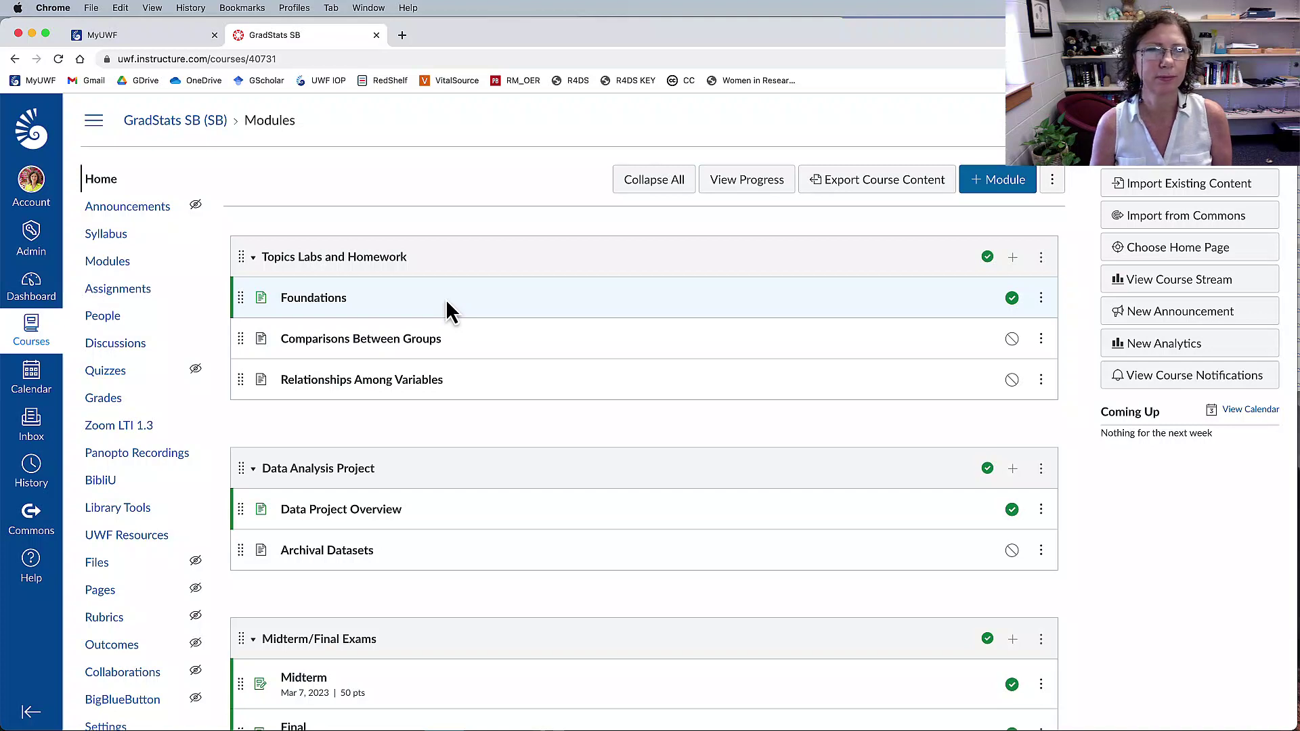
- Open the Foundations page of the course, show its Foundations section and highlight the Lab1-Pt1 title
click(318, 310)
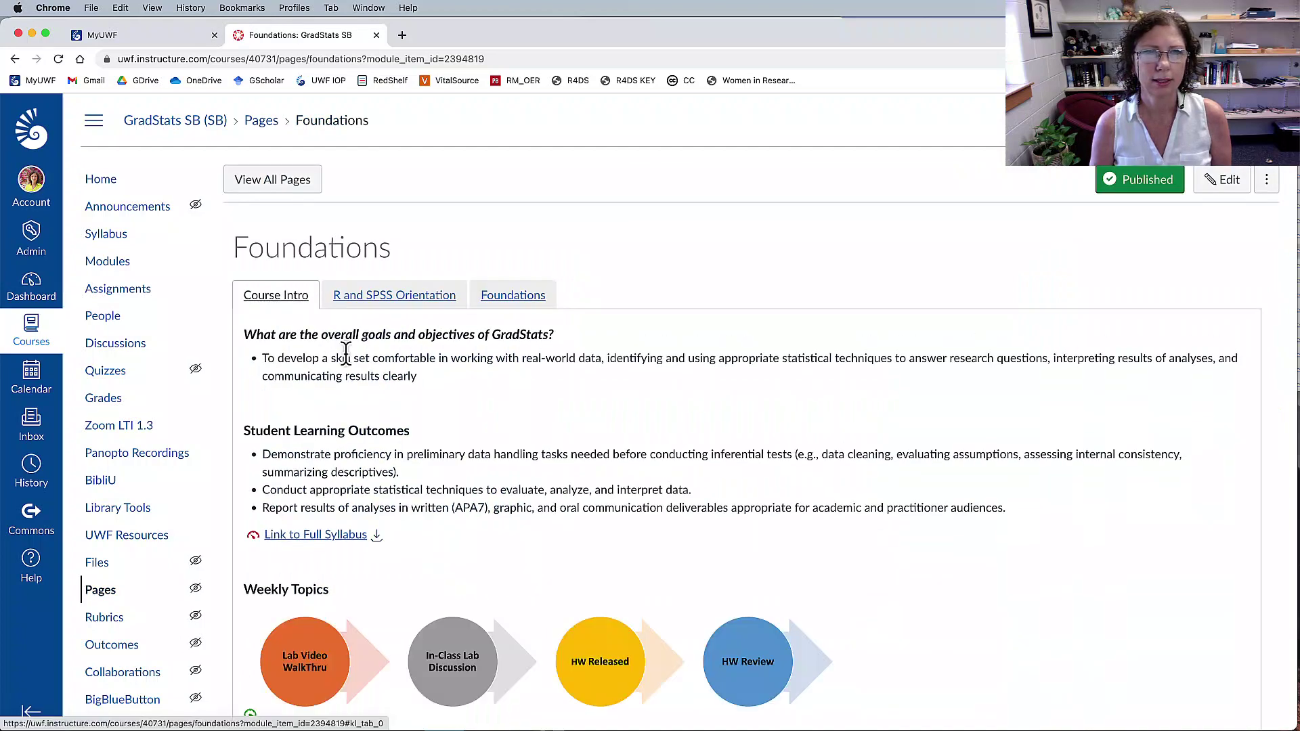
click(510, 298)
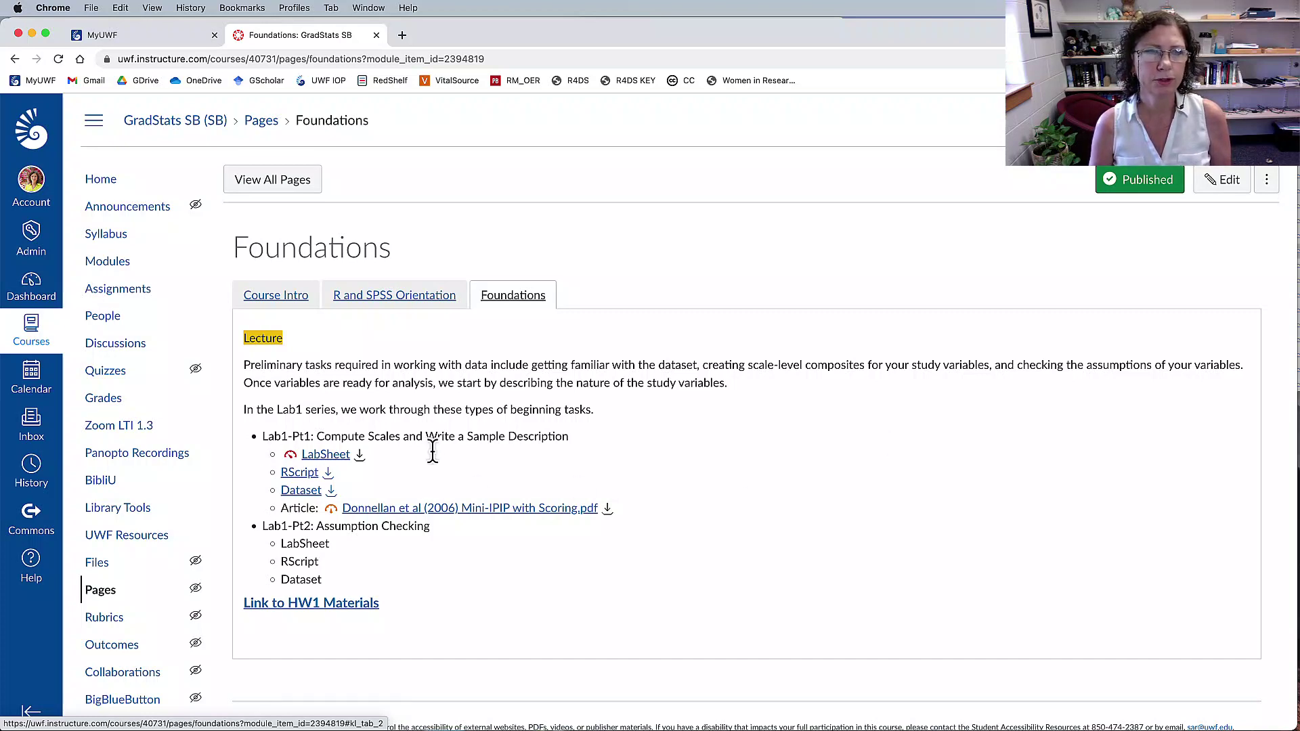
drag(340, 438, 509, 452)
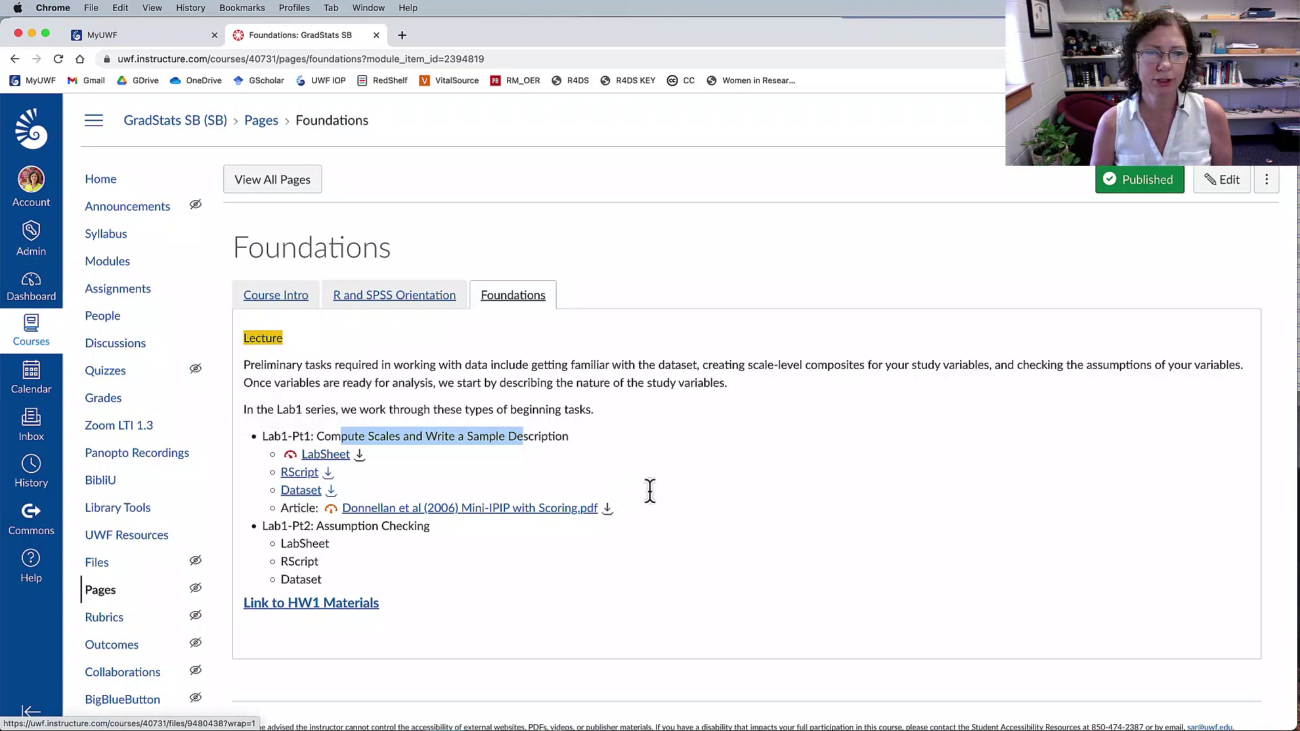
- Switch to the Lab1a Labsheet in Word and review its overview, highlighting the three tasks, the save reminder and the output file name
key(super+Tab)
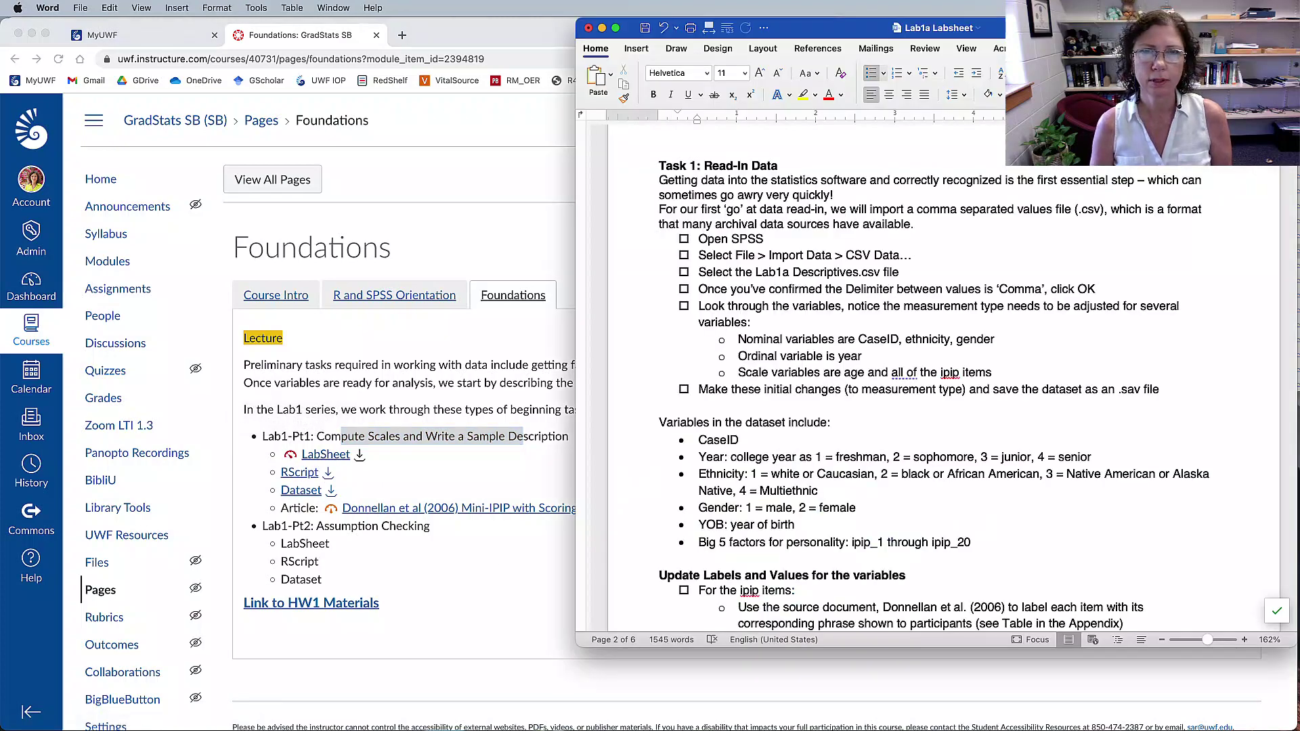
scroll(975, 274, up, 10)
scroll(975, 274, down, 1)
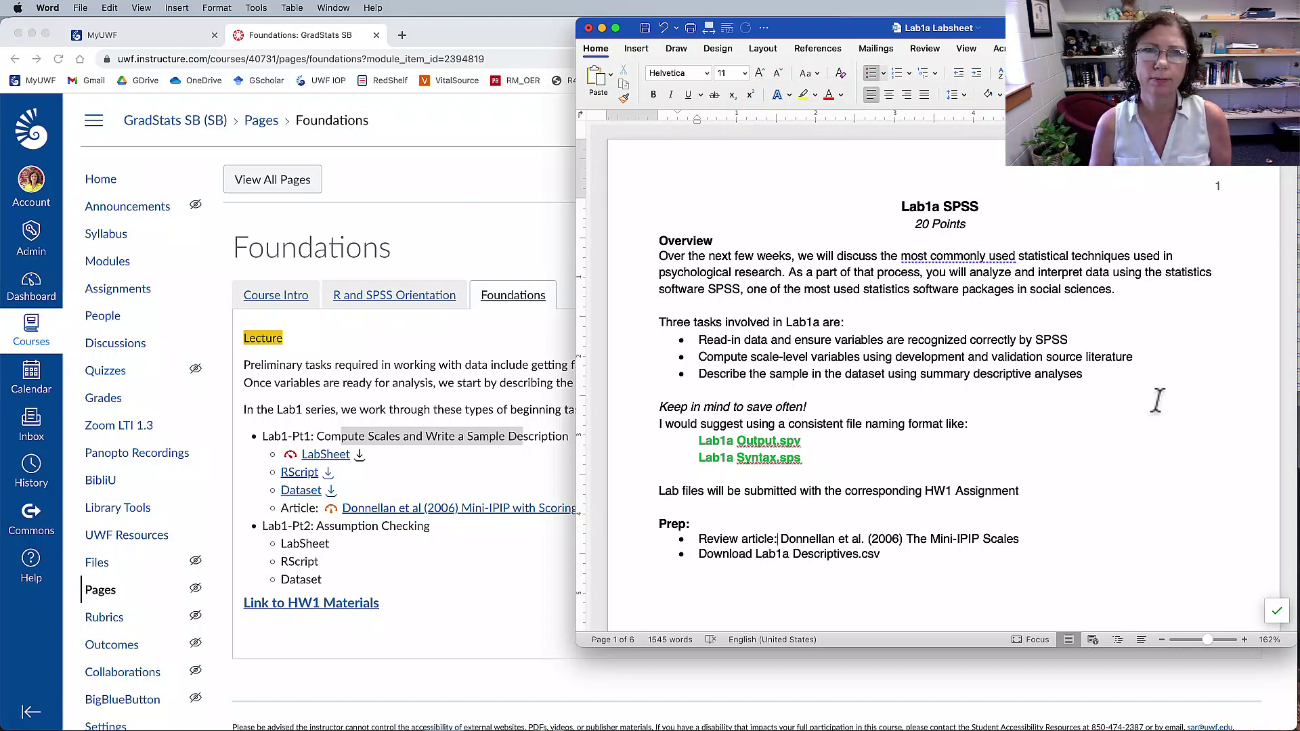
drag(694, 342, 816, 378)
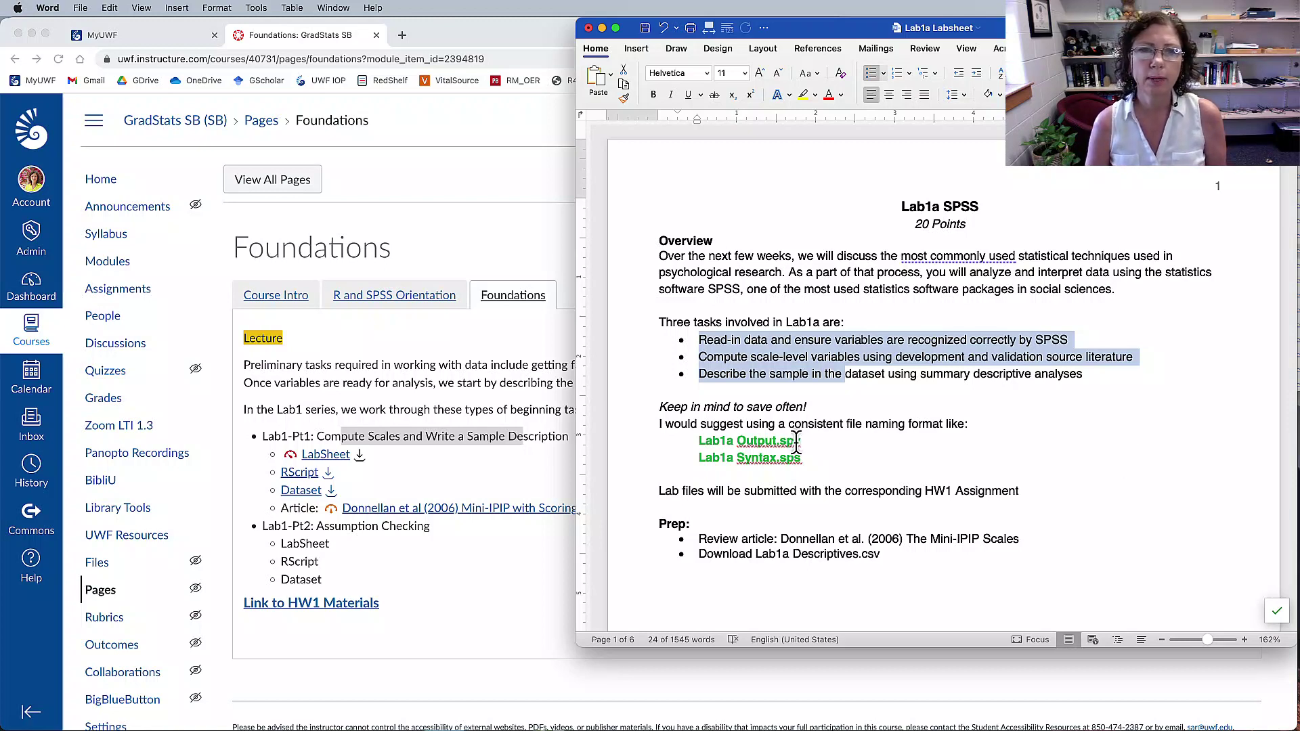
drag(660, 406, 1107, 407)
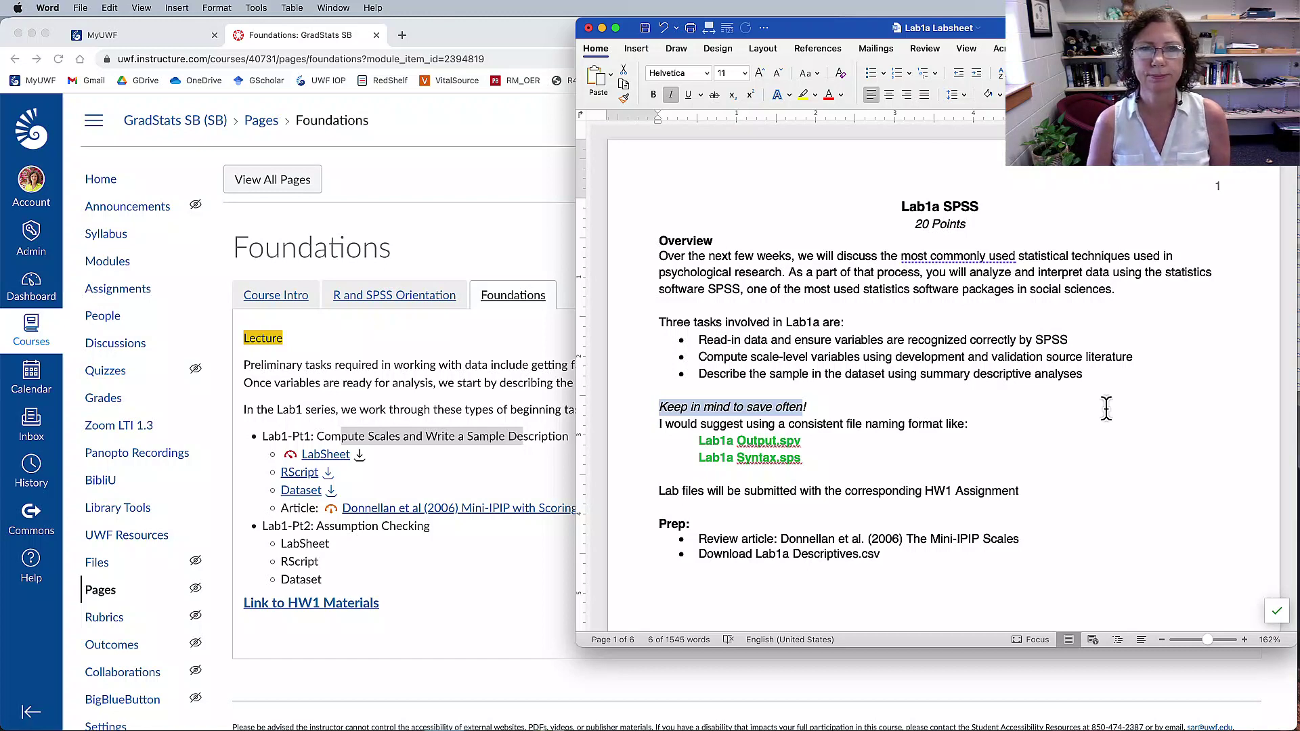
drag(699, 441, 780, 441)
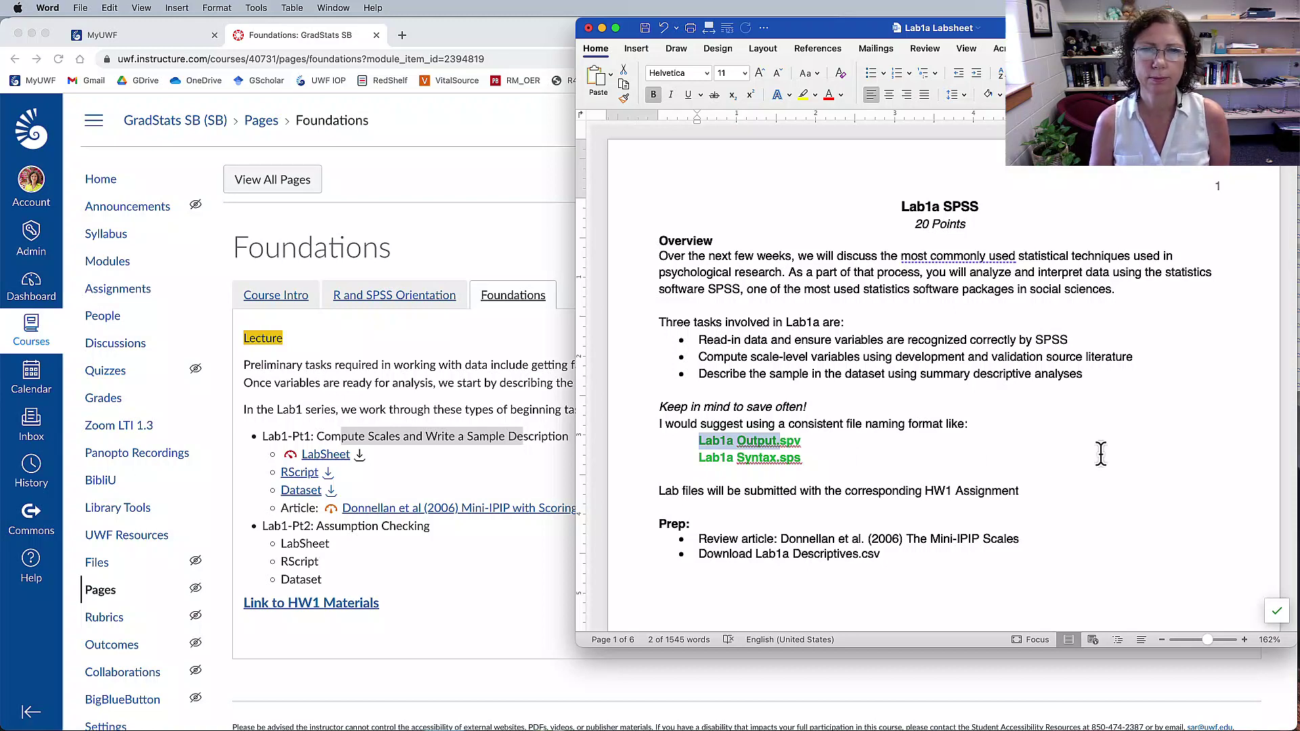
- Highlight the HW1 submission note and the review-article item under Prep in the labsheet
scroll(1100, 454, down, 2)
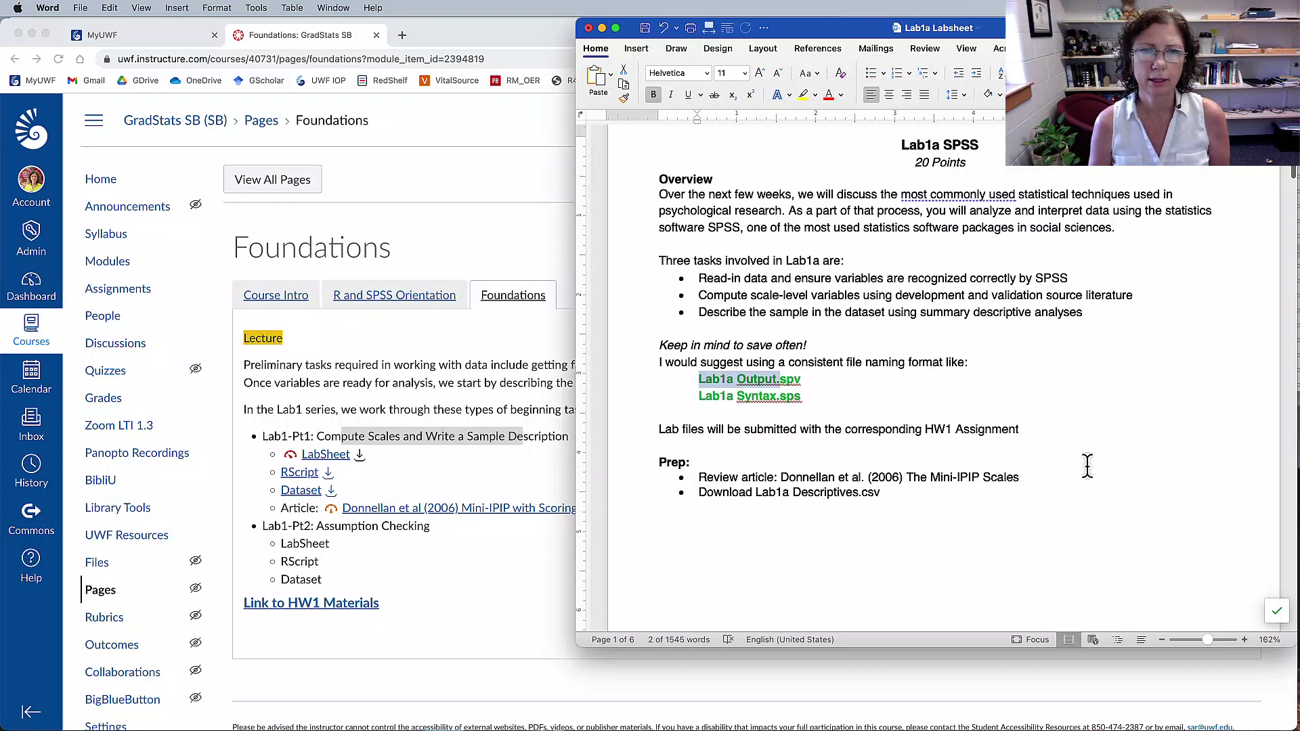
drag(656, 429, 928, 436)
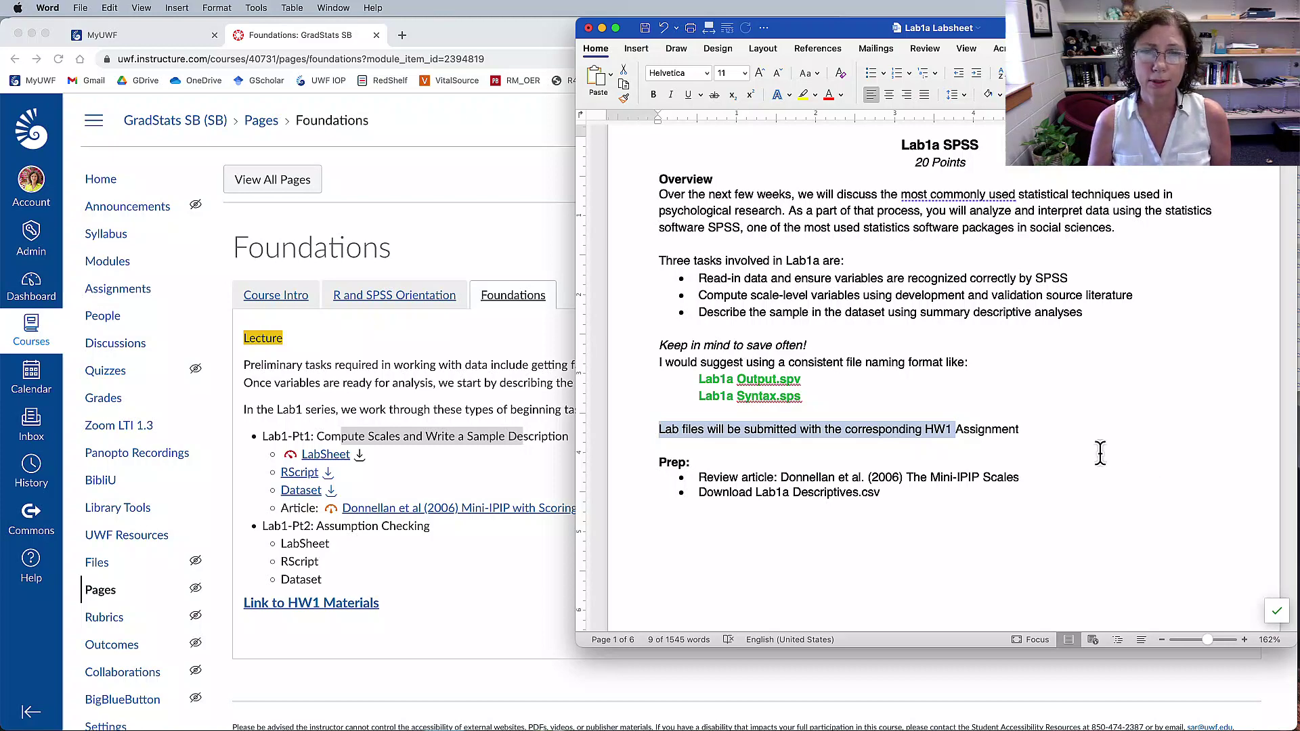
scroll(1100, 454, down, 3)
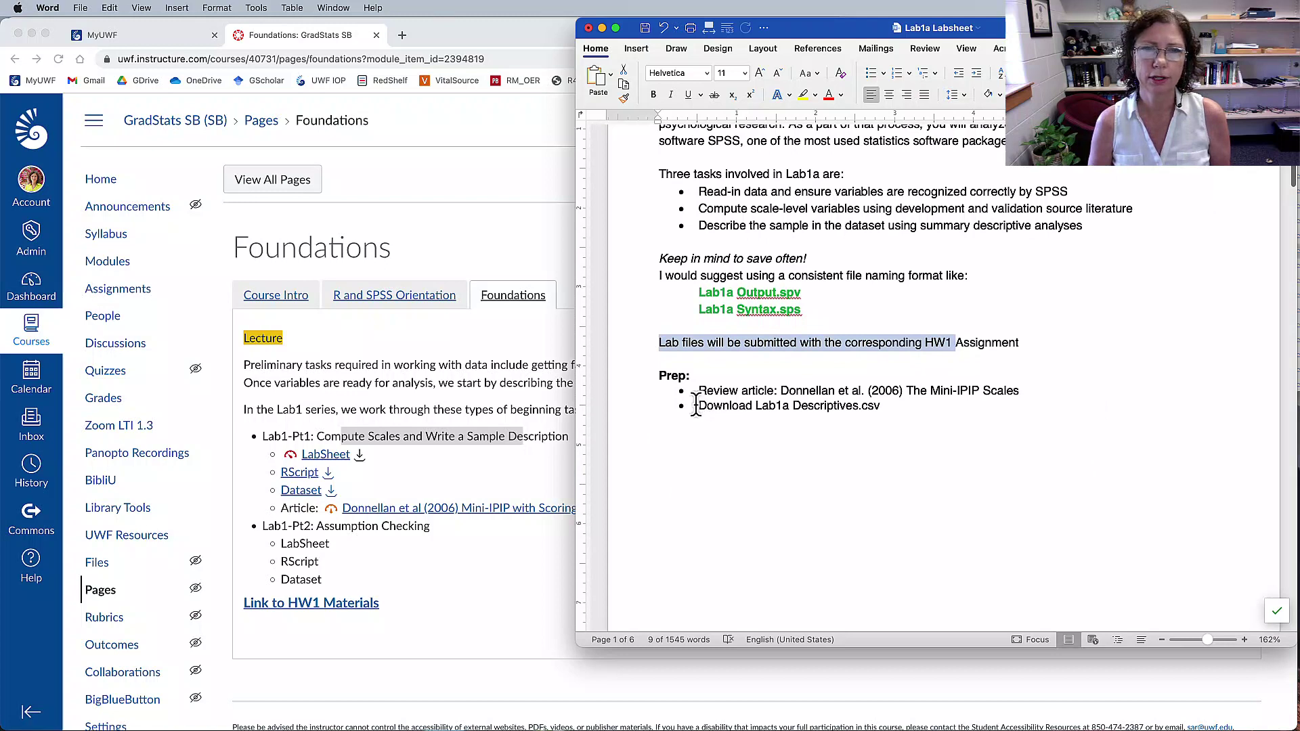
drag(697, 392, 954, 392)
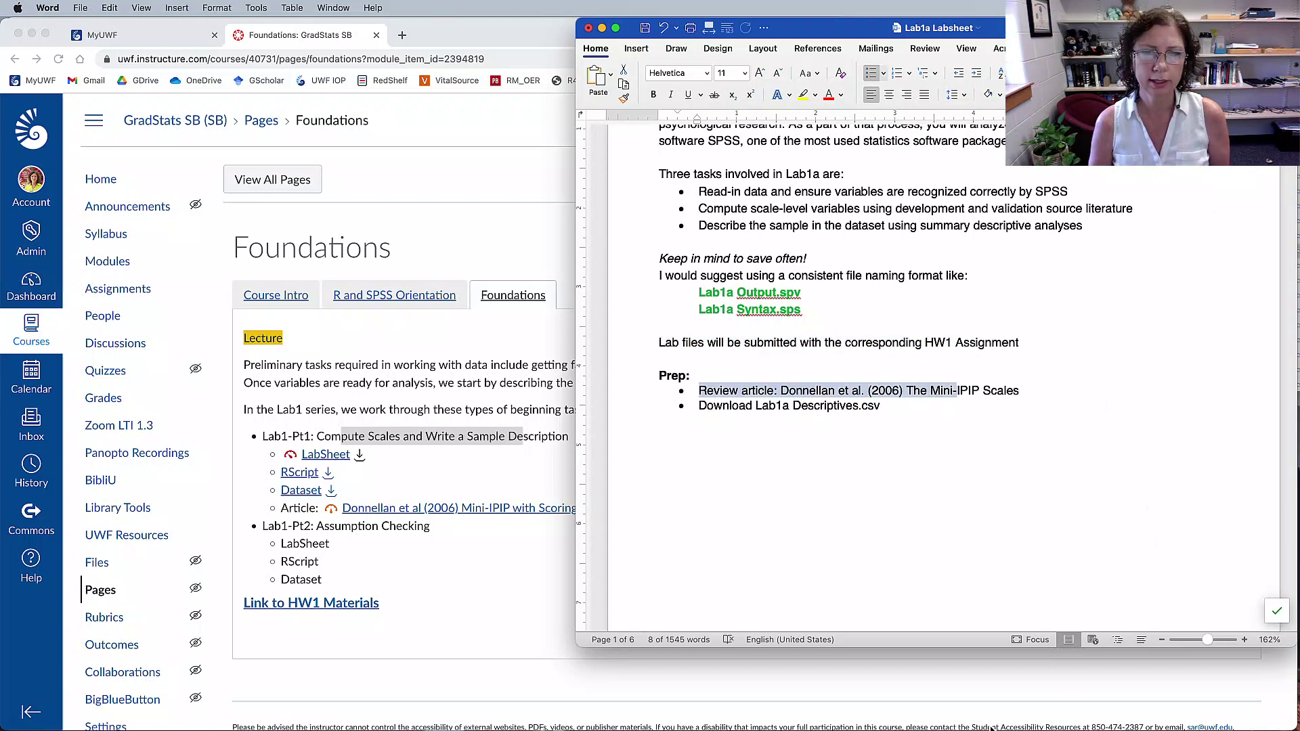
- Switch to the Donnellan et al (2006) Mini-IPIP article in Acrobat and look over its first page
key(super+Tab)
key(super+Tab)
key(super+Tab)
key(super+Tab)
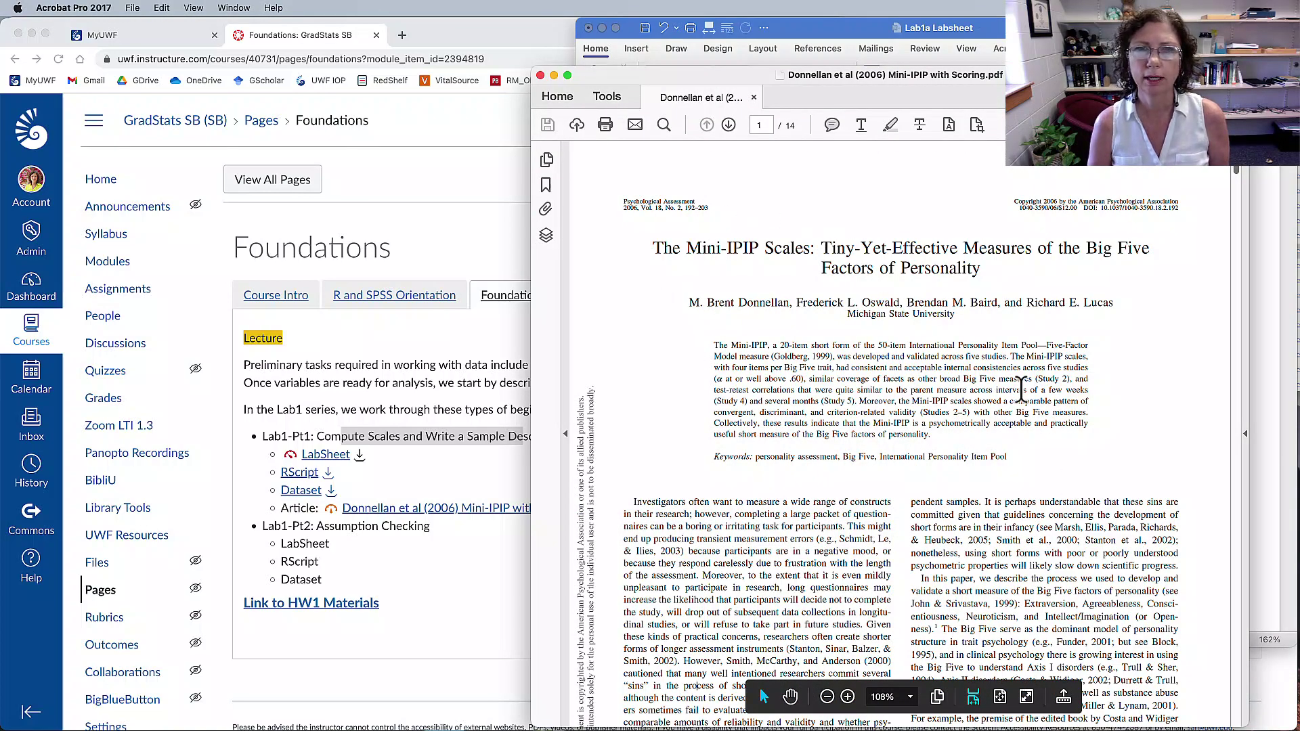
scroll(1022, 389, down, 1)
drag(731, 311, 991, 389)
scroll(1081, 441, down, 10)
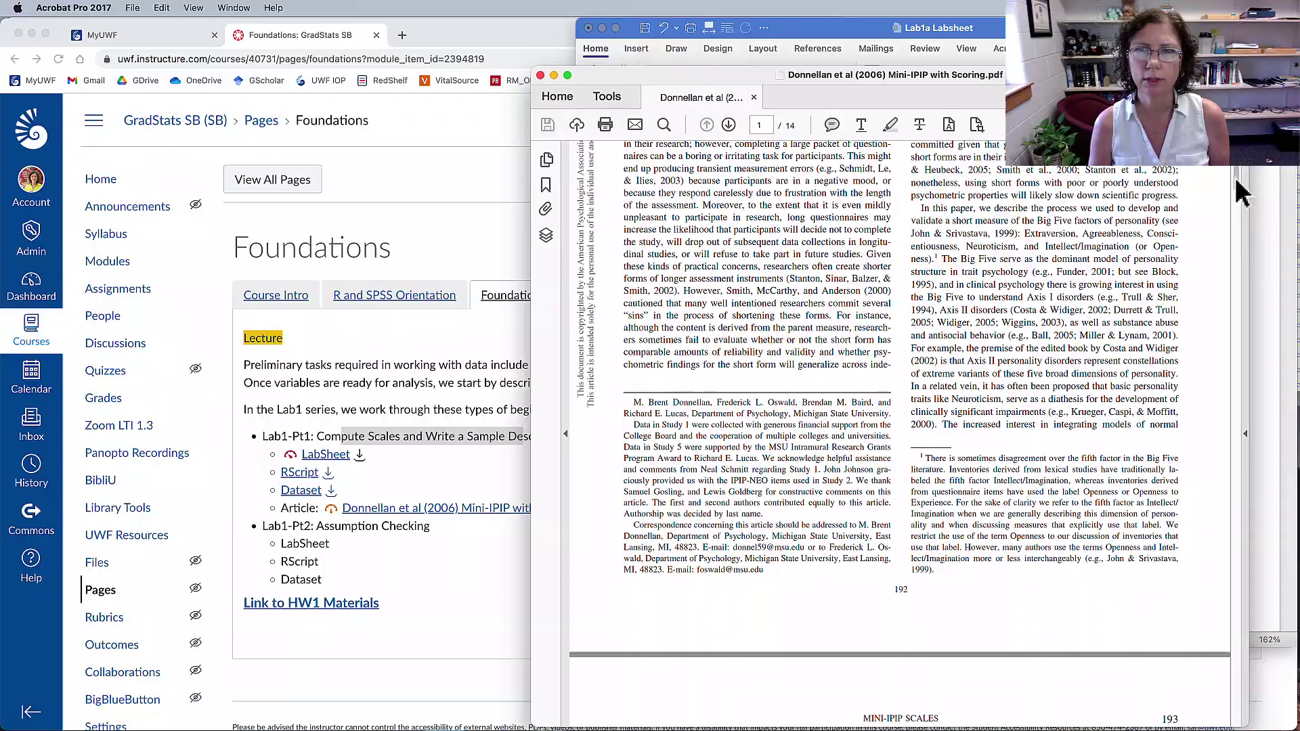
- Go to the appendix on page 12 of the article and select the rows of the 20-Item Mini-IPIP table
drag(1237, 180, 1235, 604)
scroll(924, 371, down, 10)
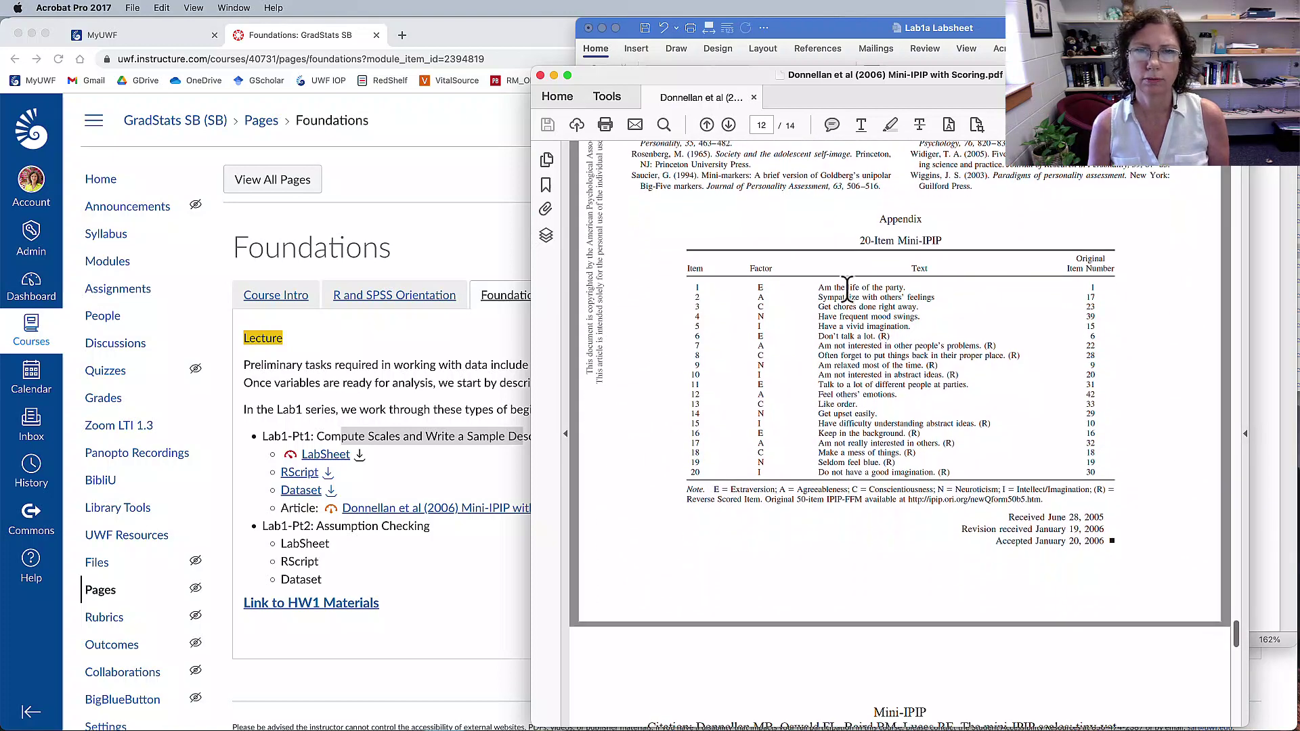
drag(847, 287, 852, 472)
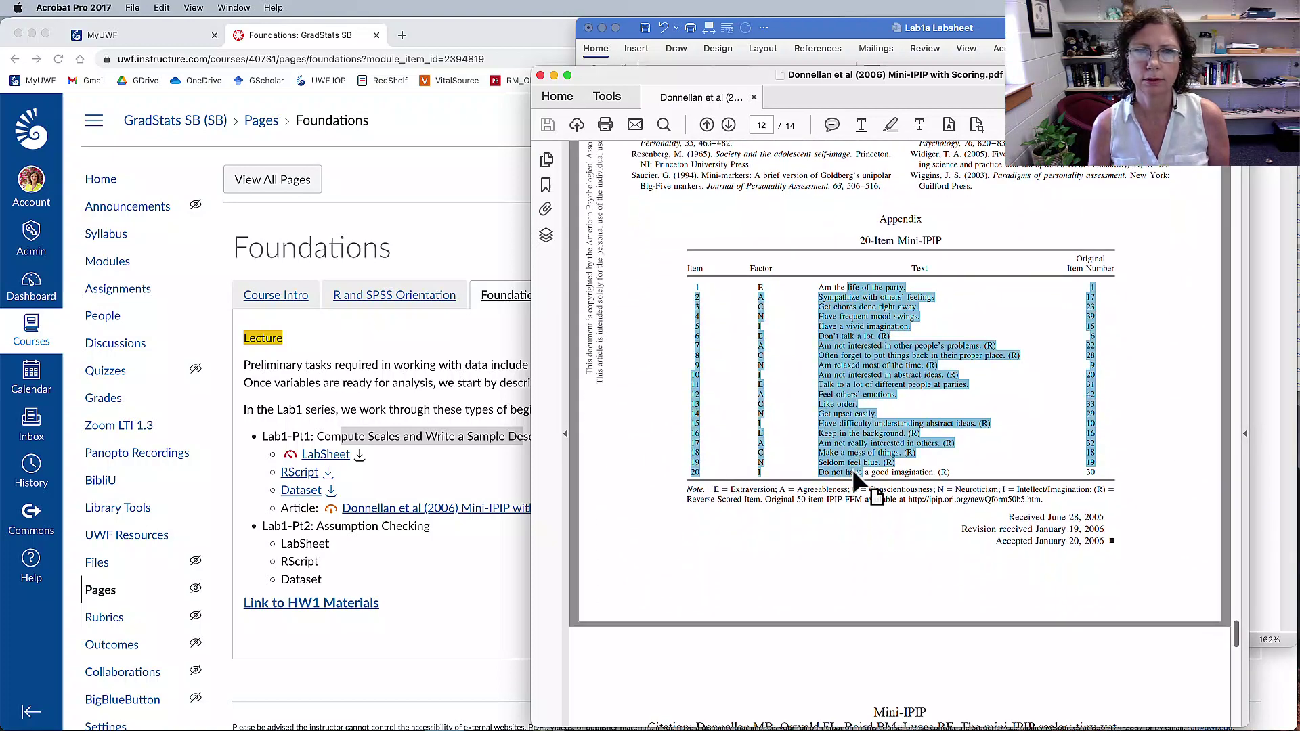
- Find the scoring instructions on page 13 of the article and highlight the Scoring heading
scroll(1007, 349, down, 6)
scroll(1008, 350, down, 10)
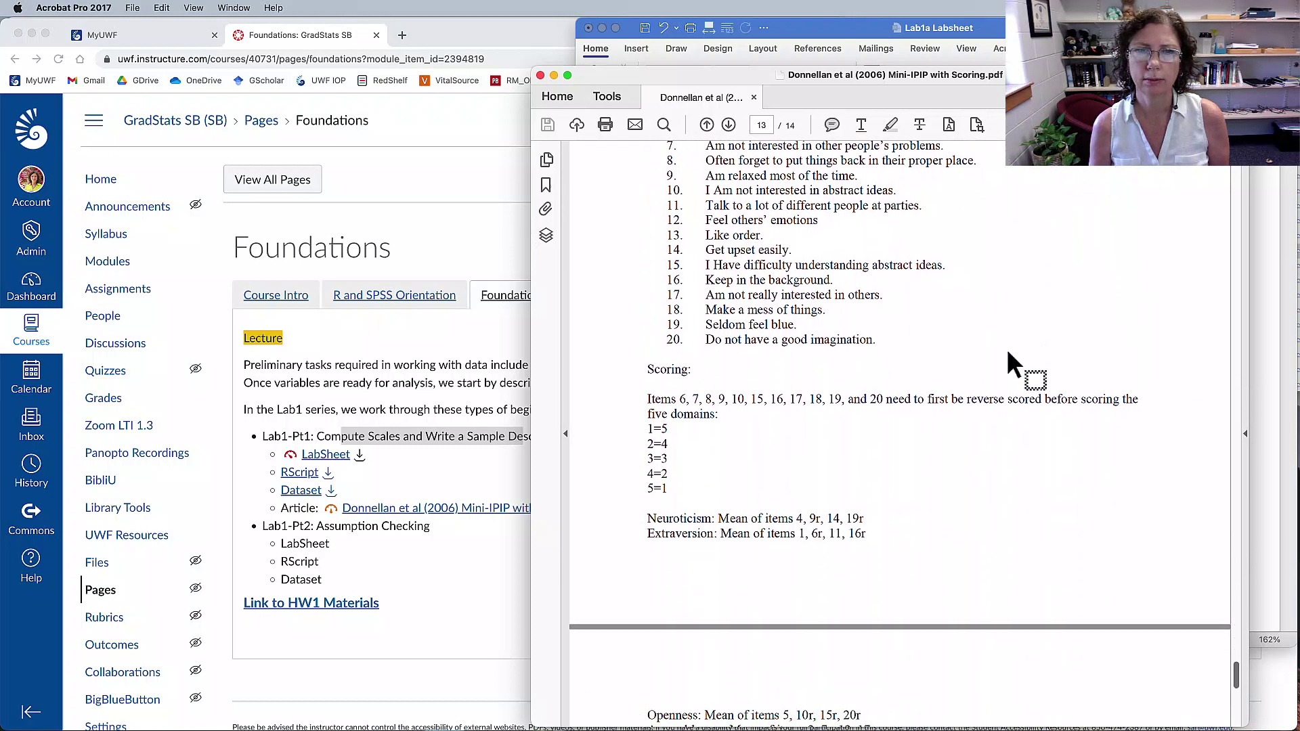
double_click(662, 369)
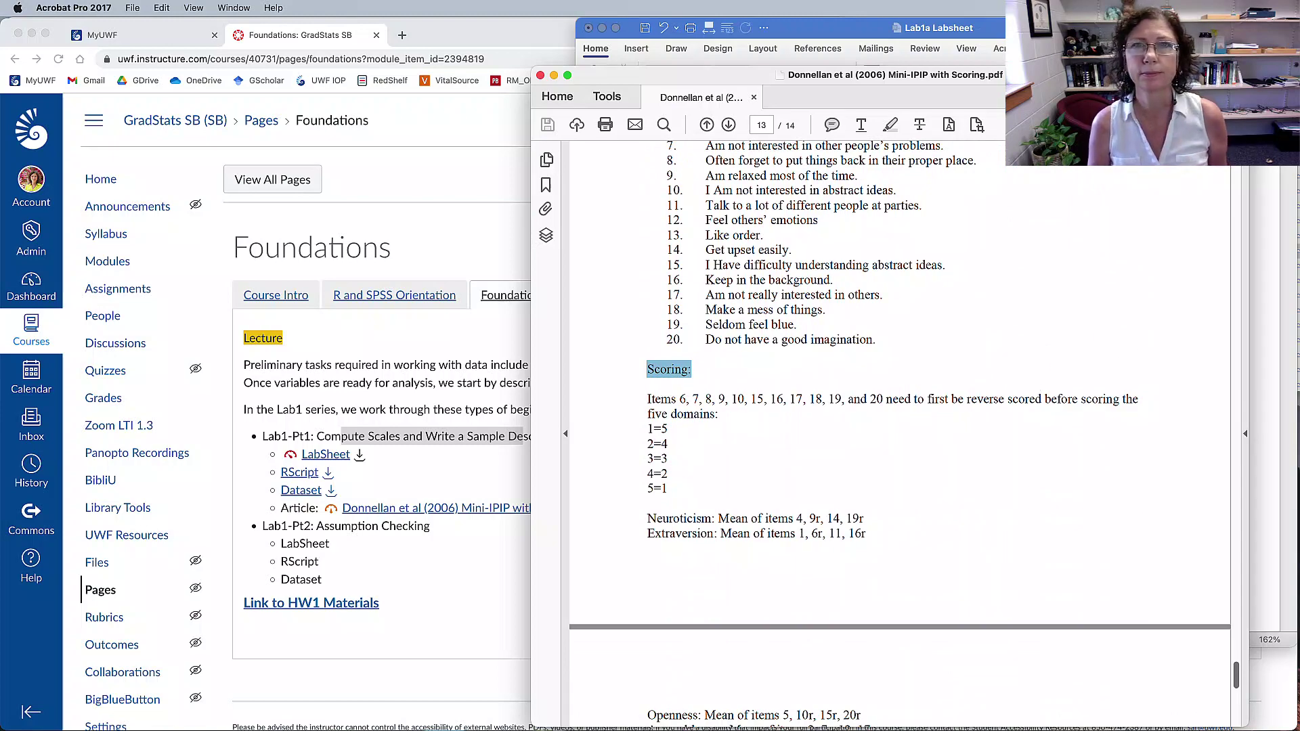
- Highlight the Download Lab1a Descriptives.csv item in the Word labsheet and check the Lab1-Pt1 materials on the Foundations course page
key(super+Tab)
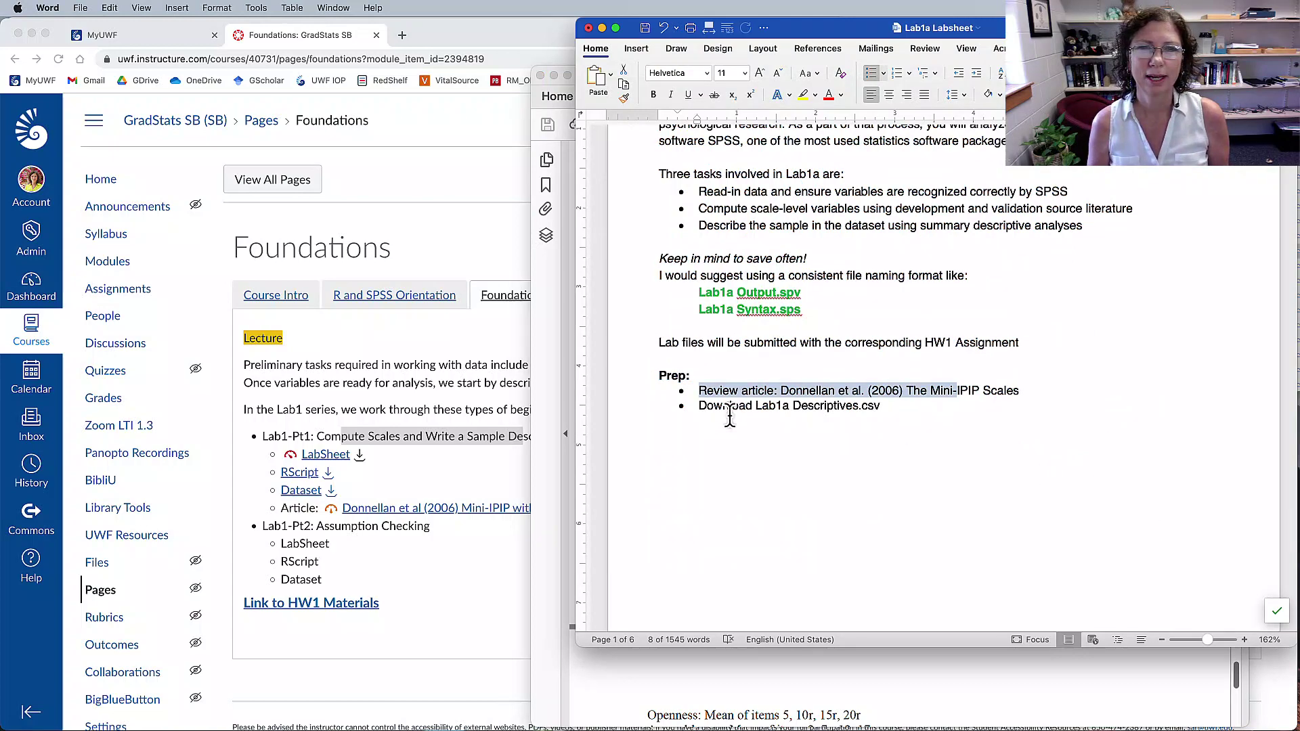
drag(700, 406, 821, 416)
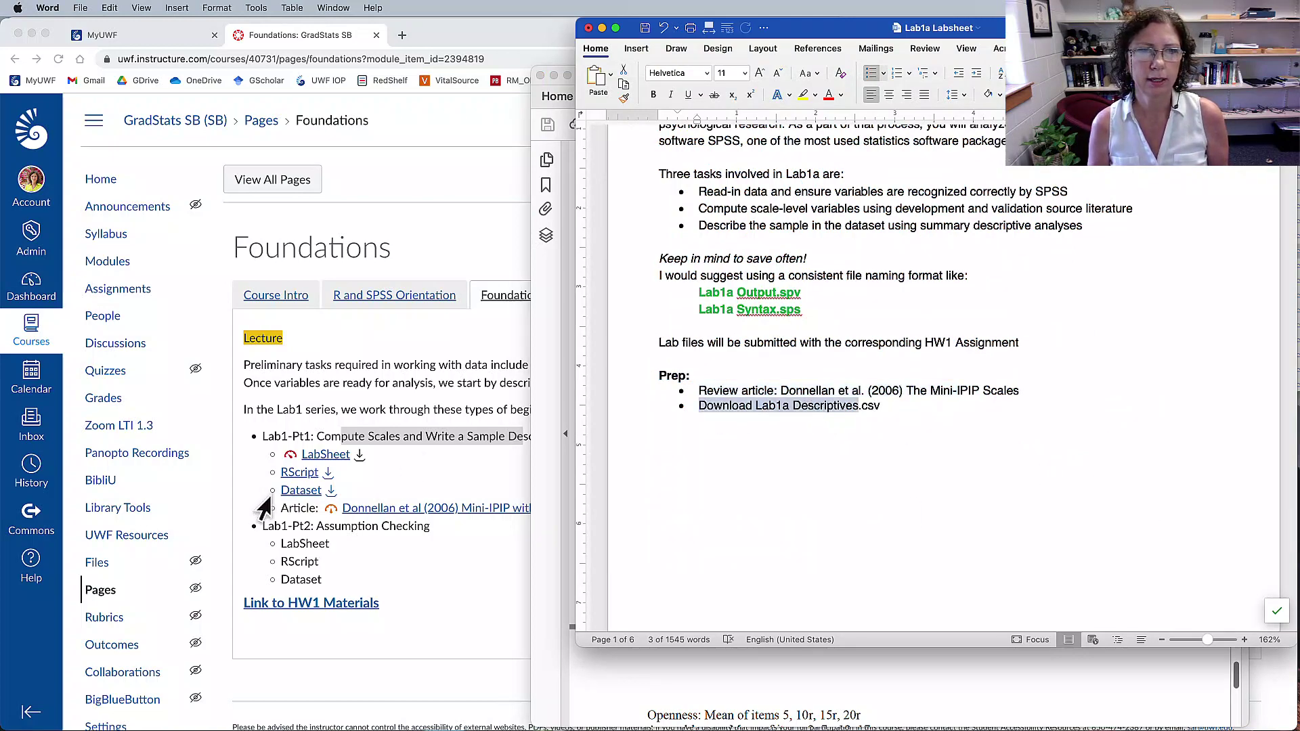
click(411, 493)
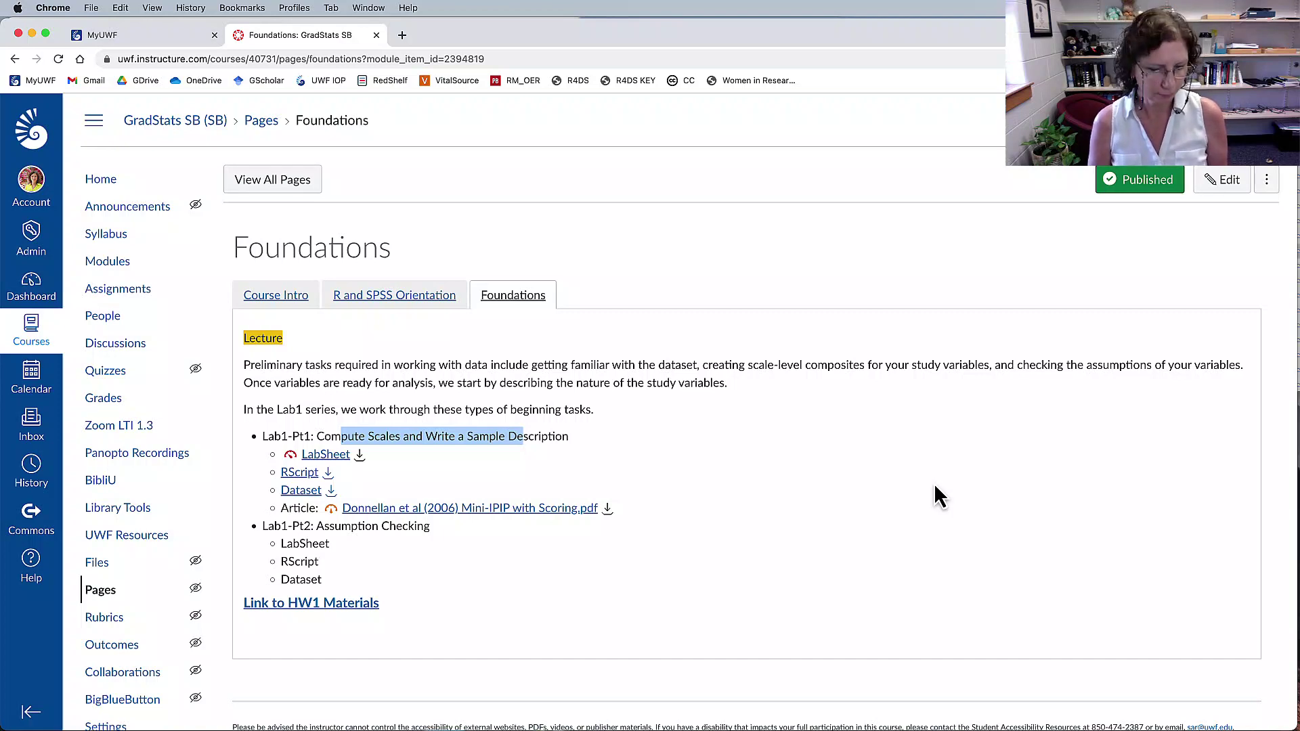
key(super+Tab)
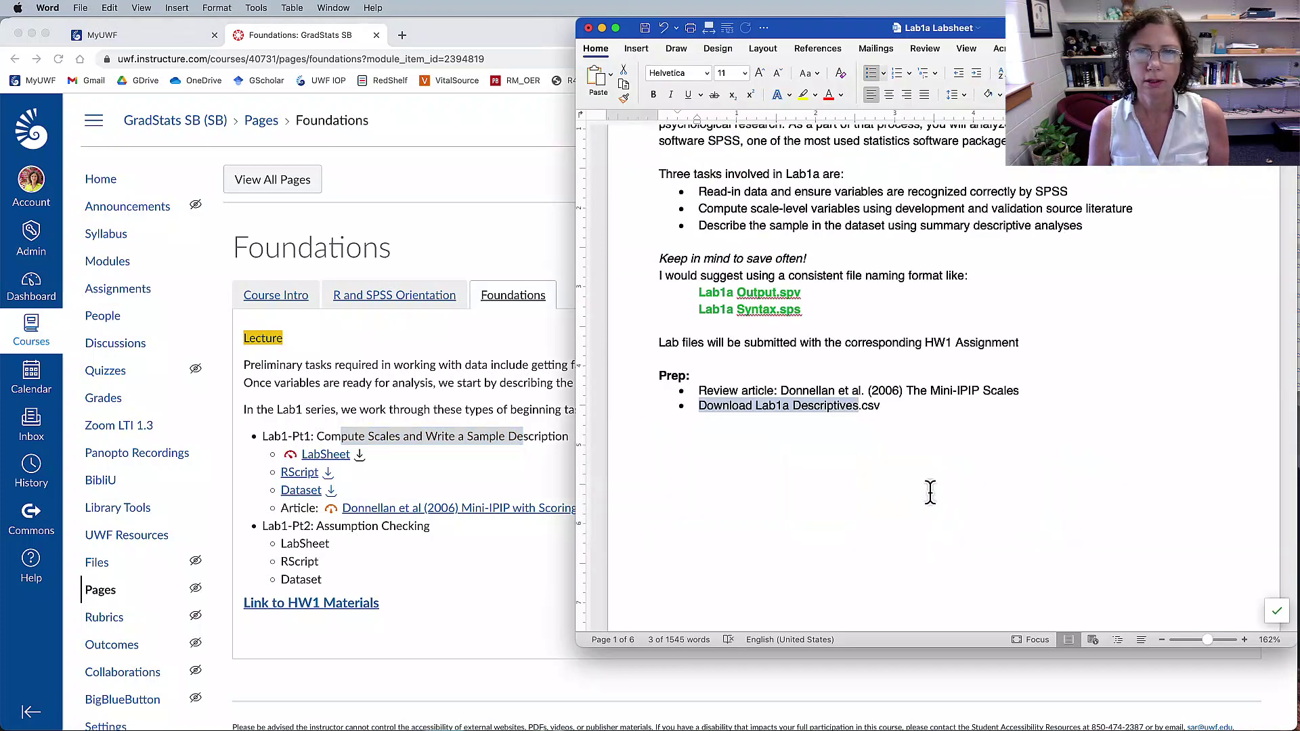
- Review Task 1: Read-In Data in the labsheet, highlight the Open SPSS item and switch to SPSS Statistics
scroll(957, 441, down, 10)
scroll(957, 435, down, 5)
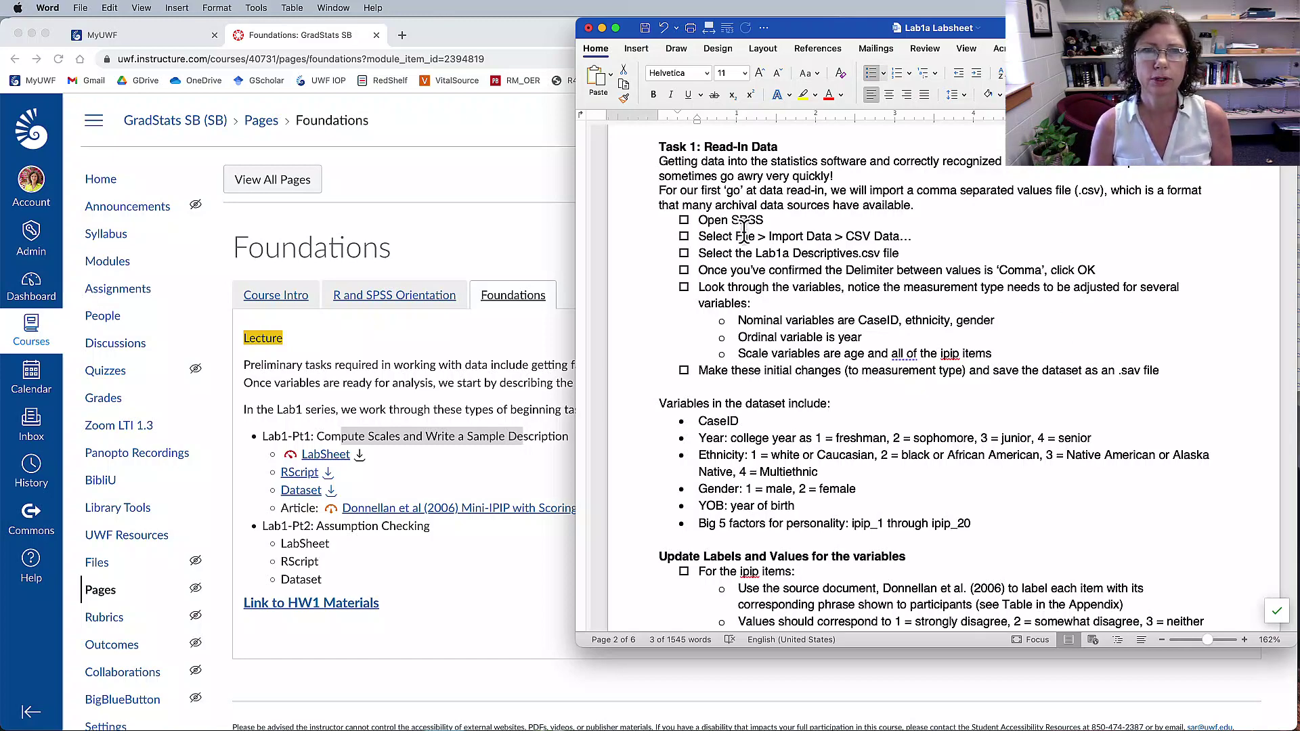
drag(763, 230, 660, 234)
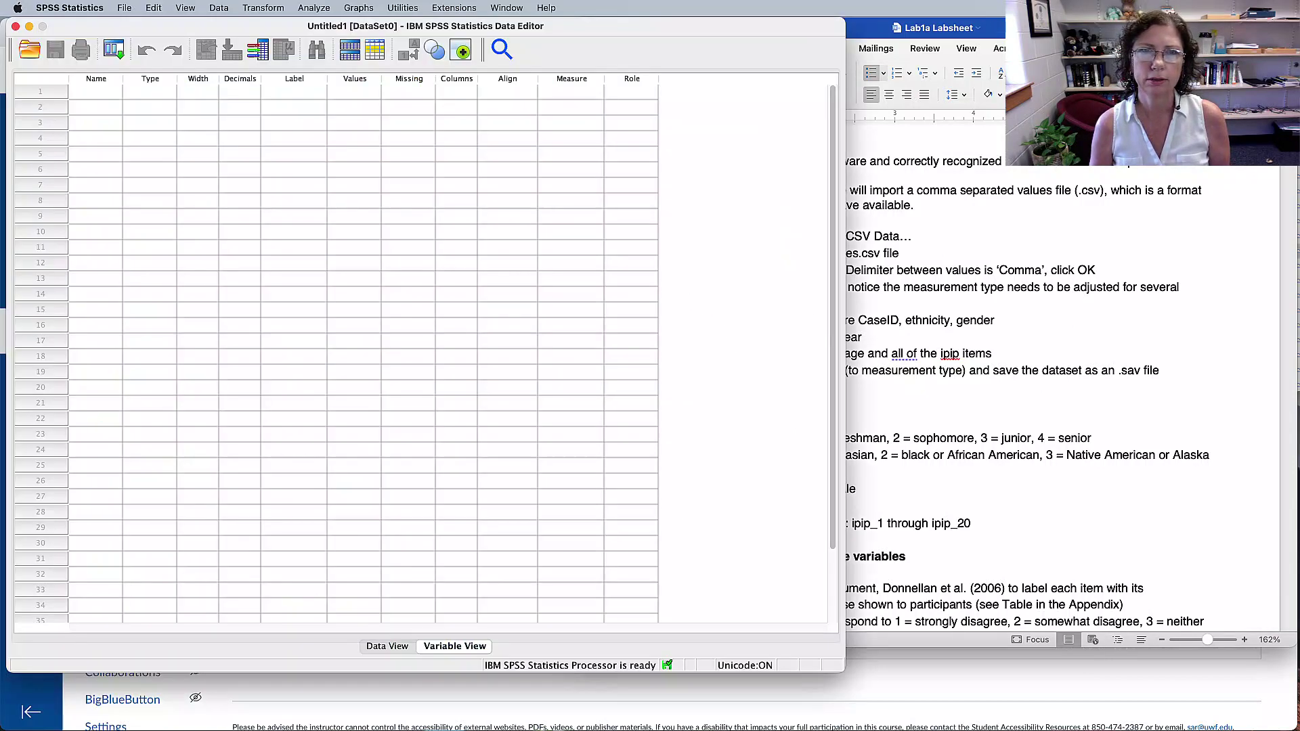
- Import Lab1a Descriptives.csv from the Lab HW Datasets folder as CSV data, with Comma as delimiter and variable names in the first line
click(126, 9)
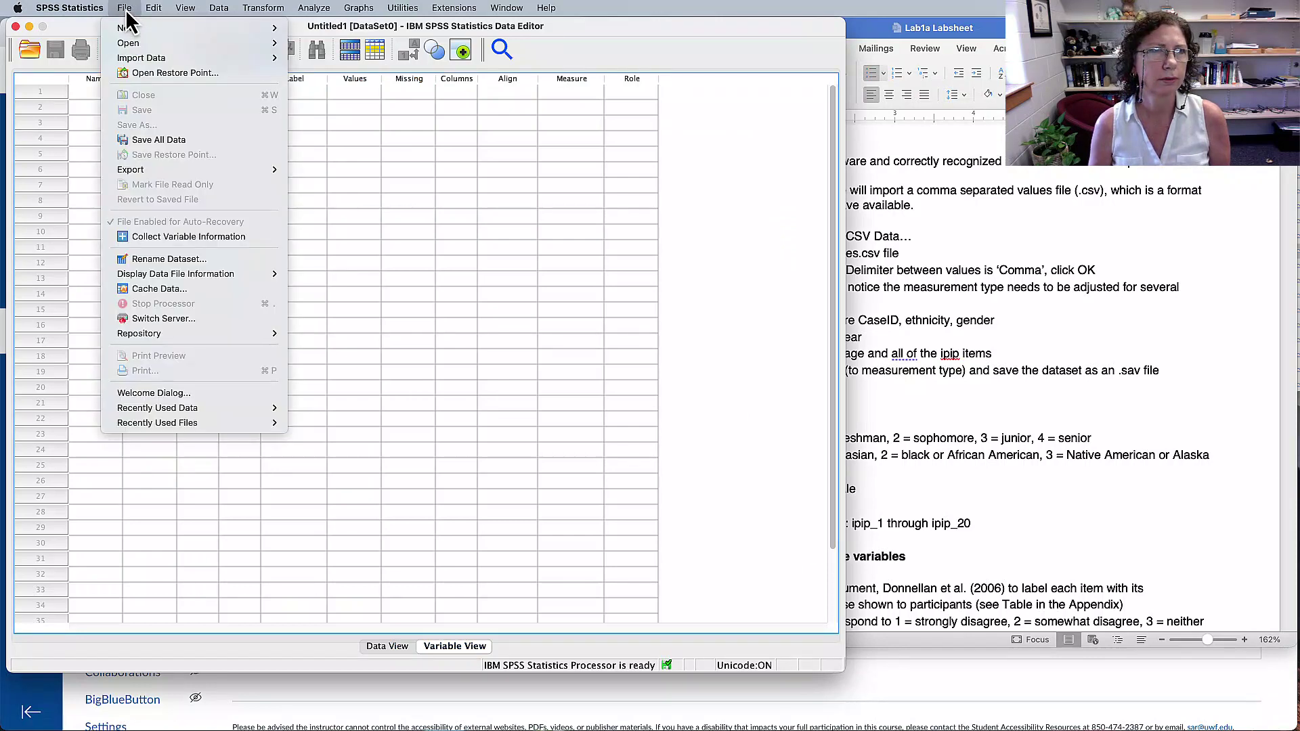
mouse_move(143, 59)
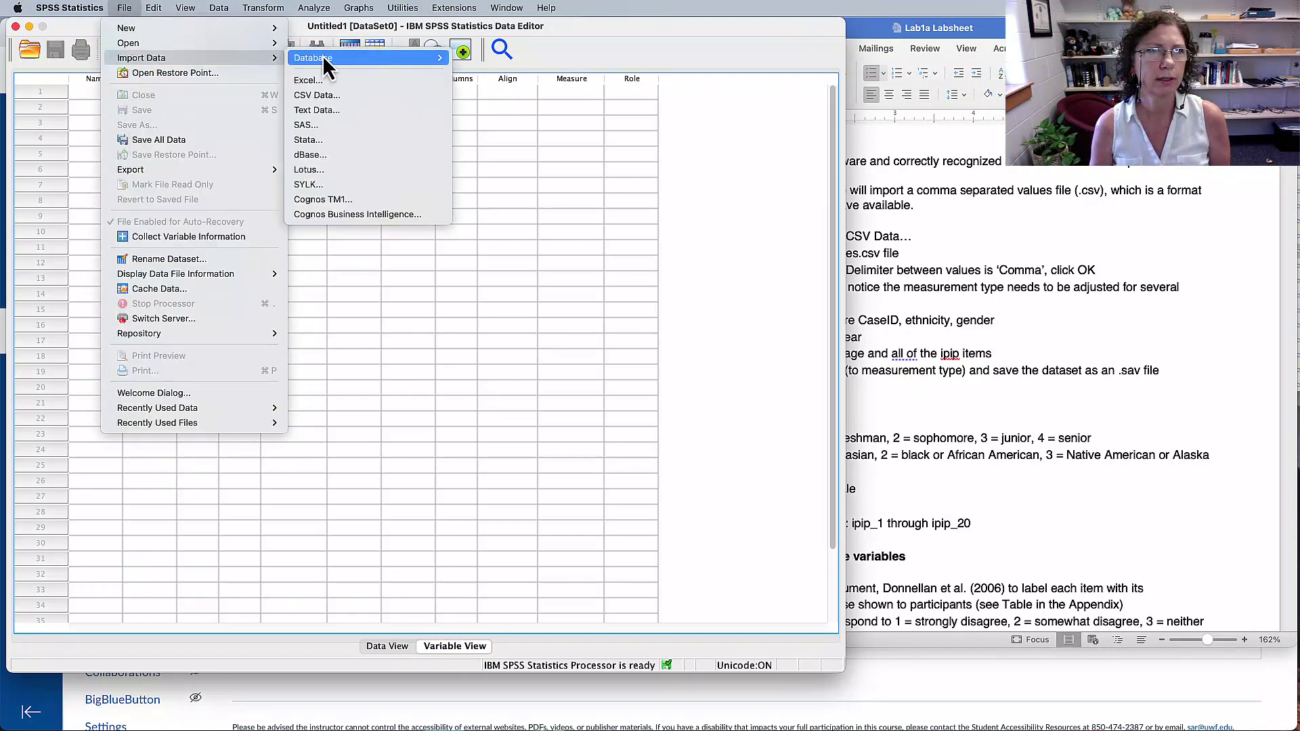
click(324, 100)
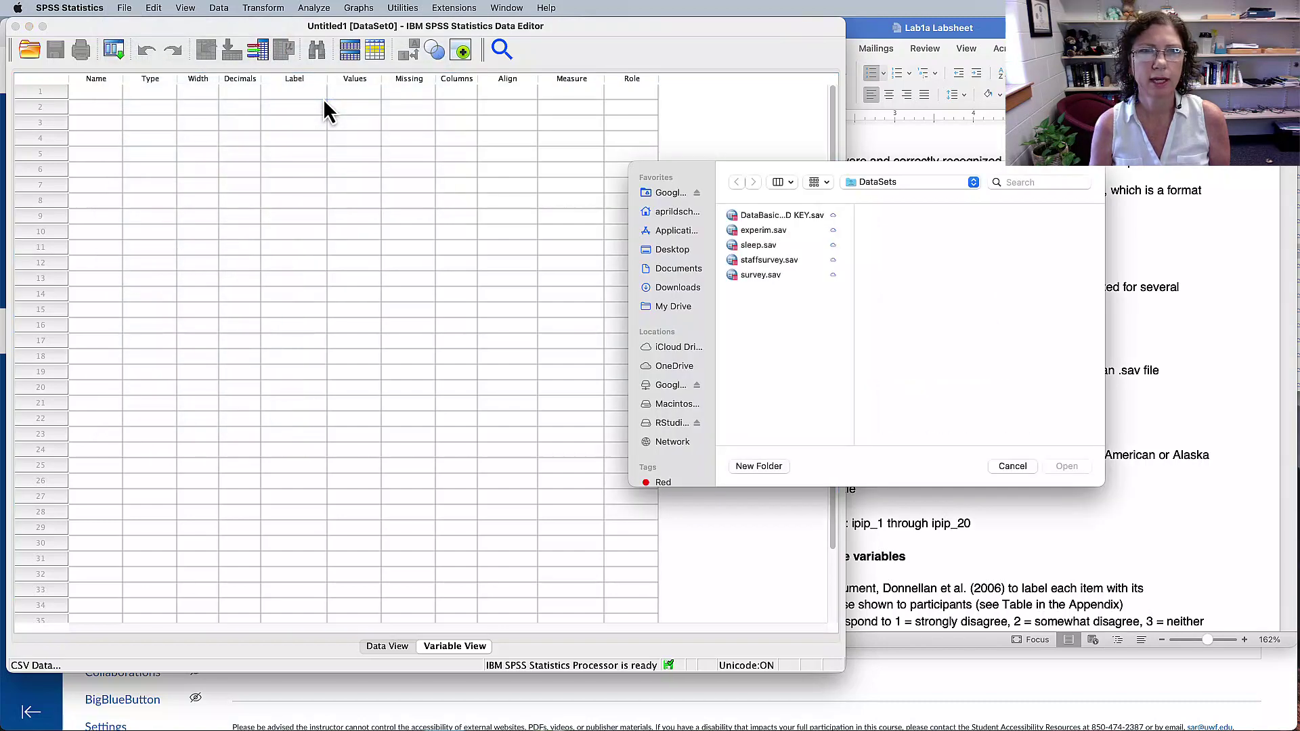
drag(777, 177, 501, 209)
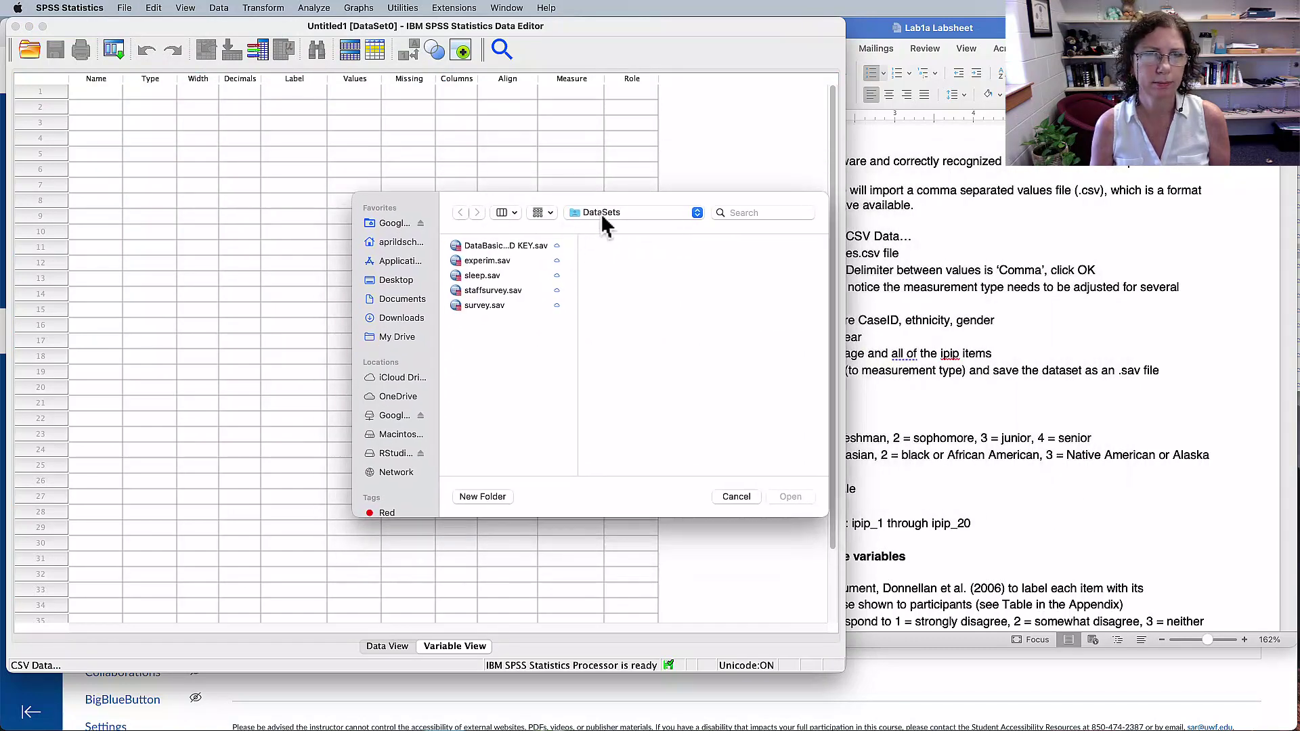
click(695, 212)
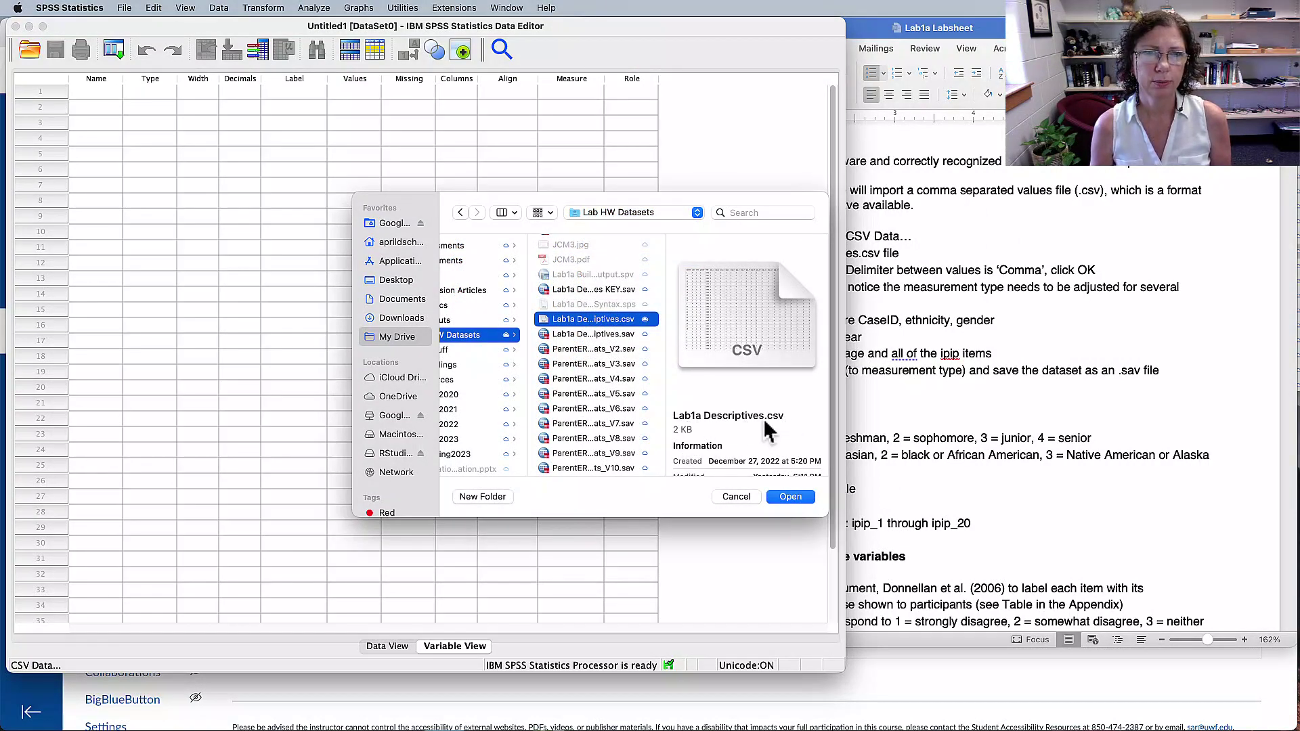
click(787, 499)
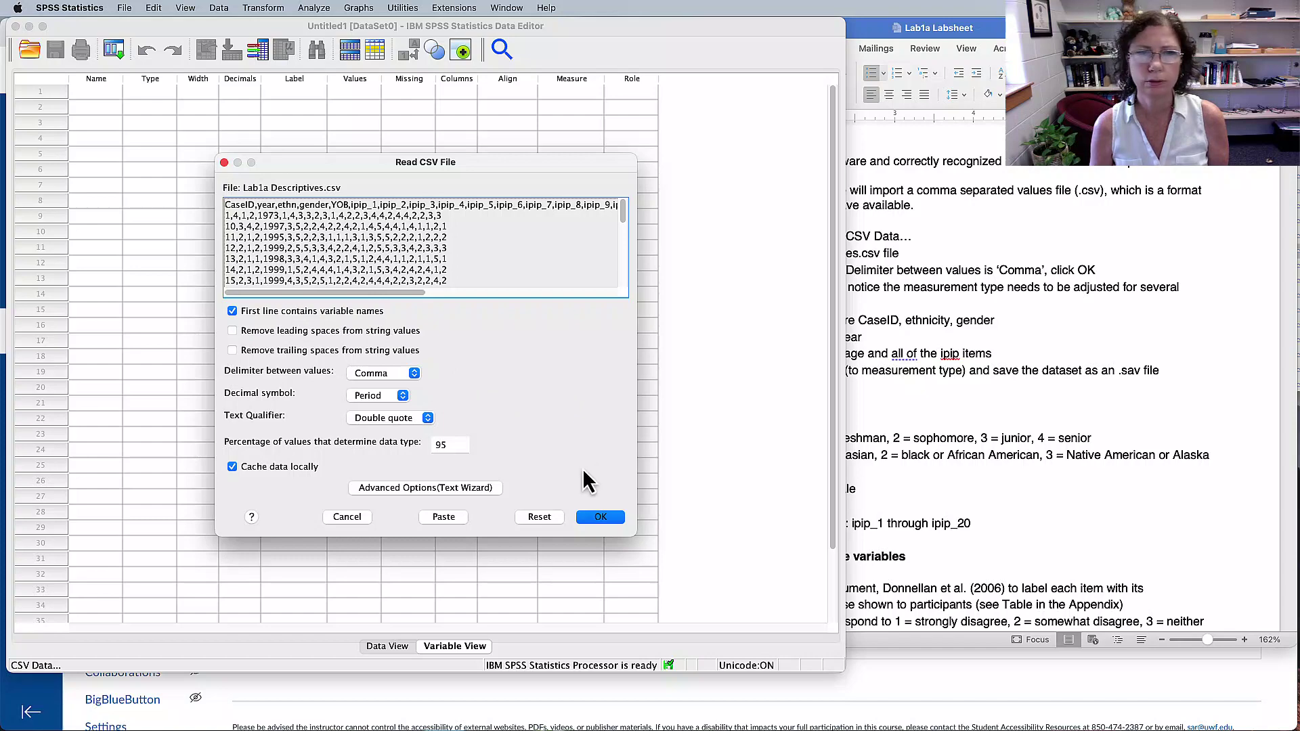
click(603, 518)
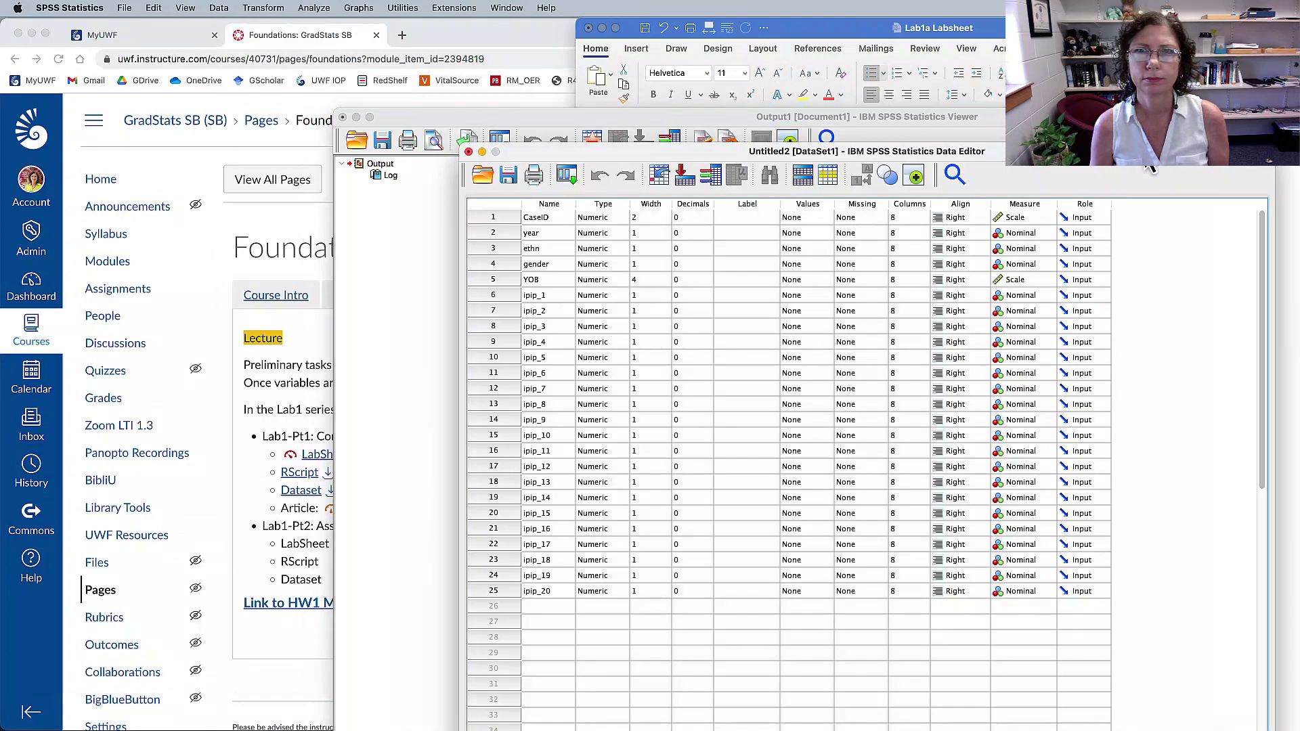
- Reposition the imported dataset's Data Editor window and the output viewer window near the top of the desktop
drag(1142, 103, 688, 15)
click(1116, 119)
drag(1116, 118, 1014, 28)
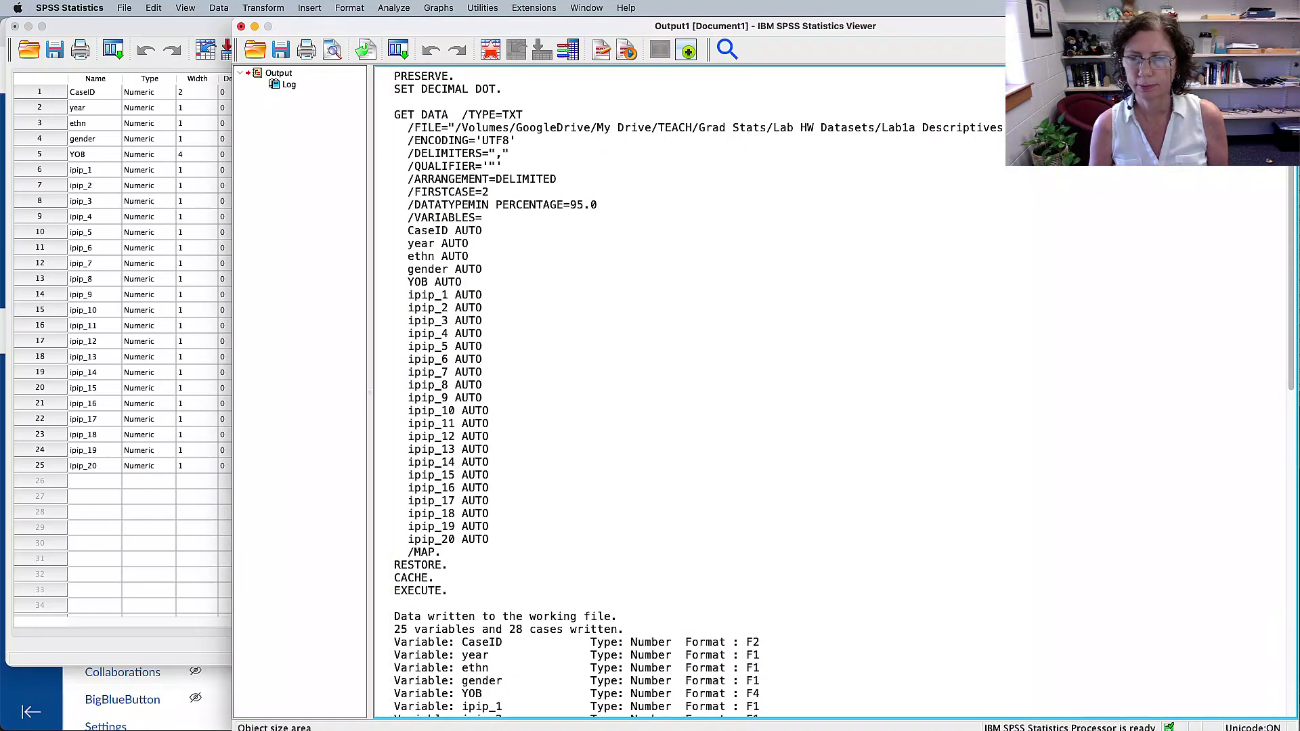
- Inspect the import log and the imported variable list, and switch back to the Lab1a Labsheet in Word
click(568, 354)
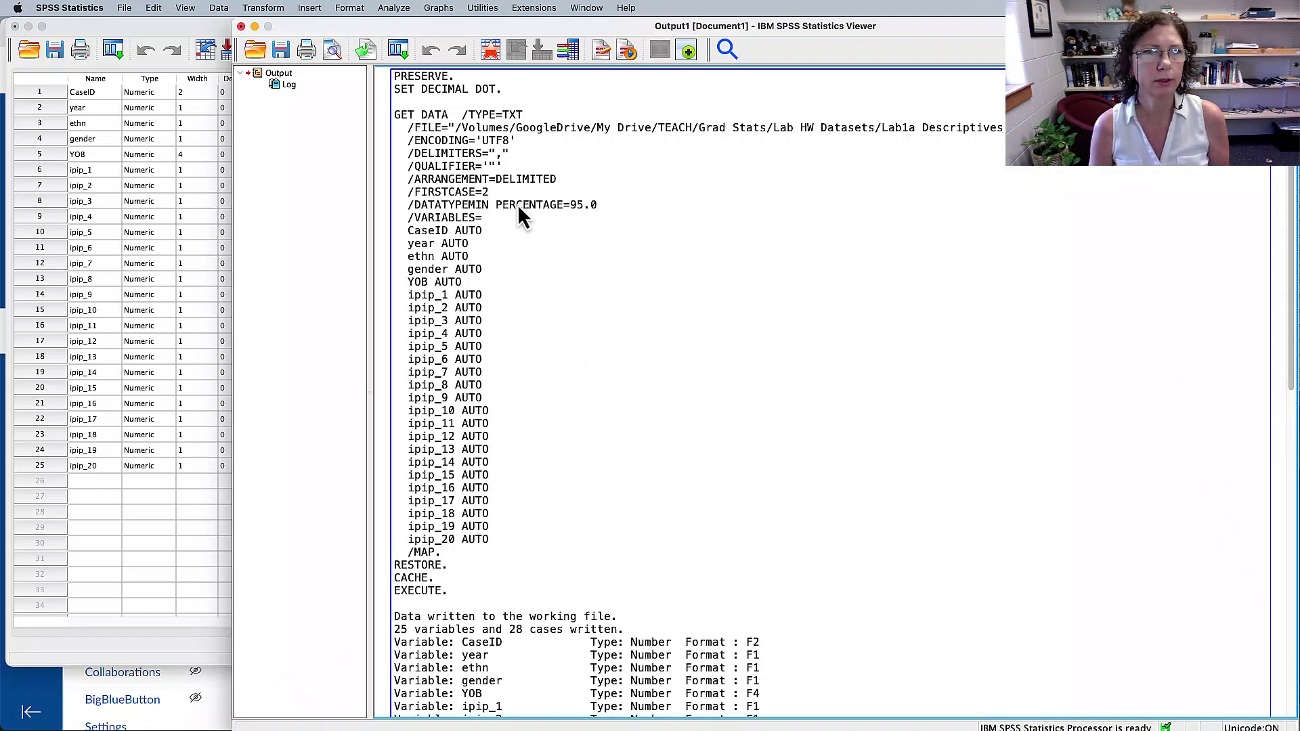
click(302, 281)
click(179, 512)
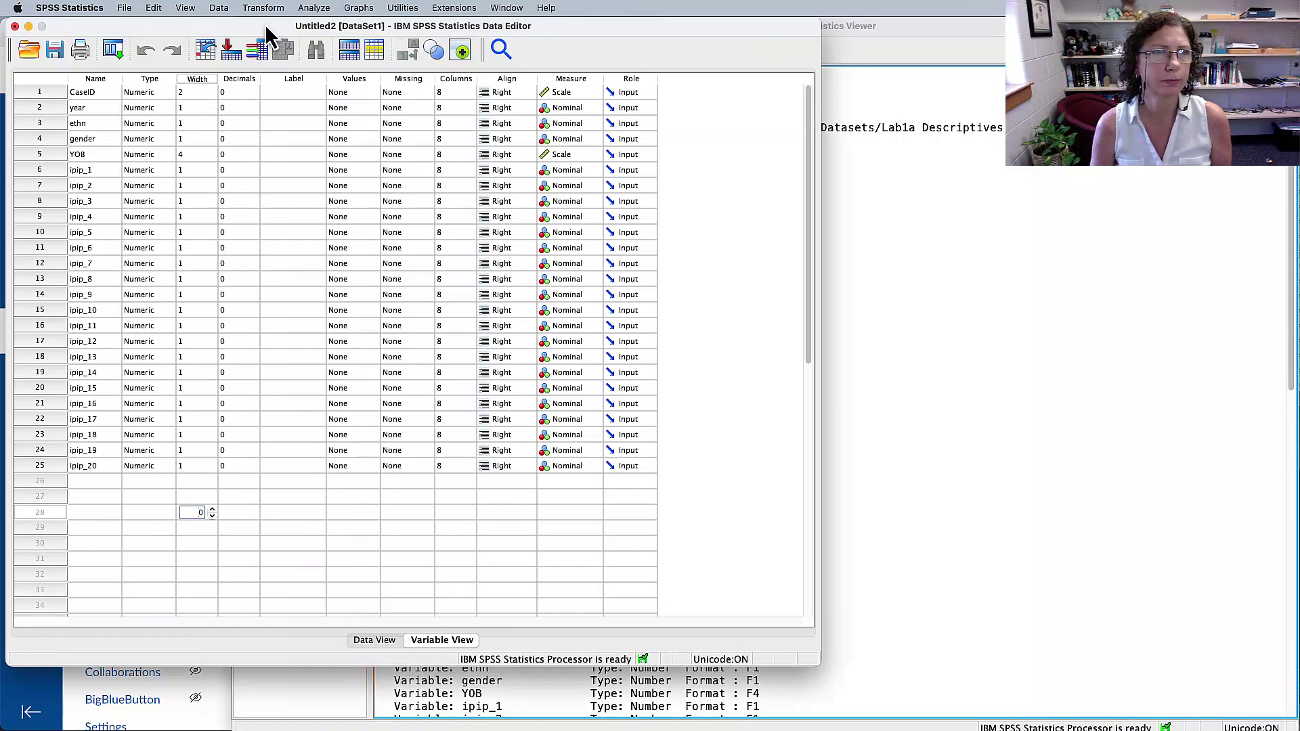
key(super+Tab)
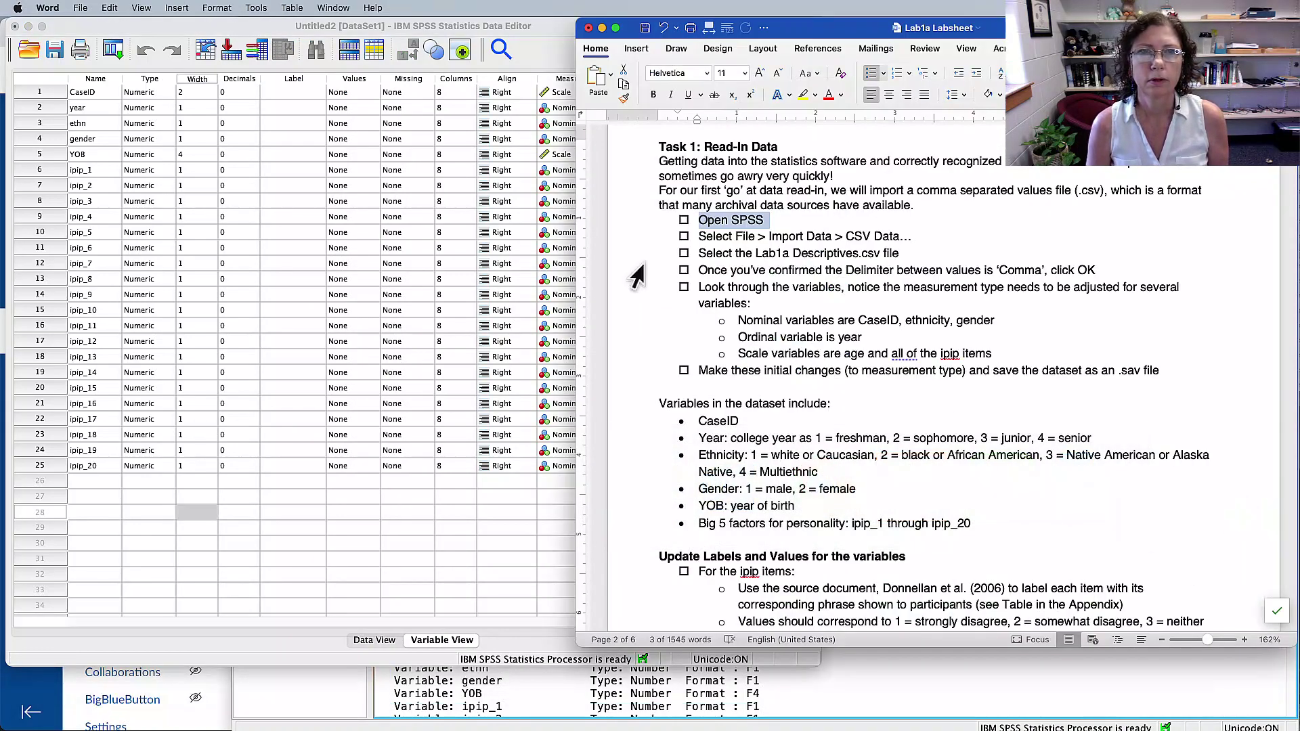
- Review the labsheet items on the Comma delimiter and on measurement types that need adjusting, highlighting the latter
drag(691, 277, 1010, 285)
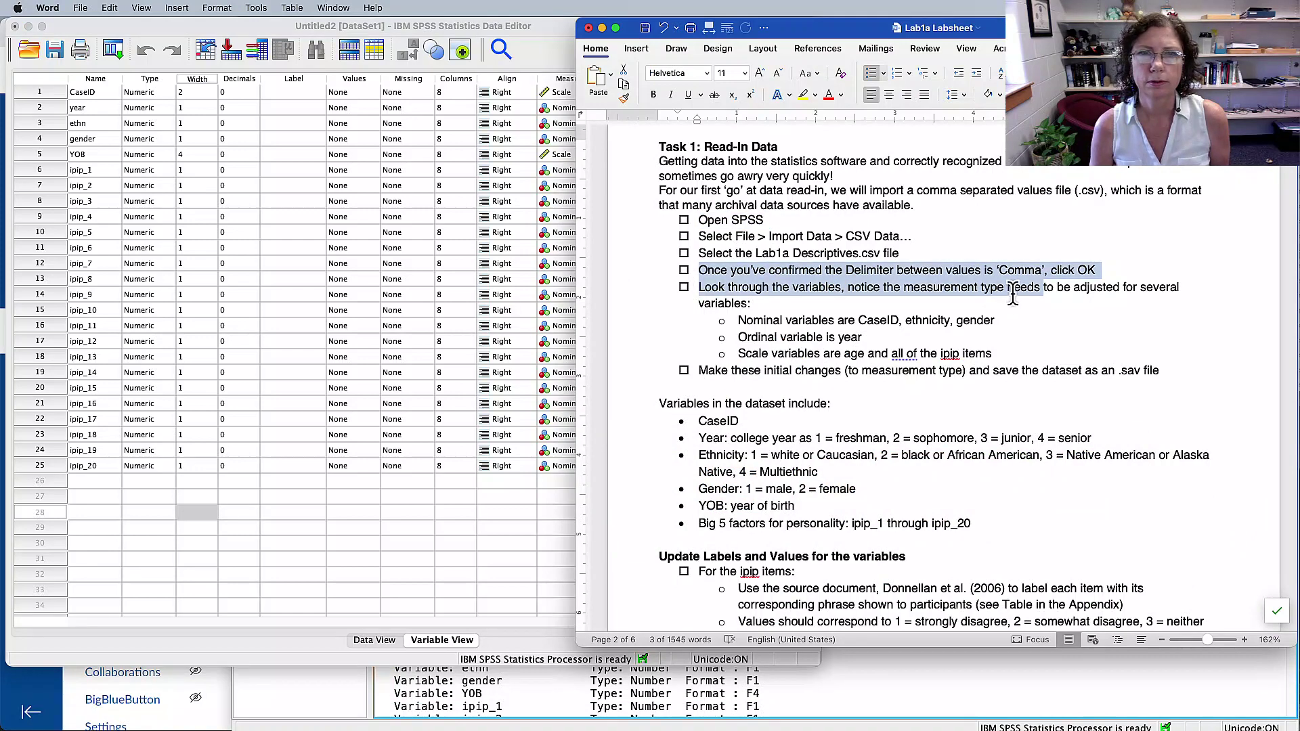
click(762, 301)
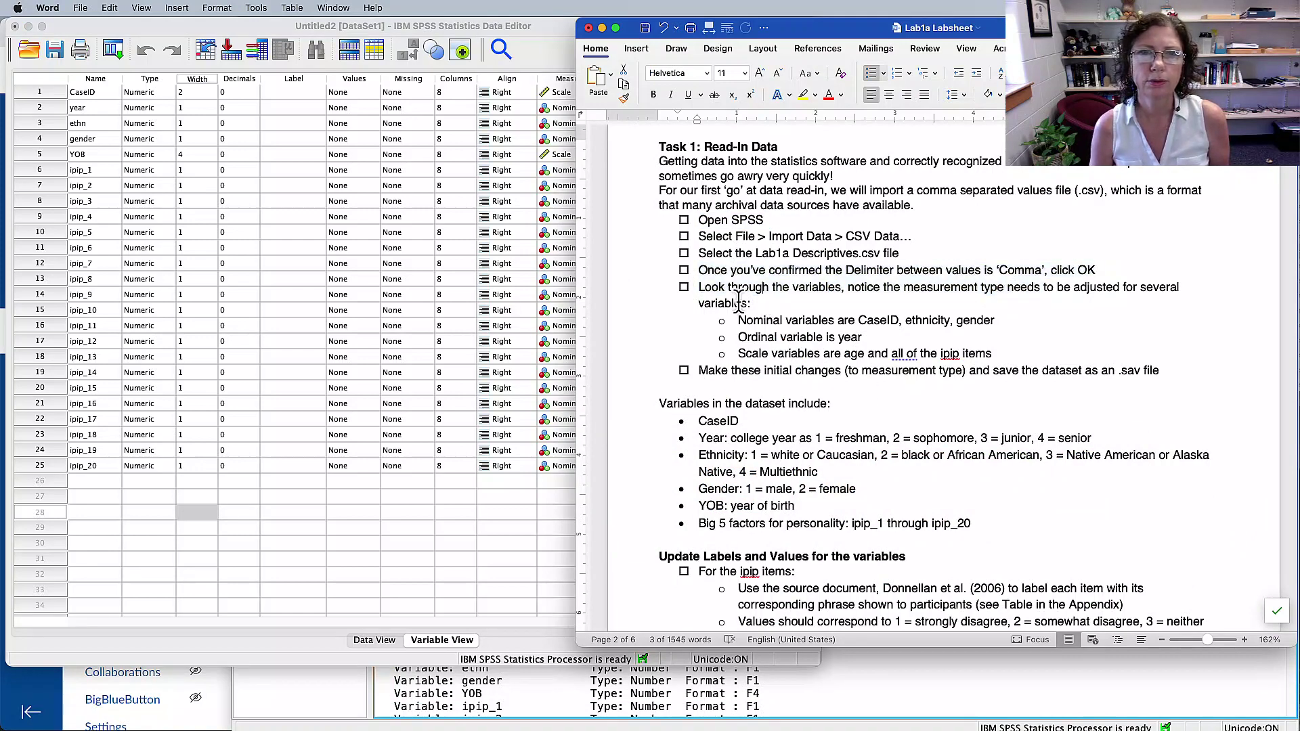
drag(698, 298, 1049, 298)
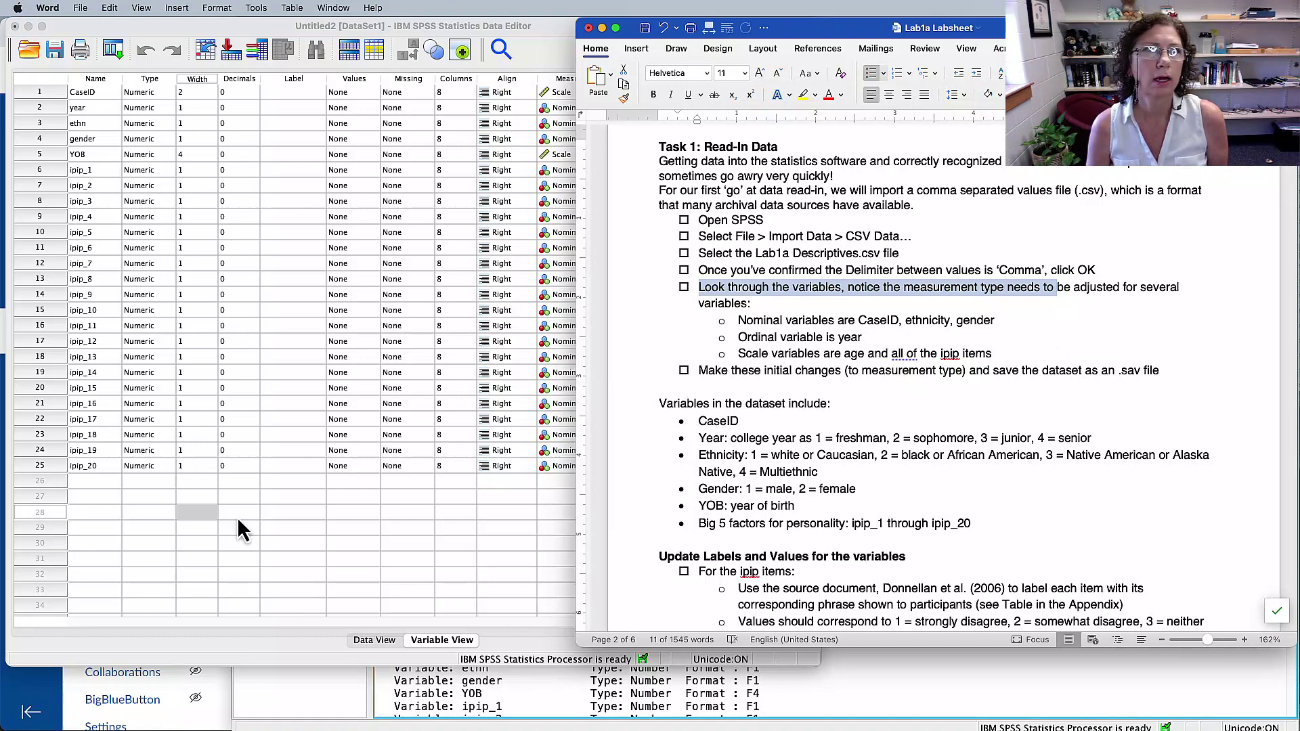
- In SPSS Variable View, label the CaseID variable "CaseID" and set its measure to Nominal
click(87, 91)
click(46, 92)
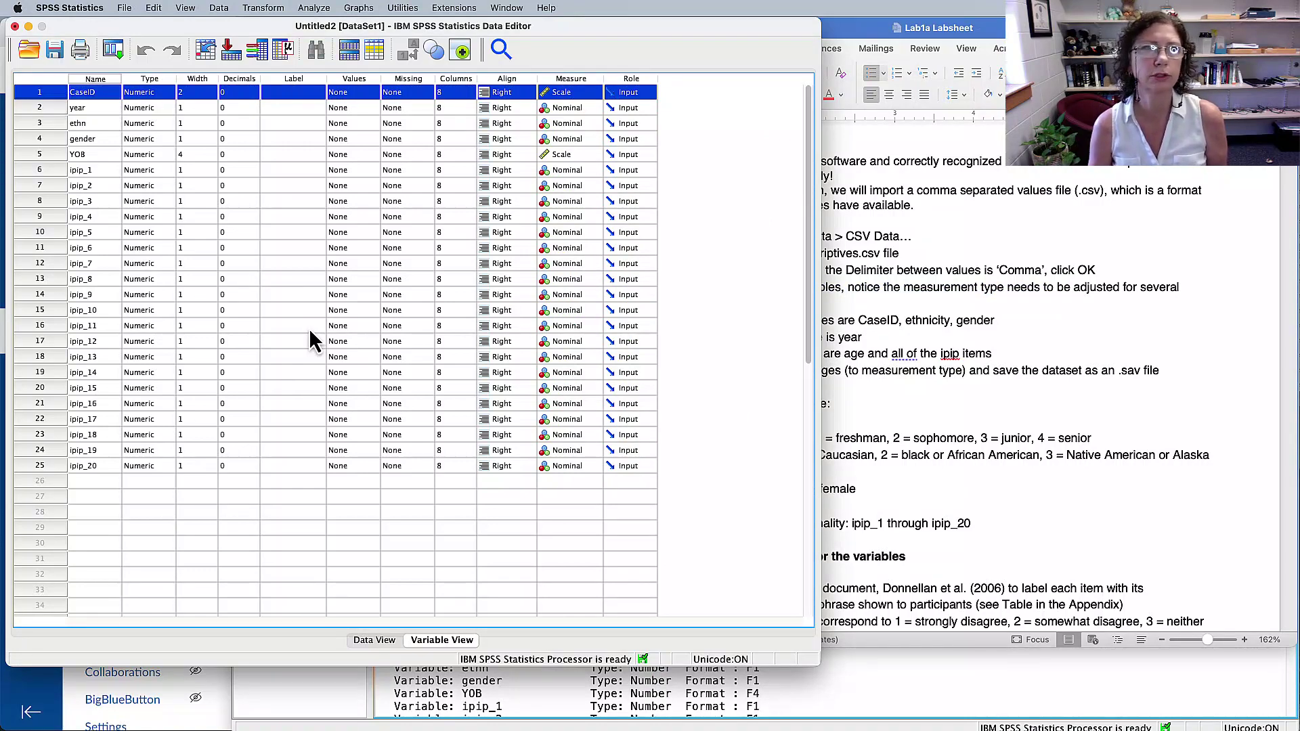
click(279, 93)
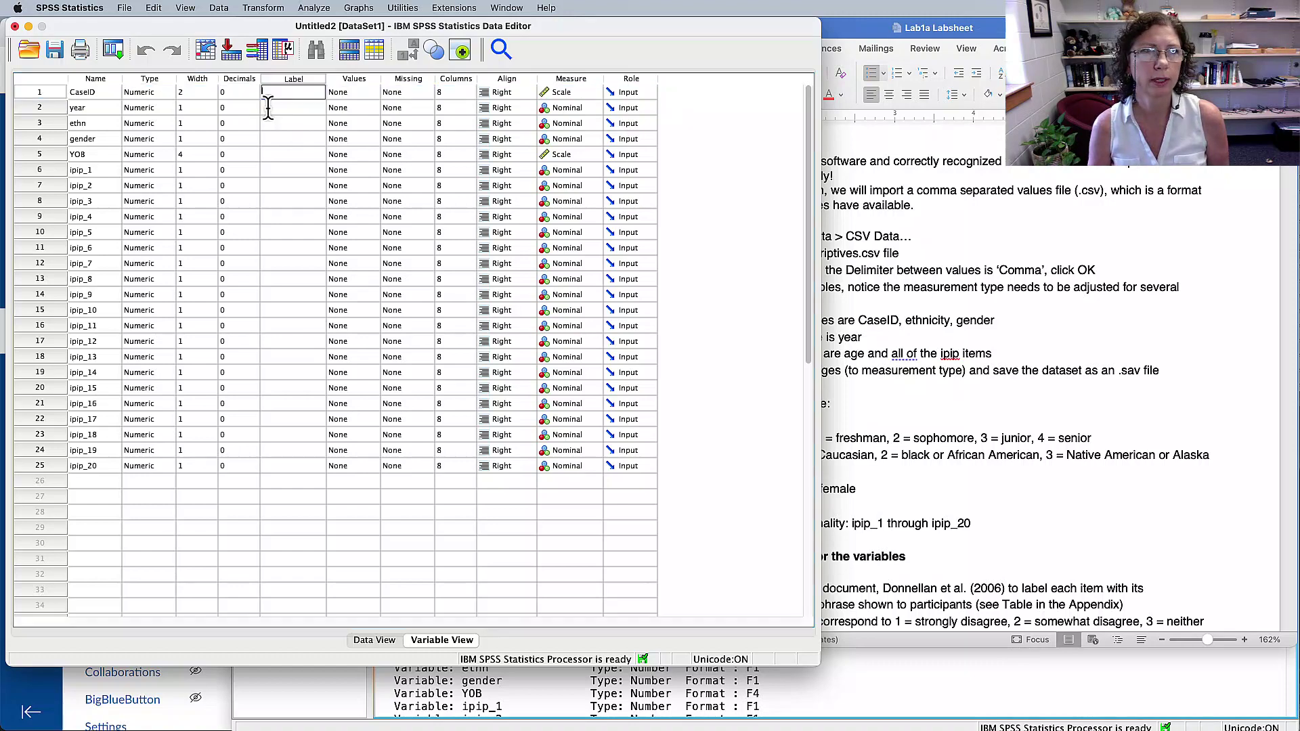
text(CaseID)
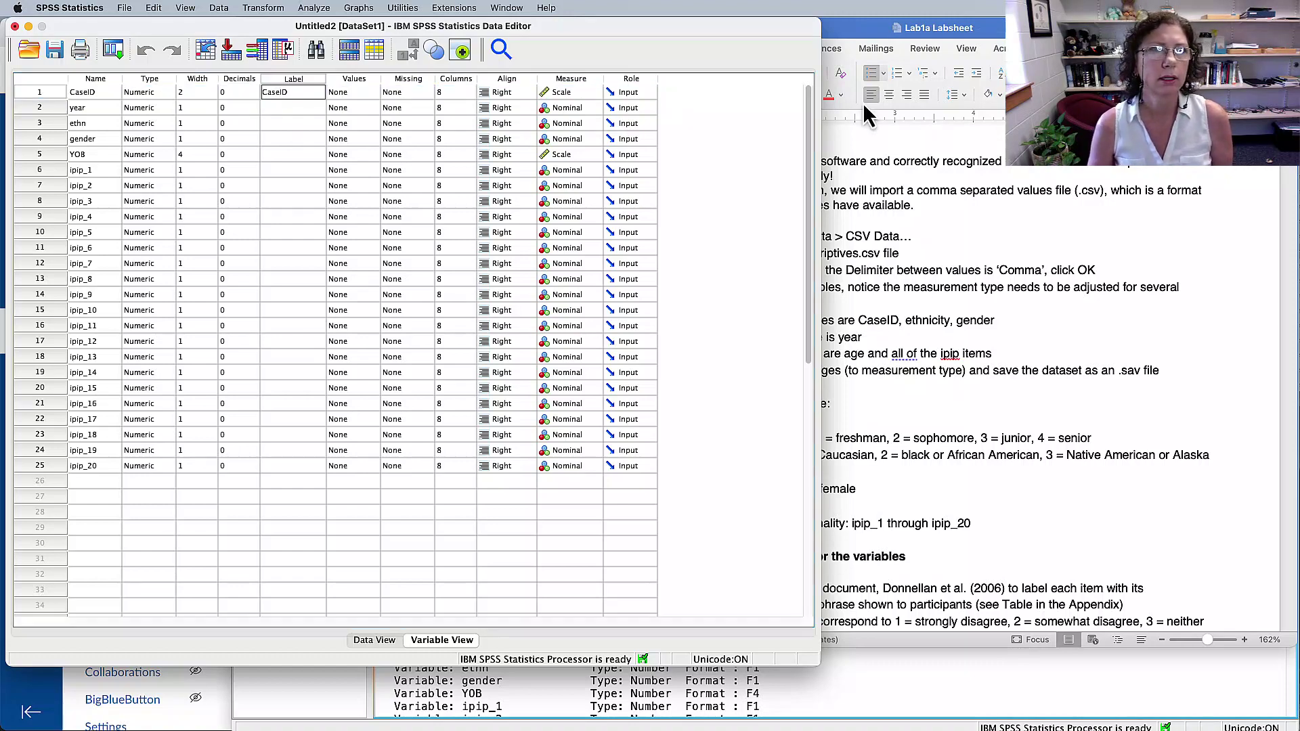
click(593, 92)
click(593, 92)
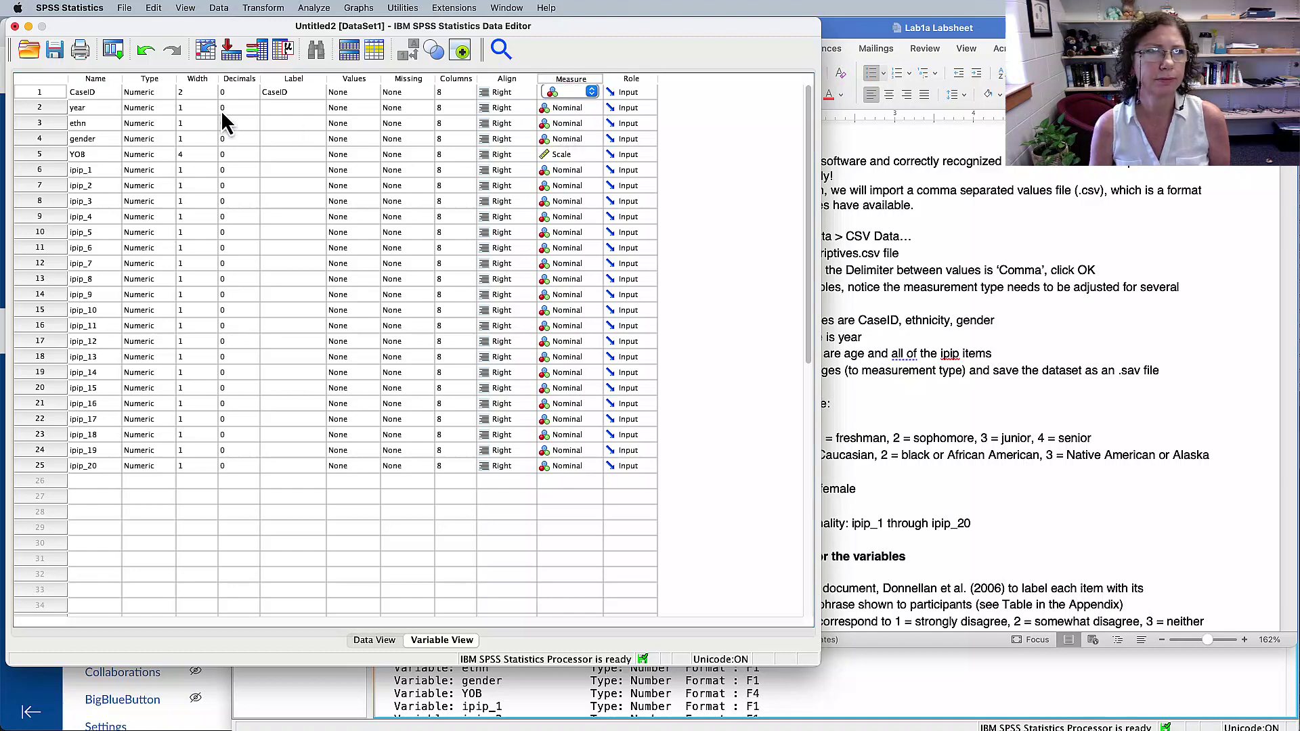
- Compare the year, ethn and gender variables with the labsheet's list of nominal and ordinal variables, highlighting the relevant lines
click(37, 110)
shift+click(44, 139)
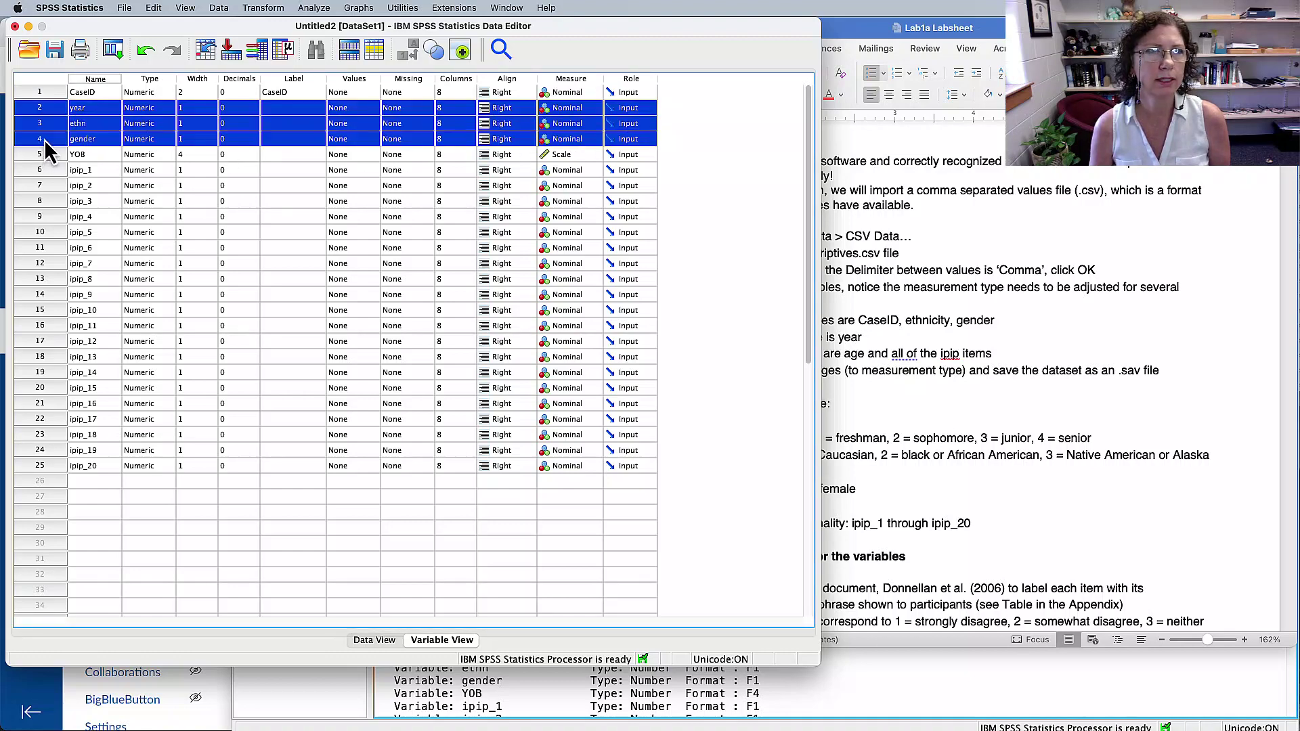
click(1043, 382)
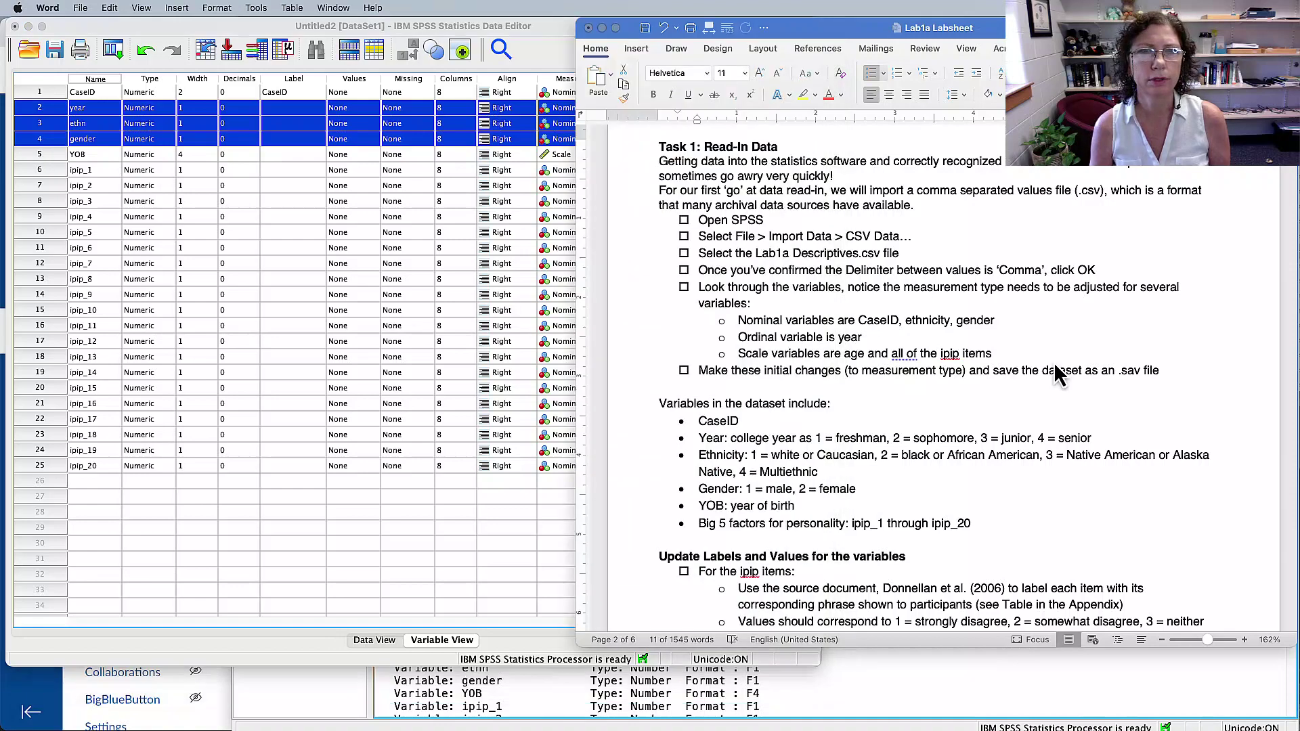
drag(738, 320, 996, 321)
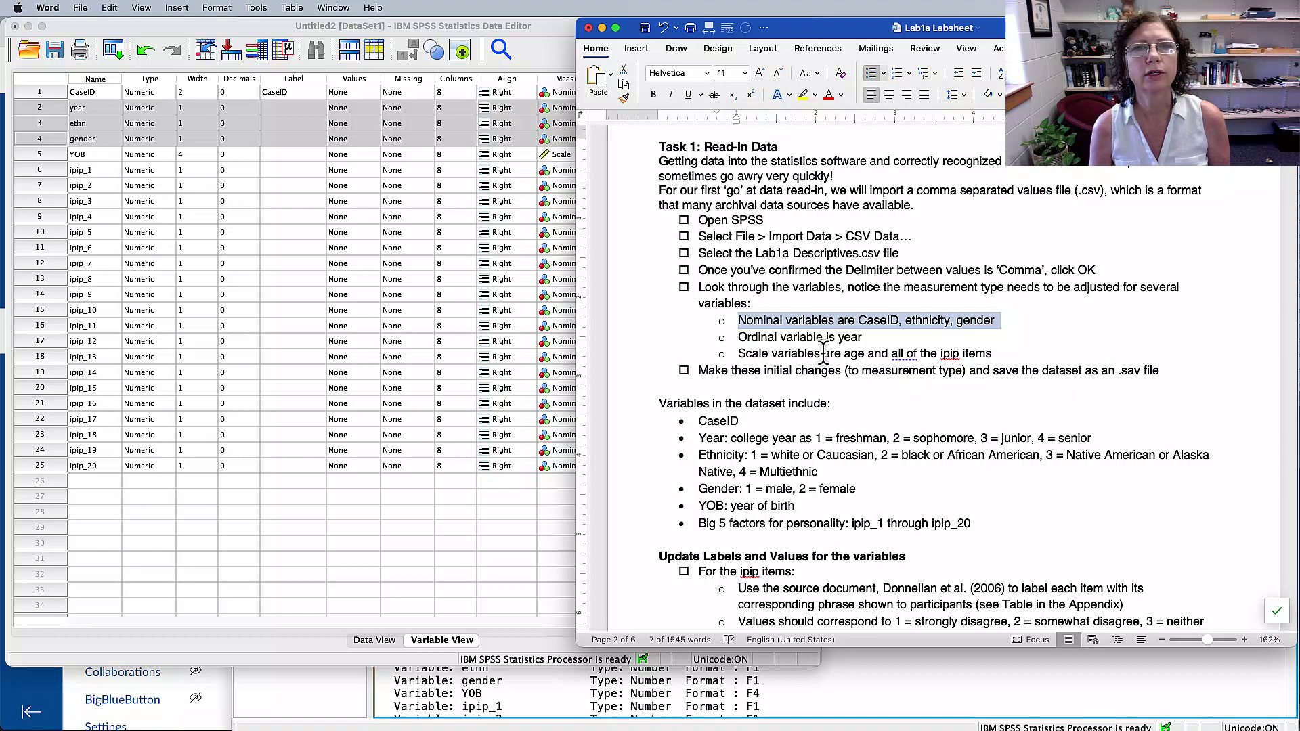
drag(854, 339, 704, 340)
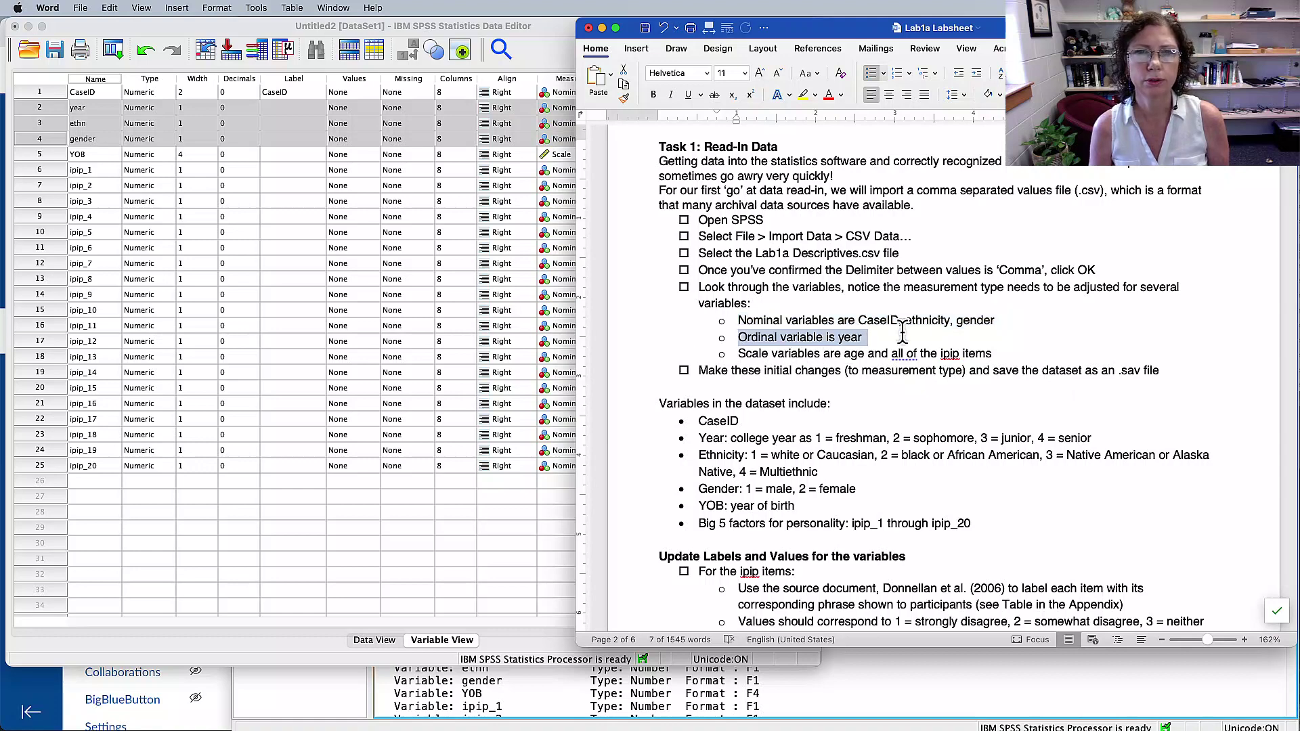
drag(905, 321, 1000, 322)
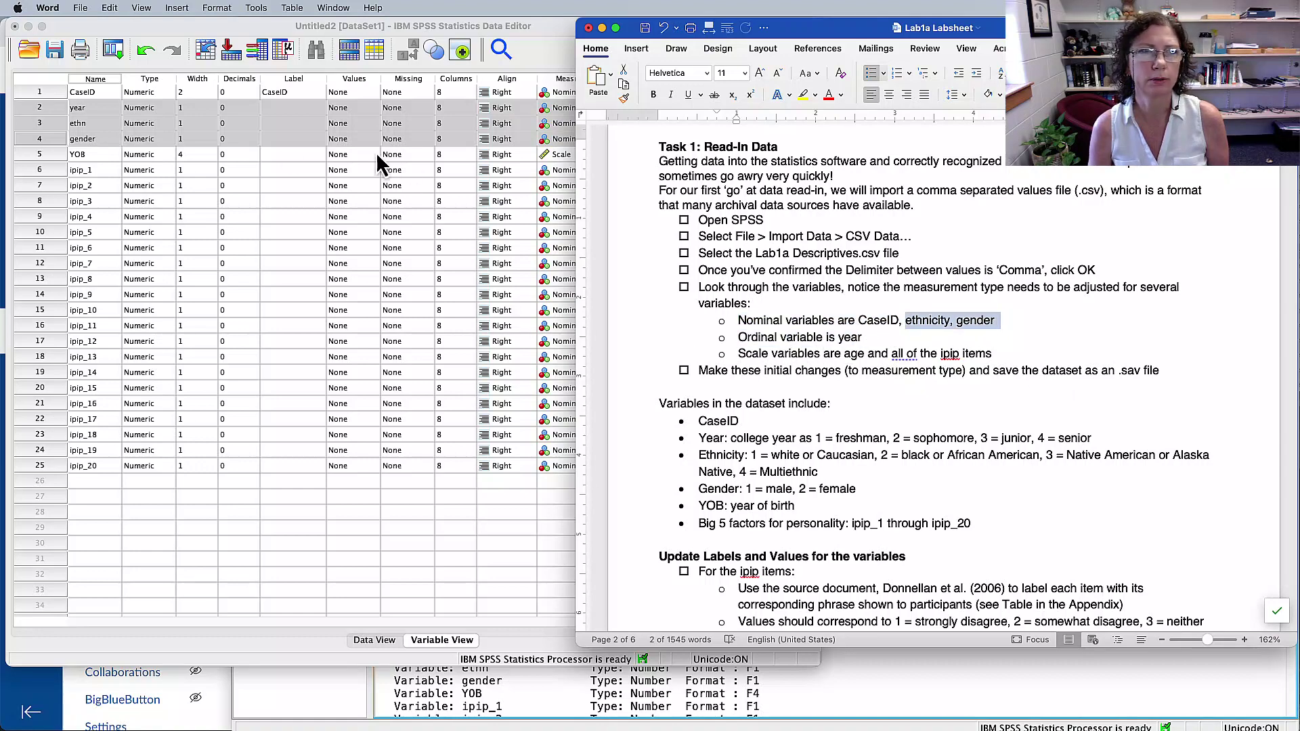
- Set the year variable's measure to Ordinal in SPSS and label the YOB variable "year of birth"
click(50, 120)
click(46, 109)
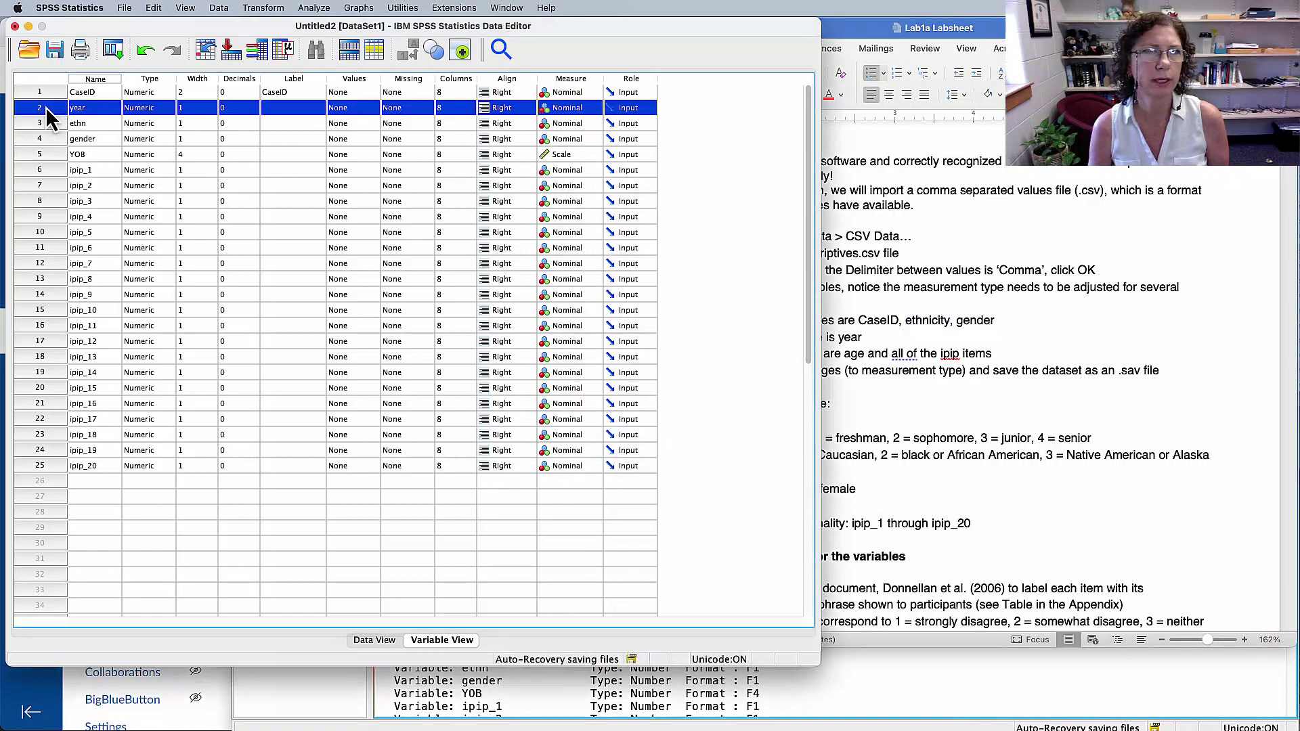
click(589, 108)
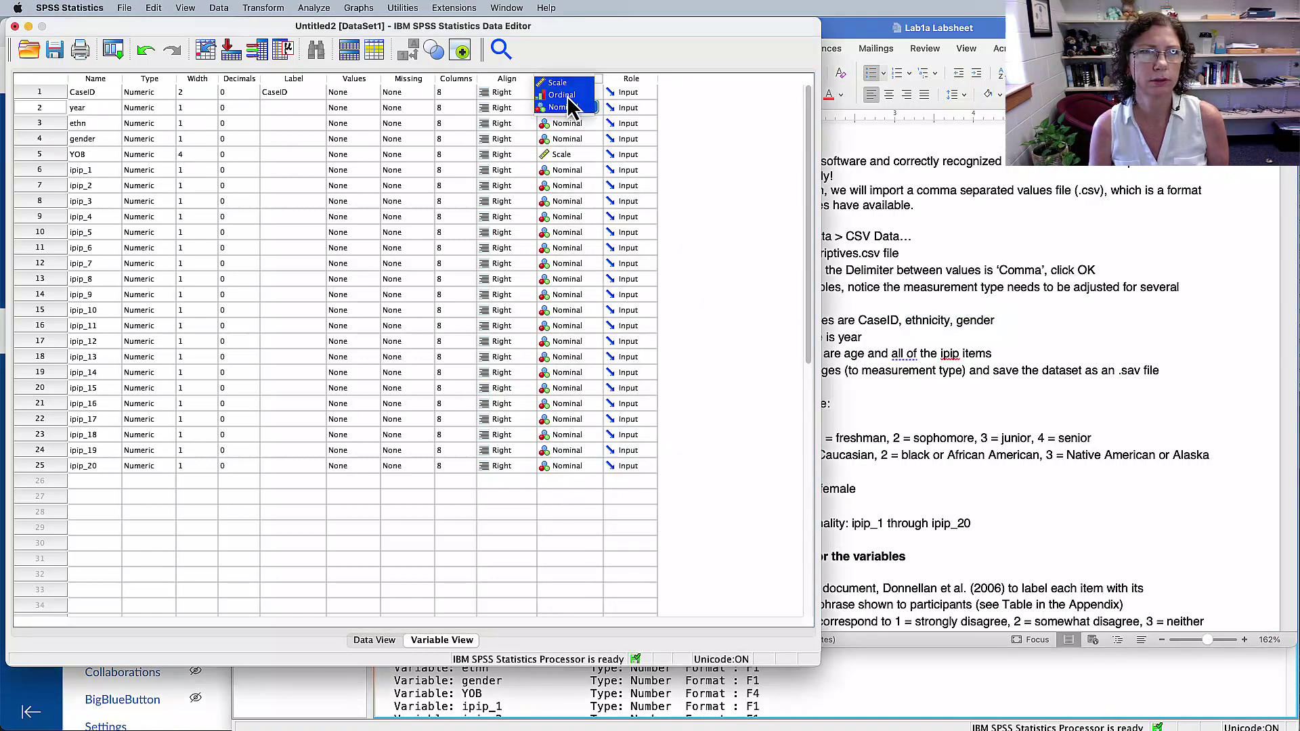
click(566, 95)
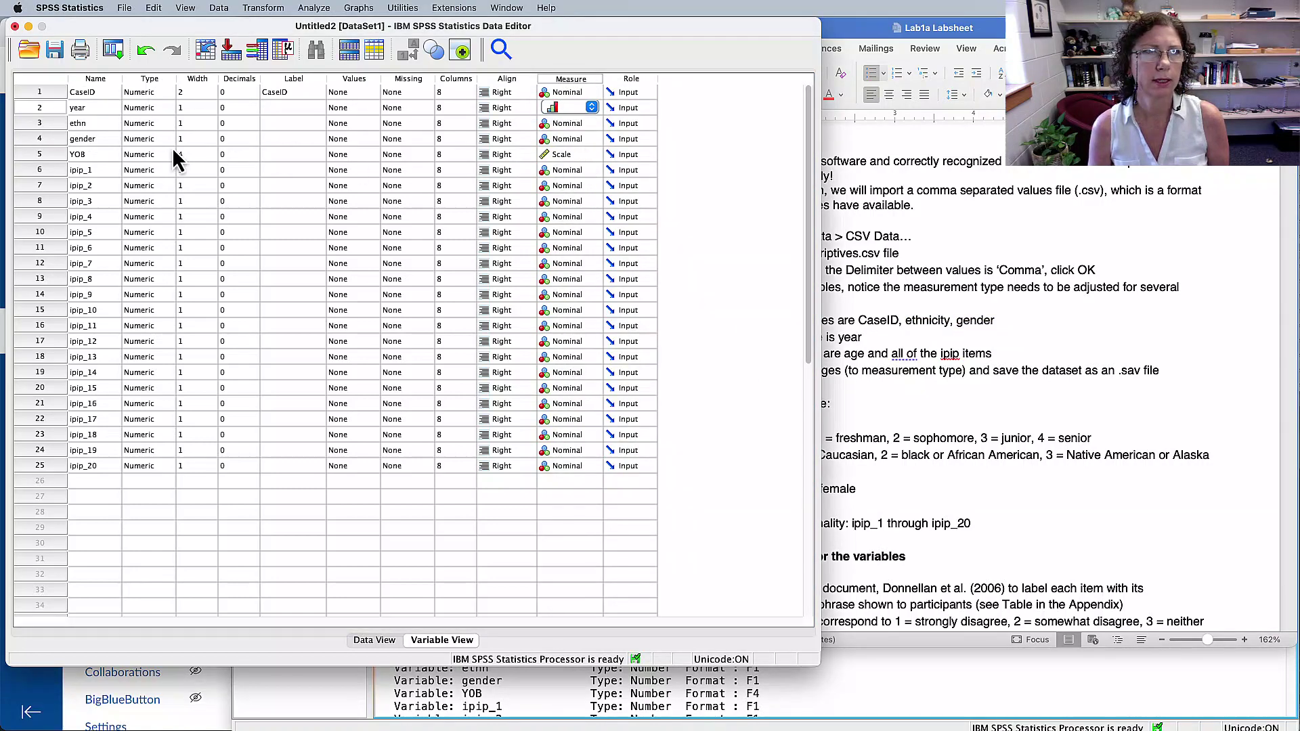
click(41, 154)
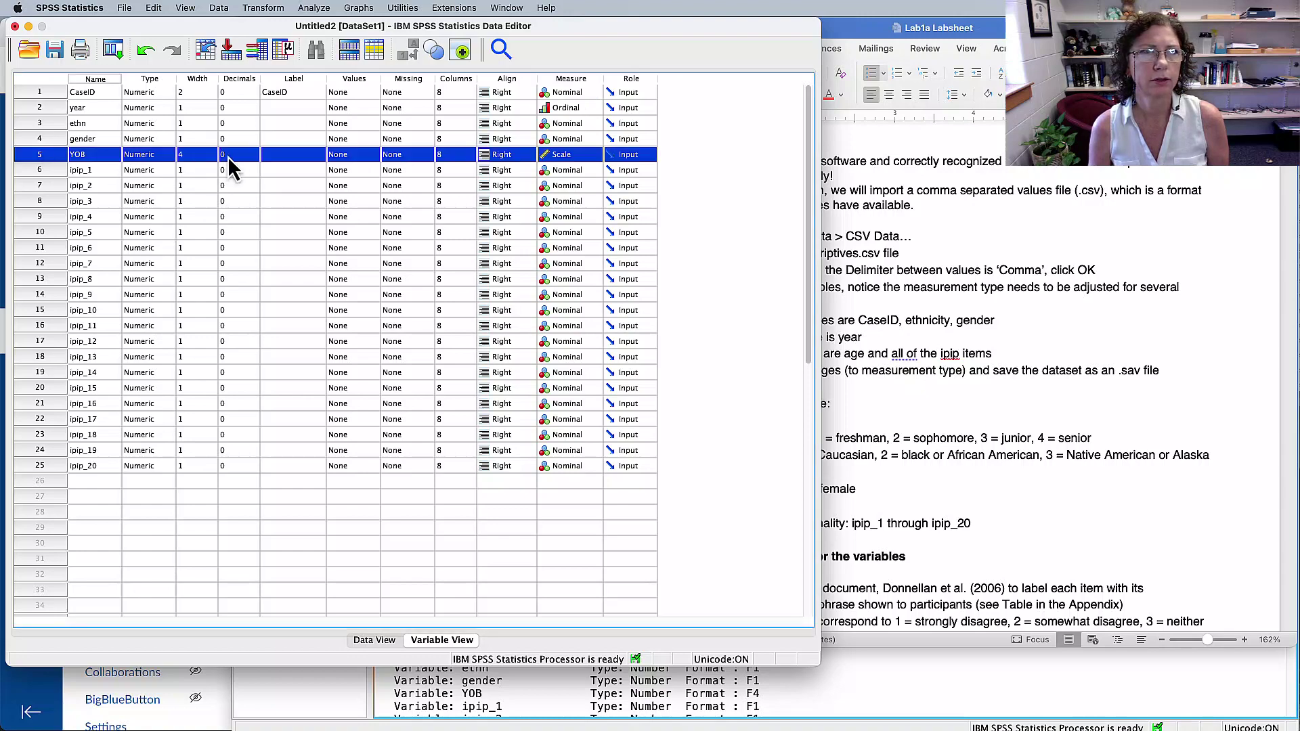
click(275, 158)
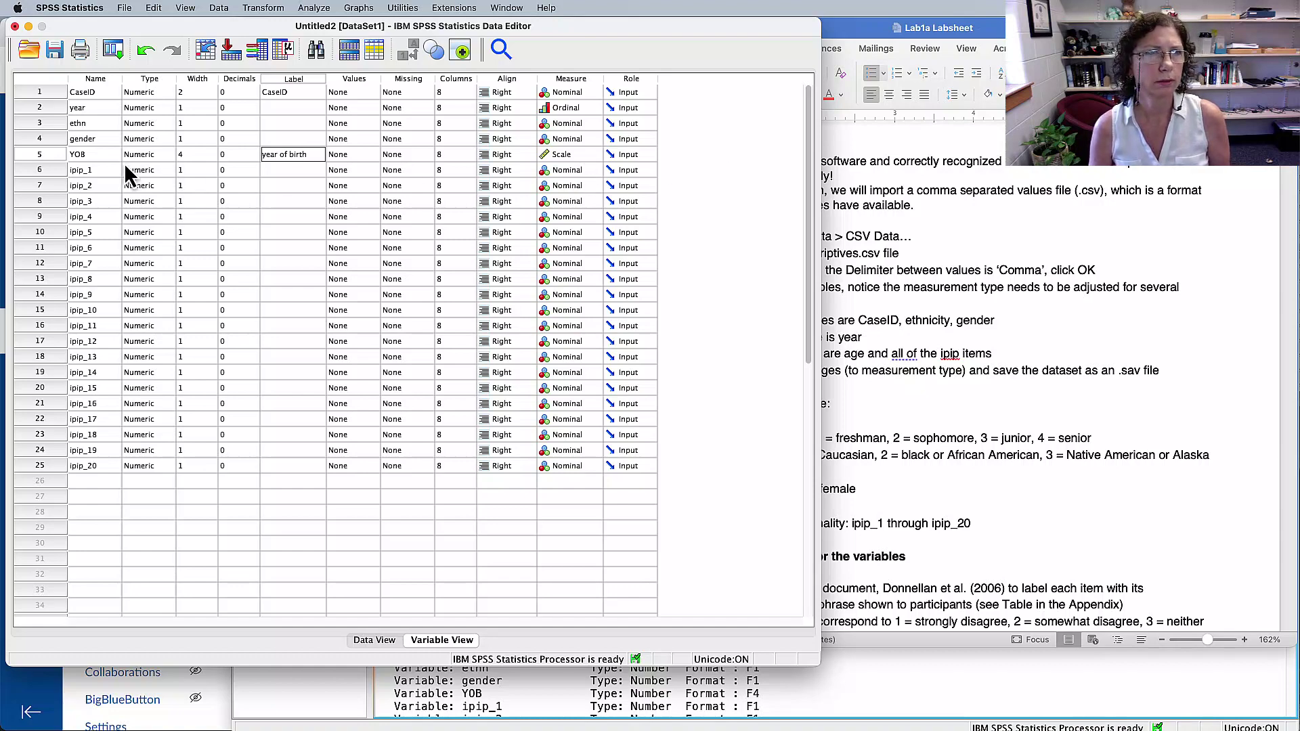
- Set the measure of ipip_1 to Scale and copy that setting to ipip_2 through ipip_20
click(583, 170)
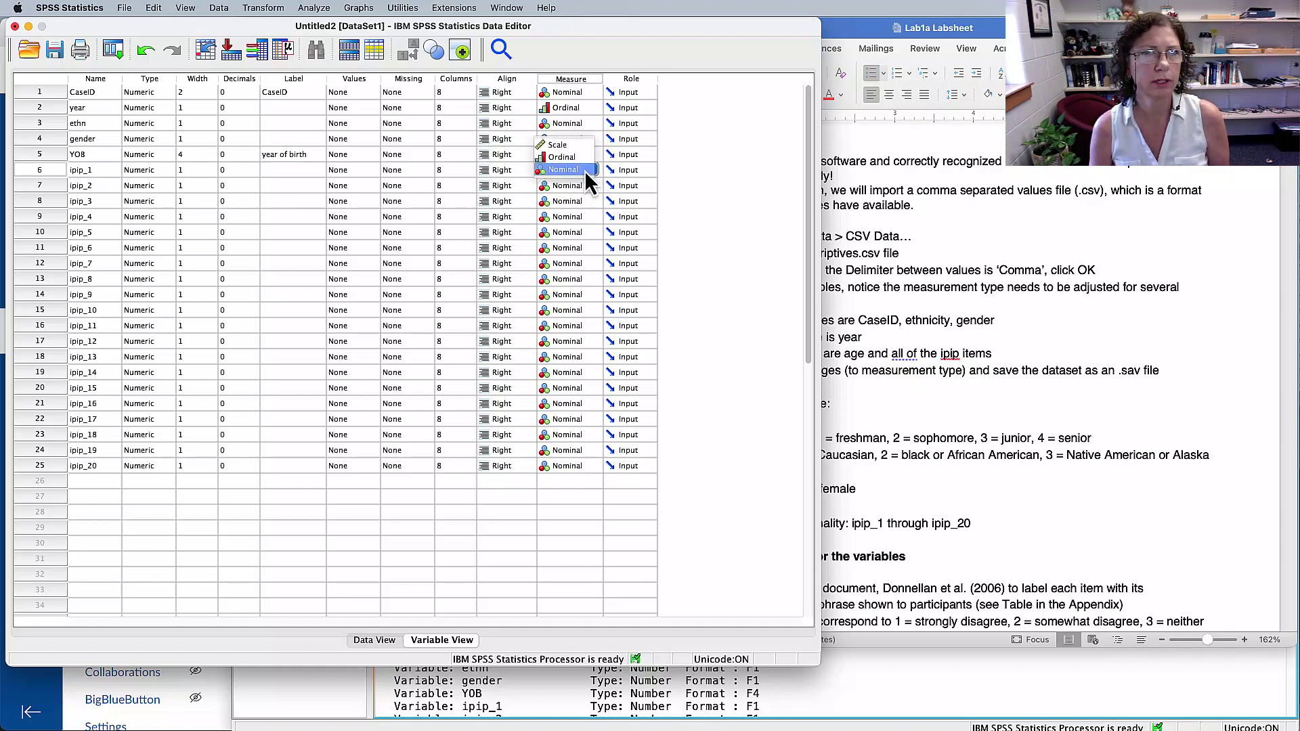
click(567, 145)
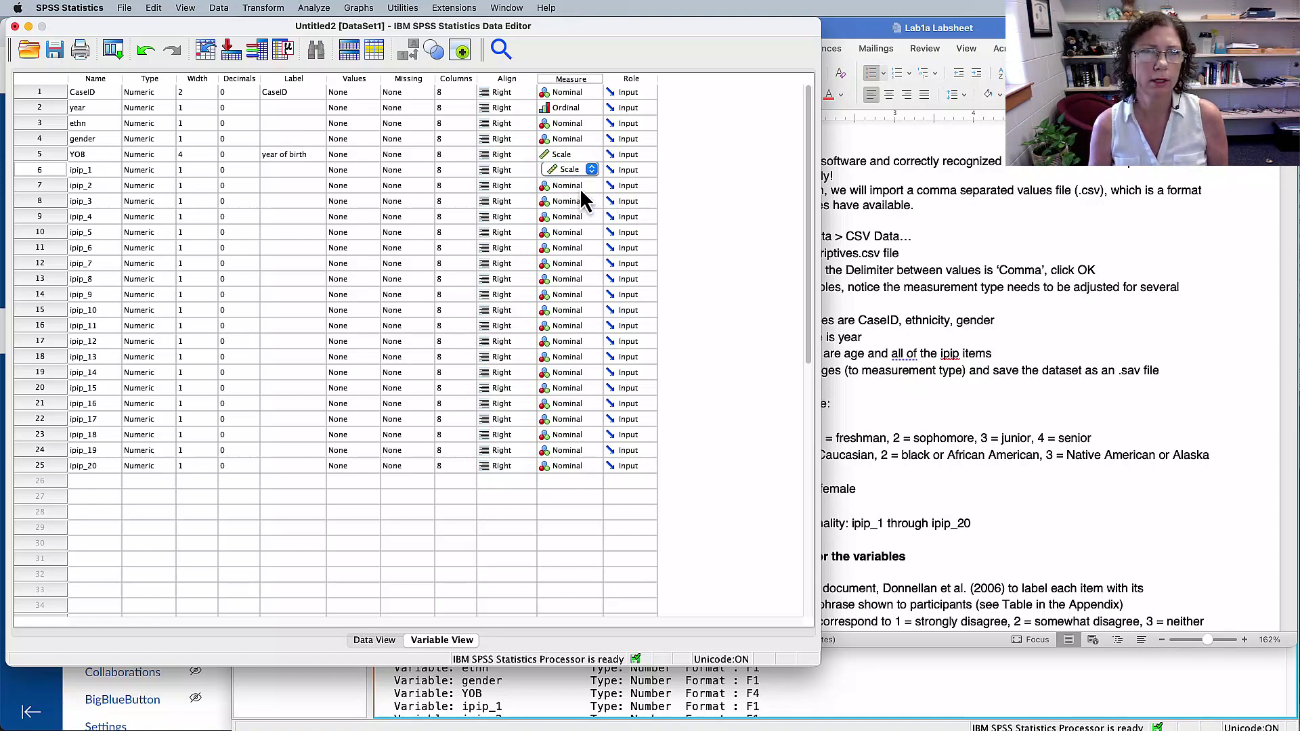
drag(579, 187, 590, 470)
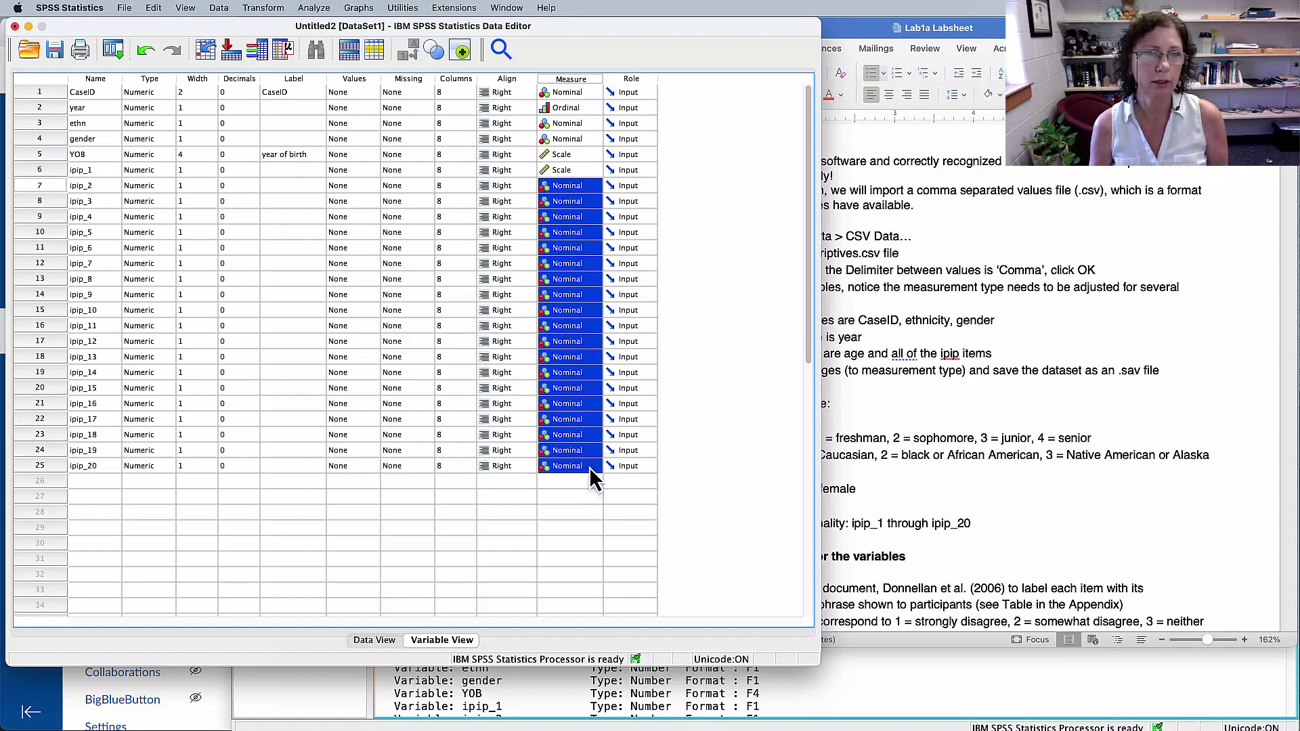
right_click(567, 171)
click(612, 180)
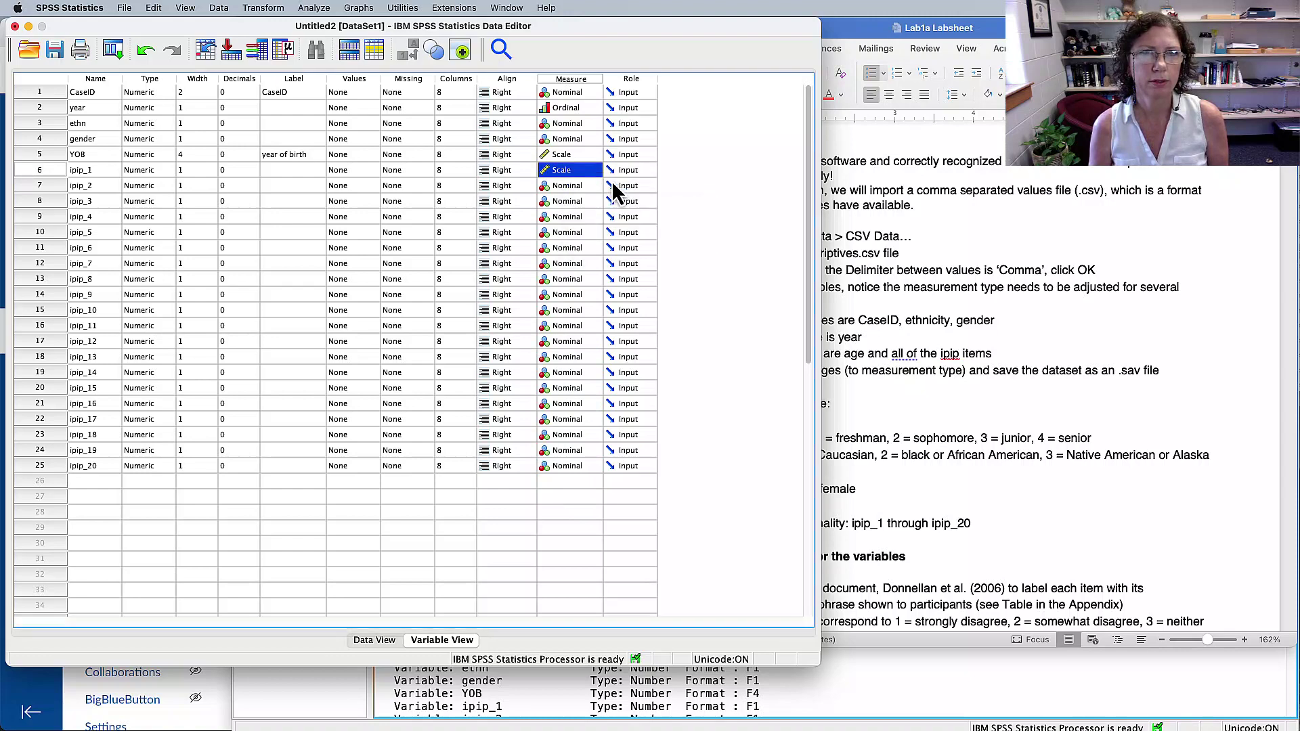
drag(588, 187, 579, 456)
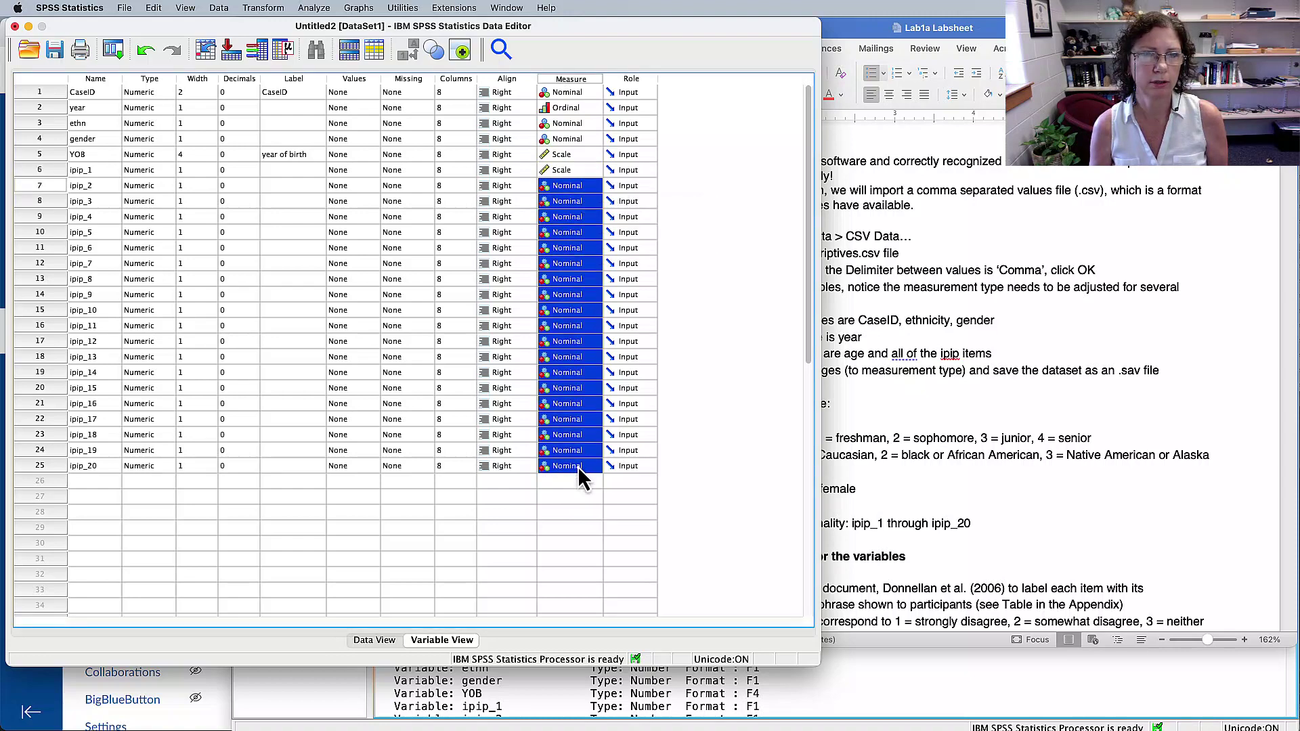
key(super+v)
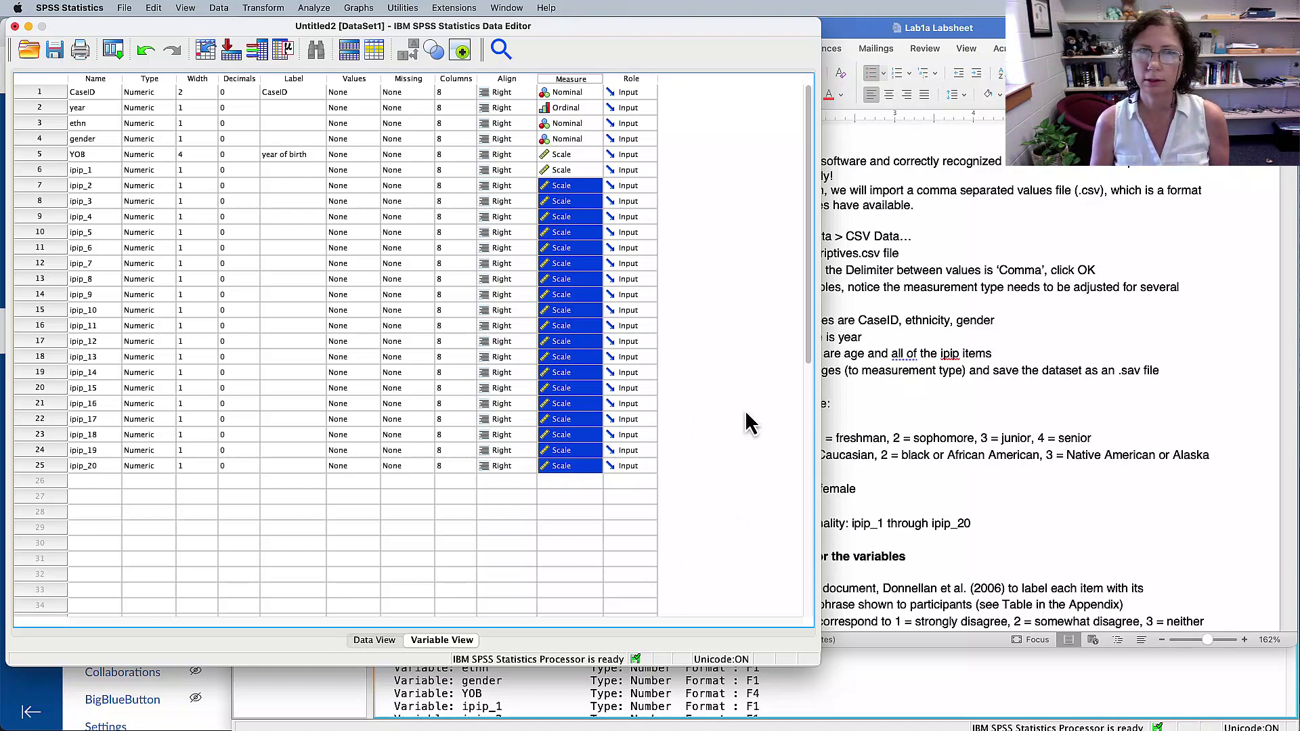
right_click(582, 190)
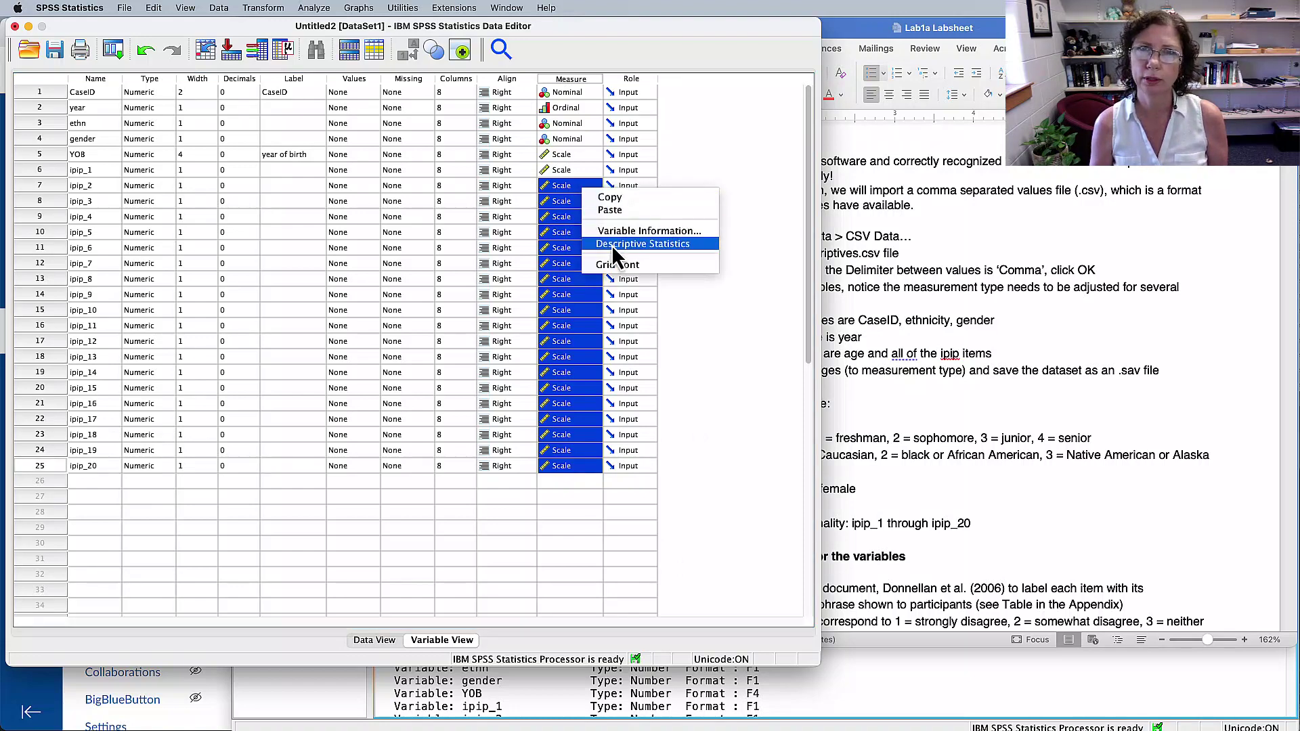
click(722, 413)
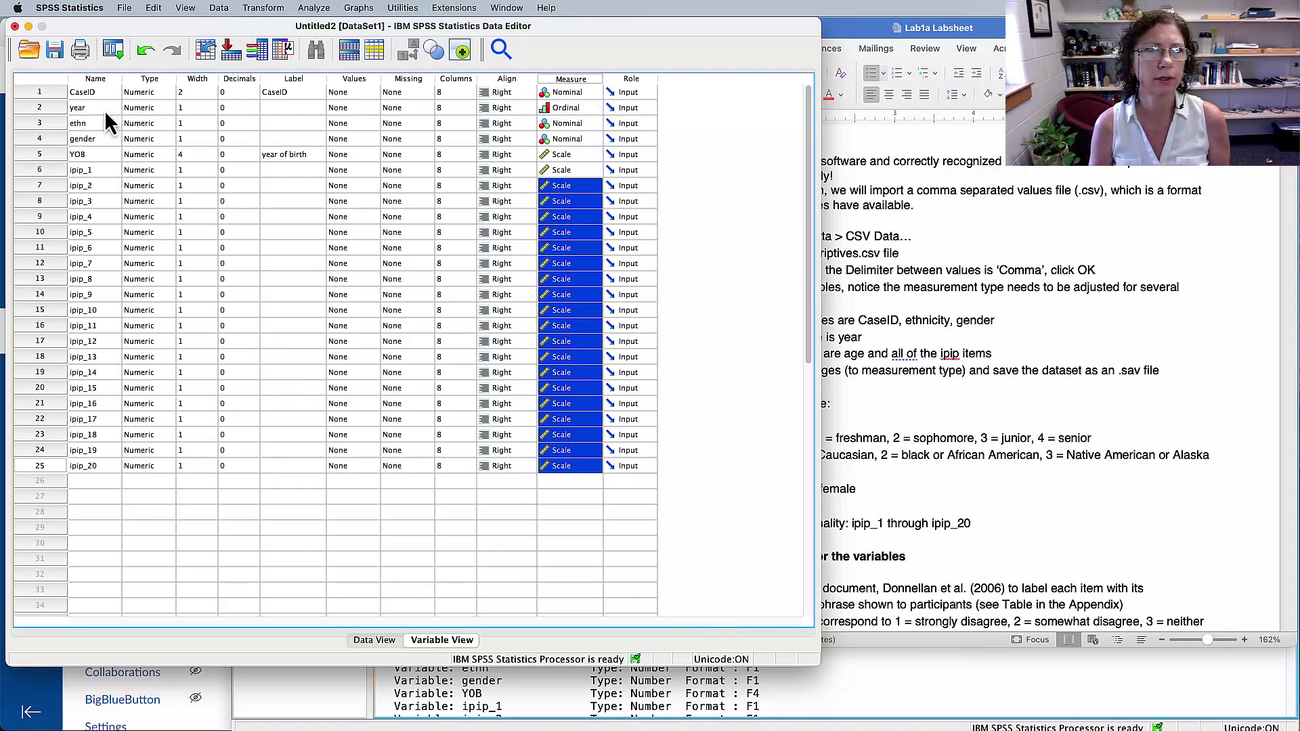
- Label the year variable "college year", ethn "ethnicity" and gender "gender"
click(293, 111)
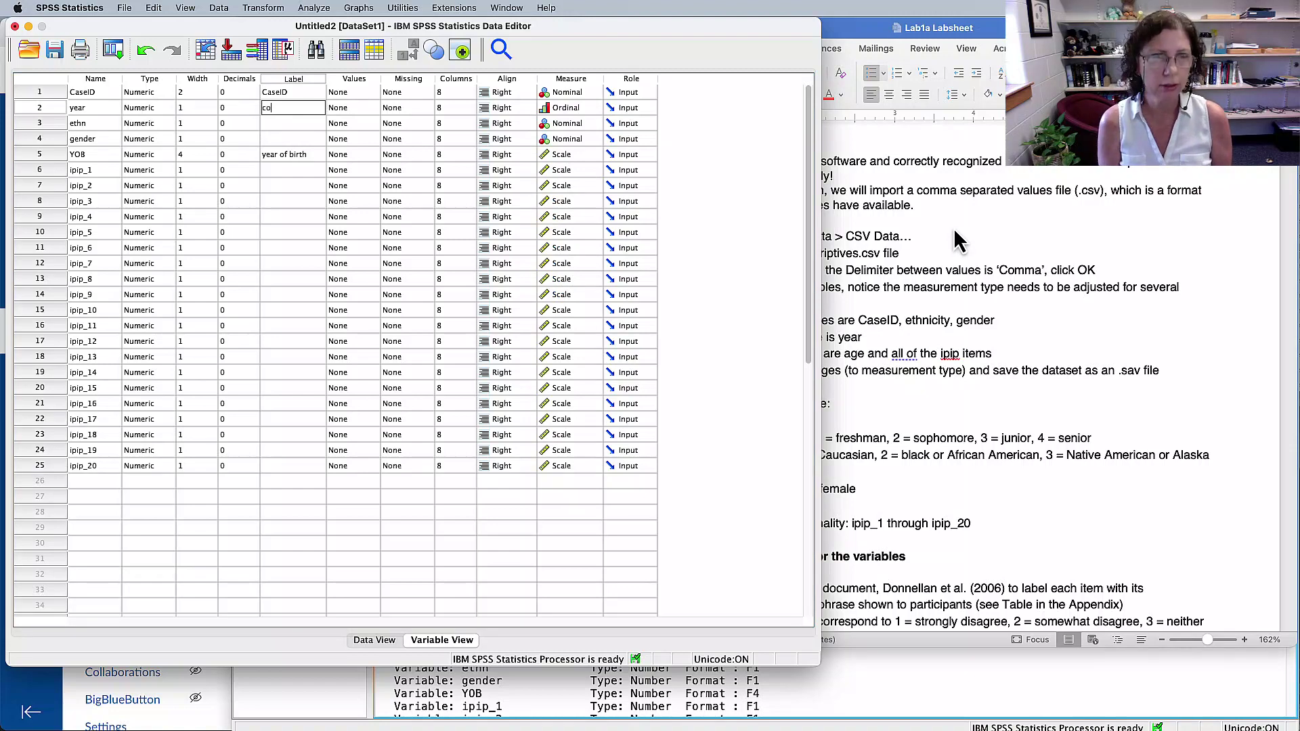
text(college year)
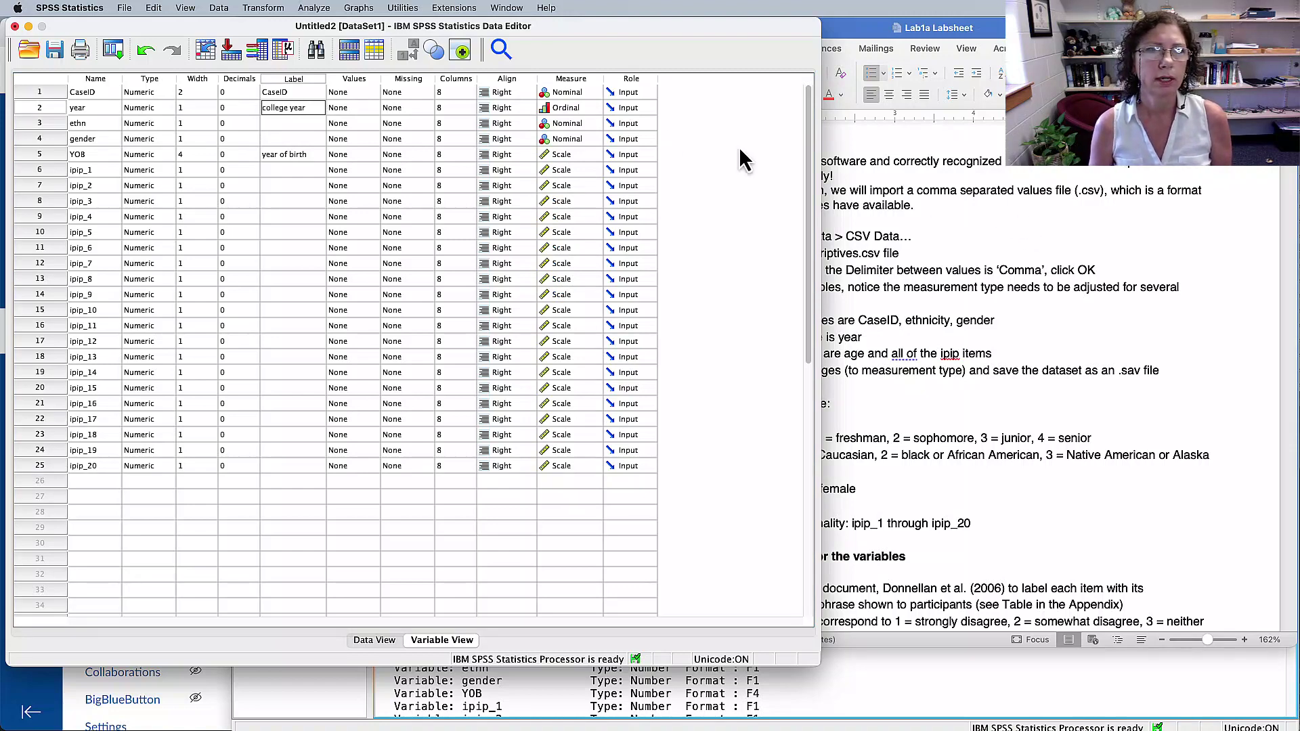
click(295, 128)
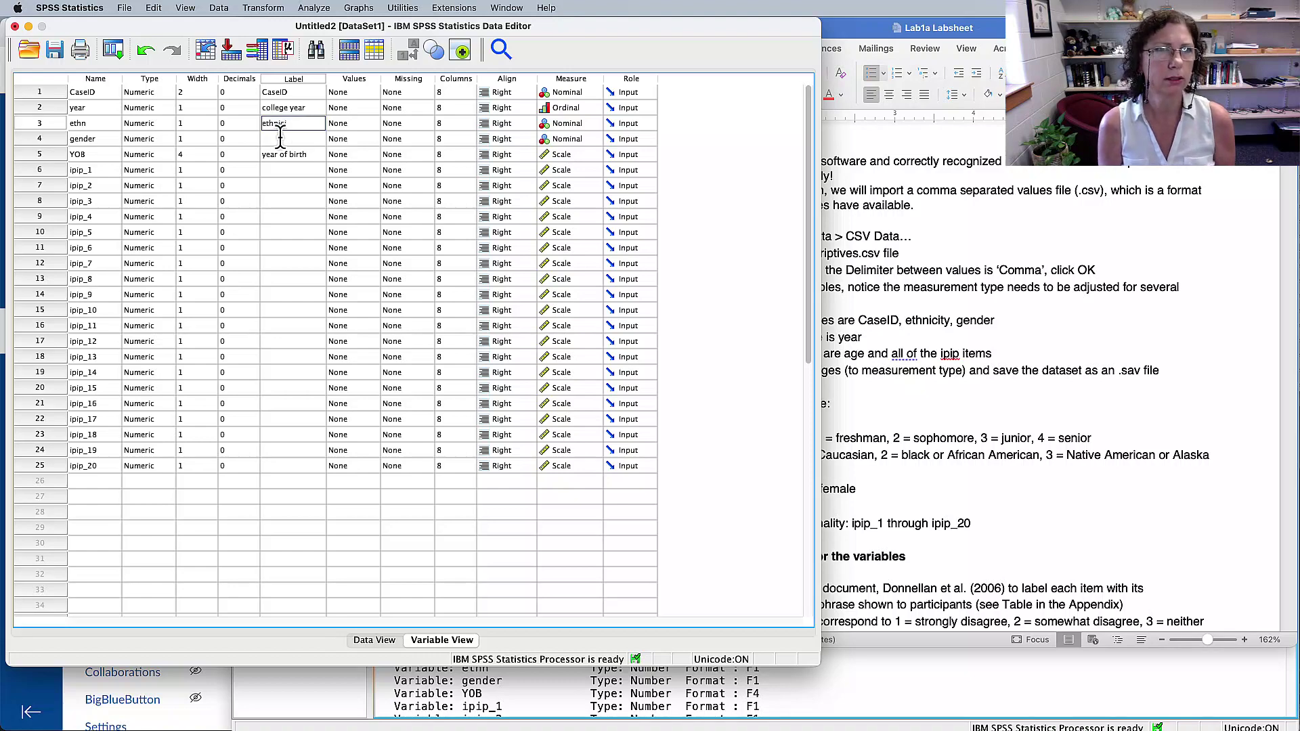
click(298, 138)
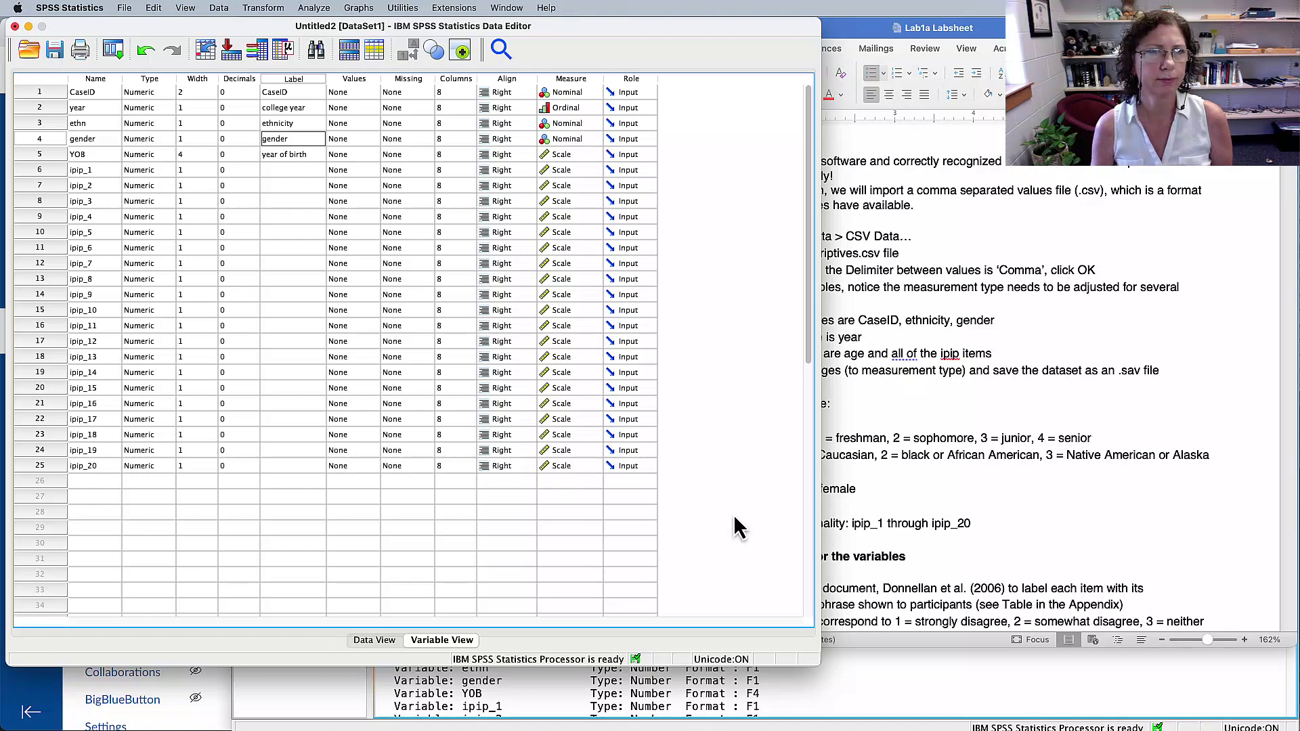
- Highlight the labsheet's instruction to save as .sav, and save the SPSS dataset as "Lab1a Dataset" in the Lab HW Datasets folder
click(1141, 489)
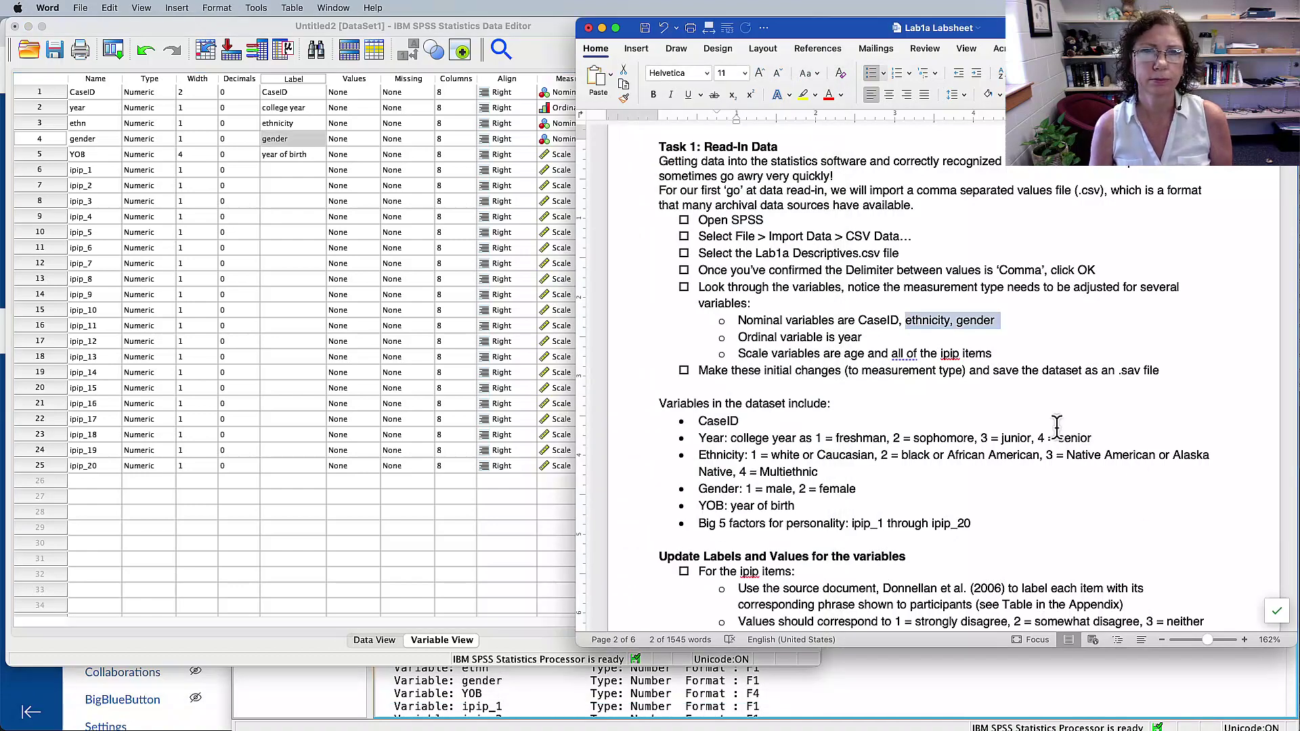
drag(714, 372, 1101, 372)
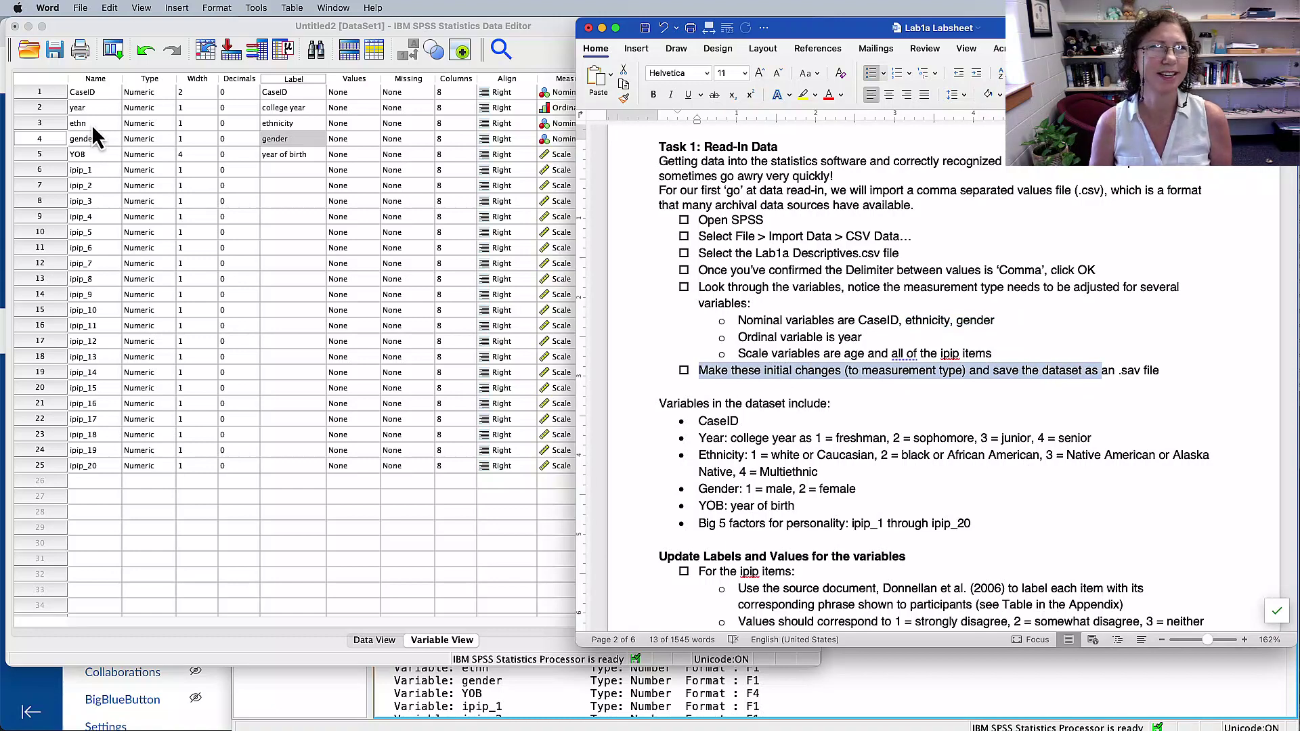
click(54, 53)
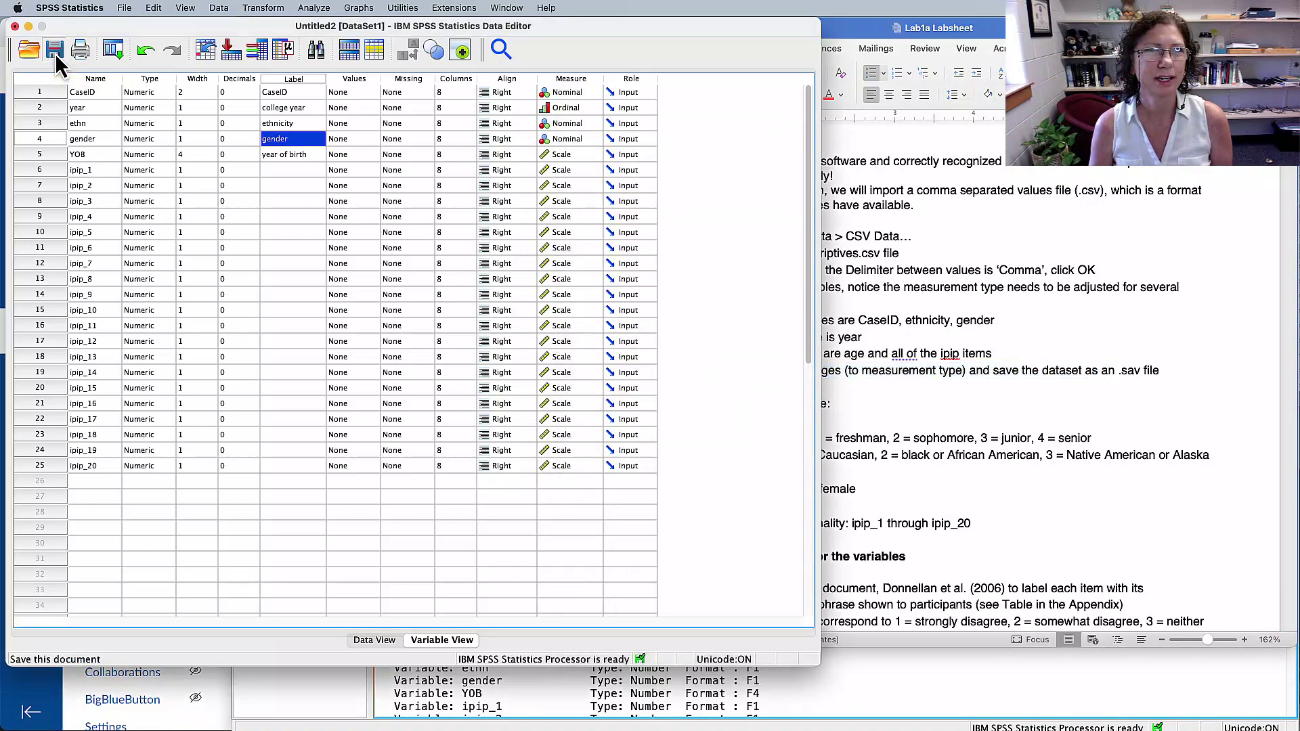
click(55, 53)
drag(783, 177, 395, 271)
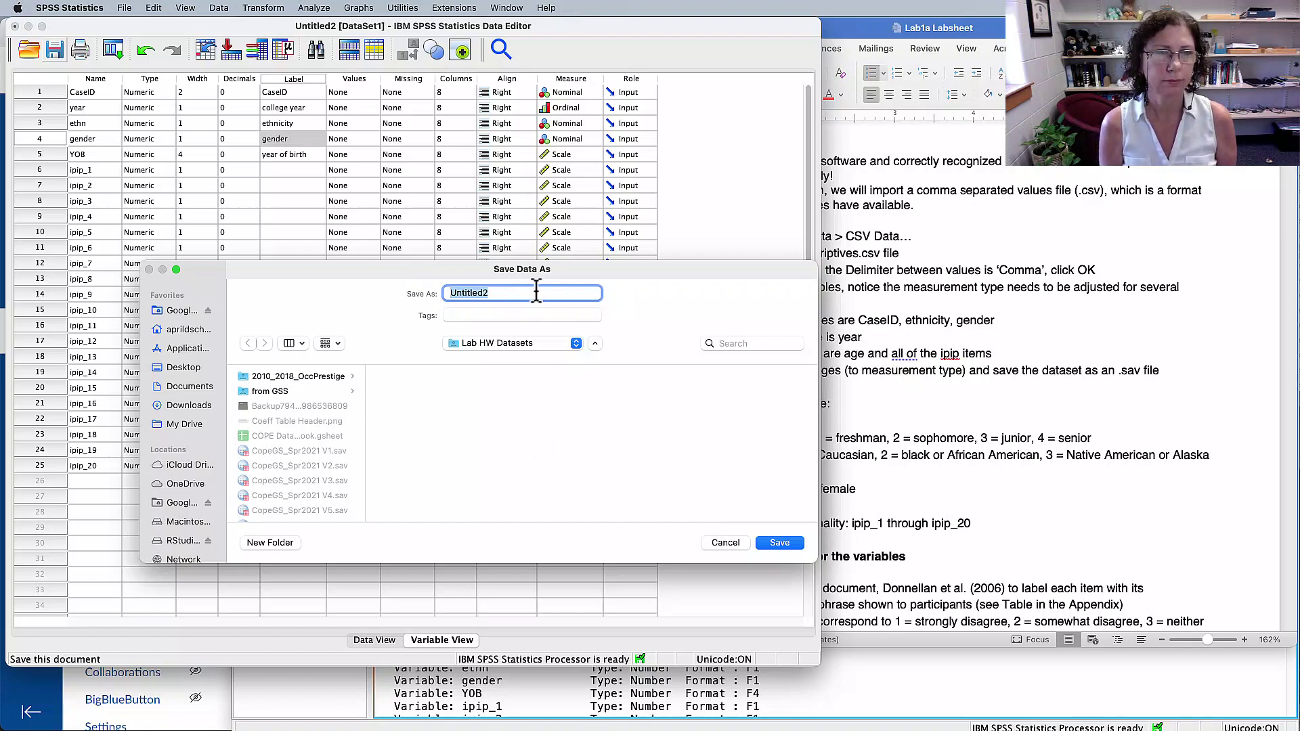
text(Lab1a Dataset)
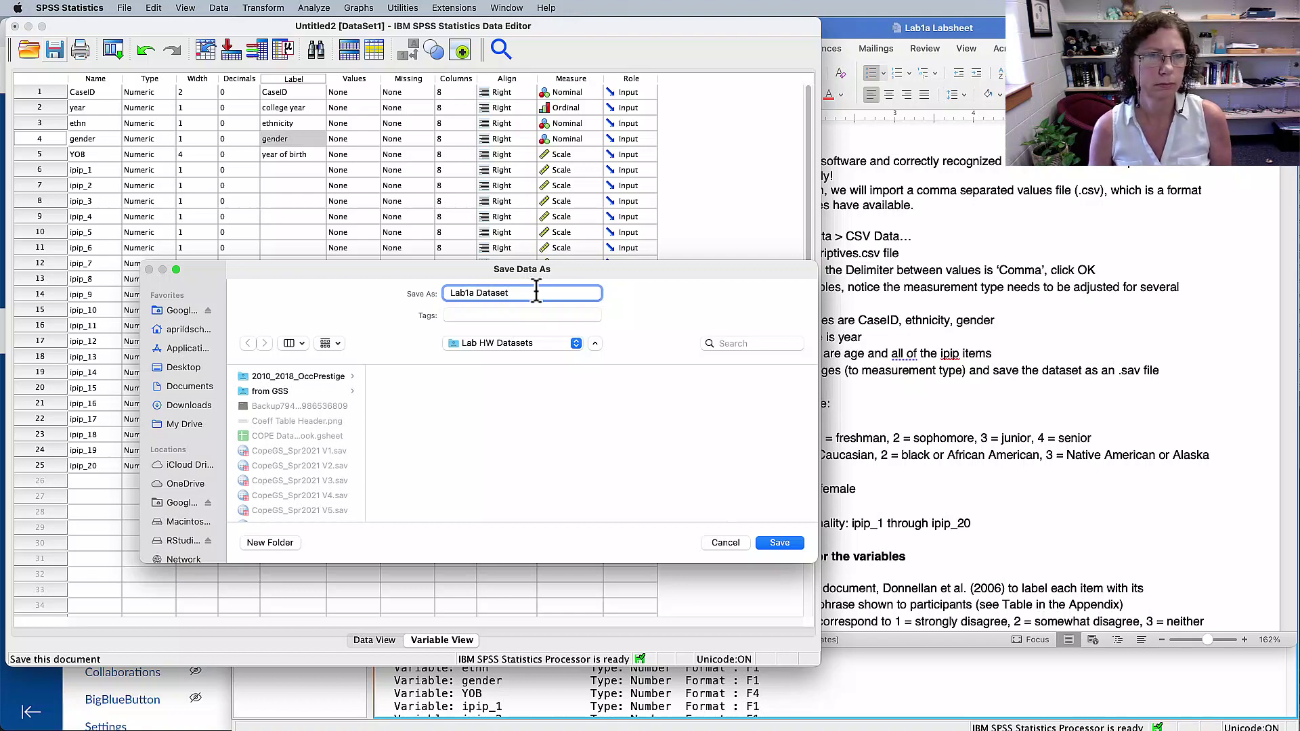
click(780, 543)
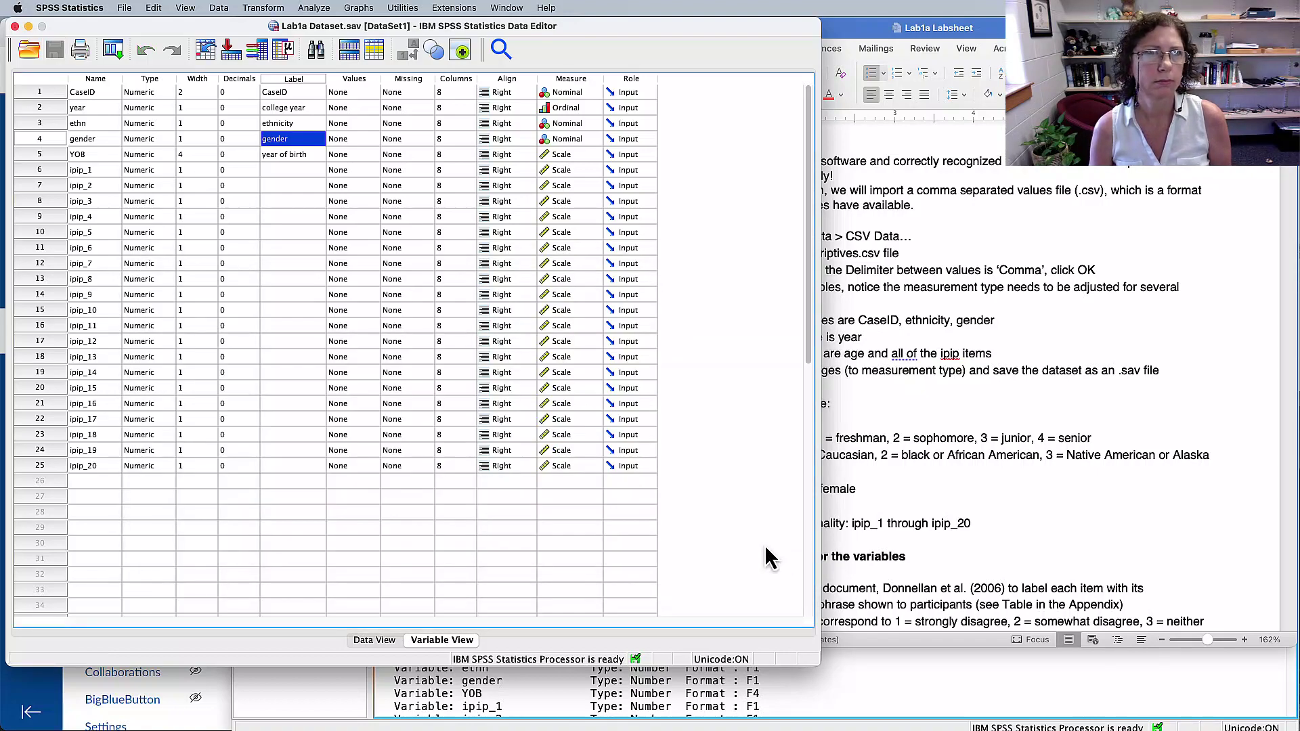
- Switch to the Lab1a Labsheet in Word and highlight the college year coding and the heading "Update Labels and Values for the variables"
click(1003, 312)
scroll(886, 384, down, 5)
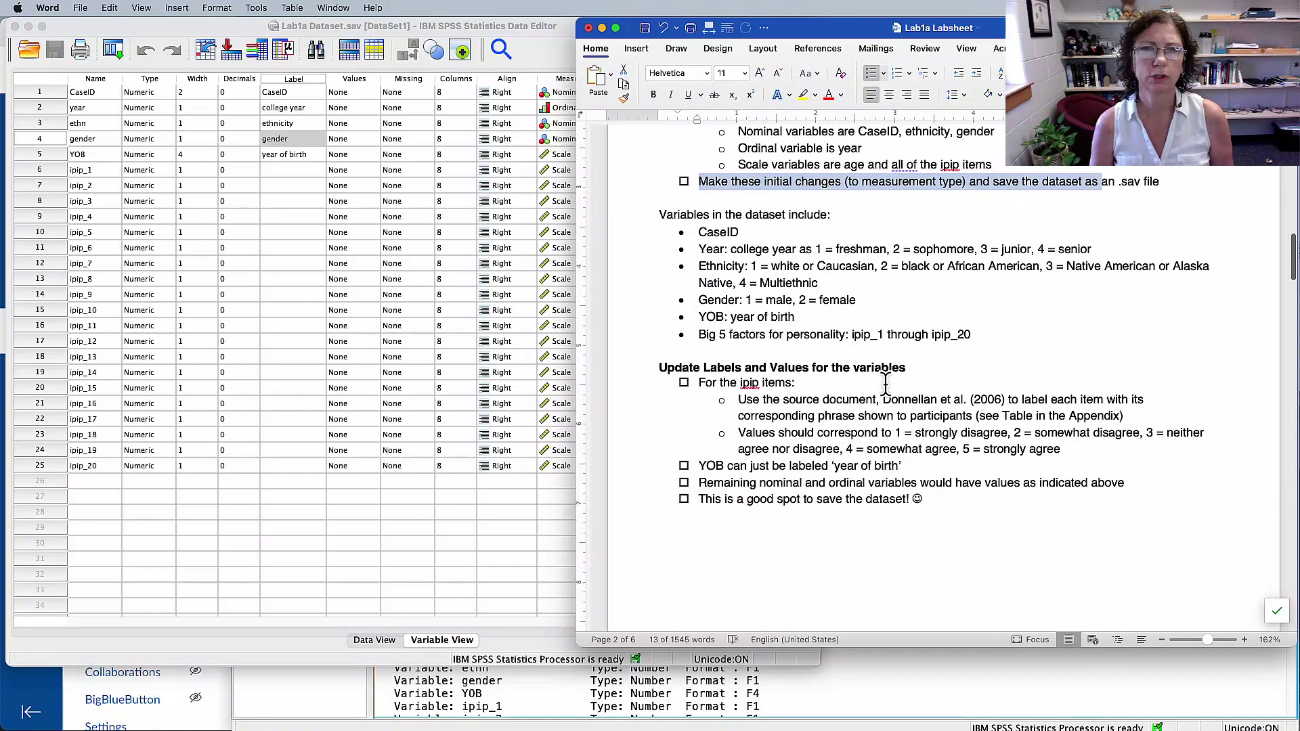
drag(728, 249, 900, 261)
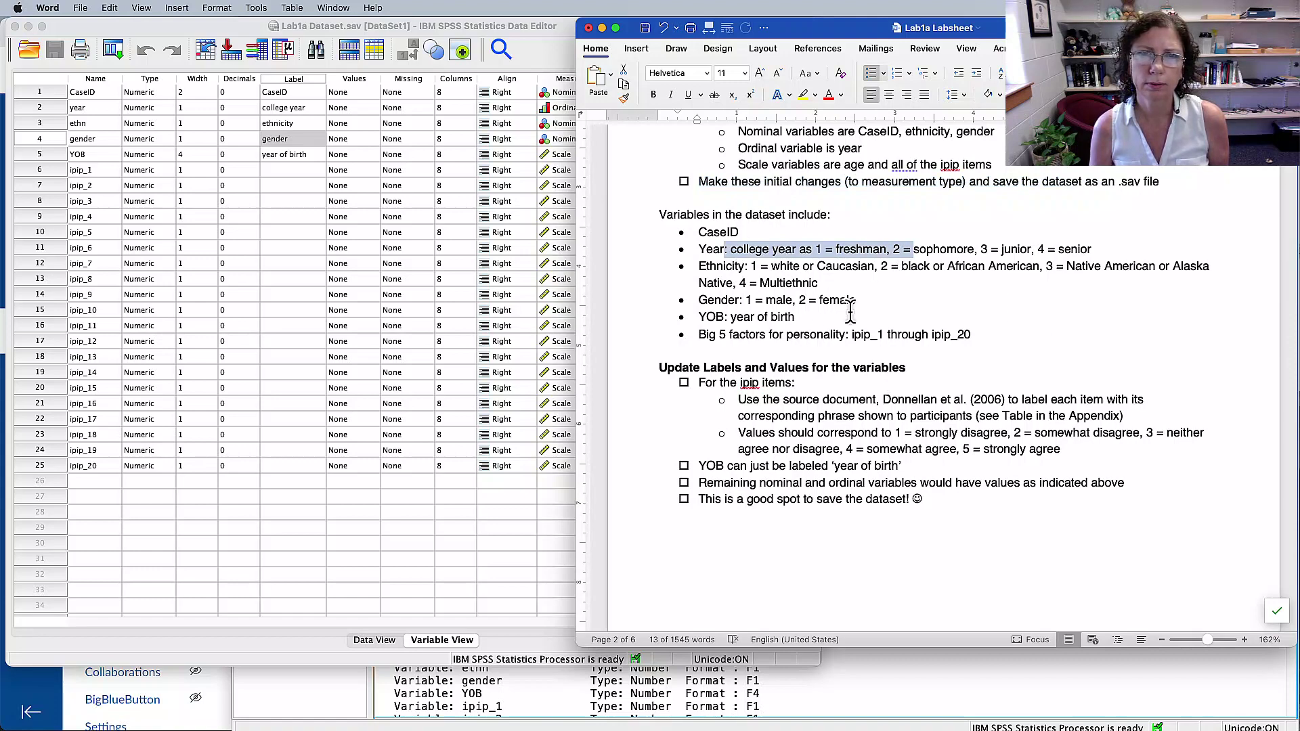
scroll(868, 308, down, 2)
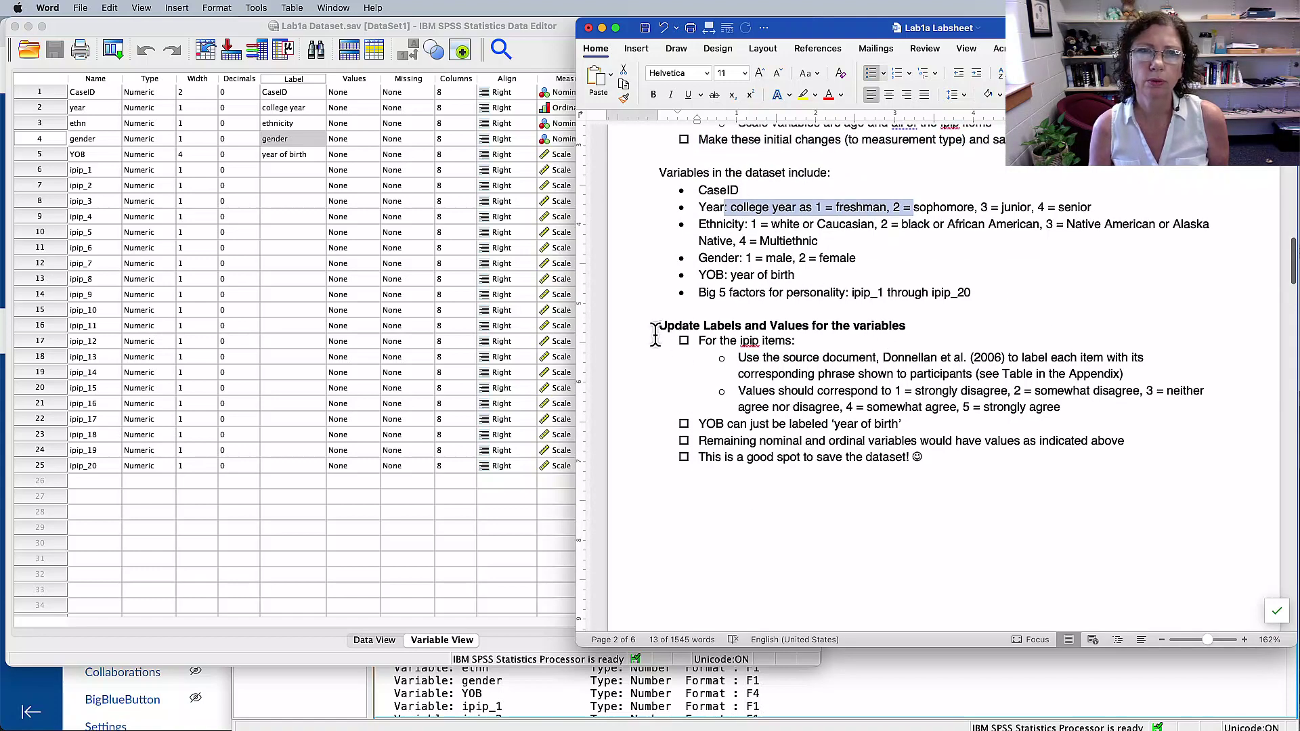
drag(660, 327, 879, 332)
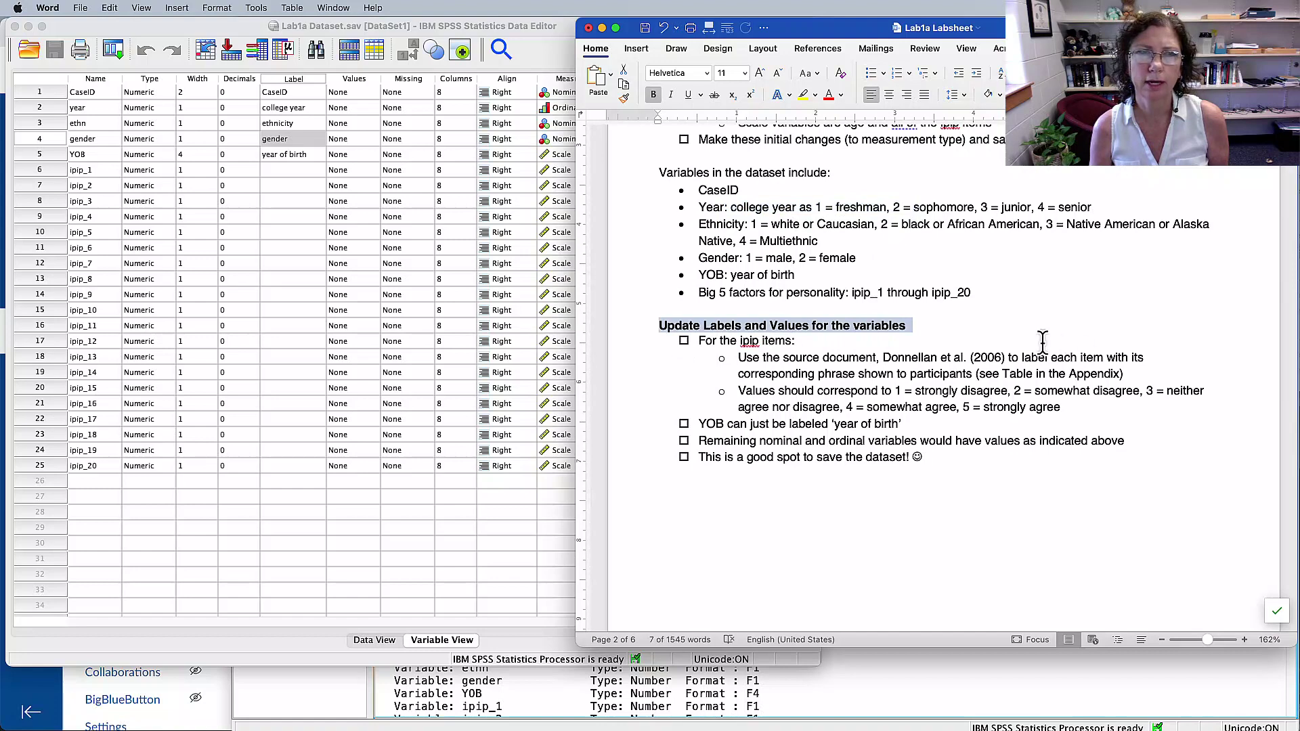
- Switch to the SPSS Data Editor and widen the Label column
click(294, 79)
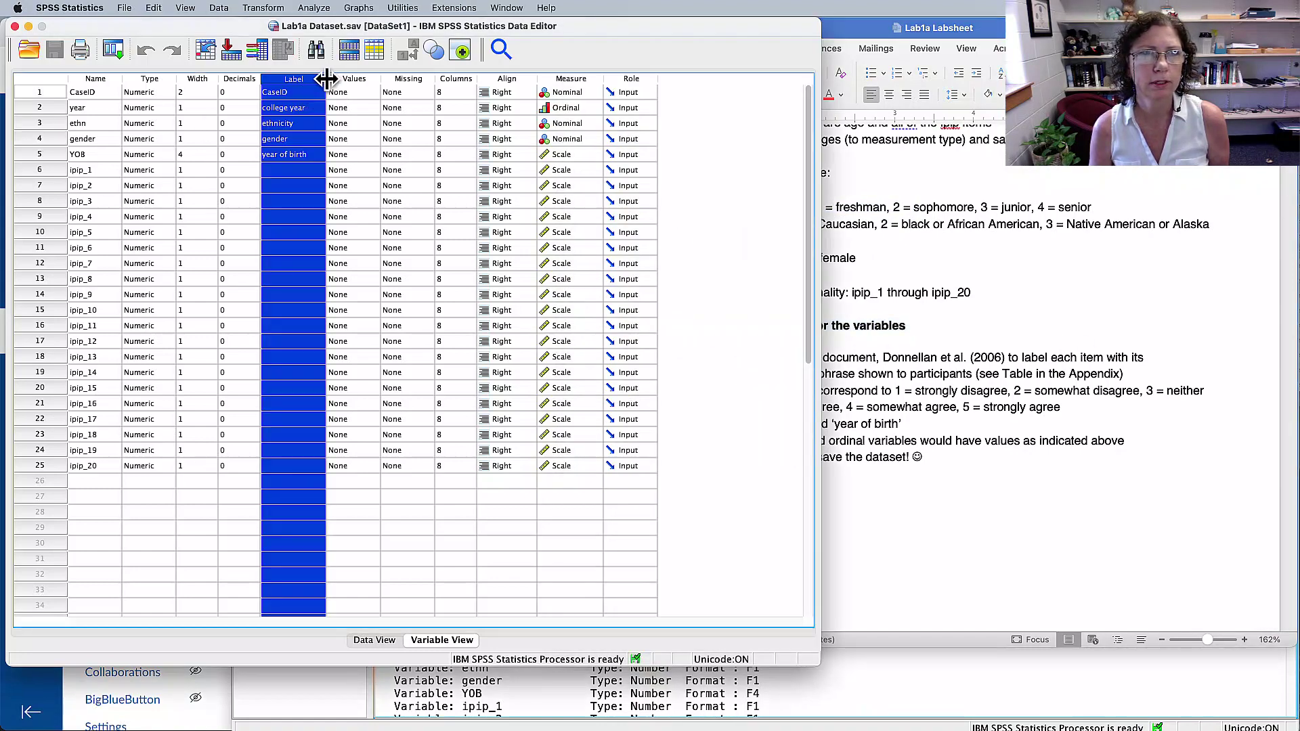
drag(326, 80, 407, 80)
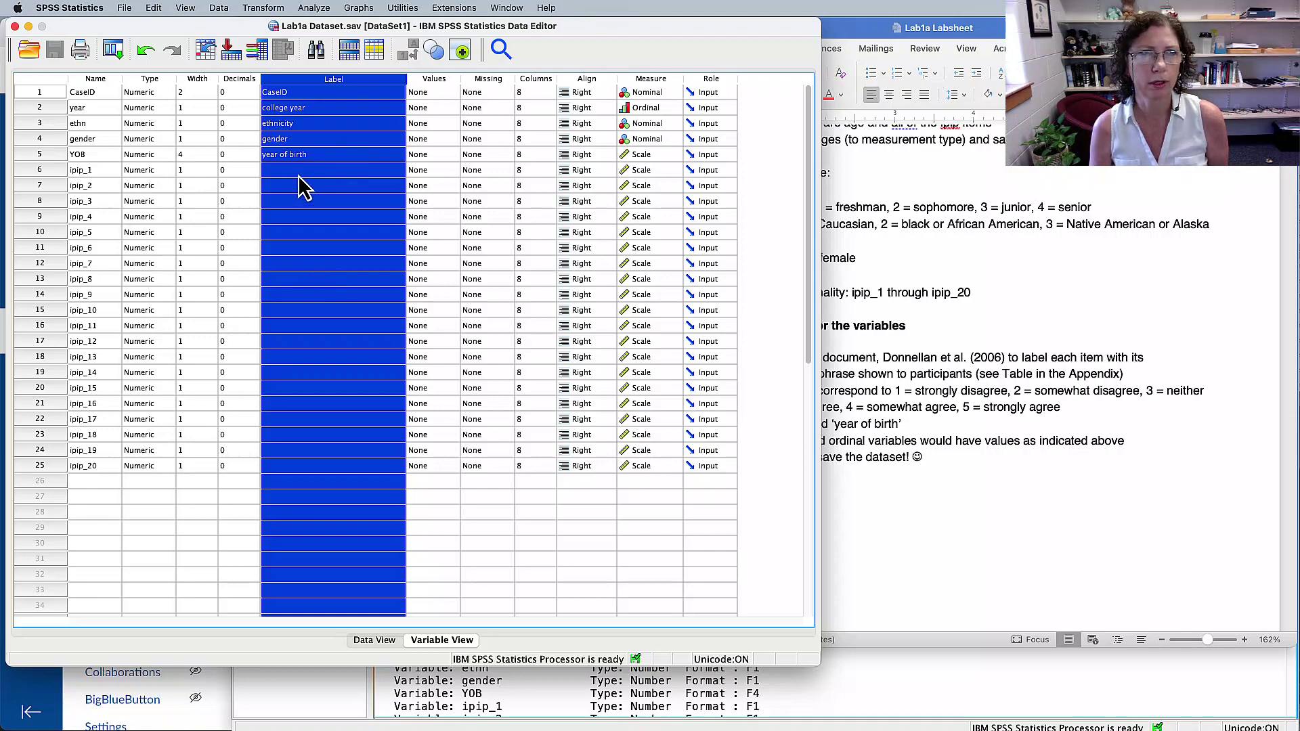
- Highlight the Word labsheet's instructions for labeling the ipip items, including the reference to the "Table in the Appendix"
click(900, 342)
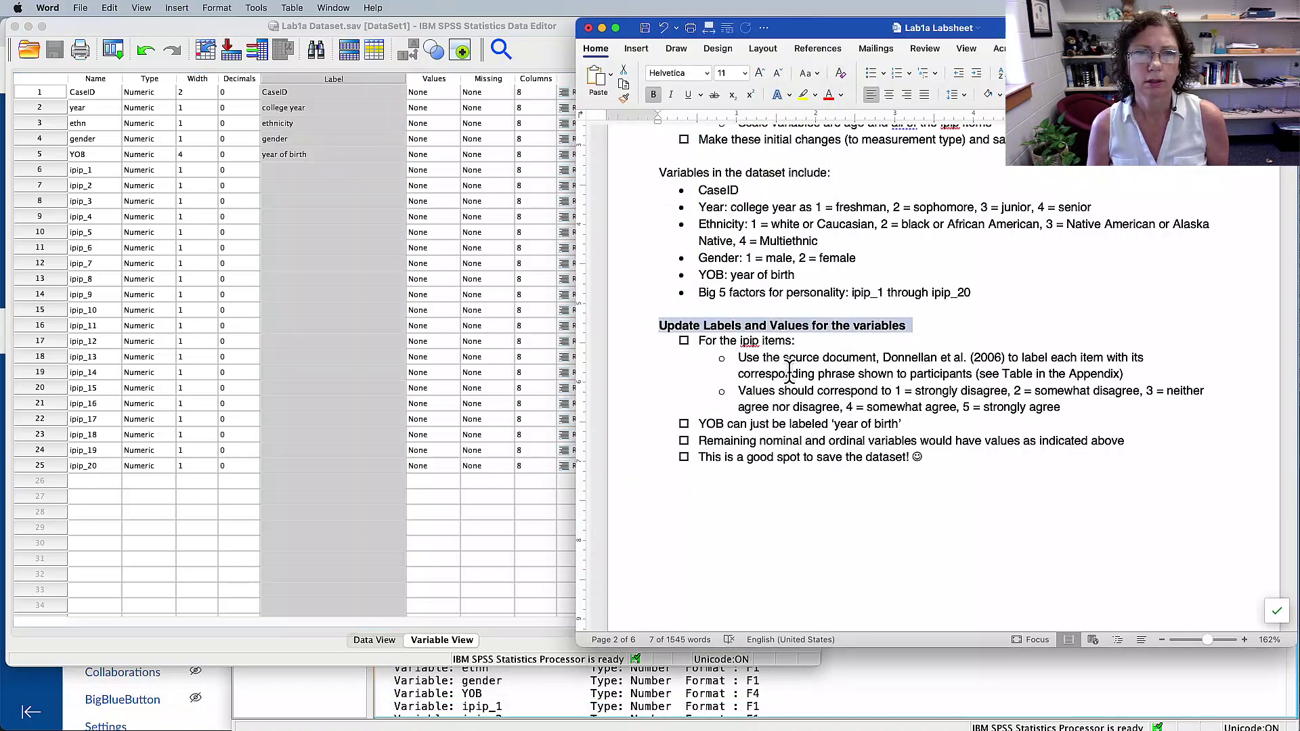
drag(762, 358, 1070, 411)
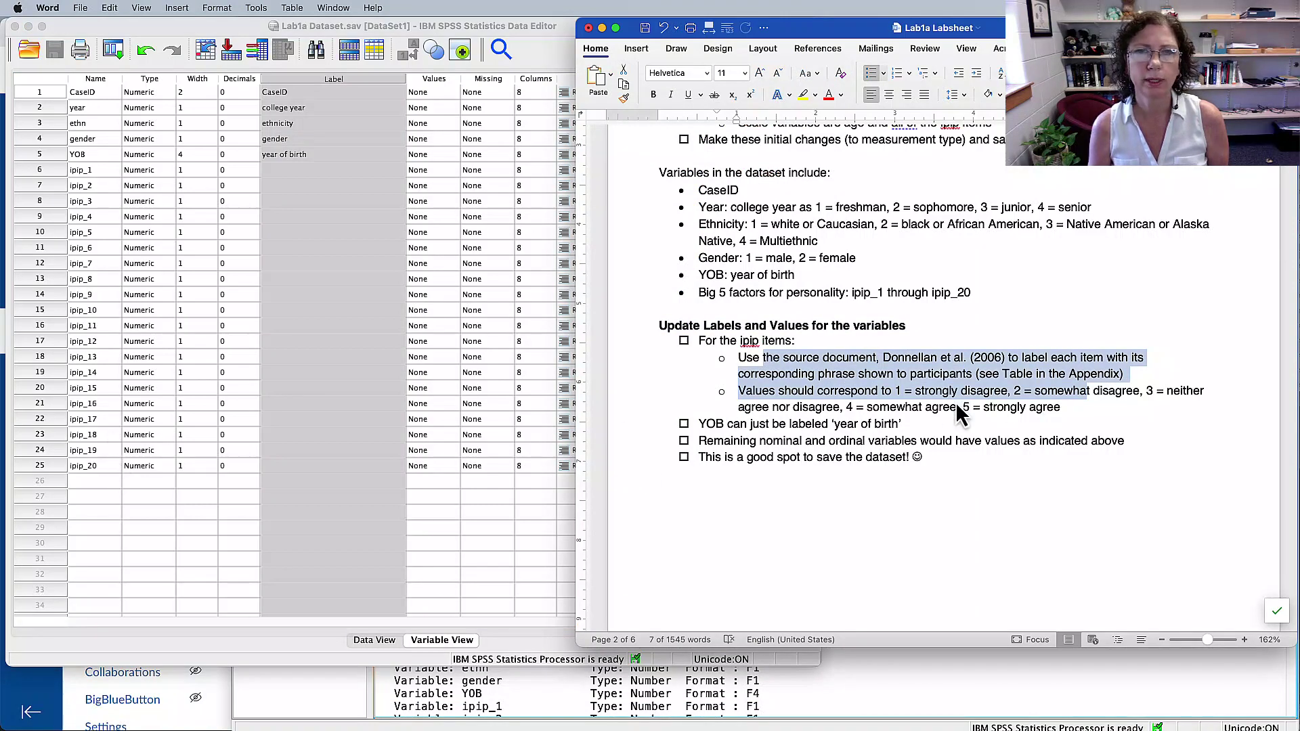
drag(1002, 373, 1081, 381)
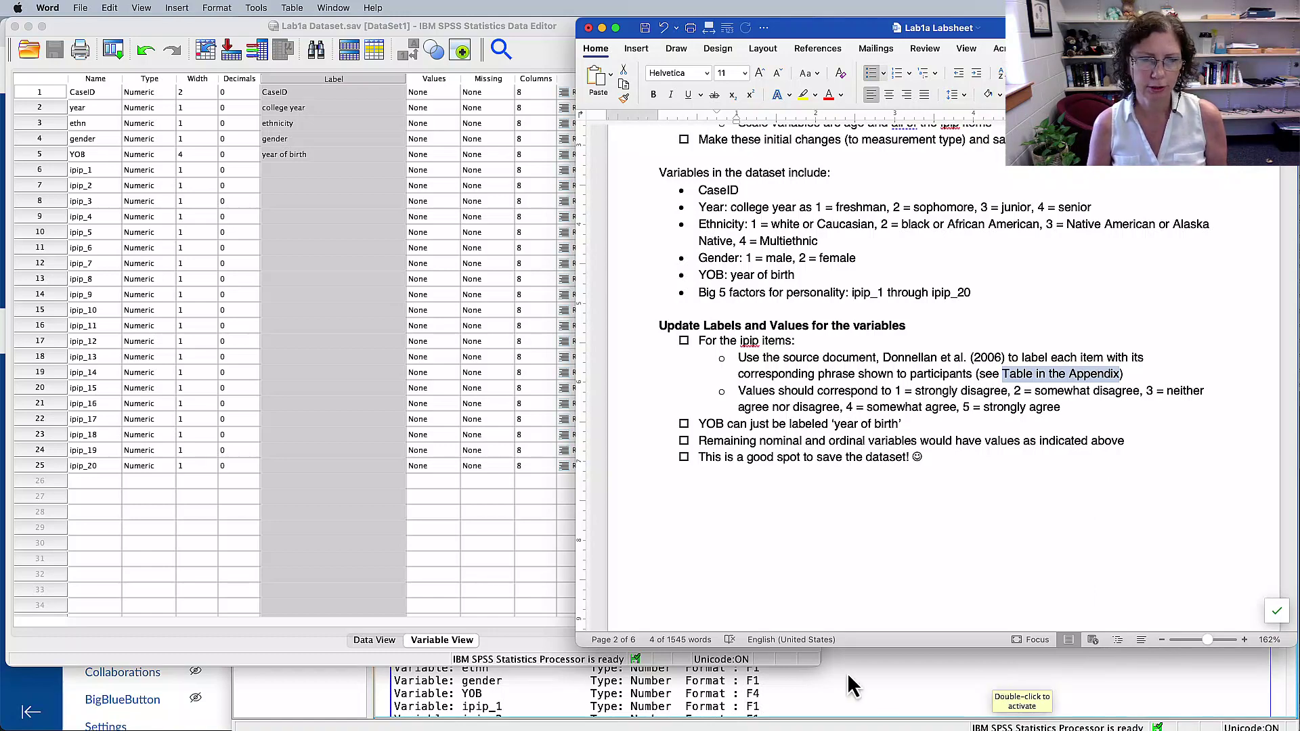
- Switch to the Donnellan et al. (2006) Mini-IPIP PDF in Acrobat and copy the 20 numbered questionnaire statements
key(super+Tab)
key(super+Tab)
key(super+Tab)
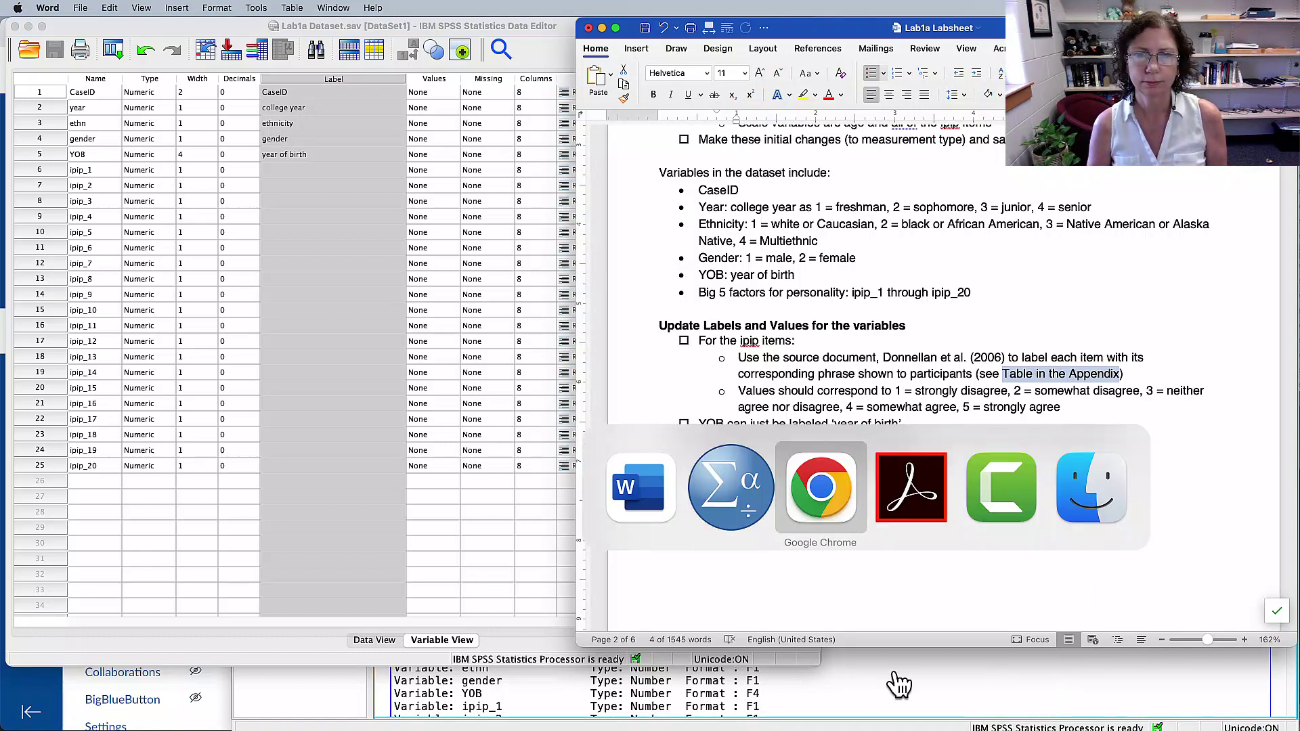
scroll(922, 445, down, 2)
scroll(920, 431, up, 5)
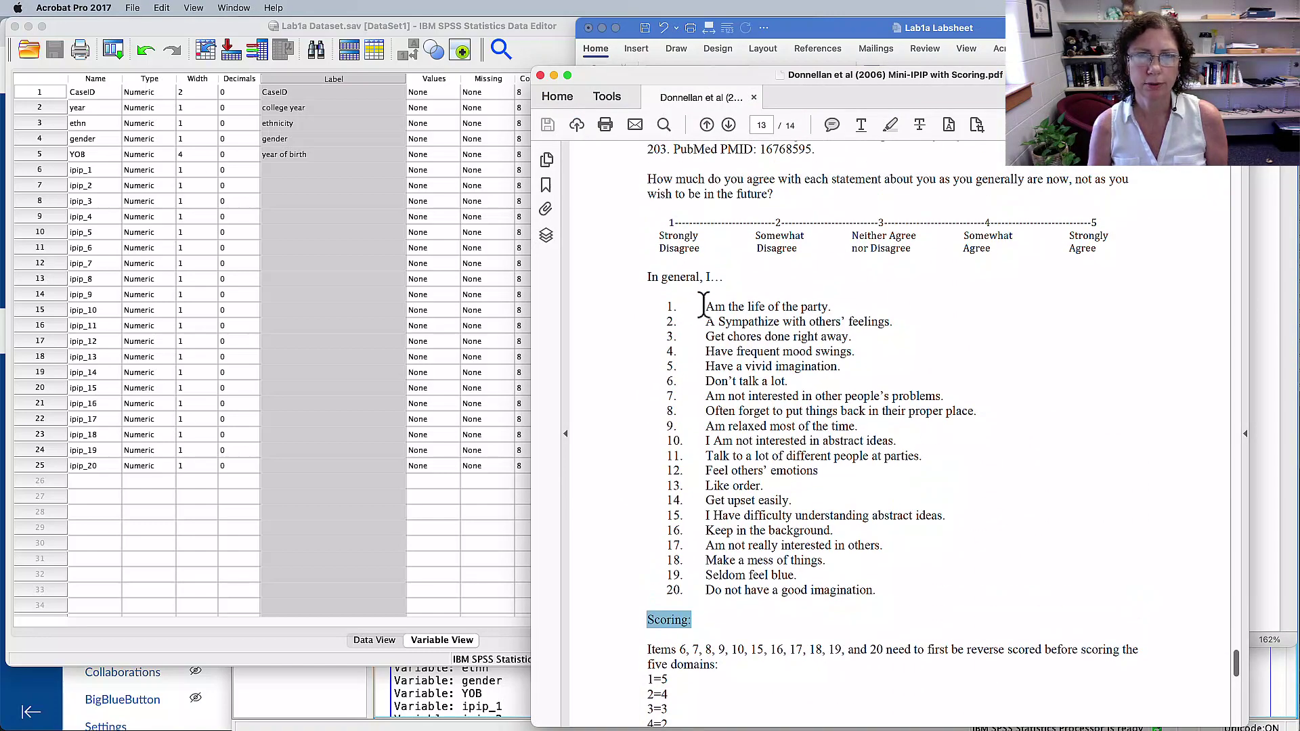
drag(704, 306, 361, 243)
drag(314, 477, 985, 49)
- Switch to Word, create a blank document beside the SPSS variable list, and paste the 20 statements into it
click(992, 42)
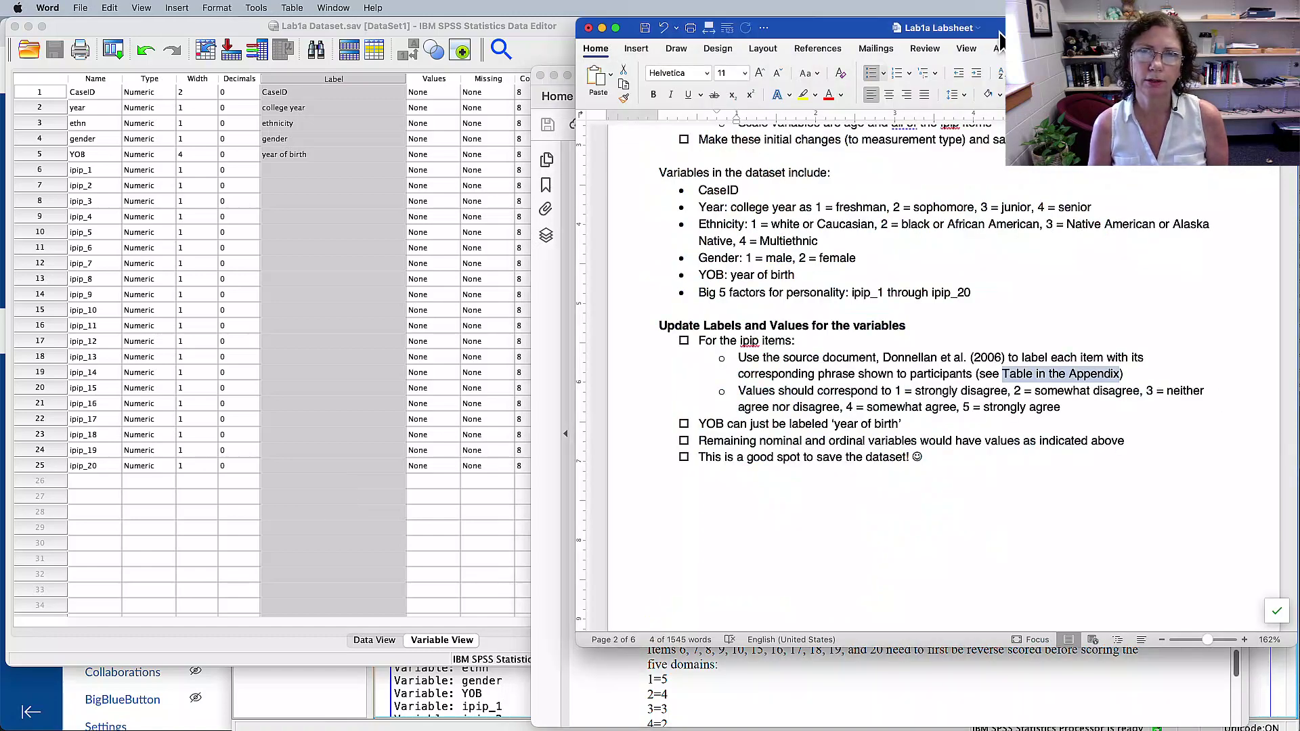
click(1008, 485)
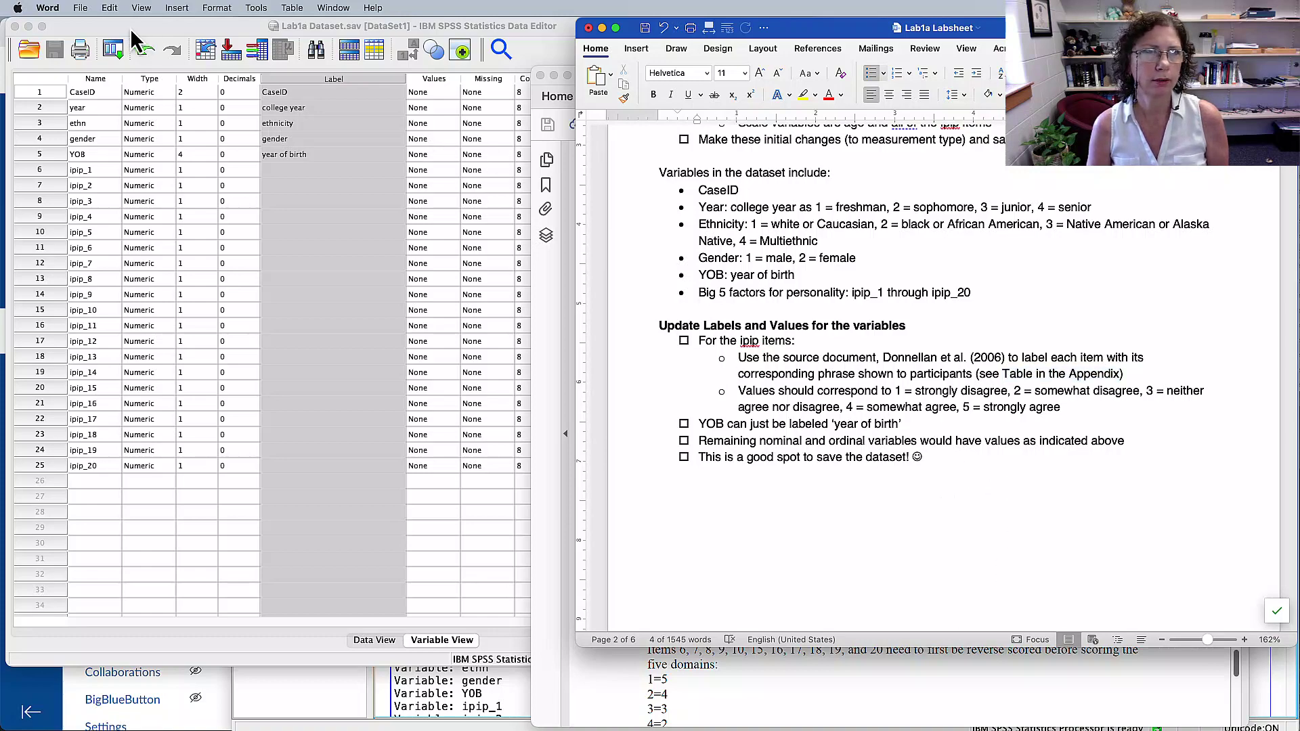
click(79, 10)
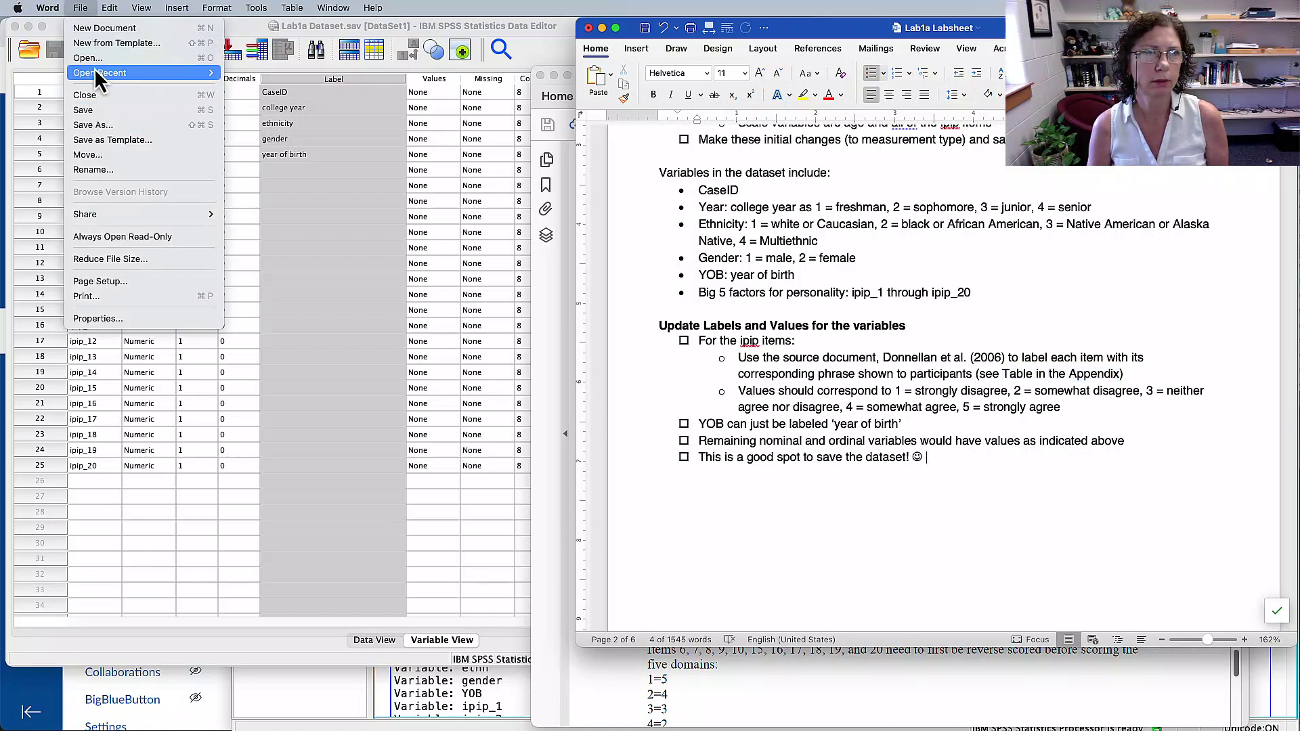
key(Escape)
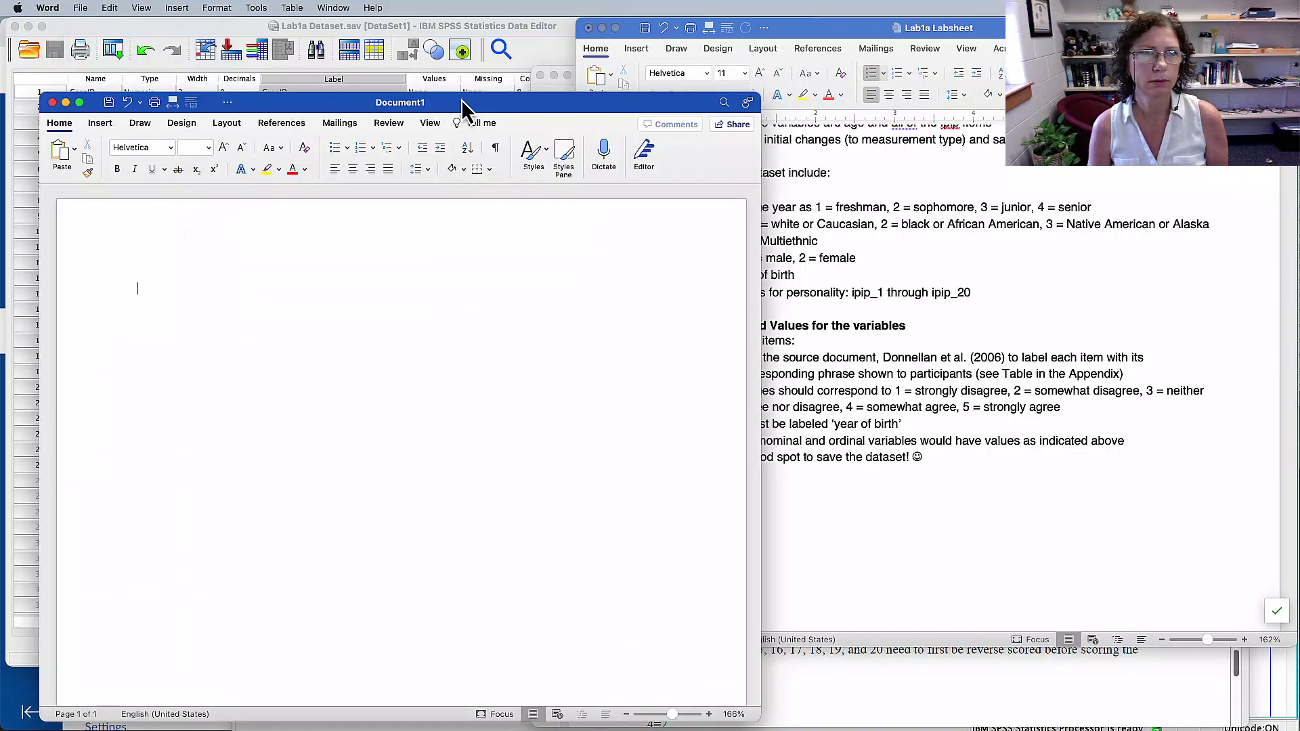
drag(461, 100, 973, 108)
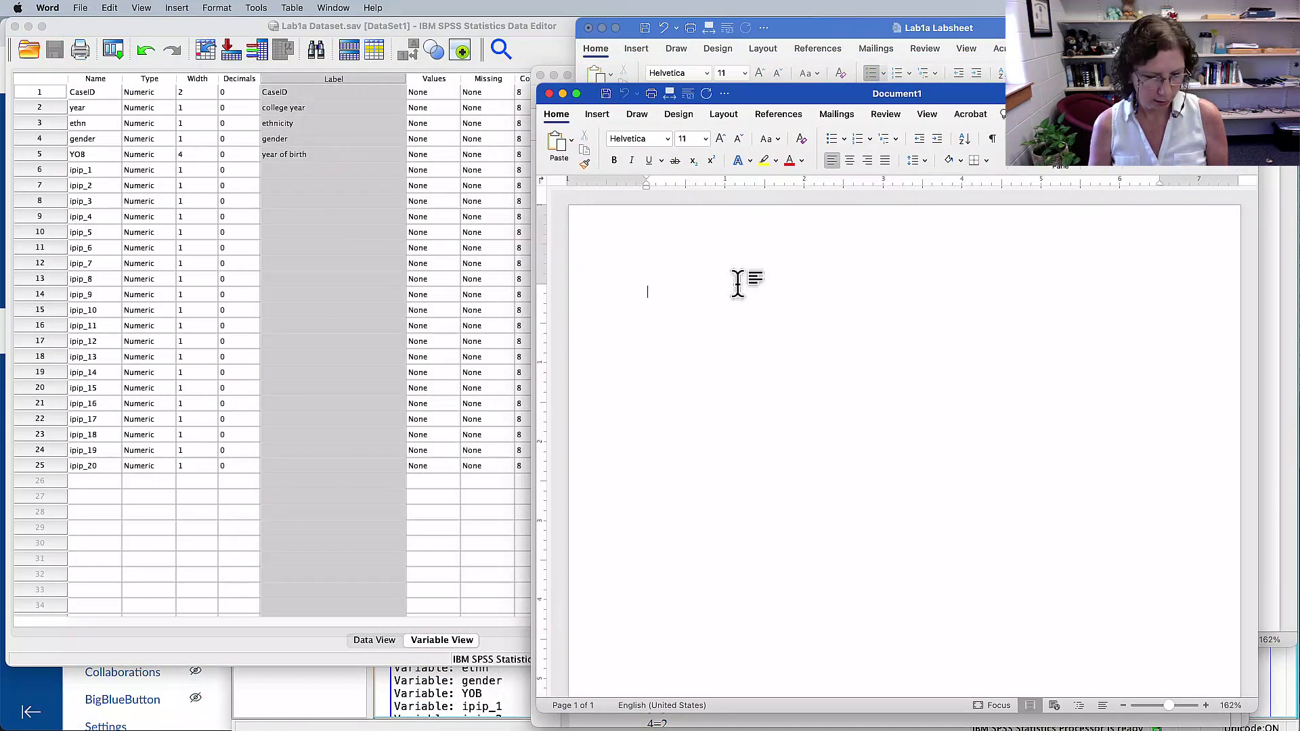
key(super+v)
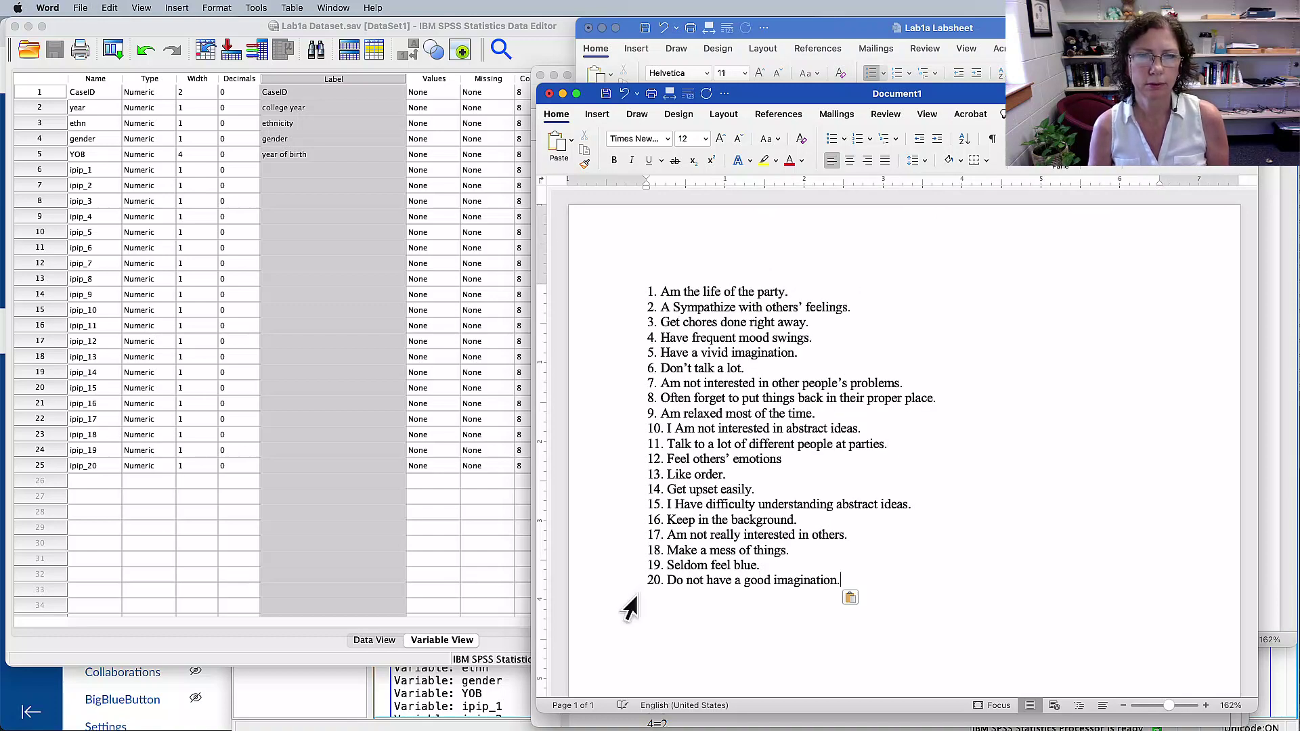
- Delete the item numbers 1 to 20 in front of the statements, leaving only the text of each line
drag(667, 581, 617, 531)
key(BackSpace)
key(BackSpace)
key(BackSpace)
key(BackSpace)
key(BackSpace)
key(BackSpace)
drag(666, 489, 822, 581)
key(BackSpace)
key(BackSpace)
key(BackSpace)
key(BackSpace)
key(BackSpace)
key(BackSpace)
key(BackSpace)
key(BackSpace)
key(BackSpace)
key(BackSpace)
key(BackSpace)
key(BackSpace)
key(BackSpace)
key(BackSpace)
- Copy the cleaned statements into the labels of ipip_1 through ipip_20 in SPSS, and clear the extra variable in row 26
key(super+c)
click(295, 360)
key(super+v)
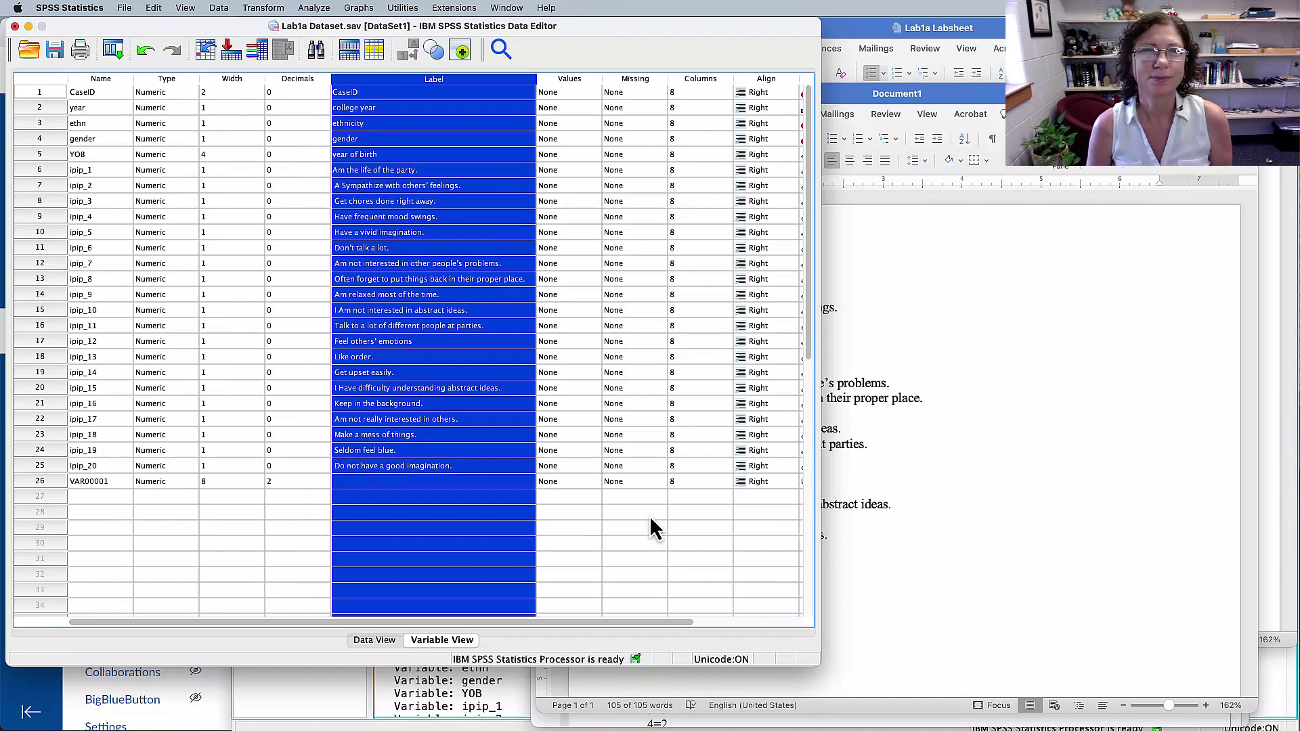
click(474, 528)
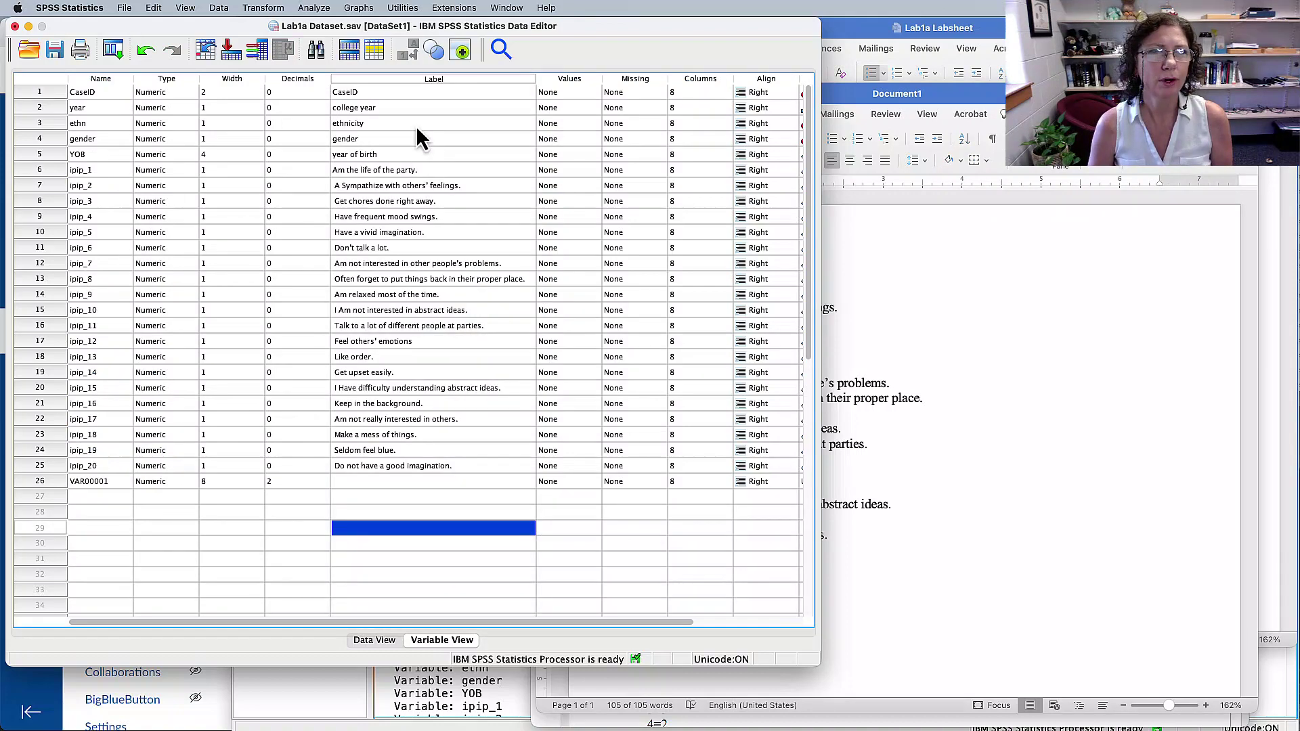
drag(405, 173, 404, 467)
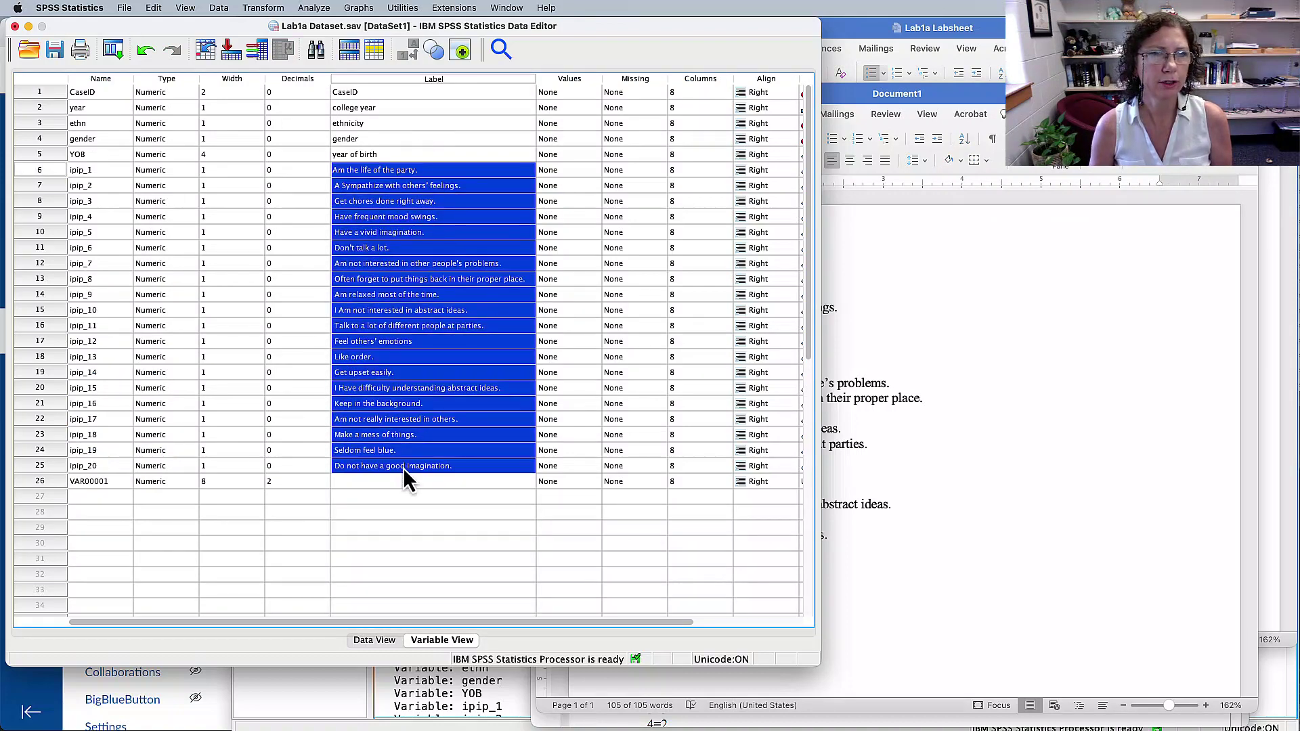
click(43, 482)
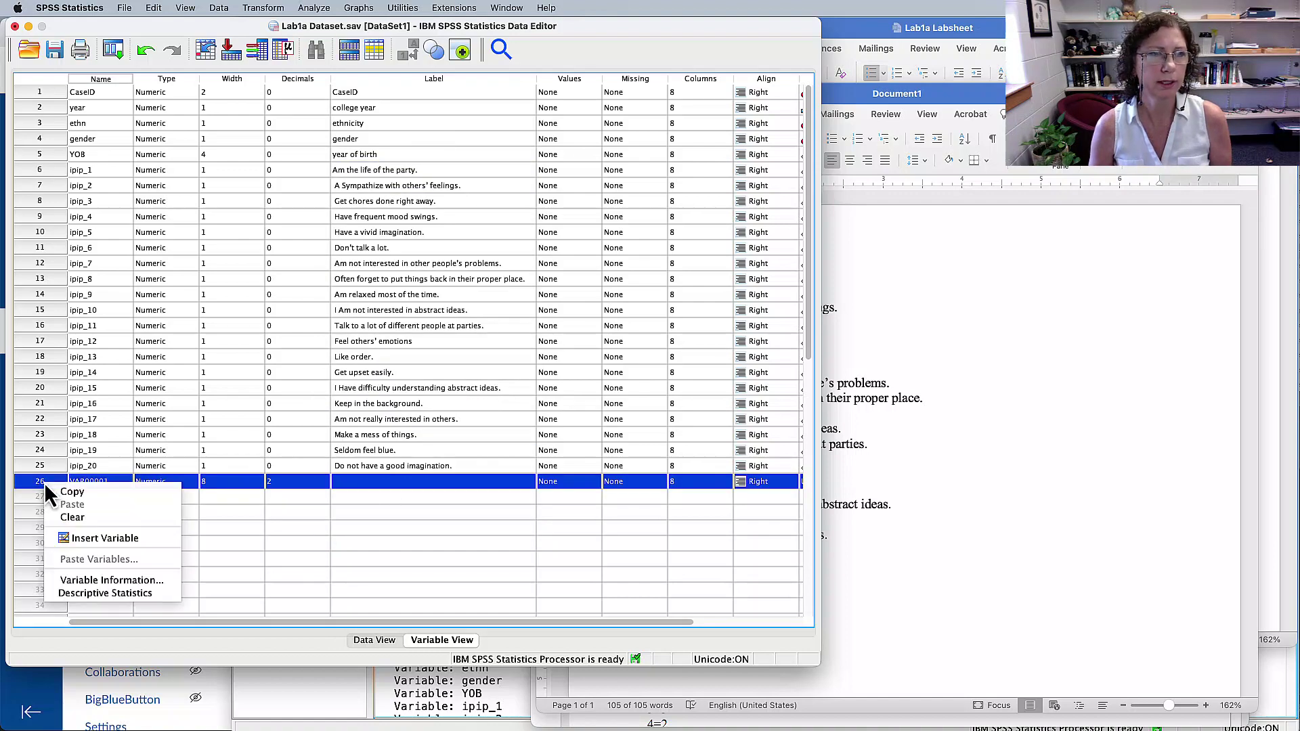
click(79, 519)
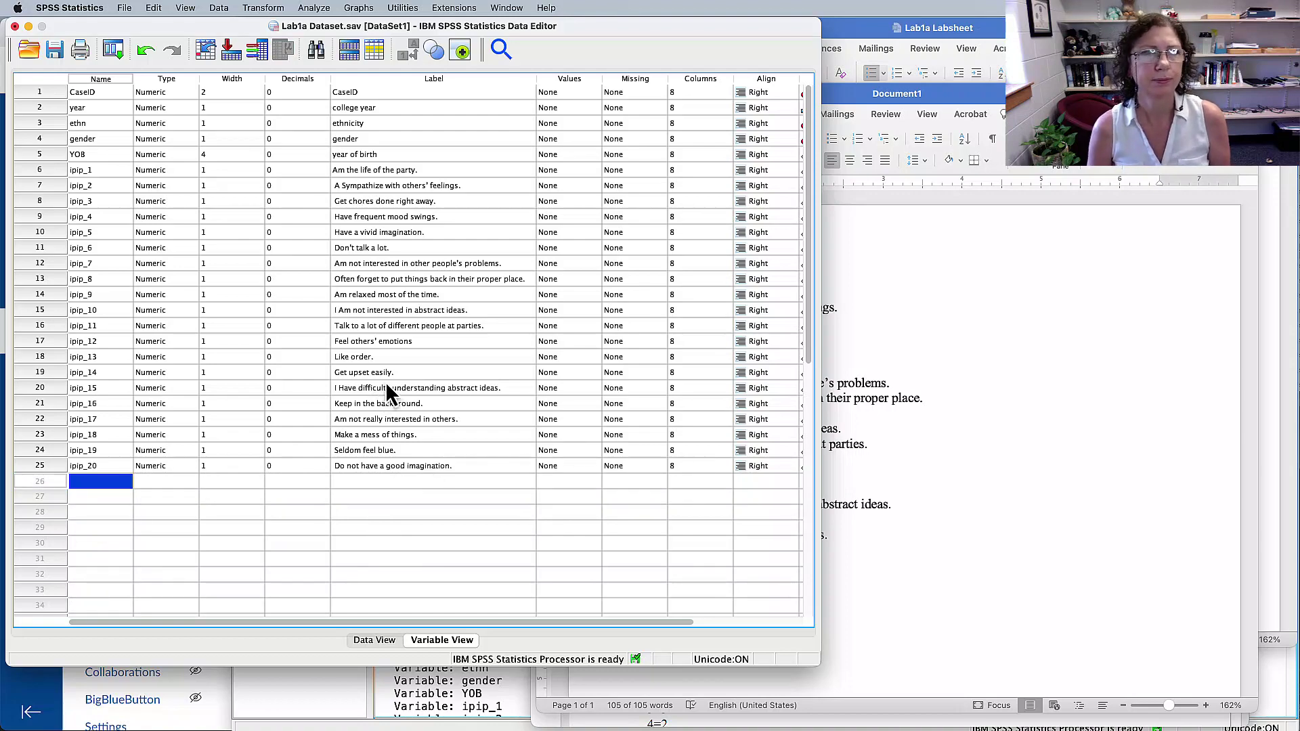
- Switch to the temporary Word document holding the statements and close it without saving
click(933, 437)
key(super+a)
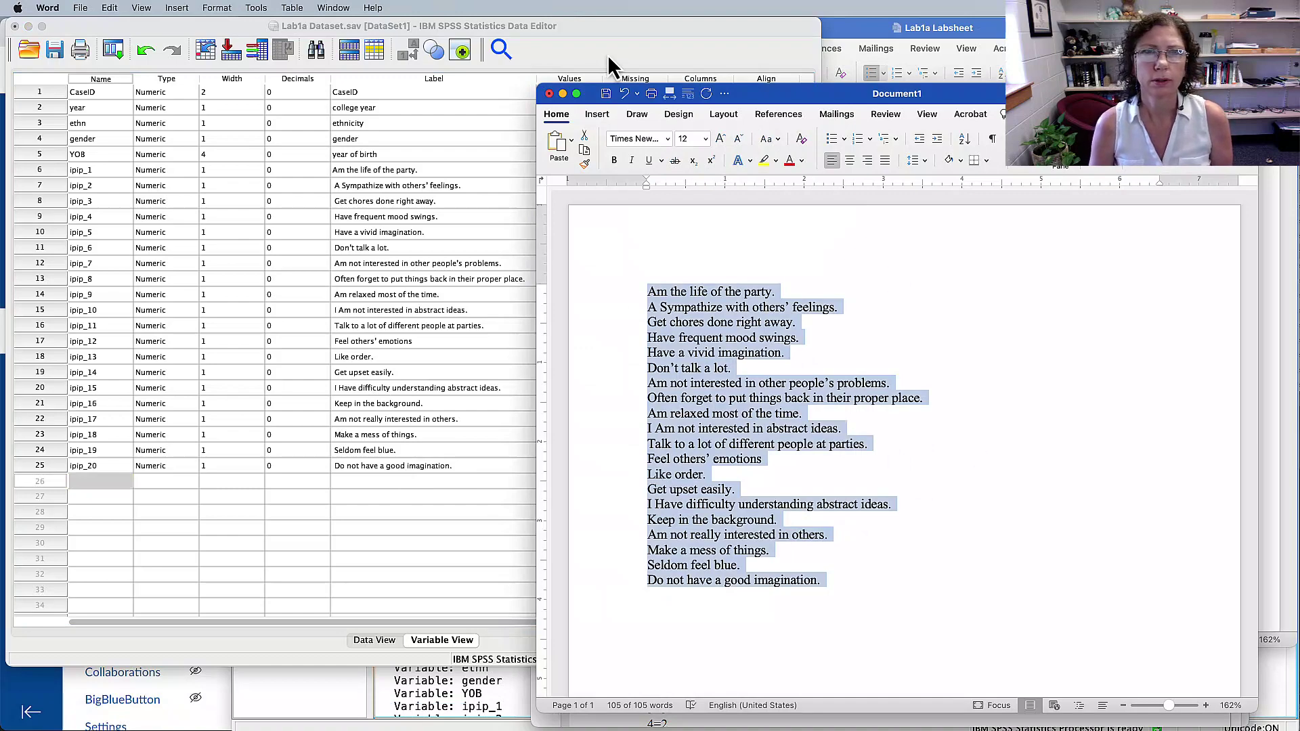
click(548, 93)
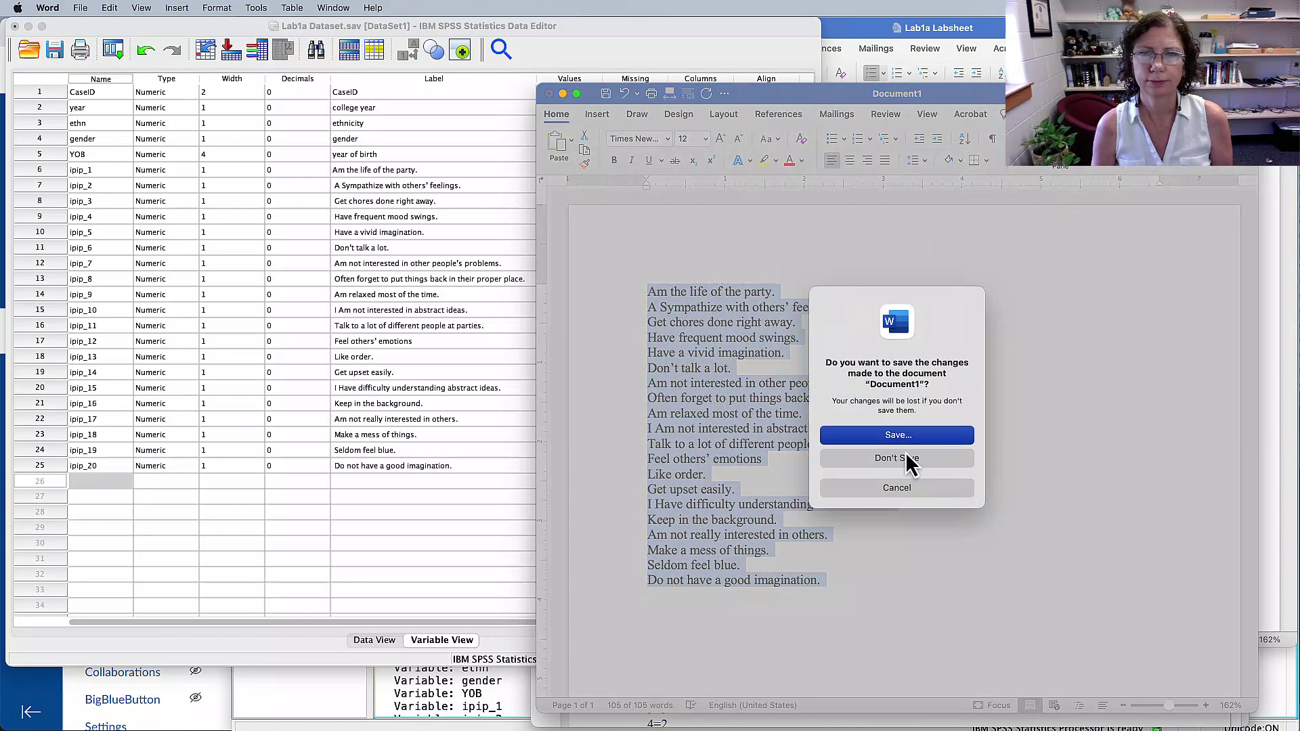
click(907, 459)
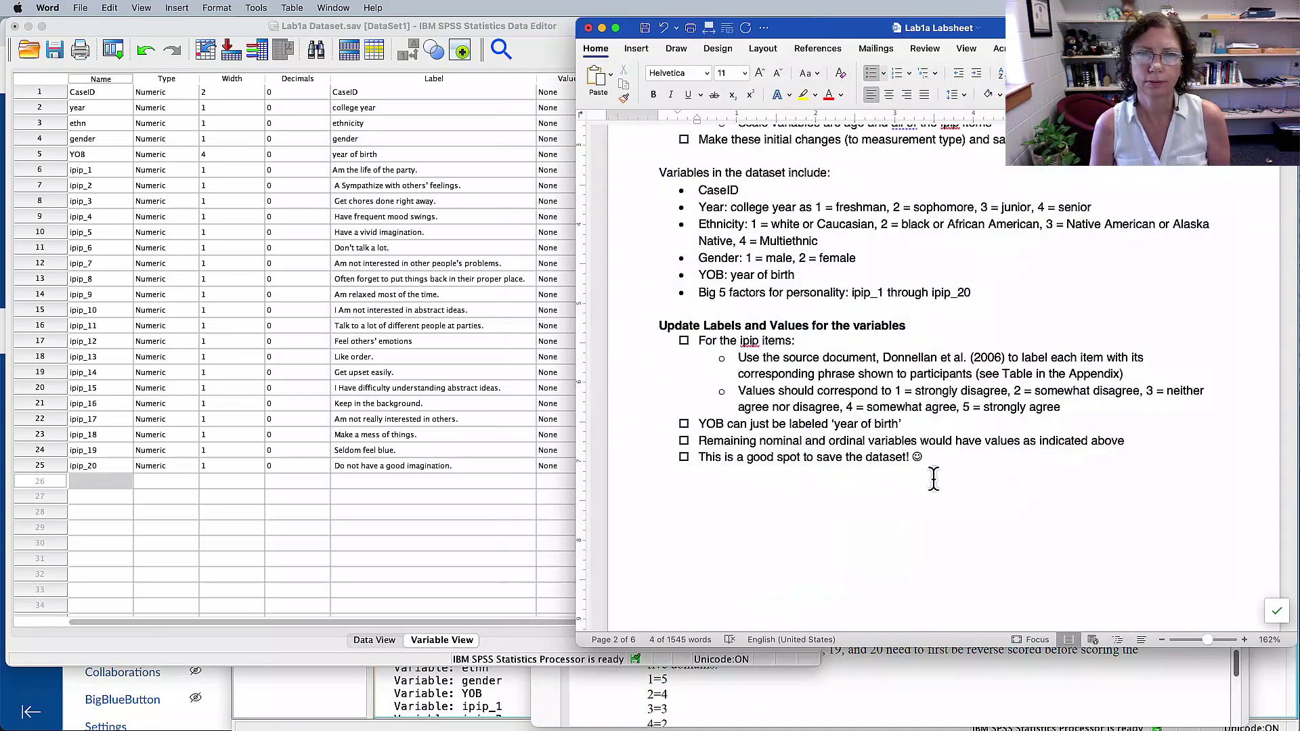
- Highlight the labsheet's instructions for the ipip items, especially the response values from 1 = strongly disagree to 5 = strongly agree
drag(799, 359, 1035, 399)
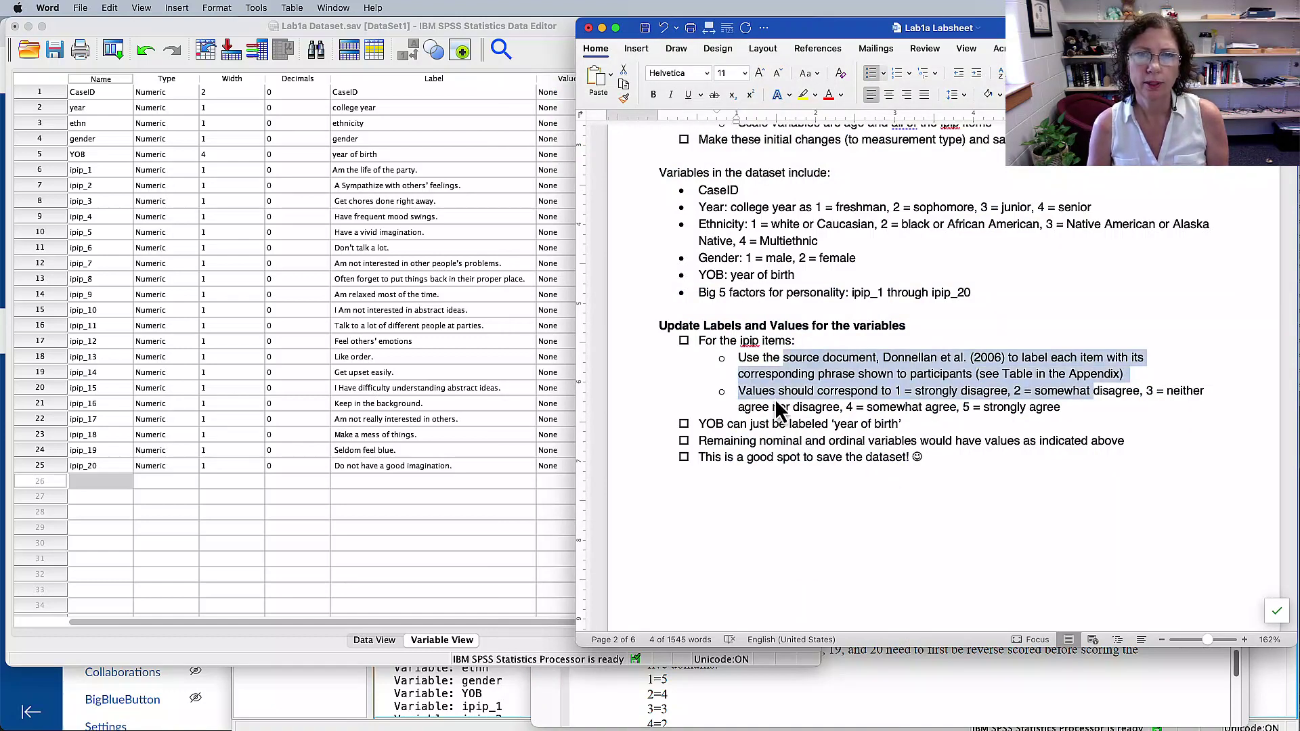
click(752, 392)
drag(744, 403, 922, 418)
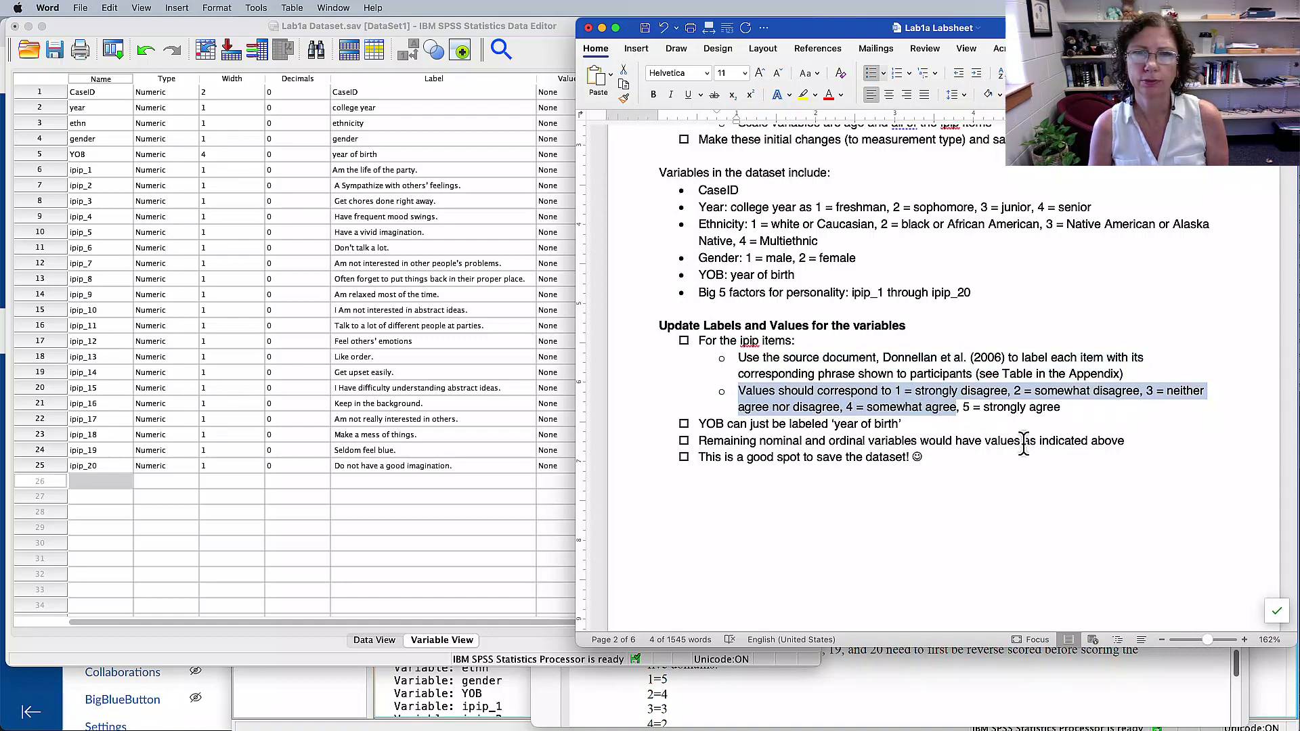
click(447, 222)
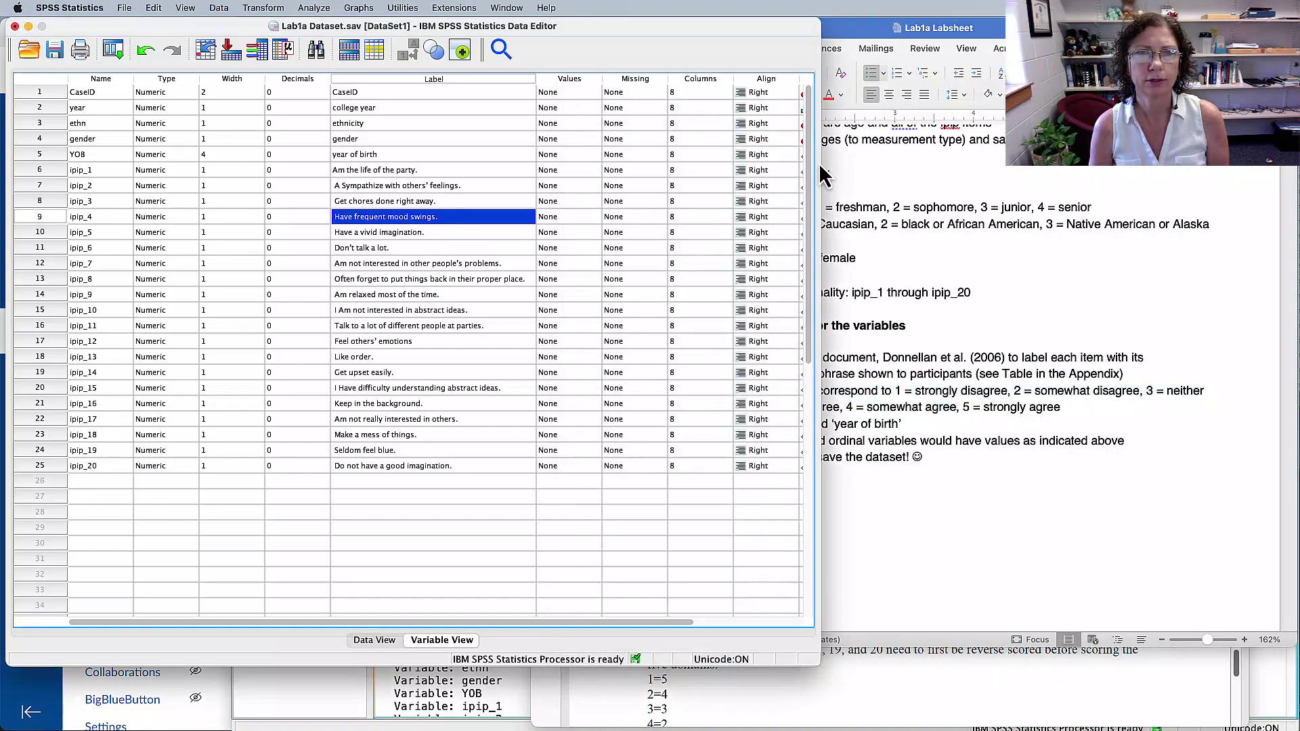
click(824, 172)
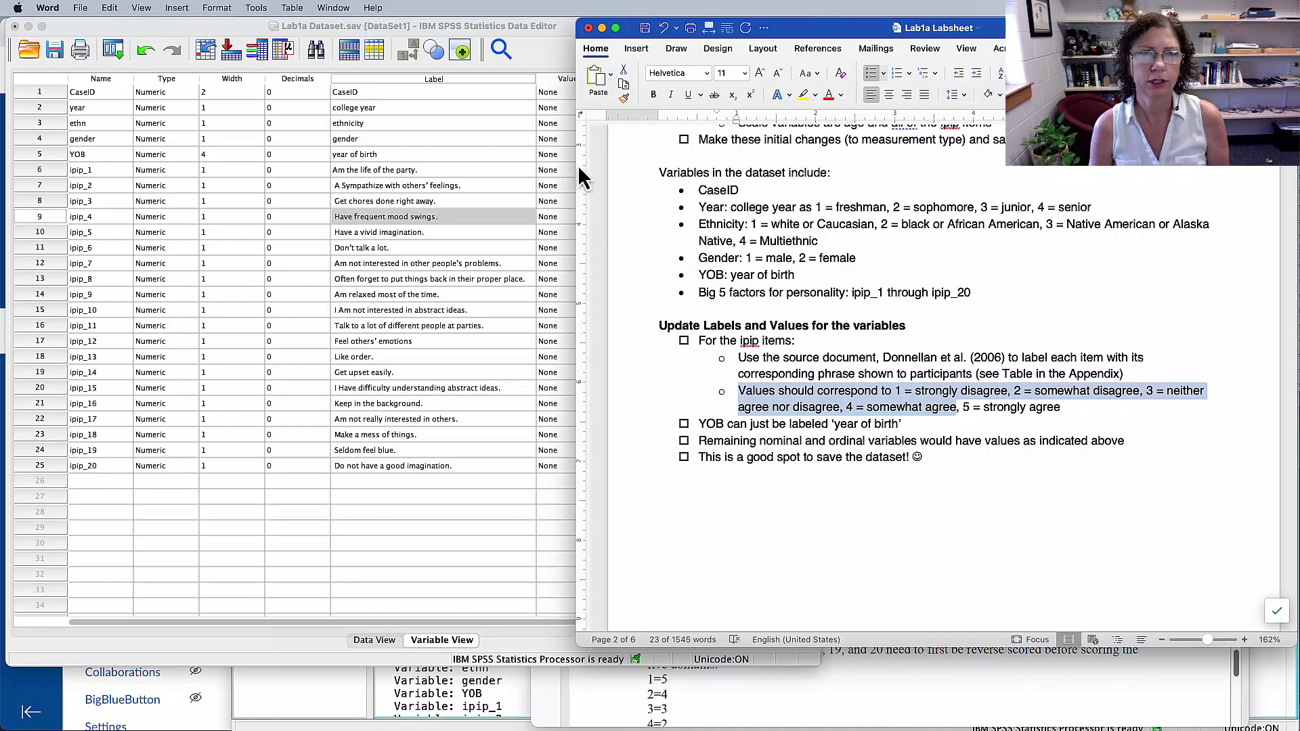
- Shrink the Word labsheet window and narrow the SPSS Data Editor window so both can be read side by side
drag(578, 647, 684, 674)
click(569, 574)
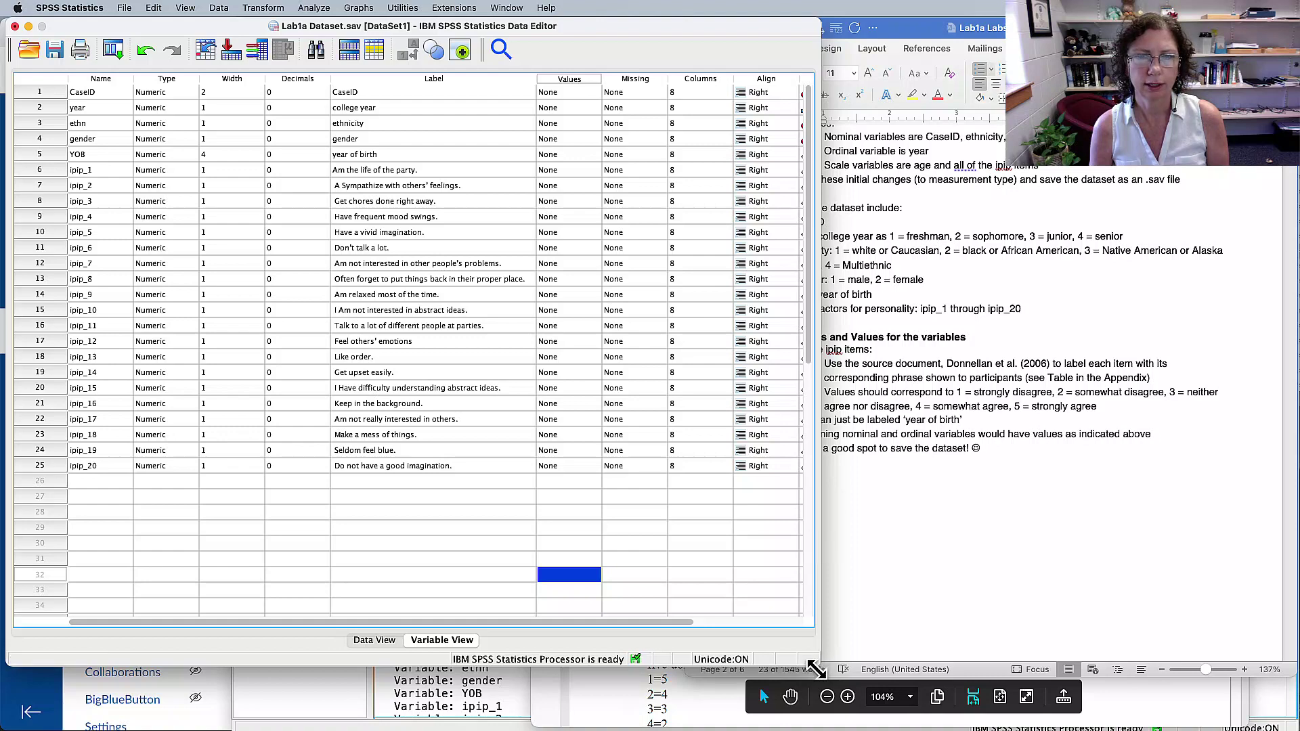
drag(775, 660, 727, 660)
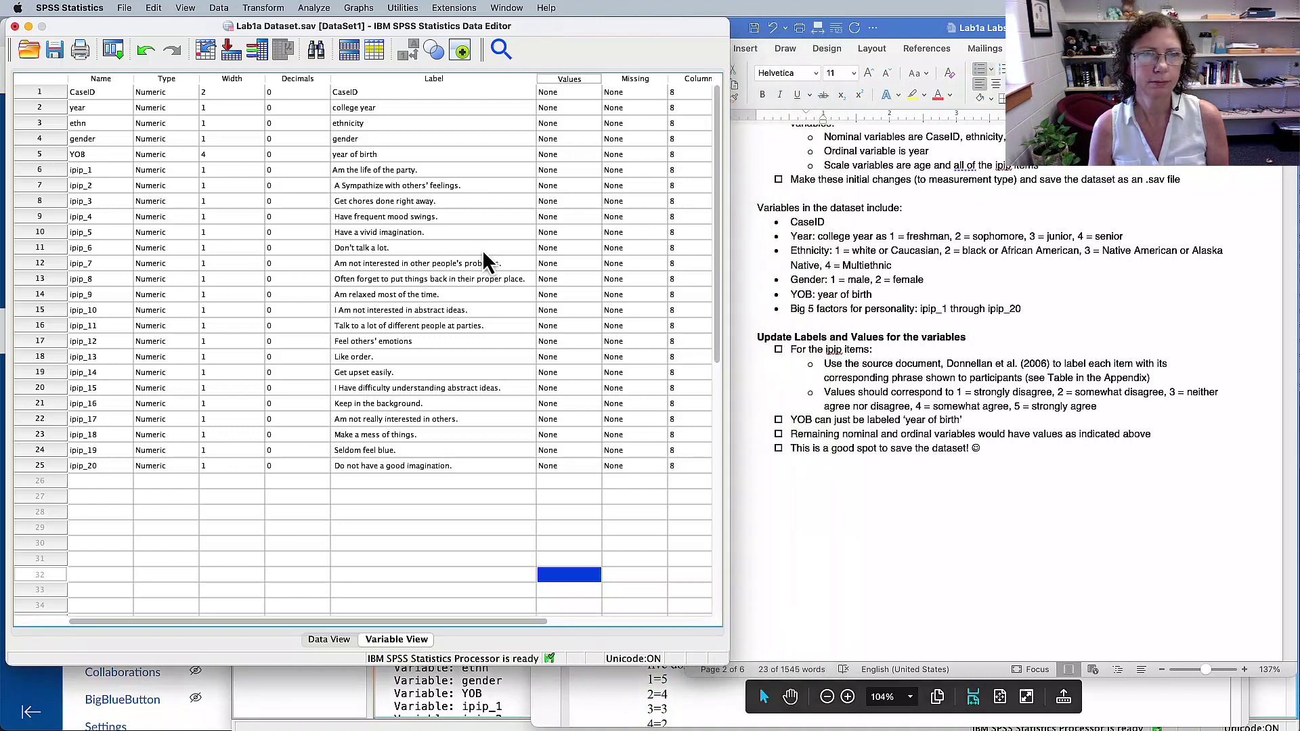
- Open the value labels for ipip_1 and add the value 1 as "strongly disagree"
click(357, 169)
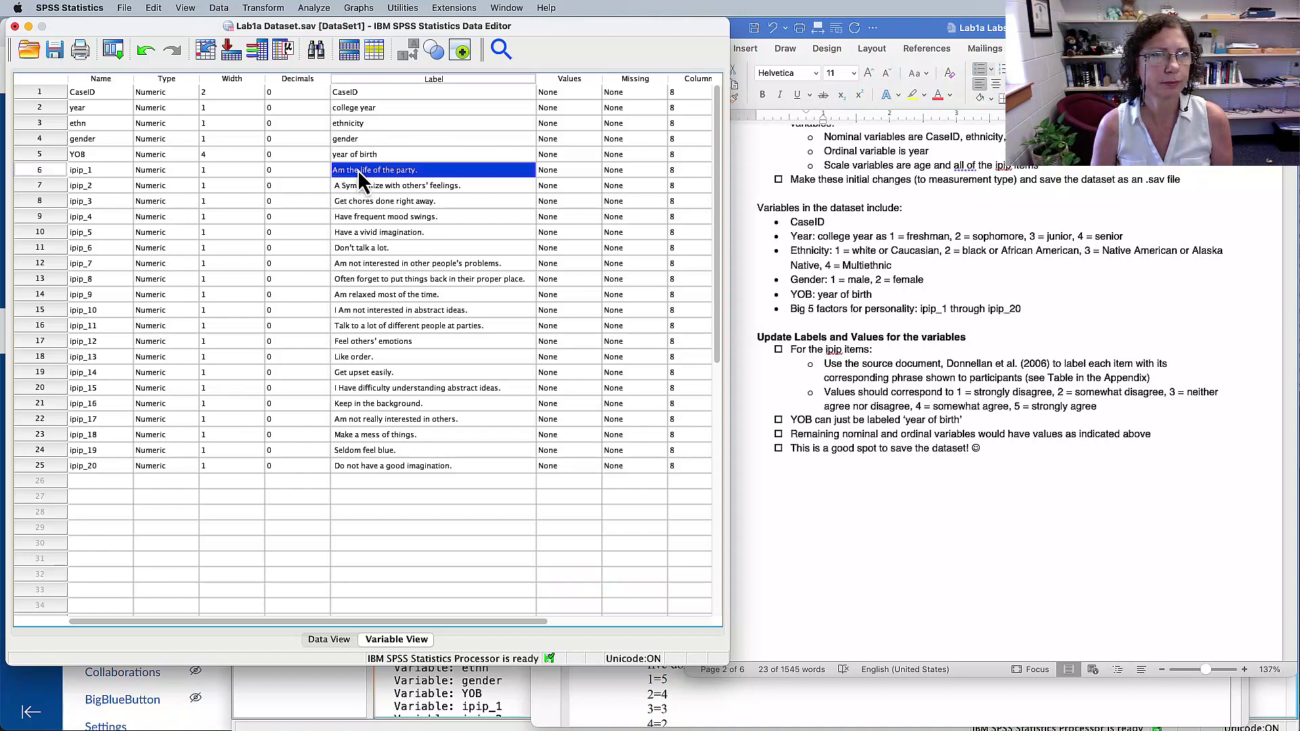
click(569, 171)
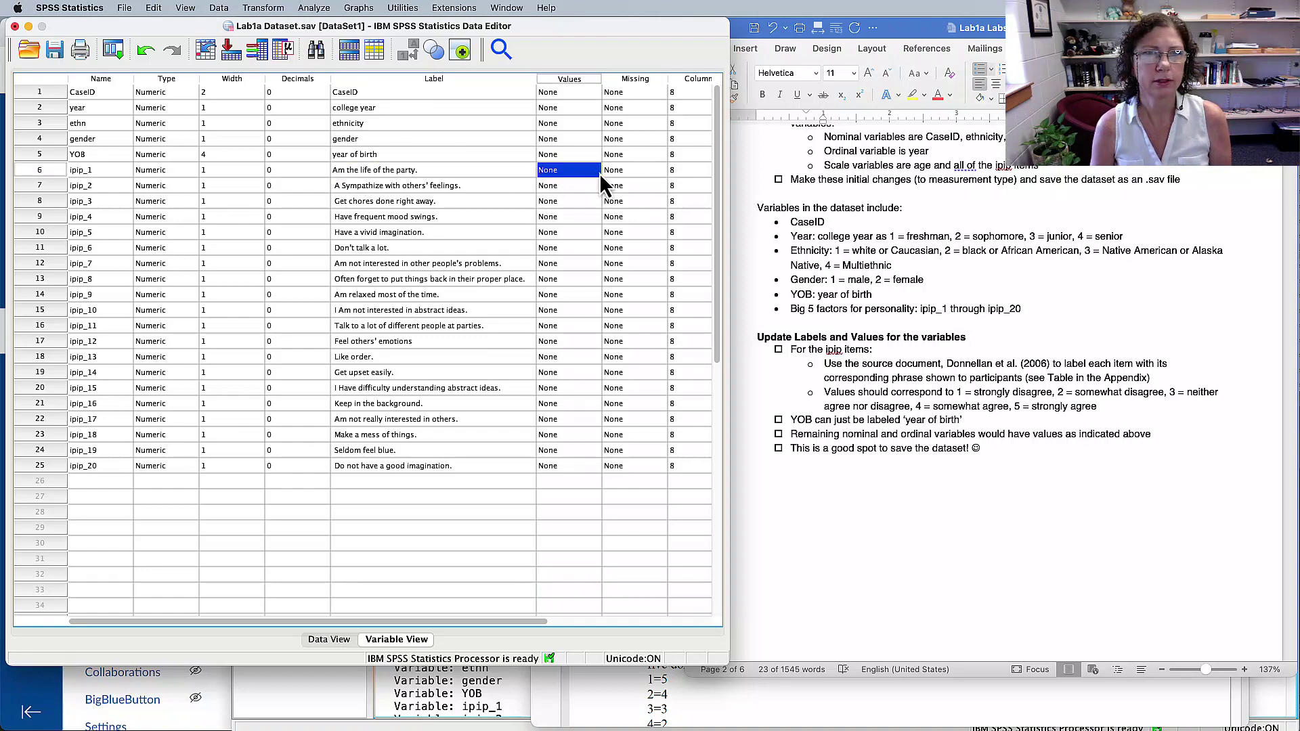
click(595, 174)
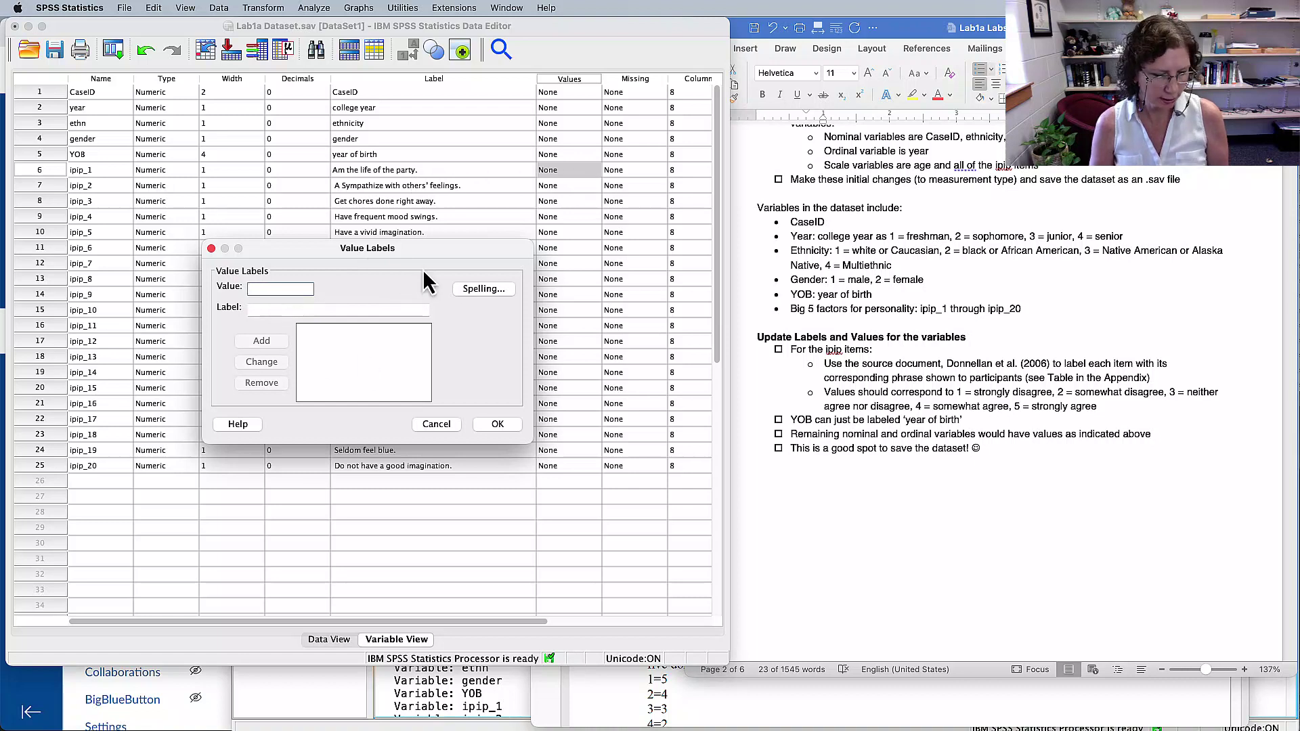
key(Tab)
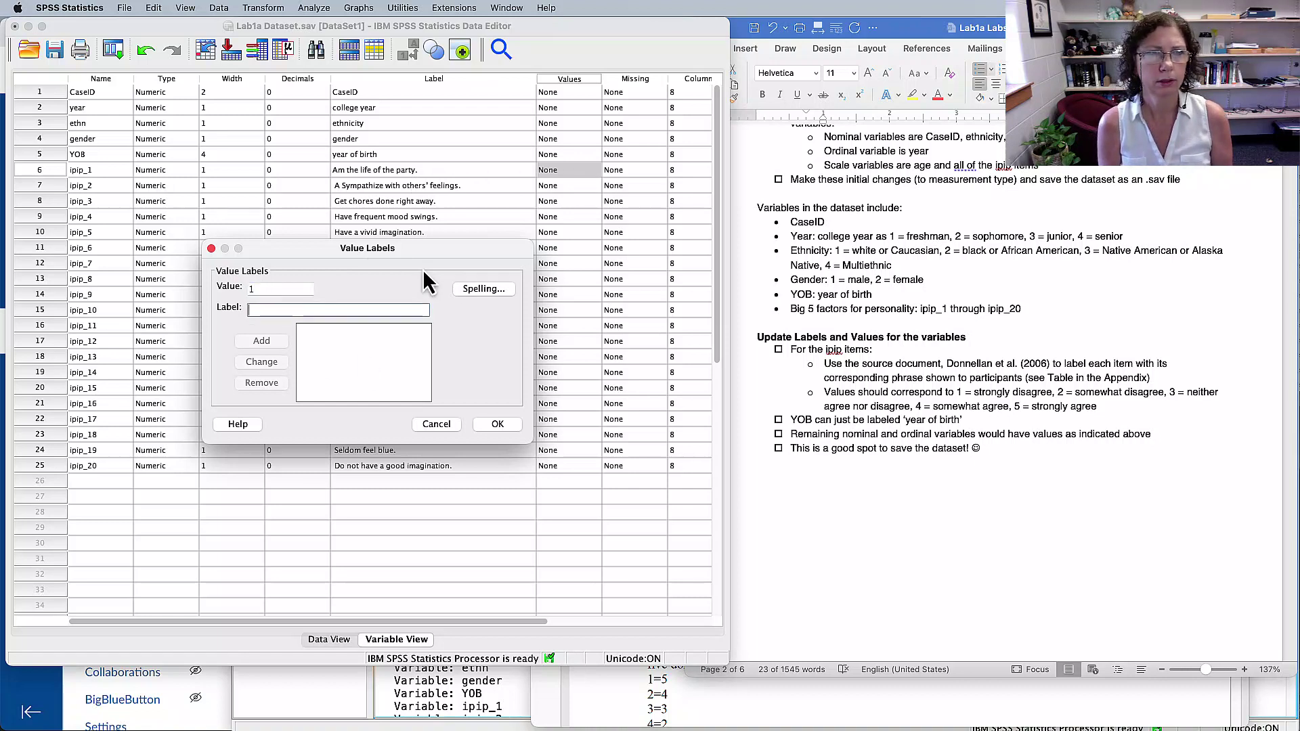
text(stron)
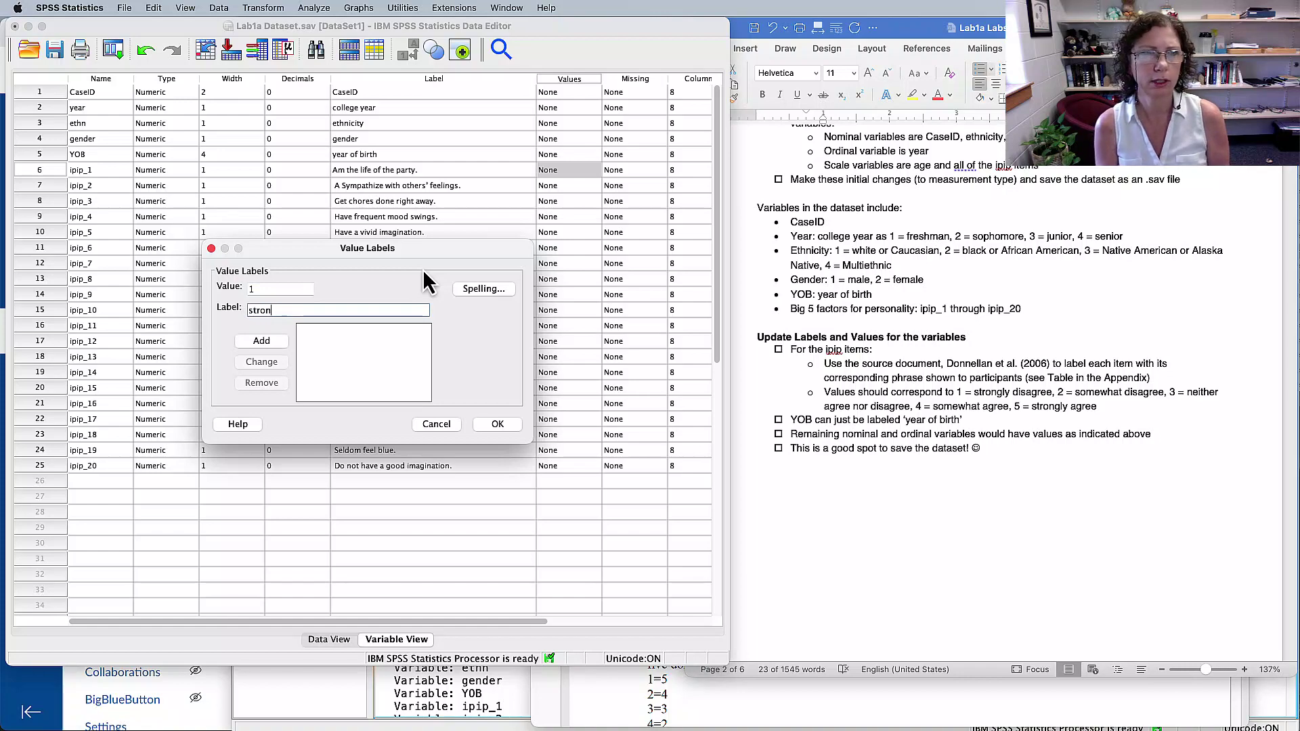
text(gly dissag)
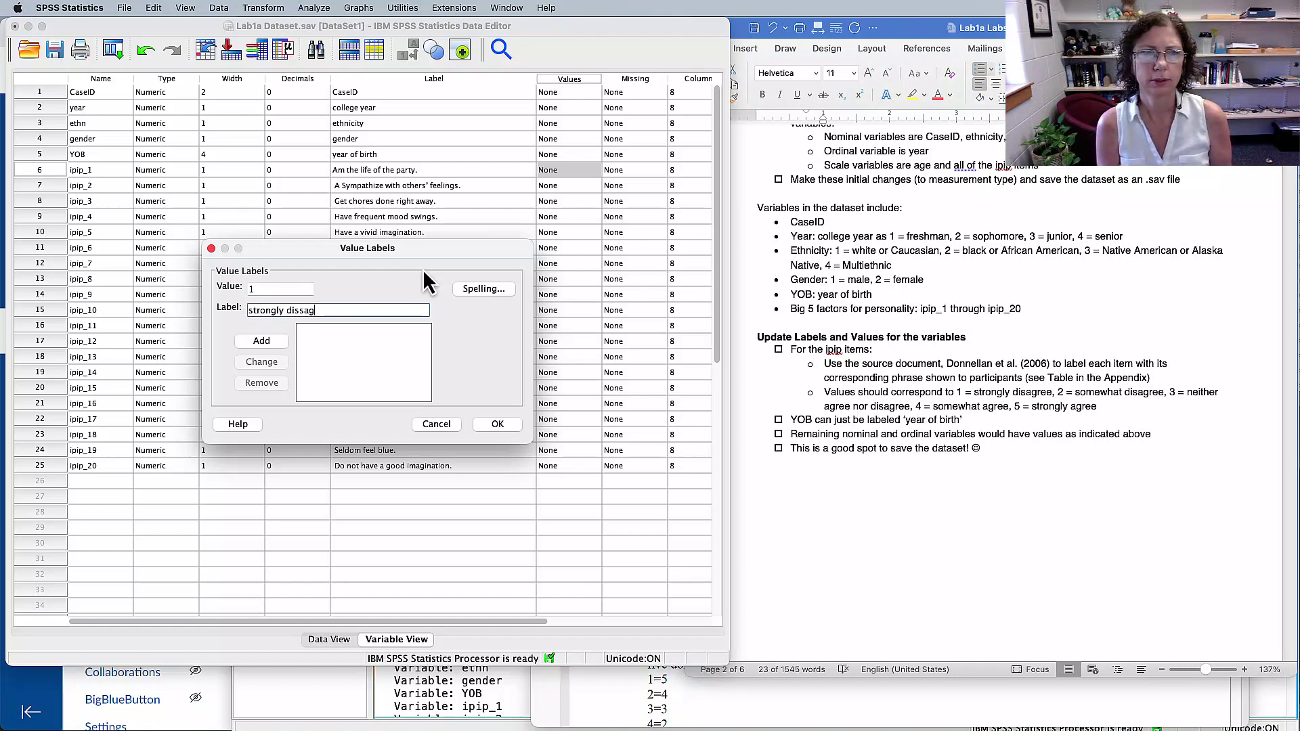
key(BackSpace)
key(BackSpace)
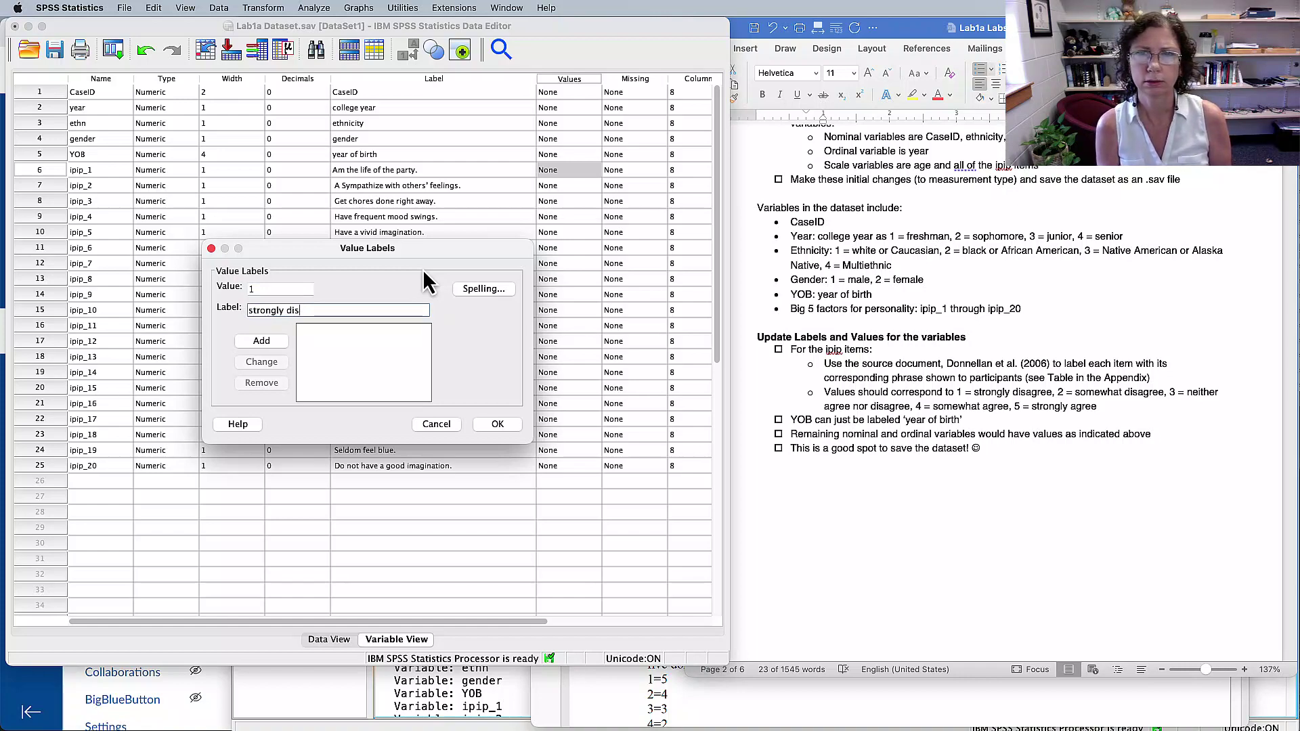
text(agree)
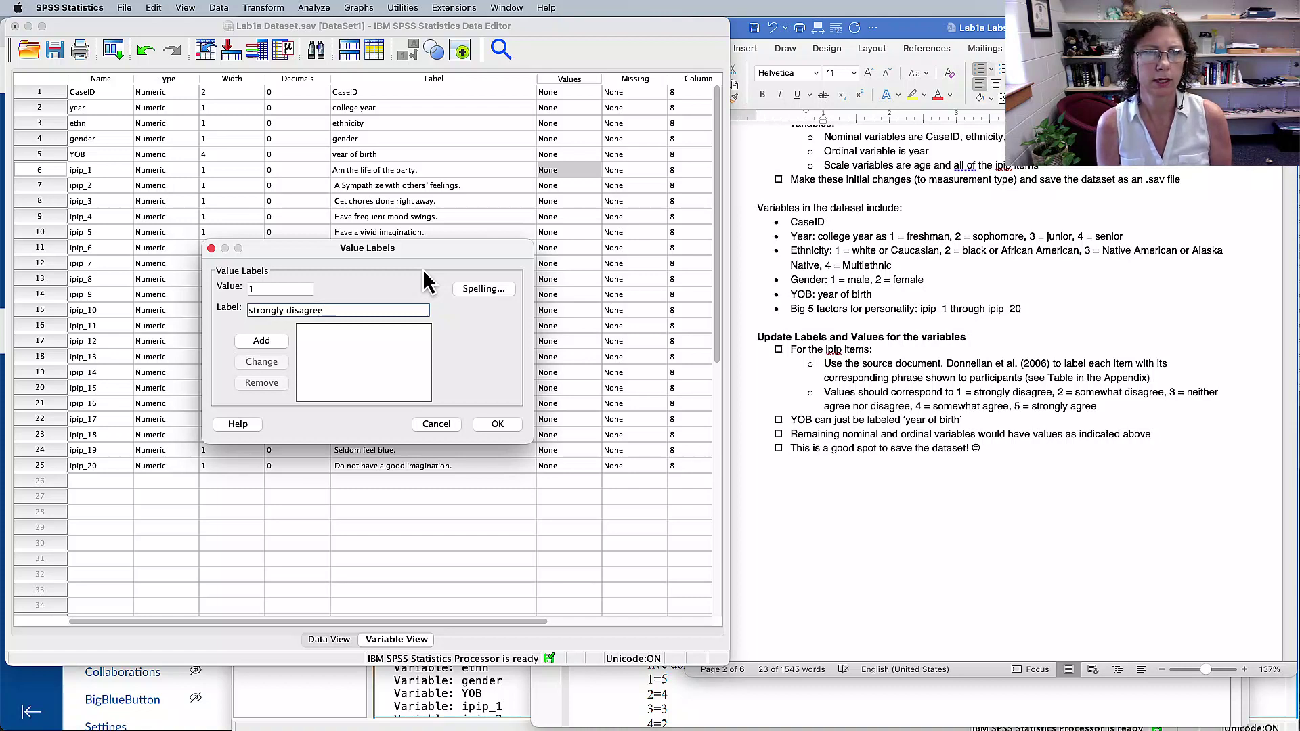
click(274, 340)
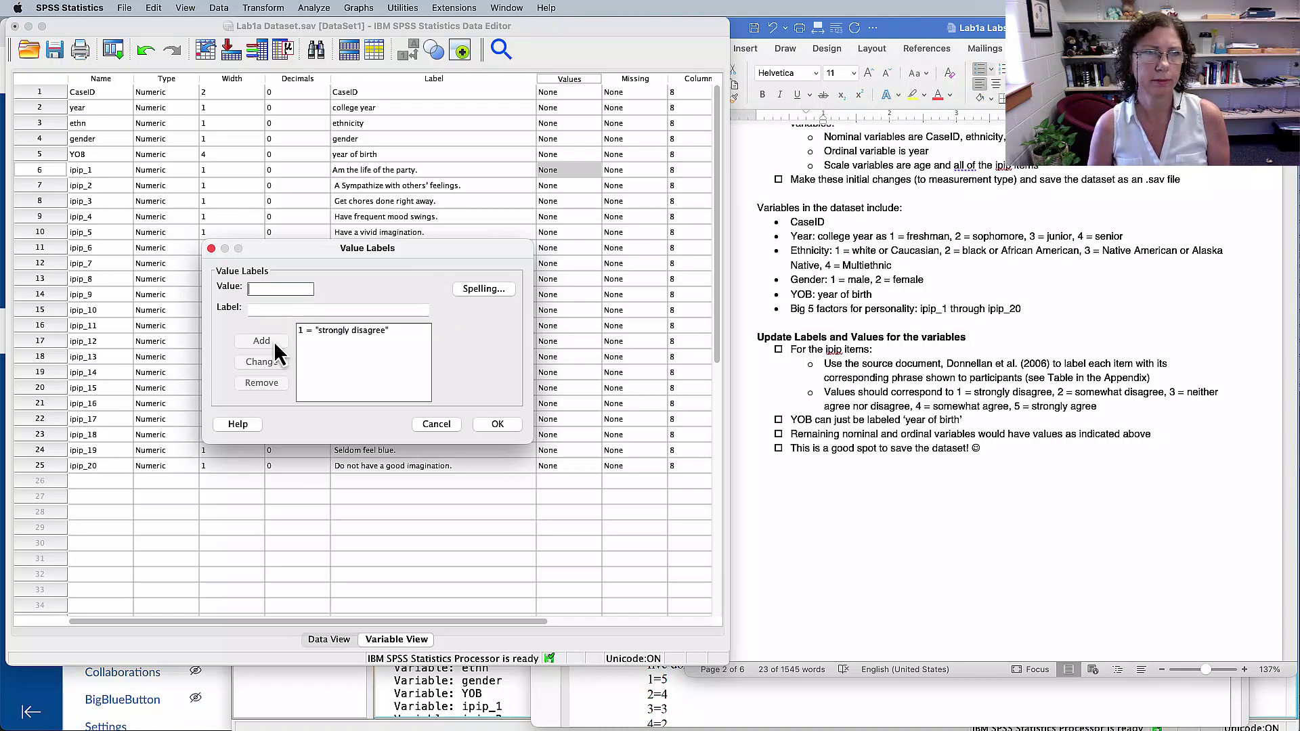
- Add the value label 2 = "somewhat disagree" for ipip_1
text(2)
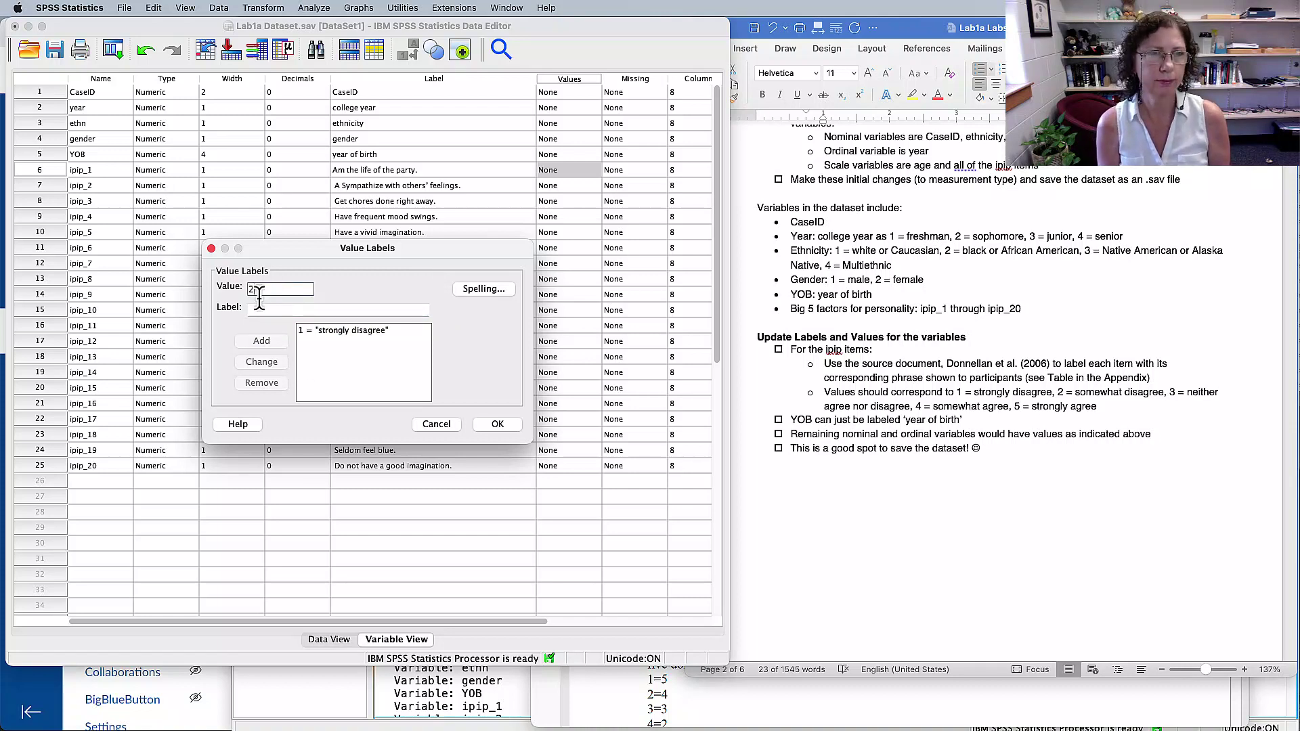
key(Tab)
text(some)
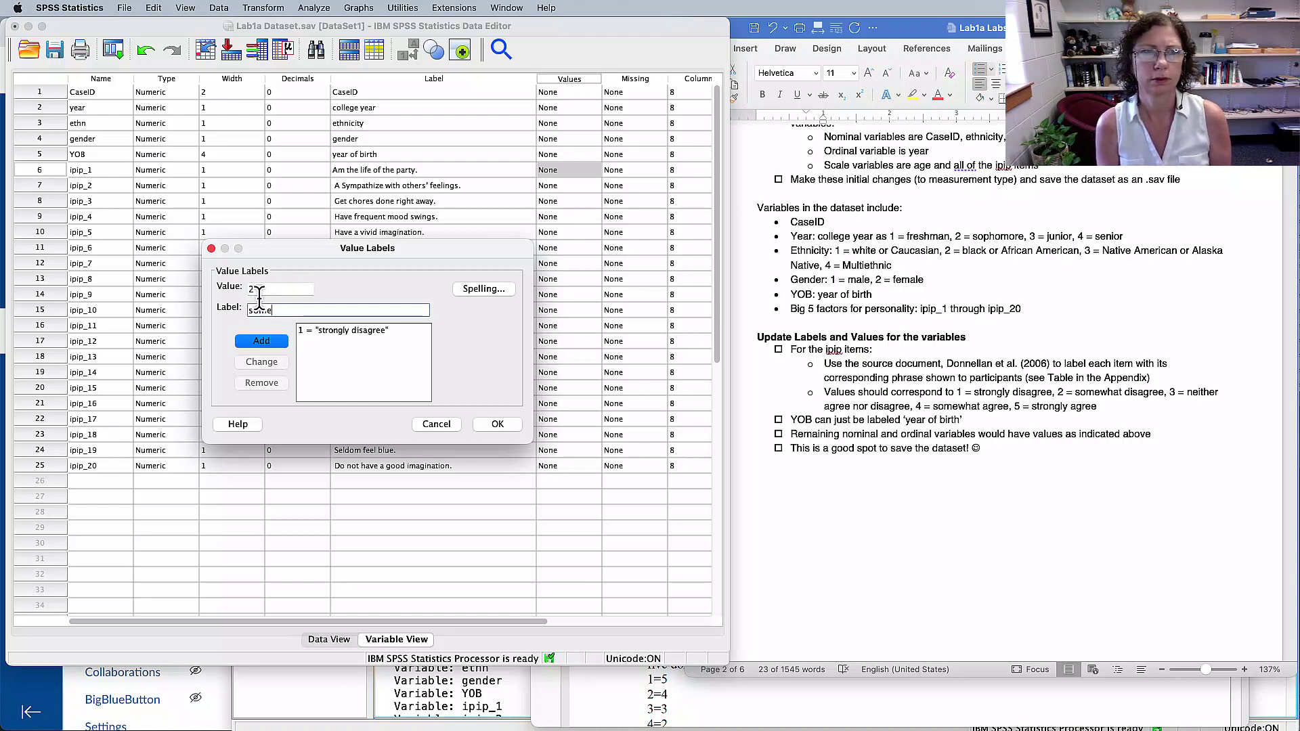
text(what disagree)
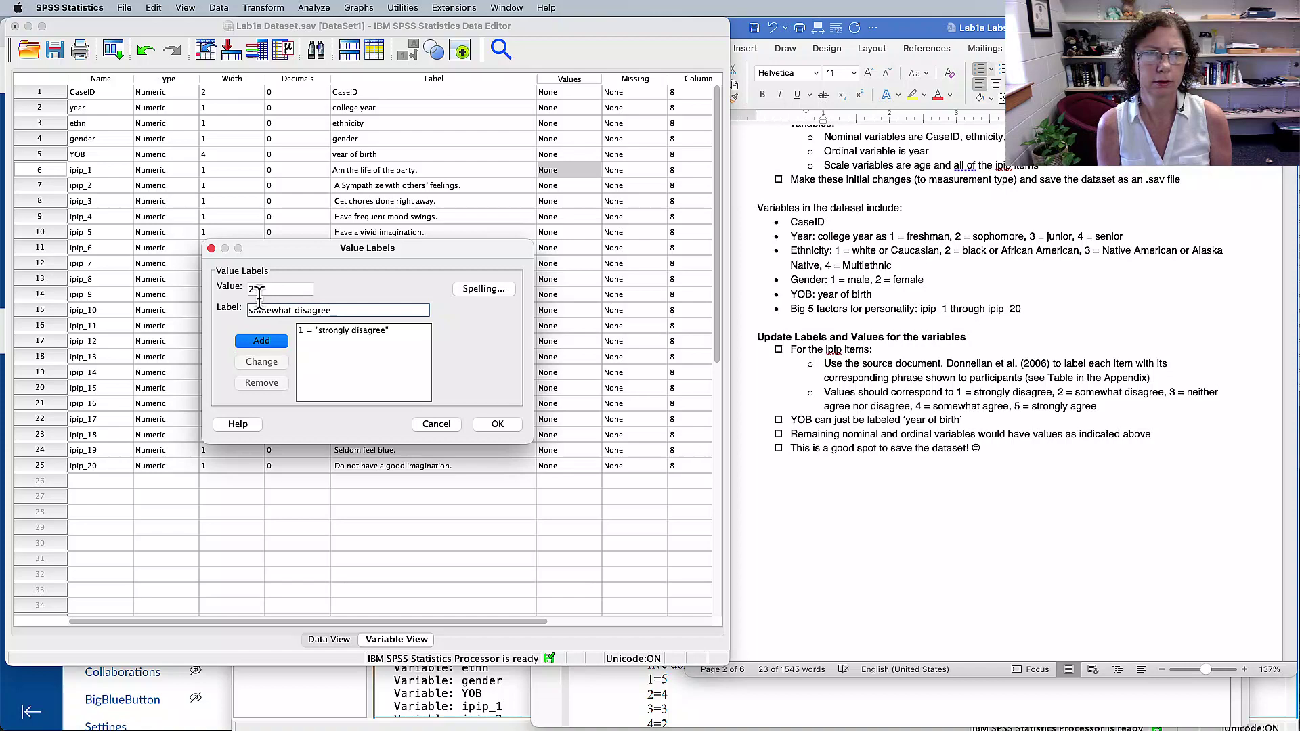
key(Return)
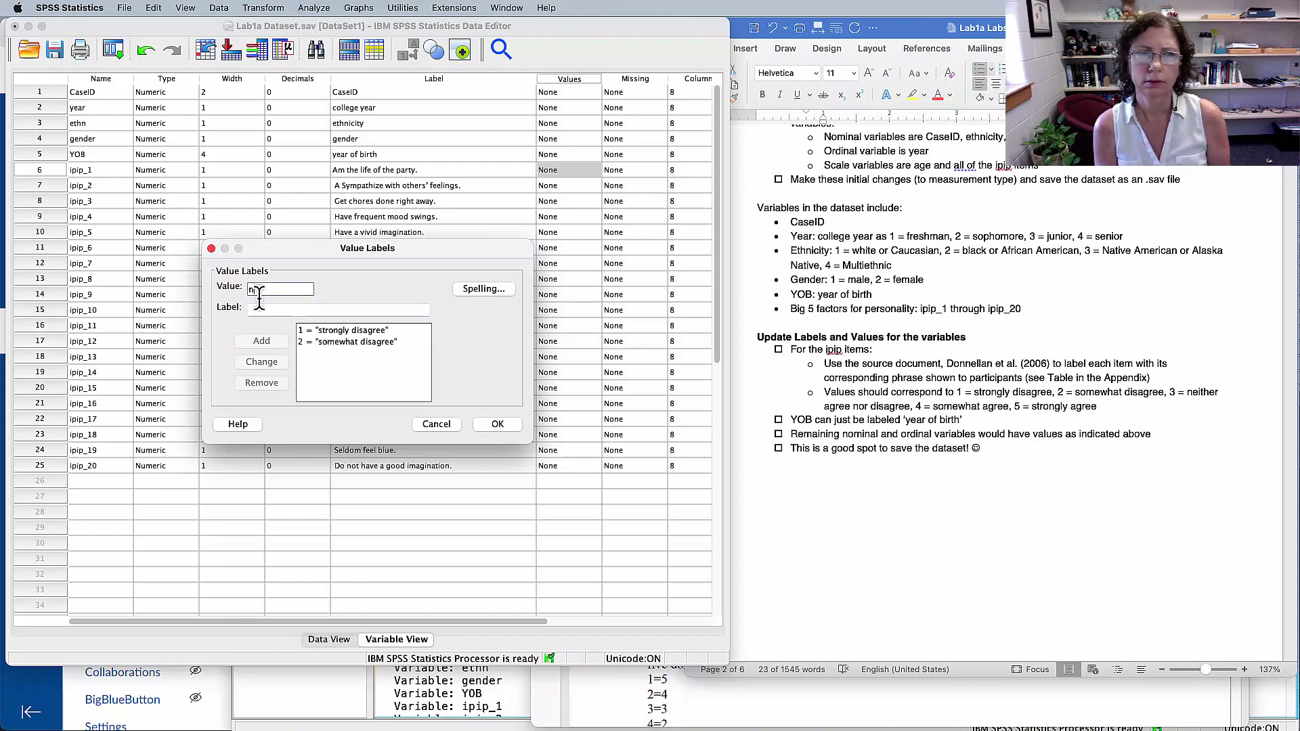
- Add the value label 3 = "neither agree nor disagree" for ipip_1
key(BackSpace)
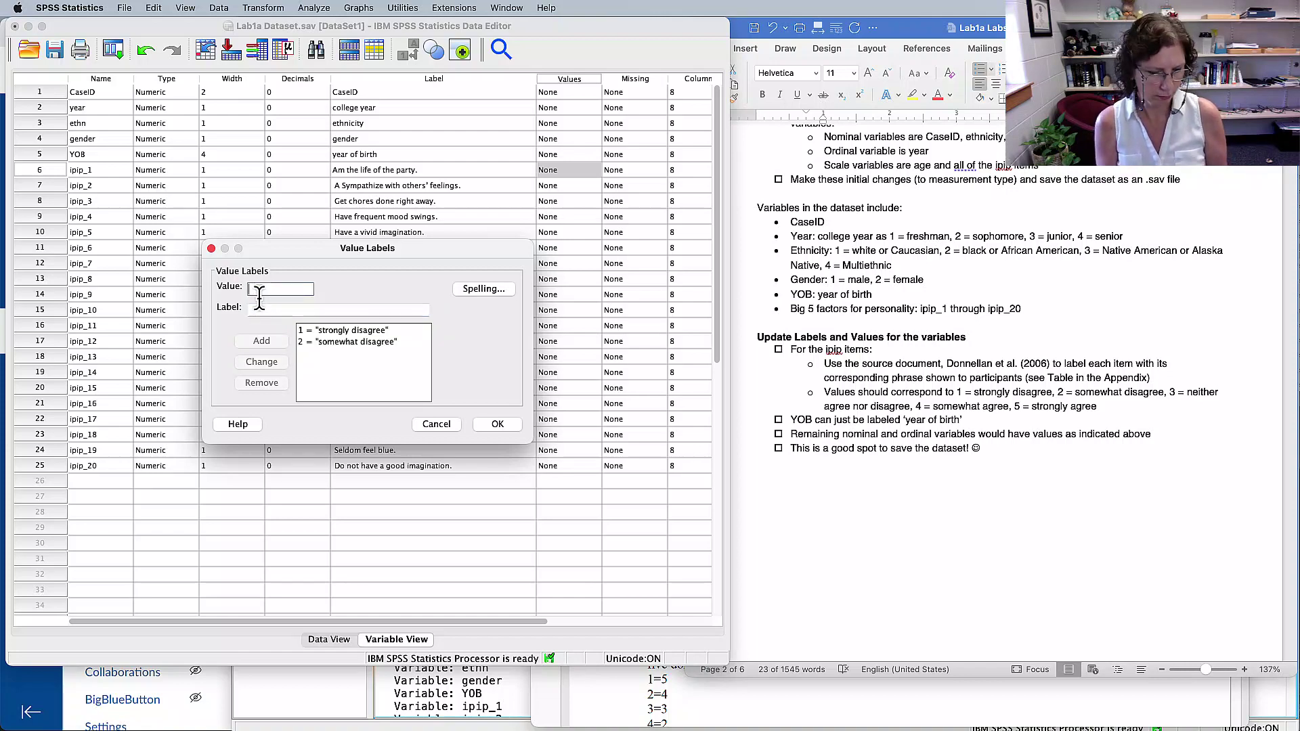
text(3)
key(Tab)
text(n)
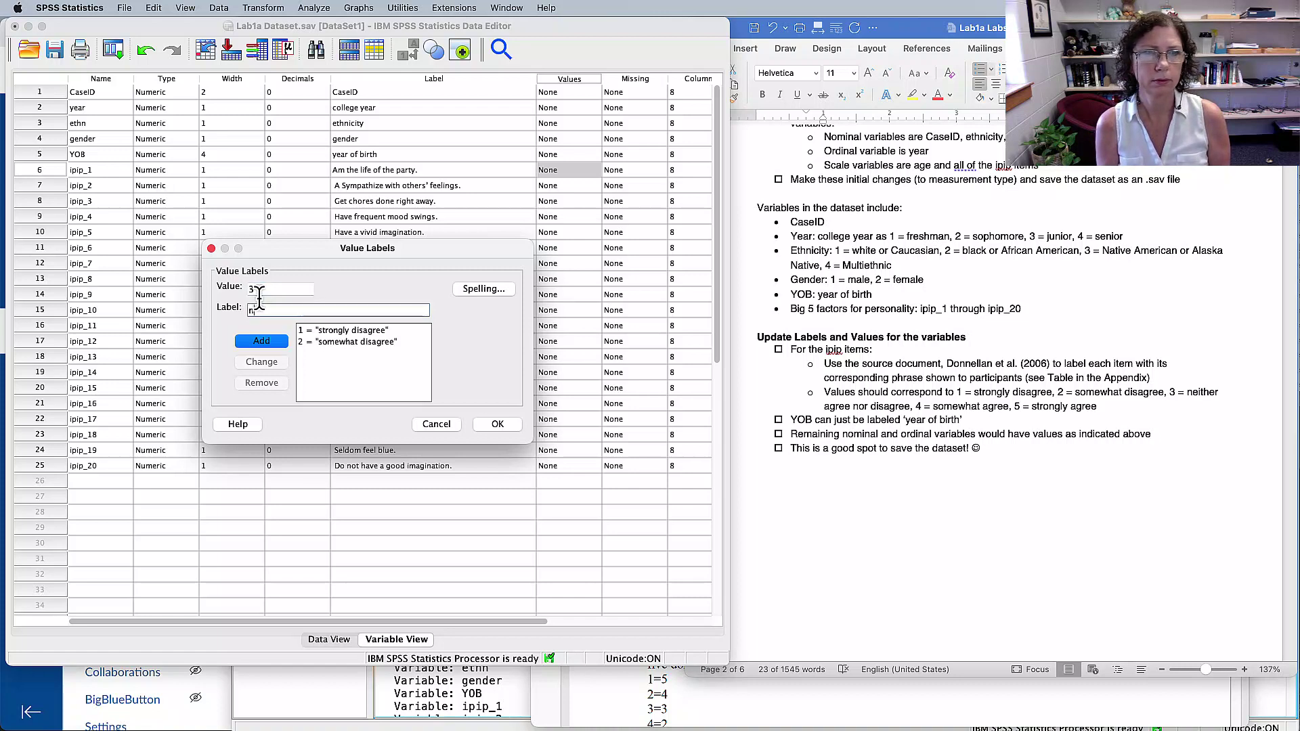
text(either)
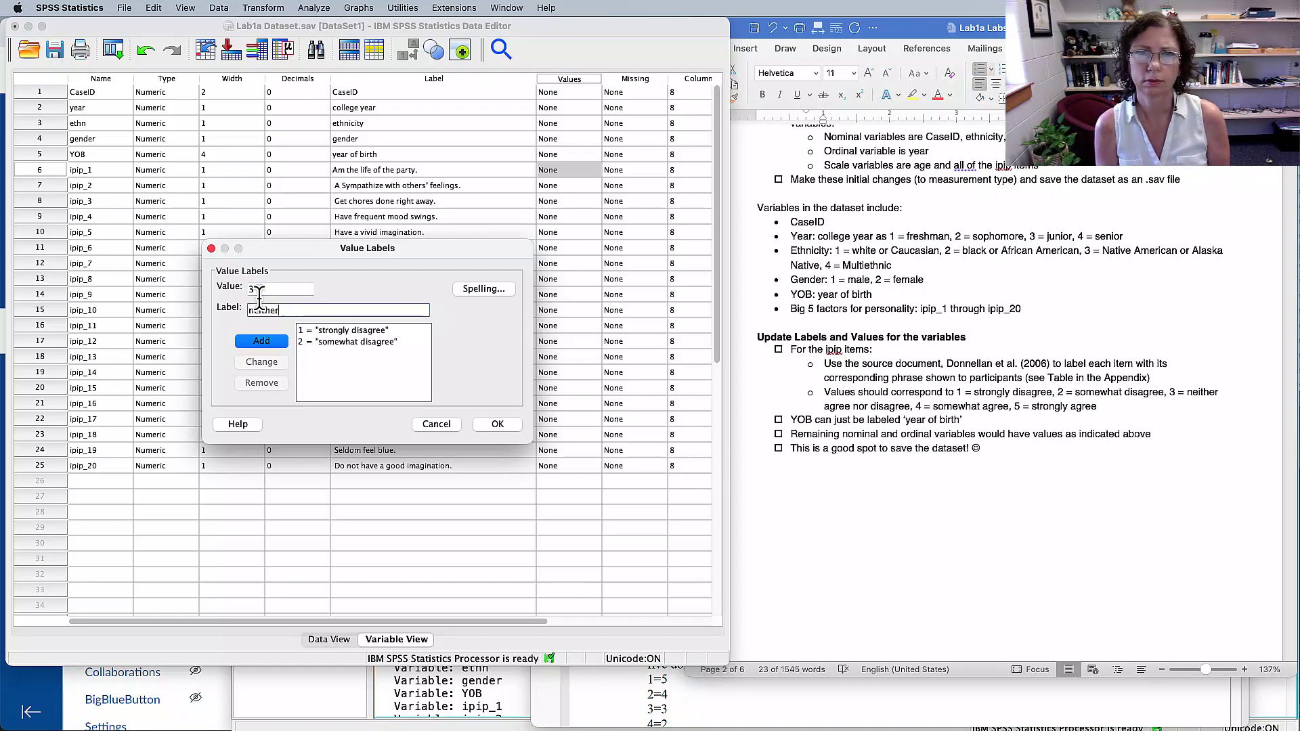
text( agree nor disagree)
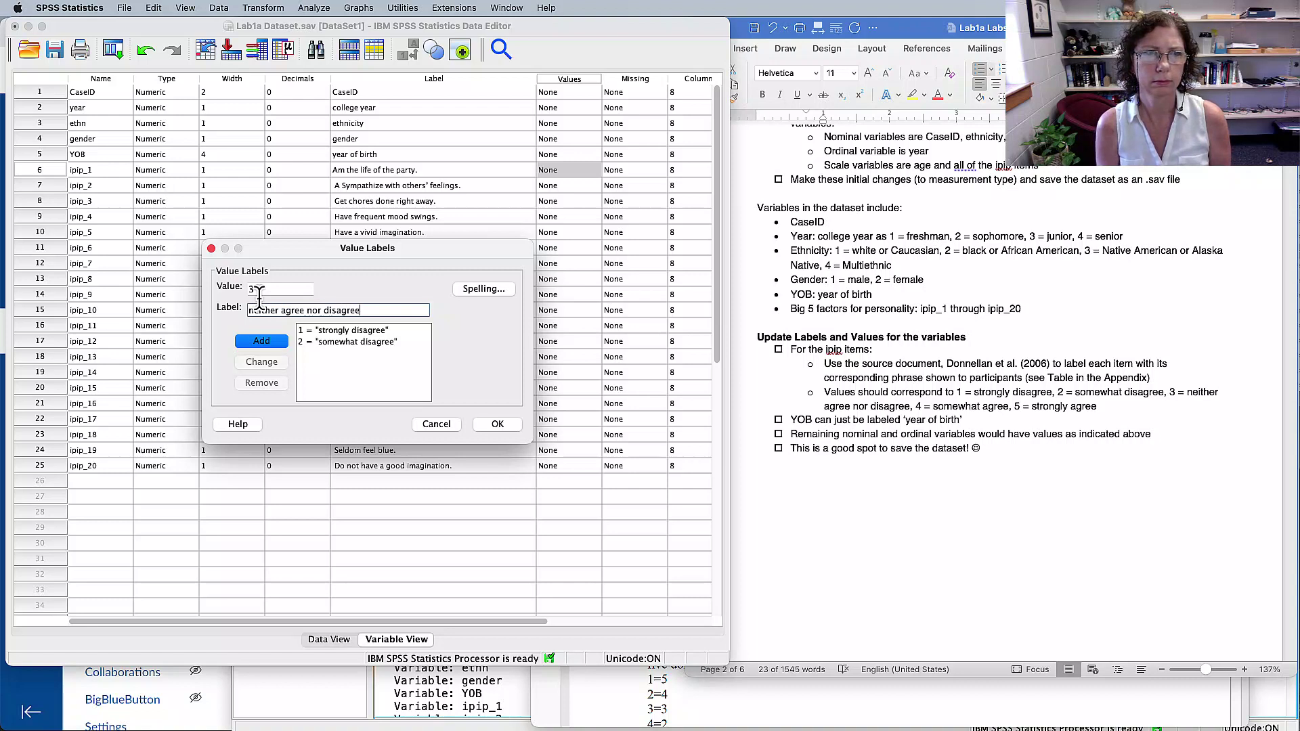
key(Return)
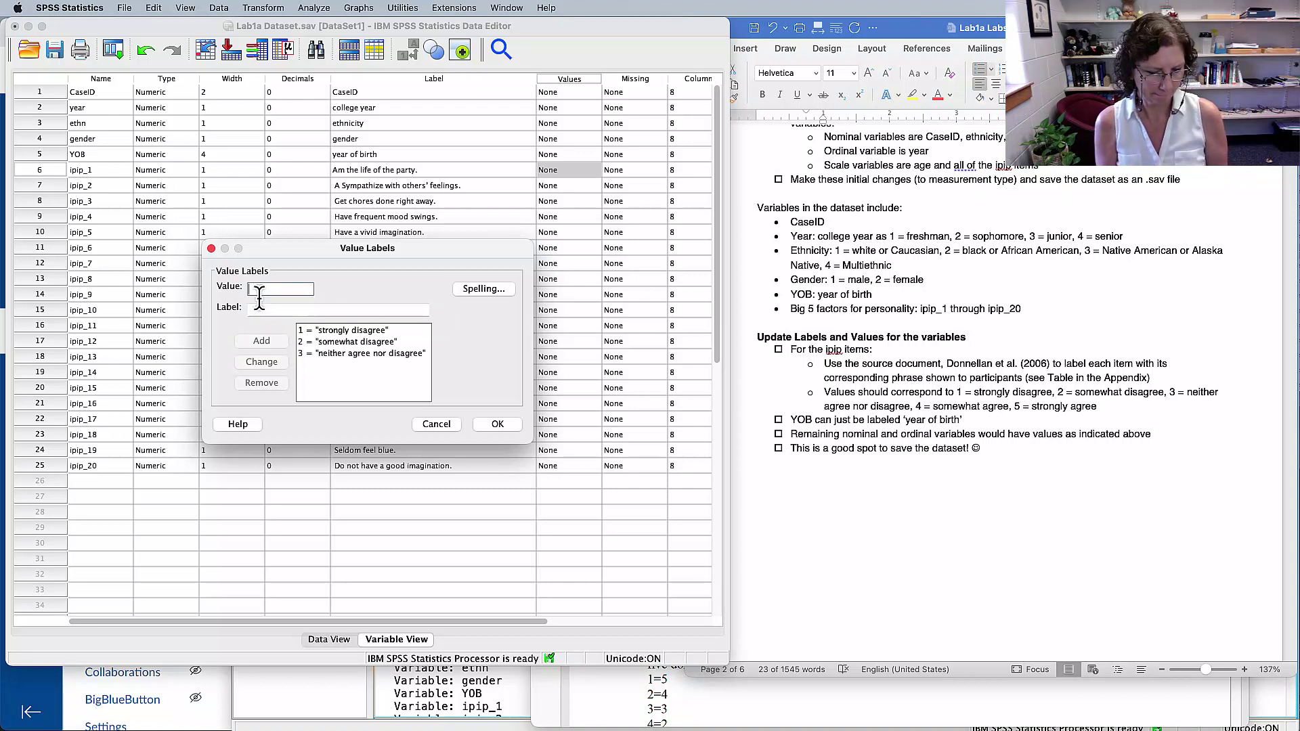
- Add the value label 4 = "somewhat agree" for ipip_1
text(4)
key(Tab)
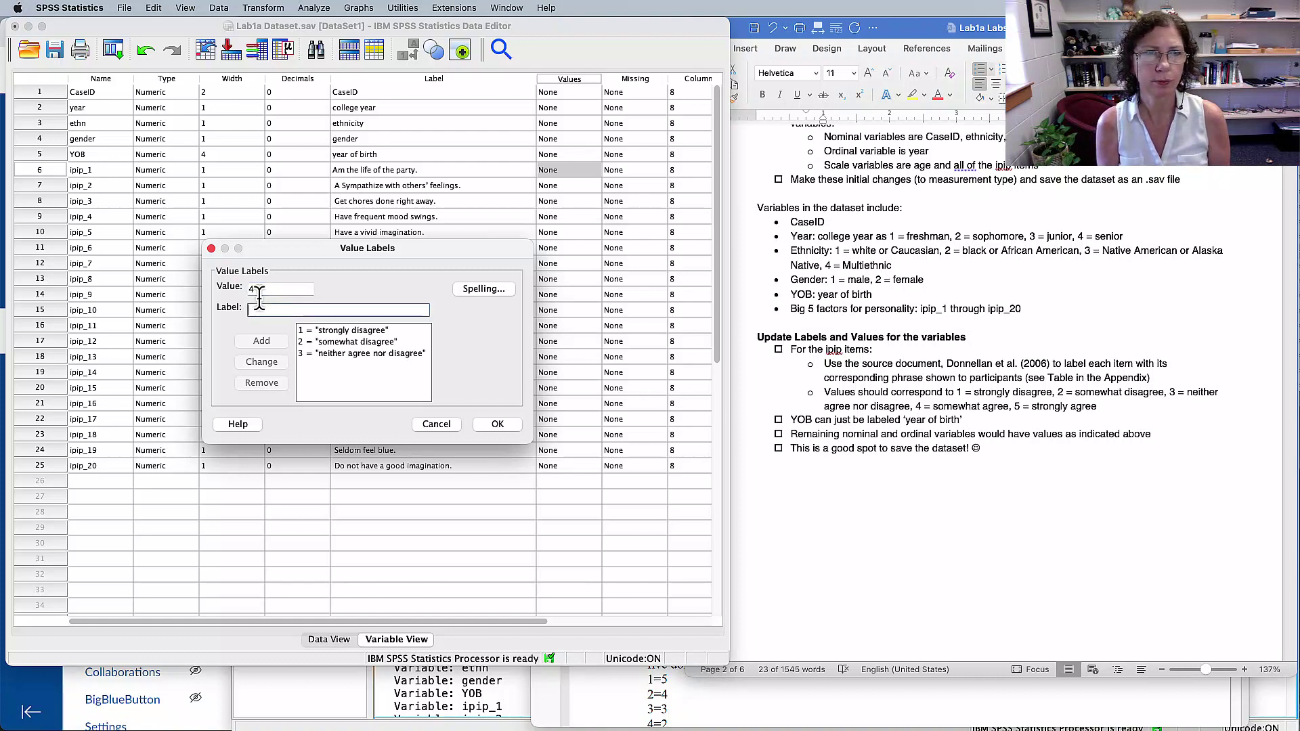
text(som)
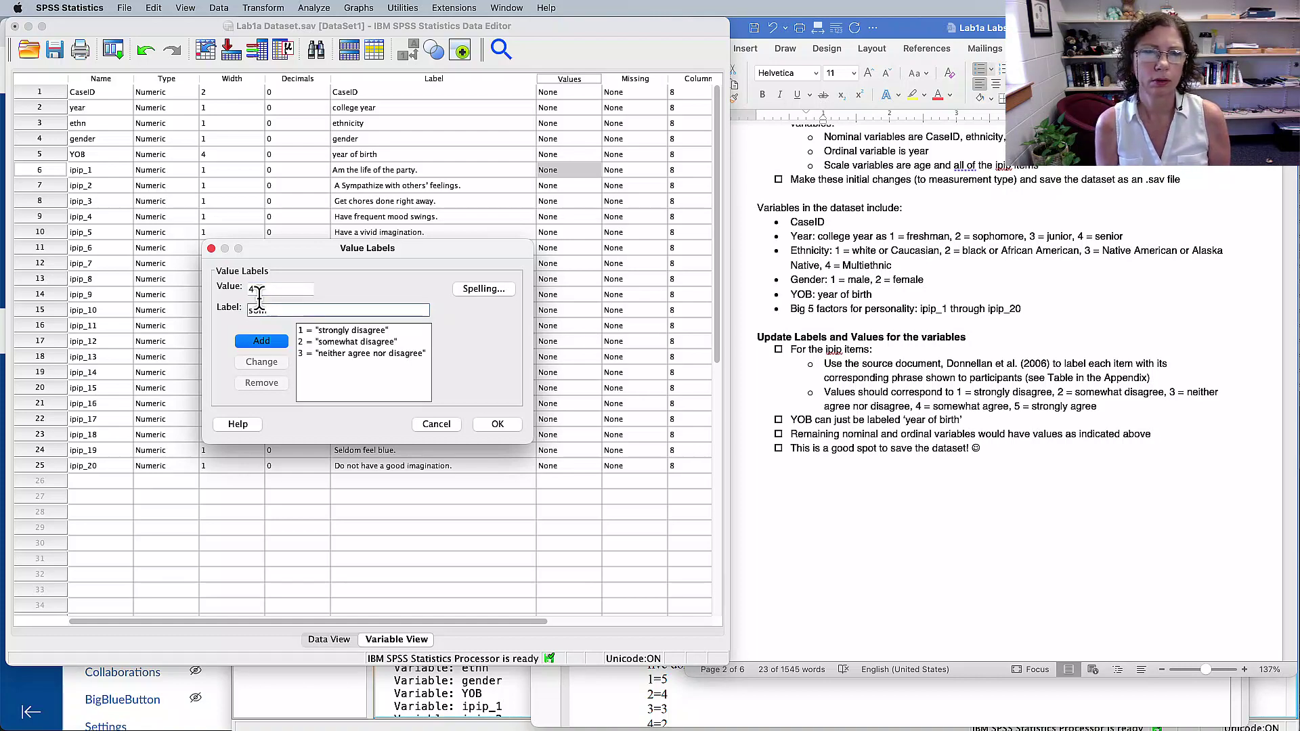
text(ewhat agr)
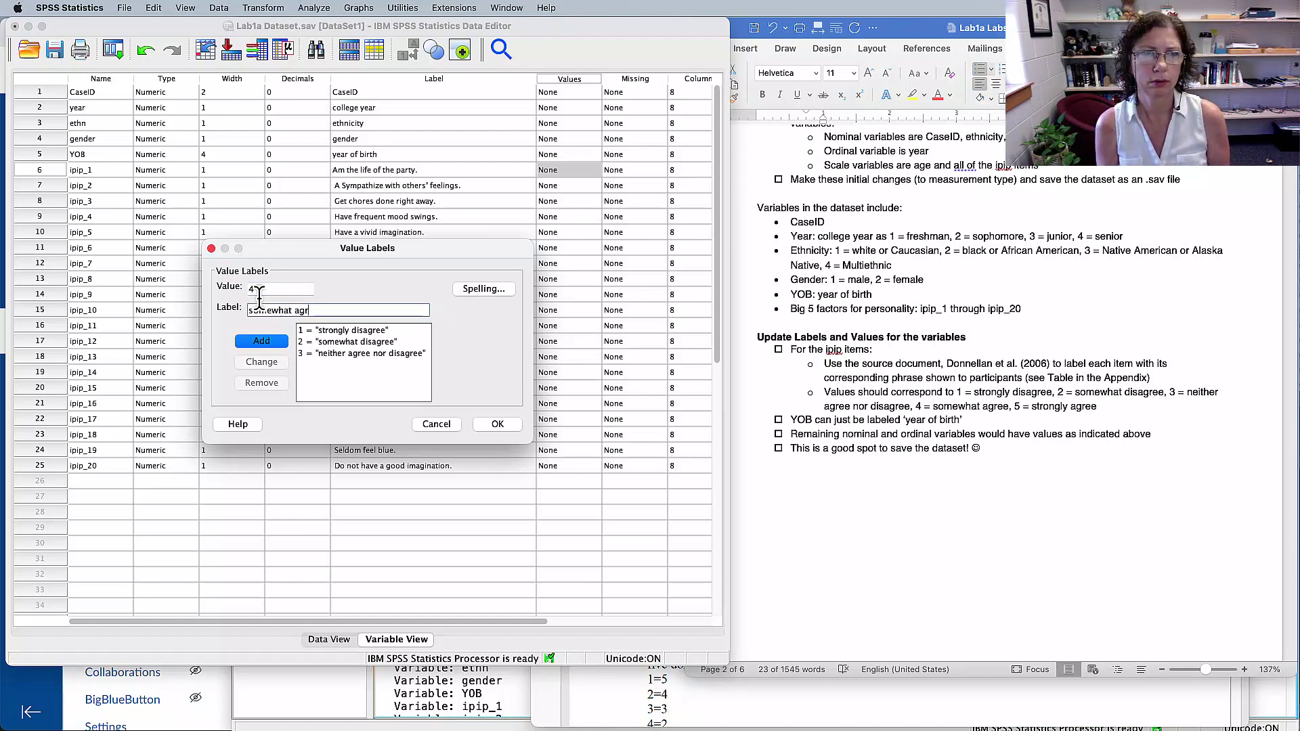
text(ee)
key(Return)
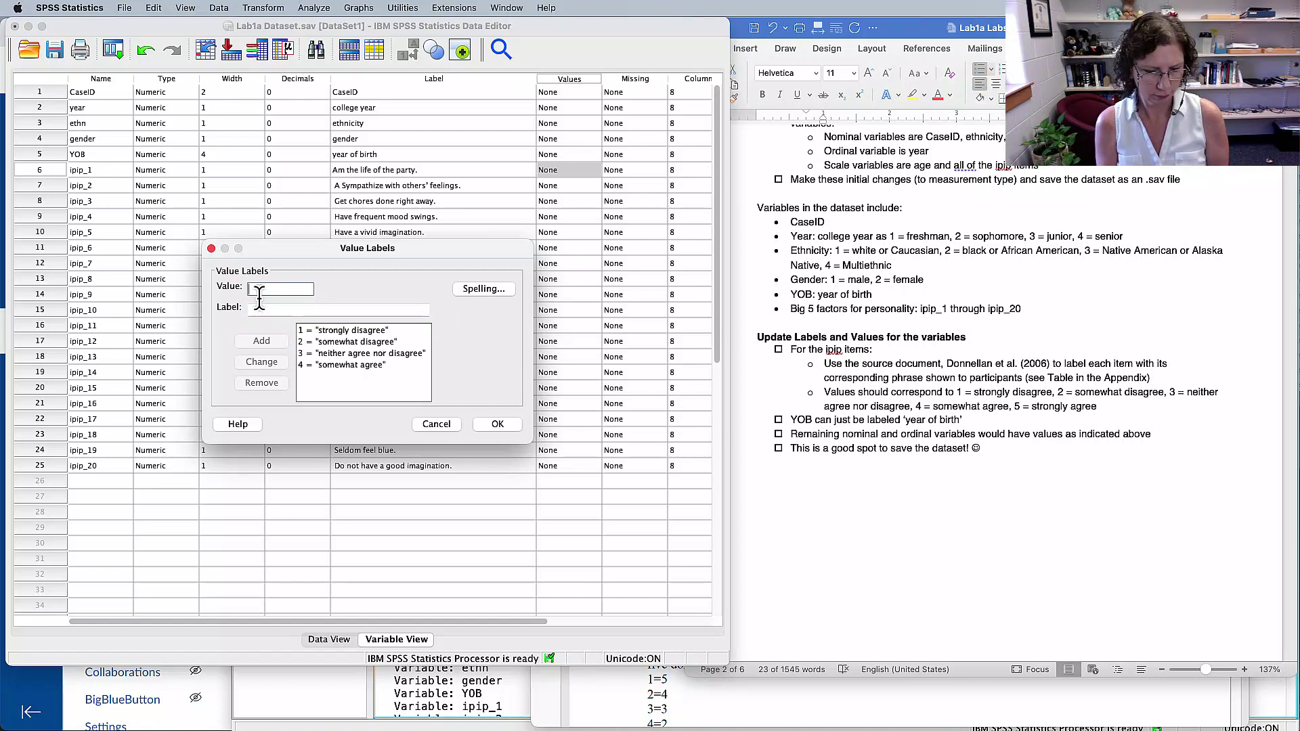
- Add the value label 5 = "strongly agree" for ipip_1 and accept the set of value labels
text(5)
key(Tab)
text(s)
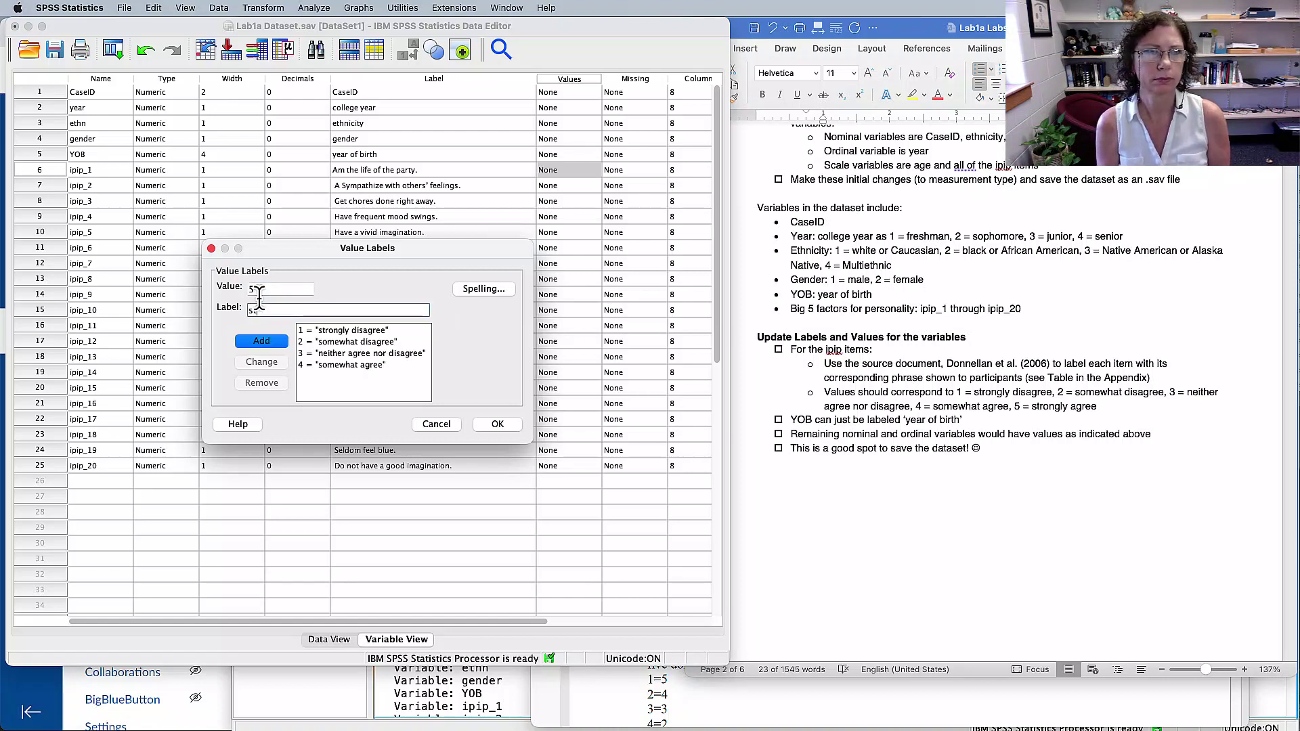
text(trongly agree)
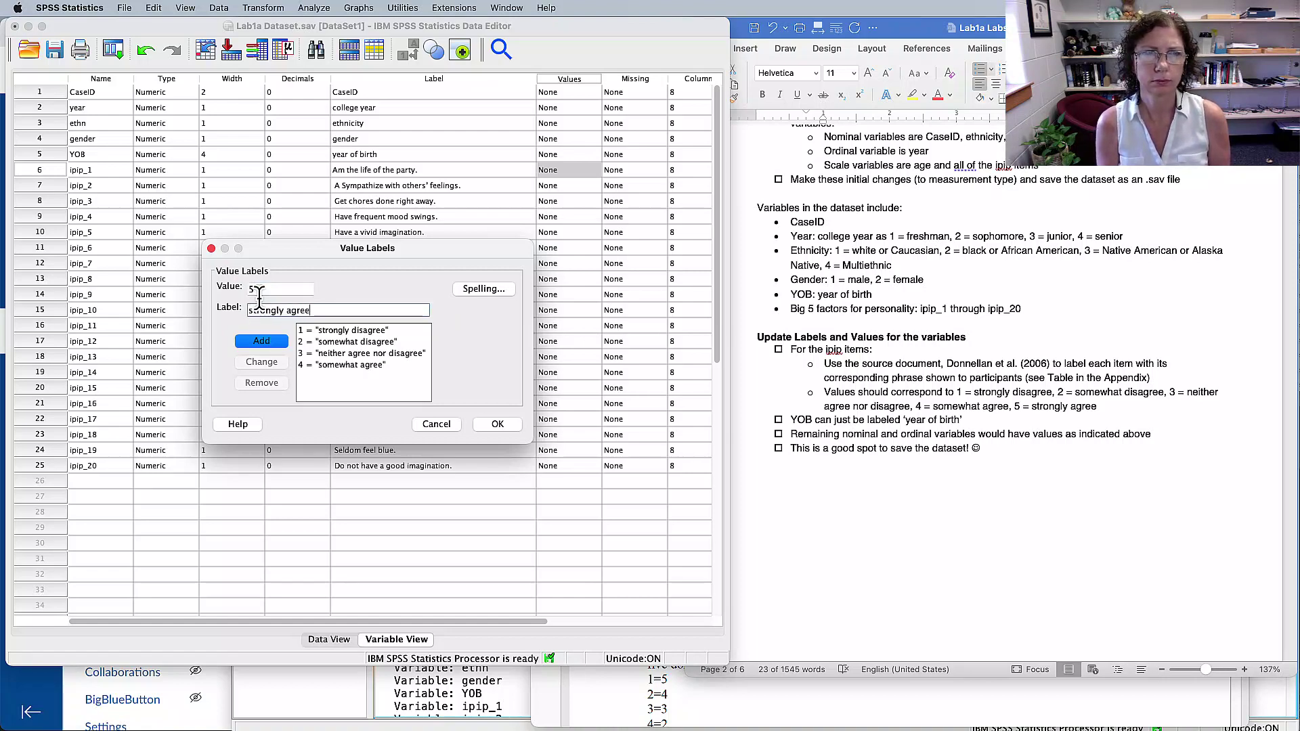
click(263, 340)
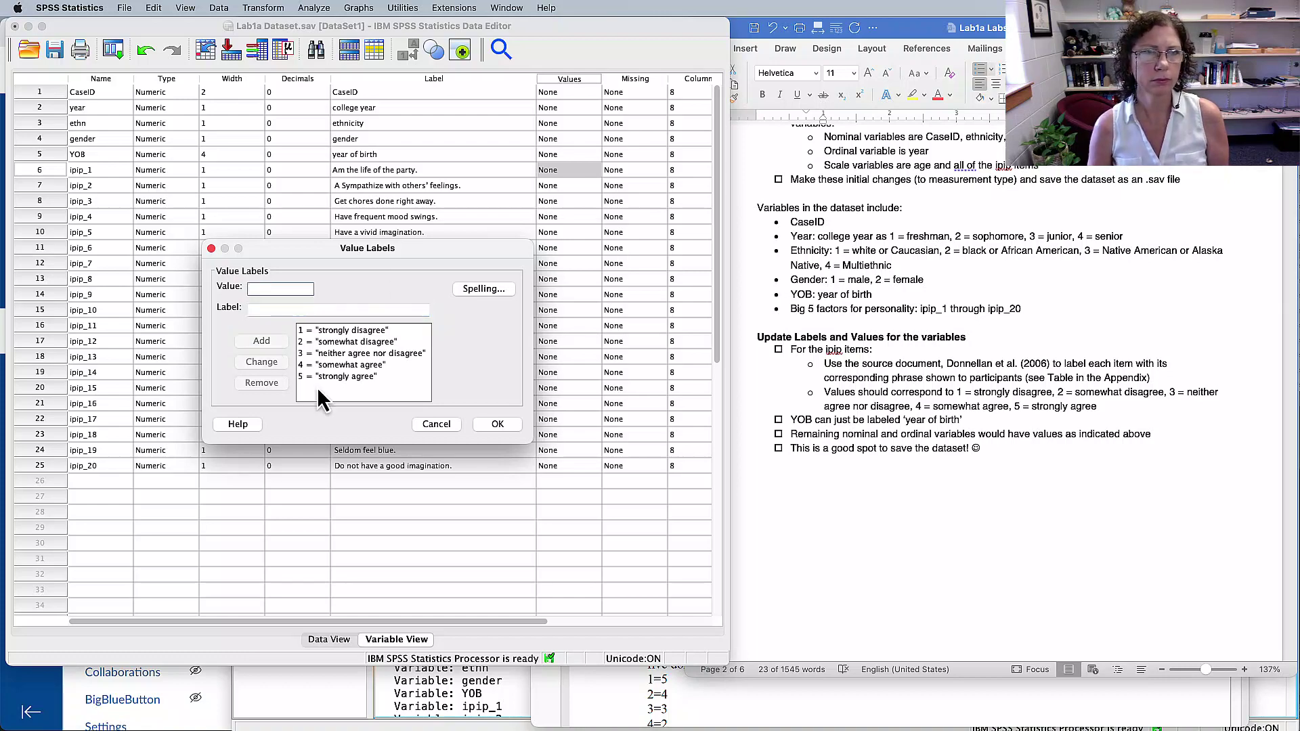
click(497, 424)
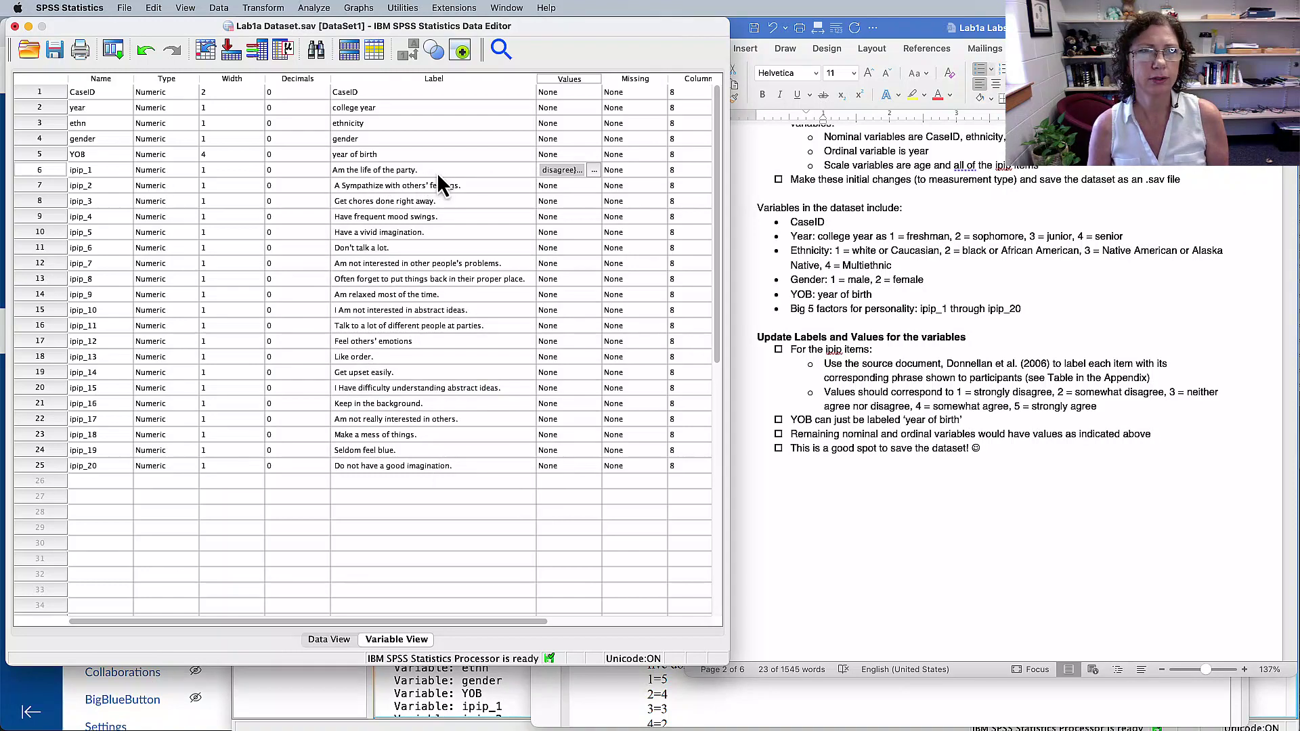
- Compare the ipip and YOB labels in SPSS with the Word labsheet's instructions for YOB and the remaining nominal and ordinal variables
drag(436, 172, 474, 463)
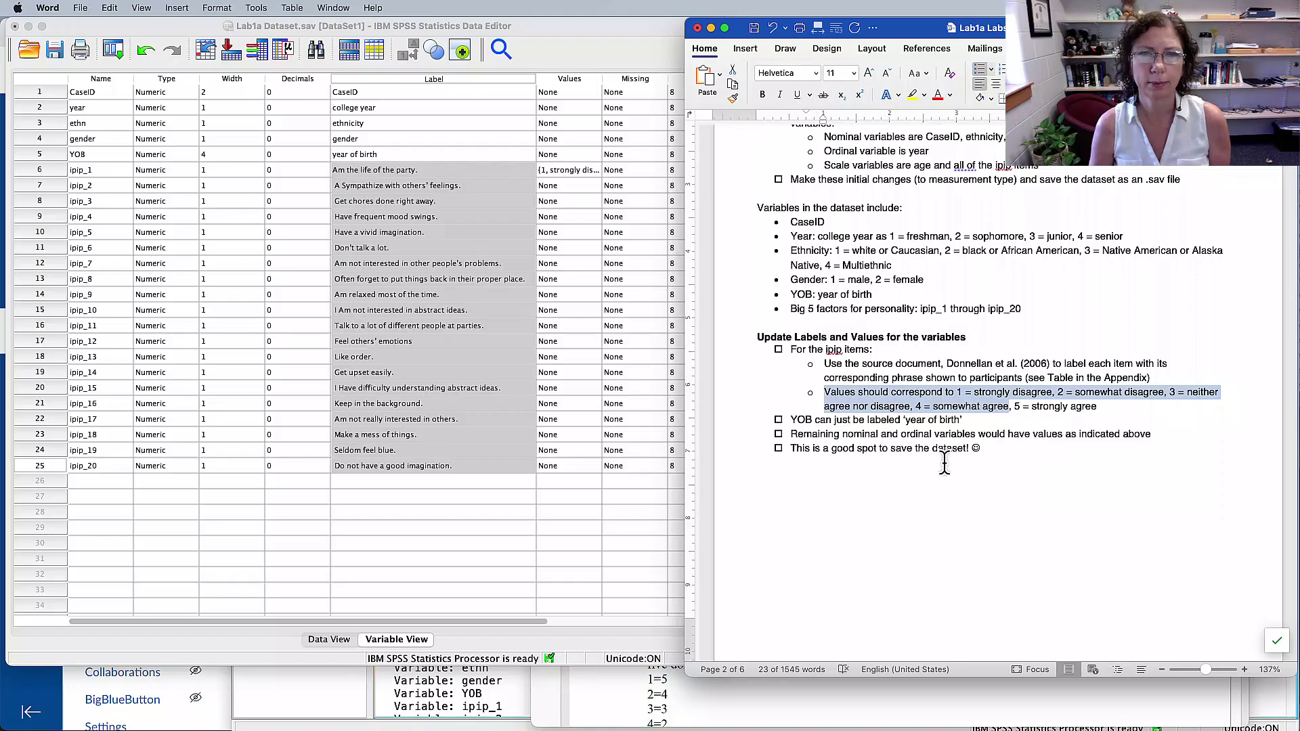
drag(789, 420, 928, 421)
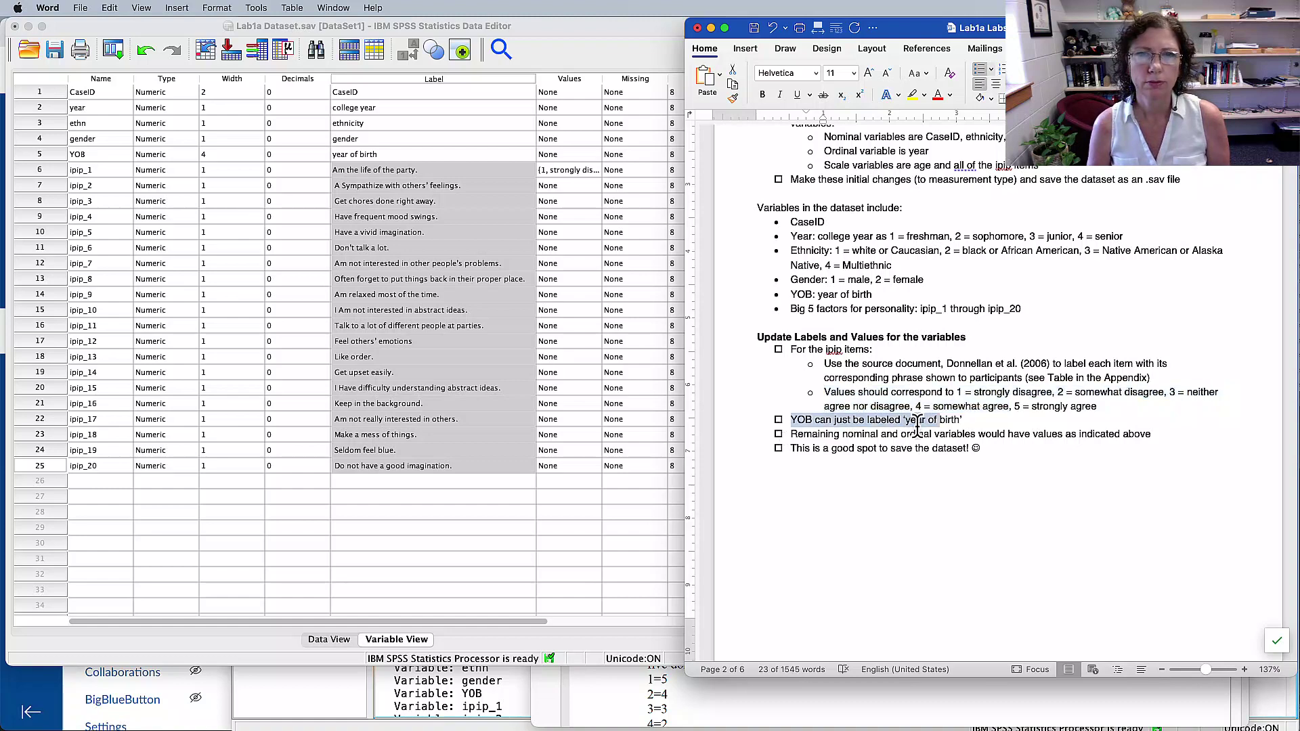
click(405, 154)
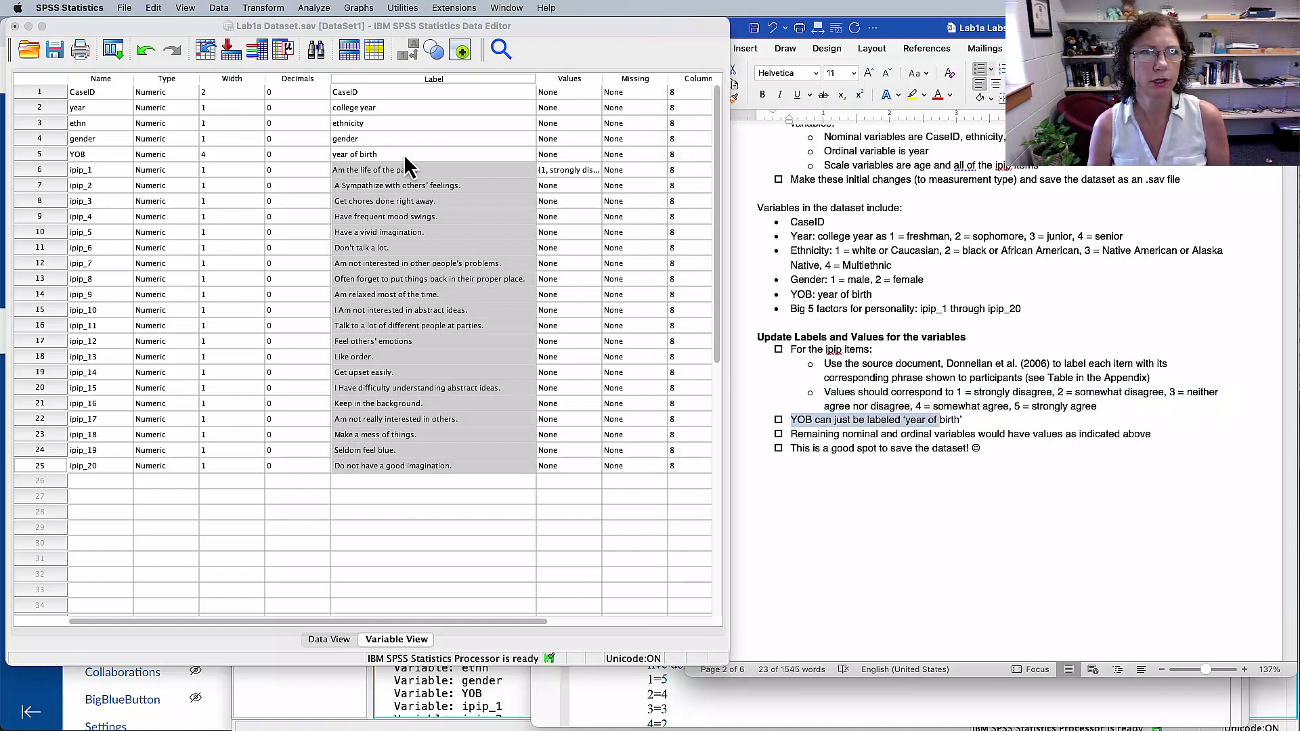
click(841, 441)
drag(791, 434, 1063, 437)
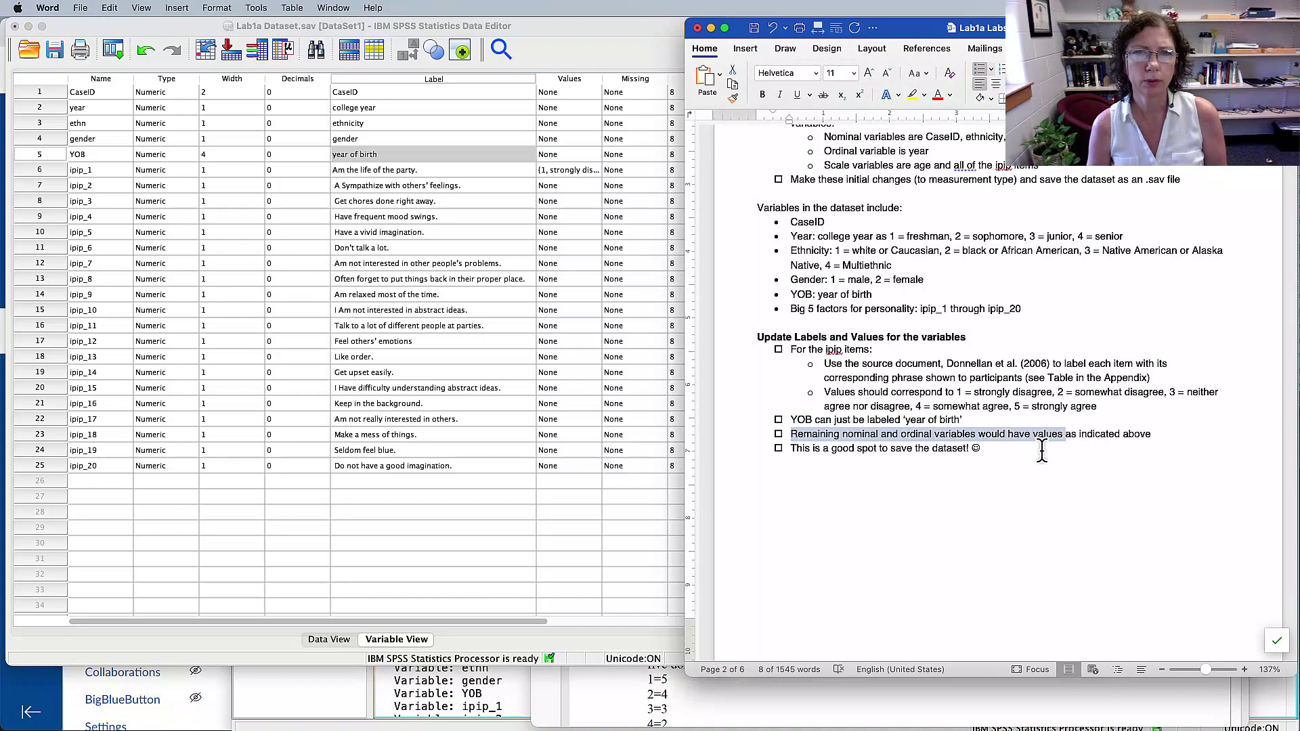
- Check the college year label in SPSS and highlight its coding from 1 = freshman to 4 = senior in the Word labsheet
double_click(404, 110)
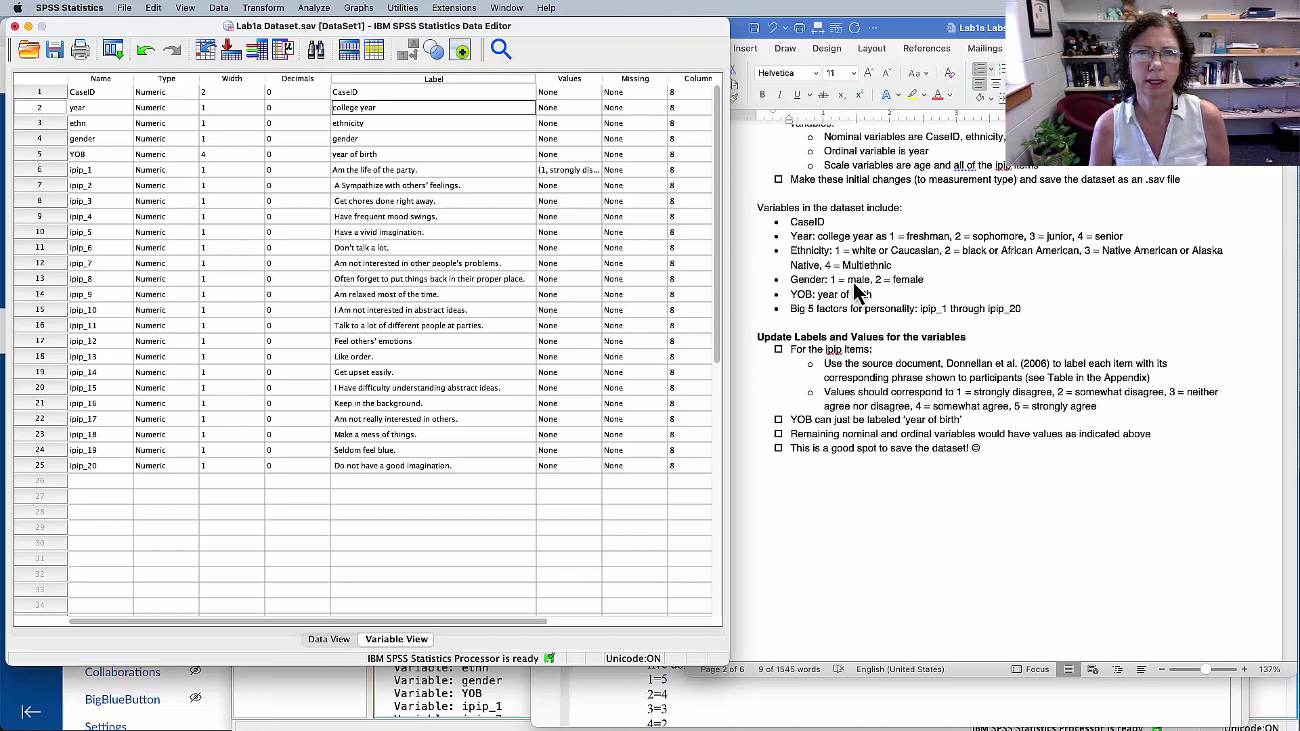
click(886, 237)
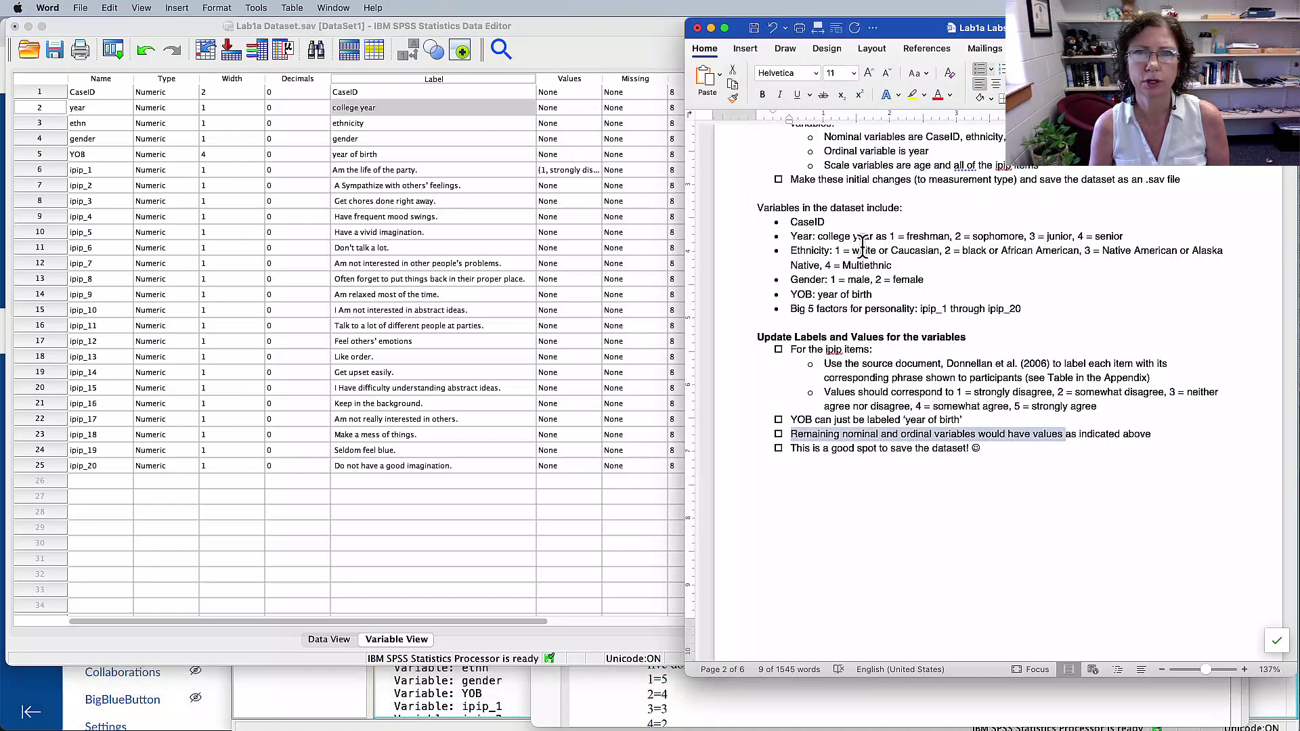
drag(875, 236, 1130, 261)
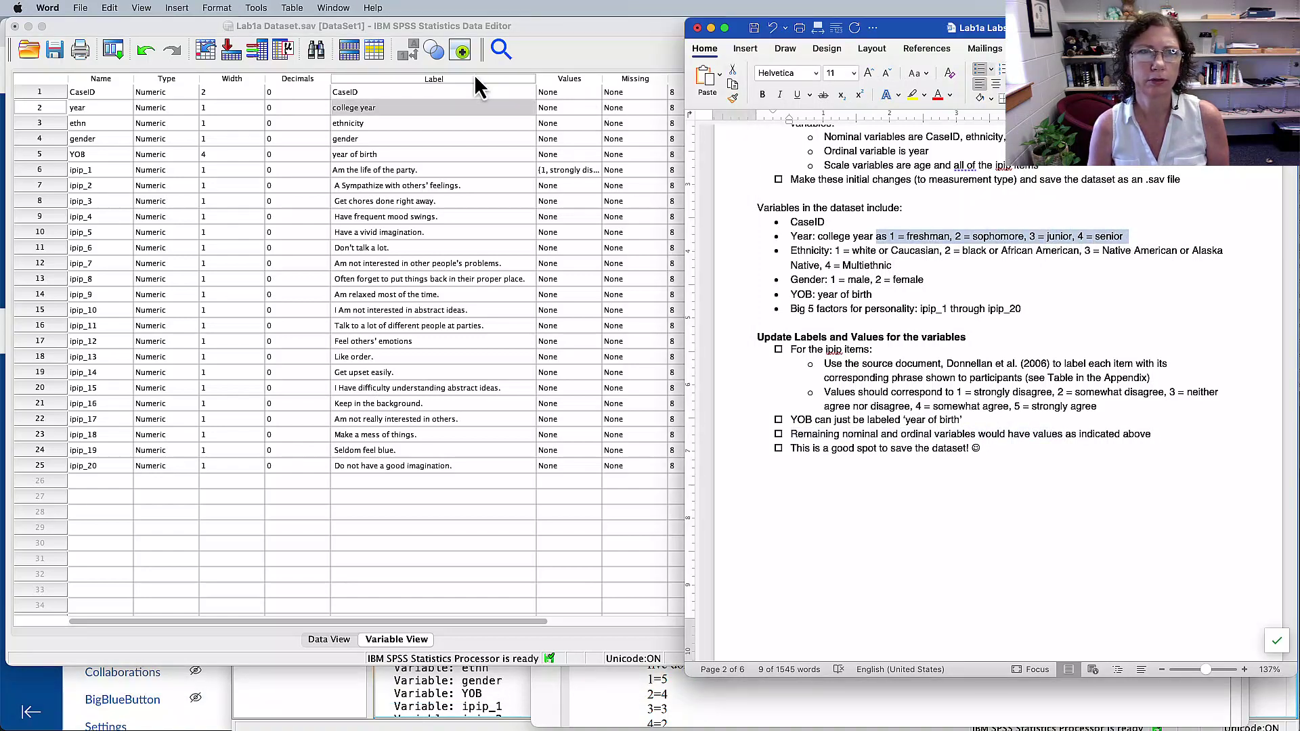
- Open the value labels for the year variable in SPSS and add 1 = "freshman"
click(438, 120)
click(596, 110)
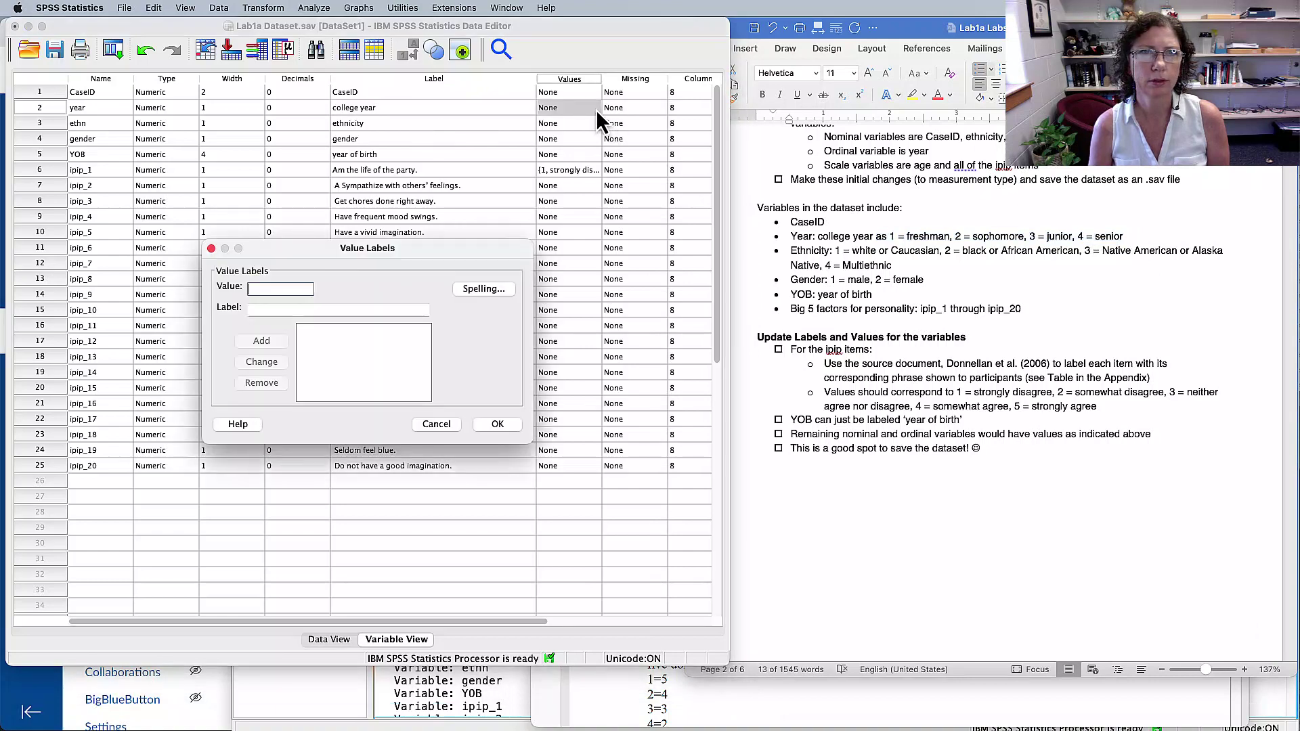
click(270, 290)
text(1)
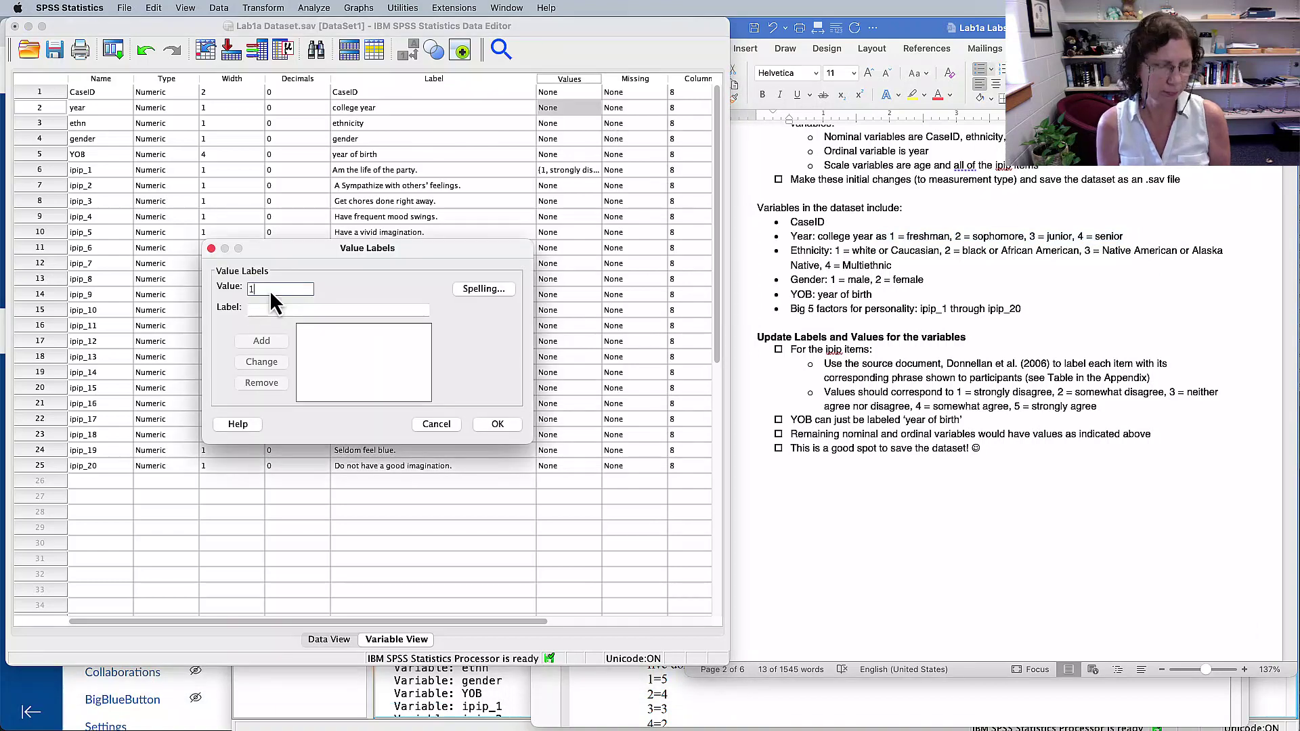
key(Tab)
text(freshman)
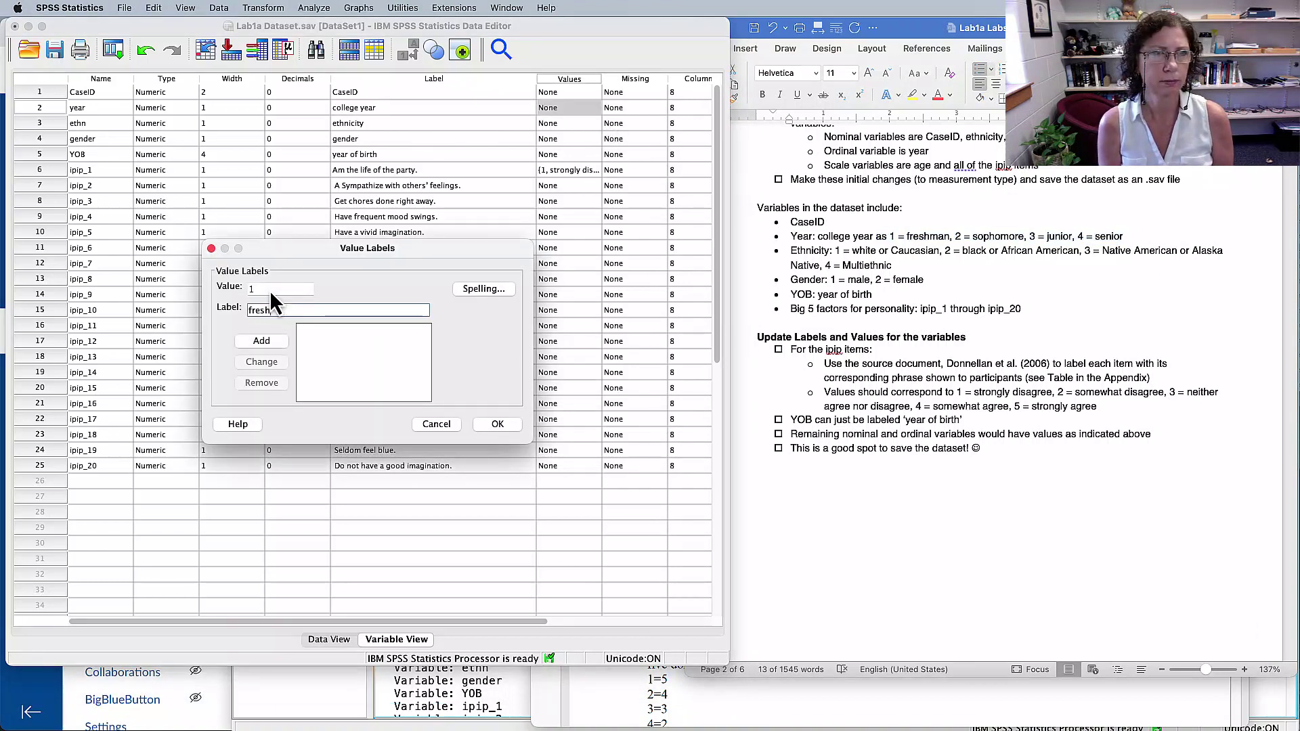
key(Return)
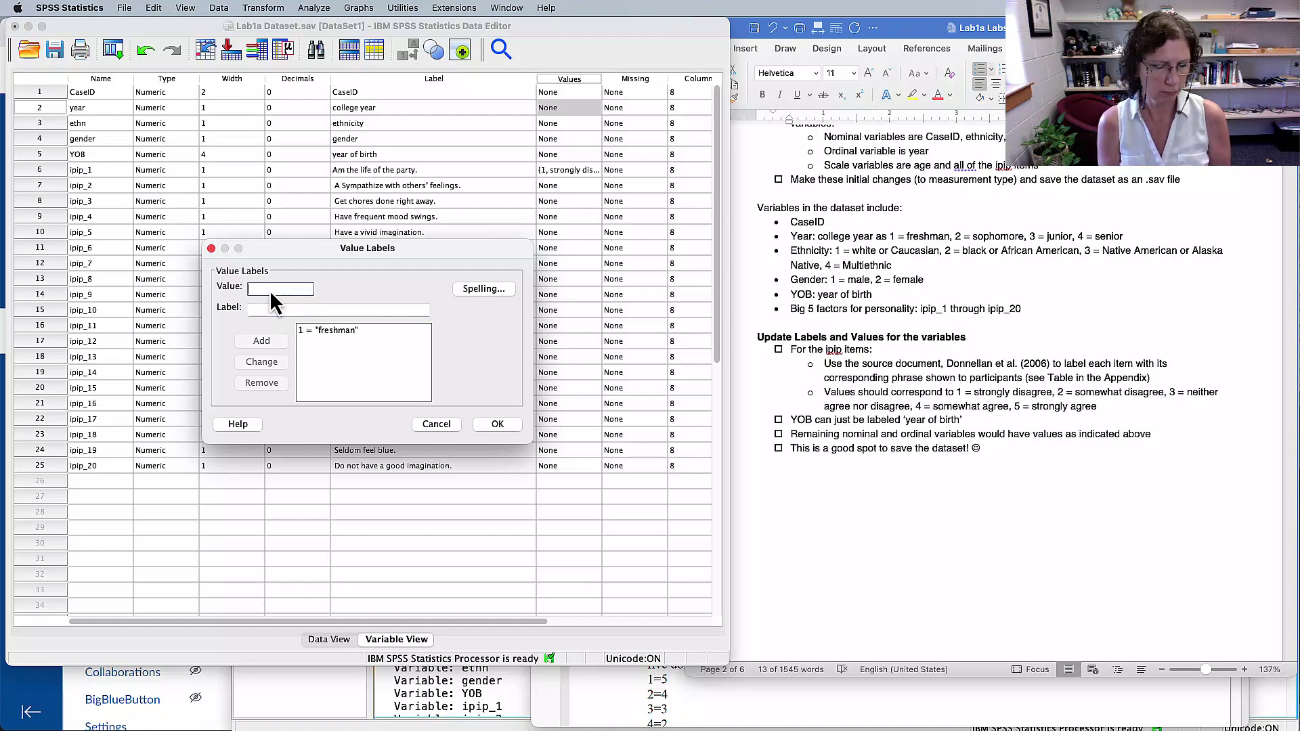
- Add the value label 2 = "sophomore" for the year variable
text(2)
key(Tab)
text(so)
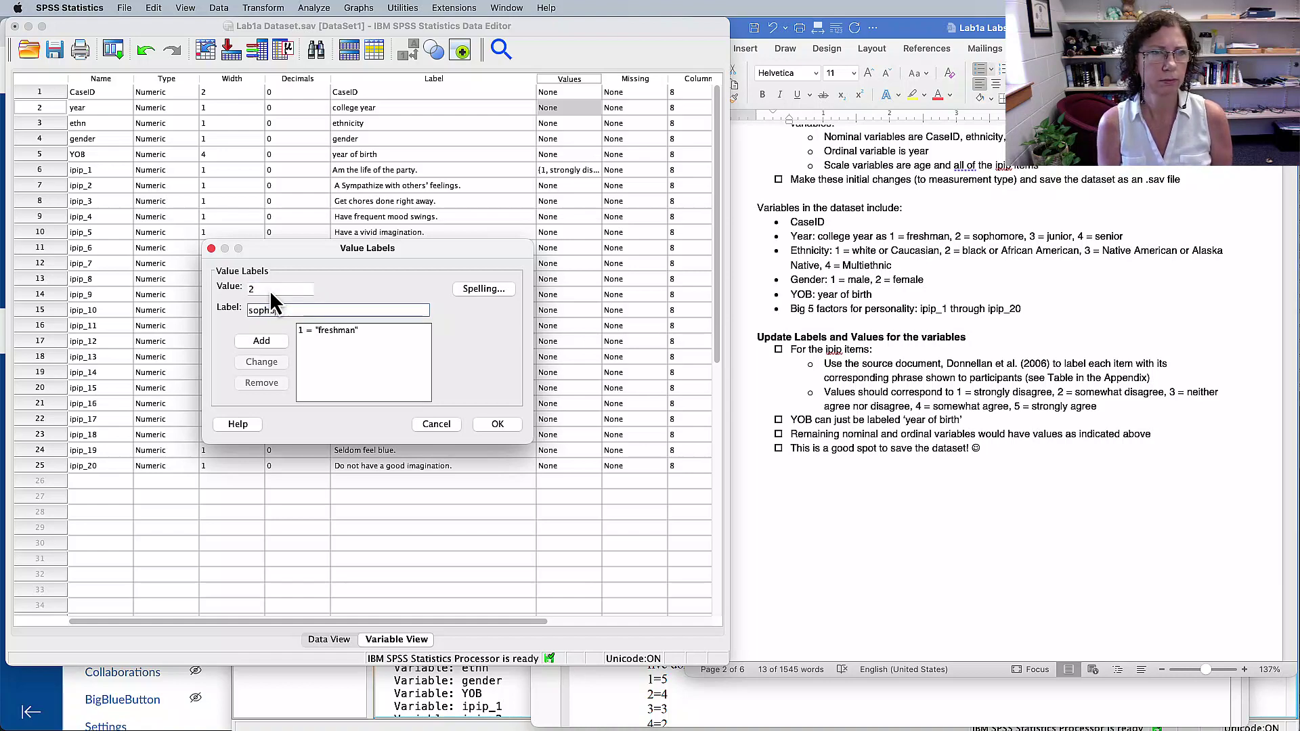
text(phomore)
key(Return)
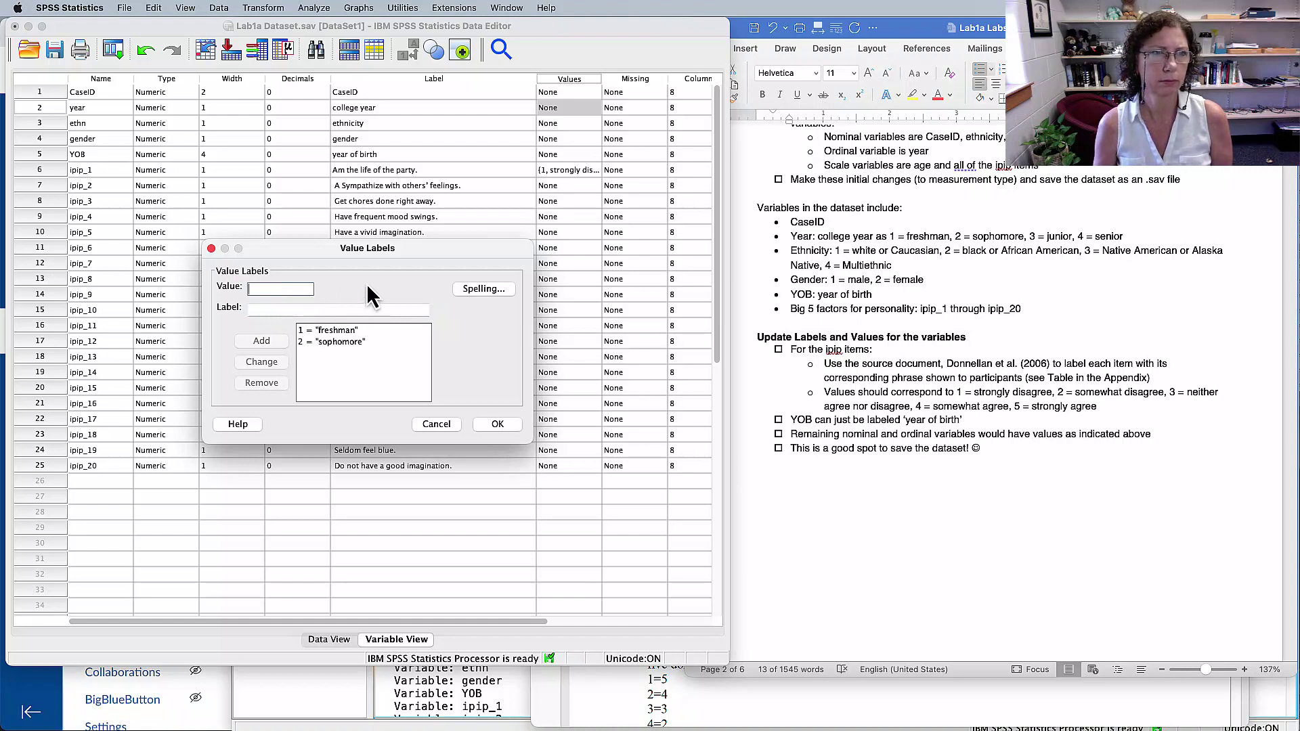
- Add the value label 3 = "junior" for the year variable
text(3)
key(Tab)
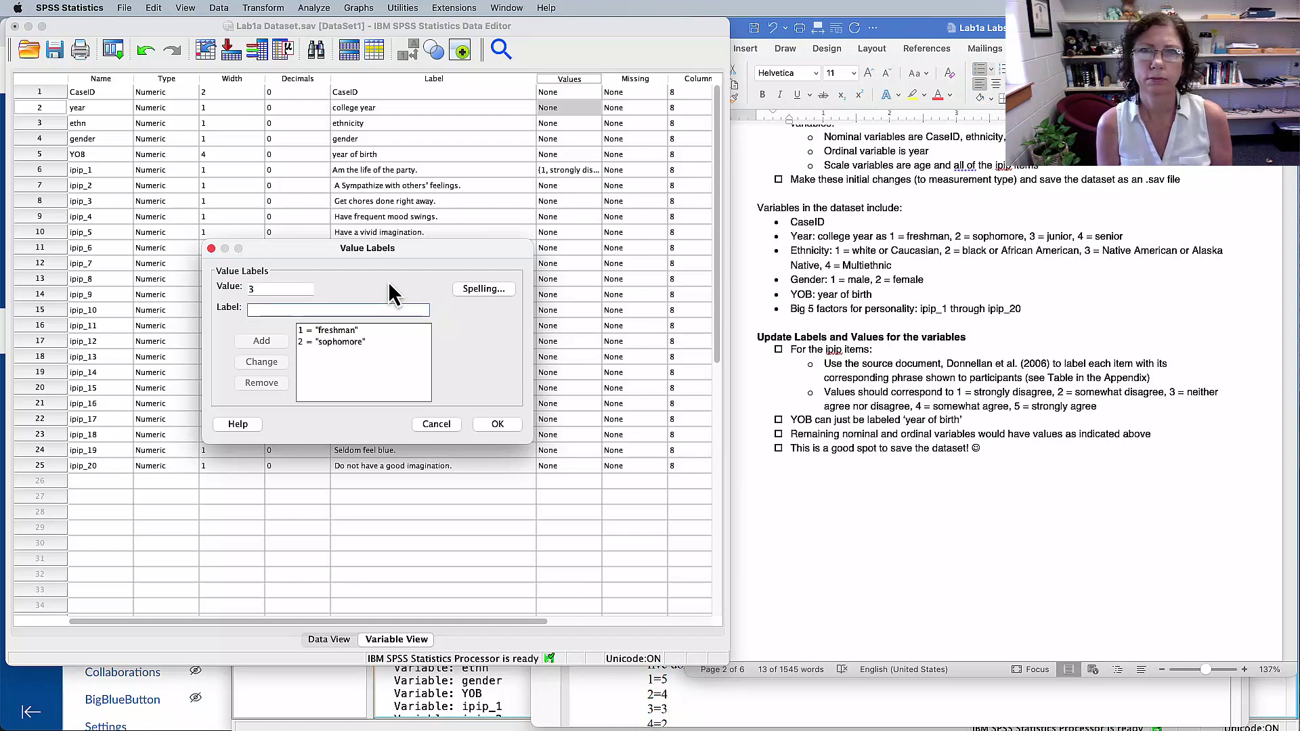
text(junio)
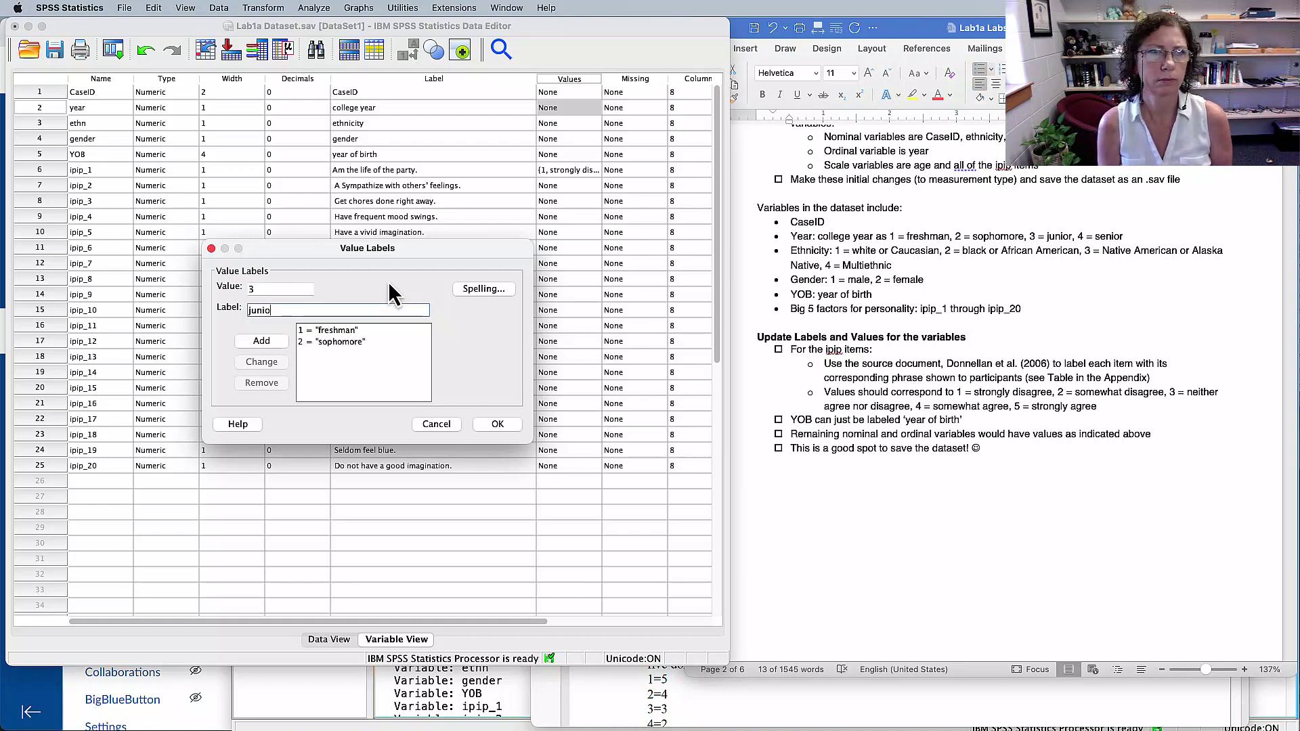
text(r)
key(Return)
- Add the value label 4 = "senior" for the year variable and accept the set of value labels
text(4)
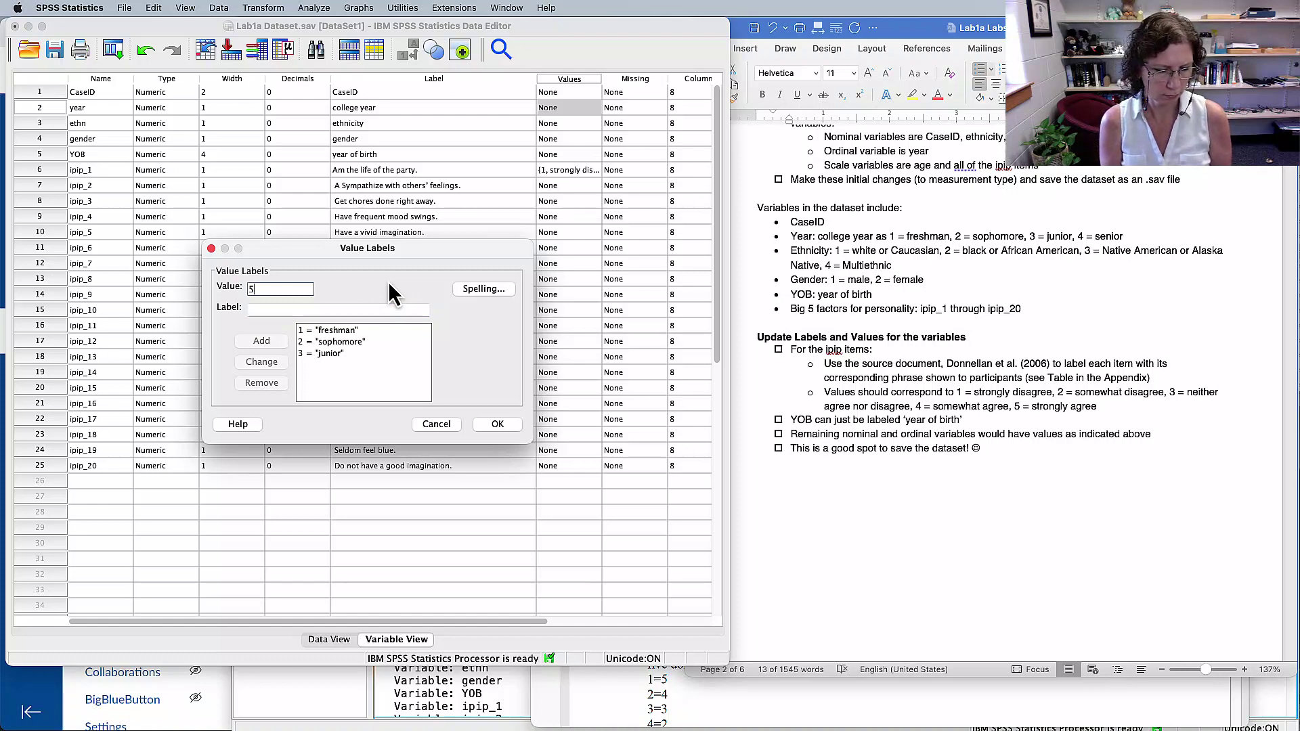
key(Tab)
text(senior)
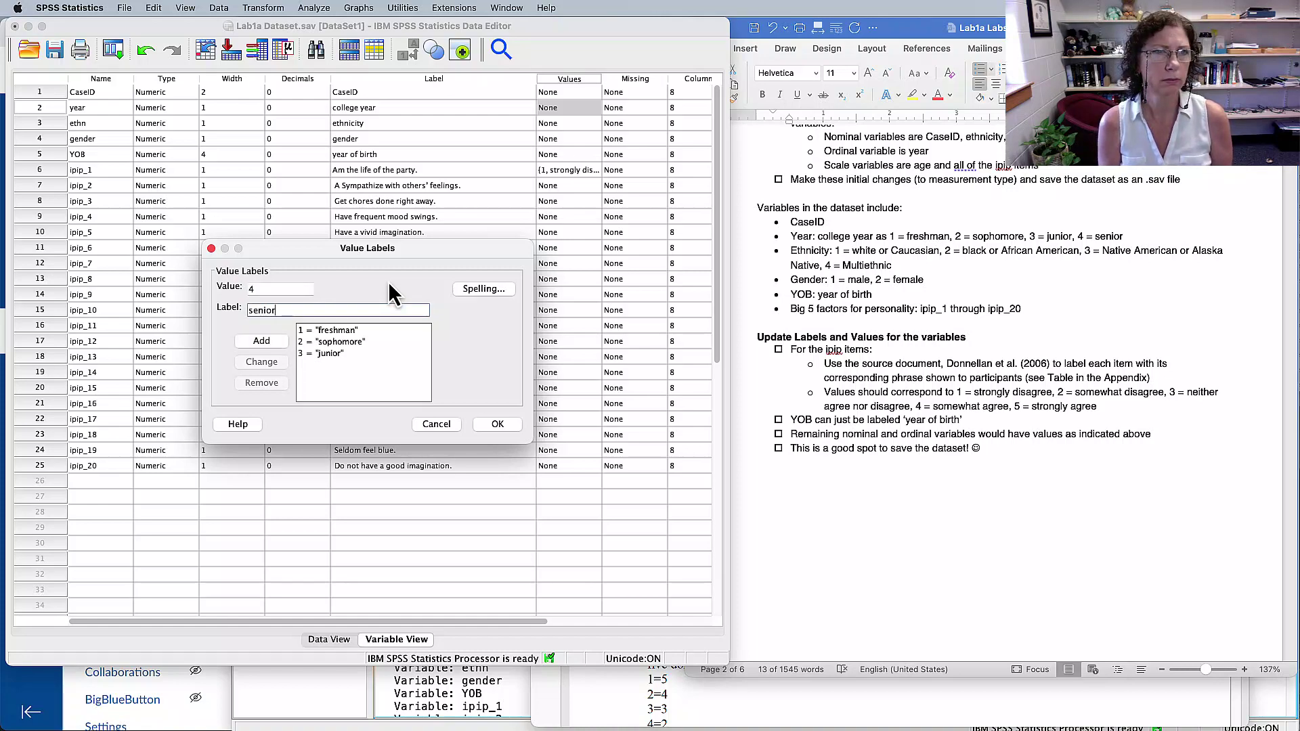
key(Return)
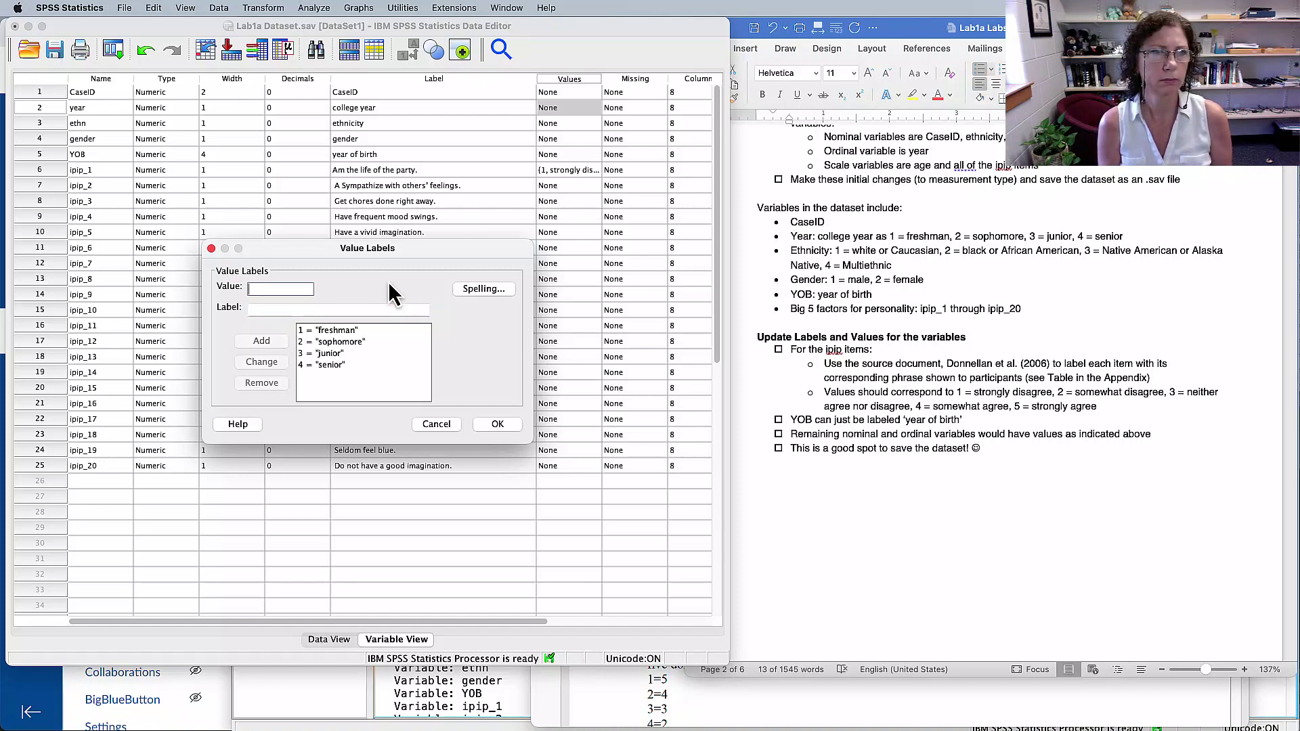
click(498, 424)
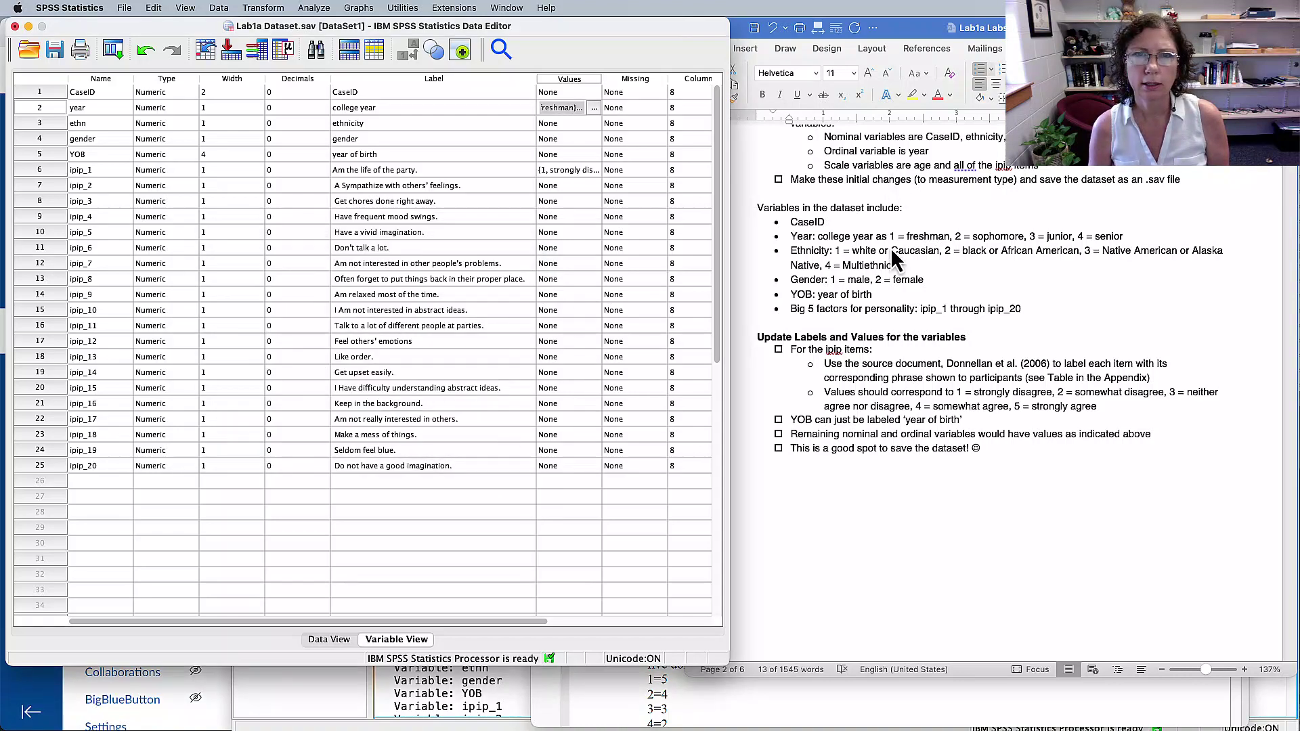
- Highlight the ethnicity coding in the Word labsheet and add the value label 1 = "Caucasian" for ethn in SPSS
click(818, 256)
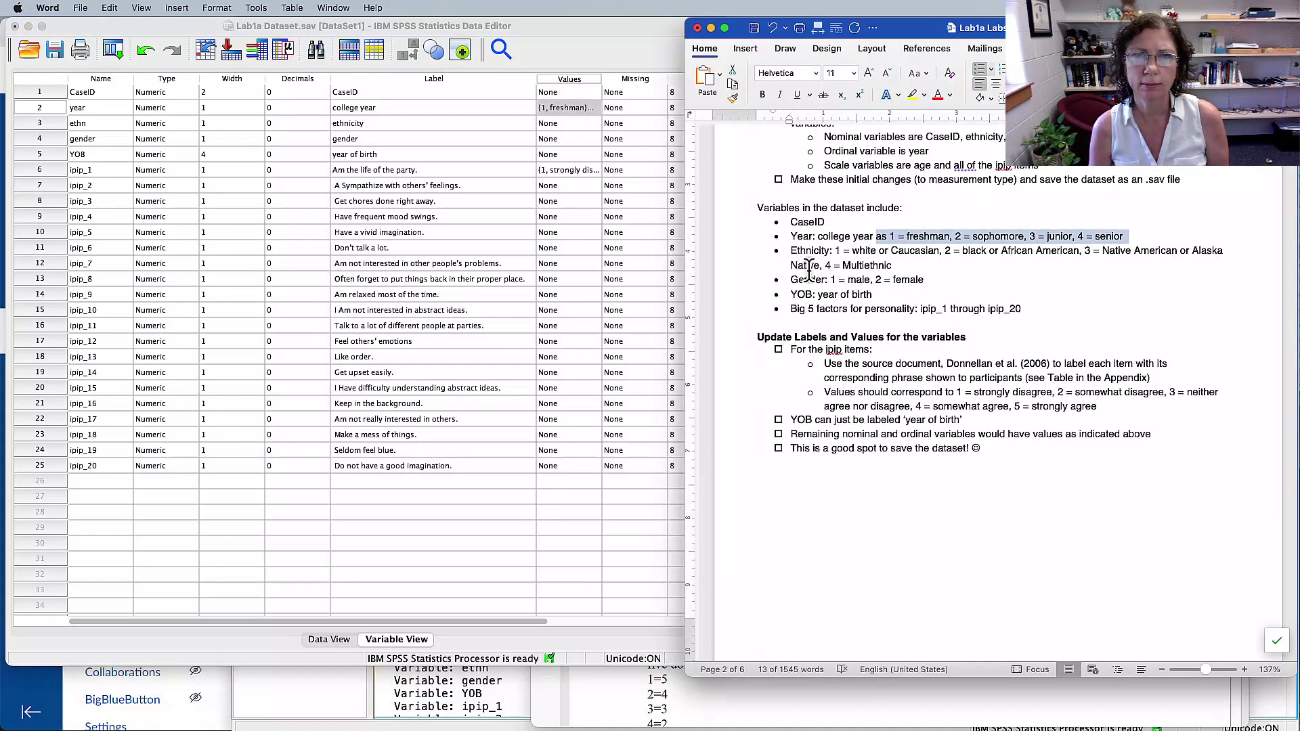
drag(790, 251, 842, 265)
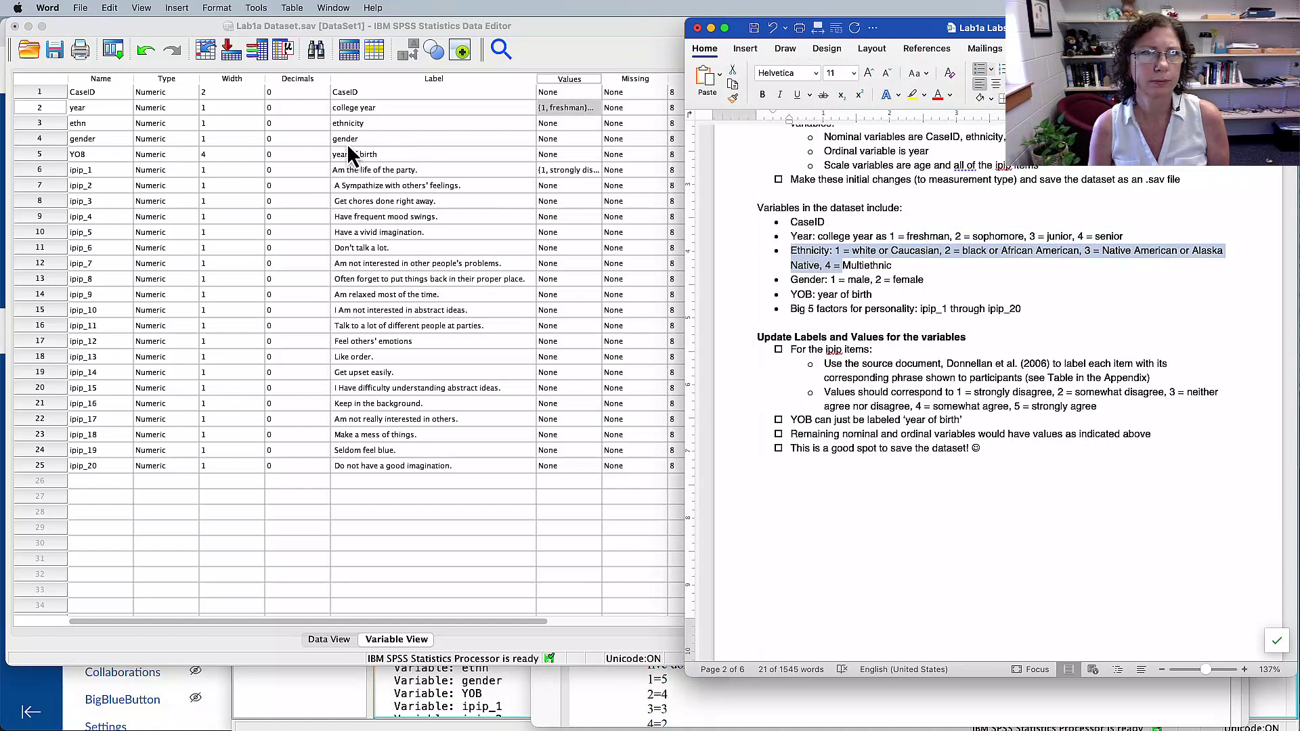
click(583, 123)
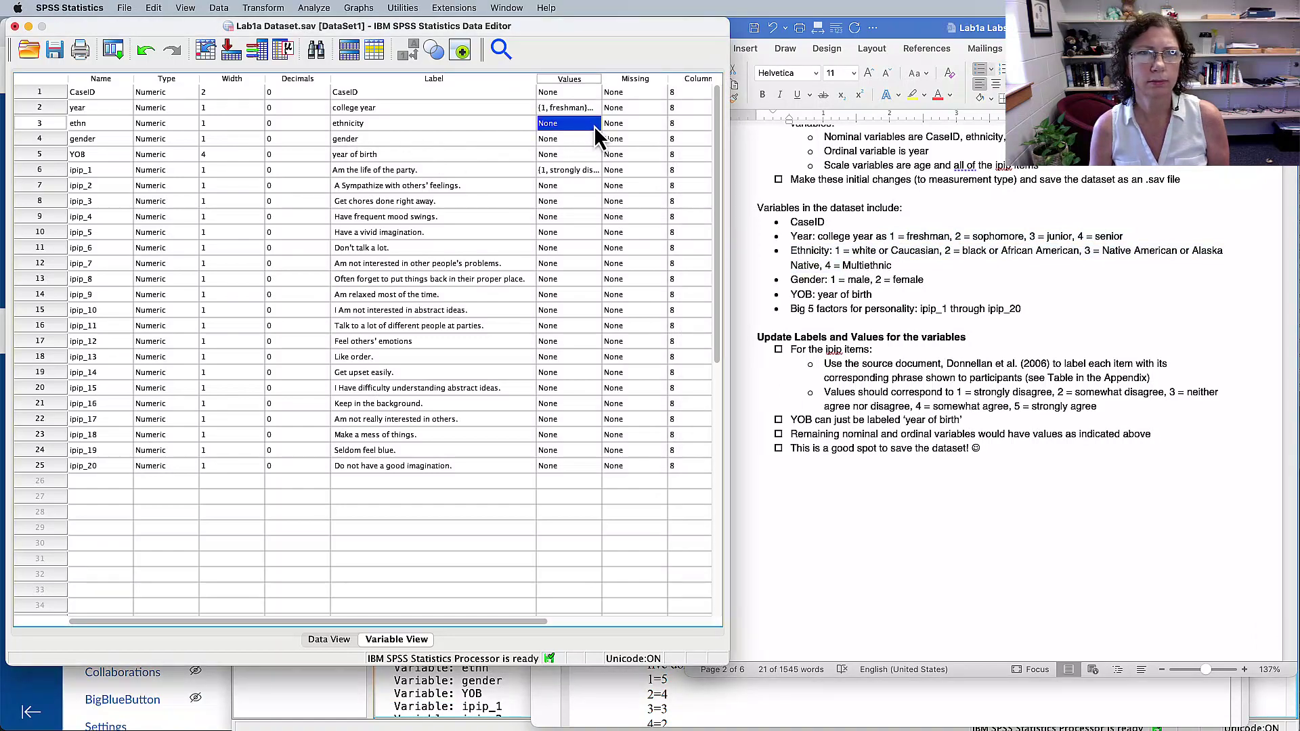
click(596, 126)
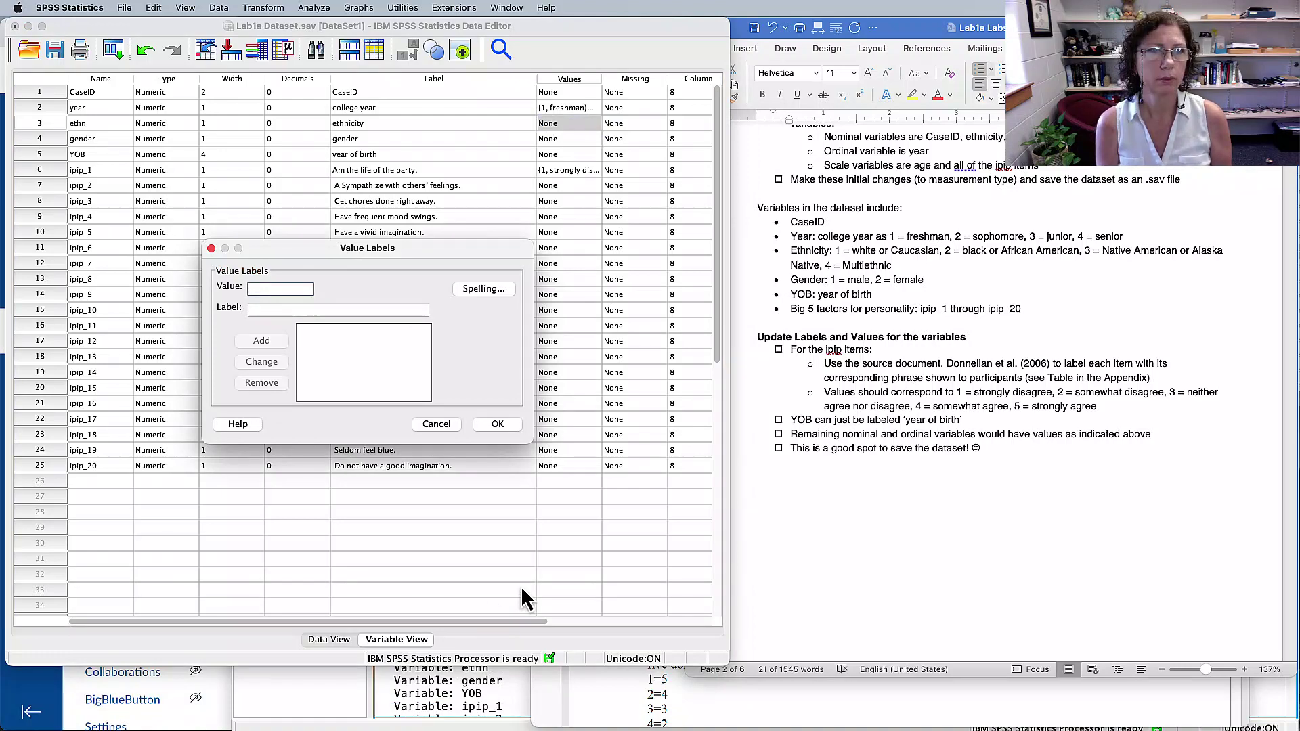
key(Tab)
text(C)
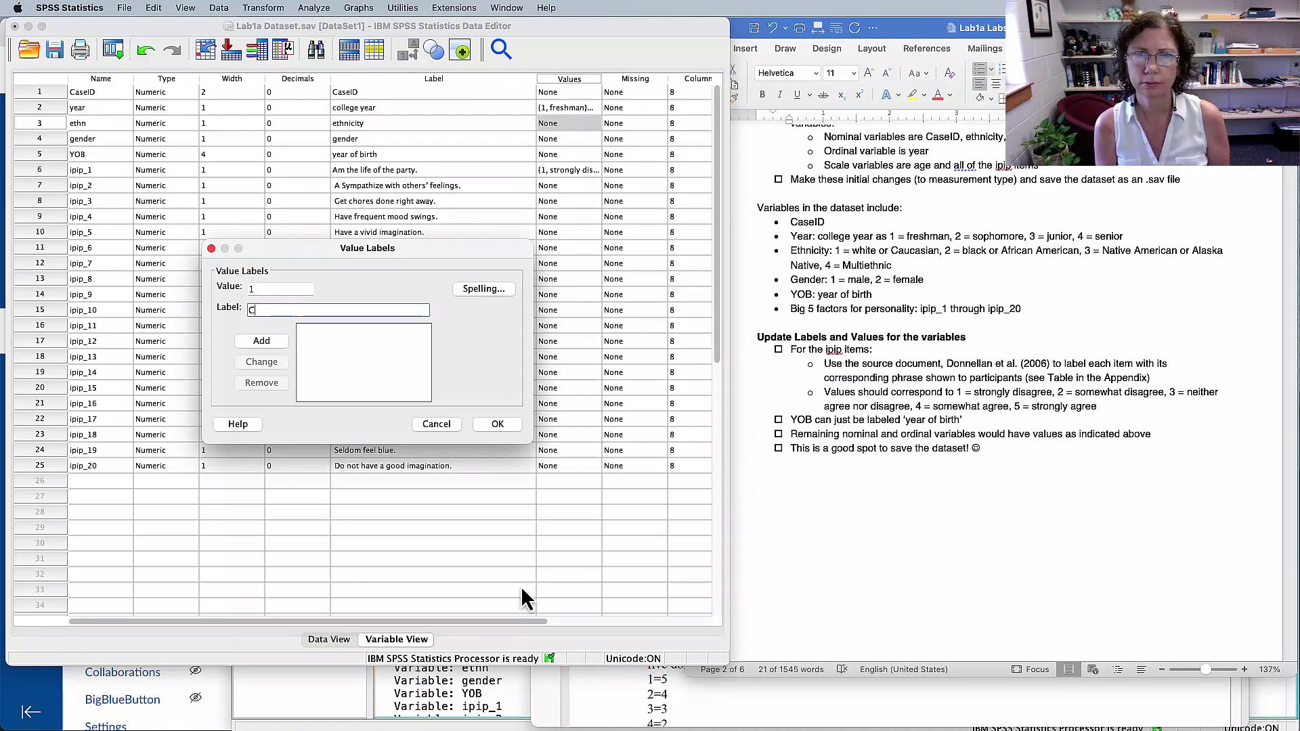
text(aucasian)
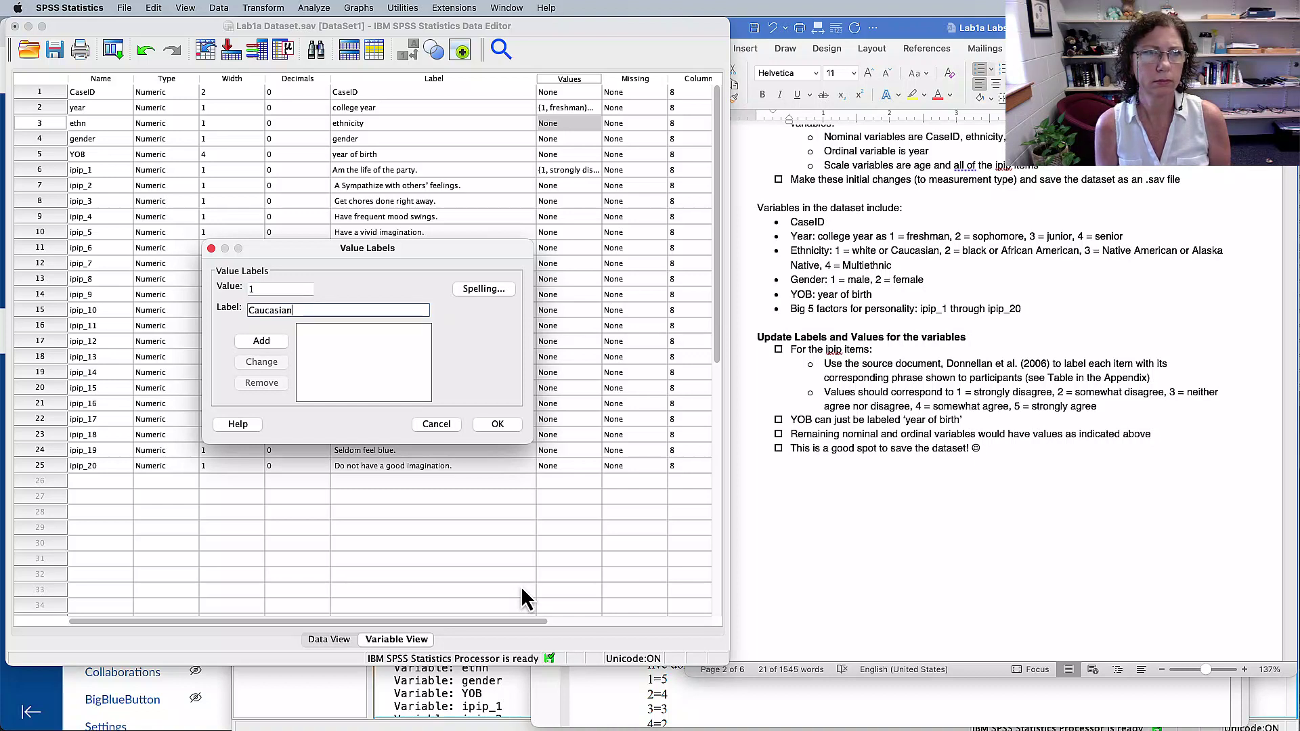
key(Return)
- Add the value label 2 = "African American" for the ethn variable
text(2)
key(Tab)
text(A)
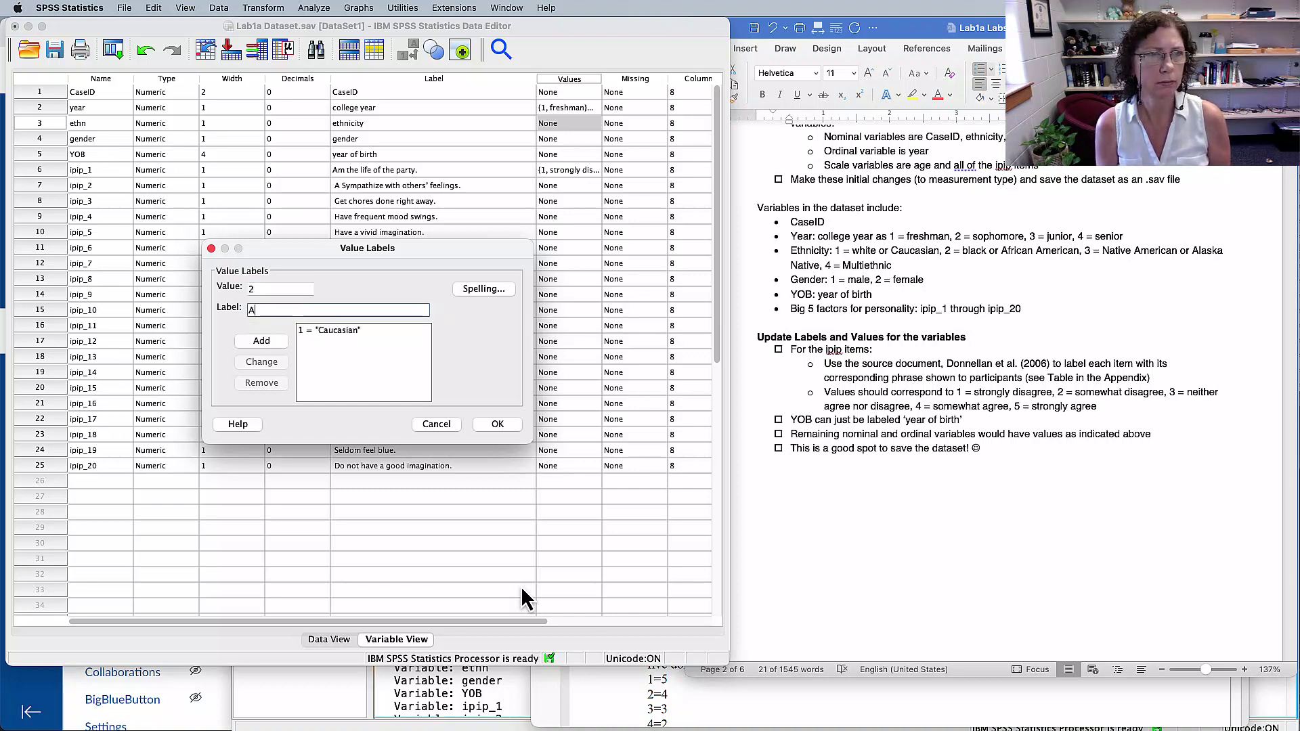
text(frican American)
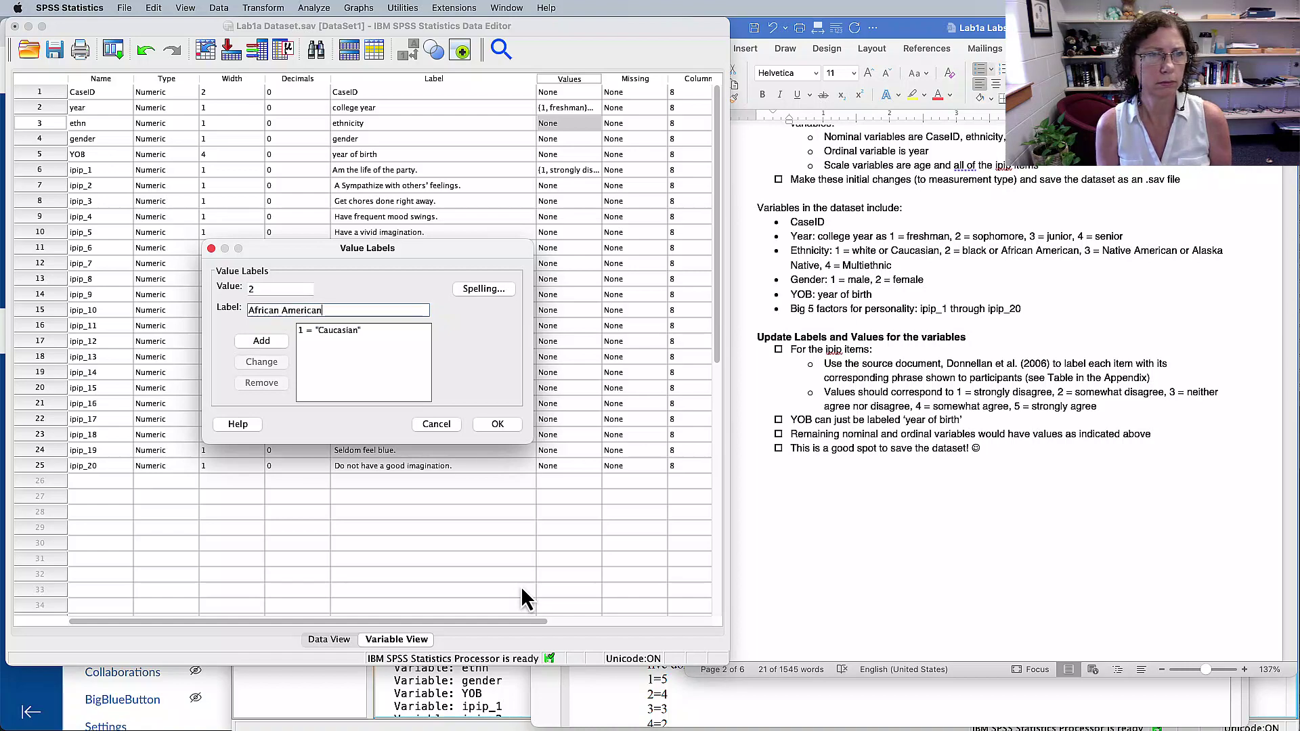
key(Return)
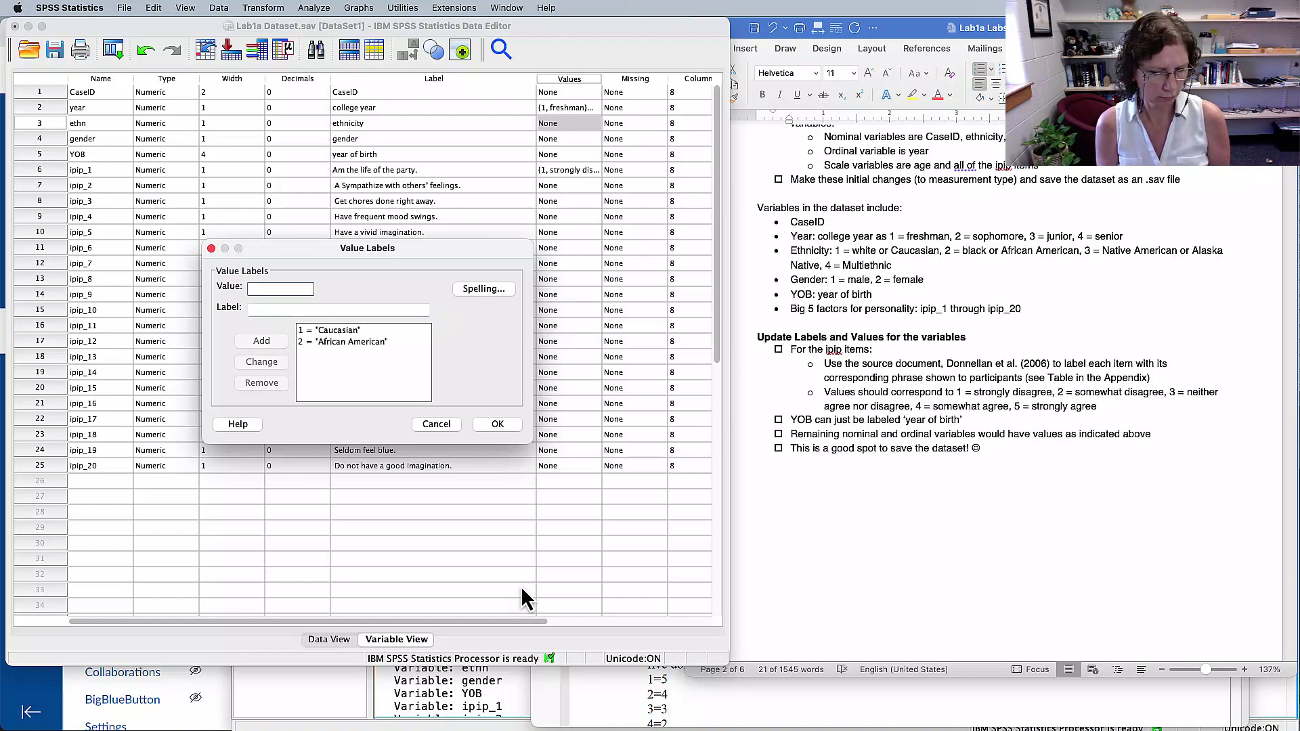
- Add the value label 3 = "Native American" for the ethn variable
text(3)
key(Tab)
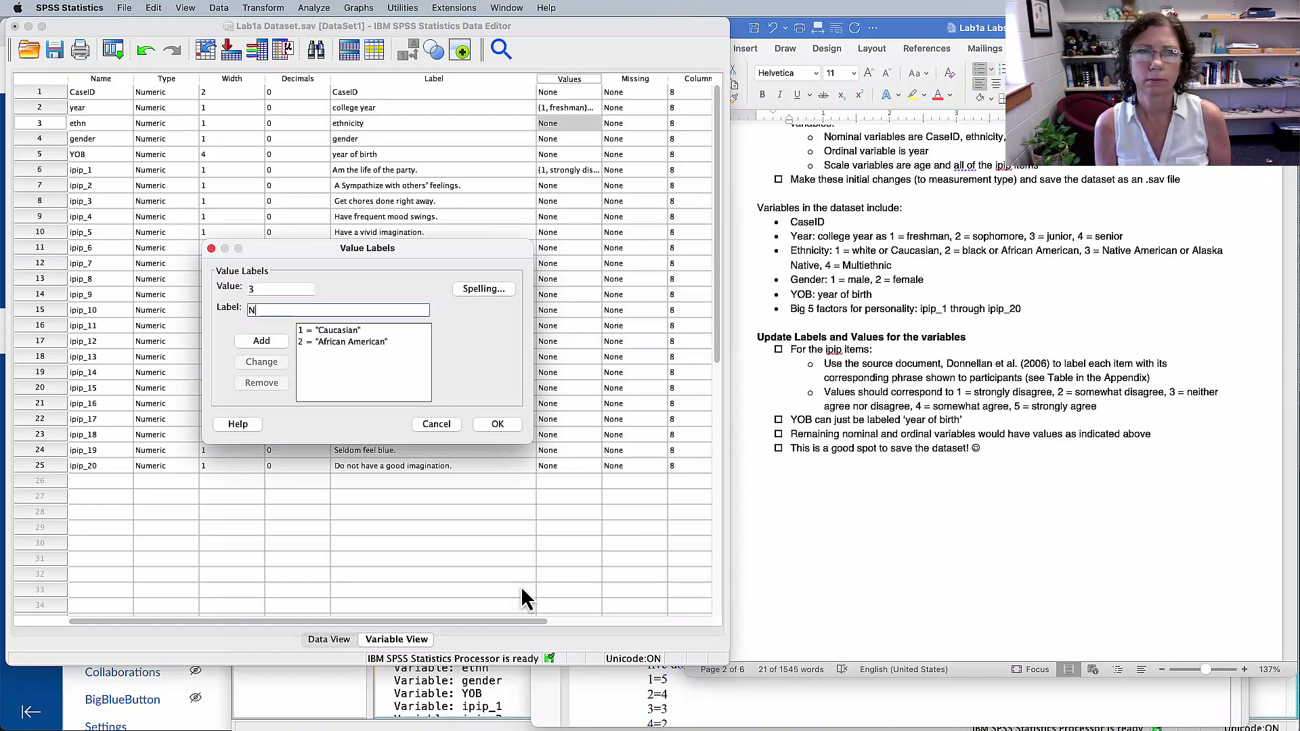
text(Native American)
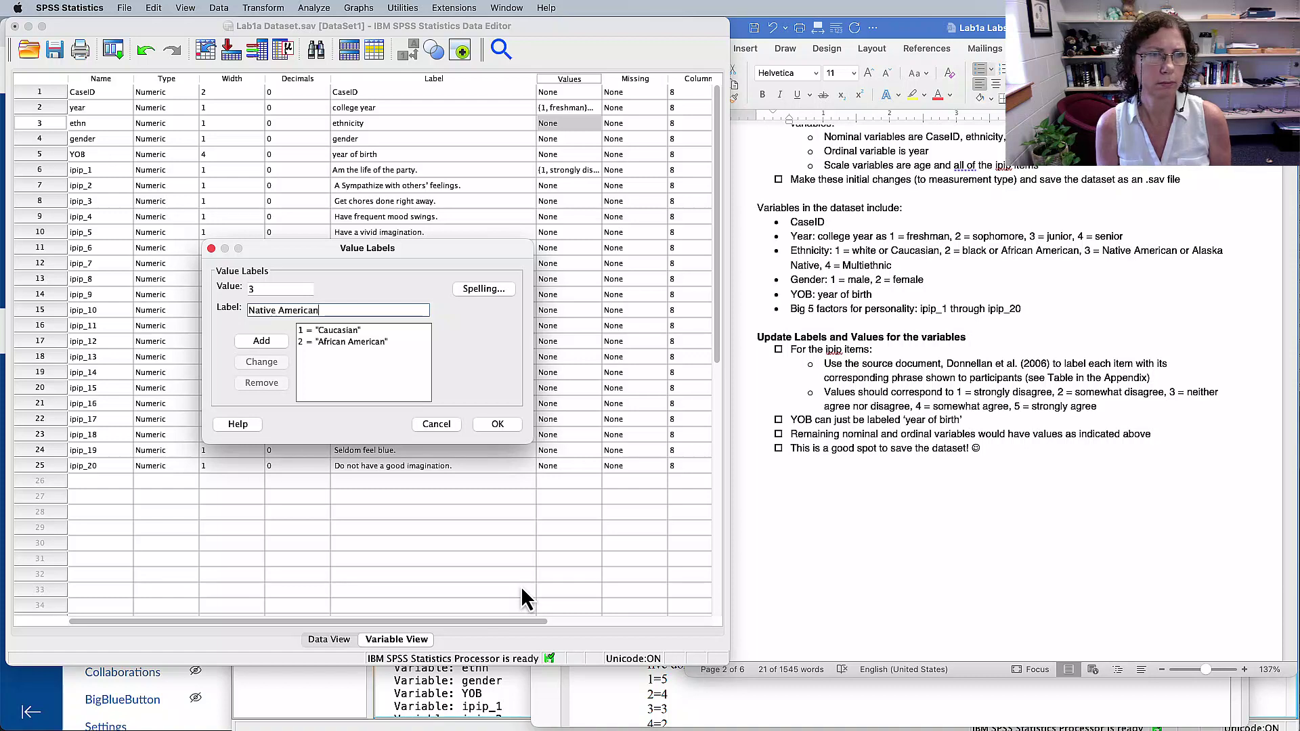
key(Return)
- Add the value label 4 = "Multiethnic" for the ethn variable and accept the set of value labels
text(4)
key(Tab)
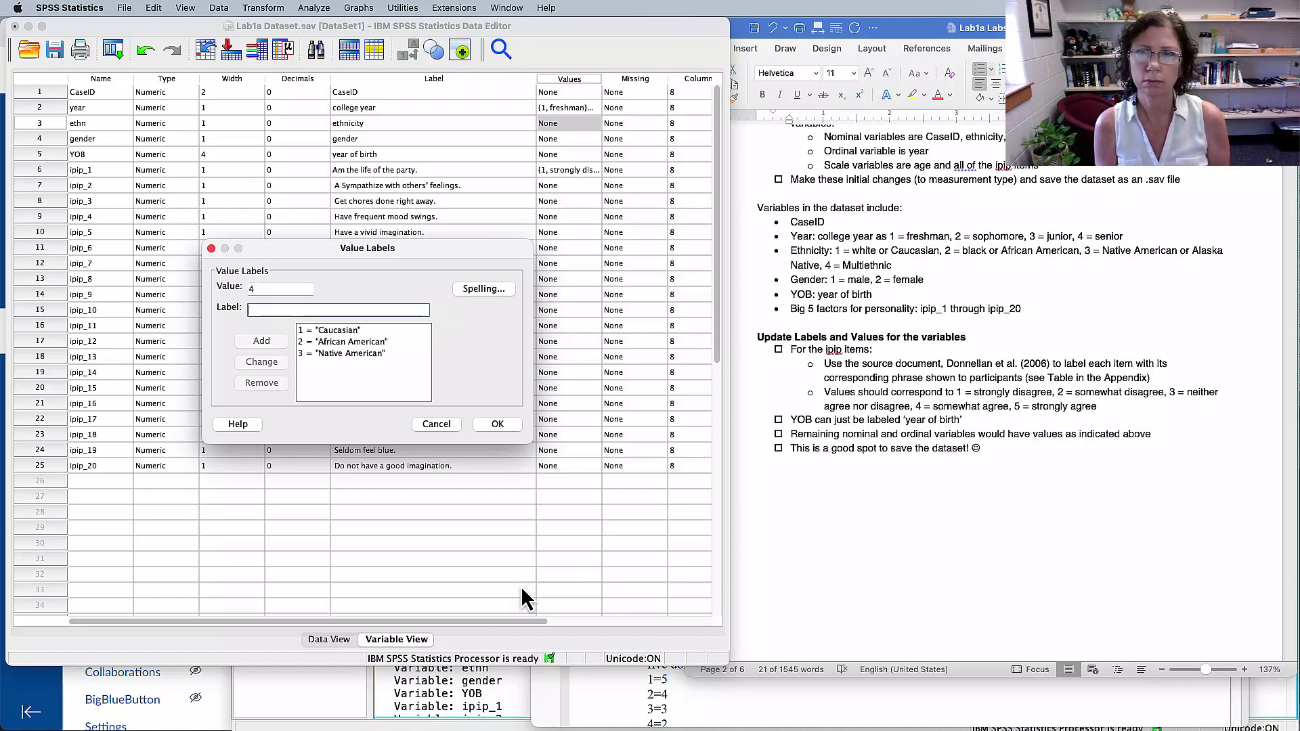
text(Mul)
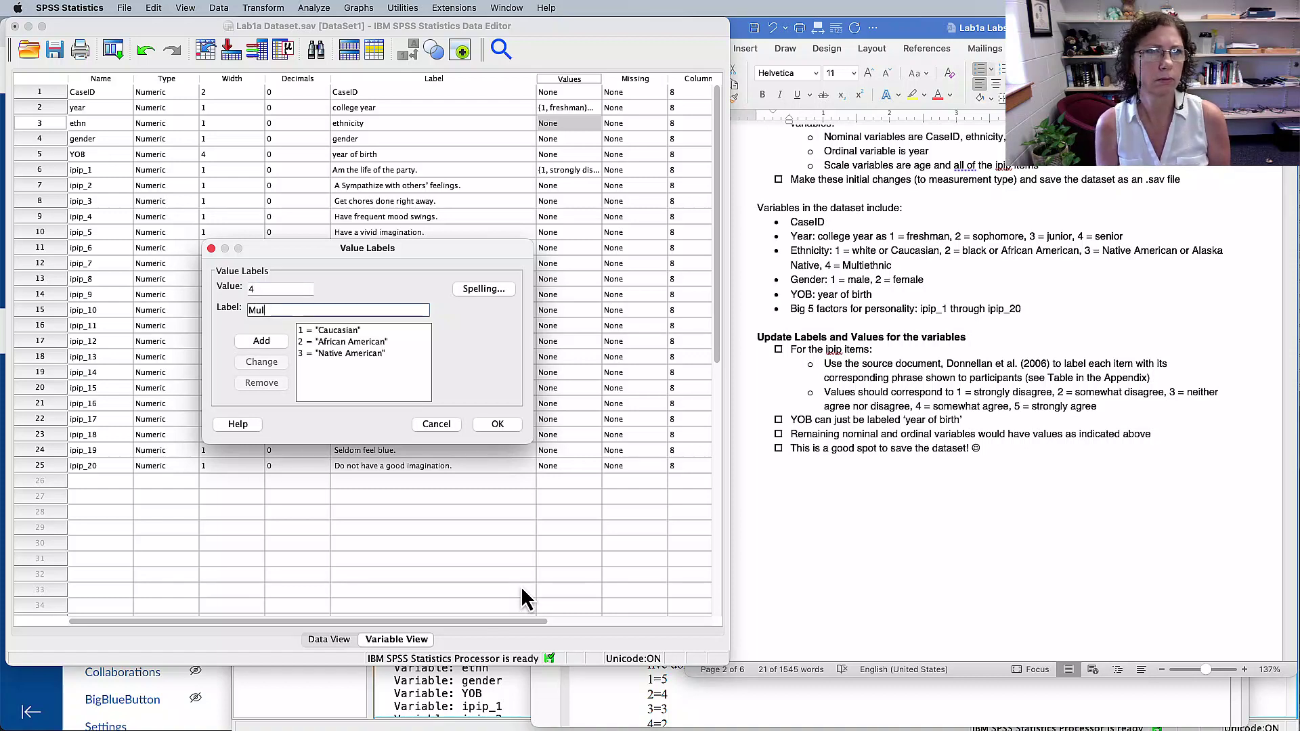
text(tiethnic)
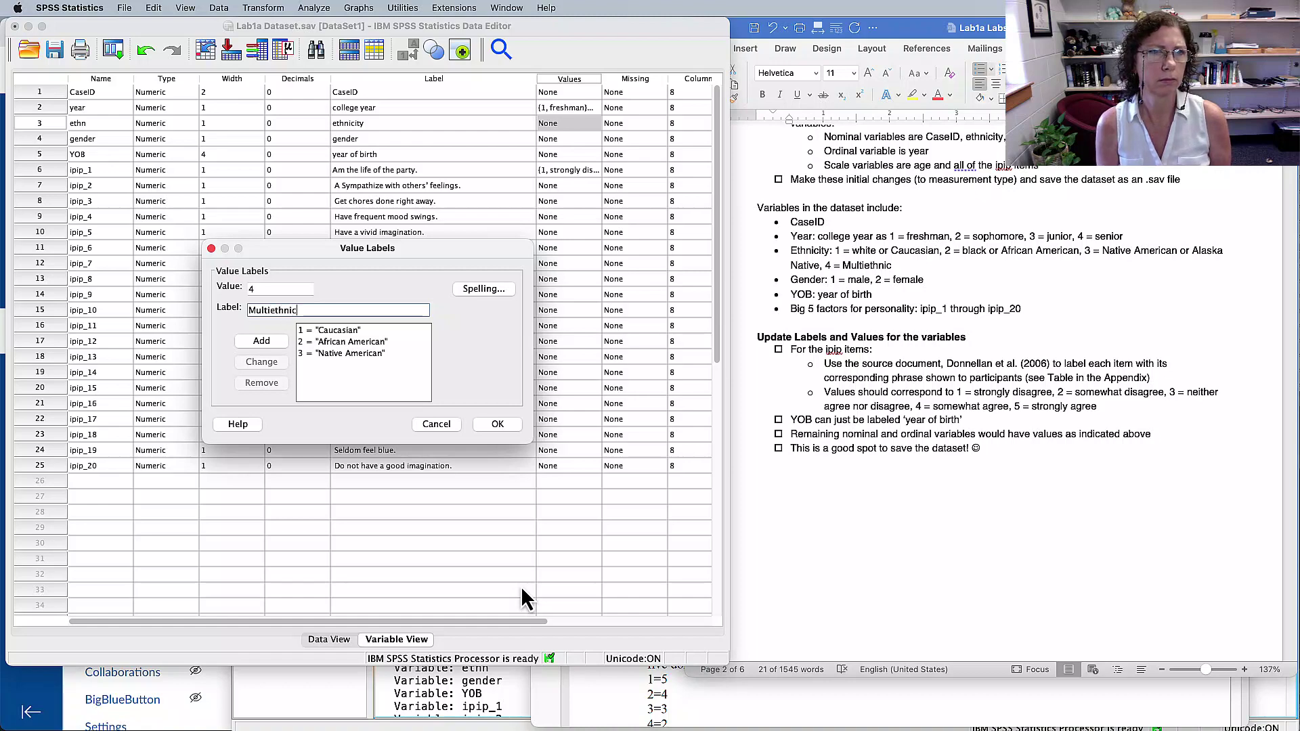
key(Return)
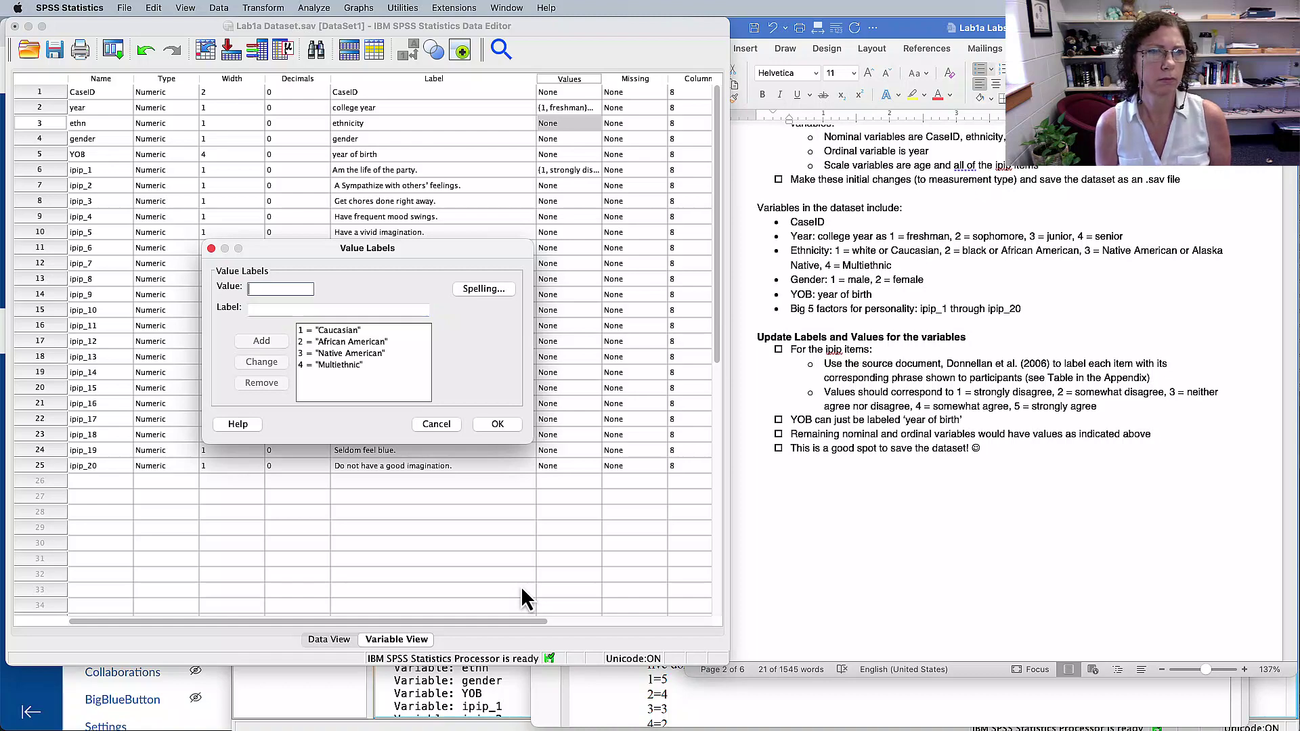
click(490, 425)
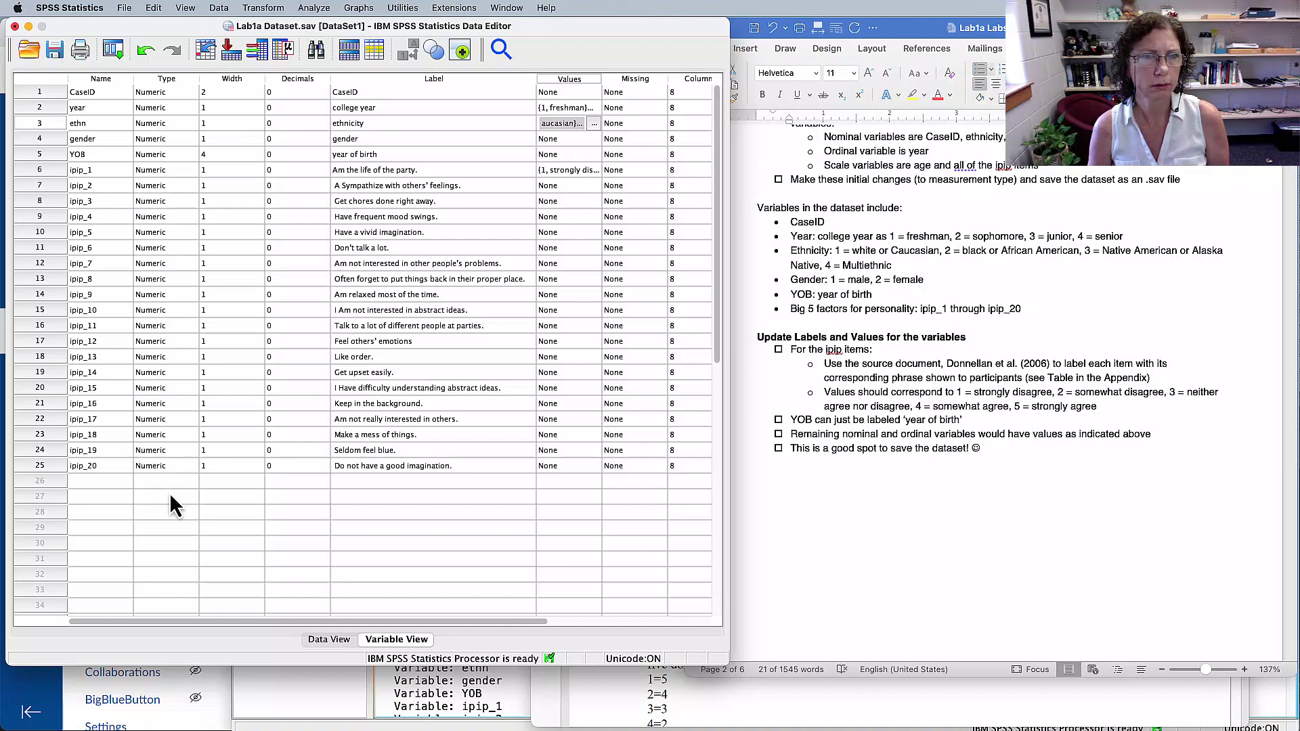
- Highlight the gender coding in the Word labsheet and add the value label 1 = "male" for gender in SPSS
click(923, 474)
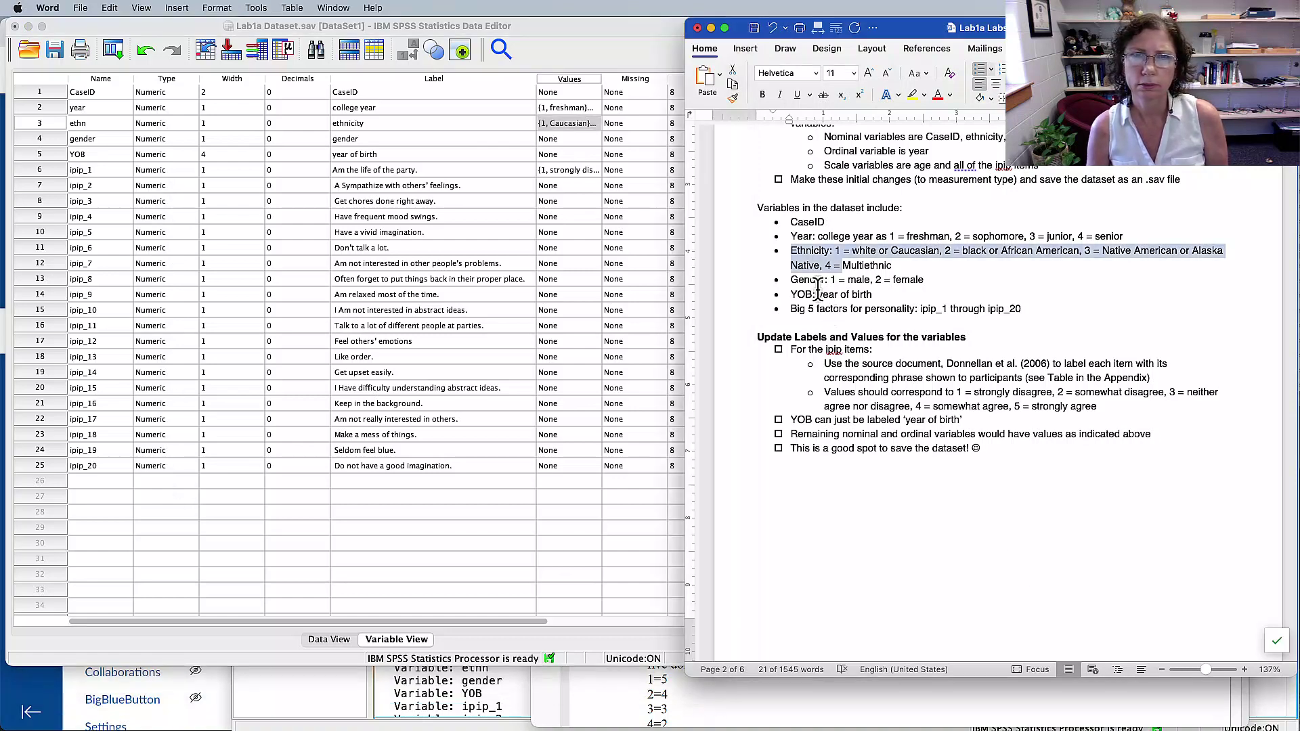
drag(791, 280, 883, 280)
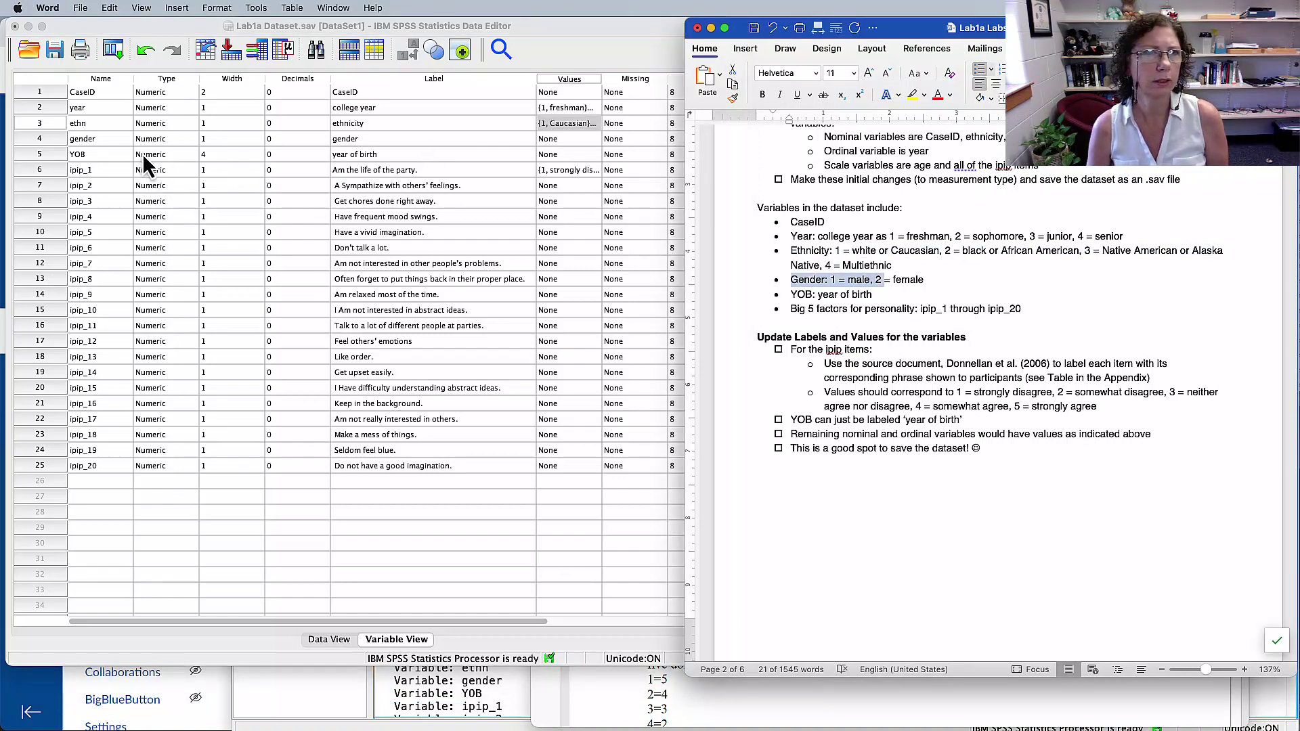
click(591, 141)
click(593, 140)
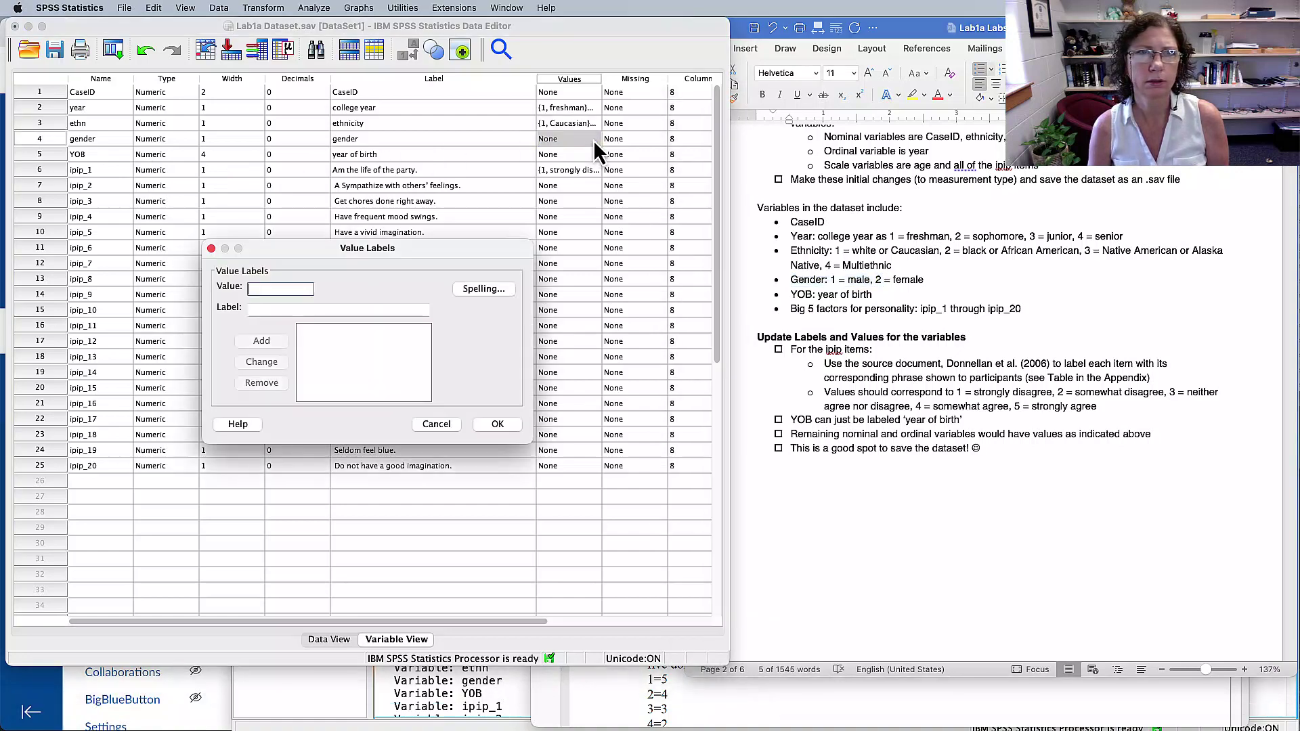
text(1)
key(Tab)
text(m)
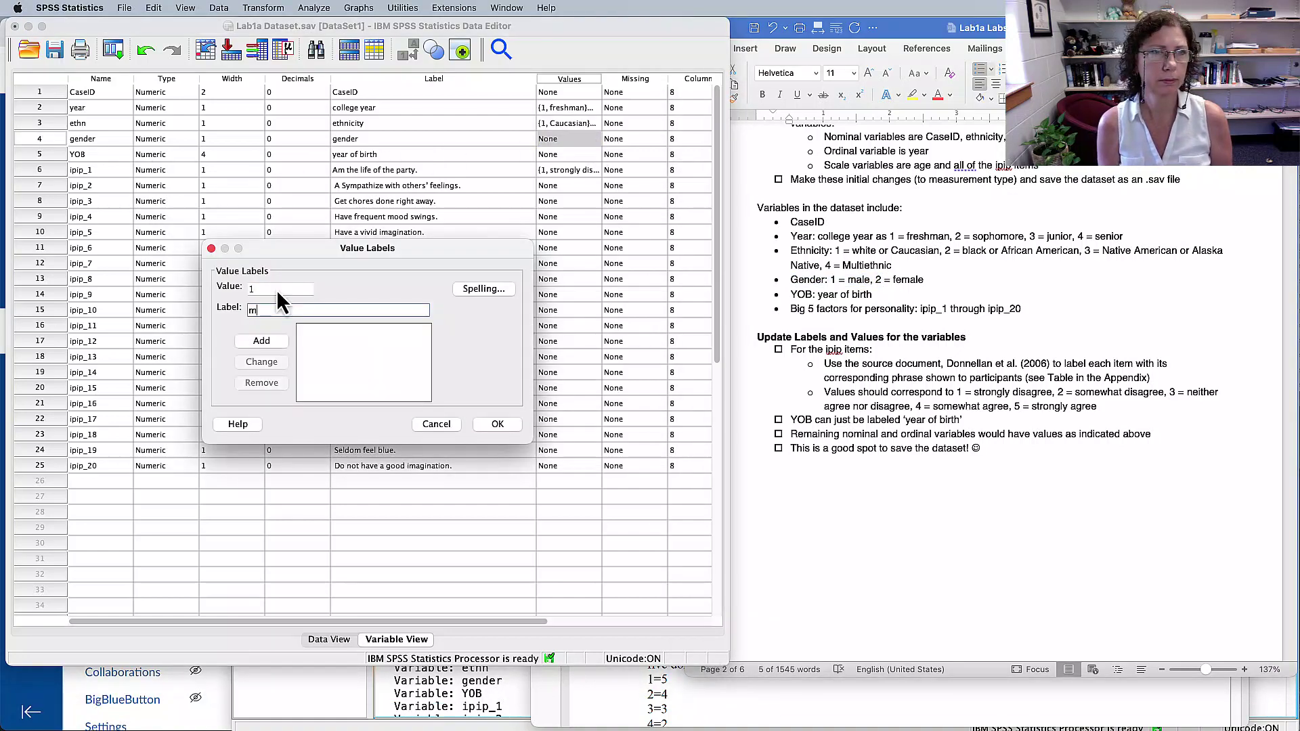
text(ale)
key(Return)
- Add the value label 2 = "female" for the gender variable
text(2)
key(Tab)
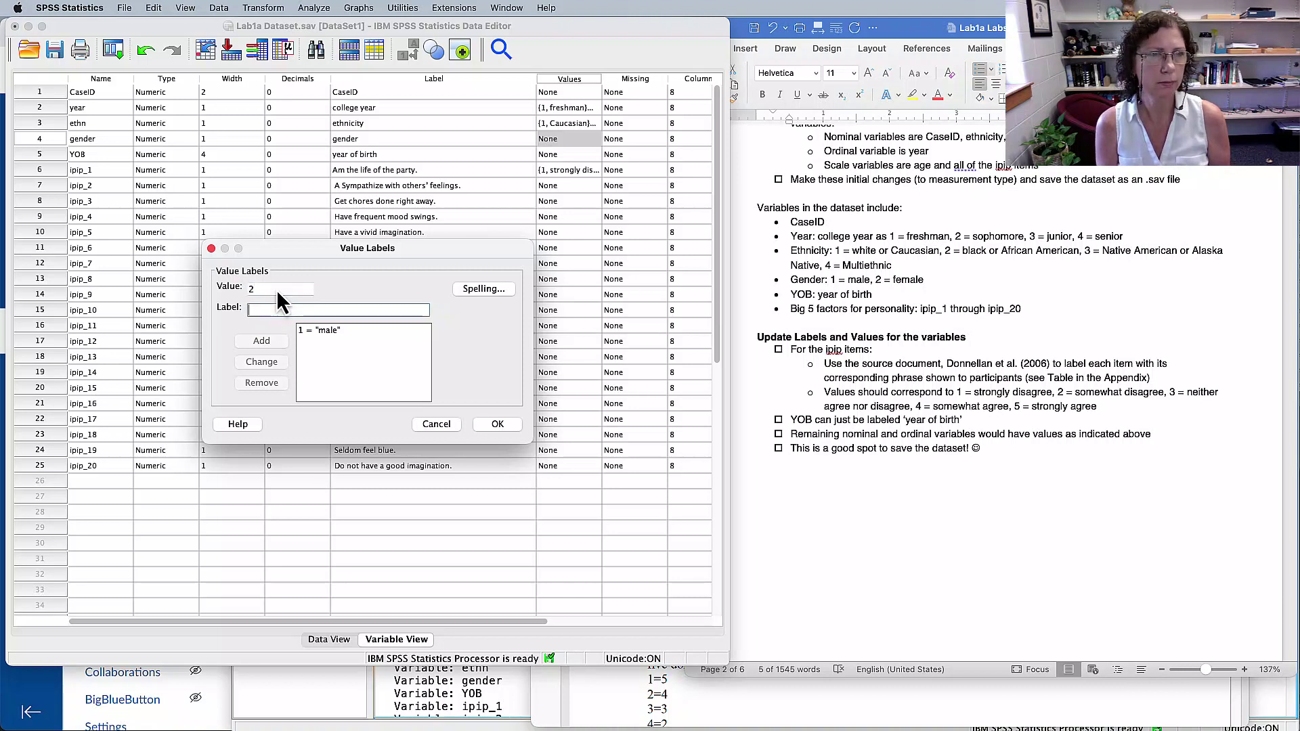
text(female)
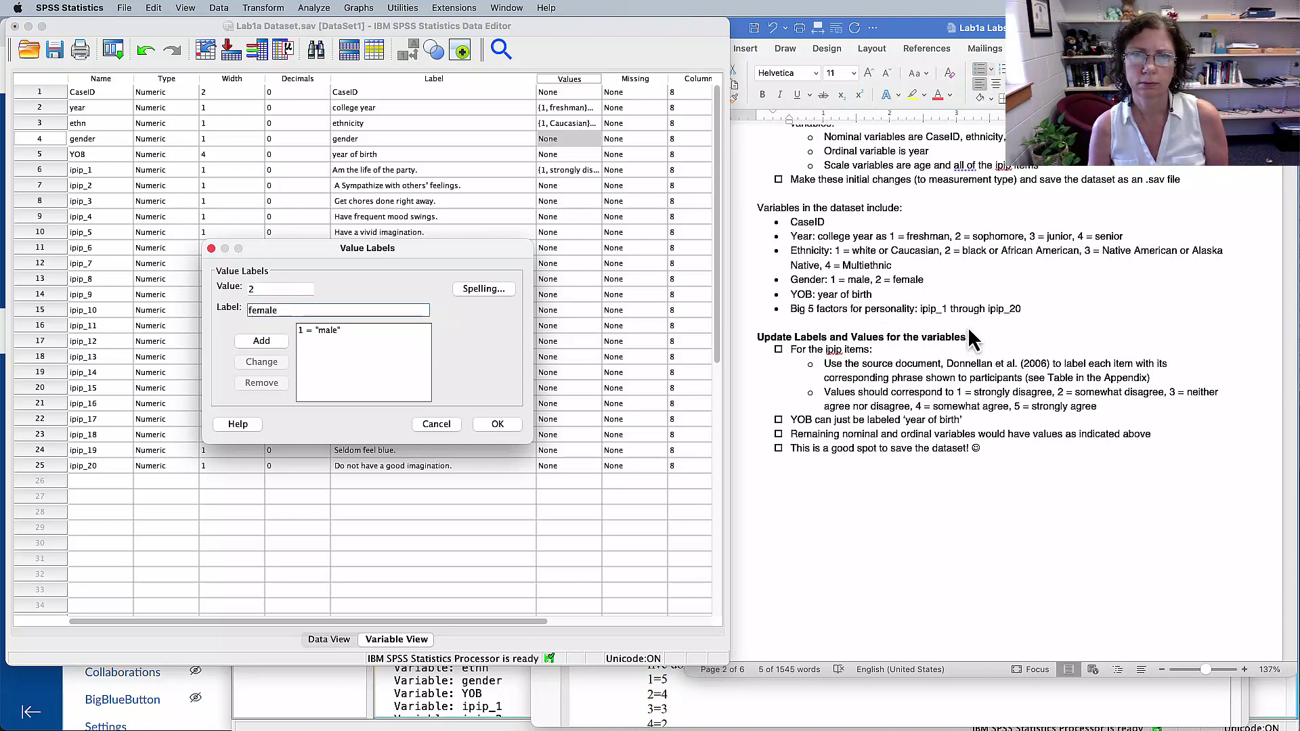
click(263, 341)
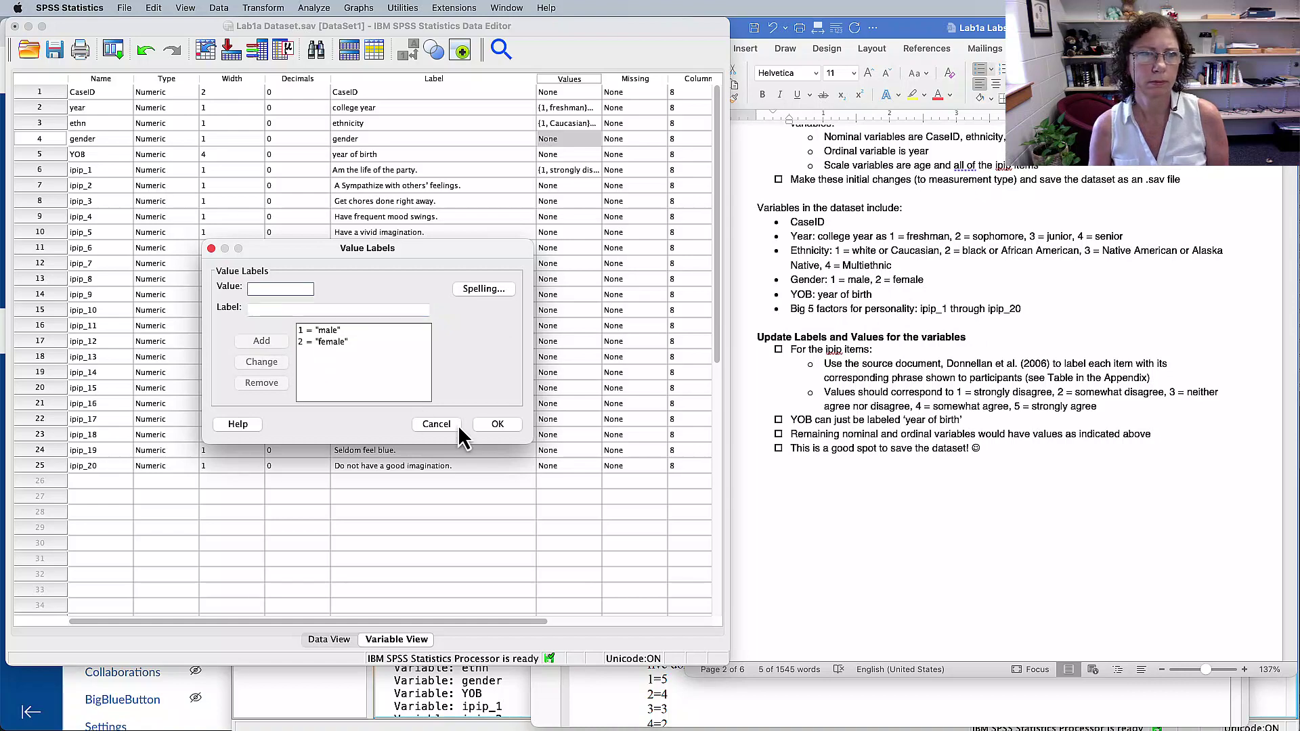
- Accept the gender value labels, highlight the labsheet's save reminder in Word, and save the dataset in SPSS
click(496, 424)
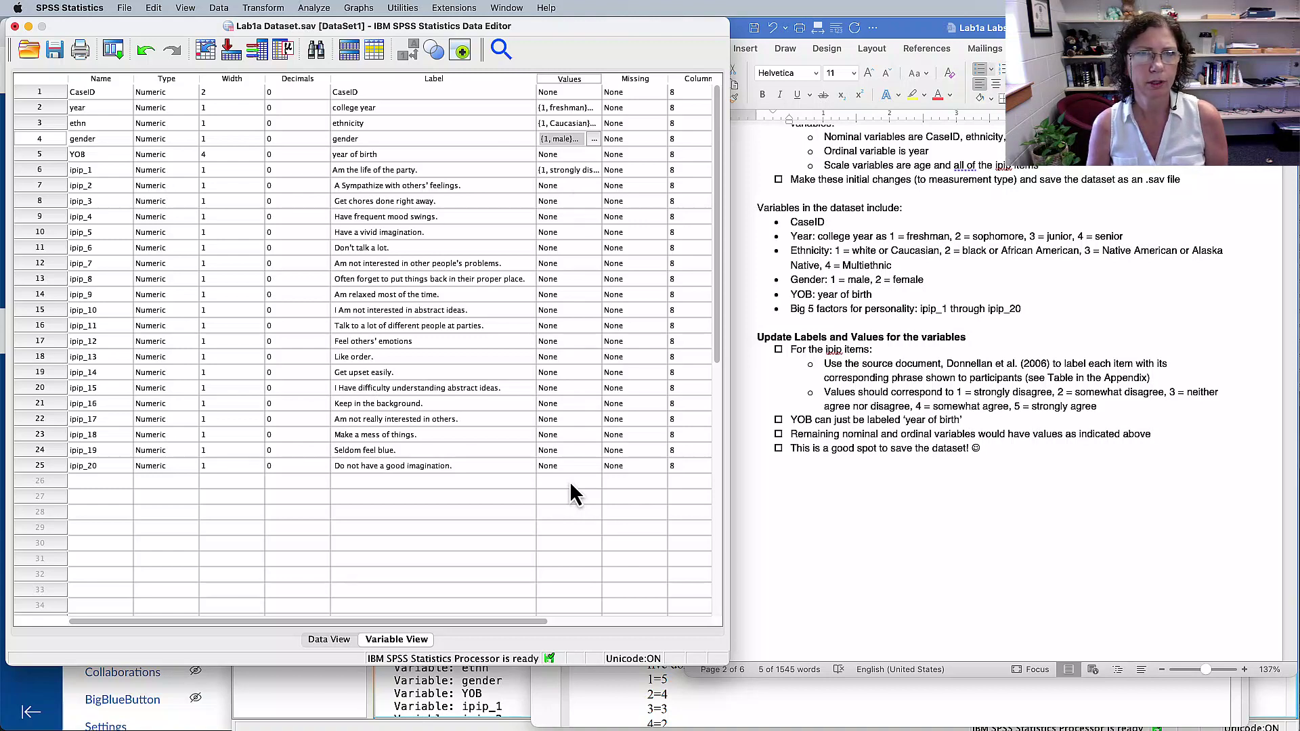
click(961, 461)
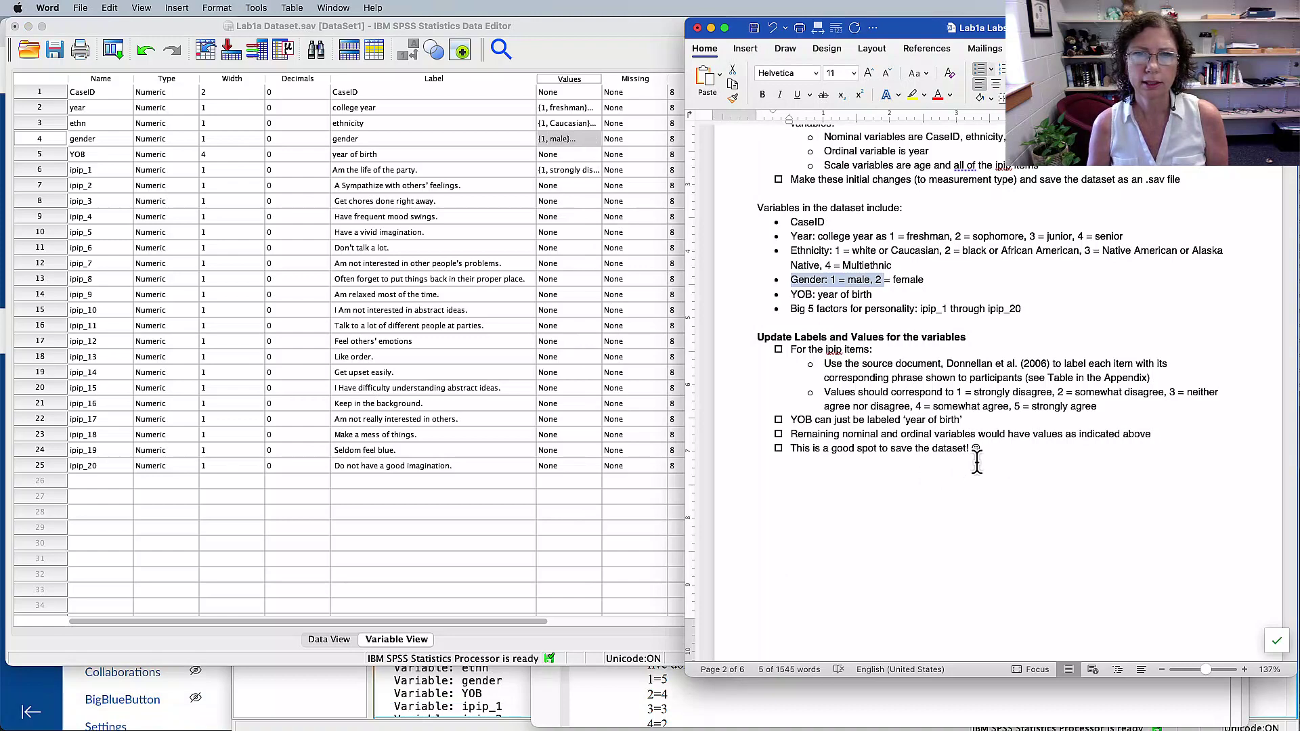
drag(981, 448, 728, 450)
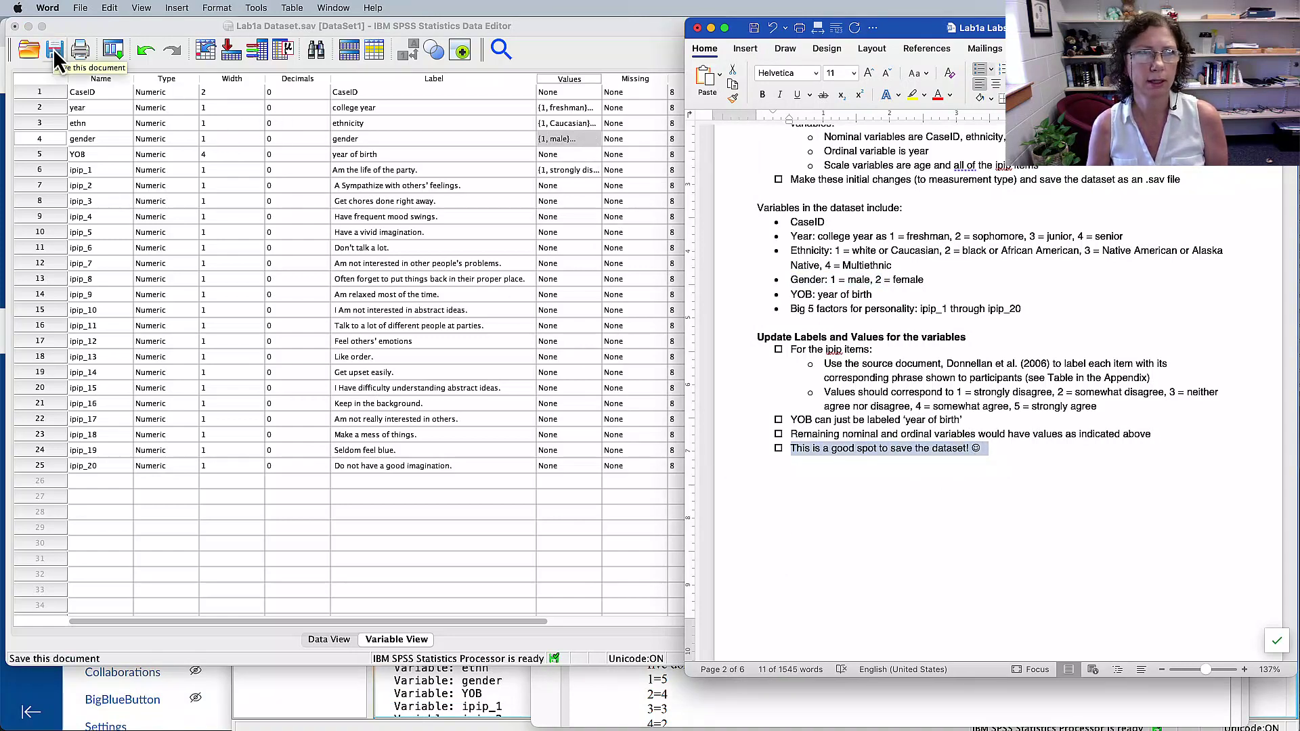
click(52, 48)
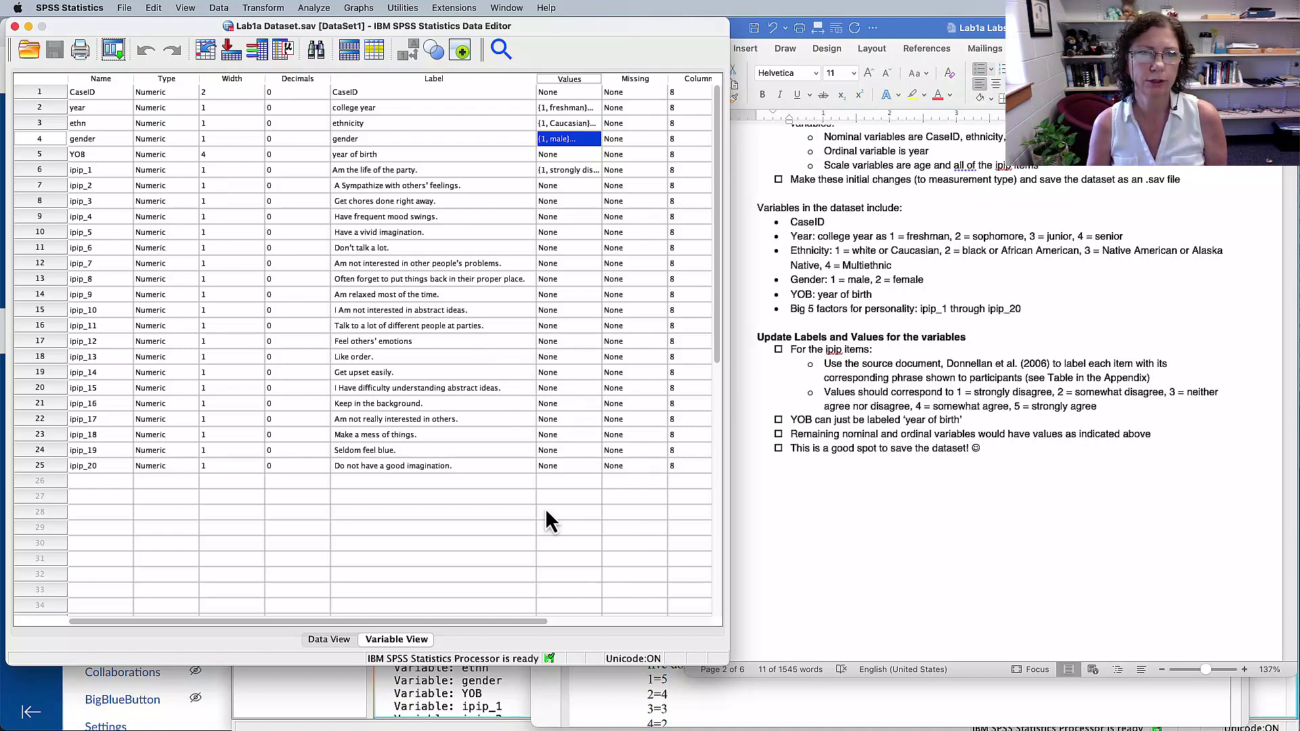
- Review the Task 2 labsheet instructions for computing age from YOB, checking the YOB variable in SPSS
scroll(925, 497, down, 10)
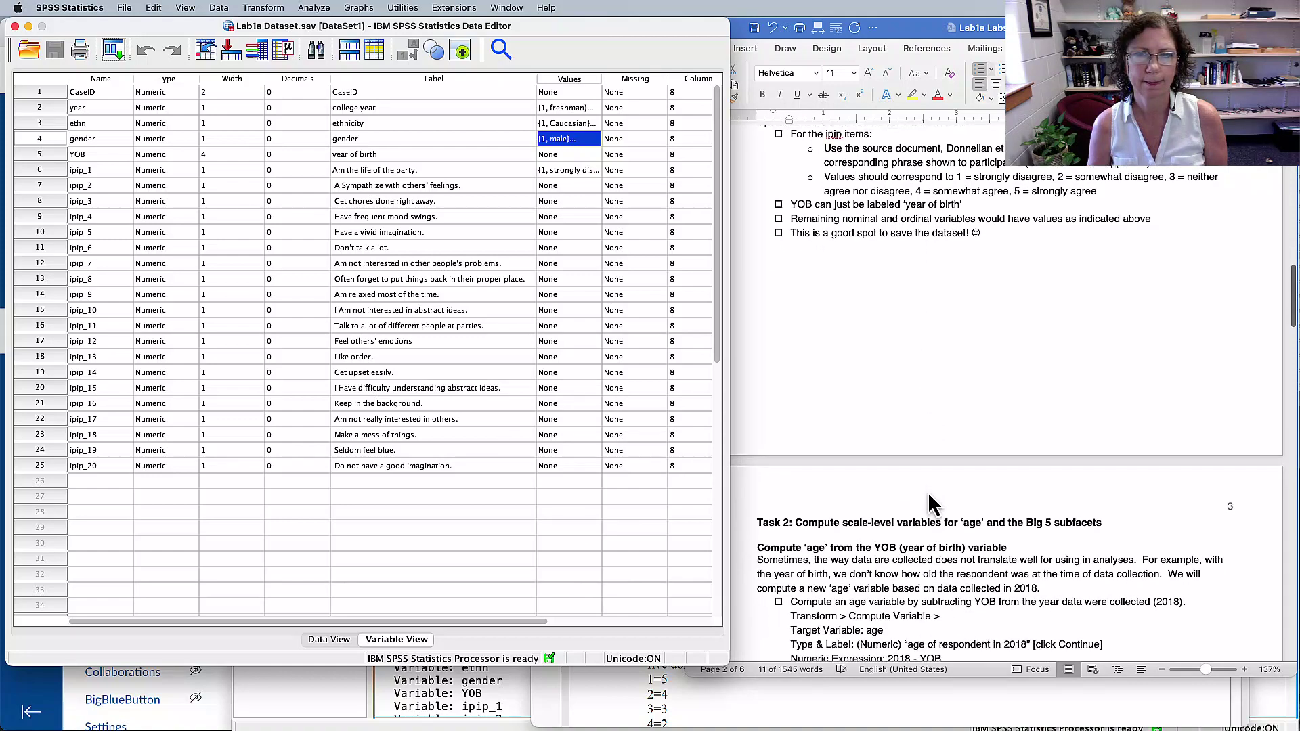
scroll(929, 494, down, 2)
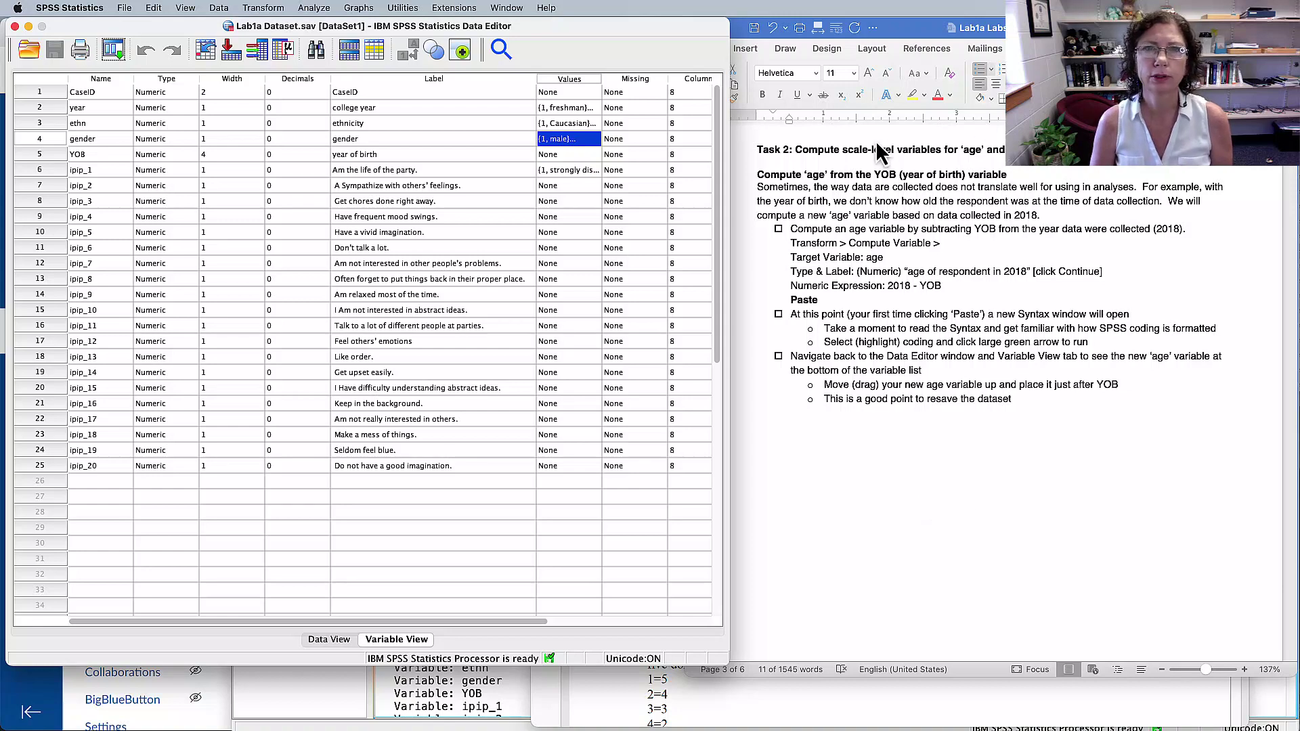
click(855, 161)
drag(981, 151, 862, 161)
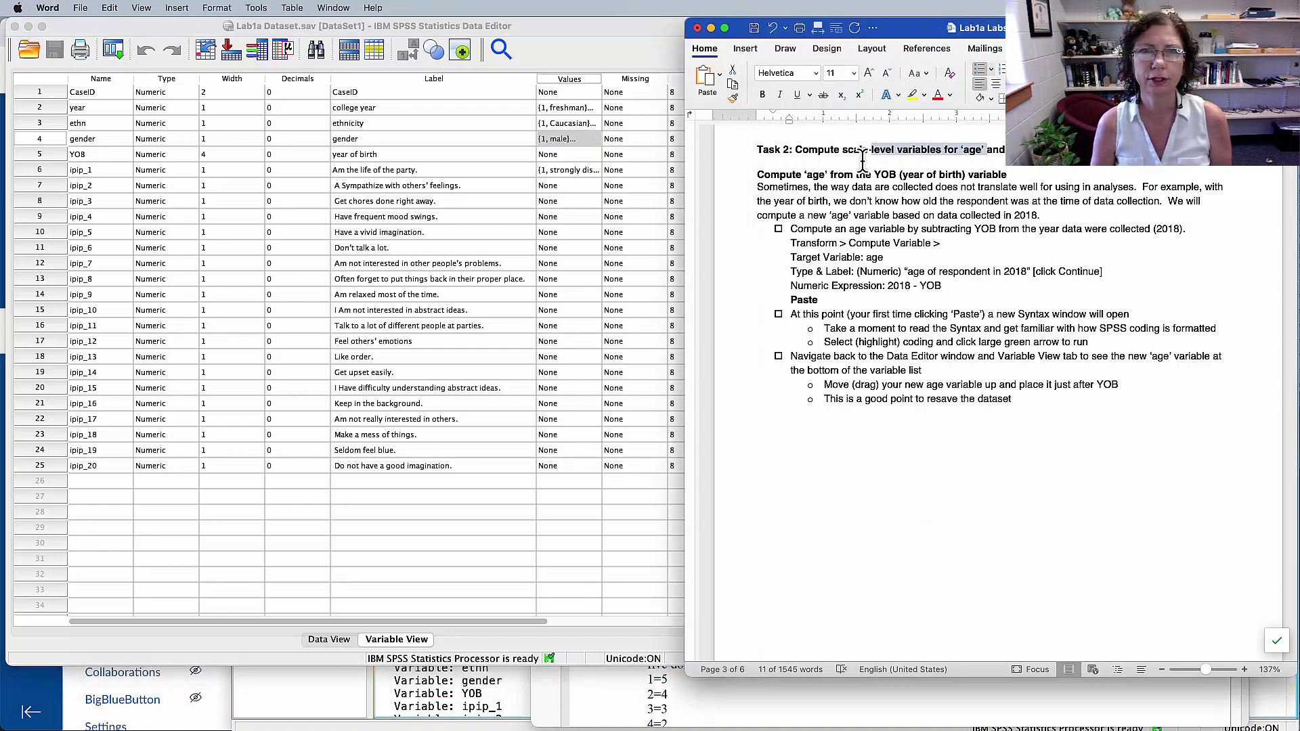
click(1082, 167)
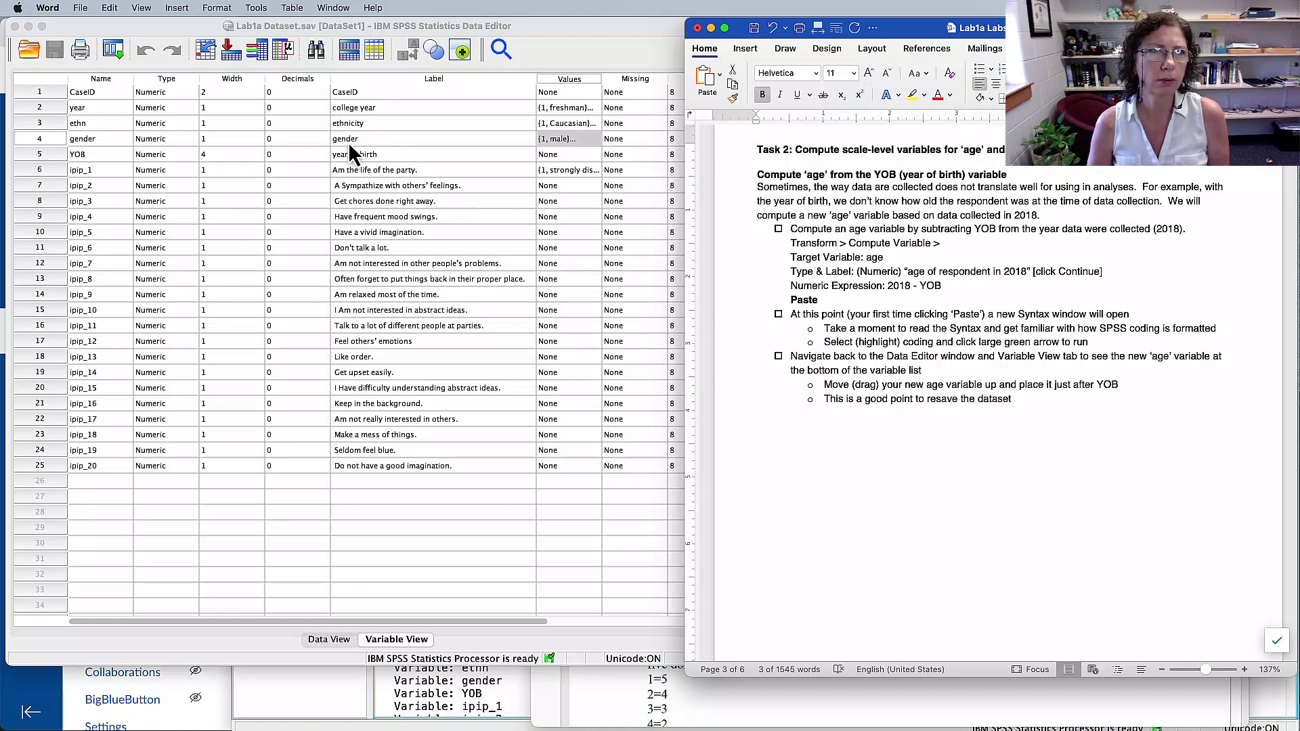
click(39, 155)
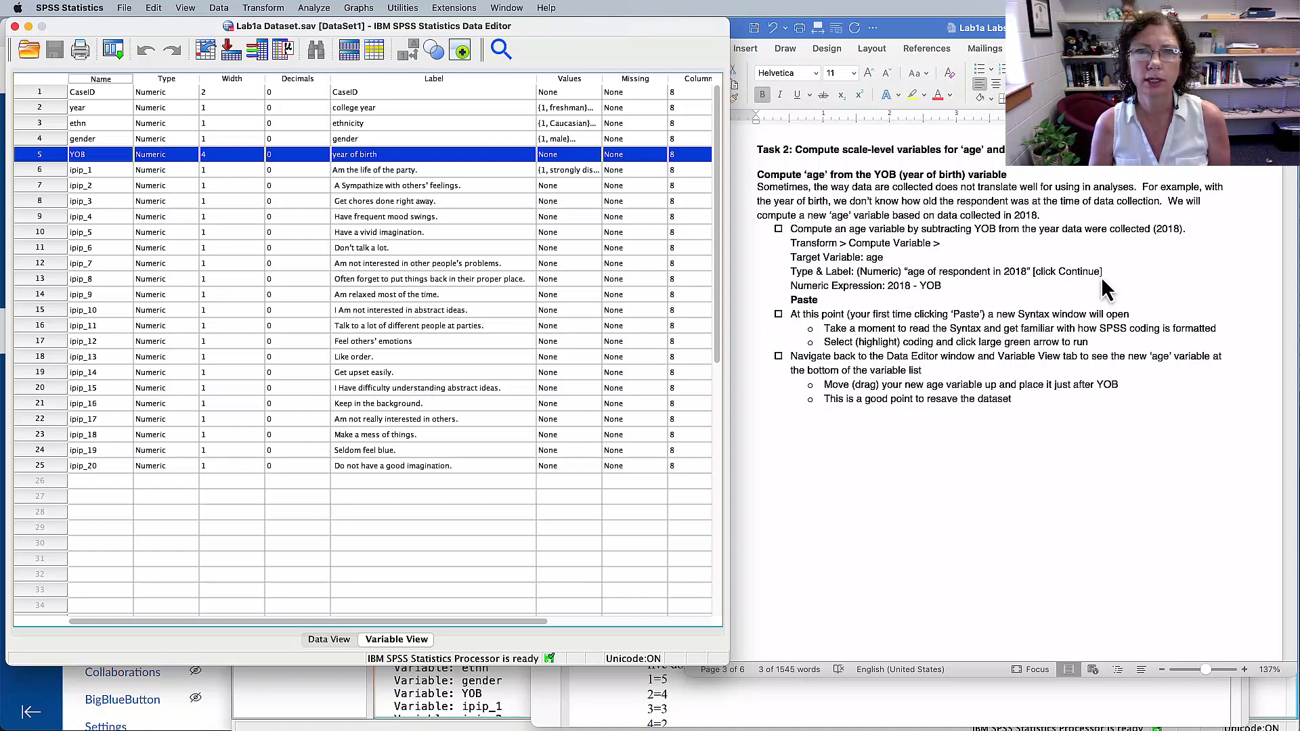
click(1016, 283)
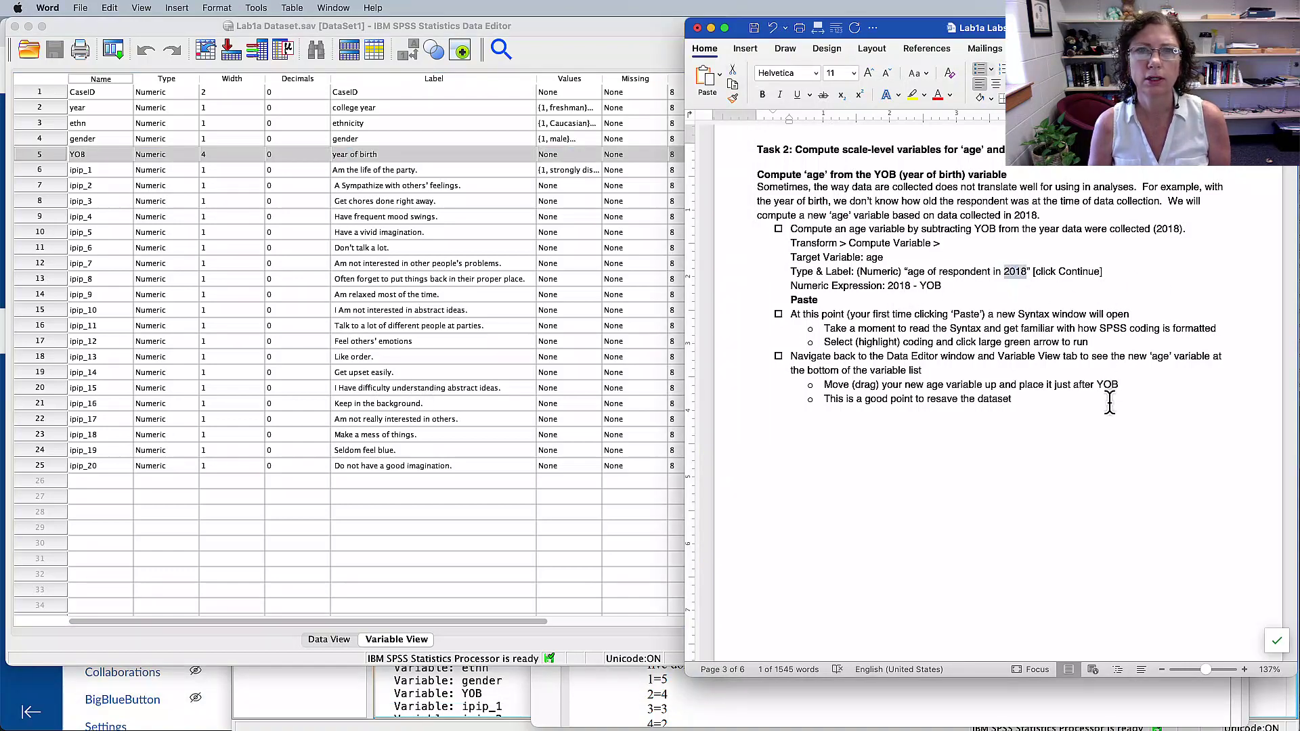
drag(791, 229, 972, 230)
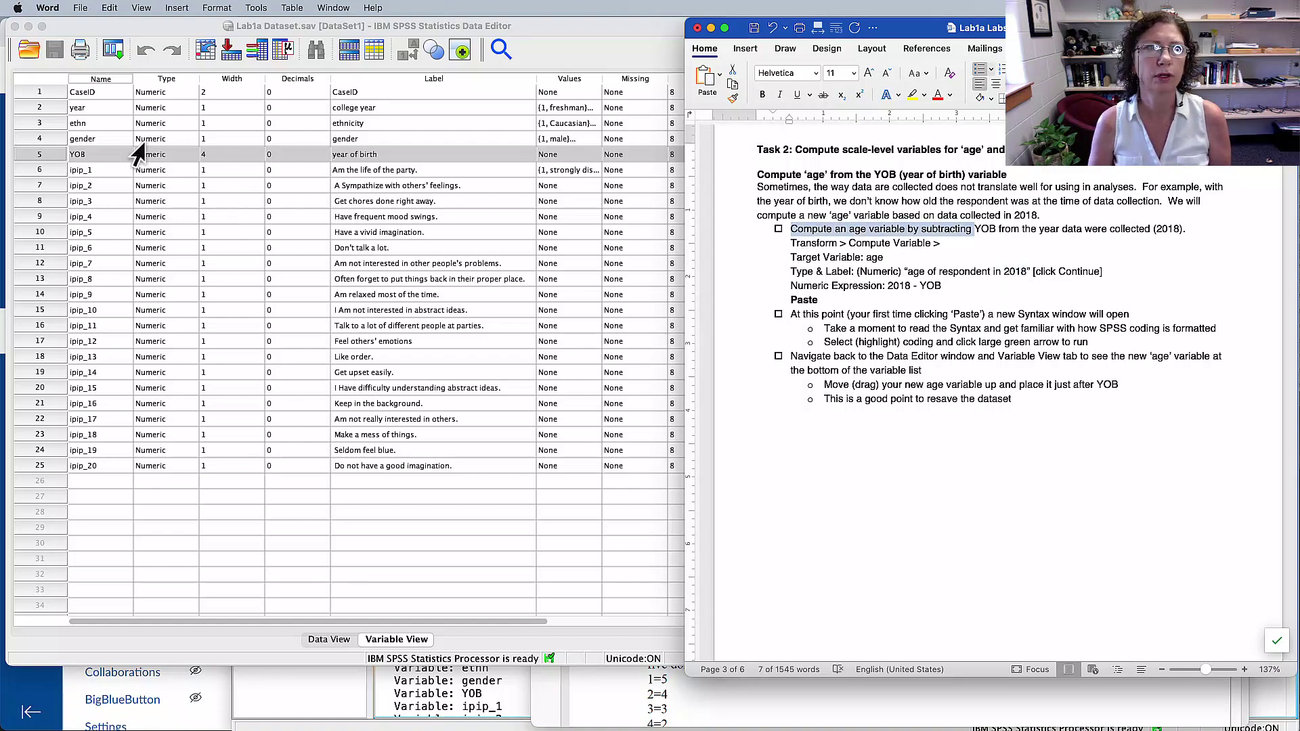
click(949, 385)
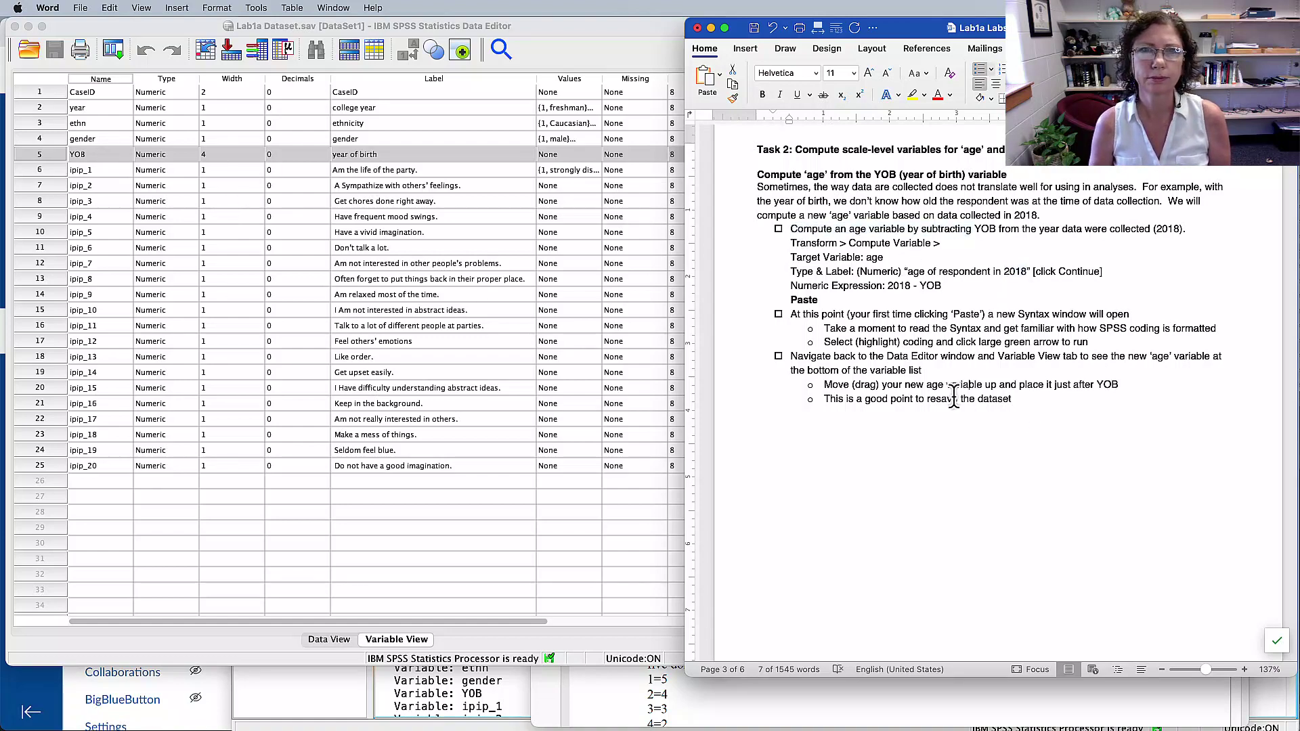
- Switch to the SPSS Data Editor and start a Compute Variable transformation with "age" as the target variable
click(281, 25)
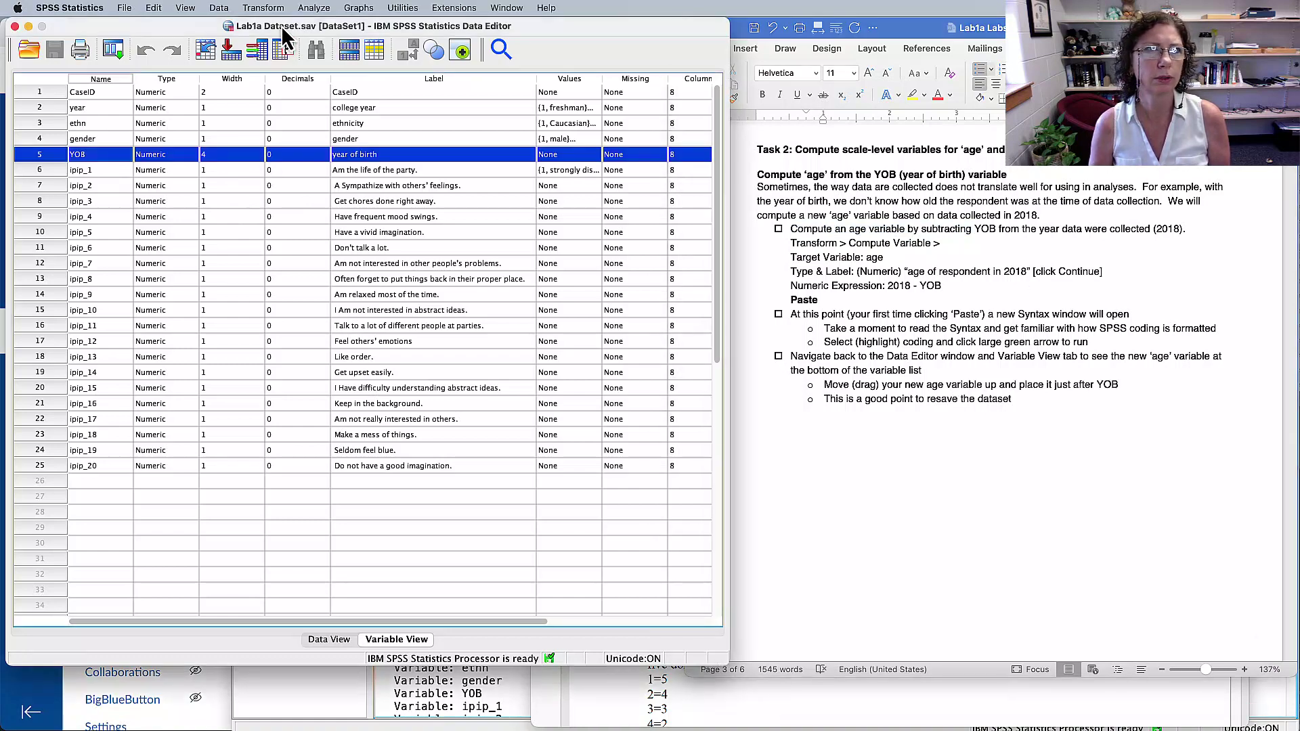
click(270, 10)
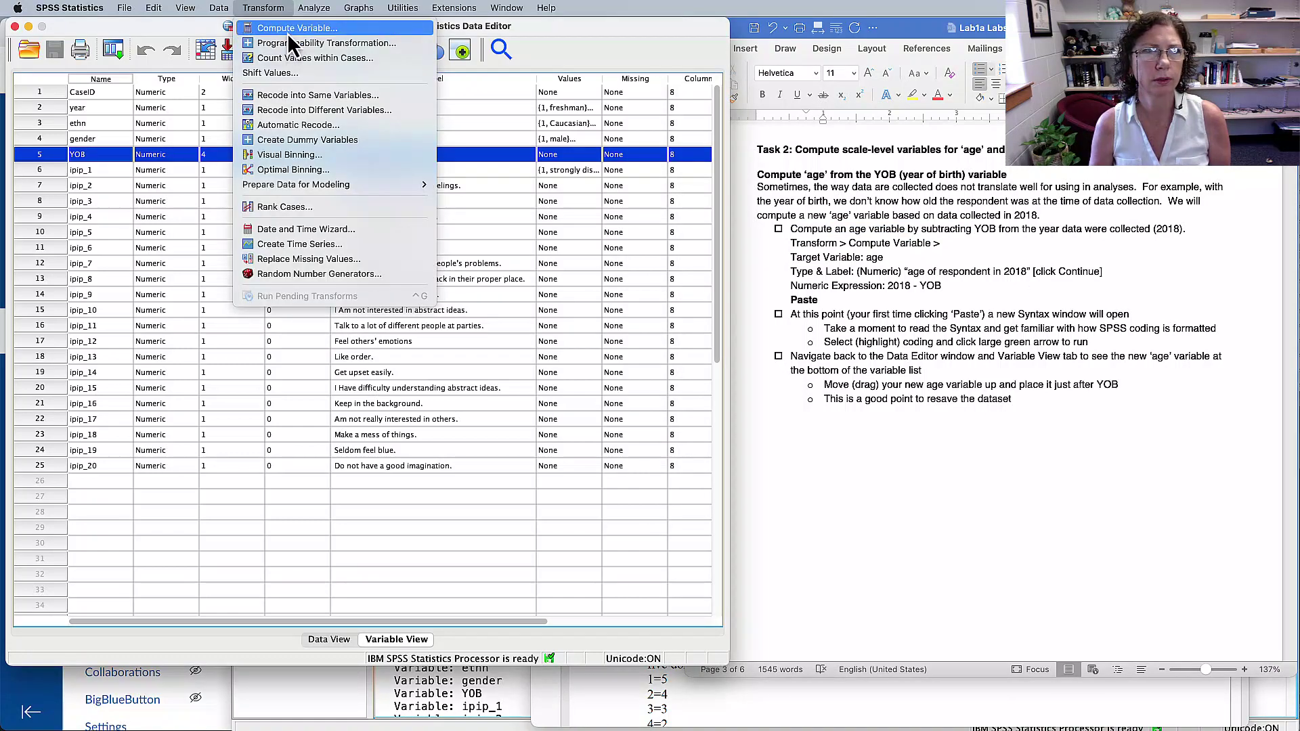
click(295, 30)
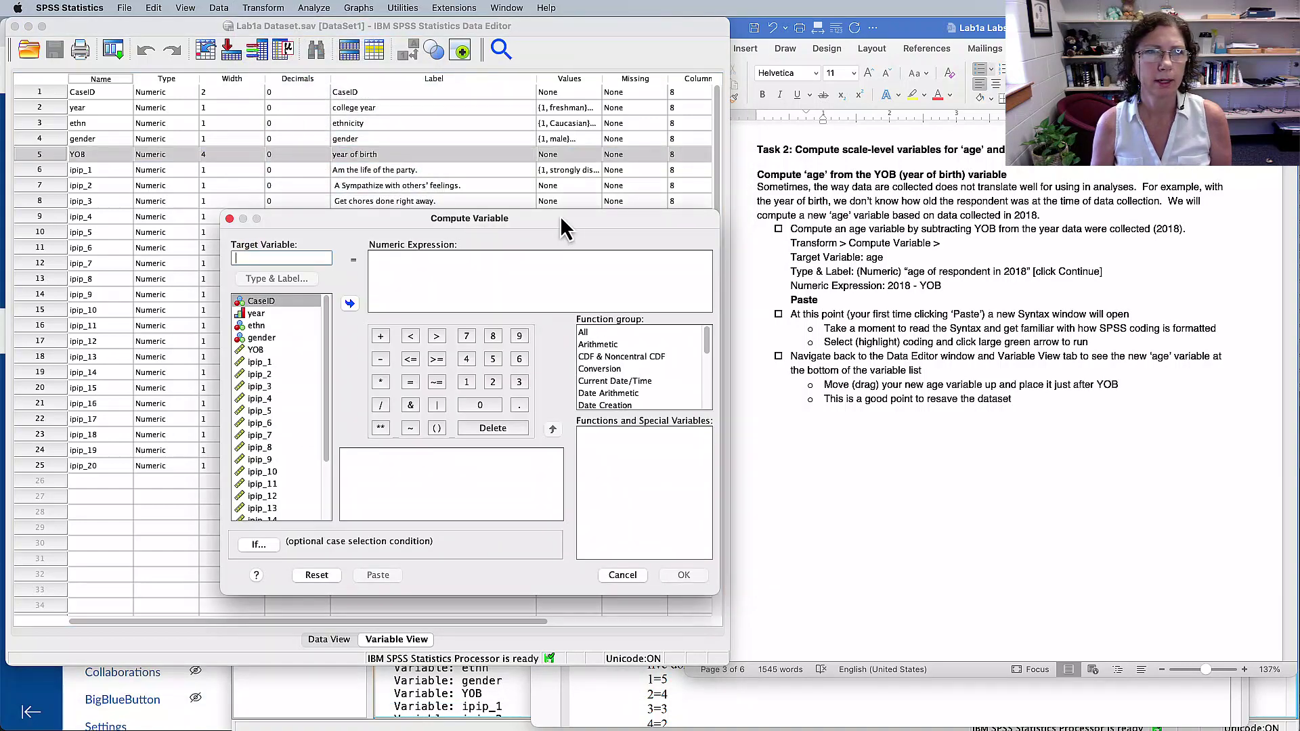
drag(559, 219, 501, 218)
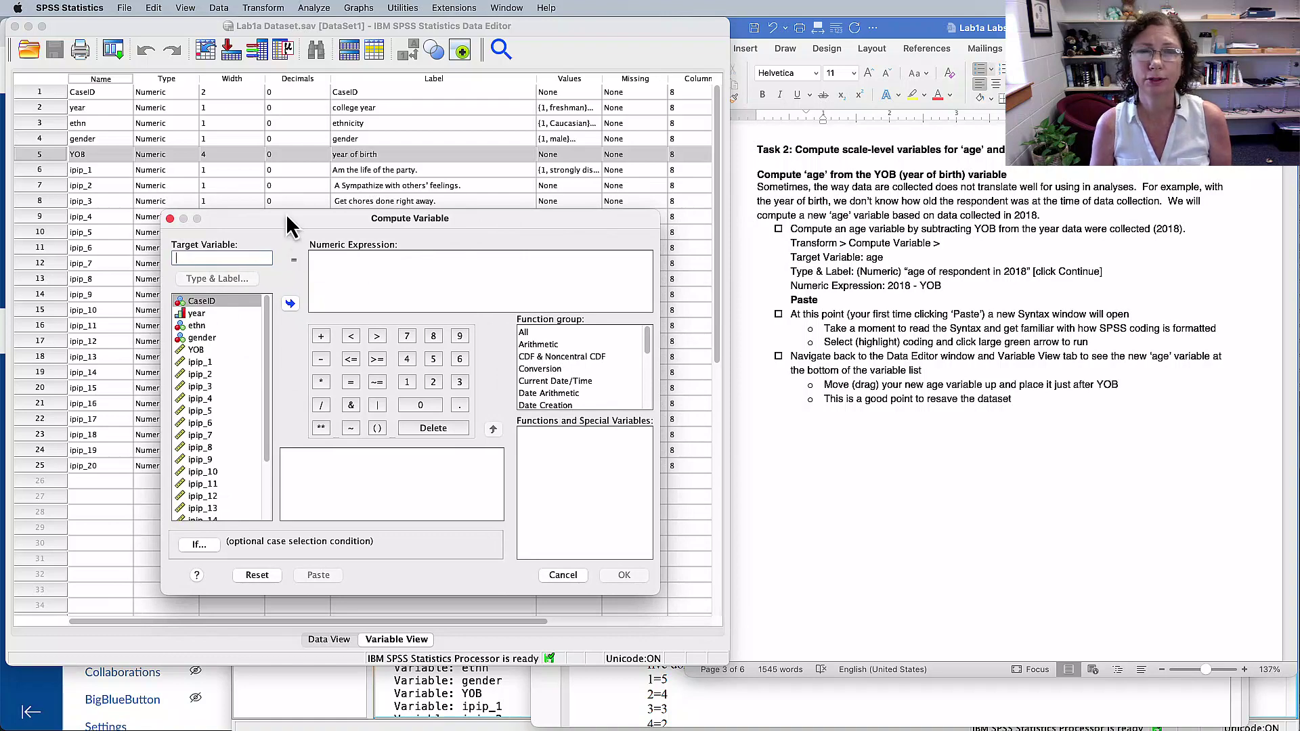
text(age)
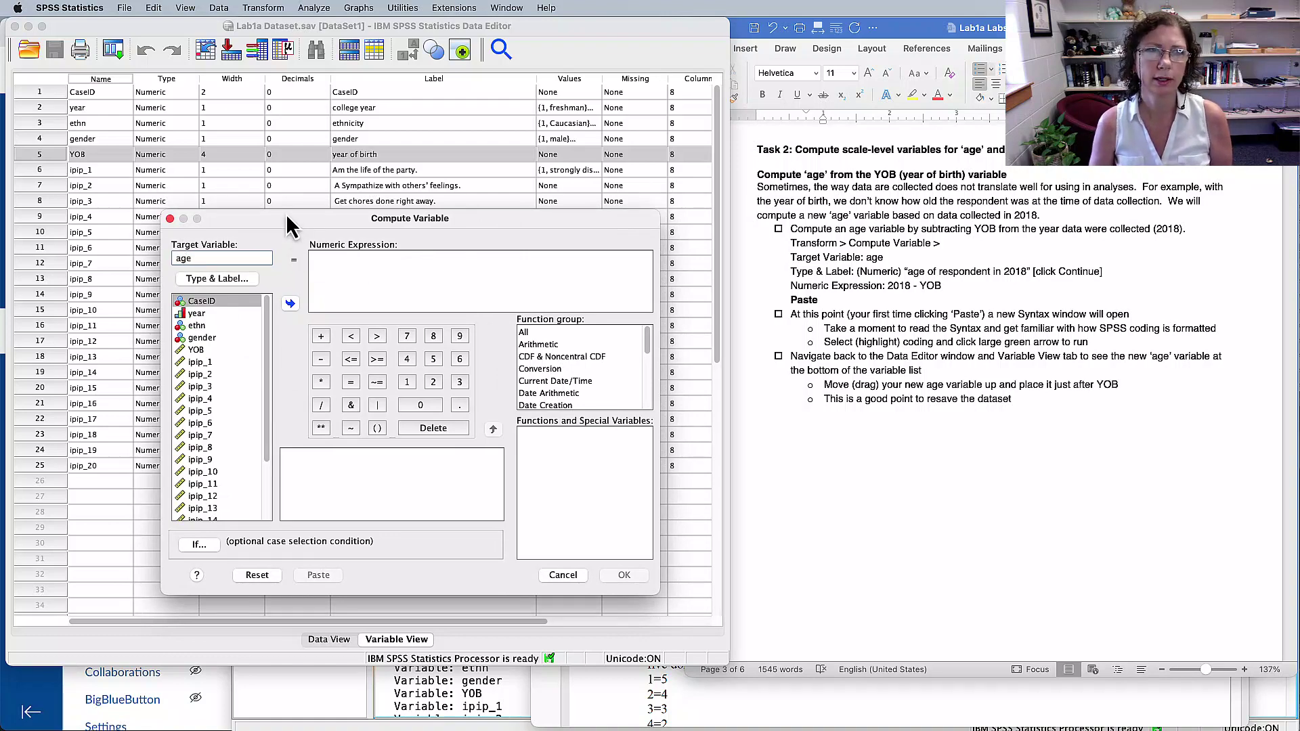
- Give the numeric target variable age the label "age of respondent in 2018"
click(226, 276)
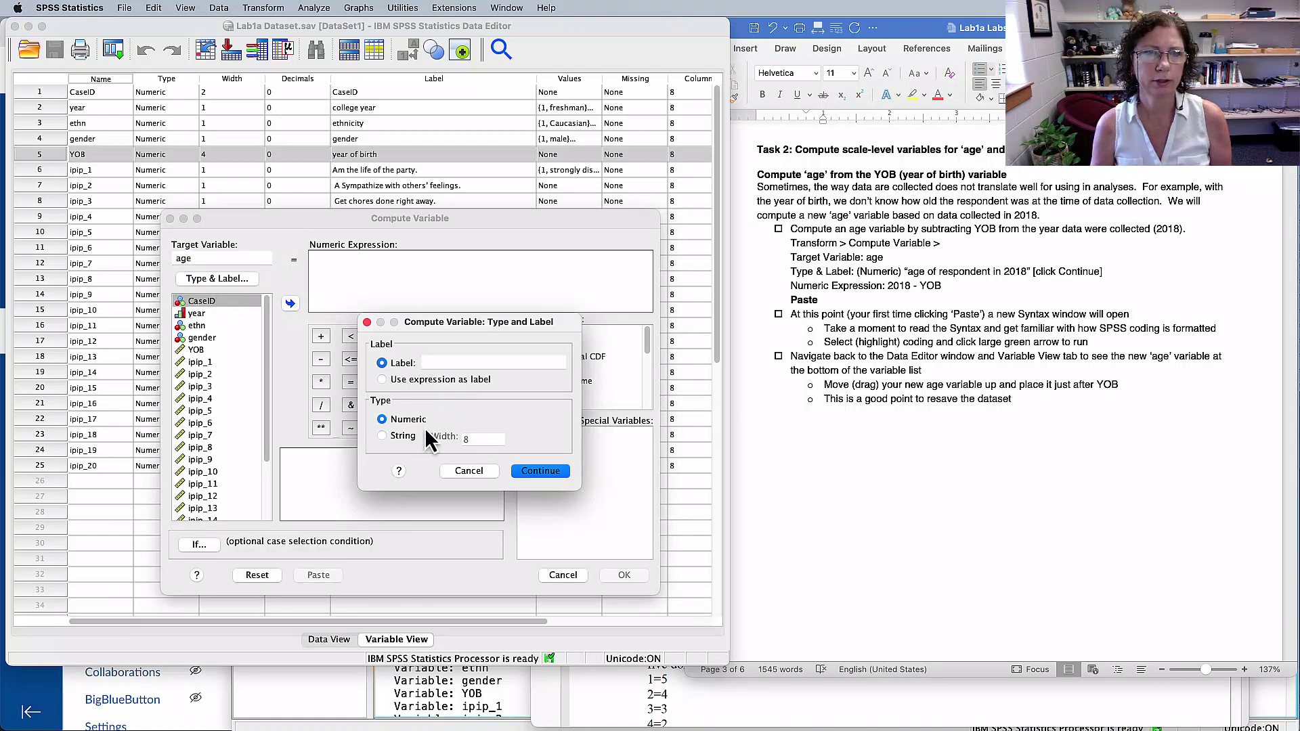
click(423, 363)
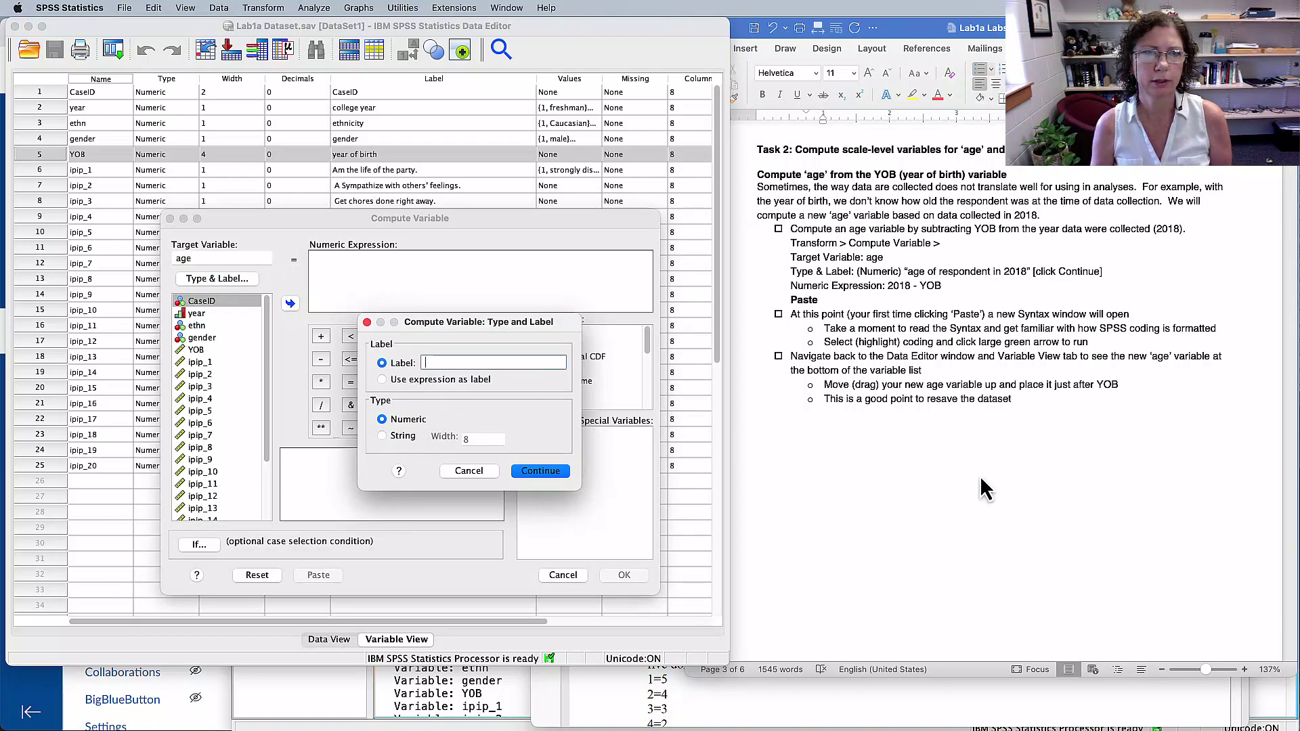
text(age )
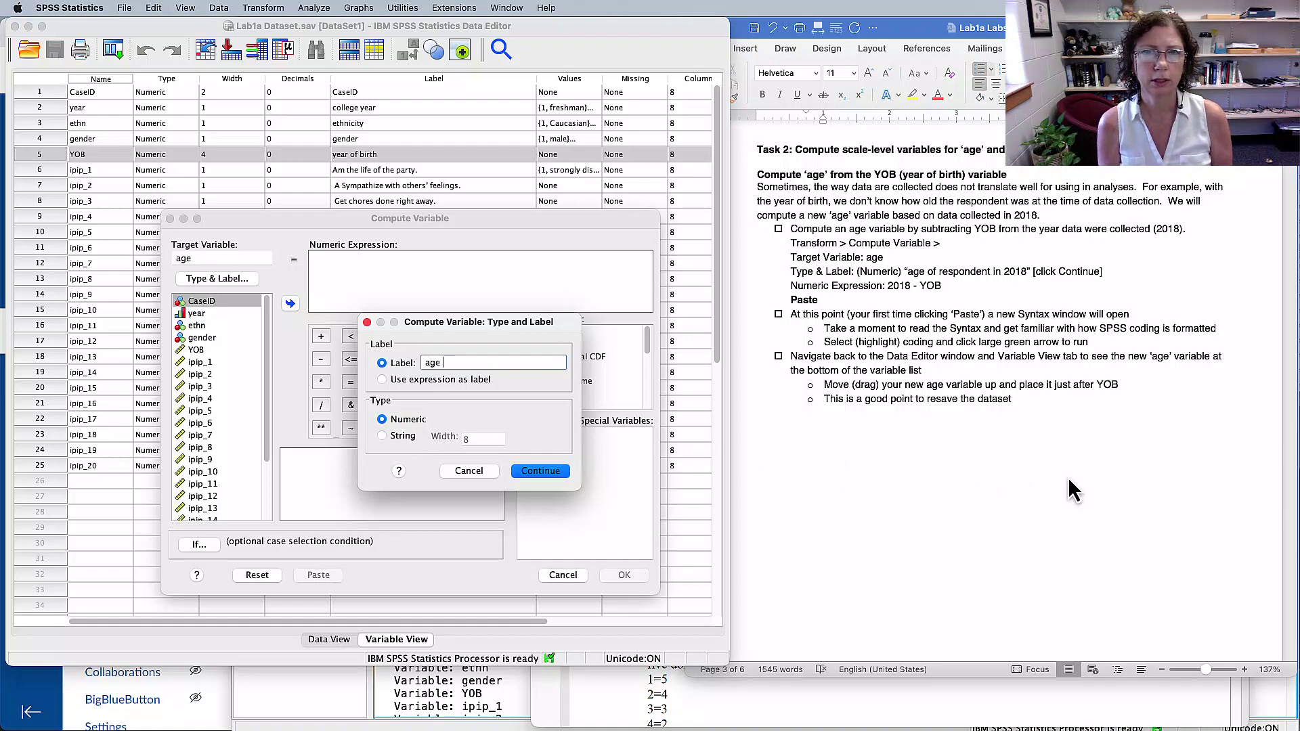
text(of respondent)
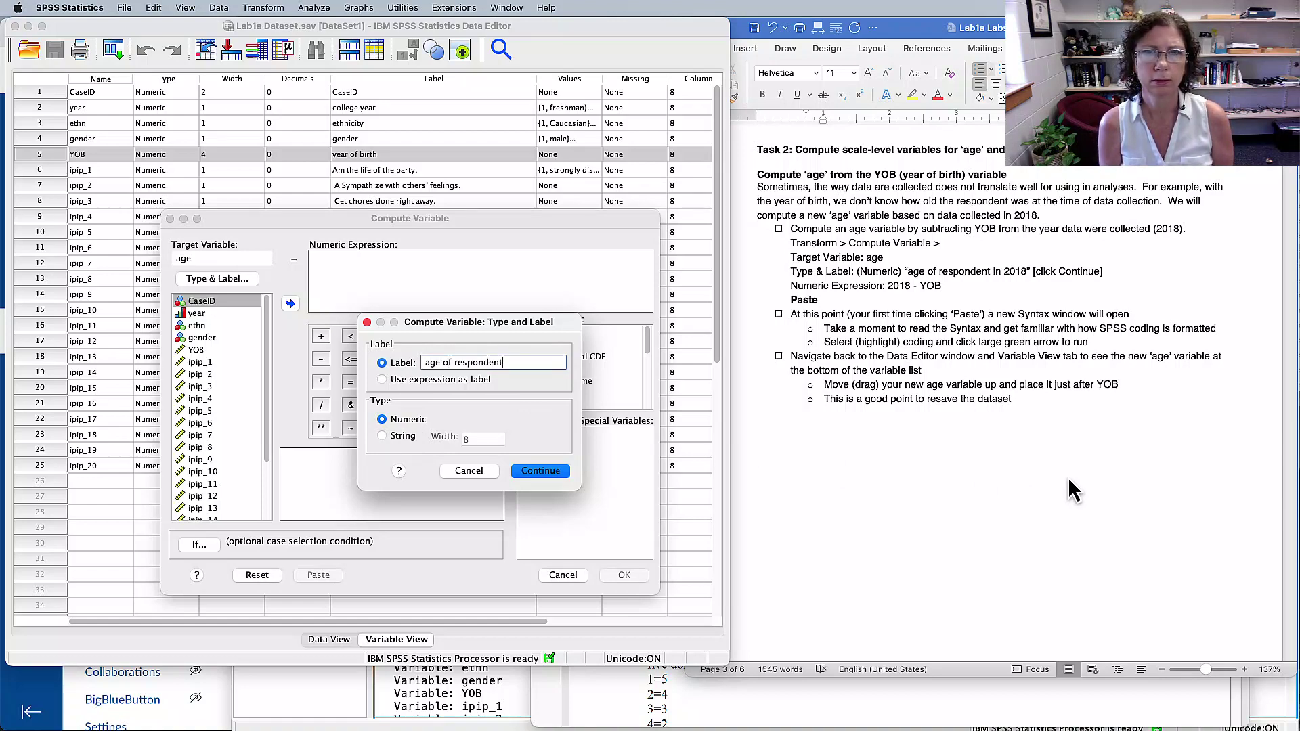
text( in 2018)
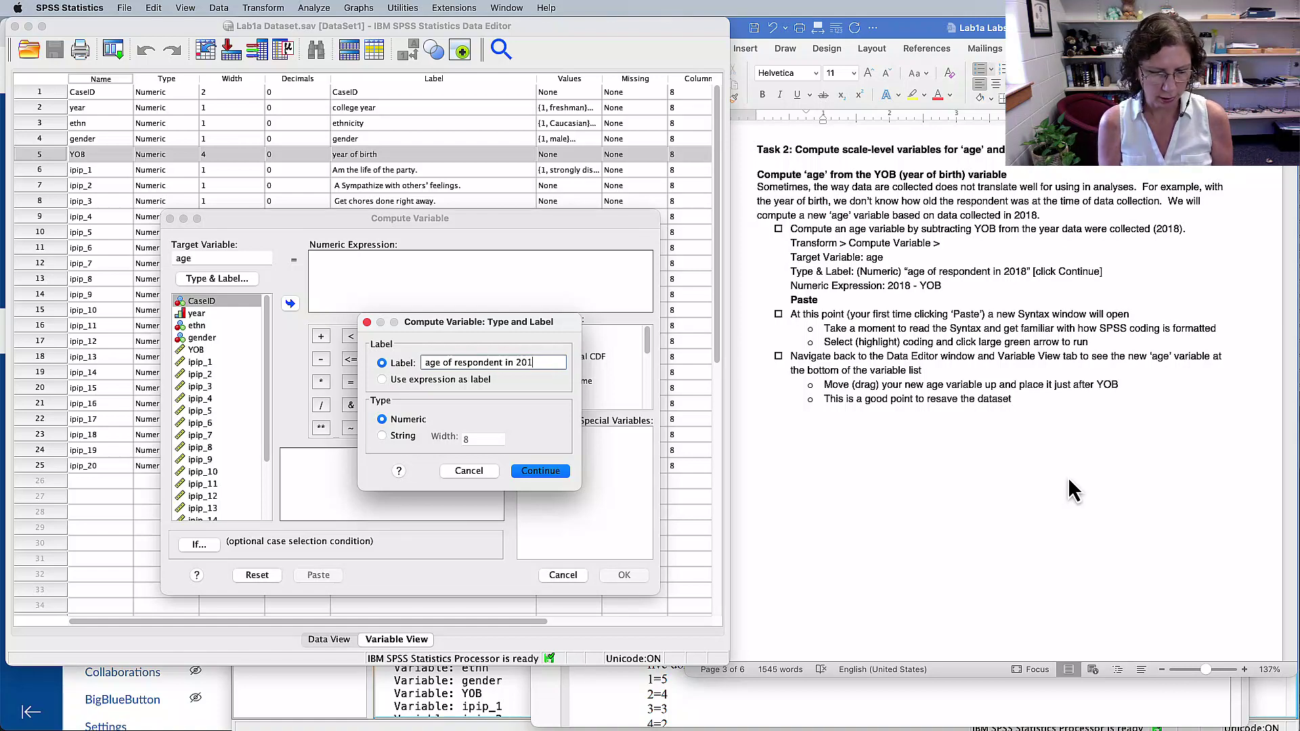
click(532, 474)
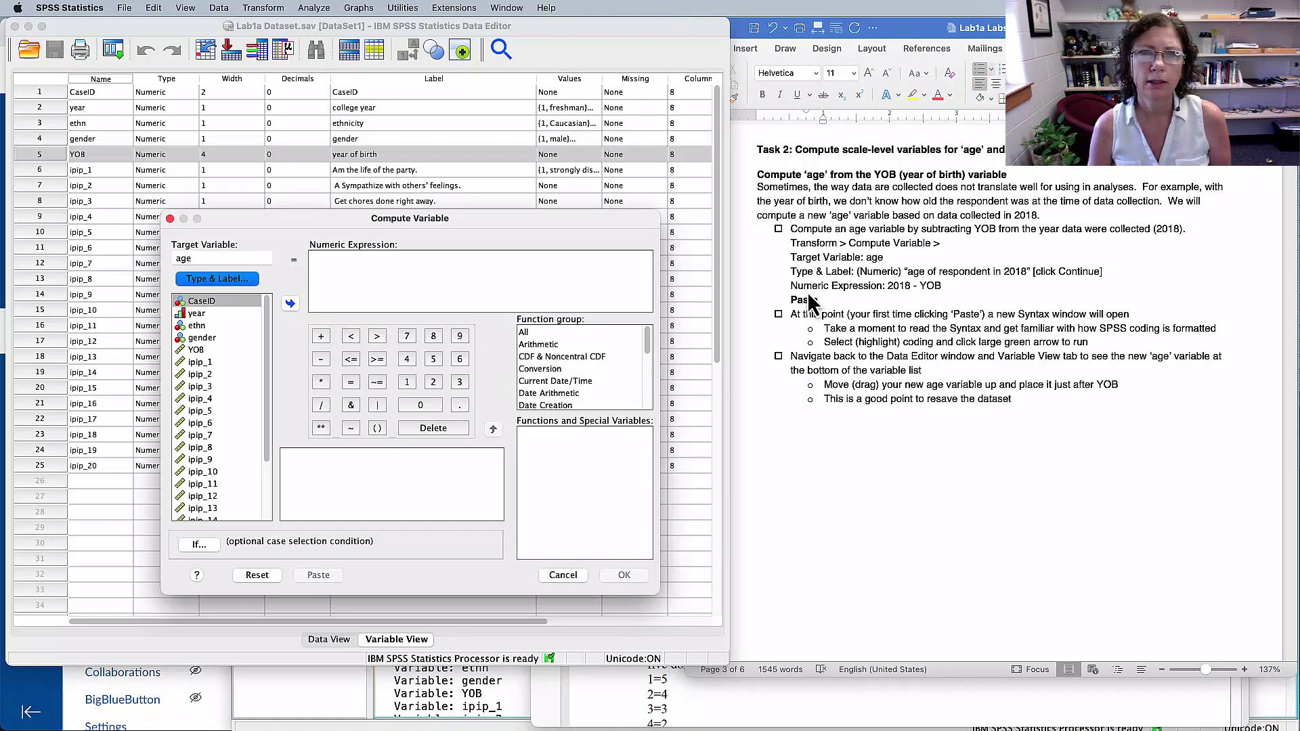
- Set the numeric expression to 2018 - YOB and paste the computation as syntax
click(377, 281)
text(2018 -)
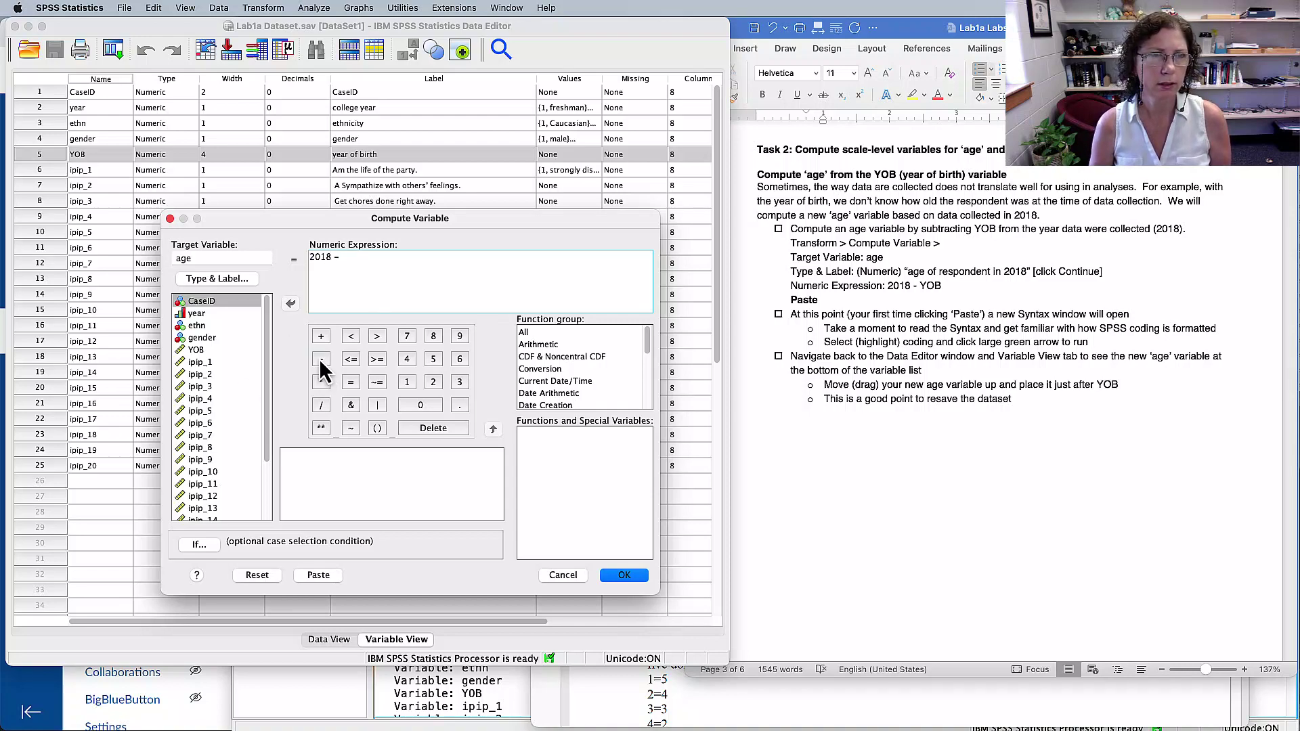
click(193, 350)
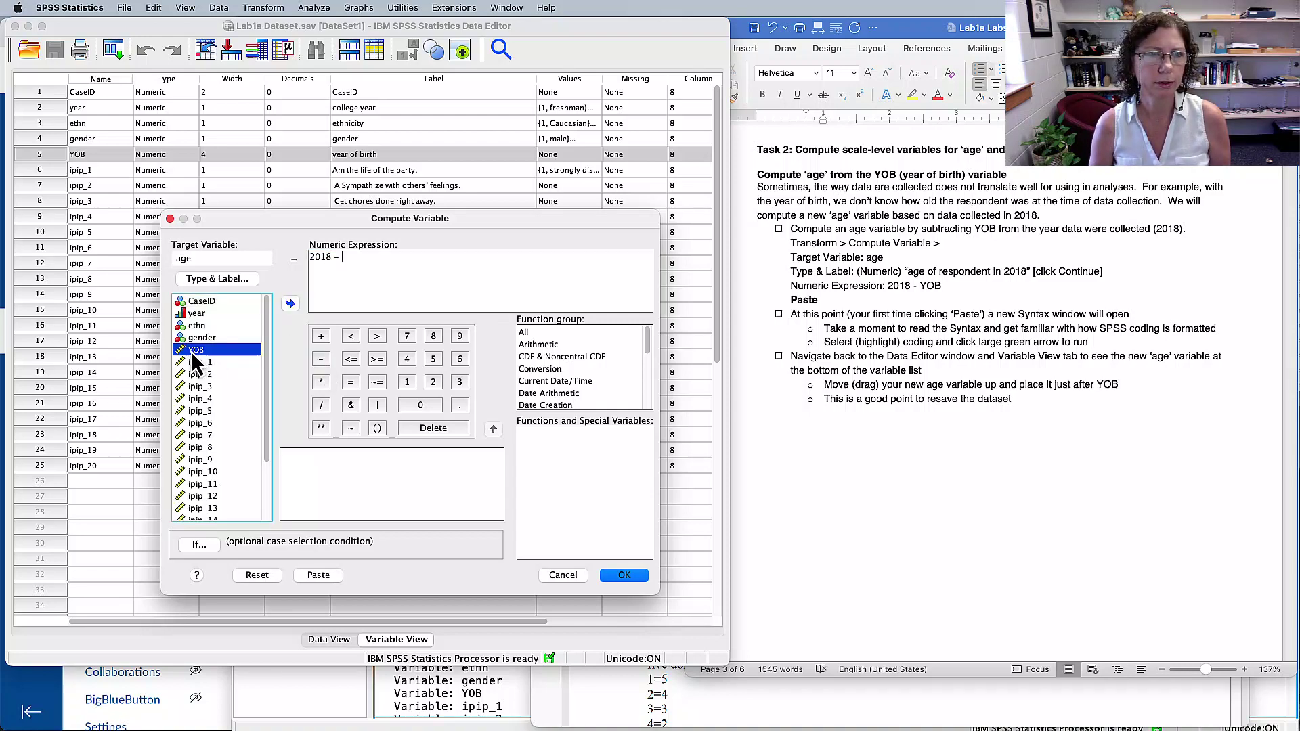
double_click(189, 351)
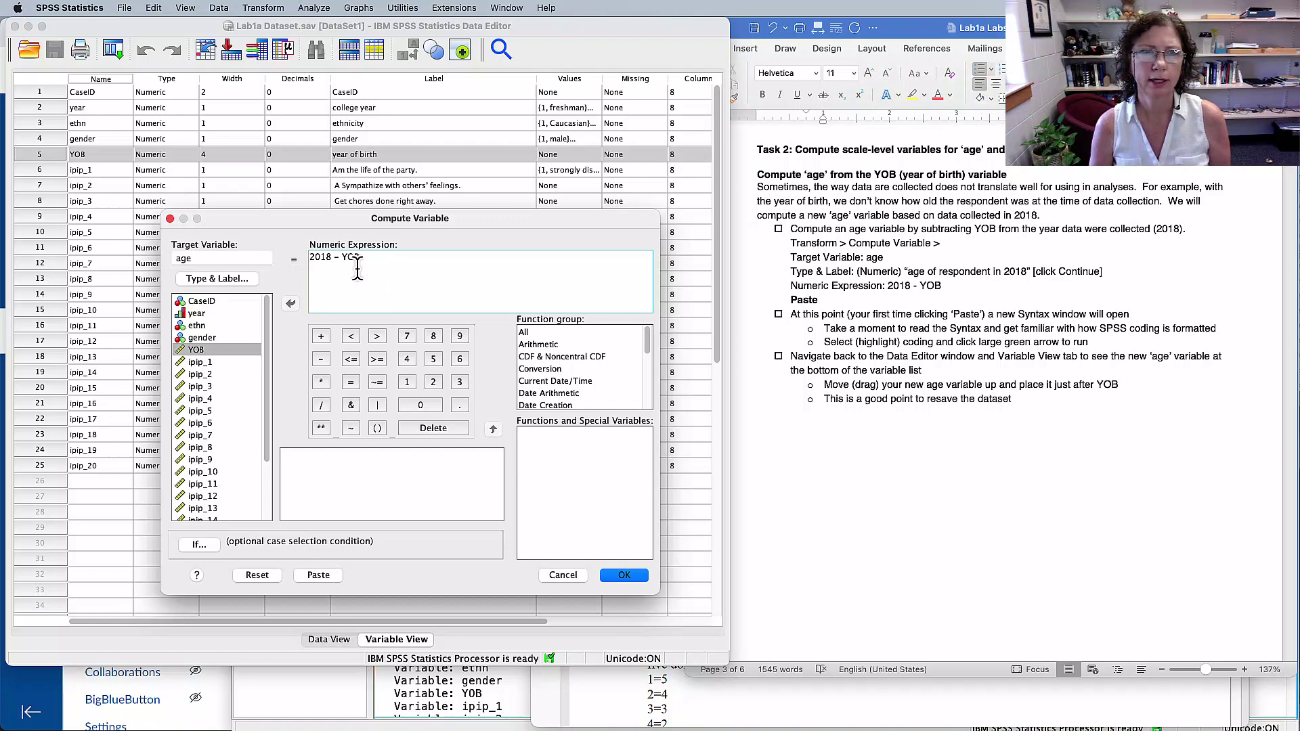
click(317, 575)
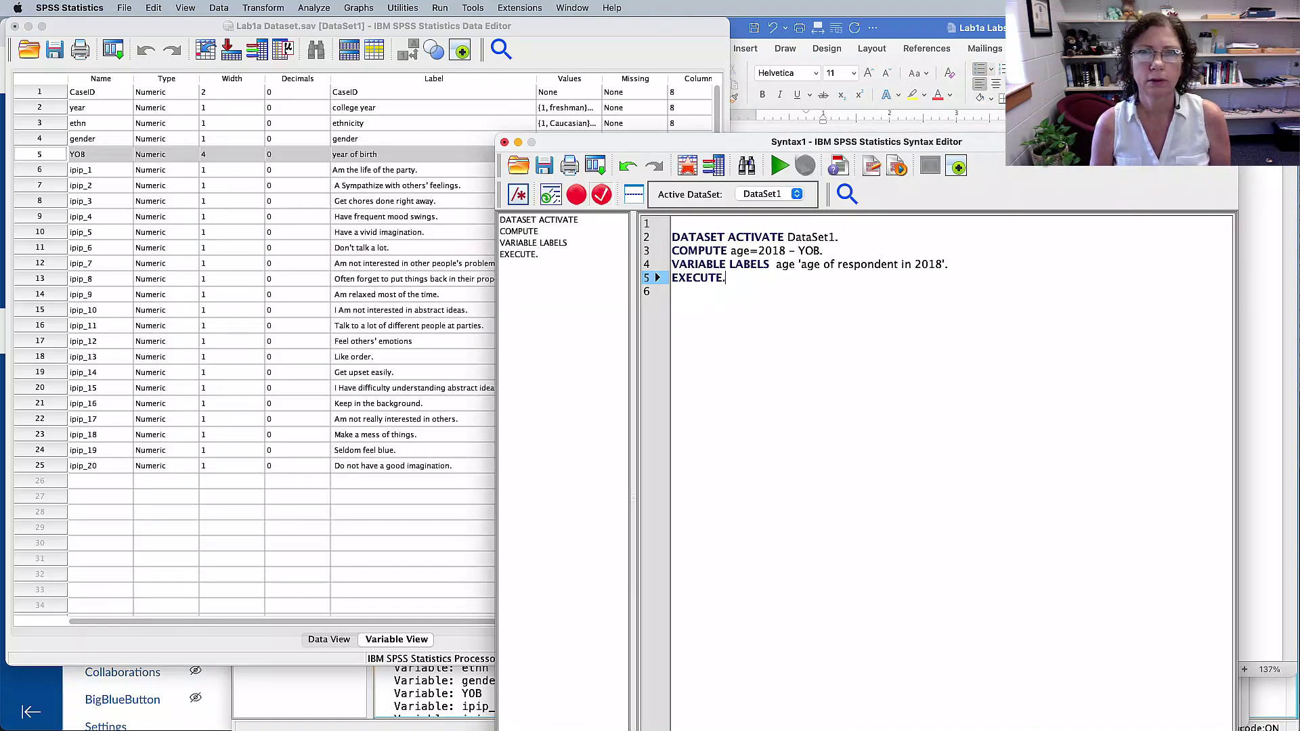
- Resize the Syntax Editor window wider and shorter, and place it below the Data Editor's first variable rows
drag(1047, 142, 652, 87)
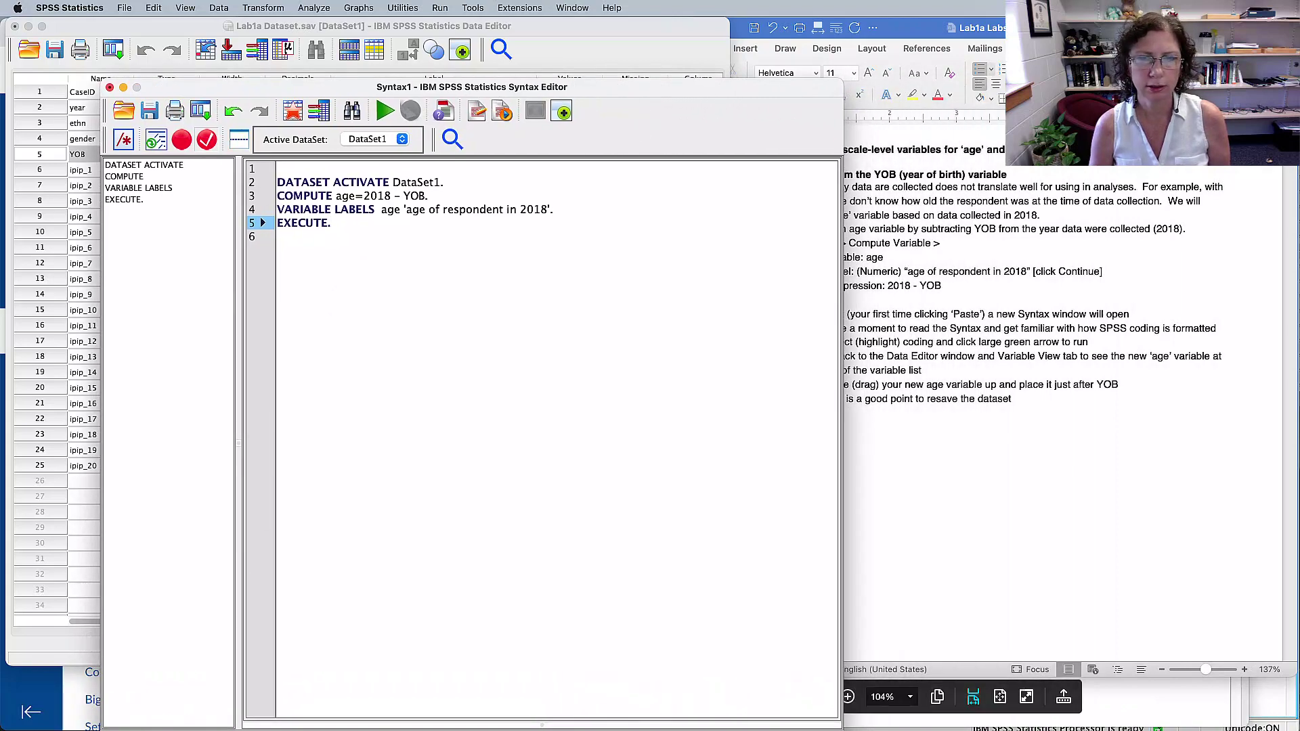
drag(842, 729, 984, 596)
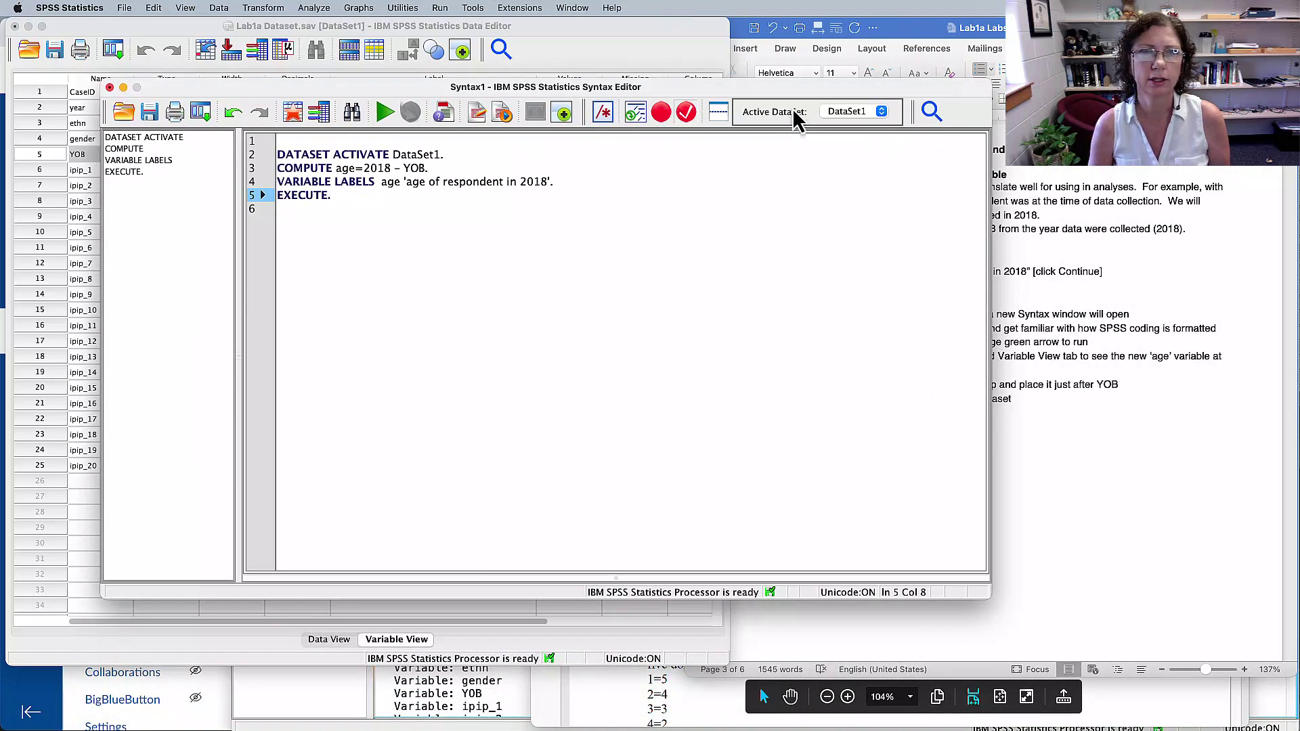
drag(791, 86, 831, 215)
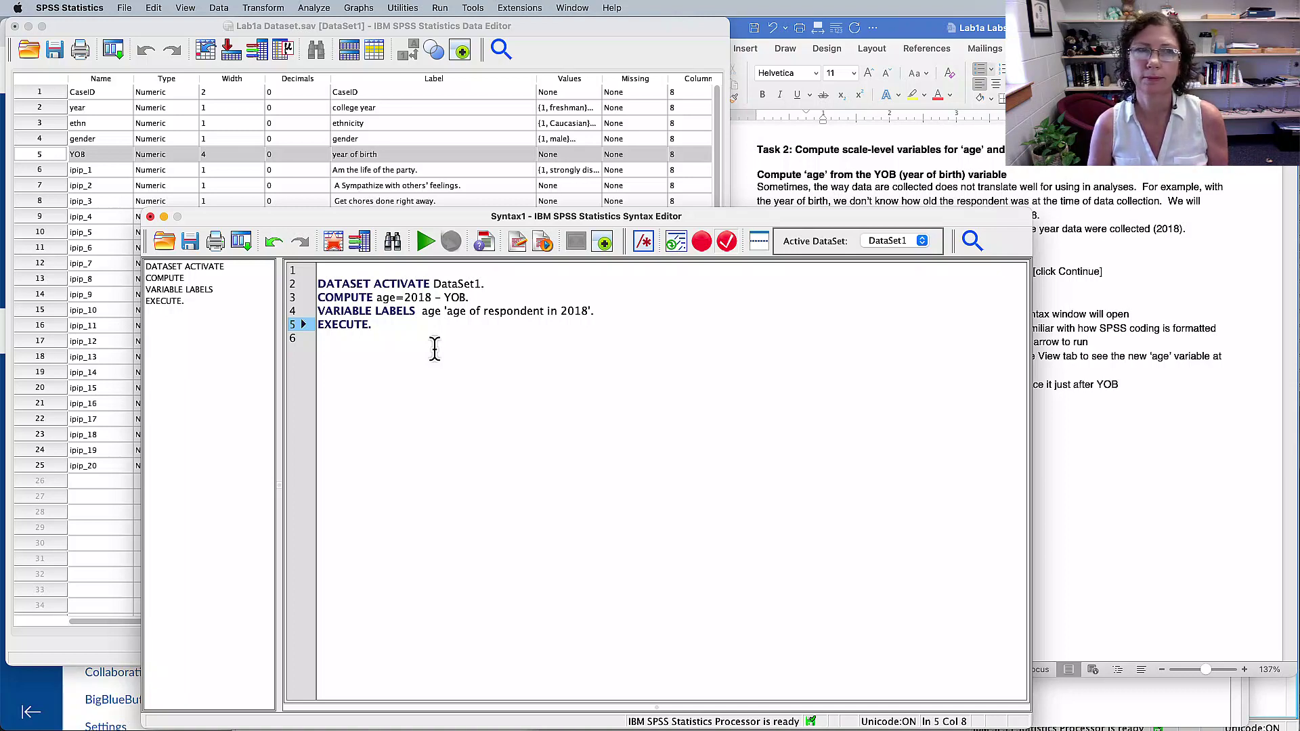
- Insert a blank line and the comment "*compute age variable from the year of birth." above the COMPUTE command in the syntax
drag(303, 285, 481, 287)
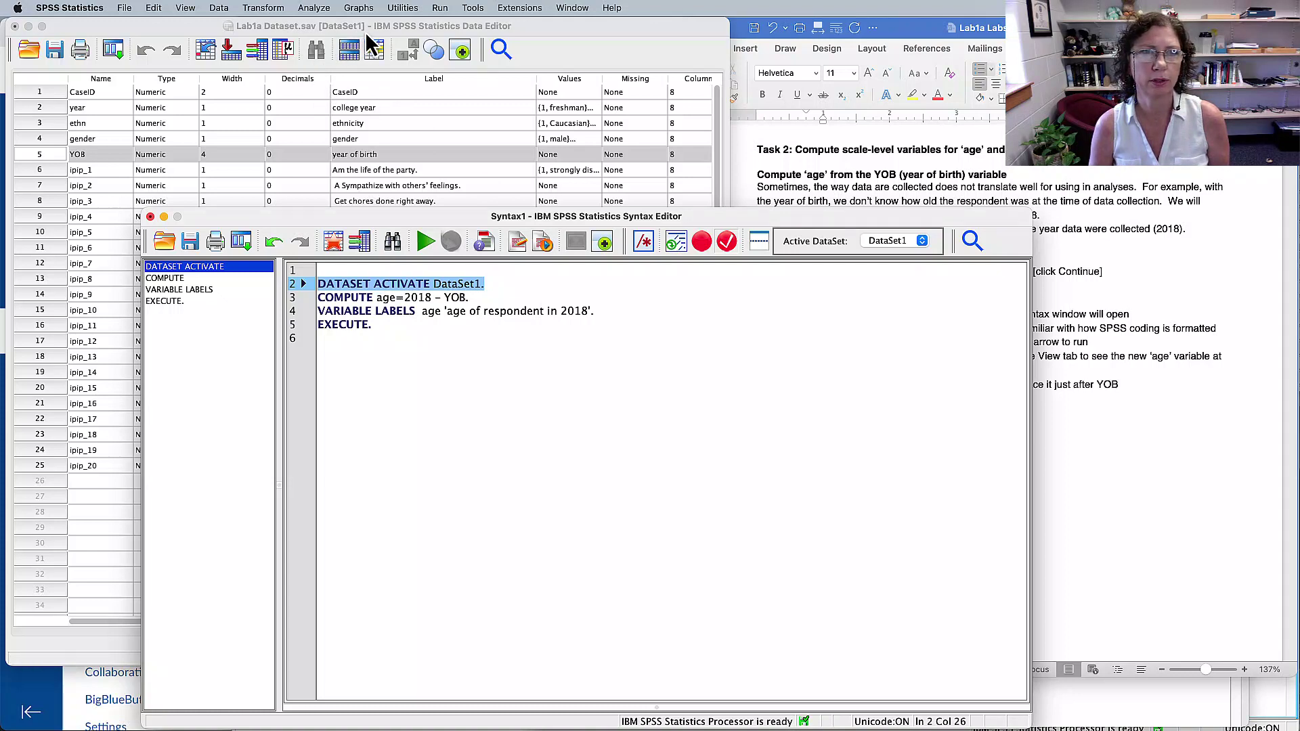
click(508, 286)
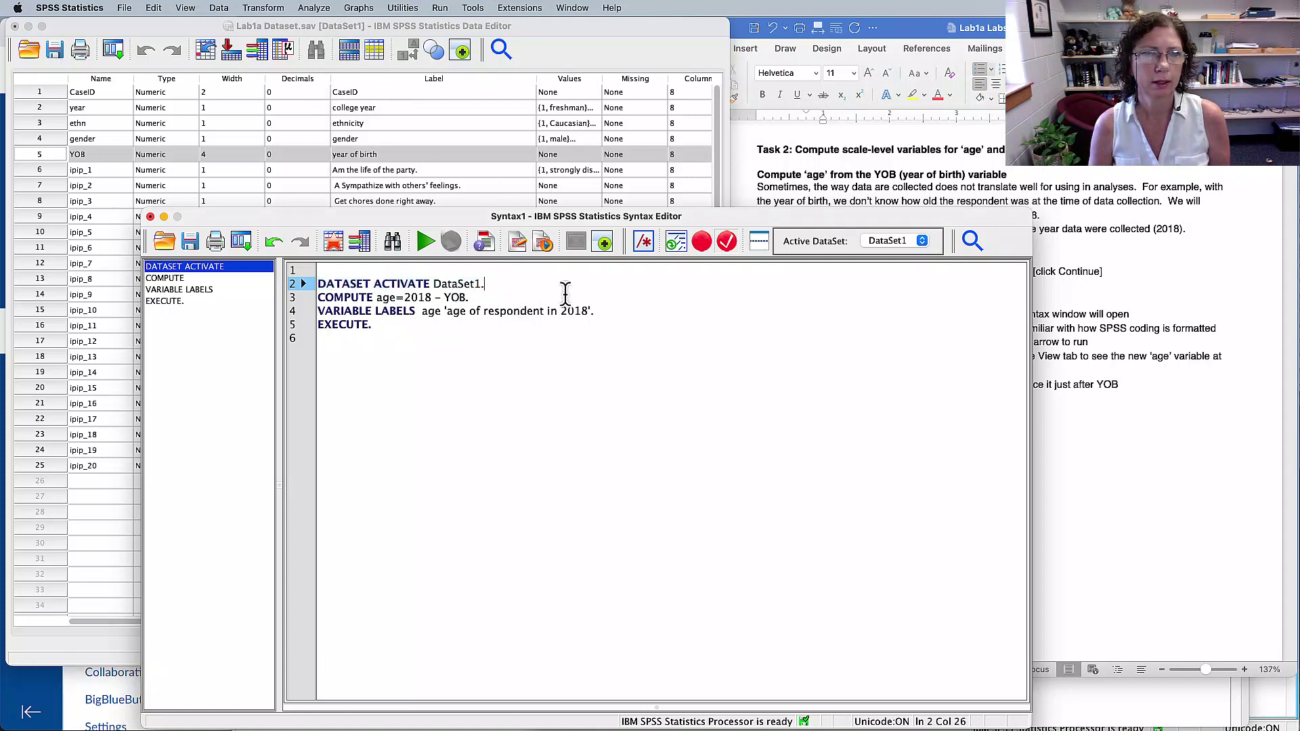
key(Return)
key(Return)
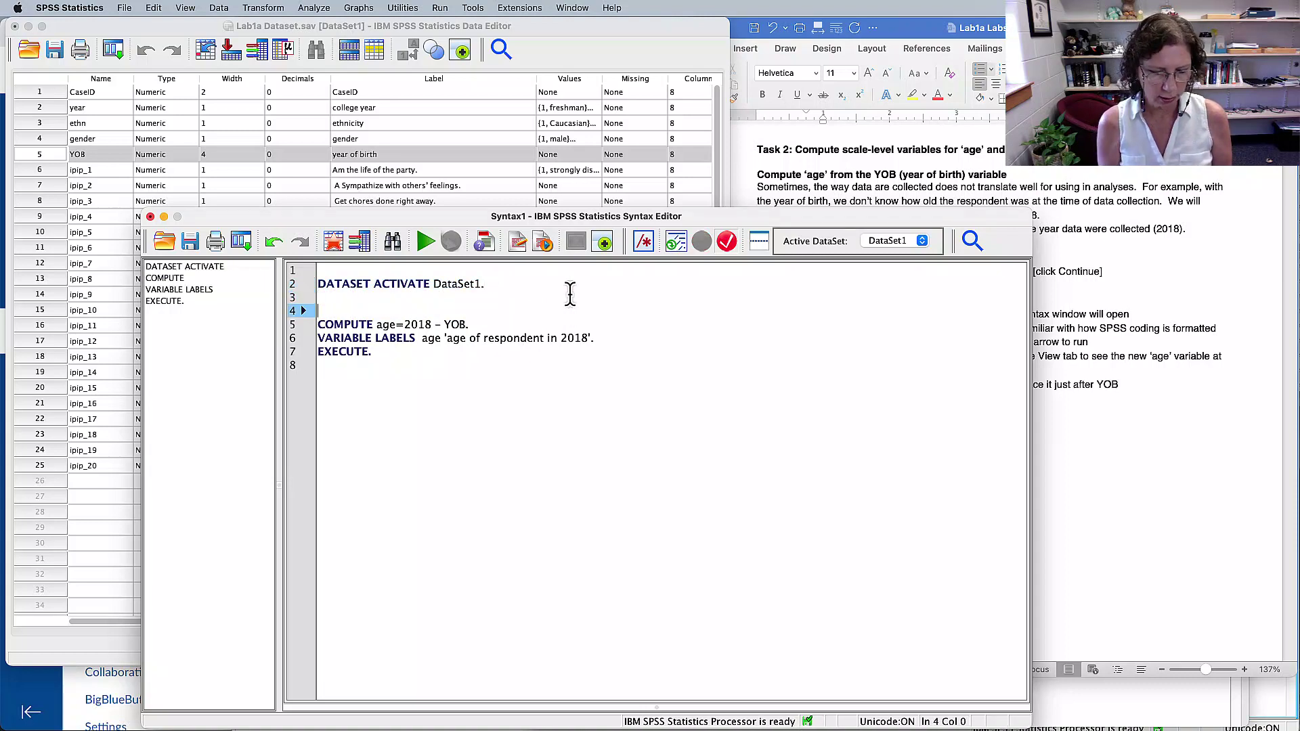
text(*)
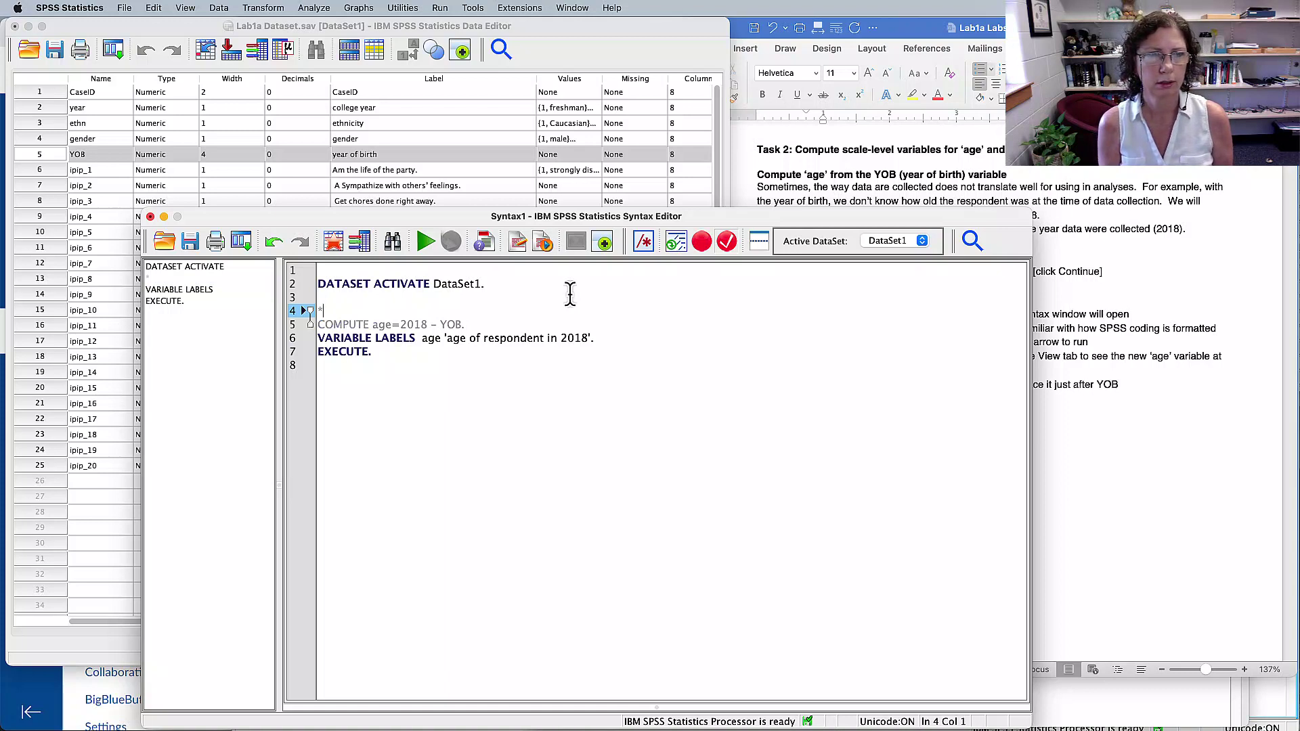
text(compute age v)
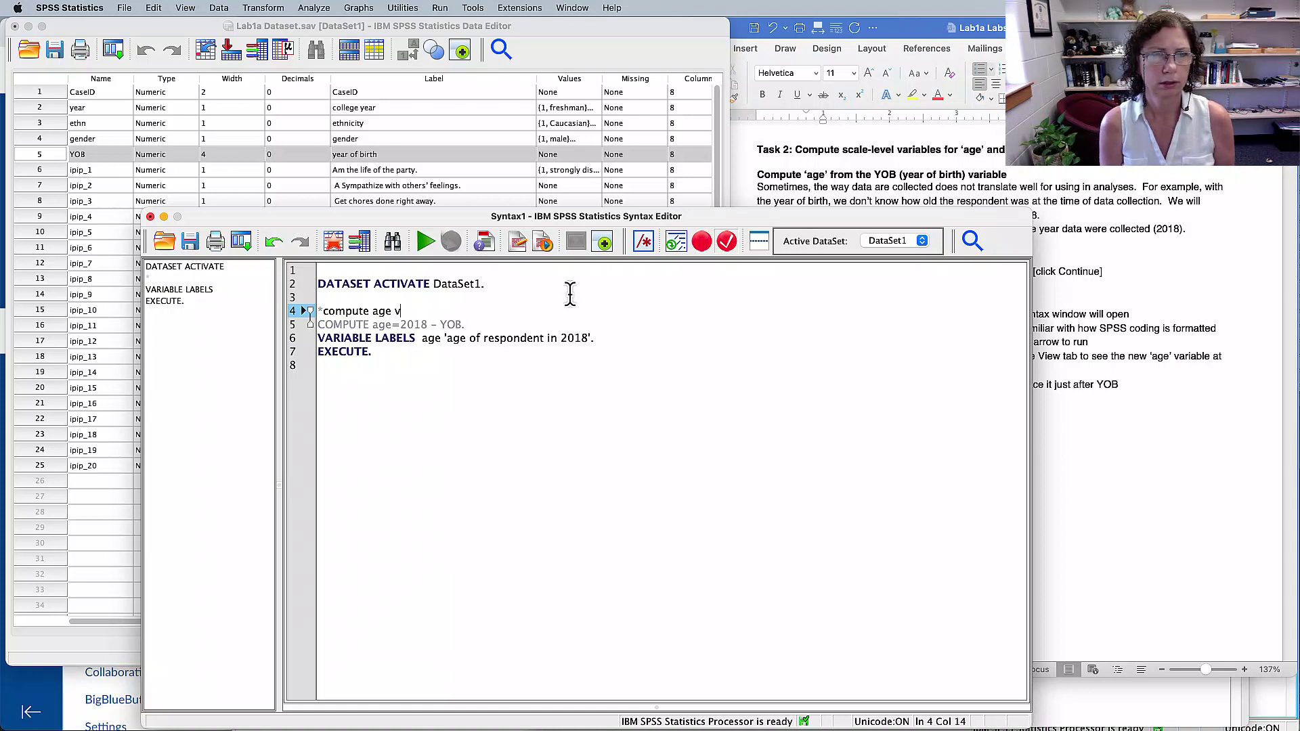
text(ariable from the)
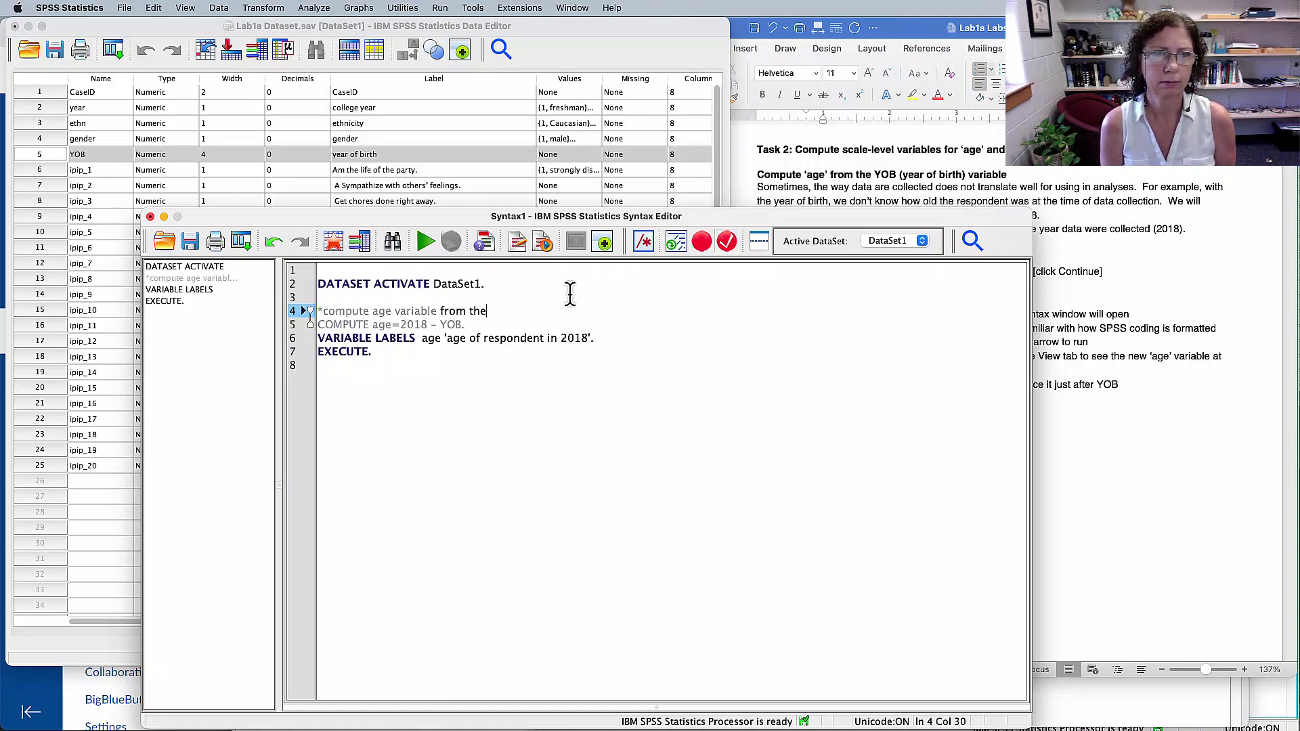
text( year of birth)
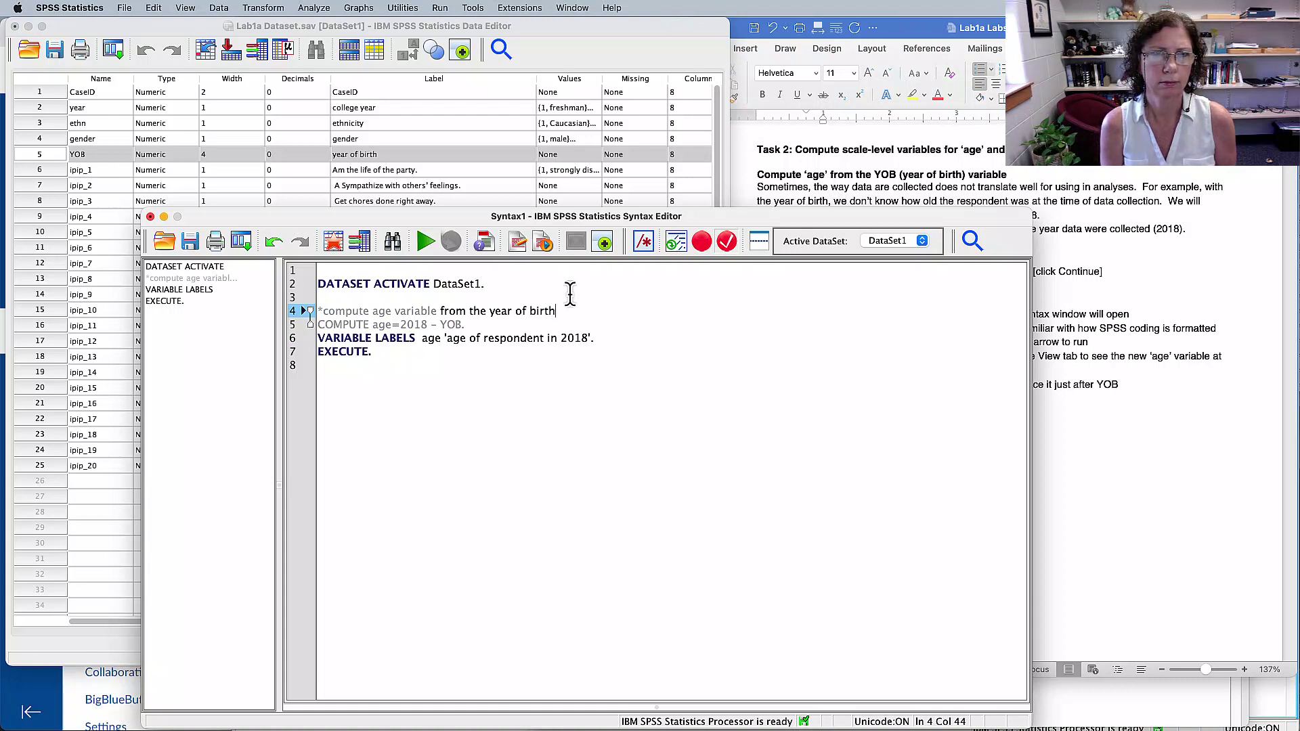
text(.)
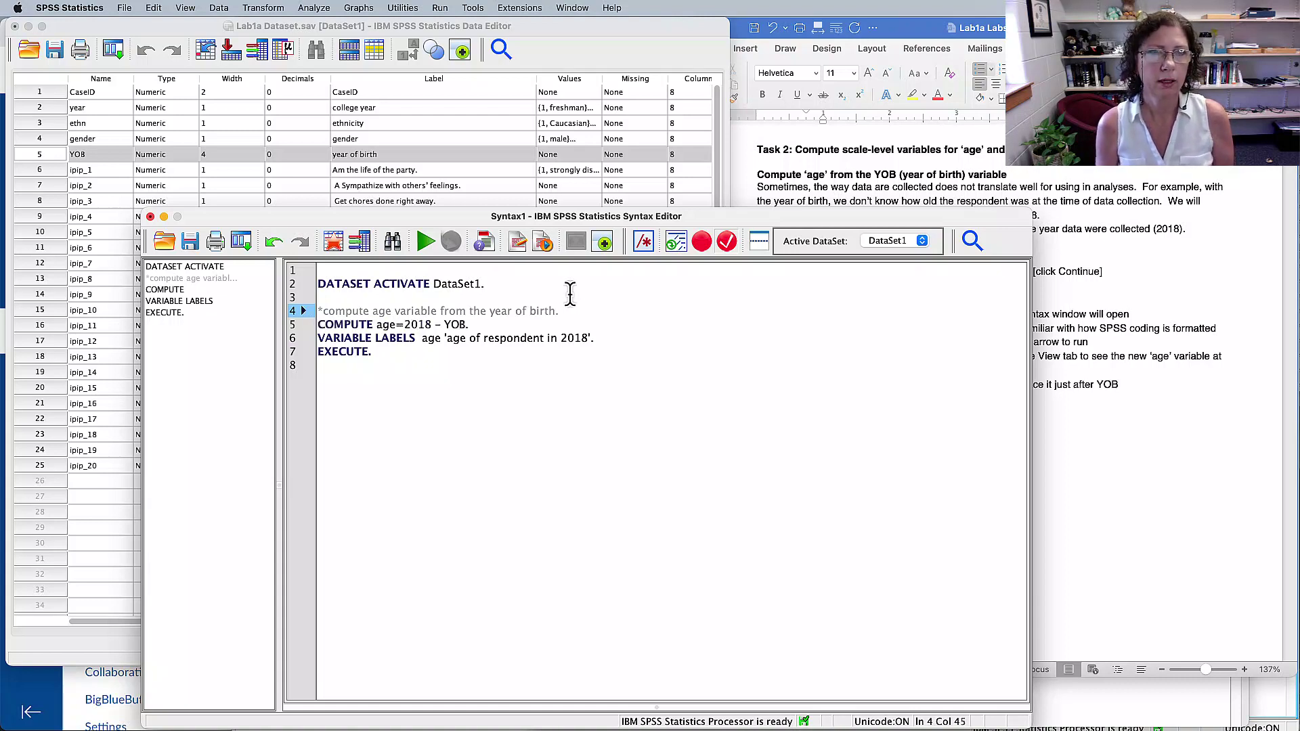
- Examine the comment and the compute commands, and try removing the period after EXECUTE before putting it back
drag(558, 312, 297, 316)
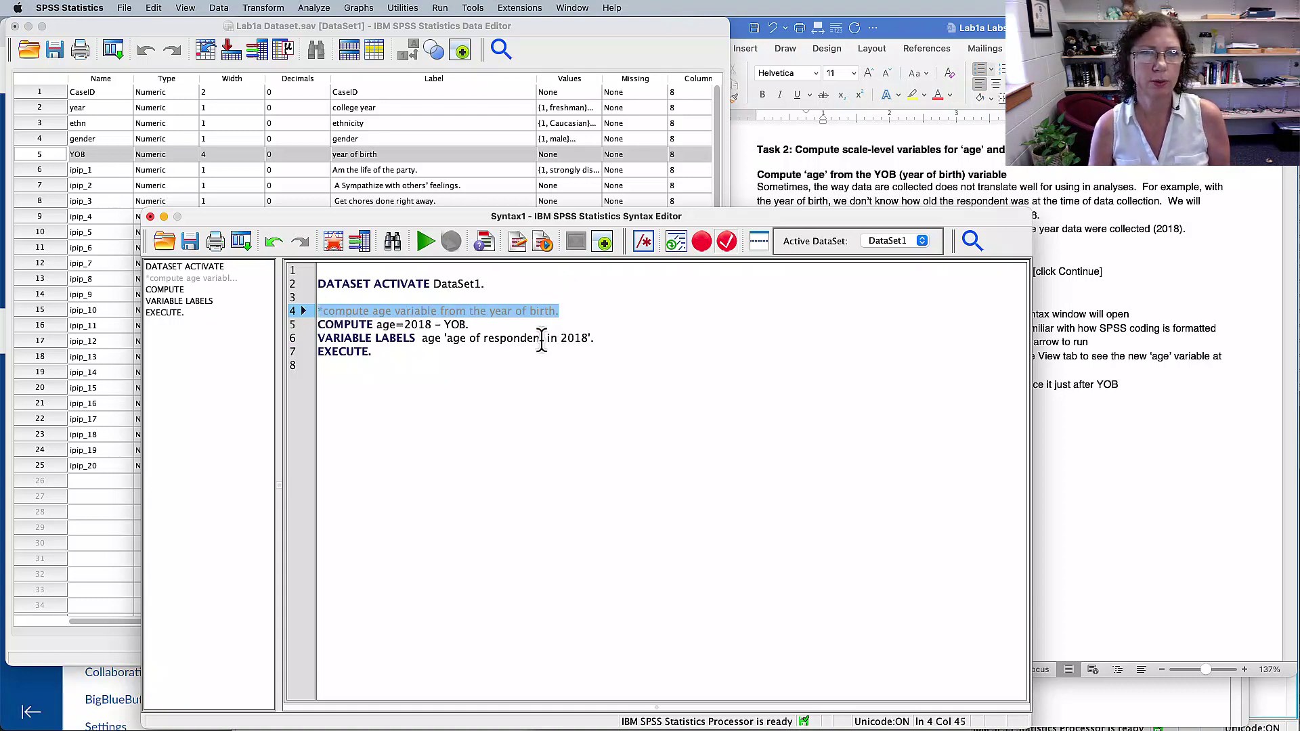
drag(546, 328, 610, 329)
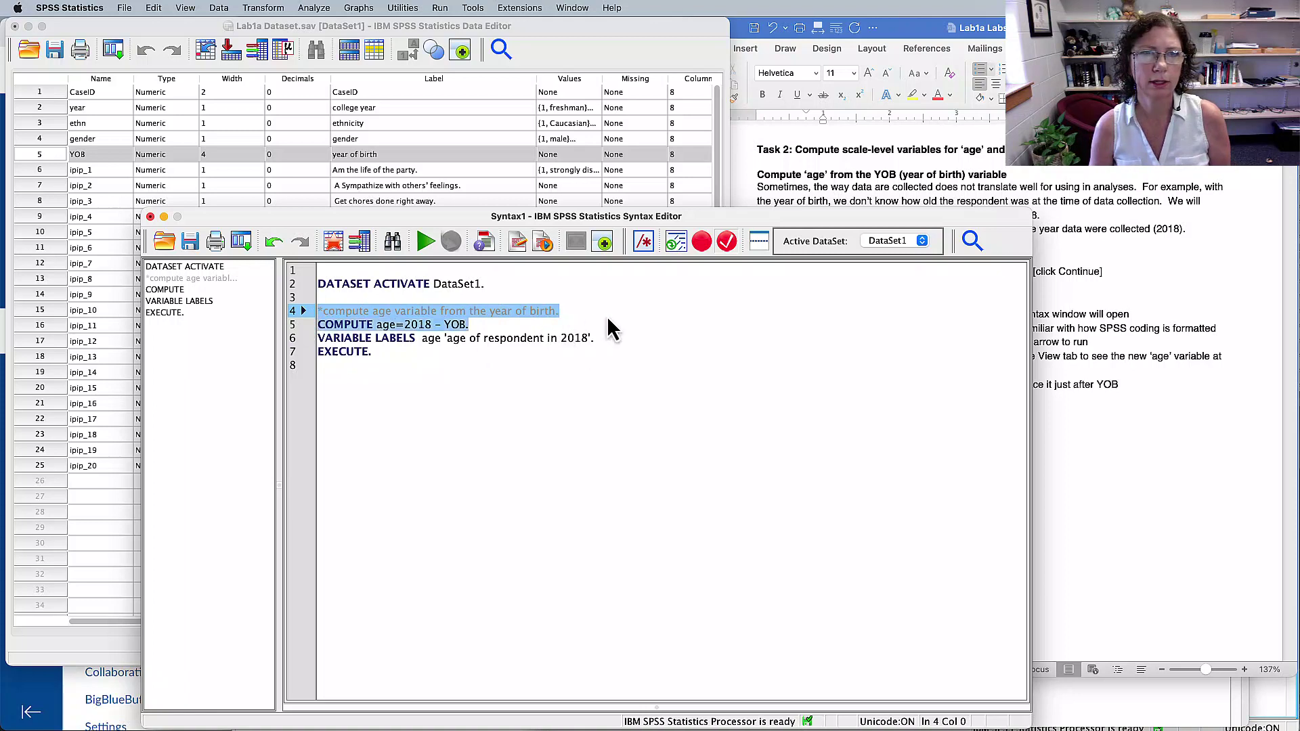
click(573, 312)
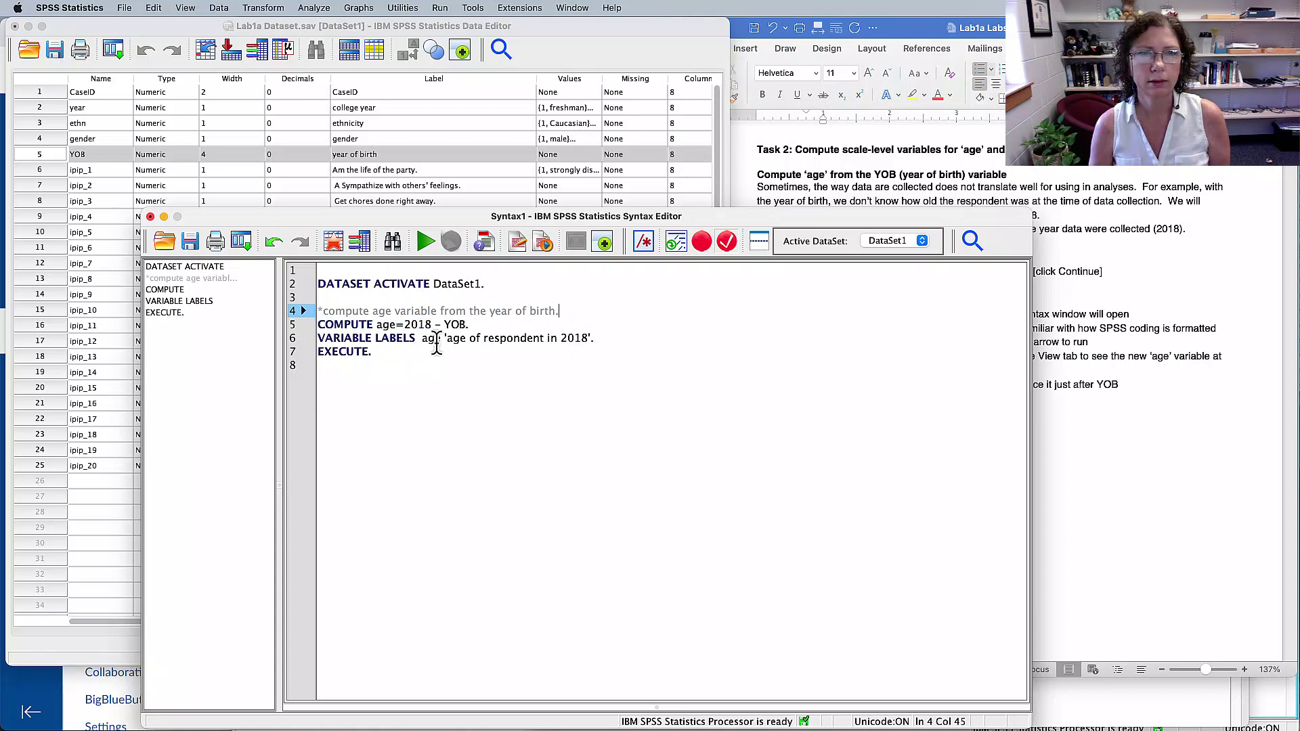
drag(318, 325, 359, 380)
click(377, 372)
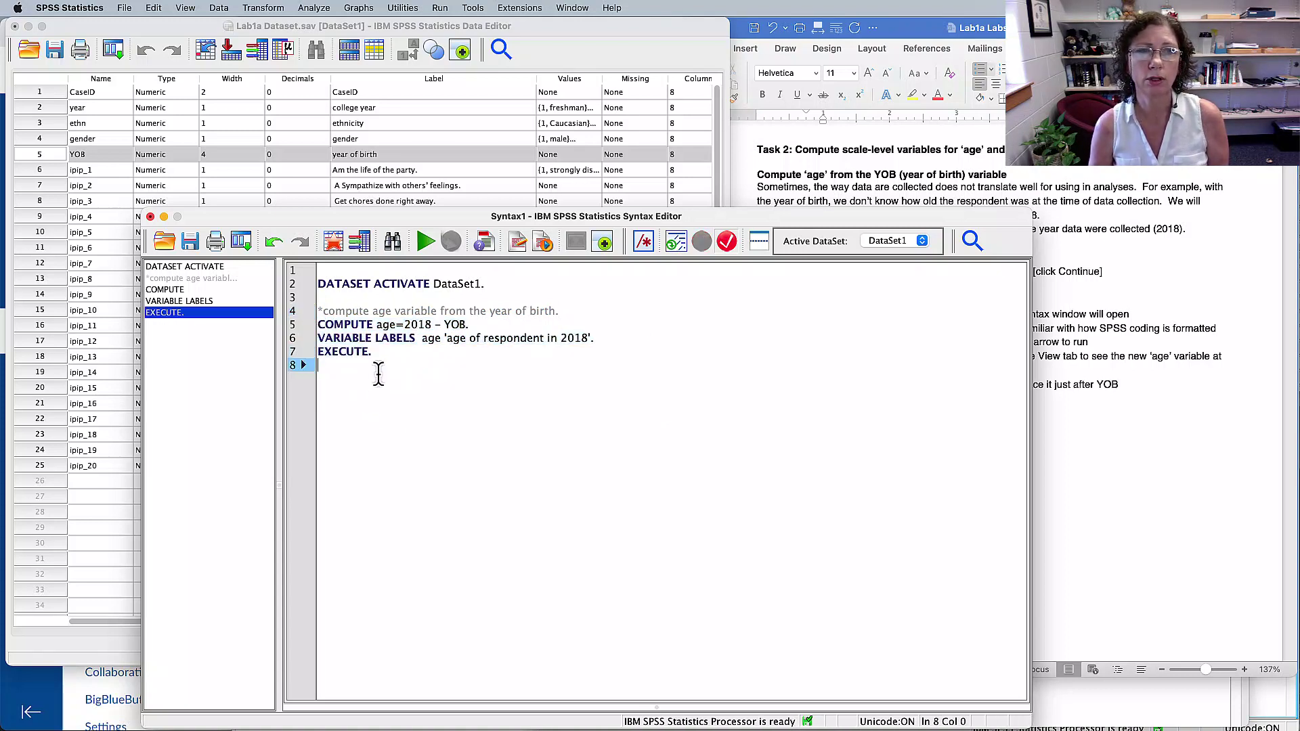
click(366, 354)
key(BackSpace)
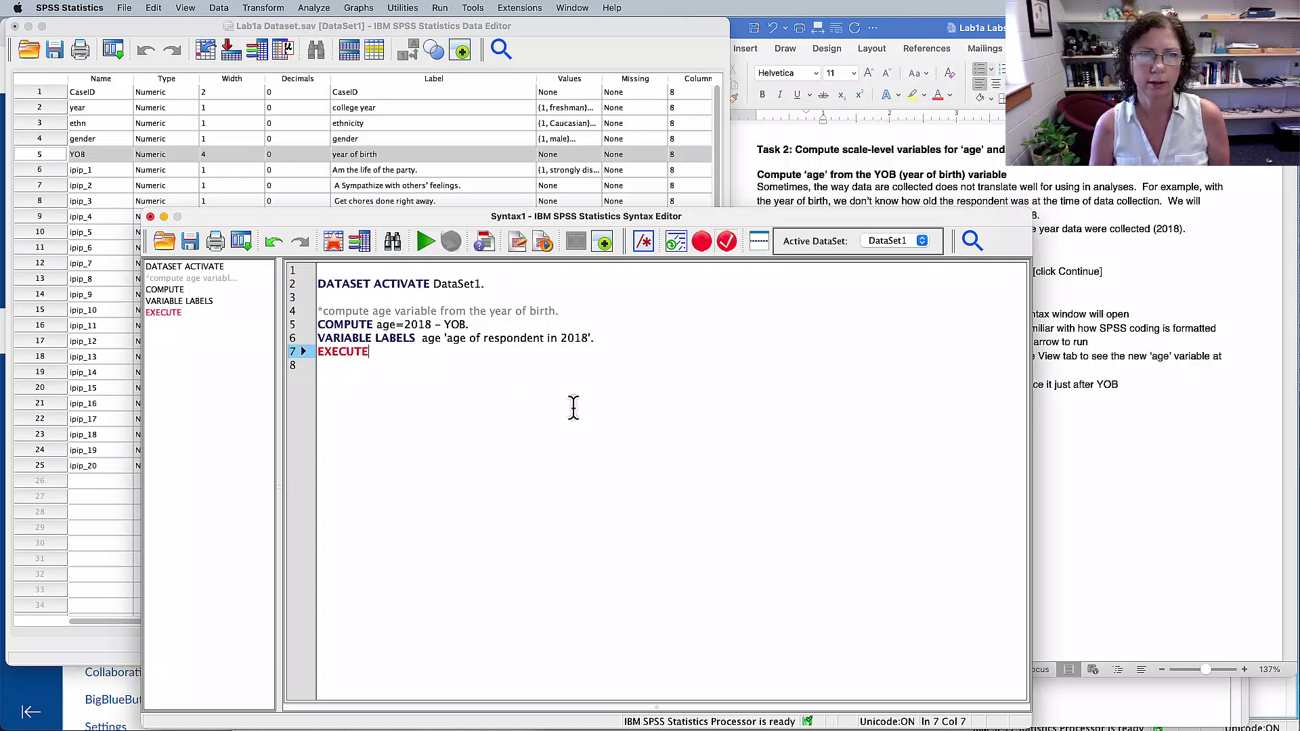
text(.)
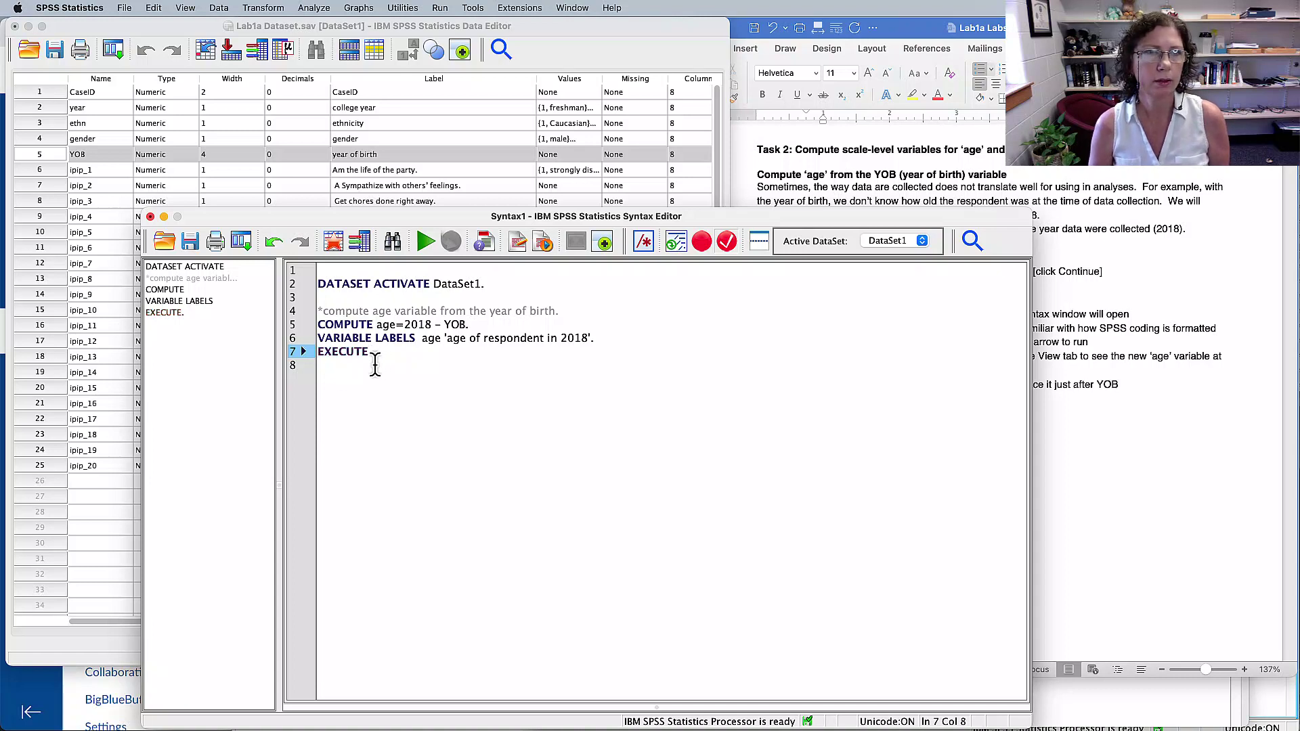
- Run the syntax from the age comment through EXECUTE, and check the logged commands at the end of the output
drag(373, 353, 308, 311)
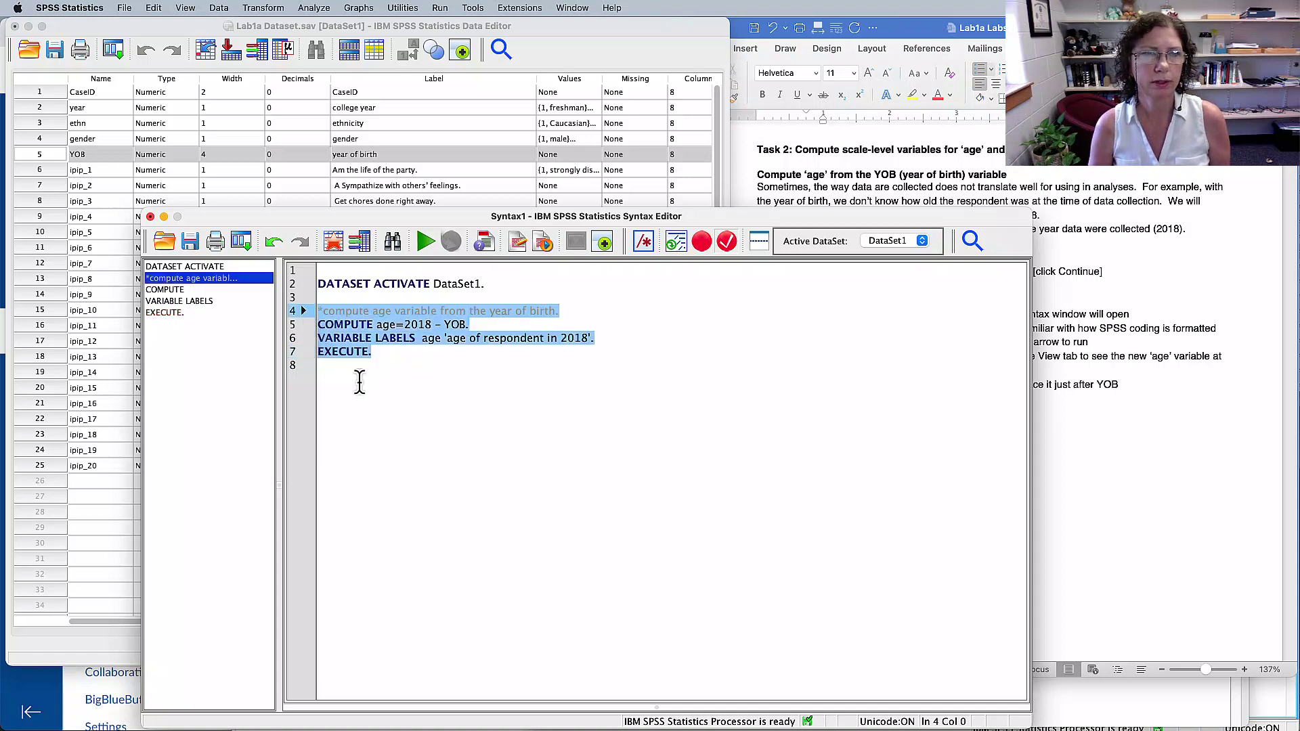
click(425, 241)
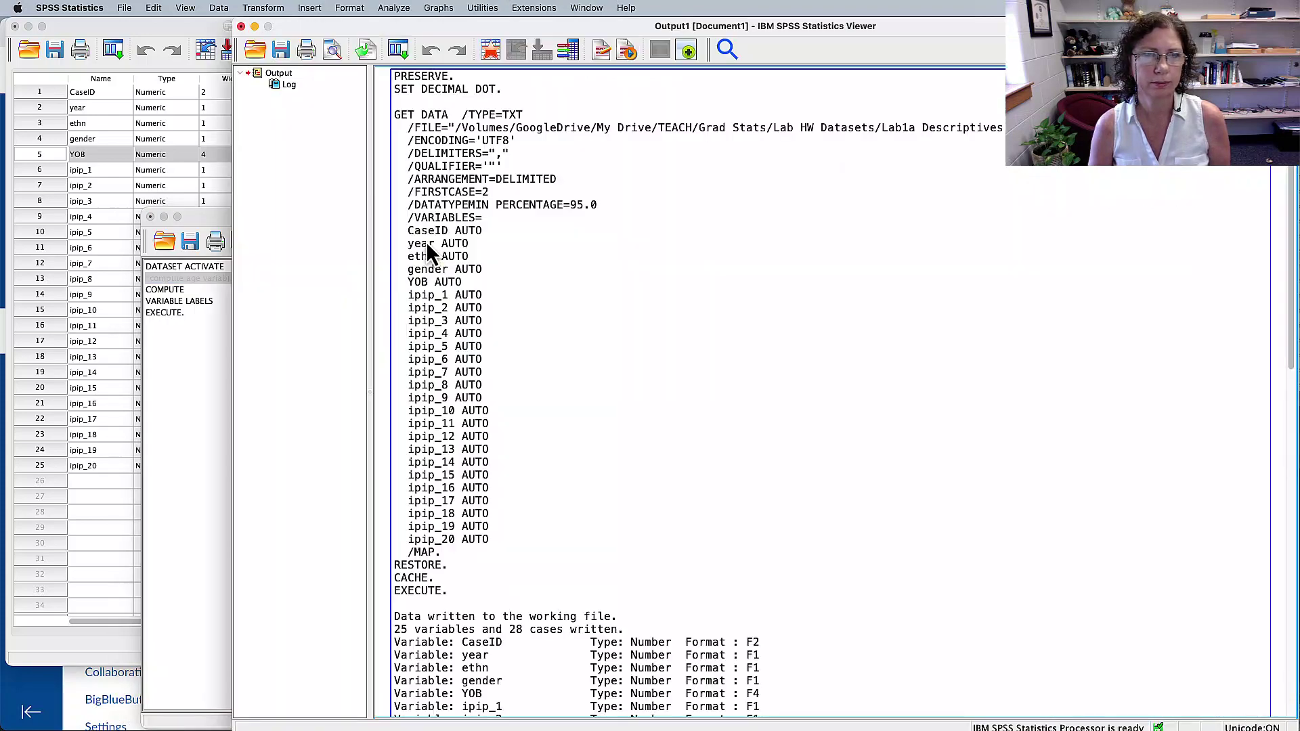
scroll(765, 312, down, 10)
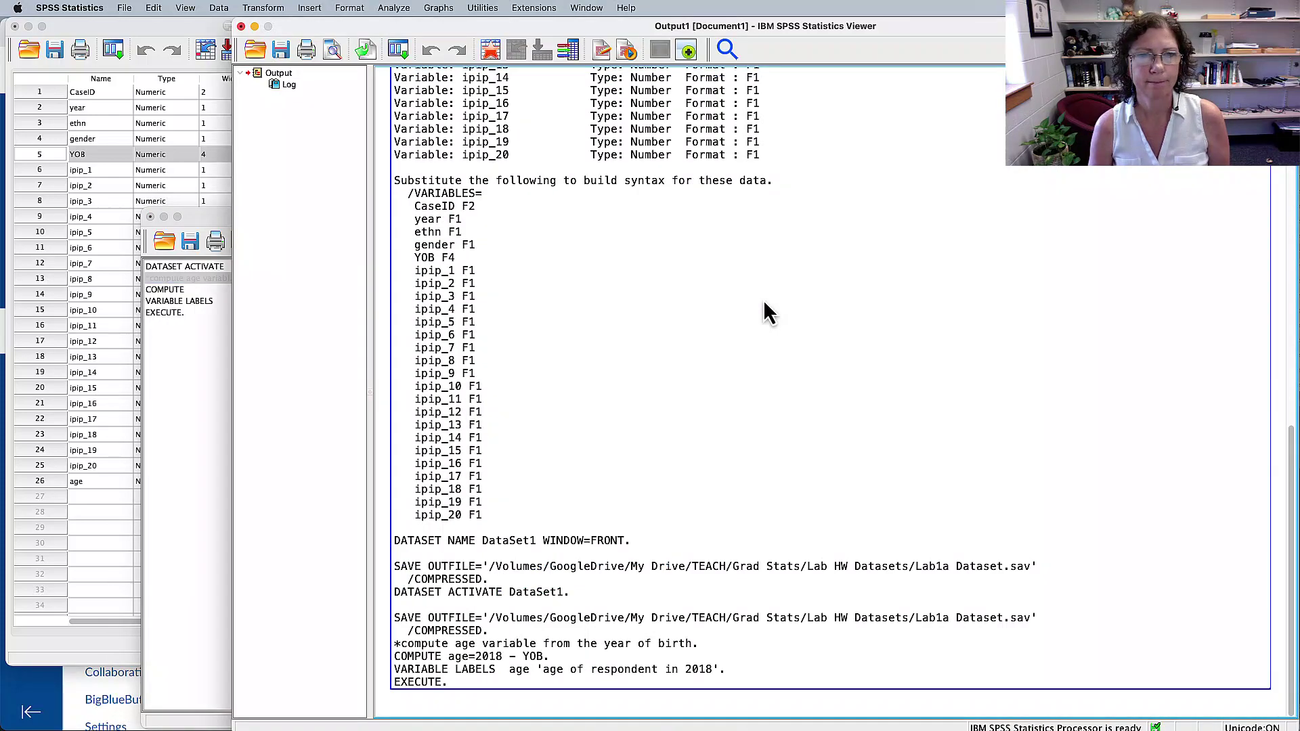
click(398, 645)
scroll(514, 615, down, 10)
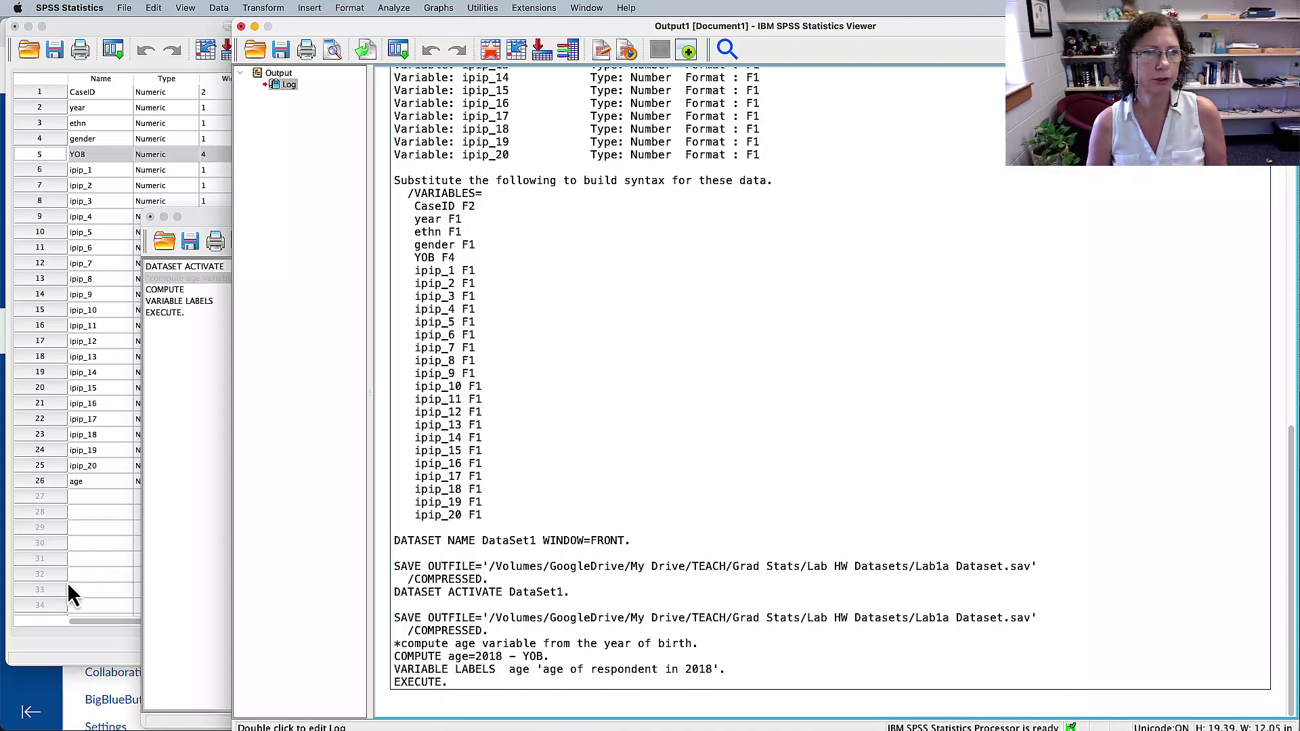
- Return to the Data Editor and examine the new age variable's row at the end of the variable list
click(67, 641)
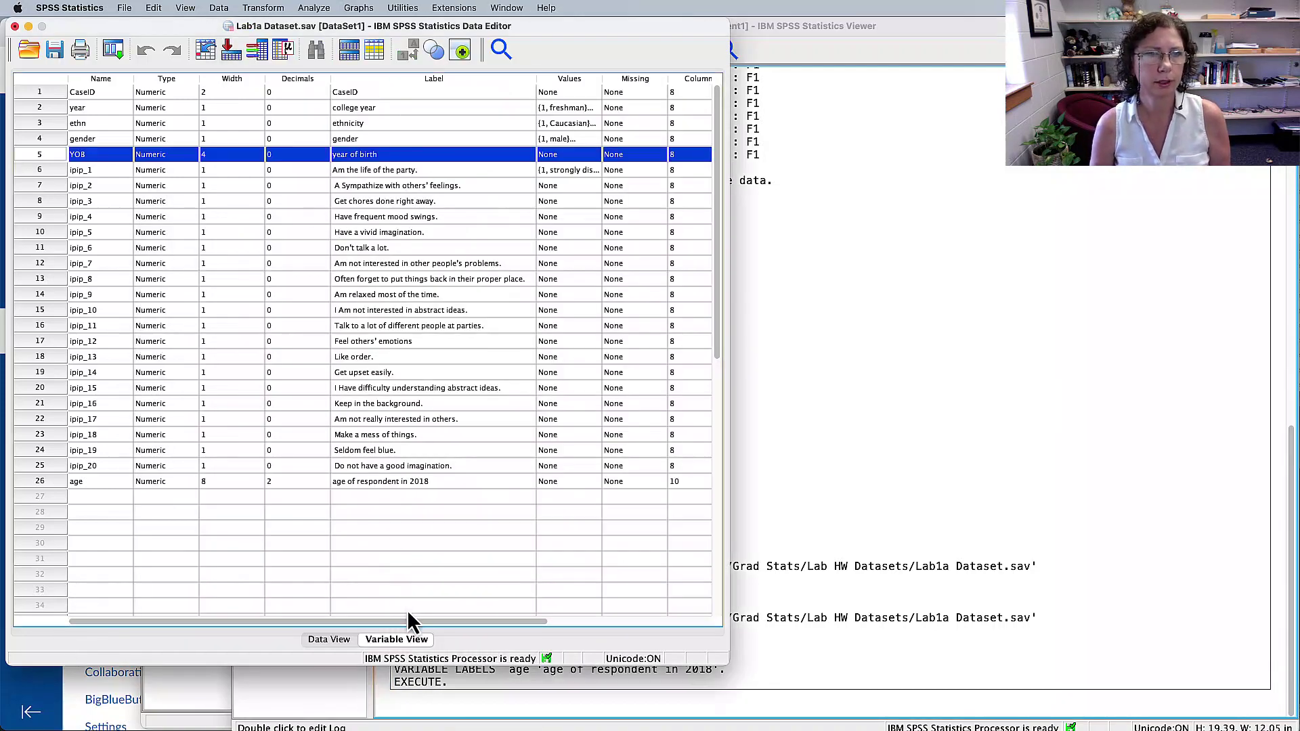
click(41, 482)
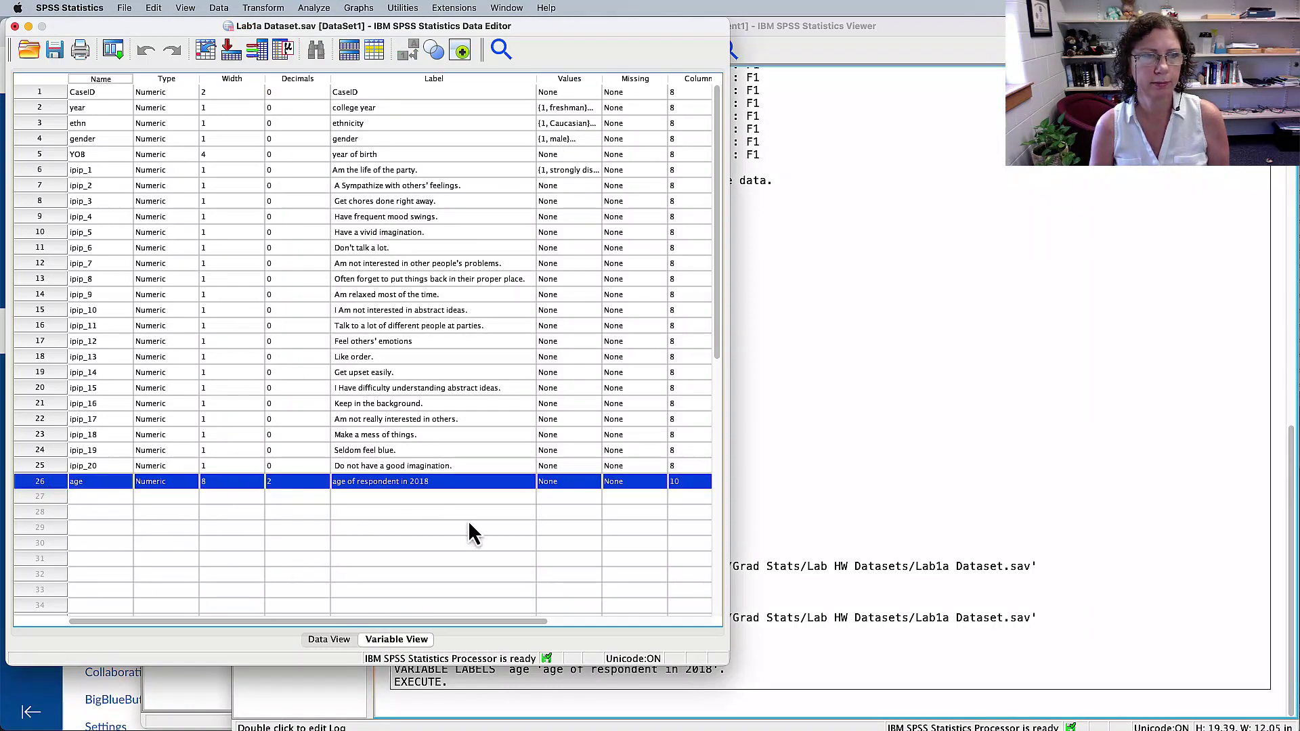
scroll(468, 519, right, 5)
scroll(467, 518, left, 5)
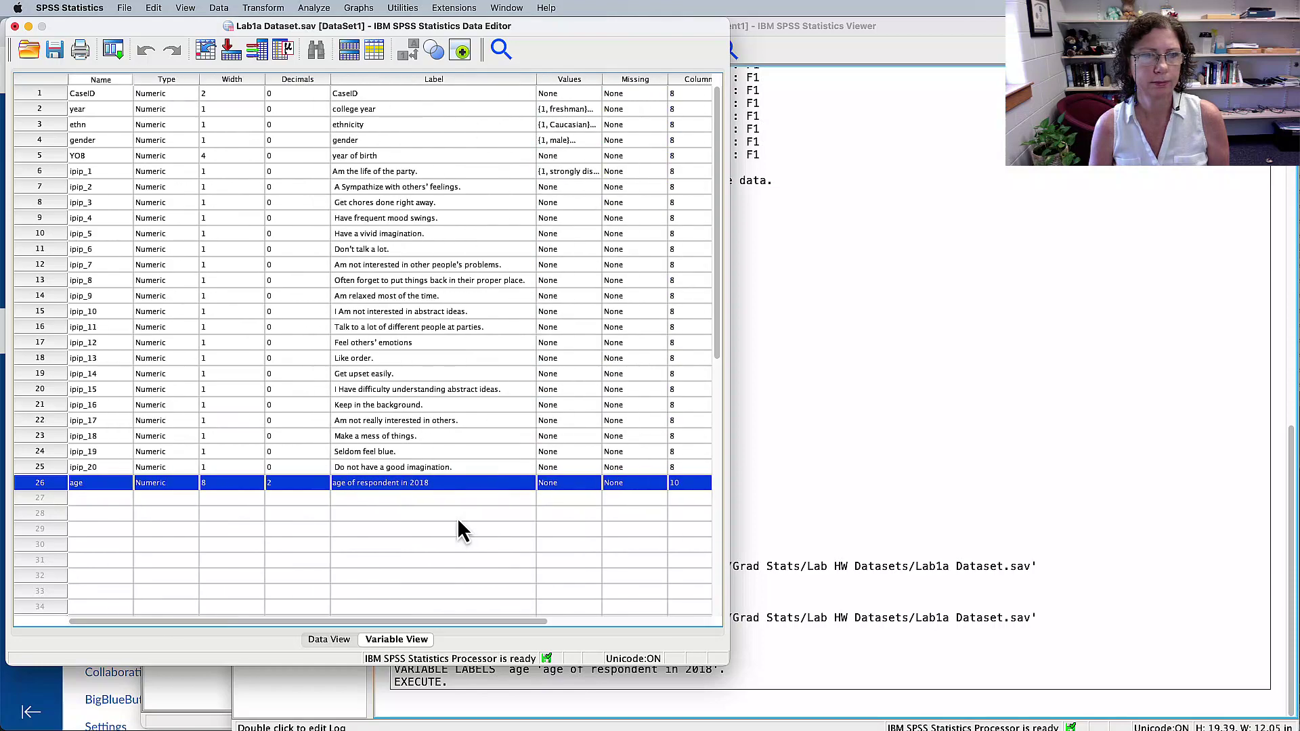
- Switch to the Word labsheet and review the instructions on running the syntax and moving the age variable after YOB
click(943, 429)
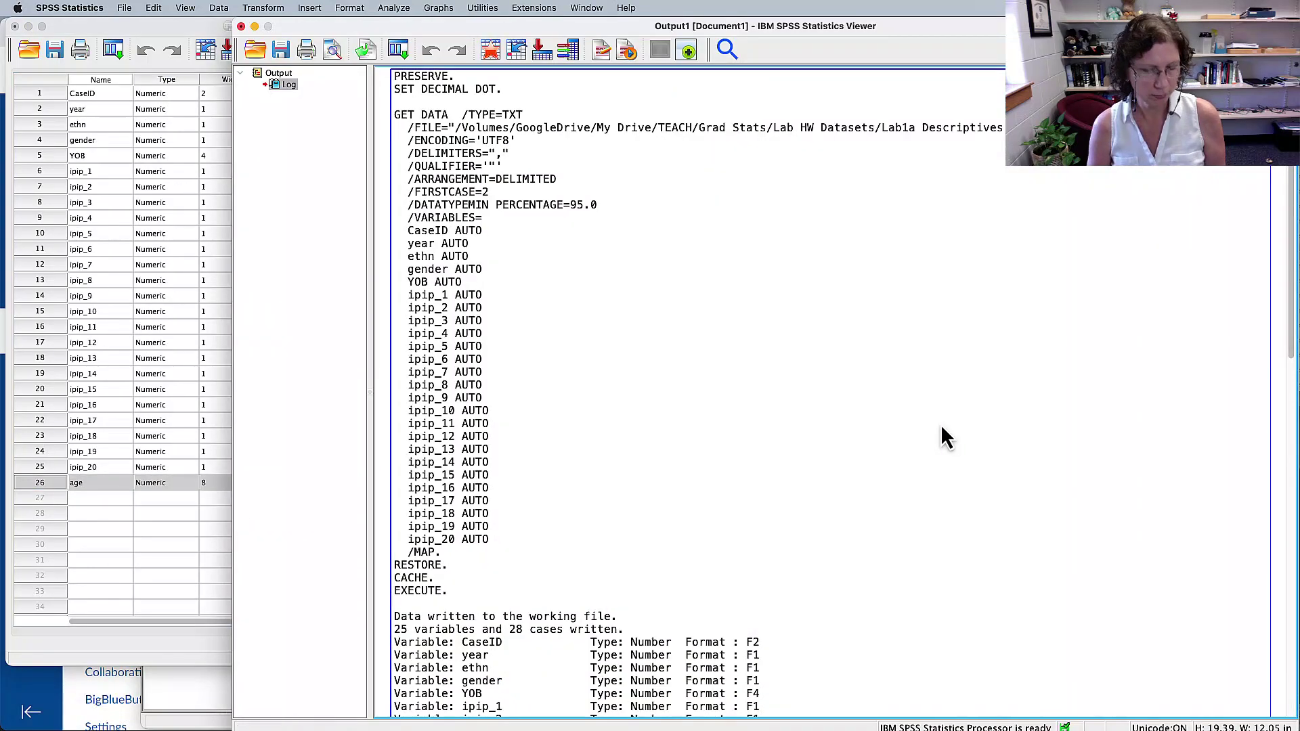
key(super+Tab)
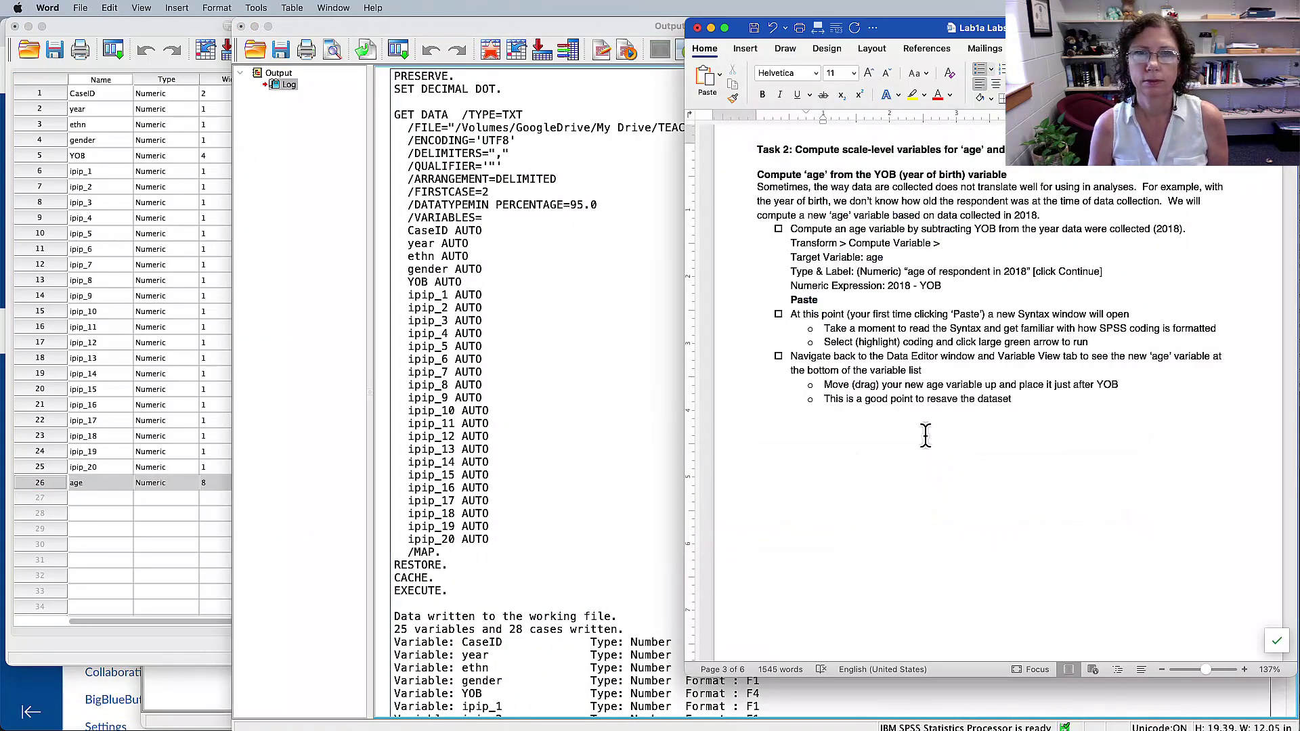
drag(803, 314, 938, 345)
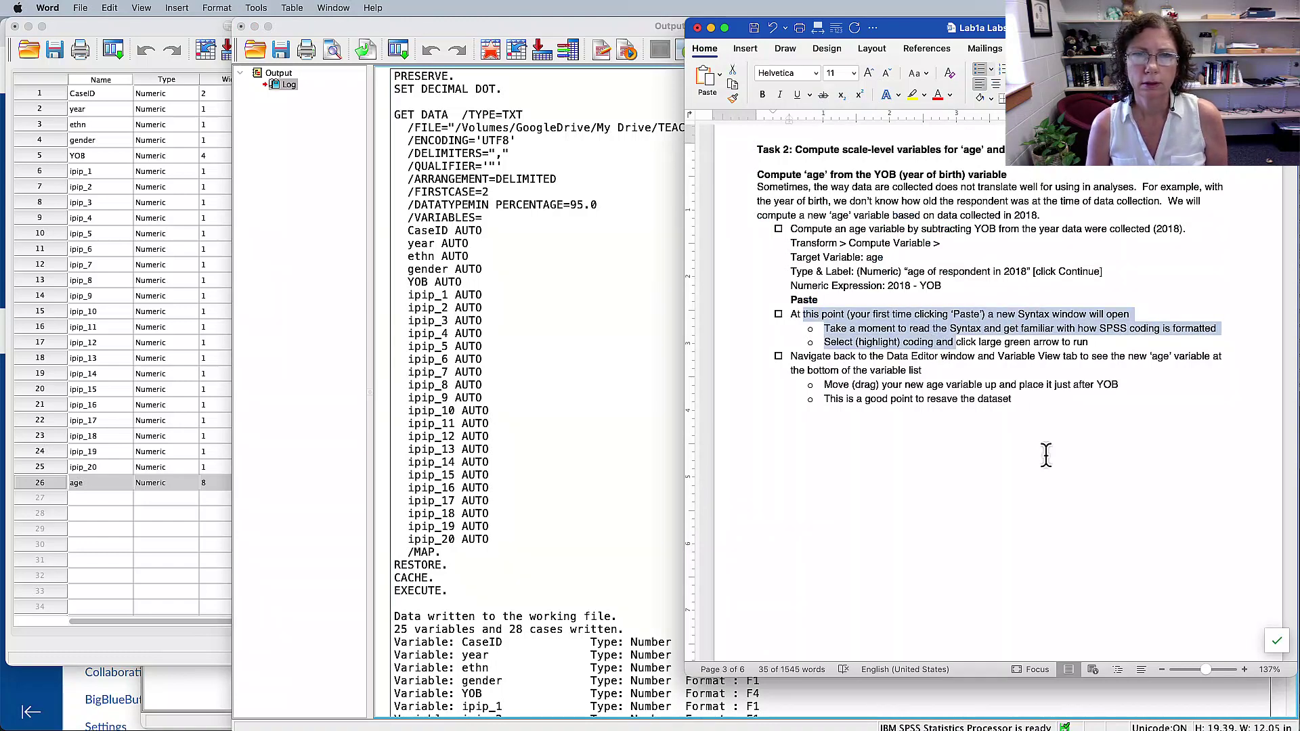
drag(816, 366, 1027, 369)
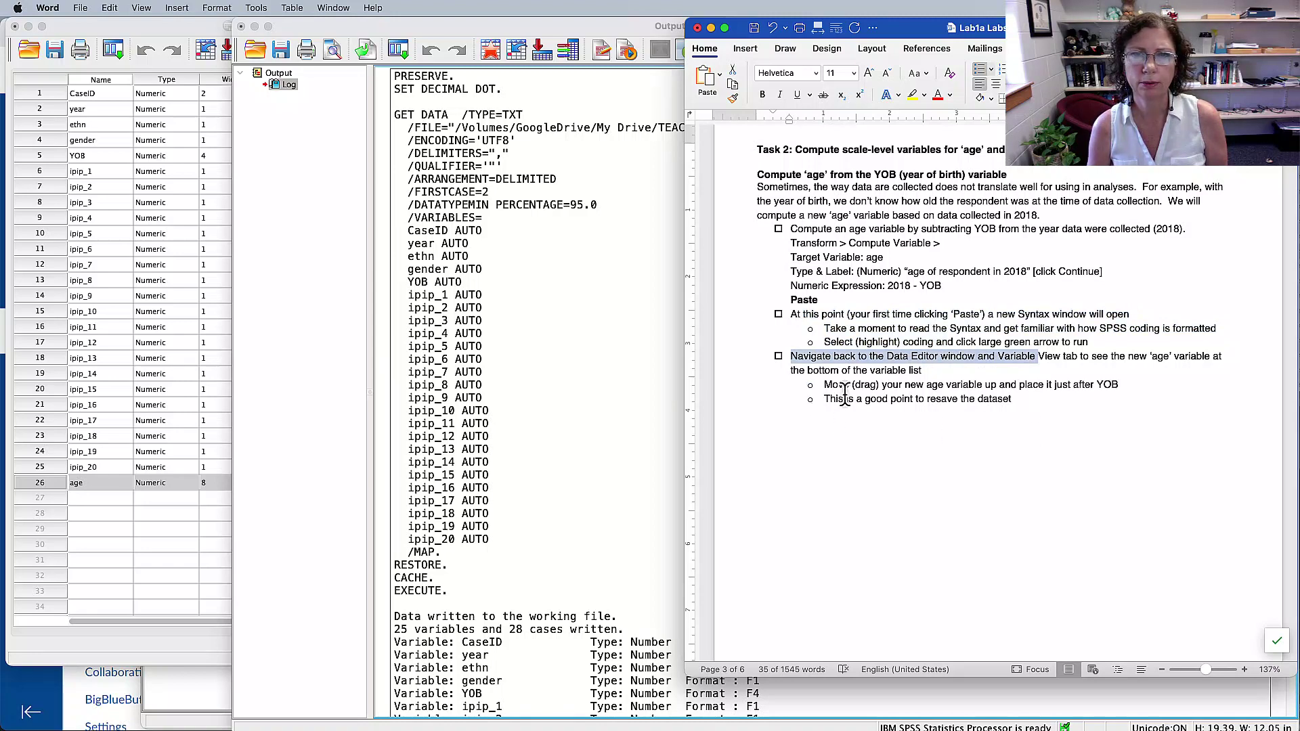
drag(844, 386, 1036, 391)
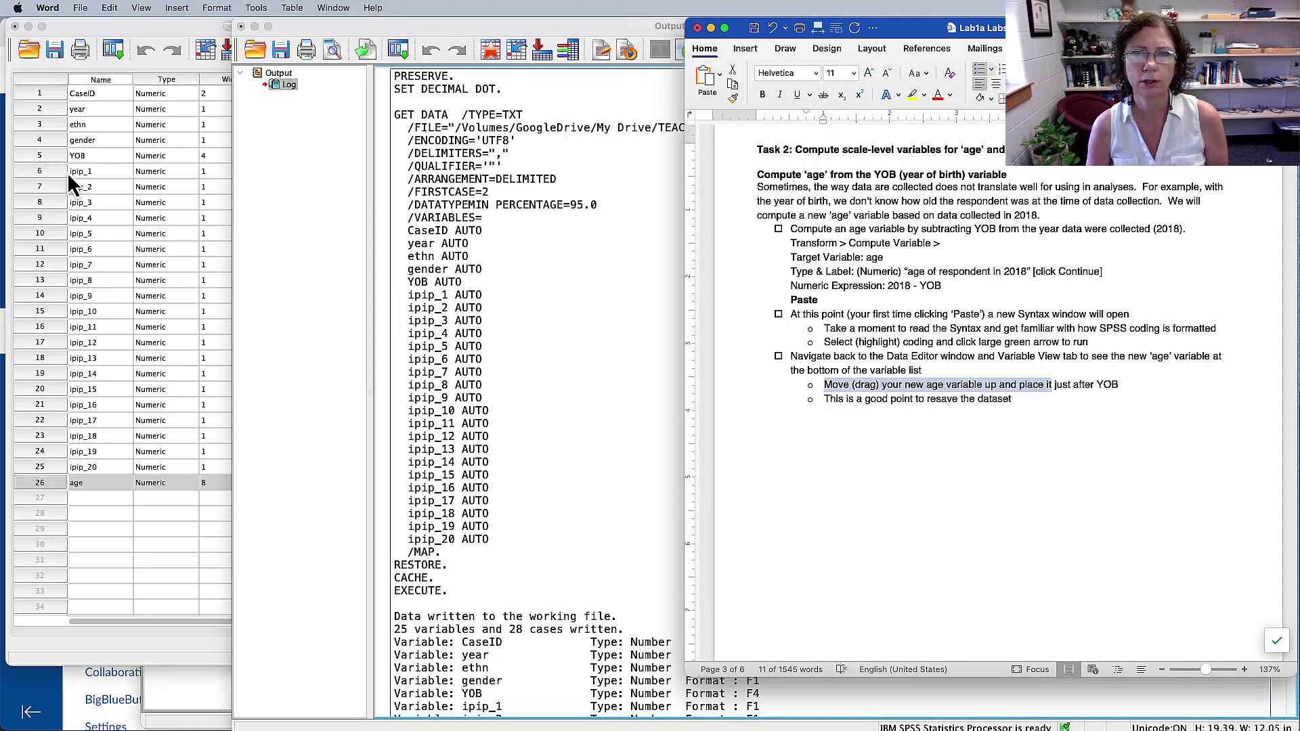
- Move the age variable directly after YOB in the Data Editor's variable list, and save the dataset
click(70, 511)
click(44, 481)
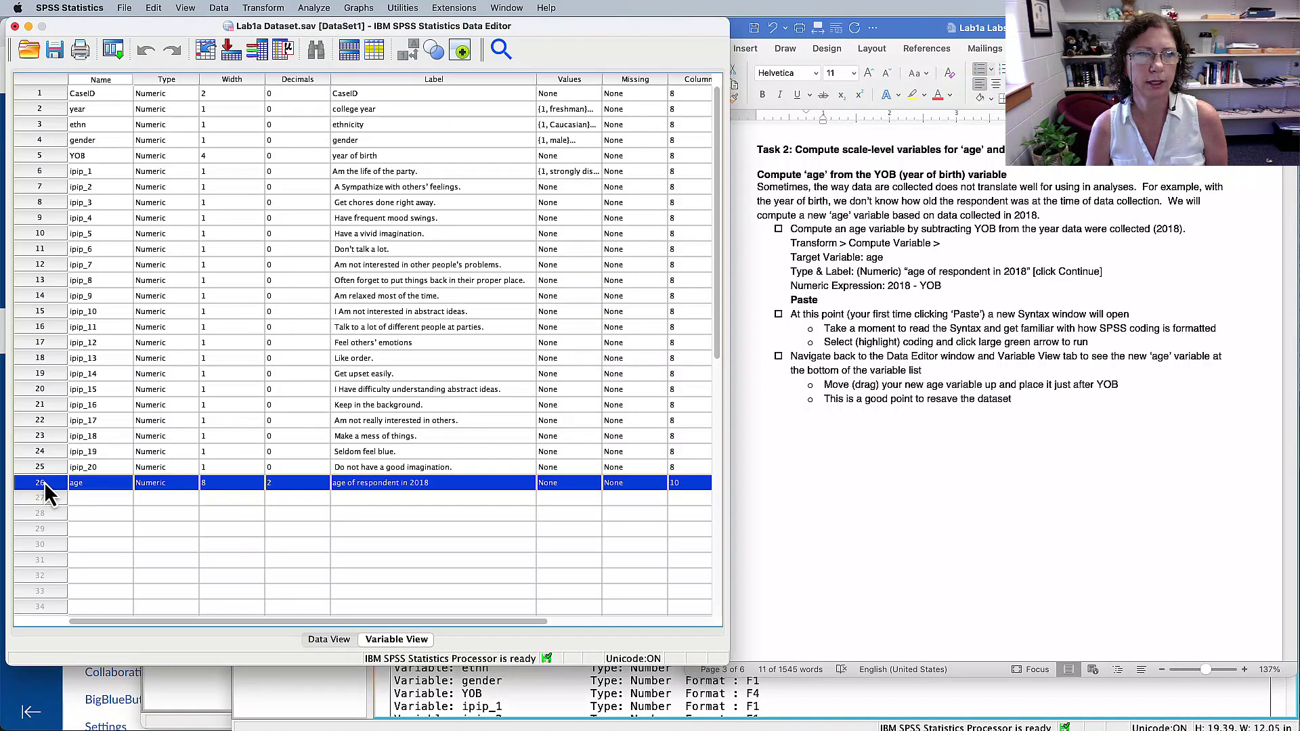
drag(45, 486, 51, 169)
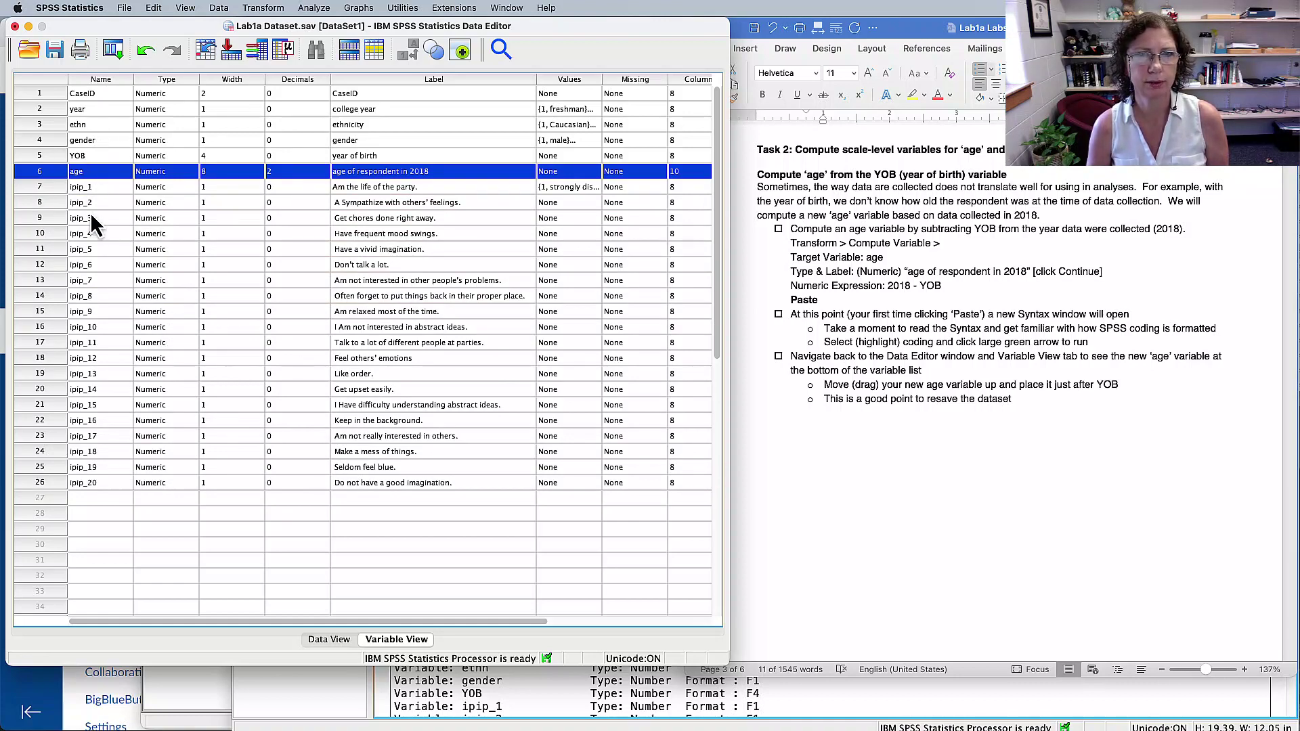
click(959, 411)
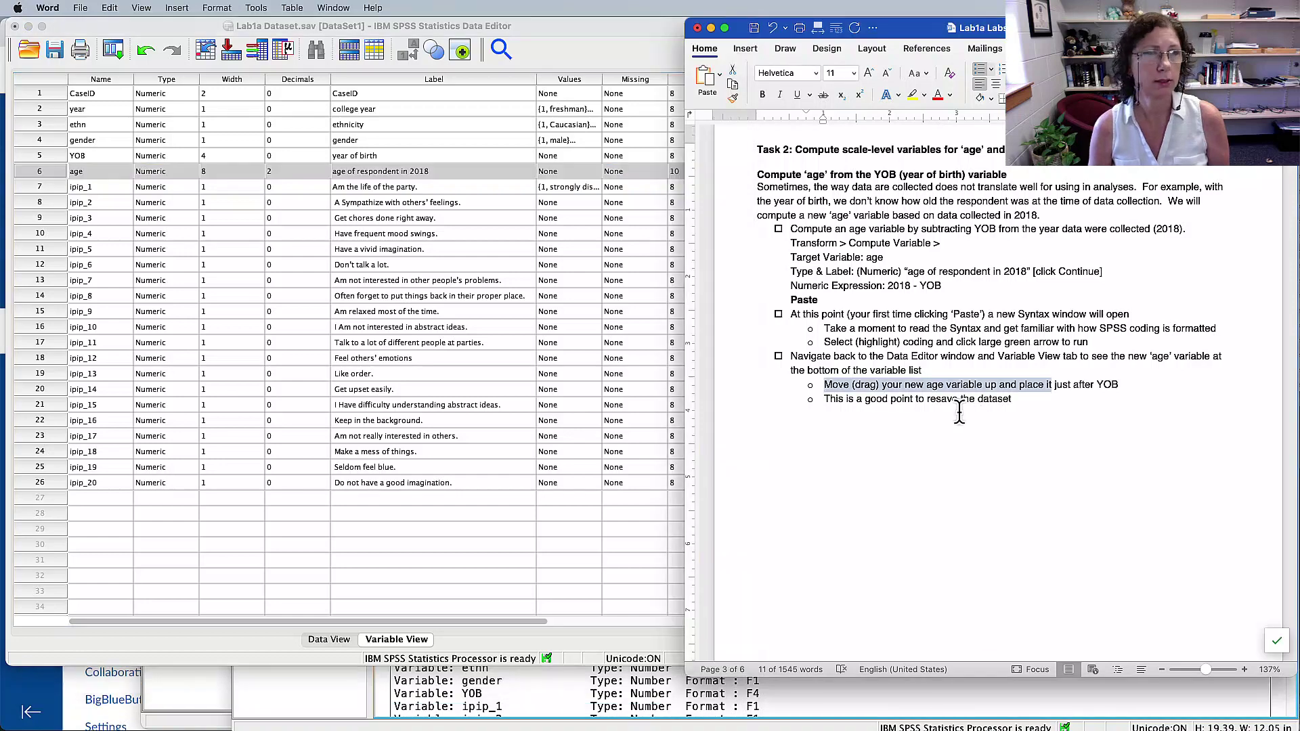
click(54, 47)
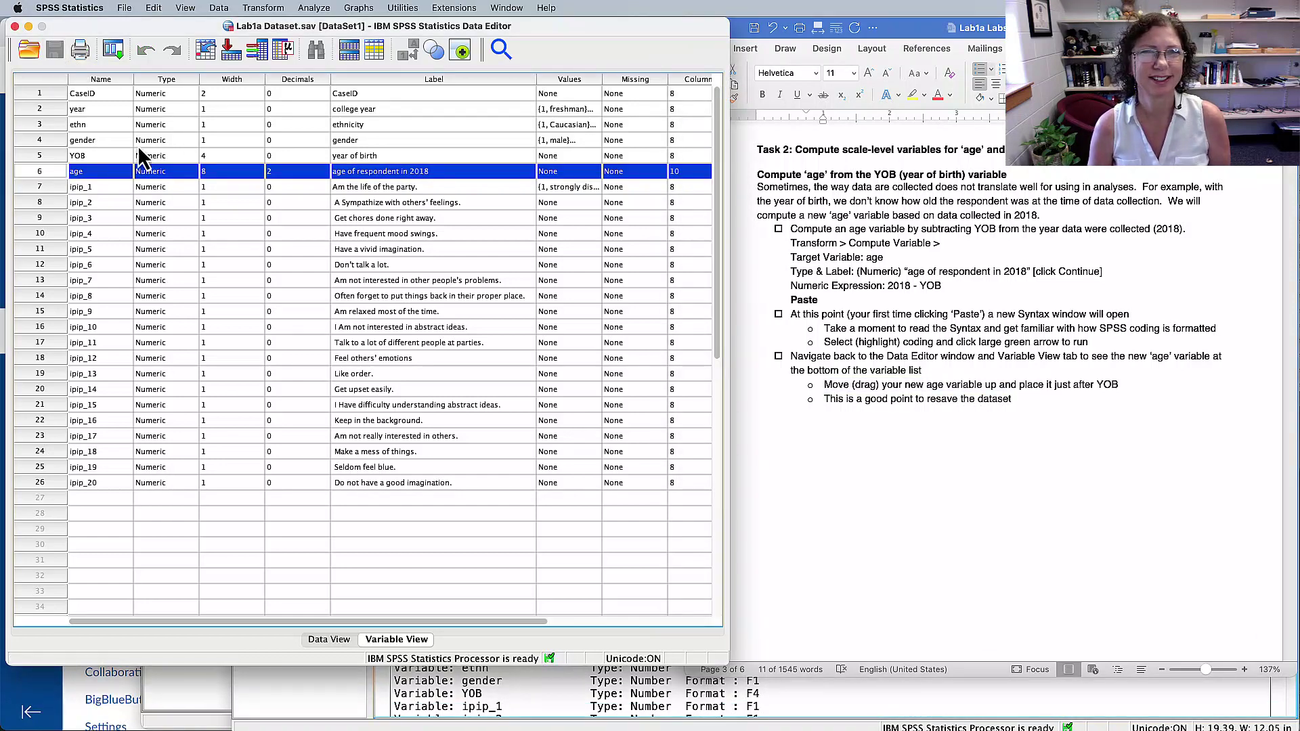
- Go to the labsheet's Reverse Coding section in Word and highlight the instruction to note which 11 items need reverse coding
click(864, 478)
scroll(864, 478, down, 5)
scroll(864, 477, down, 10)
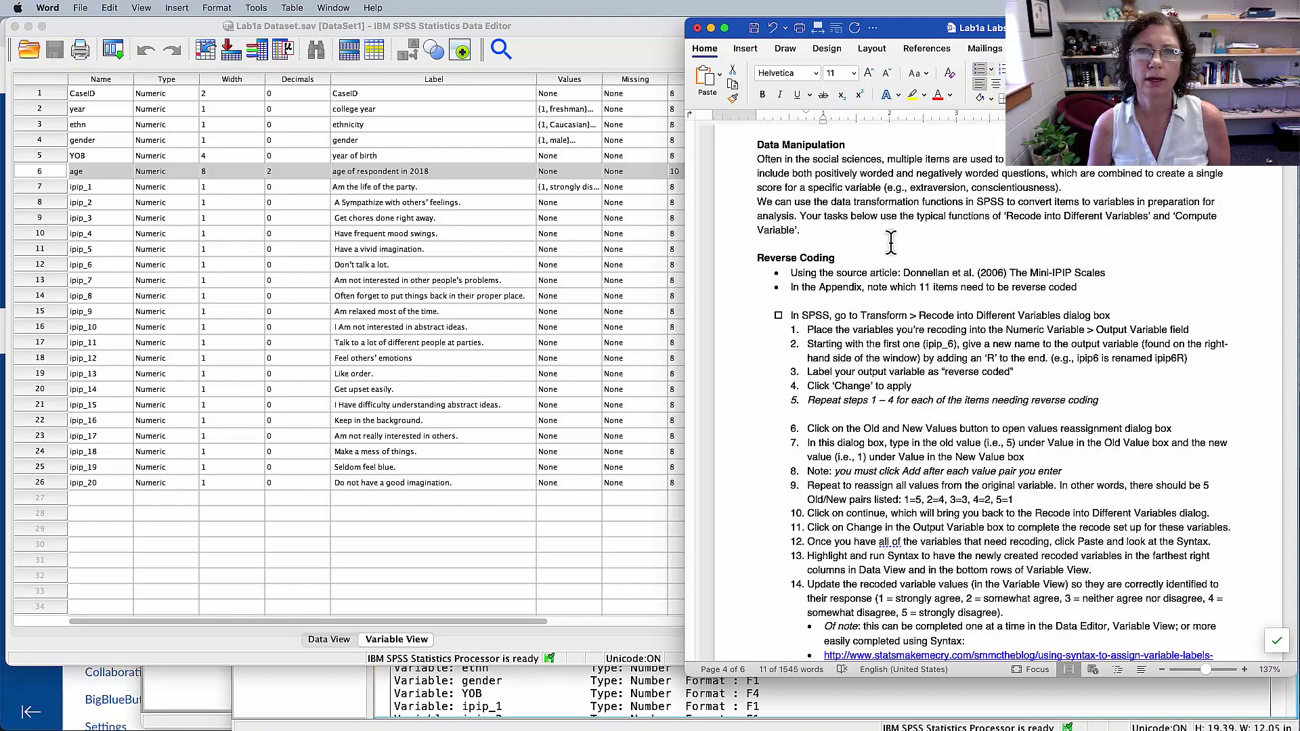
drag(818, 288, 1191, 283)
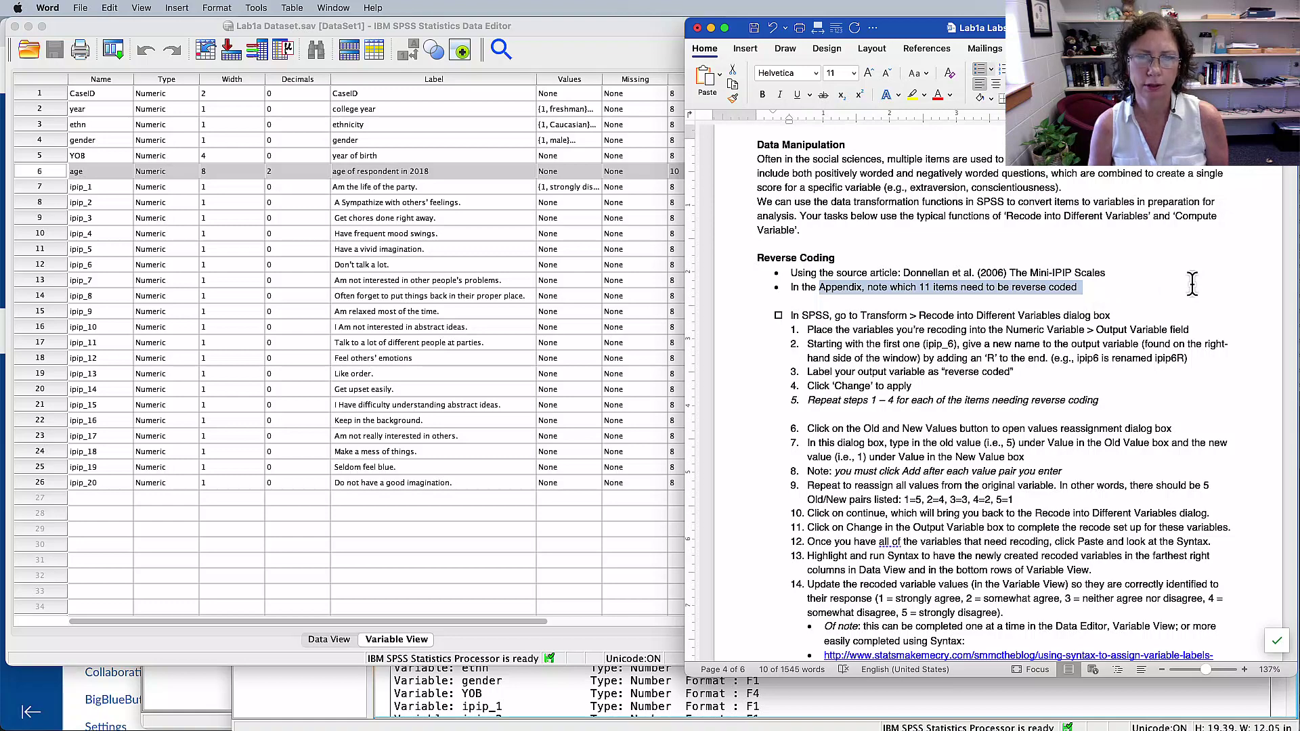
- Switch to the Mini-IPIP article in Adobe Acrobat and highlight the scoring sentence listing the items that need reverse scoring
key(super+Tab)
key(super+Tab)
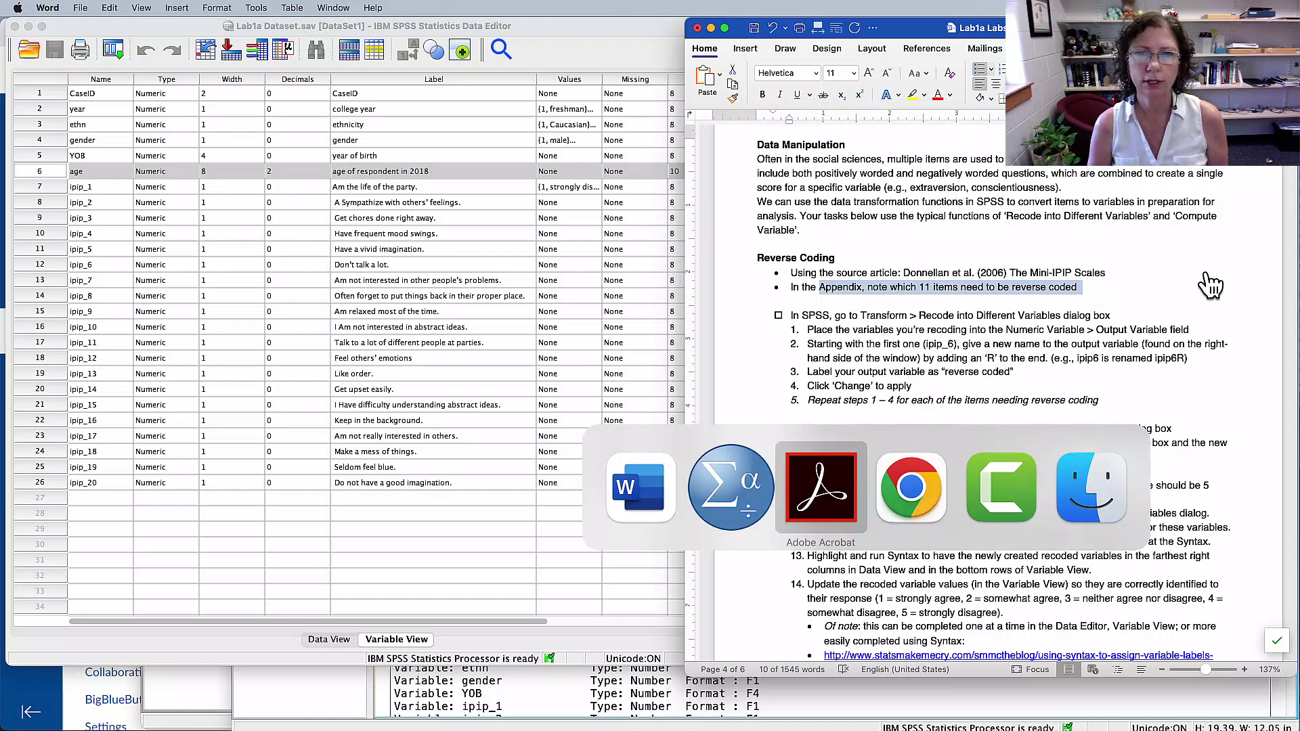
scroll(1010, 406, down, 8)
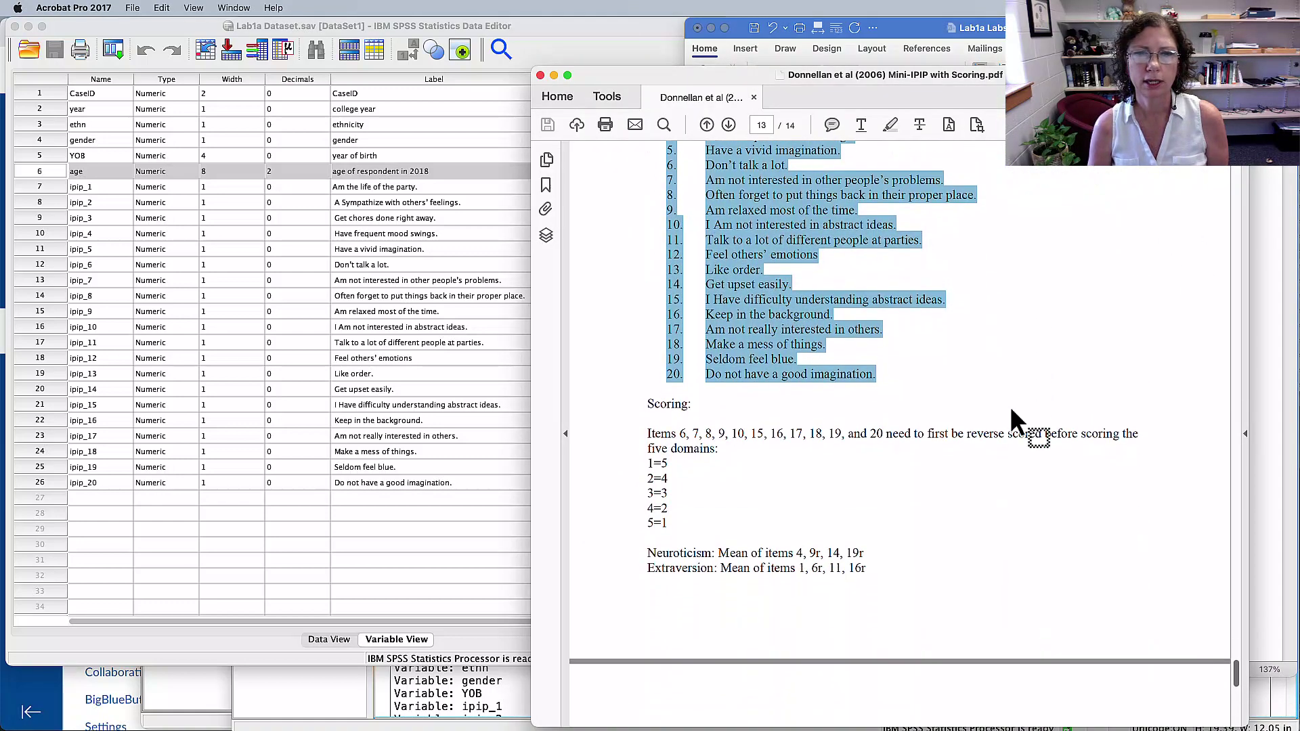
drag(648, 430, 1105, 430)
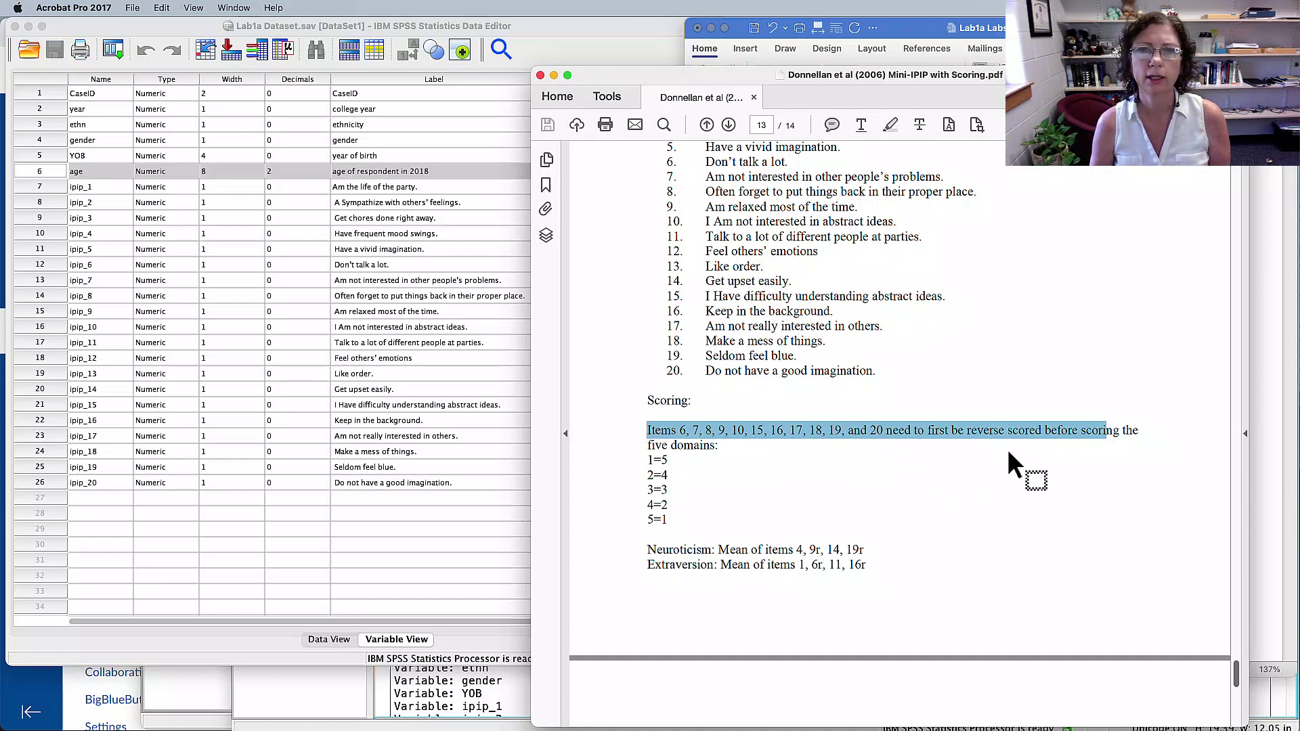
- Highlight the wording of item 20, "Do not have a good imagination.", in the Mini-IPIP article's item list
drag(1045, 437, 827, 510)
scroll(827, 511, up, 2)
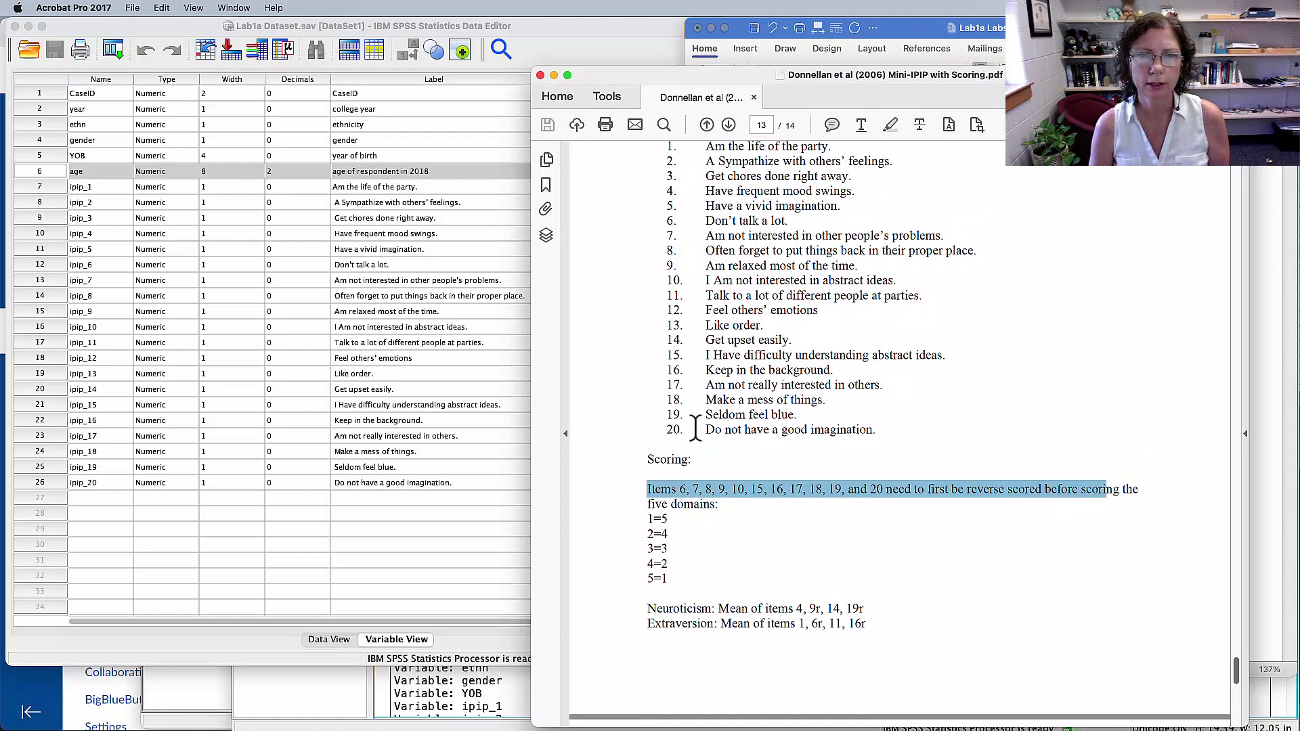
drag(702, 430, 976, 542)
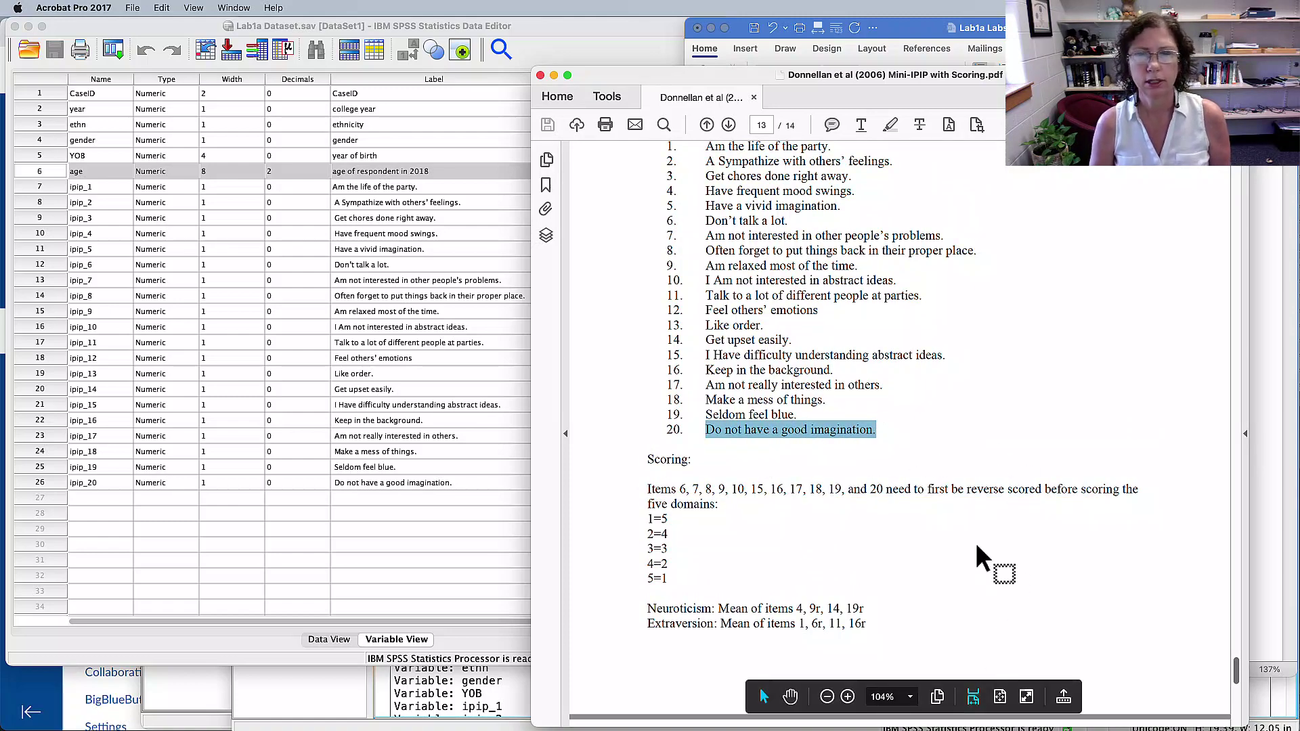
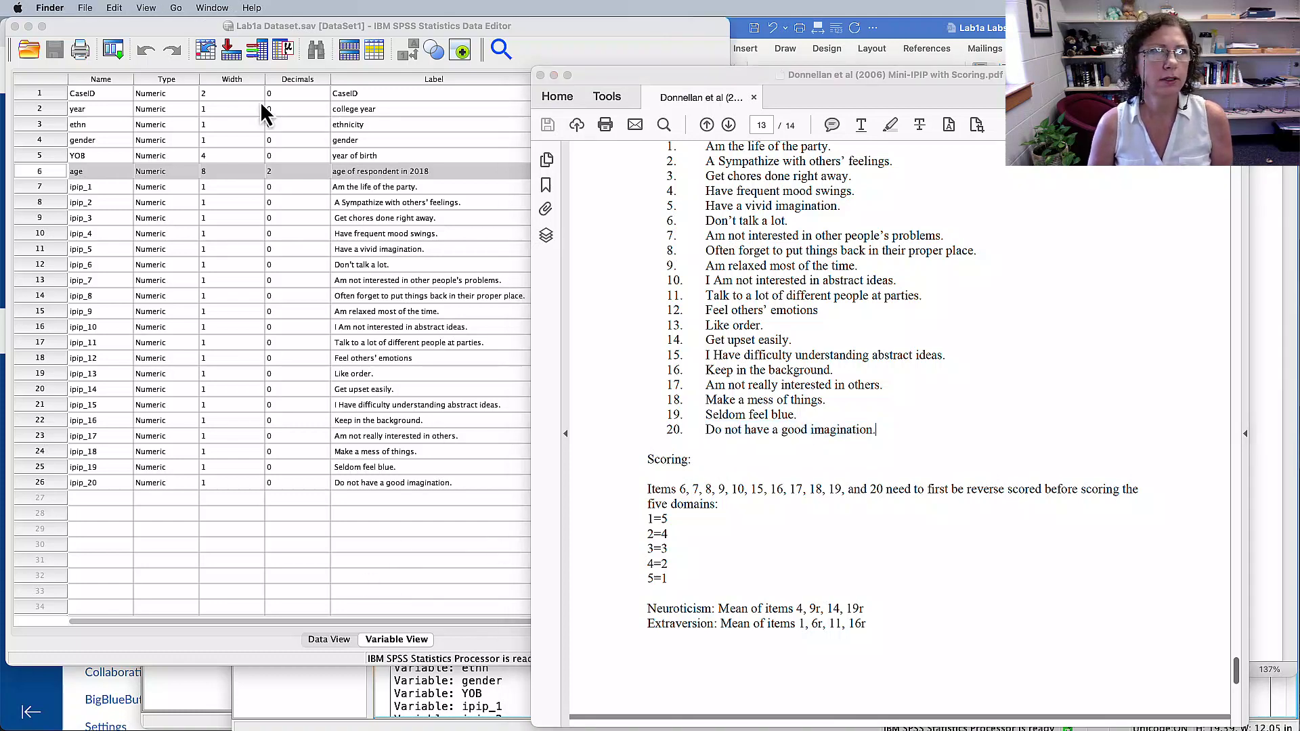
- Switch to the SPSS Data Editor and open Recode into Different Variables, placing the dialog over the variable list
click(587, 27)
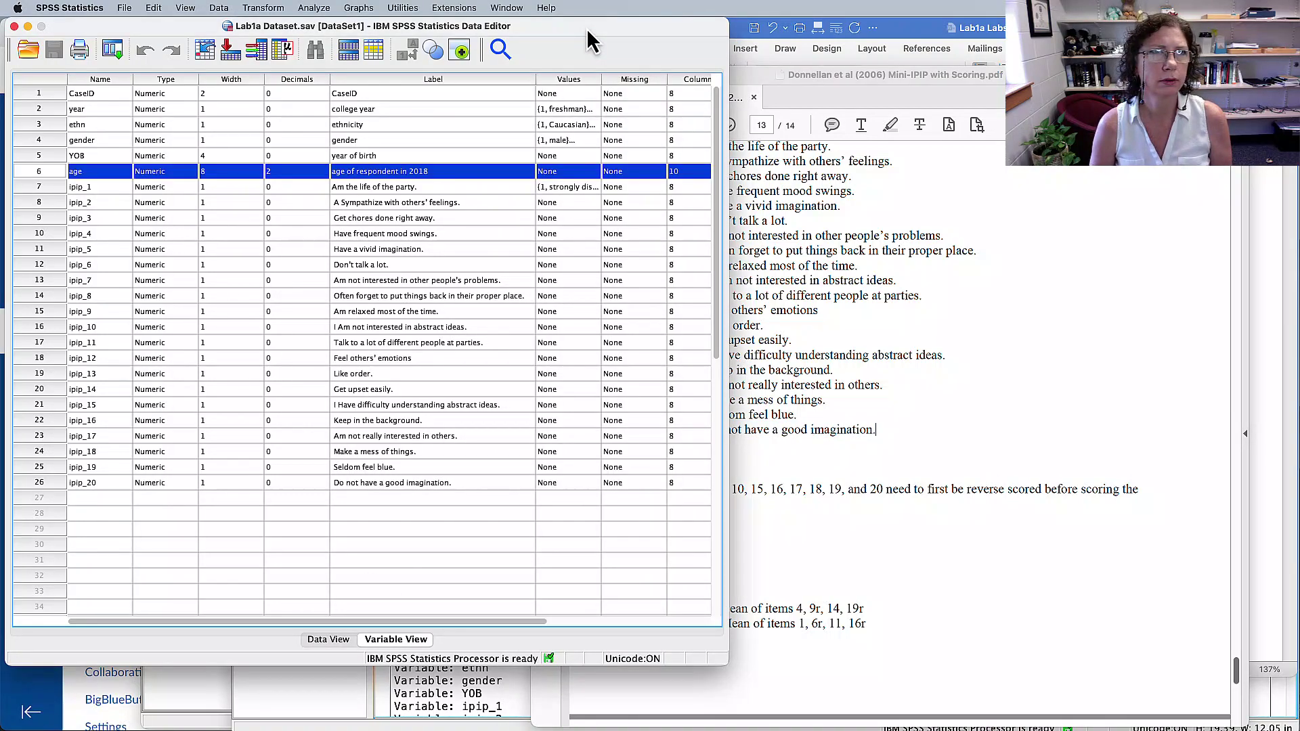
click(263, 8)
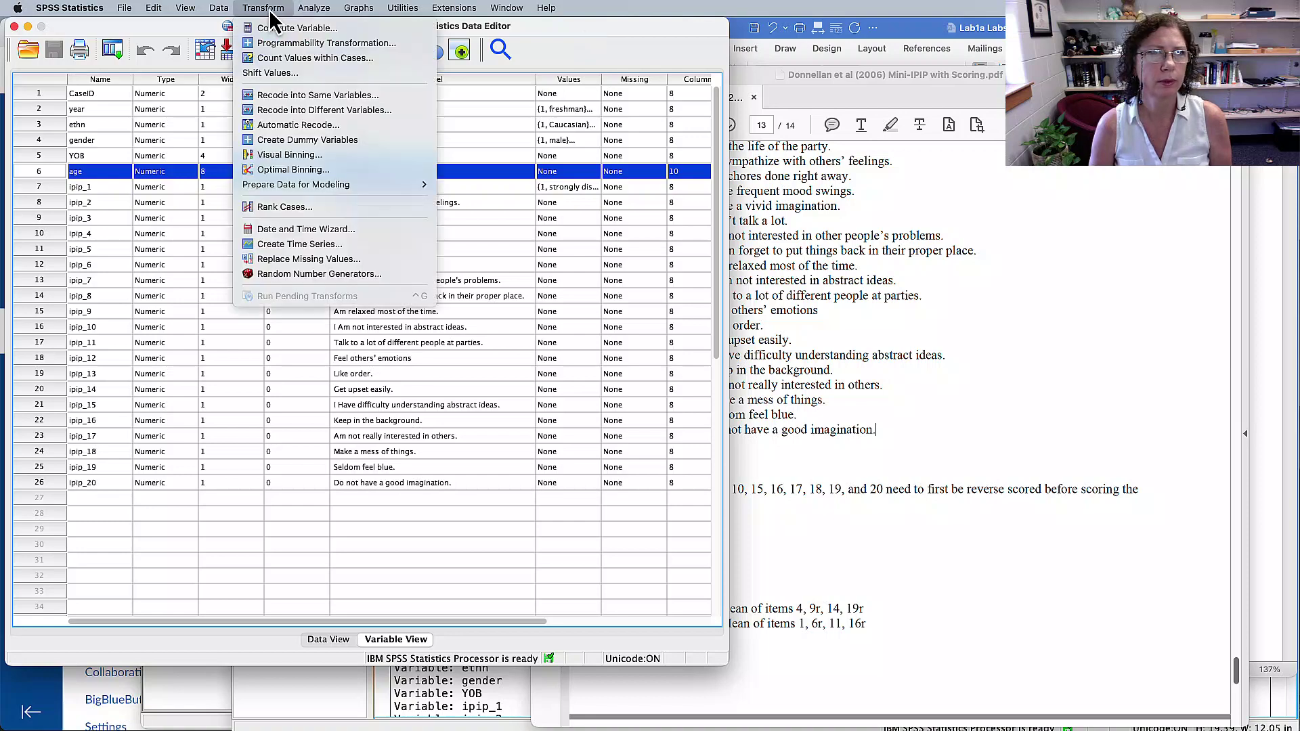
click(351, 115)
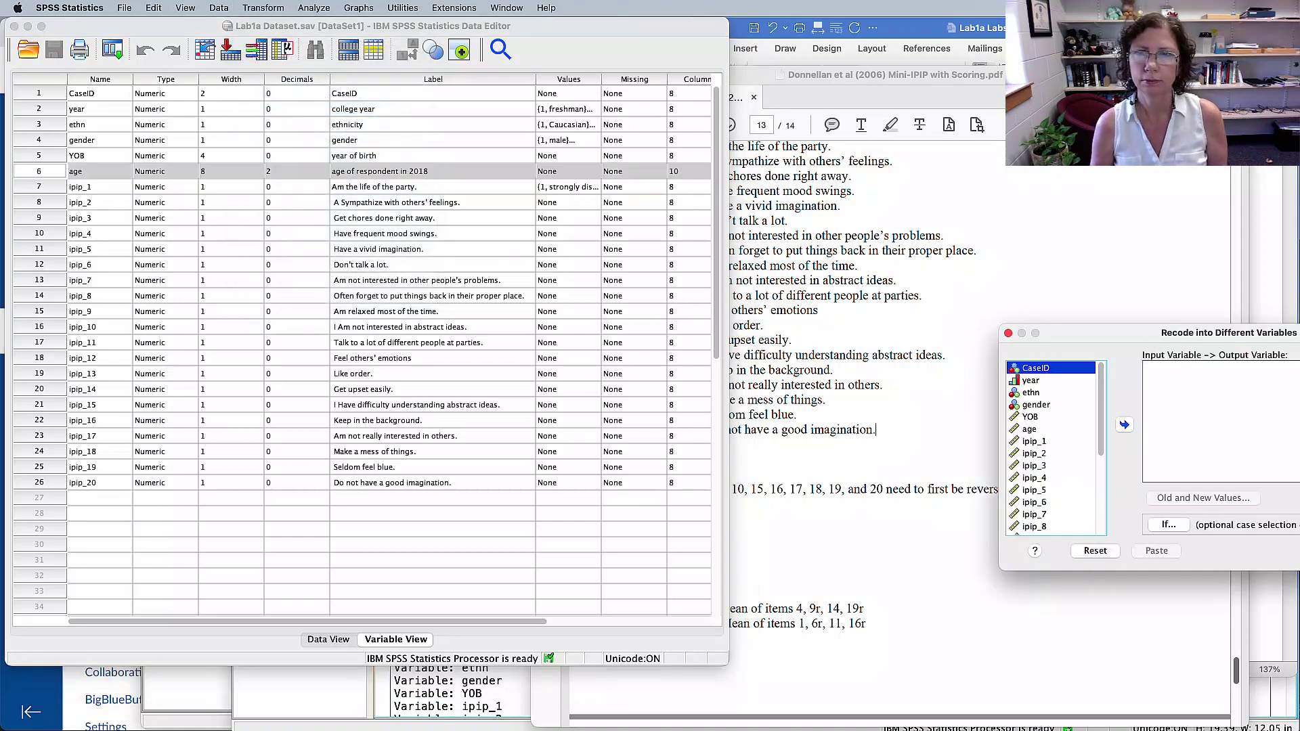
drag(1123, 329, 330, 356)
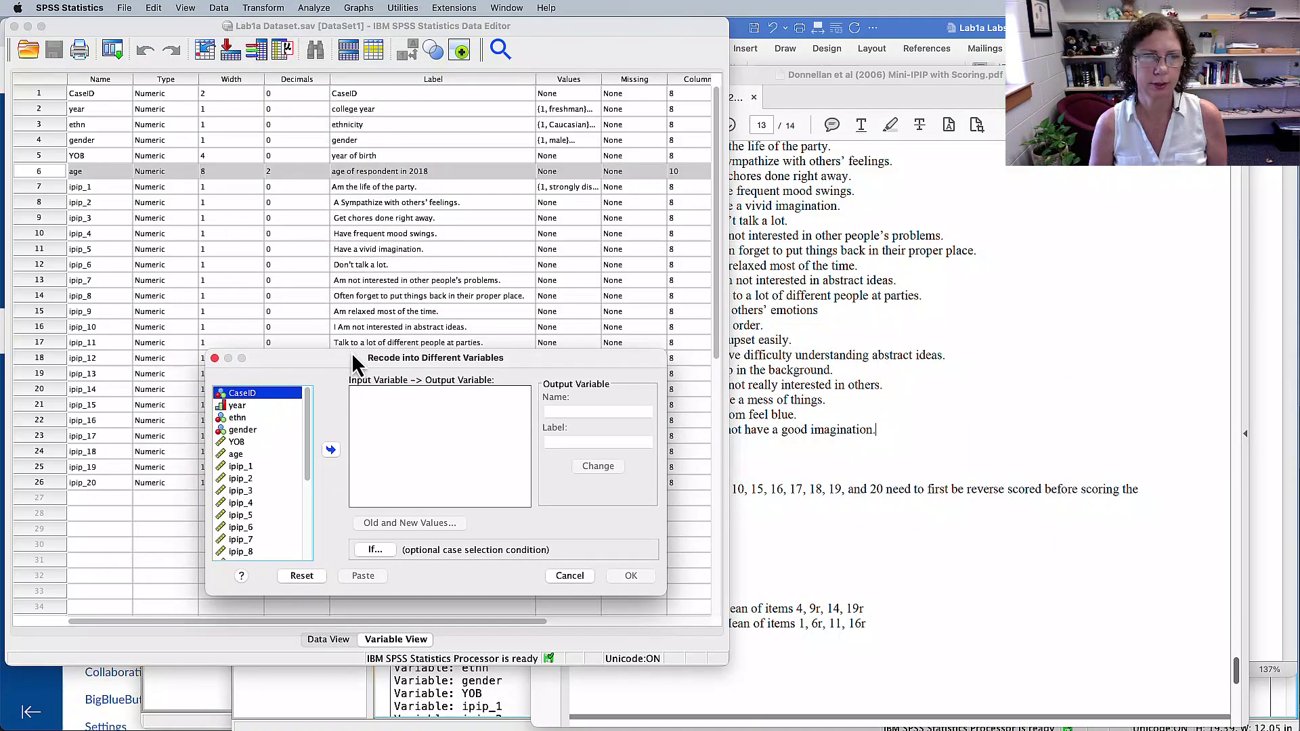
- Review the scoring syntax page in Acrobat, and highlight the Word labsheet's instruction about placing the variables being recoded
key(super+Tab)
key(super+Tab)
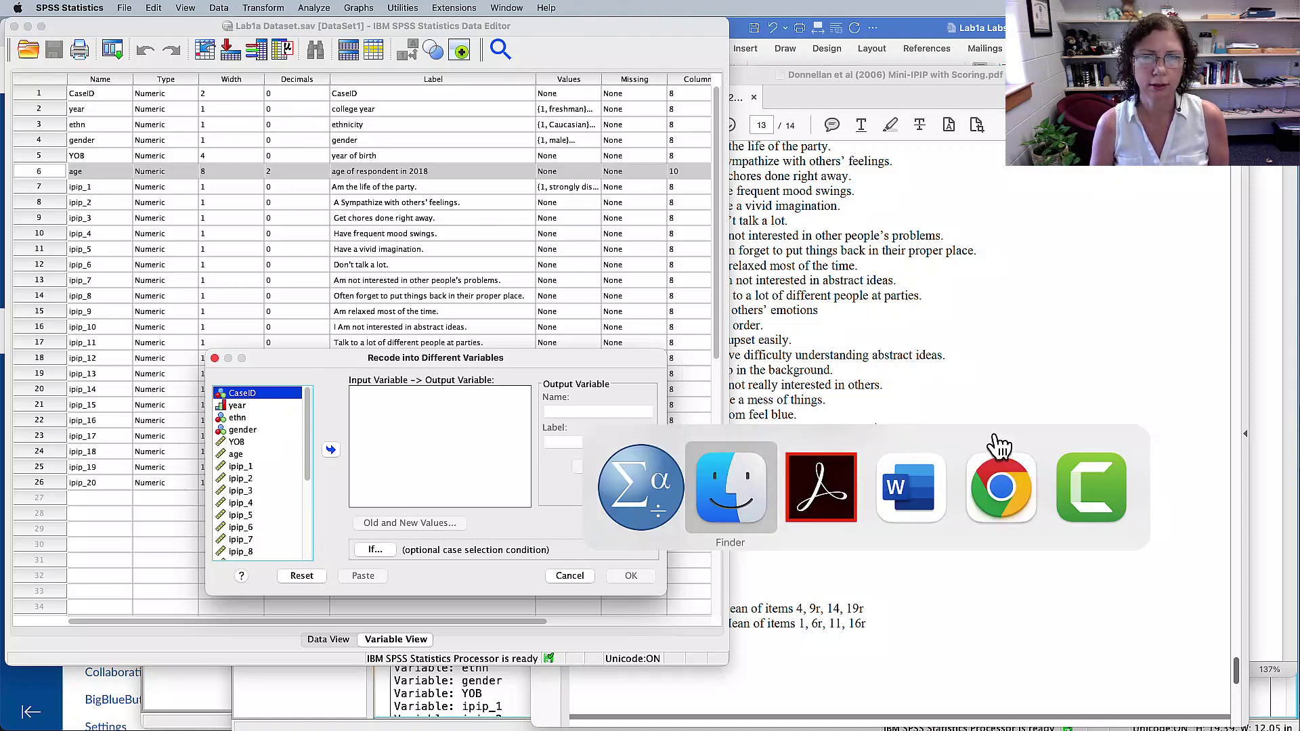
scroll(948, 392, down, 10)
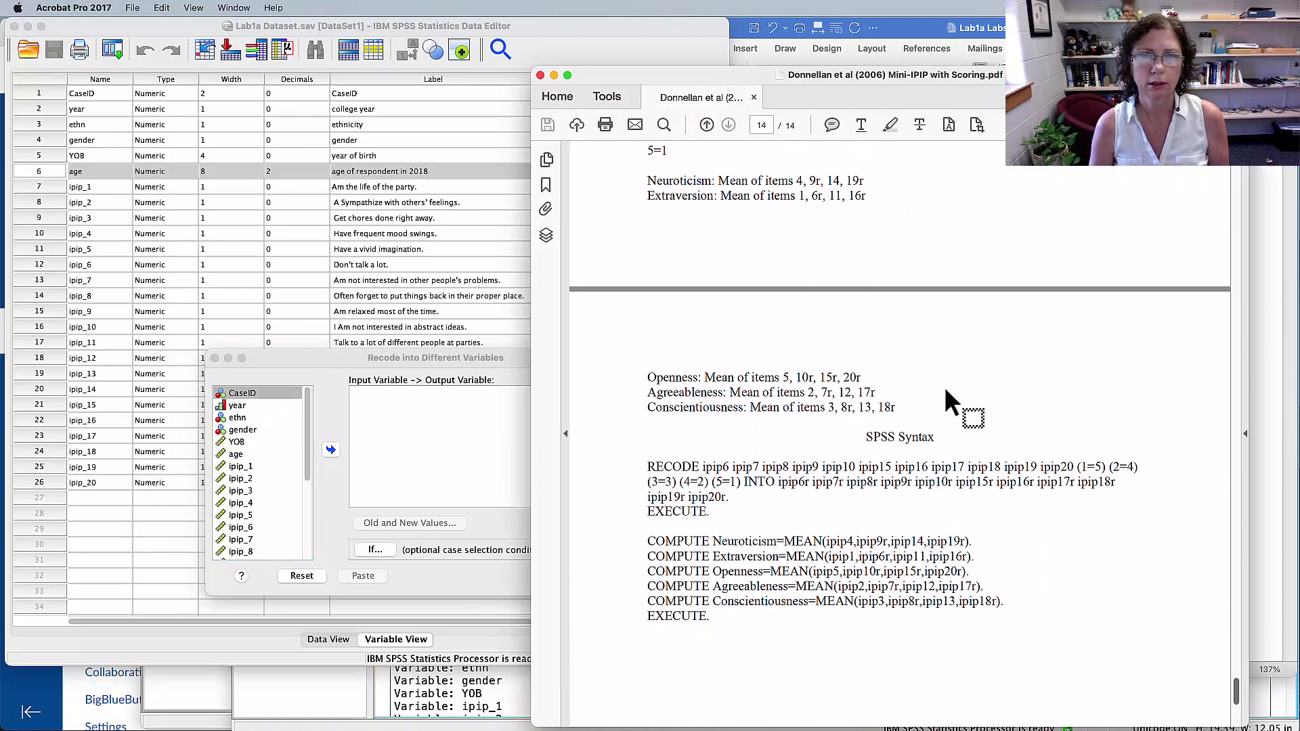
key(super+Tab)
key(super+Tab)
key(super+Tab)
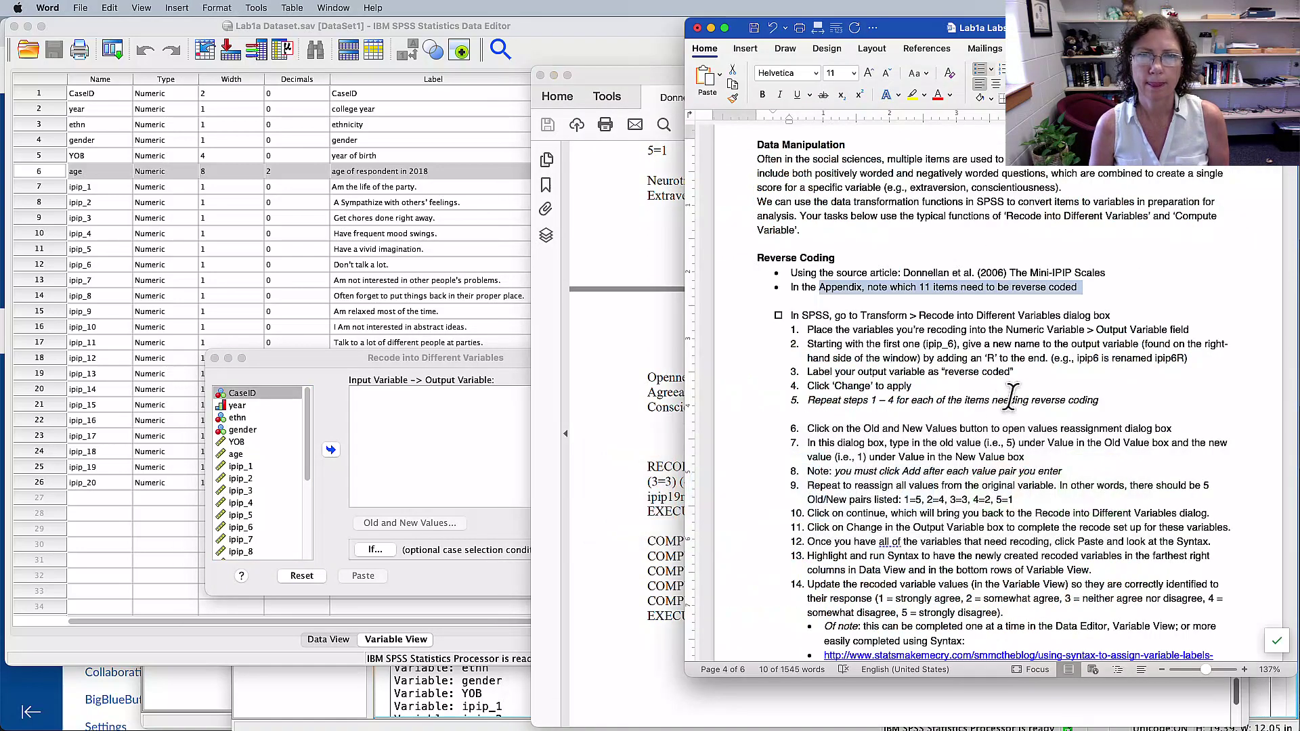
scroll(1009, 392, down, 2)
scroll(1008, 391, down, 5)
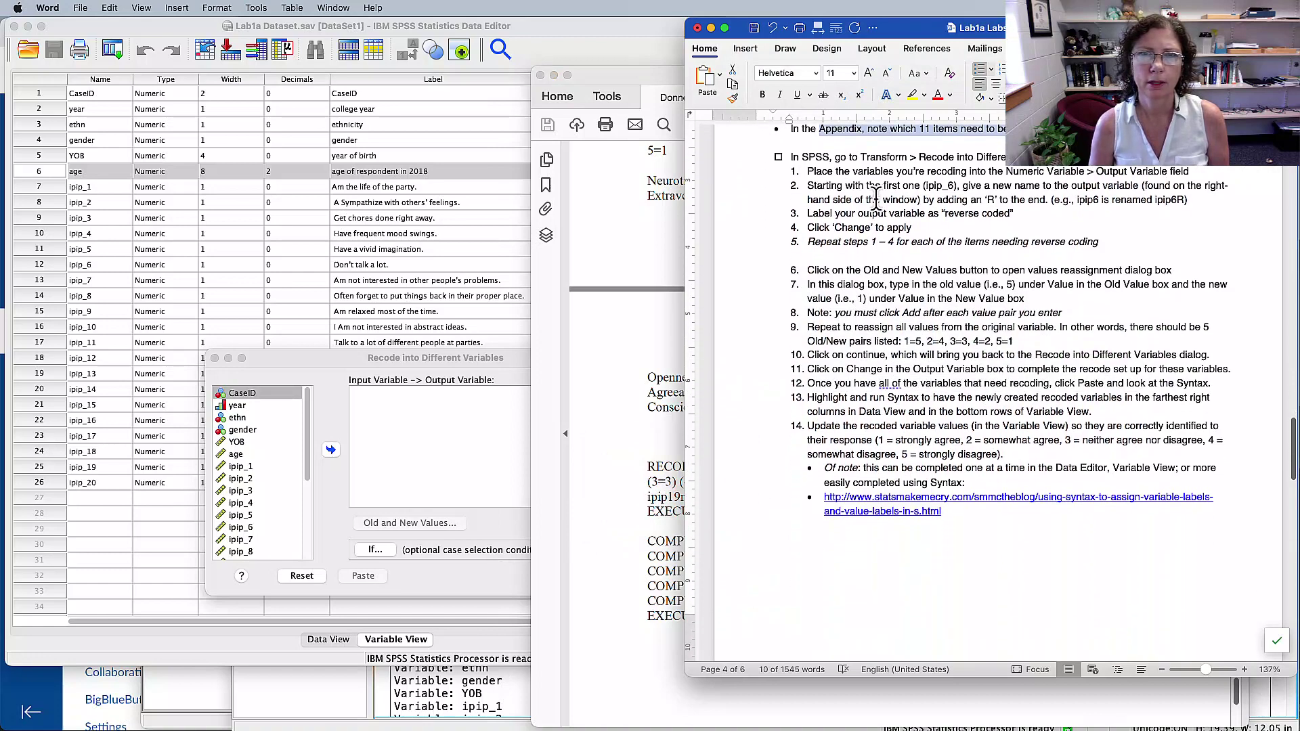
drag(853, 171, 1085, 171)
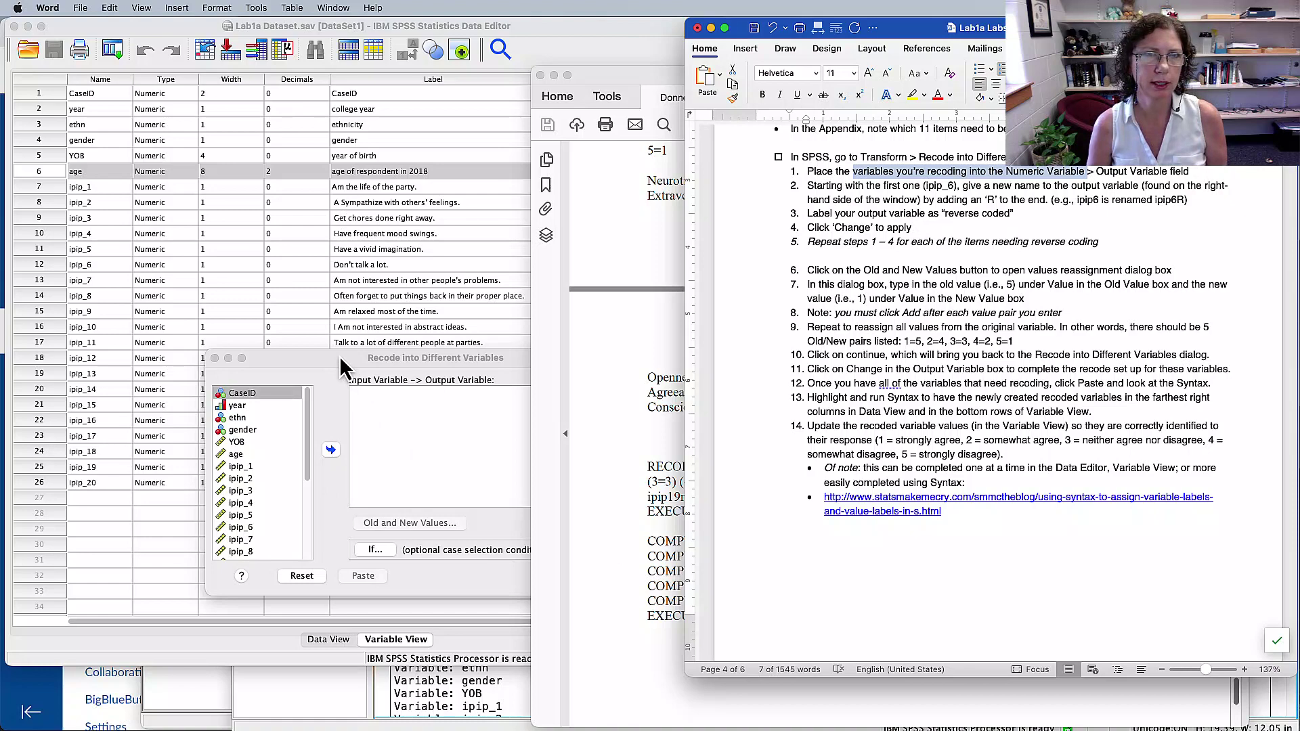
- Return to SPSS and add ipip_6 through ipip_10 and ipip_15 through ipip_20 as the variables to recode
click(351, 313)
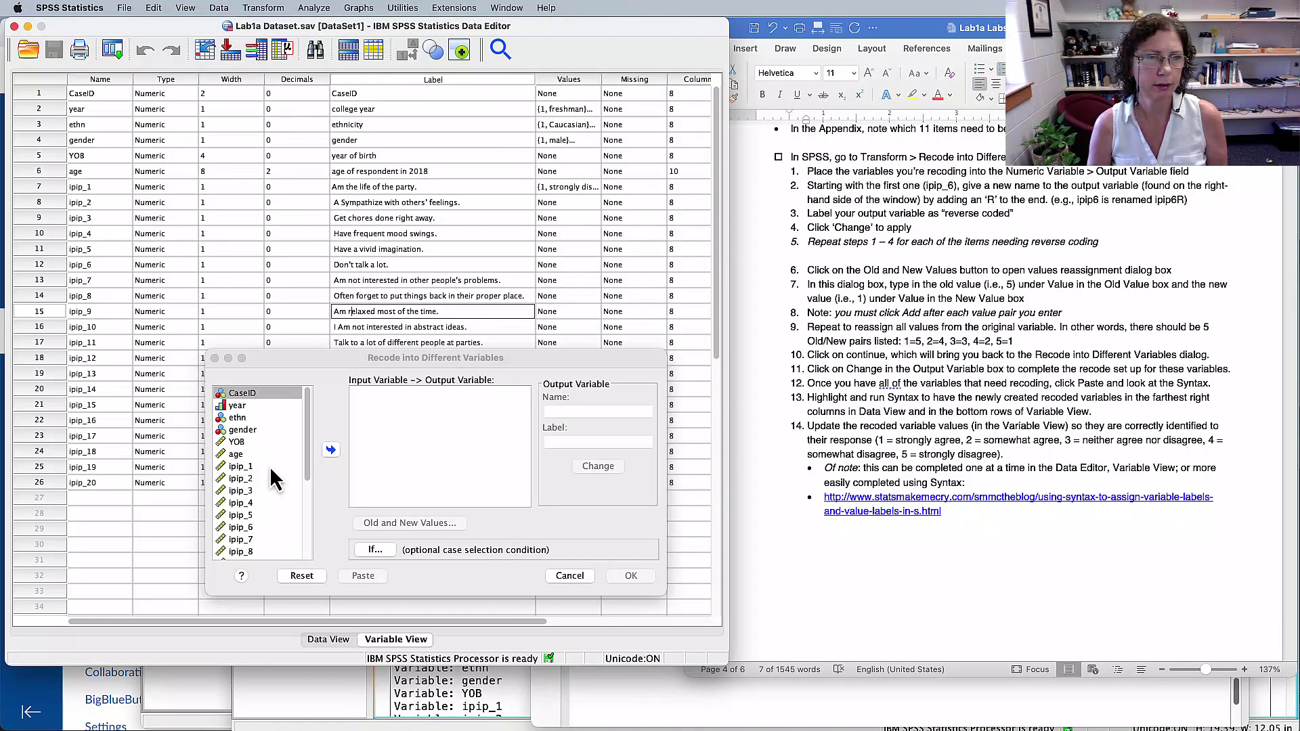
scroll(271, 480, down, 3)
click(238, 455)
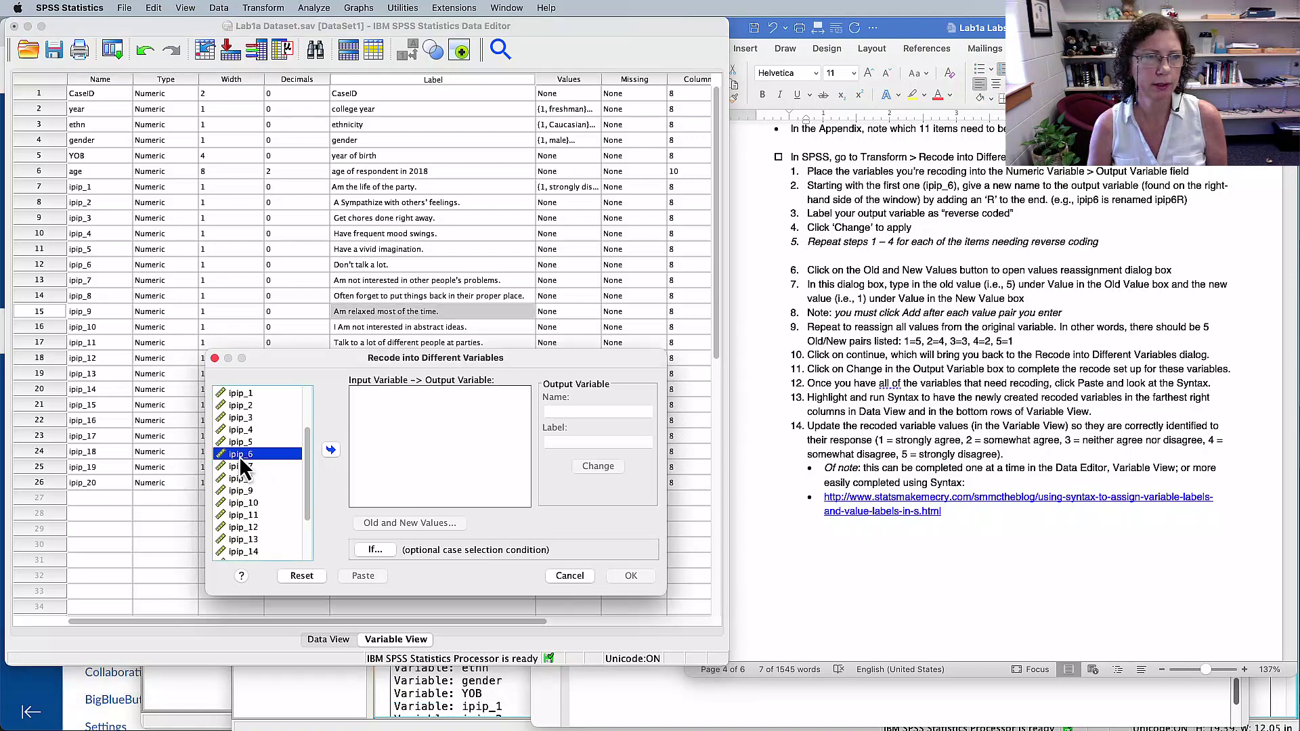
shift+click(246, 504)
click(331, 450)
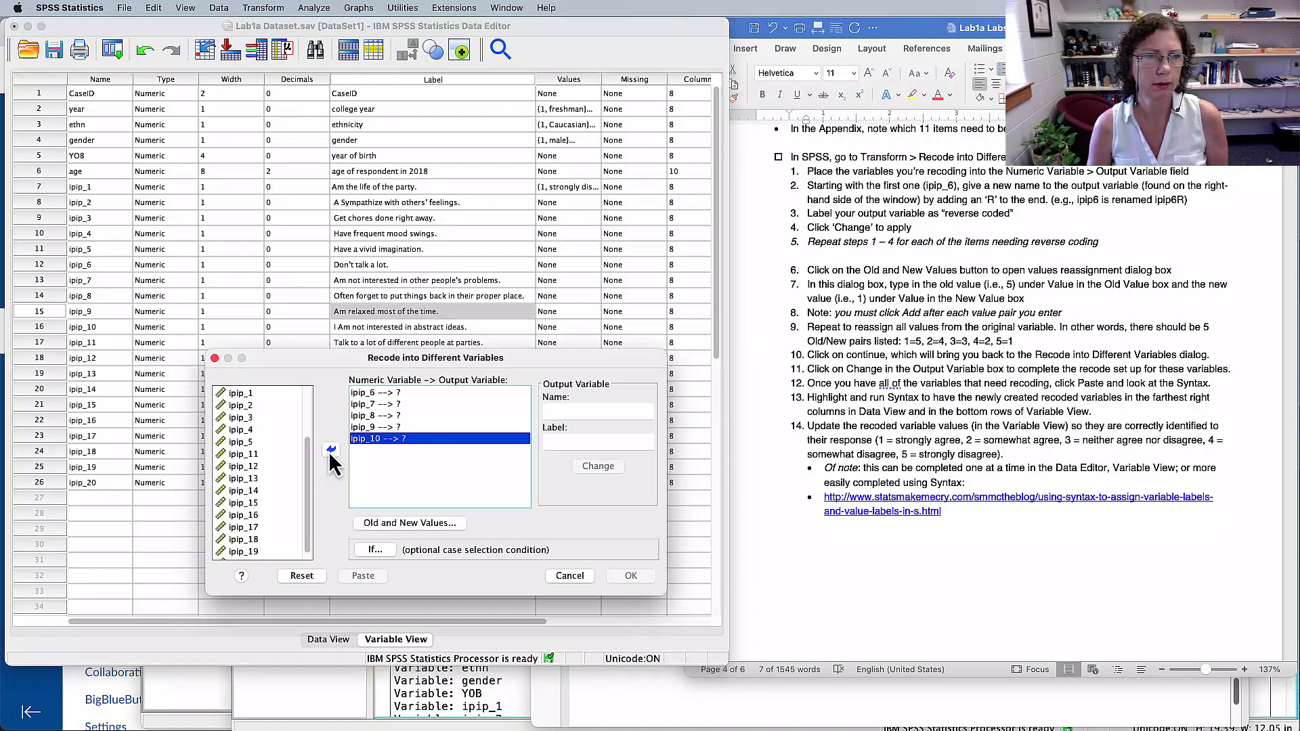
scroll(305, 502, down, 1)
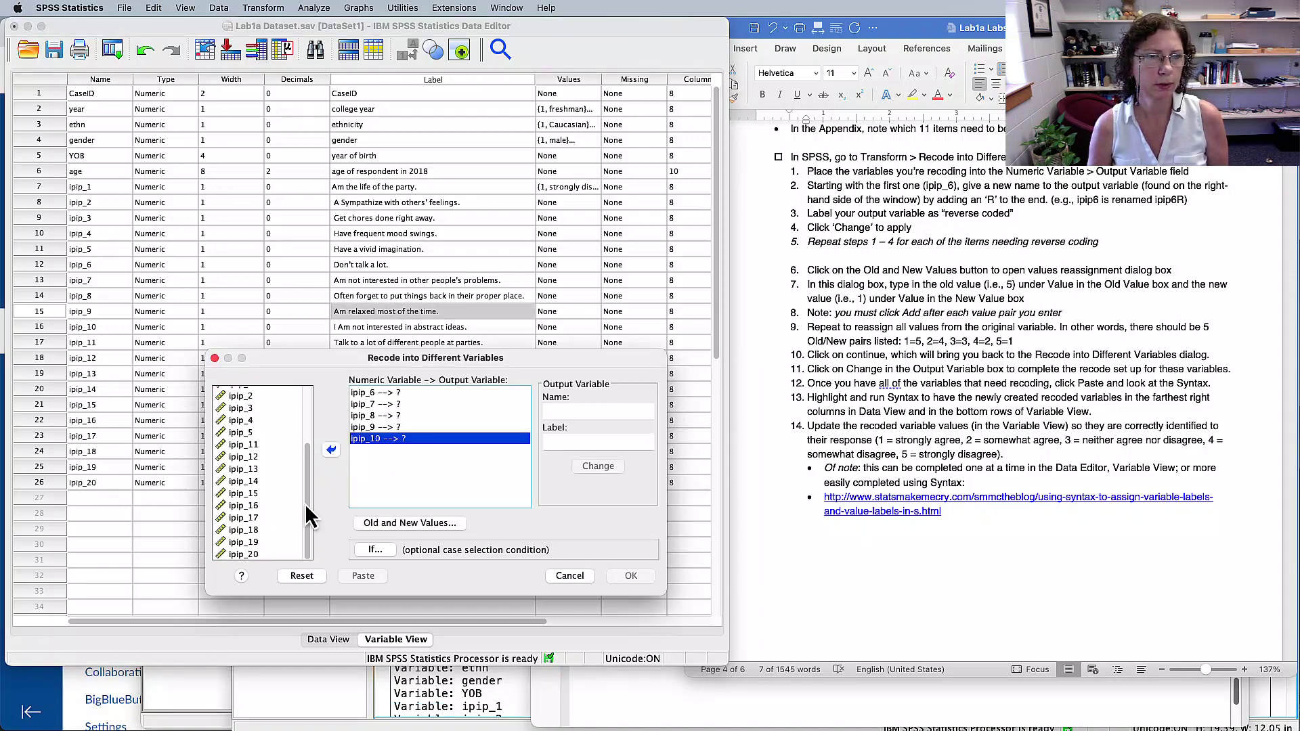
click(251, 494)
shift+click(238, 554)
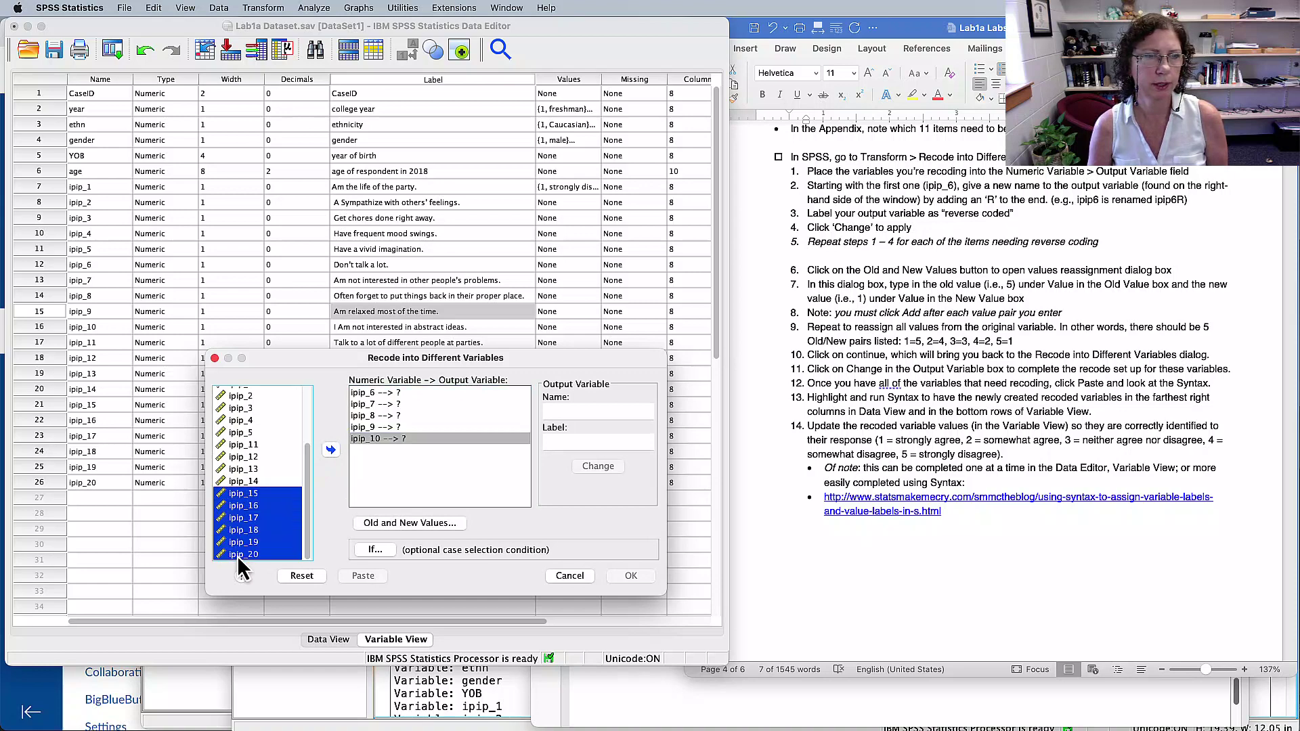
click(330, 450)
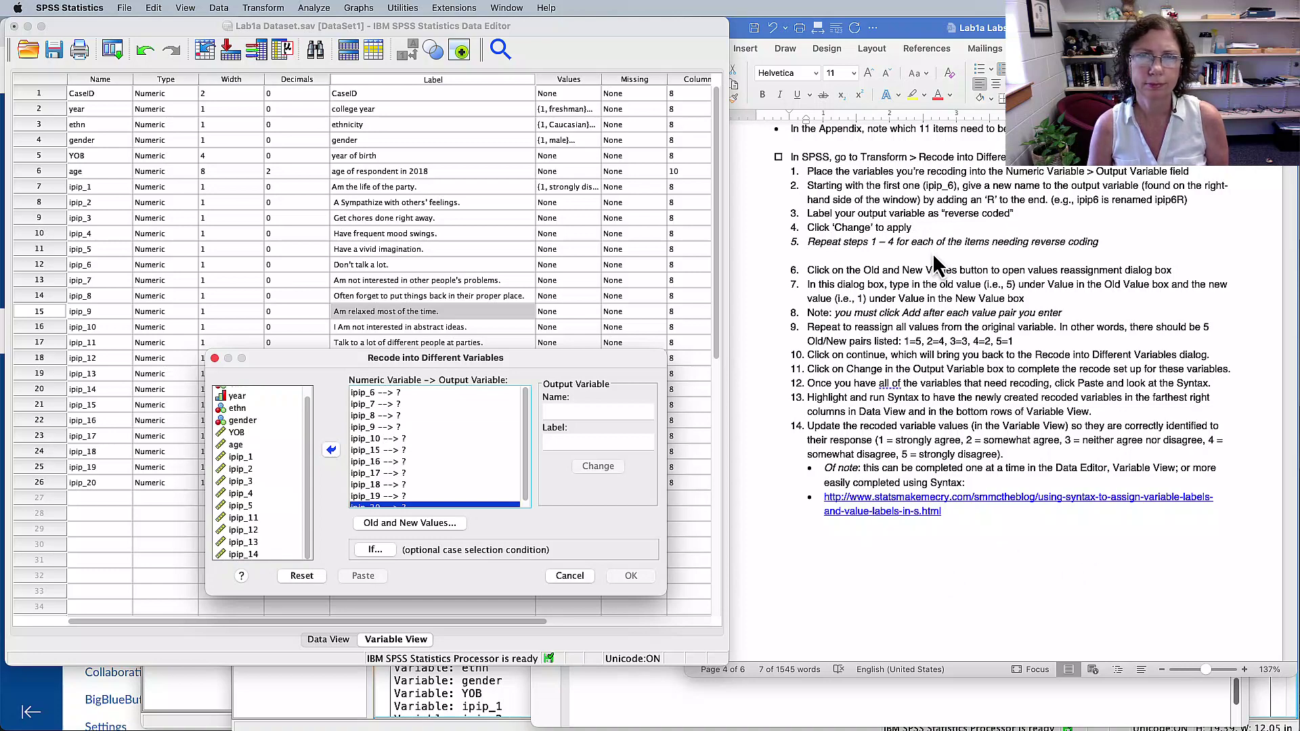
- Name the output variable for ipip_6 as ipip6R, checking the naming instruction in the Word labsheet
click(367, 392)
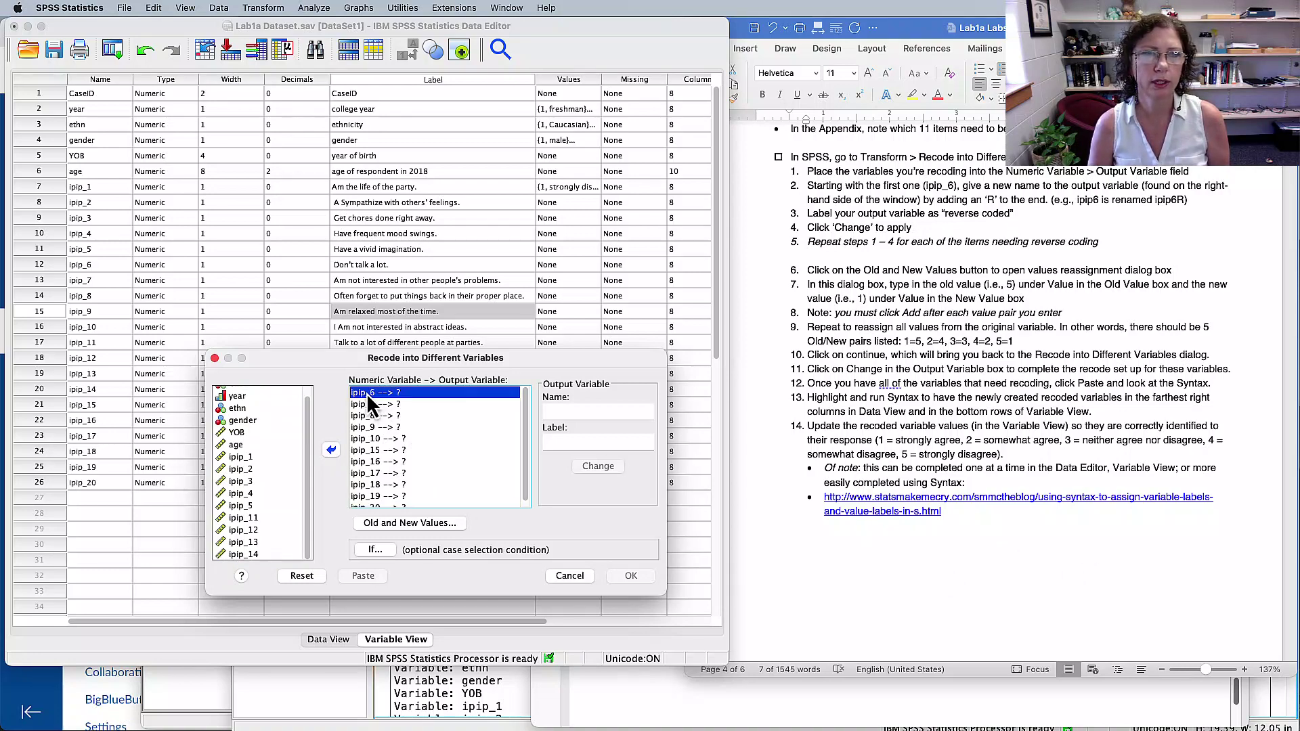
click(572, 411)
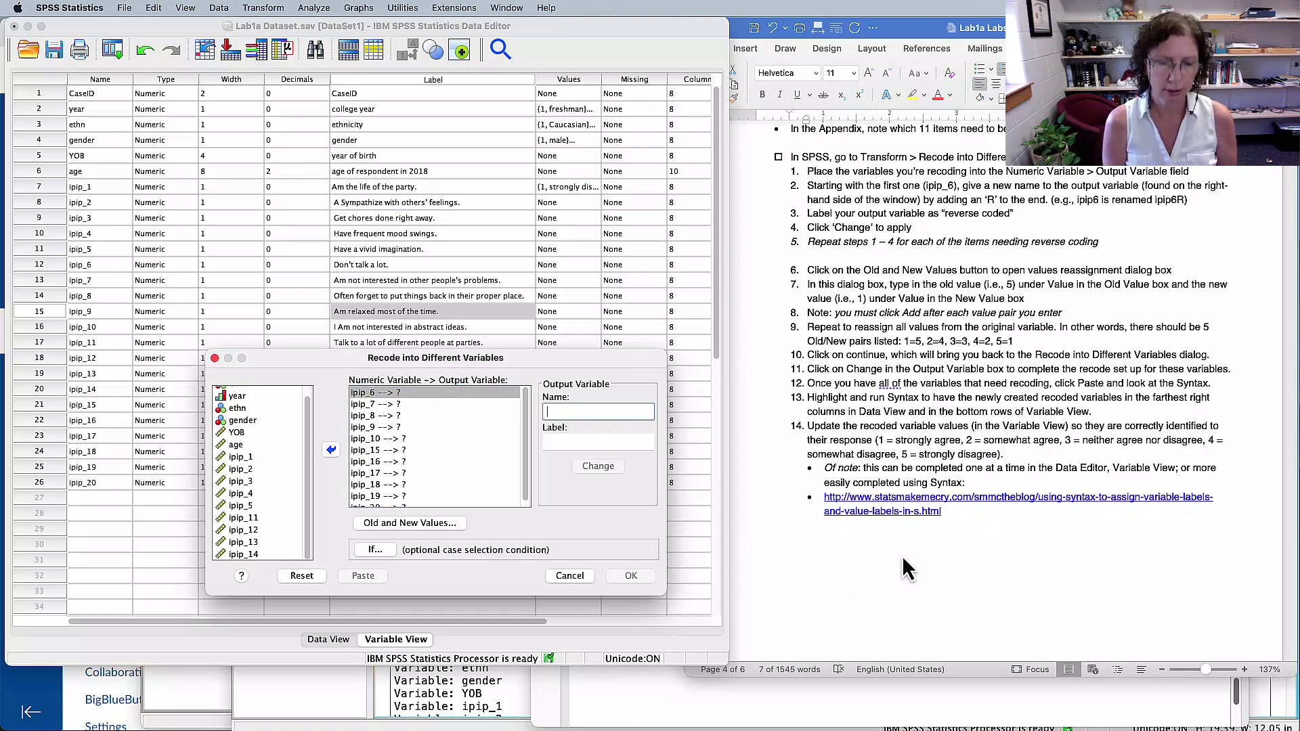
text(ipip)
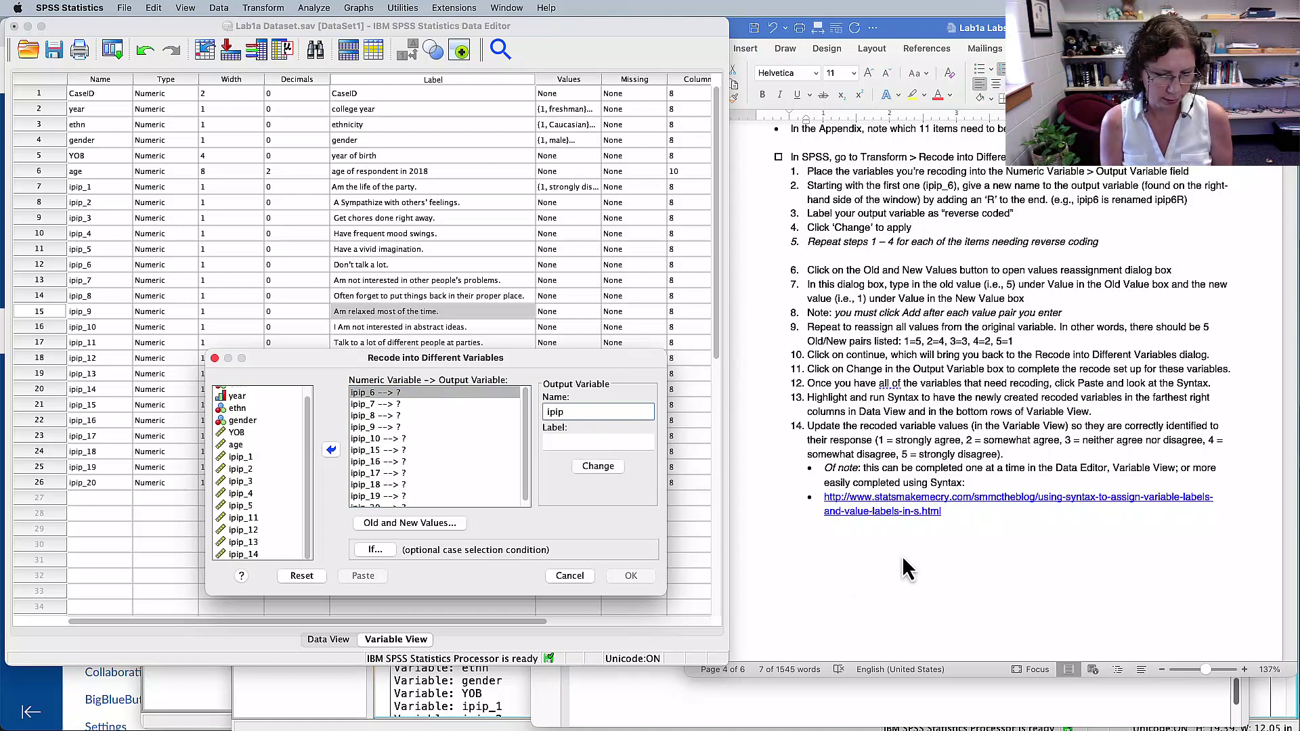
text(6r)
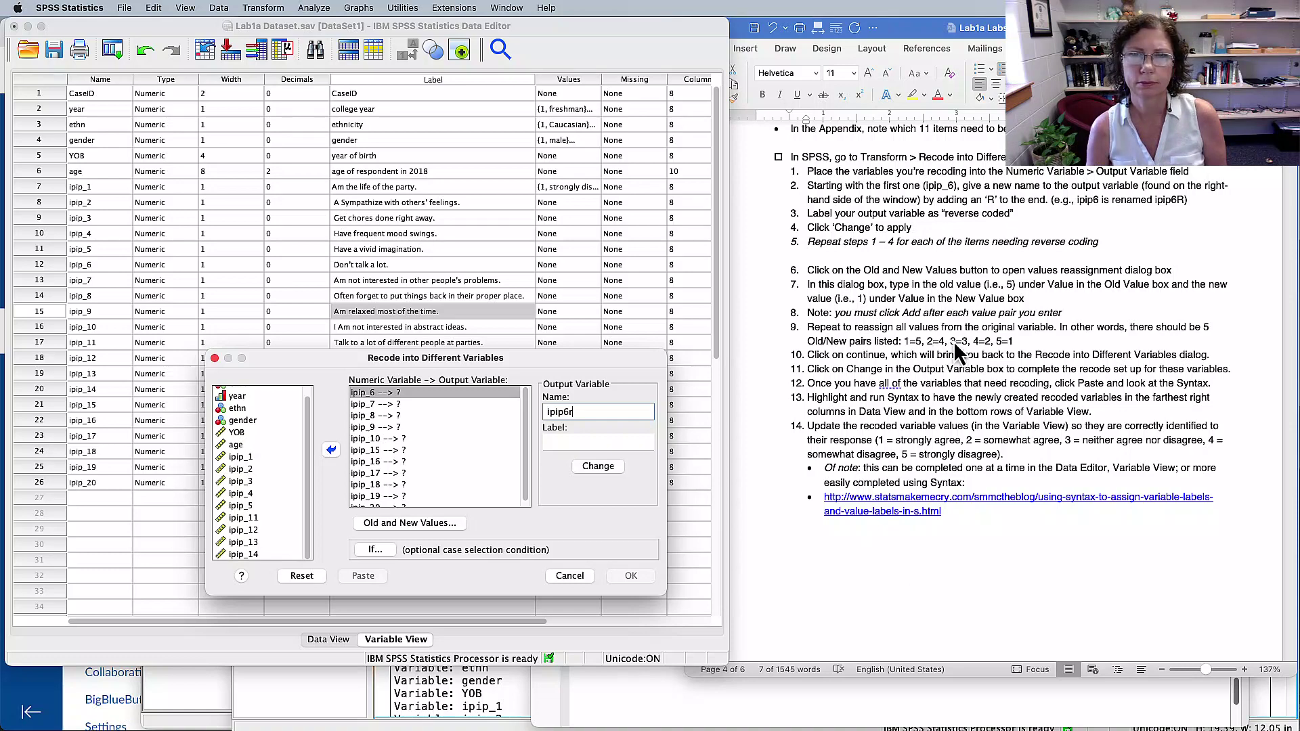
click(960, 299)
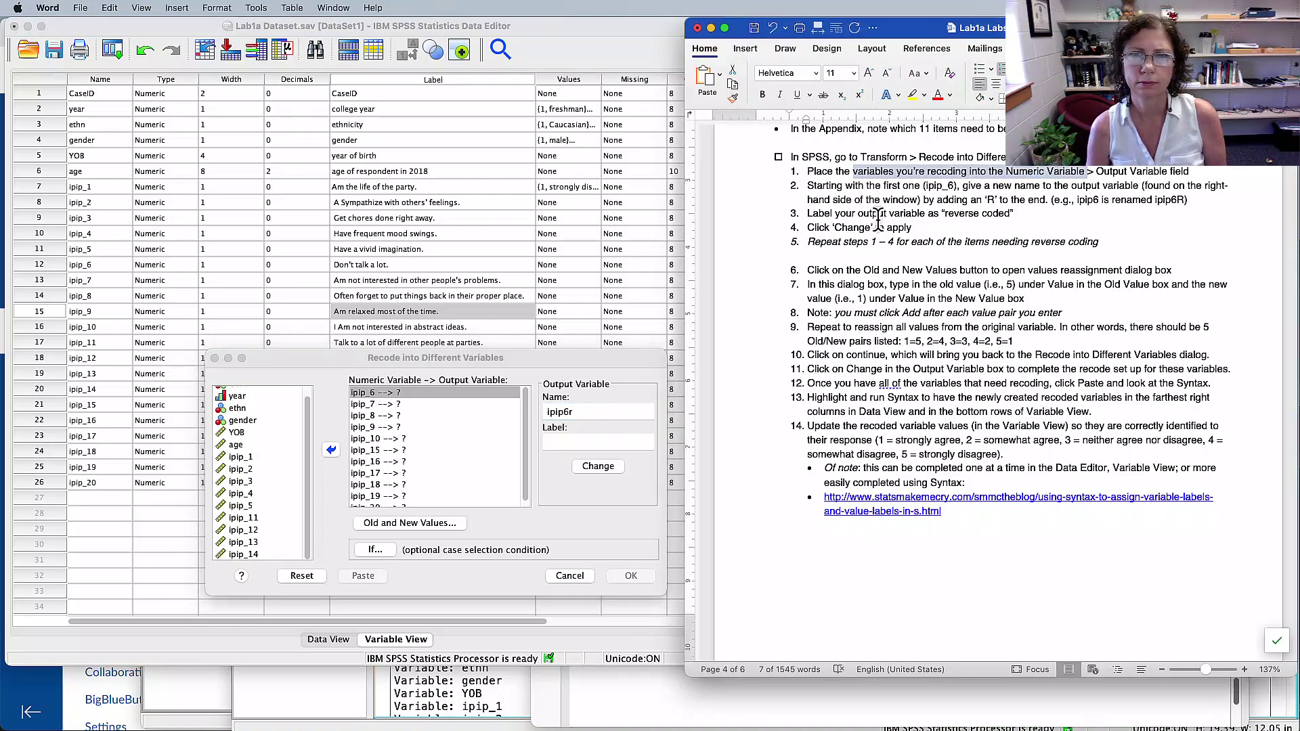
drag(884, 201, 1192, 201)
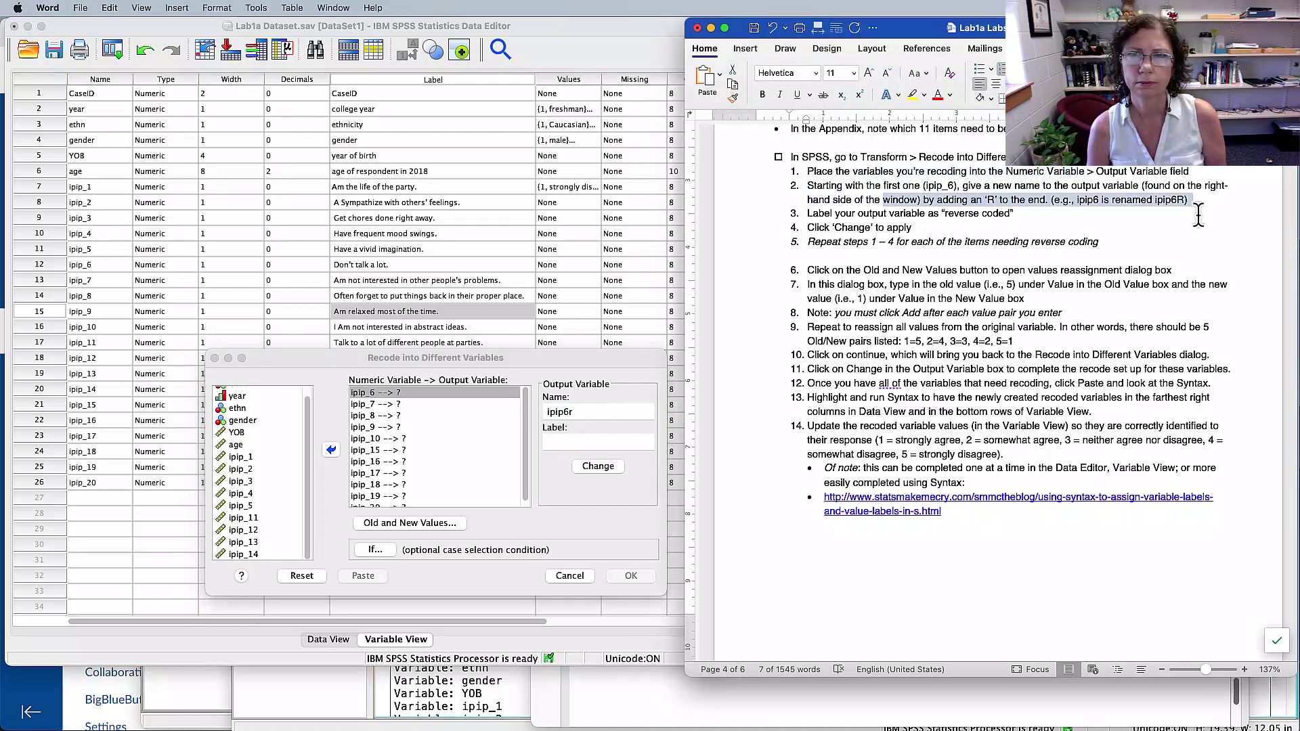
click(586, 411)
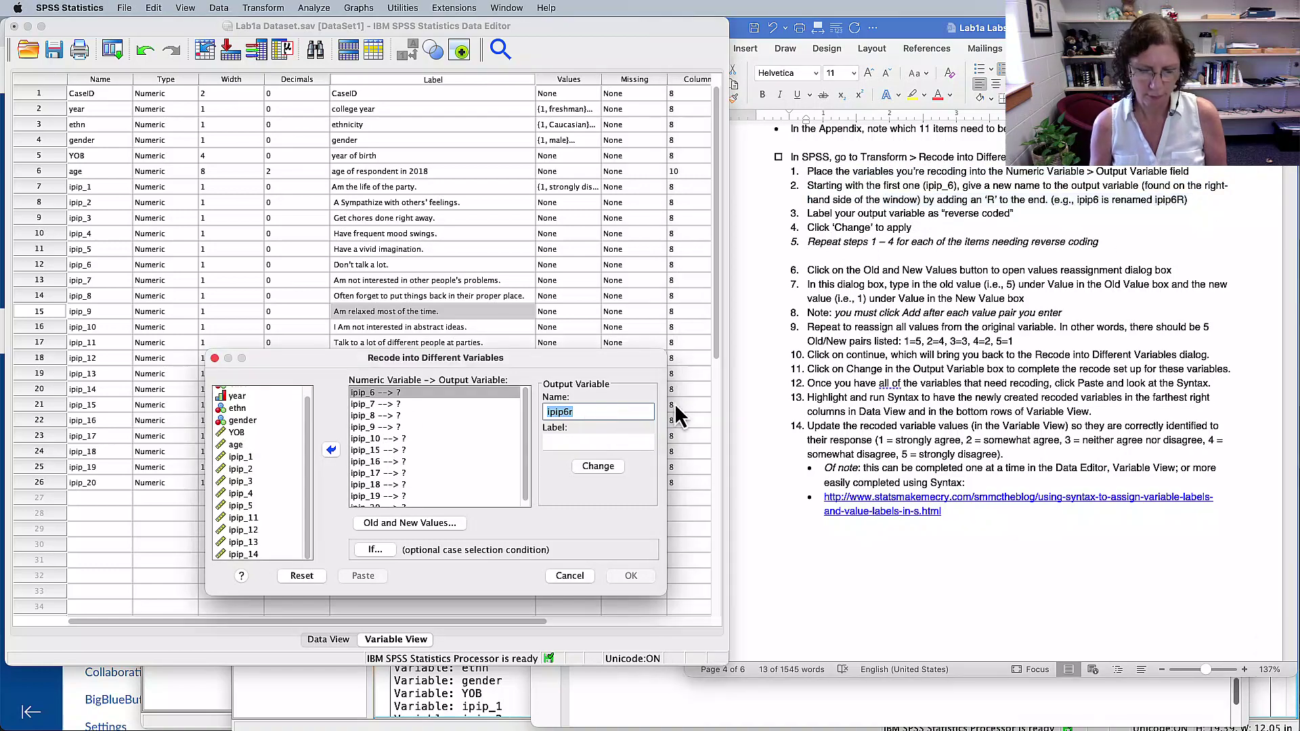
key(BackSpace)
text(R)
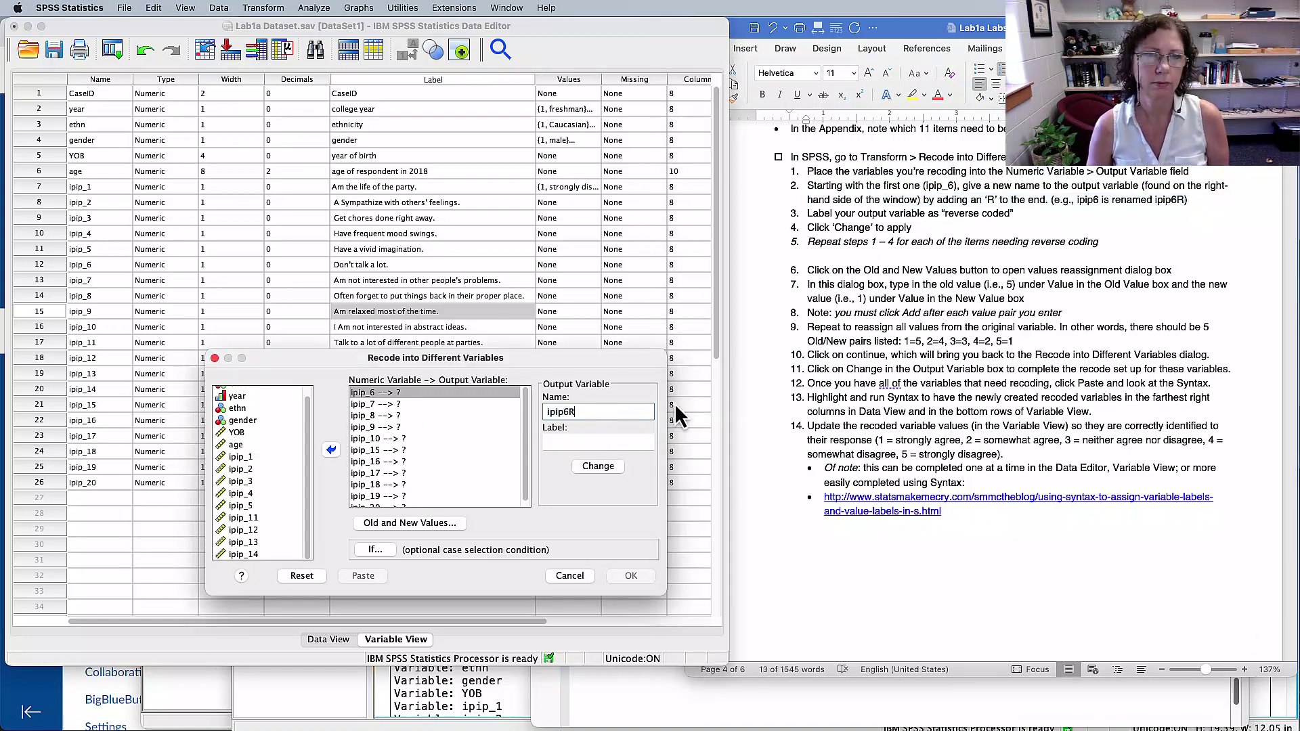
- Label the ipip_6 output variable "reverse coded" and apply its new name and label
click(574, 442)
text(re)
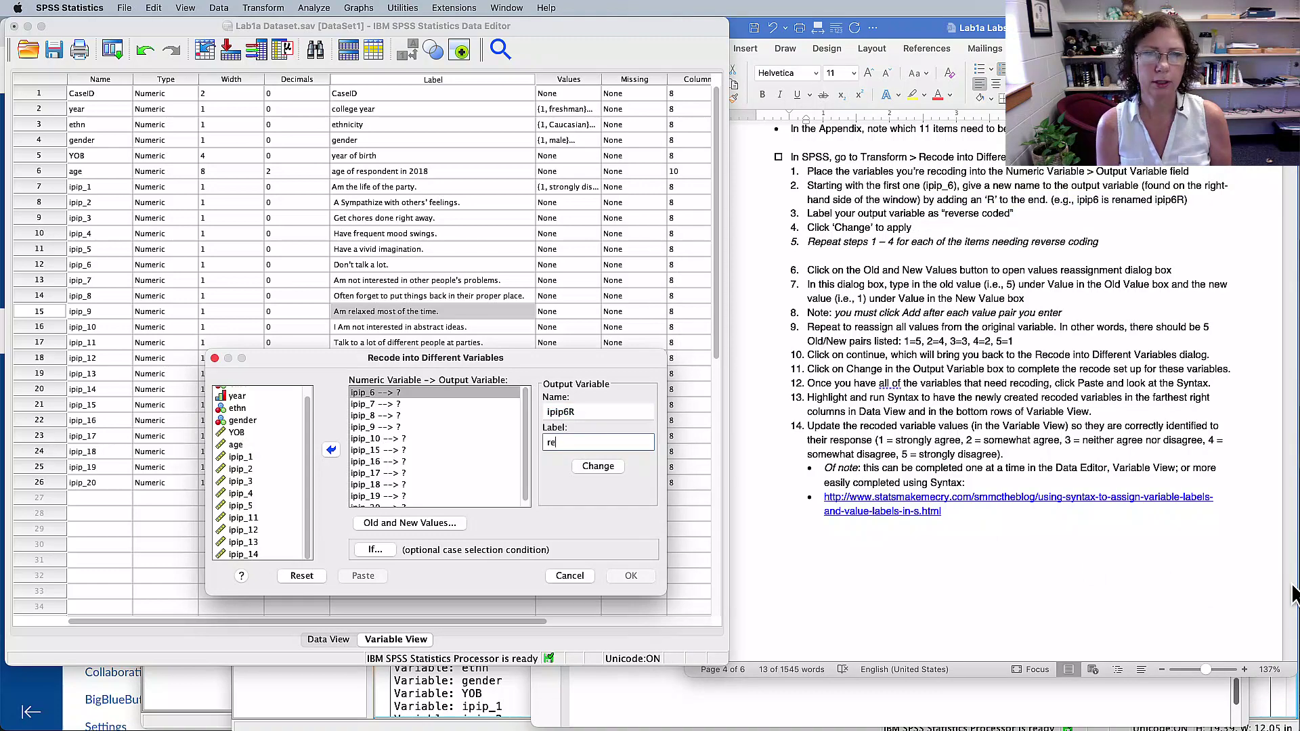
text(vers)
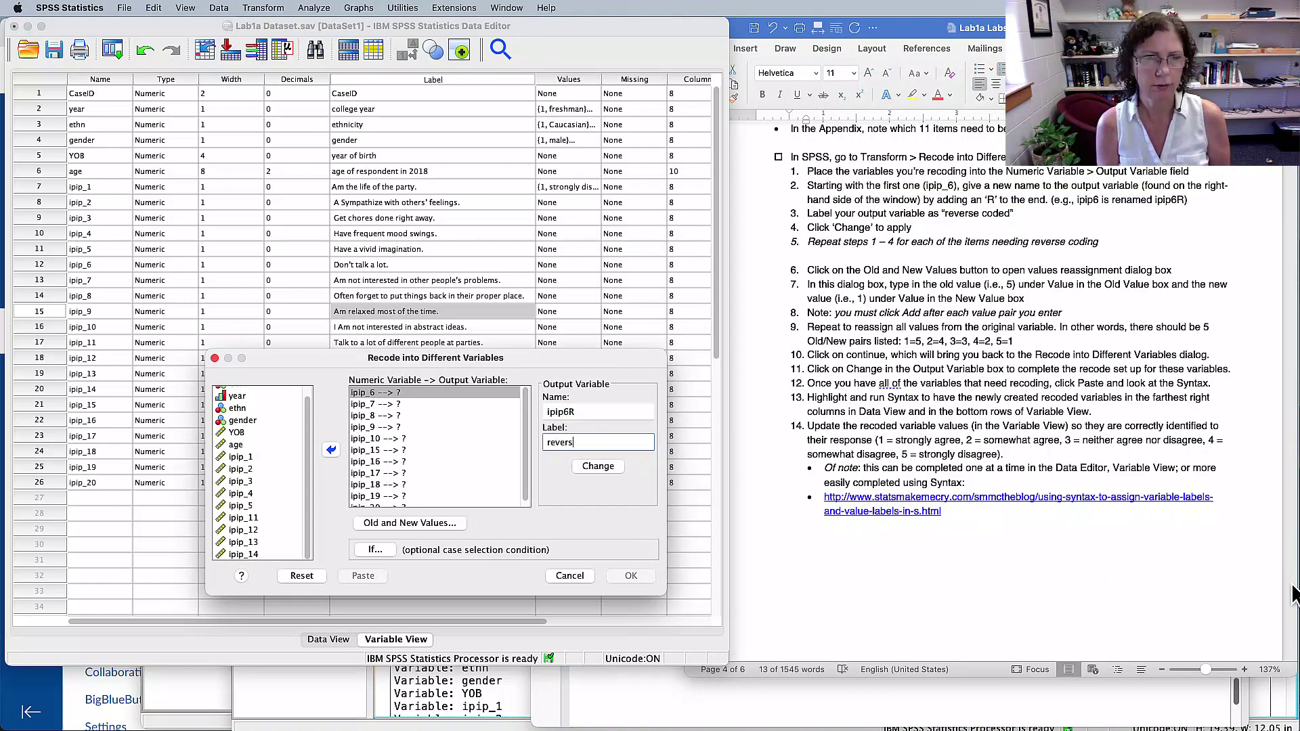
text(e codin)
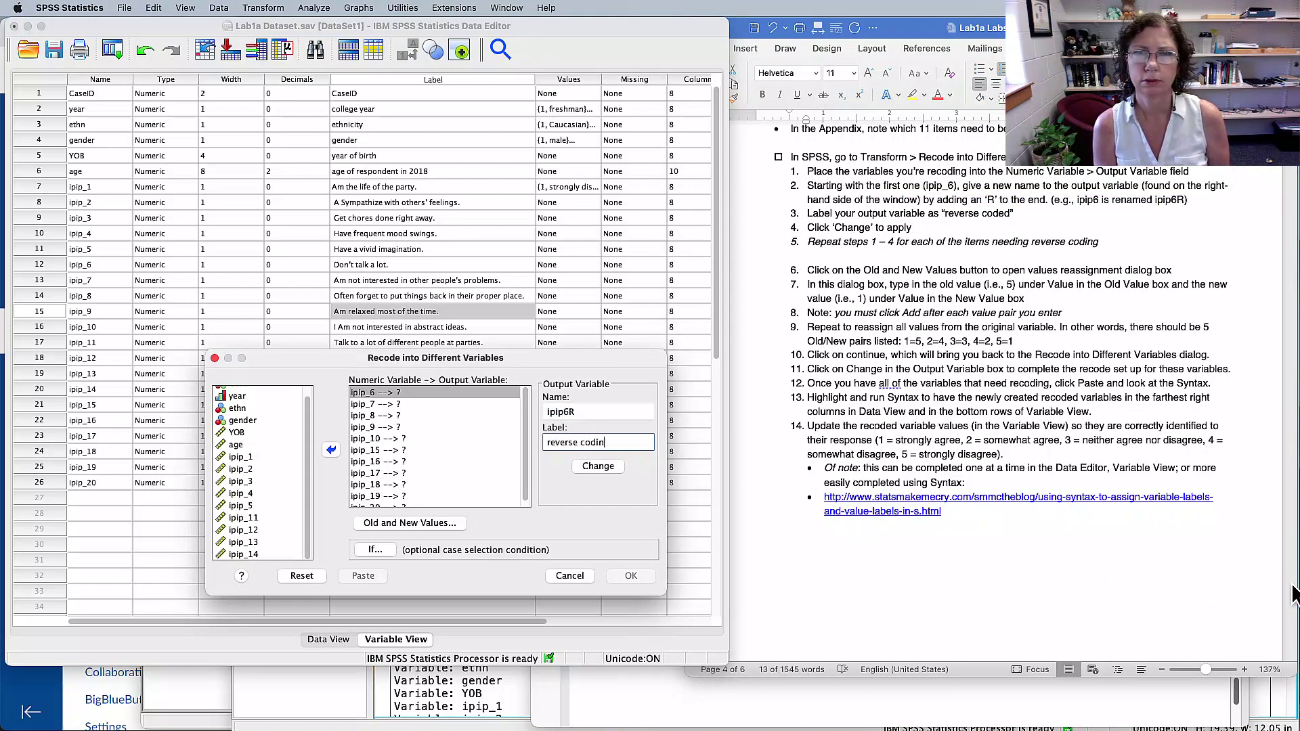
key(BackSpace)
key(BackSpace)
text(ed)
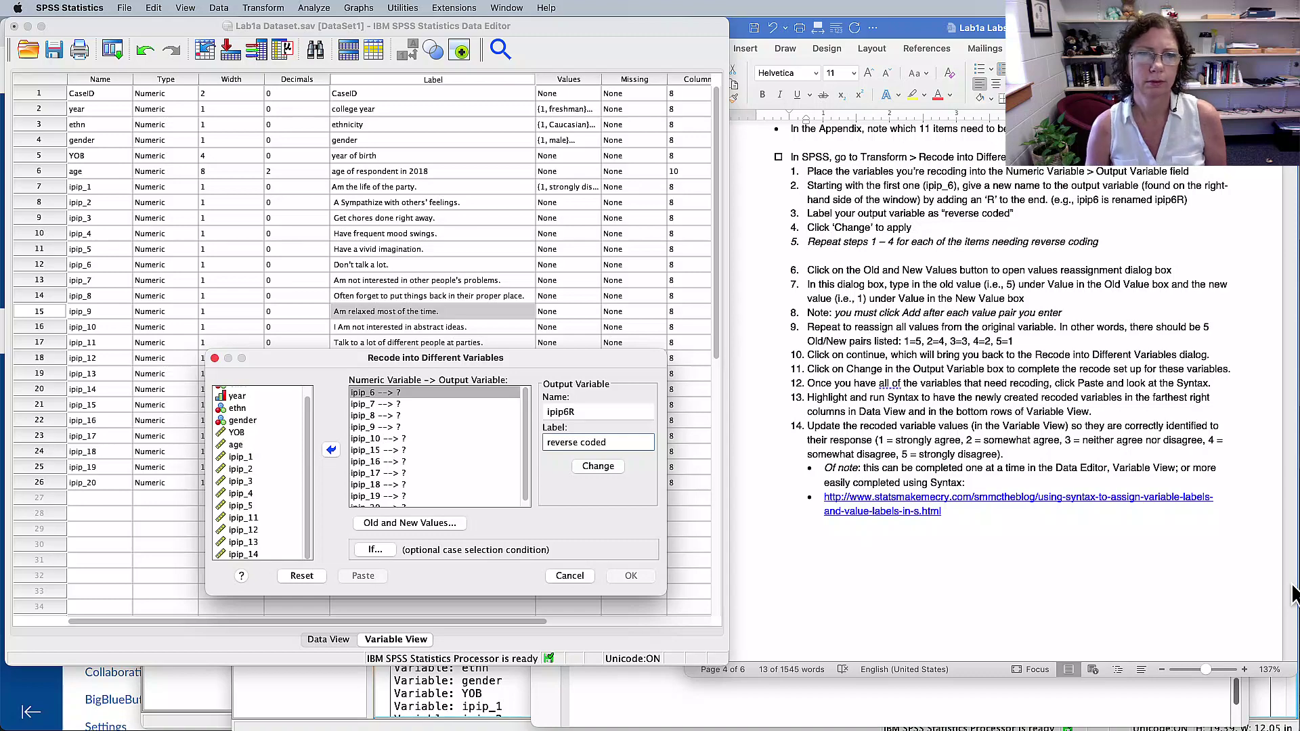
click(598, 466)
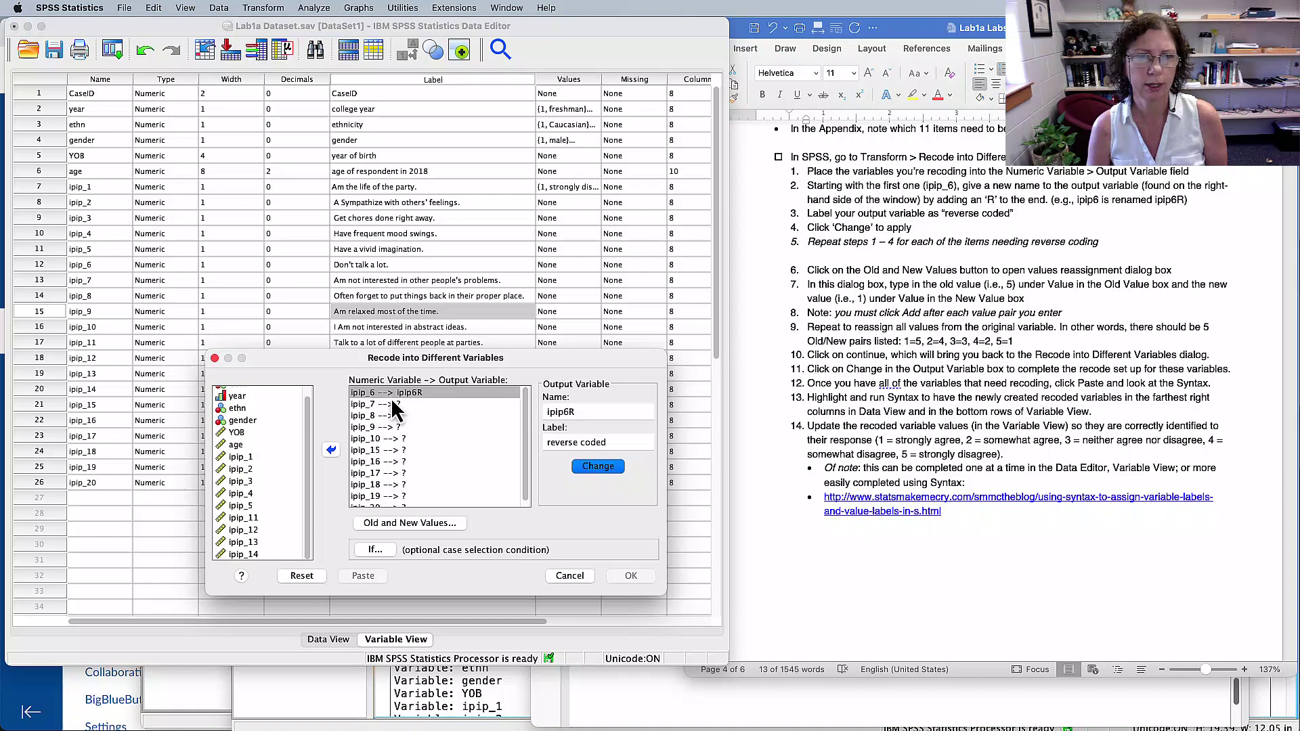
click(428, 394)
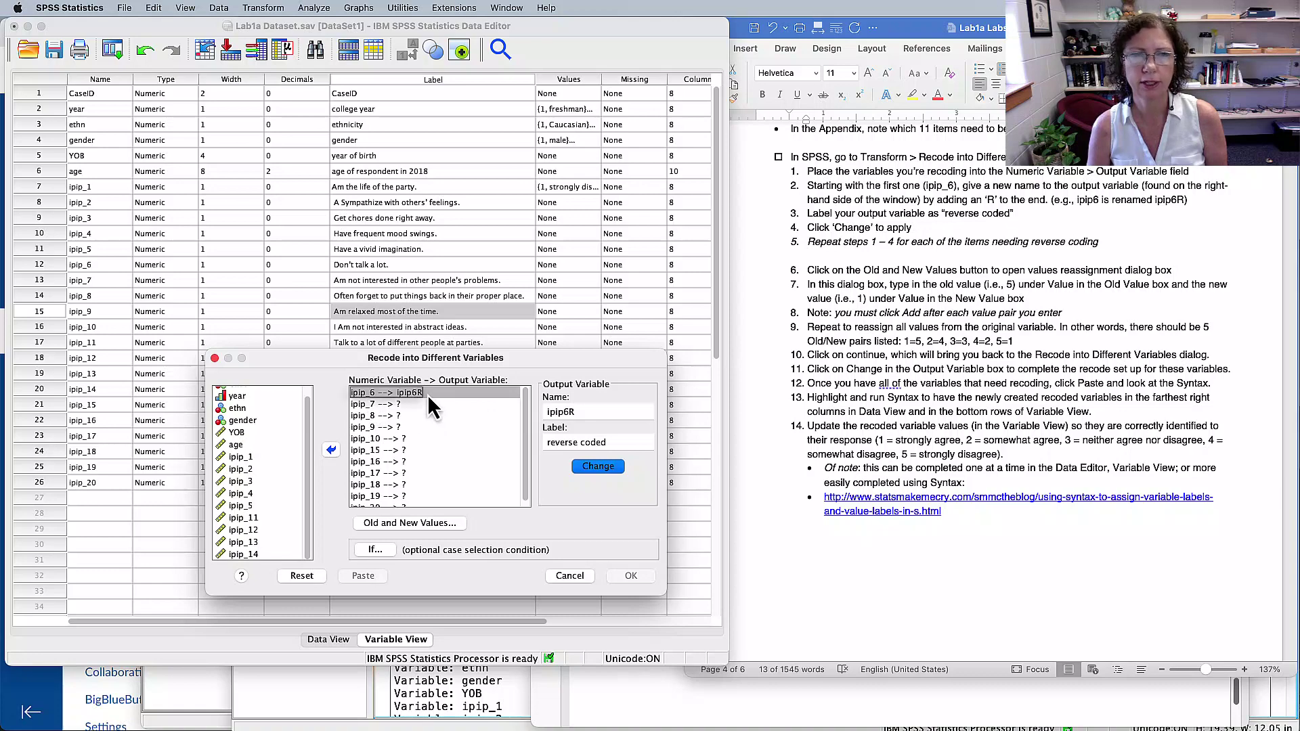
- Name the output variable for ipip_7 as ipip7R
click(419, 405)
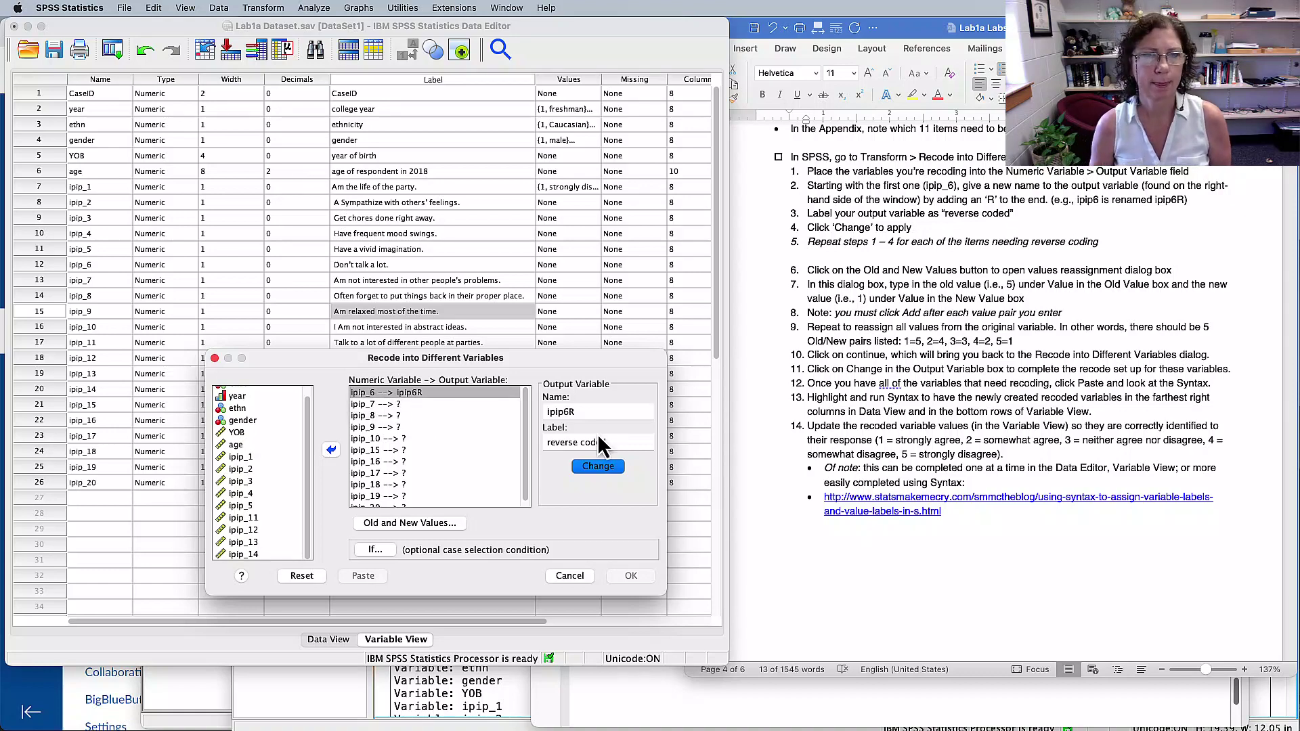
click(402, 405)
click(553, 413)
text(ipip)
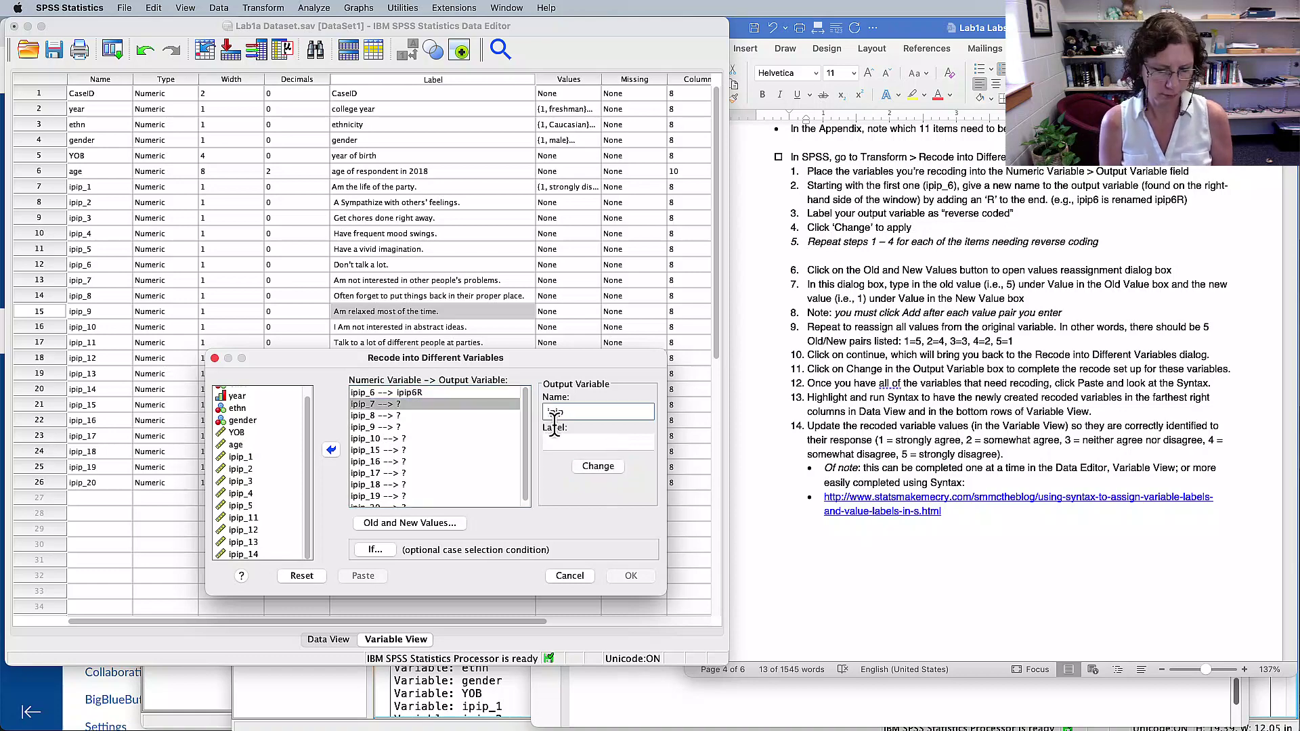
text(7R)
- Label the ipip_7 output variable "reverse coded", copy that label text for reuse, and apply the new name and label
drag(548, 414, 544, 442)
key(super+c)
key(Left)
key(shift+Right)
key(shift+Right)
key(shift+Right)
key(shift+Right)
click(588, 444)
text(reverse coded)
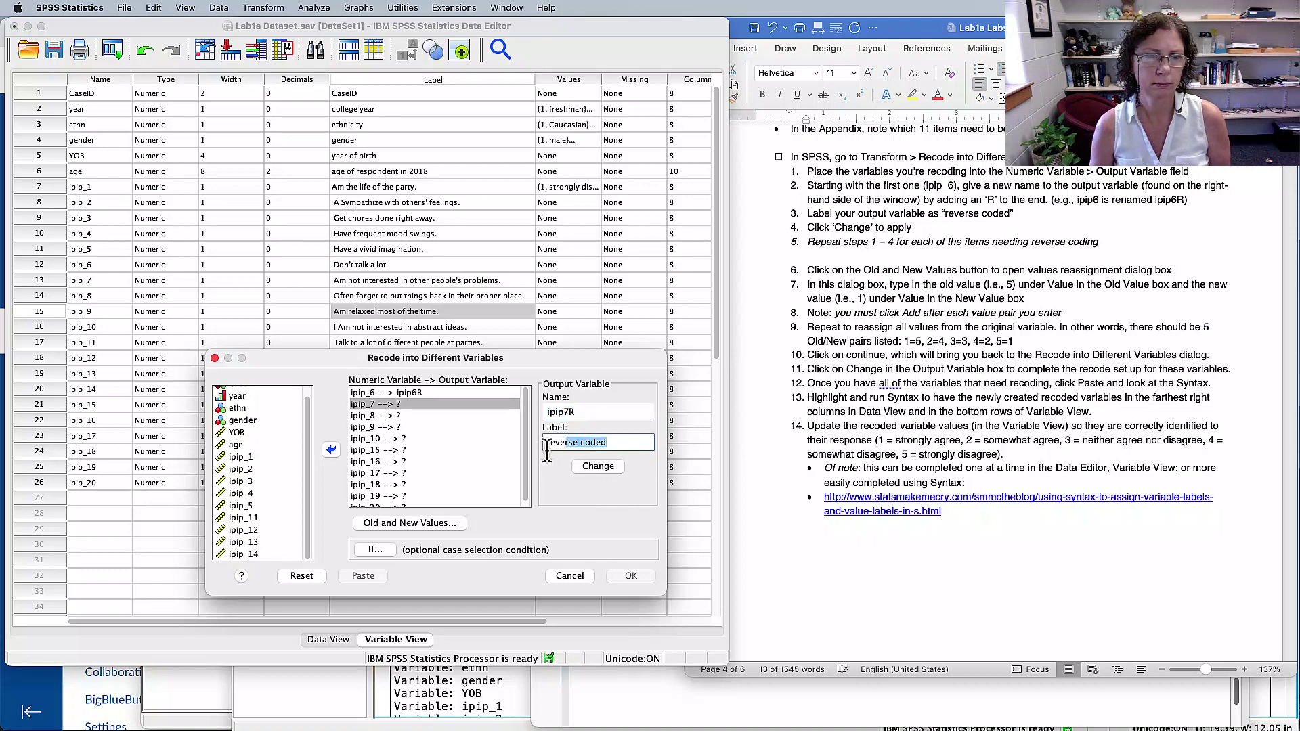
click(598, 467)
- Name the output variable for ipip_8 as ipip8R, label it "reverse coded", and apply the change
click(577, 416)
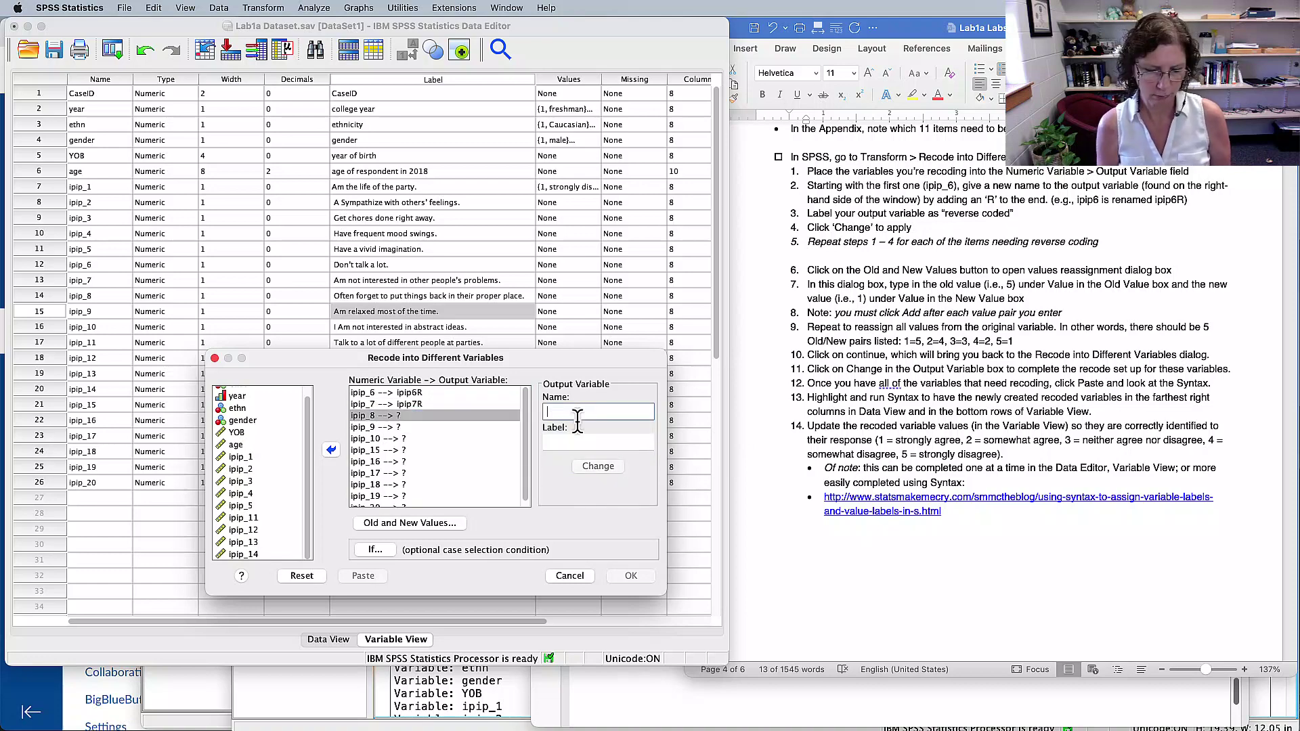
text(ipip8R)
click(588, 443)
key(super+v)
click(597, 467)
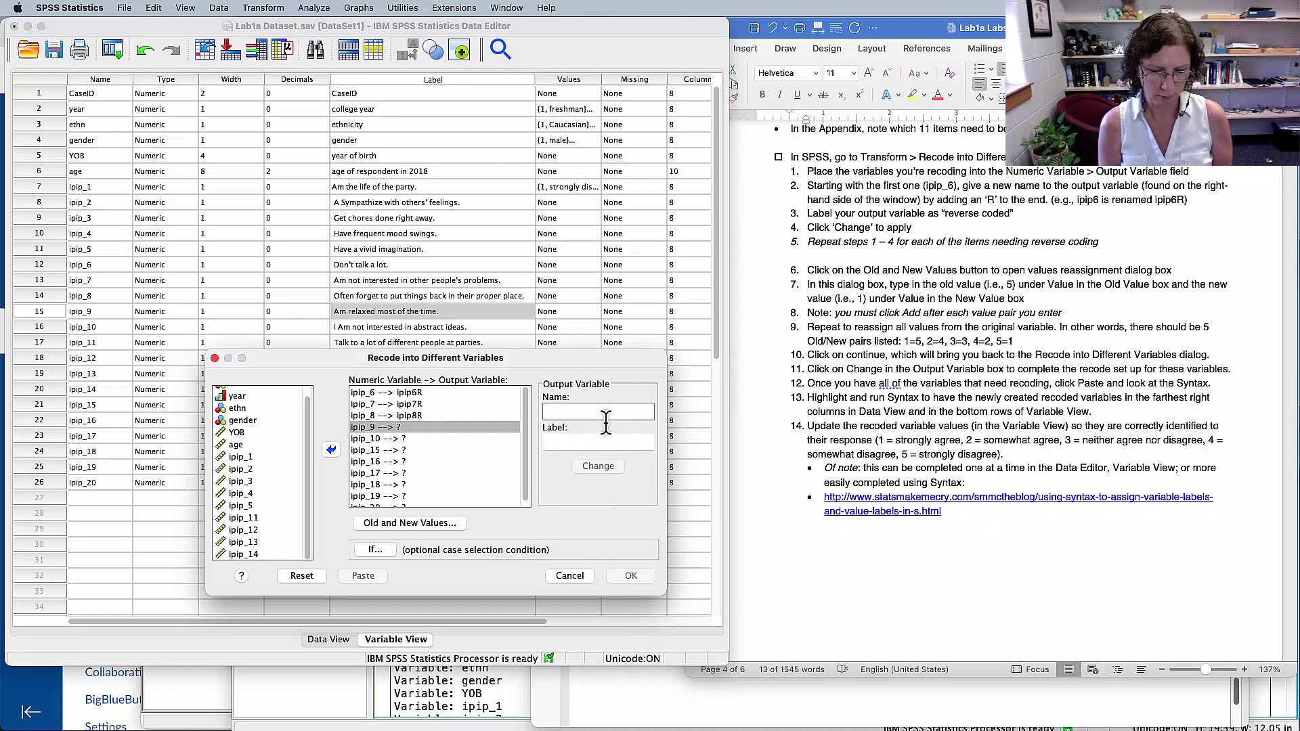
- Name the output variable for ipip_9 as ipip9R with the label "reverse coded" and apply it
text(ipip9R)
click(588, 443)
key(super+v)
click(598, 467)
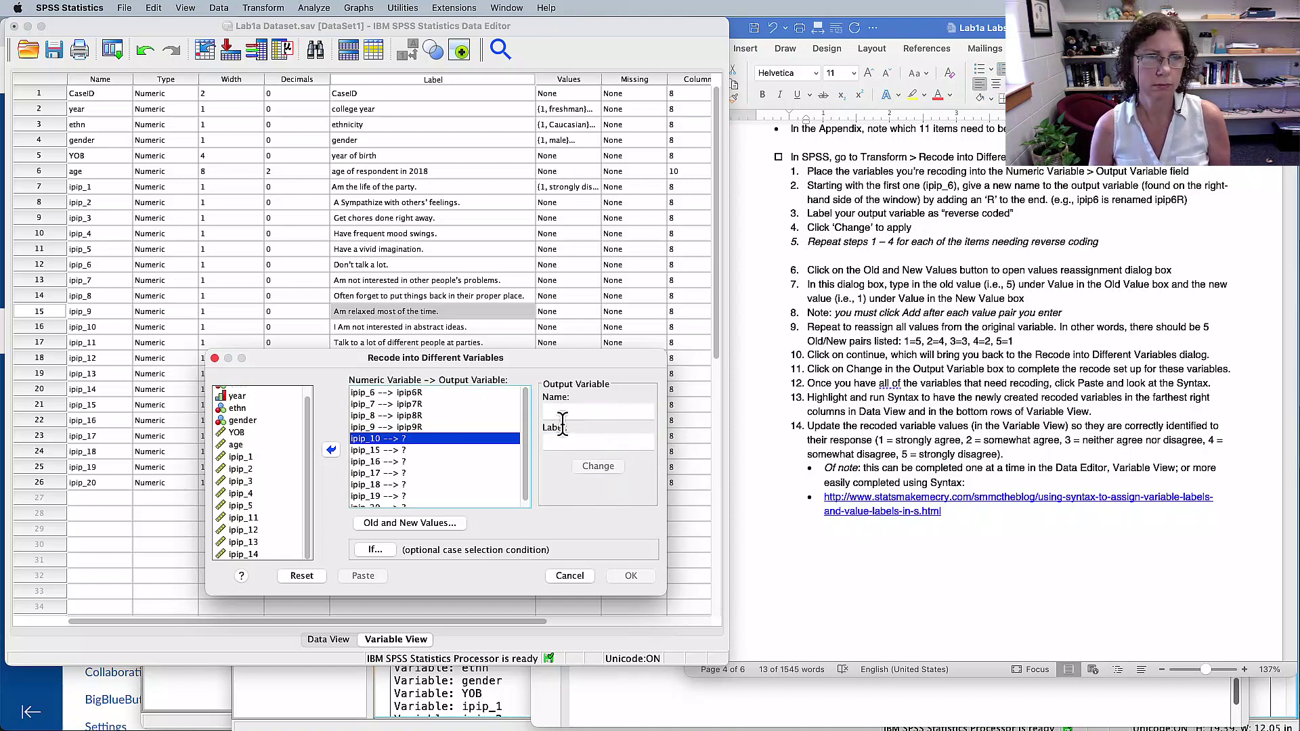
- Name the output variable for ipip_10 as ipip10R with the label "reverse coded" and apply it
click(562, 416)
text(ipip10)
click(583, 446)
drag(582, 414, 513, 414)
click(502, 414)
click(448, 437)
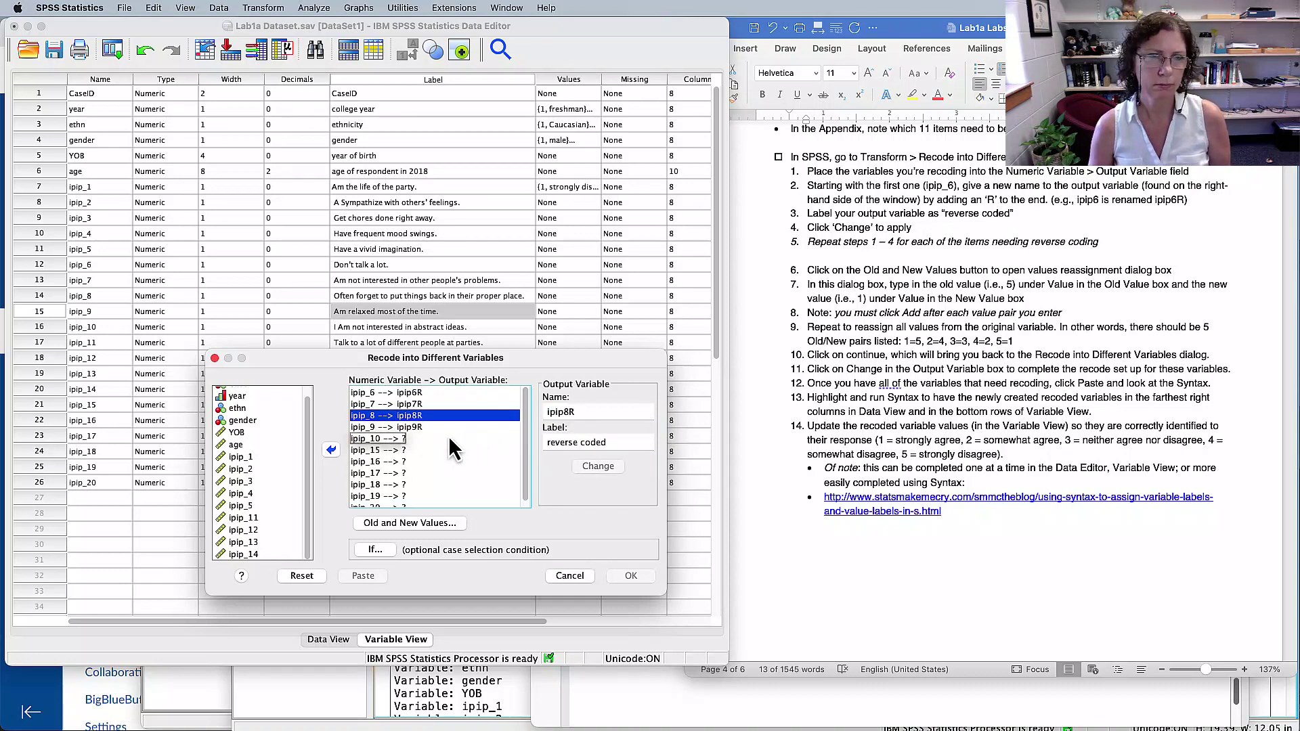
click(559, 412)
text(ipip10R)
key(Tab)
key(super+v)
click(602, 466)
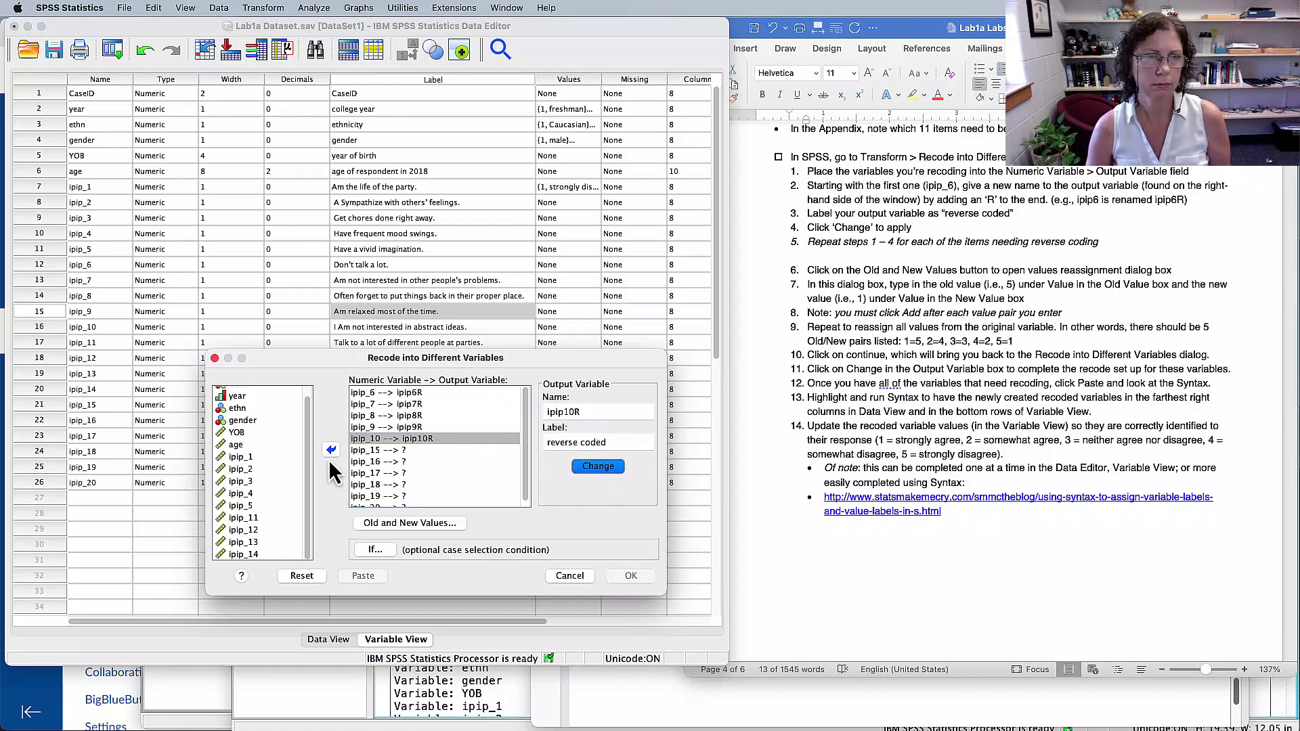
- Name the output variable for ipip_15 as ipip15R with the label "reverse coded" and apply it
click(549, 413)
text(ipip15R)
key(Tab)
key(super+v)
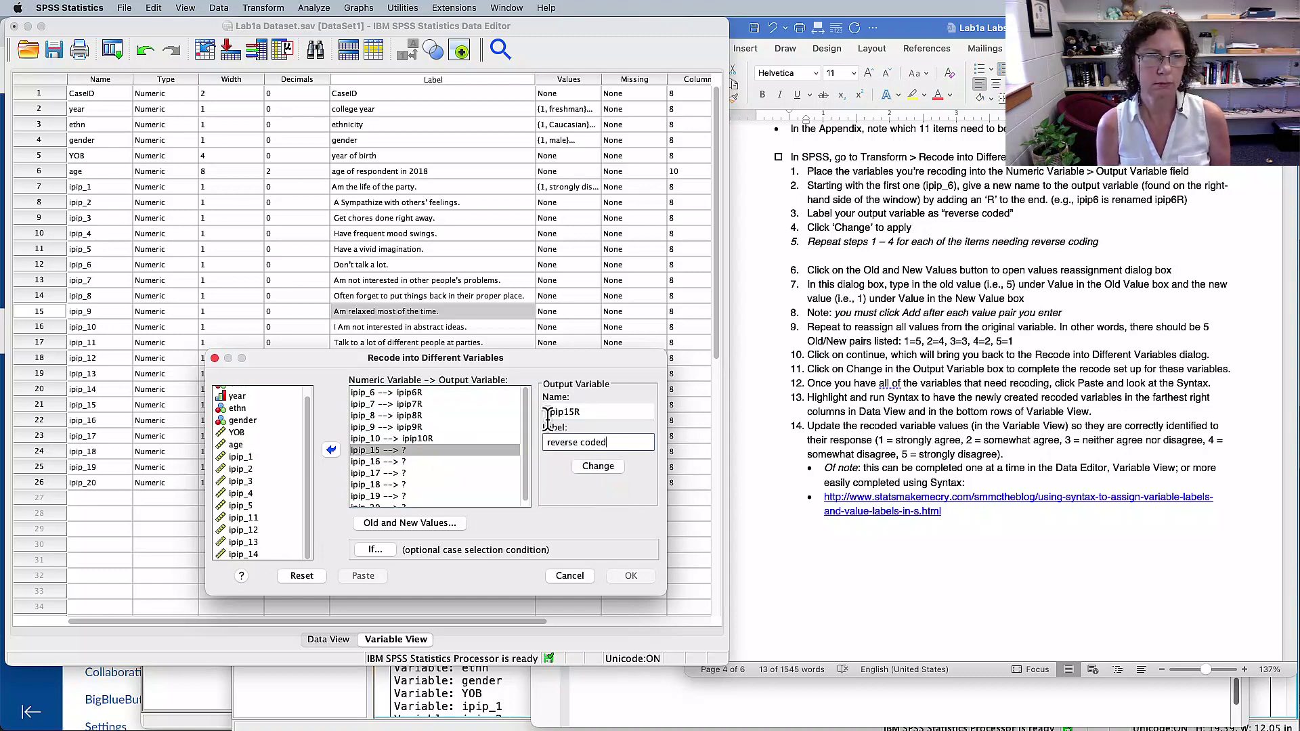
click(598, 466)
- Name the output variable for ipip_16 as ipip16R with the label "reverse coded" and apply it
click(589, 412)
text(ipip16R)
key(Tab)
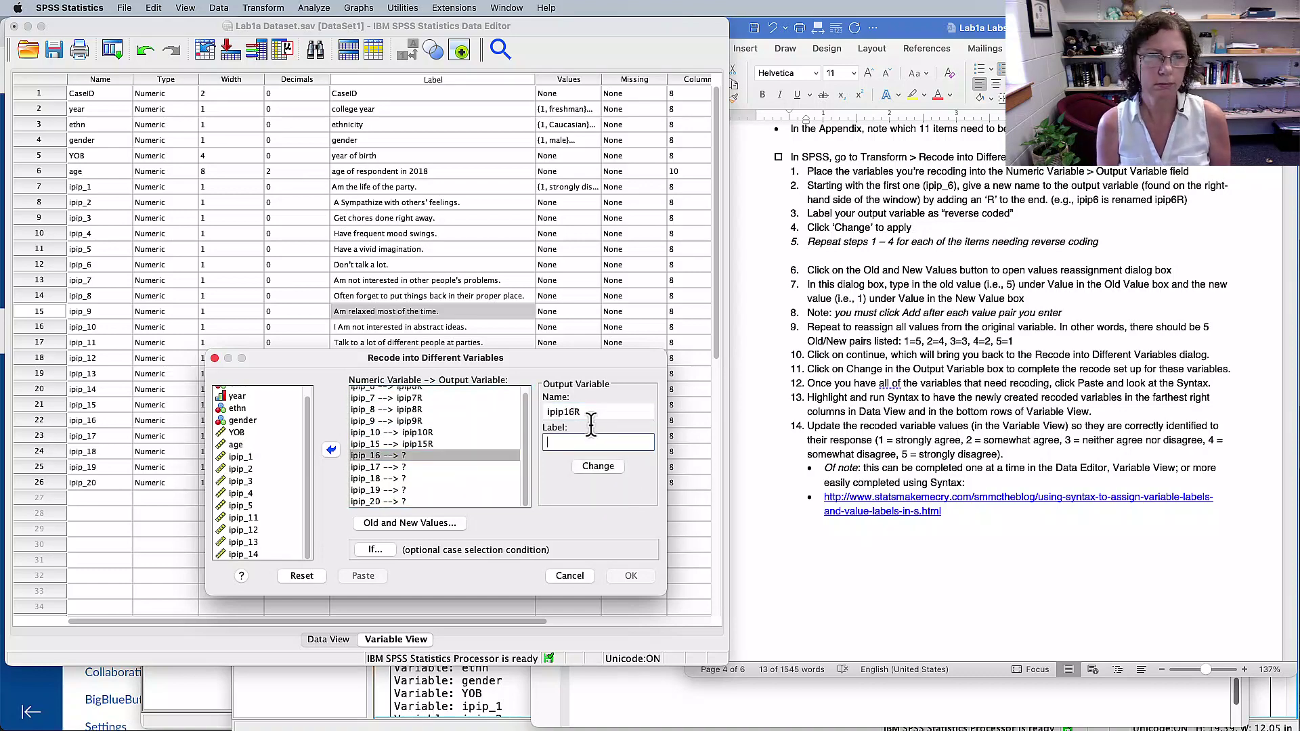
key(super+v)
click(599, 466)
- Name the output variable for ipip_17 as ipip17R with the label "reverse coded" and apply it
click(560, 413)
text(ipip1)
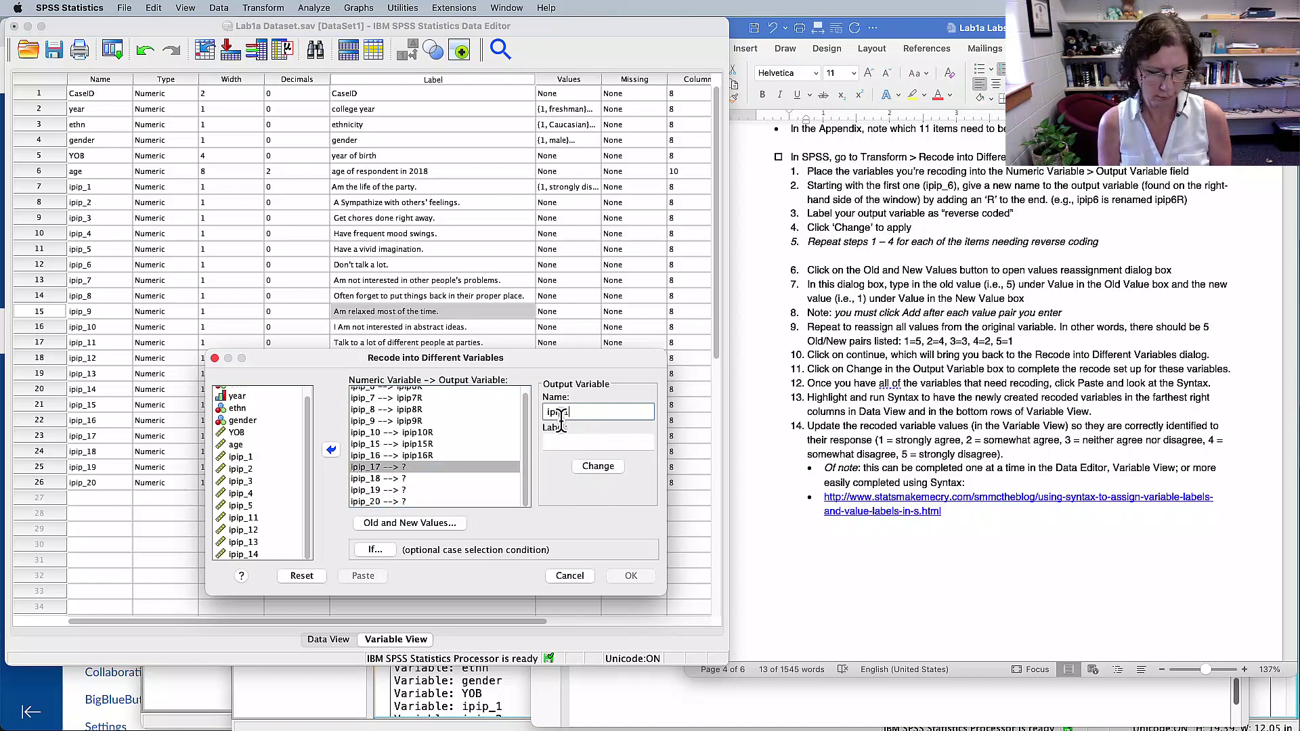
text(7R)
key(Tab)
key(super+v)
click(598, 466)
- Name the output variable for ipip_18 as ipip18R with the label "reverse coded" and apply it
click(571, 412)
text(ipip)
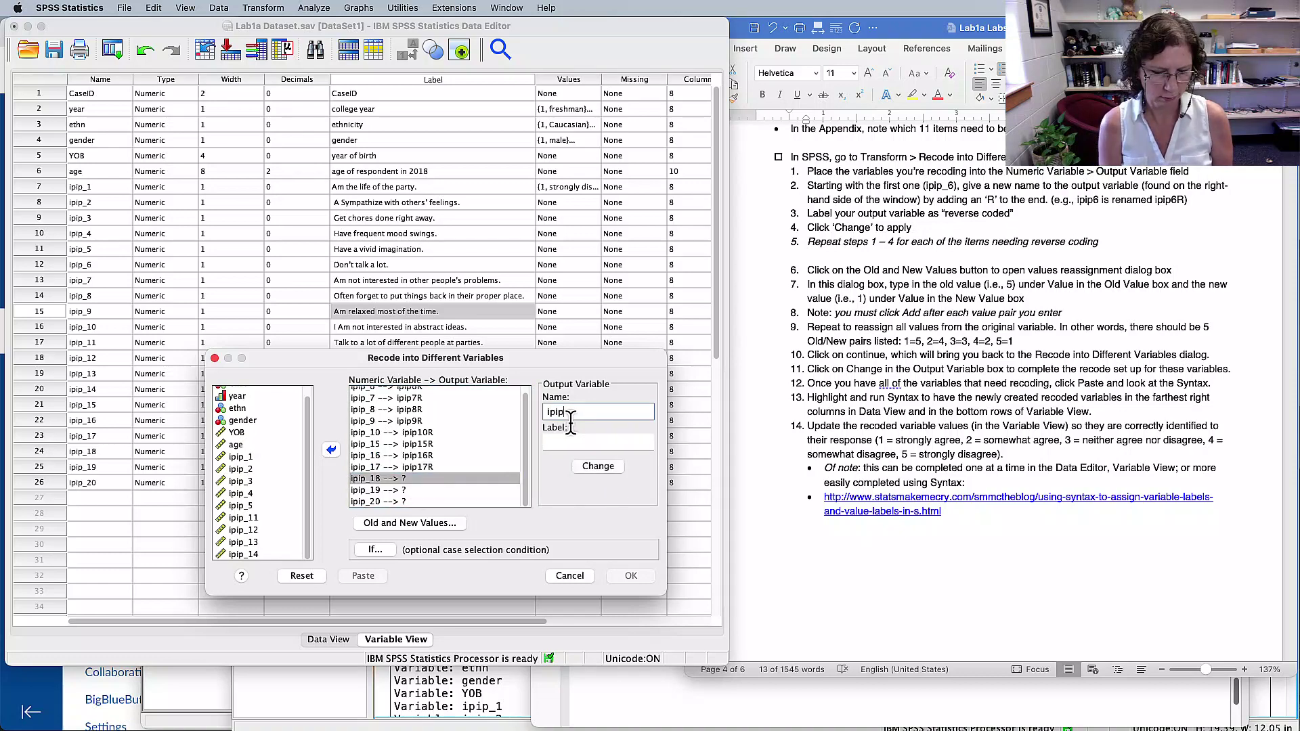
text(18R)
key(Tab)
key(super+v)
click(598, 466)
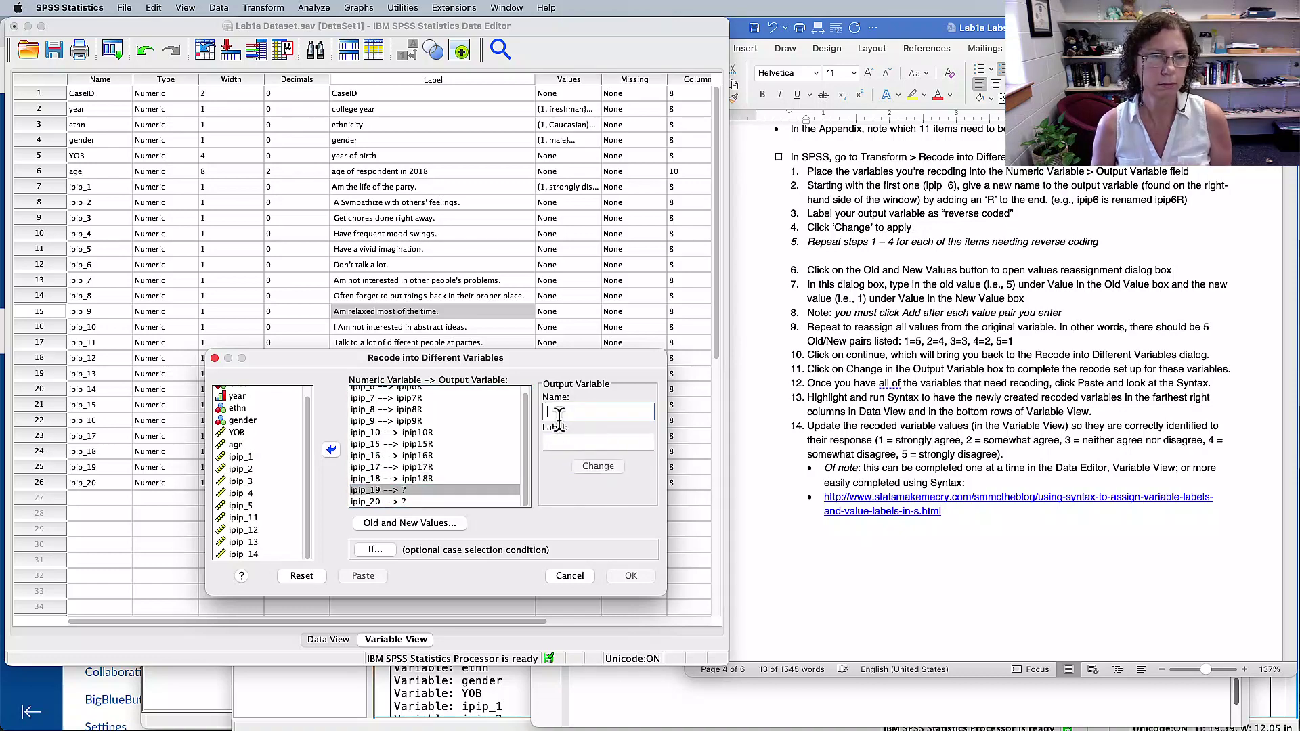
- Name the output variable for ipip_19 as ipip19R with the label "reverse coded" and apply it
click(559, 412)
text(ipip19R)
key(Tab)
key(super+v)
click(598, 466)
- Name the output variable for ipip_20 as ipip20R with the label "reverse coded" and apply it
click(559, 412)
text(ipip20R)
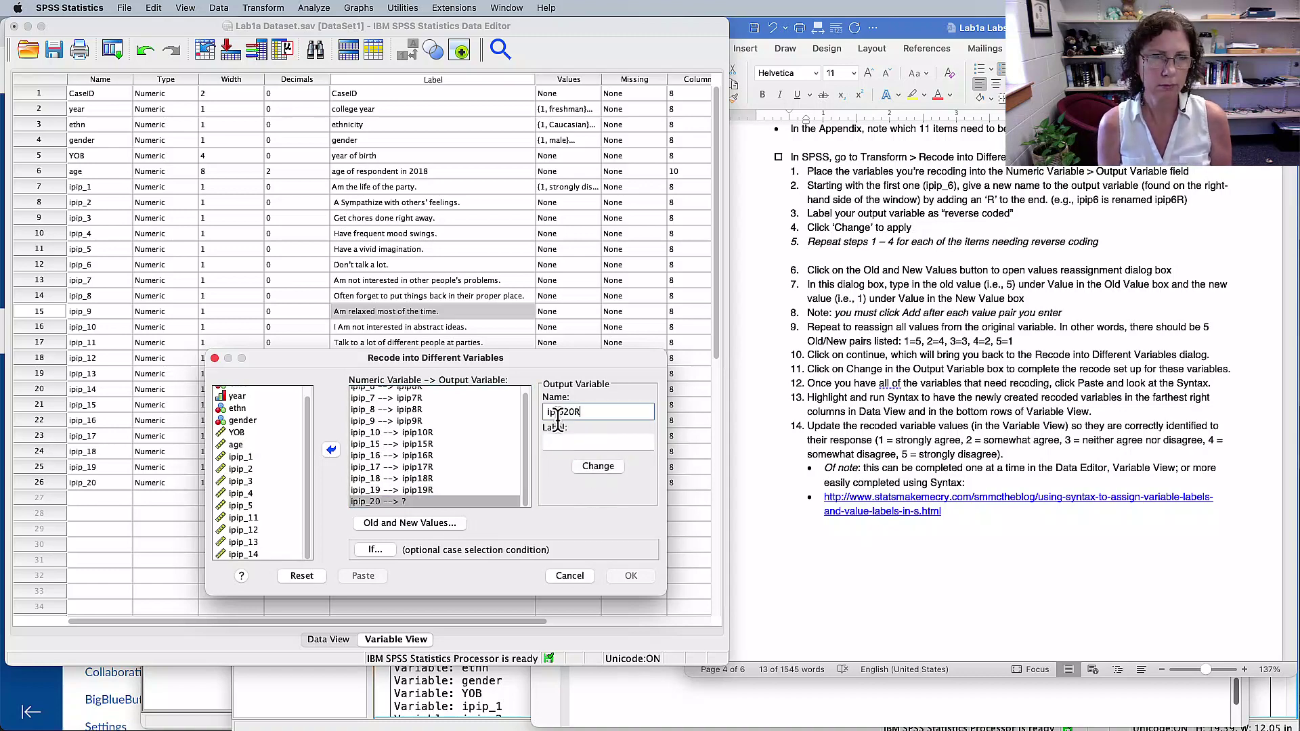
key(Tab)
key(super+v)
click(598, 465)
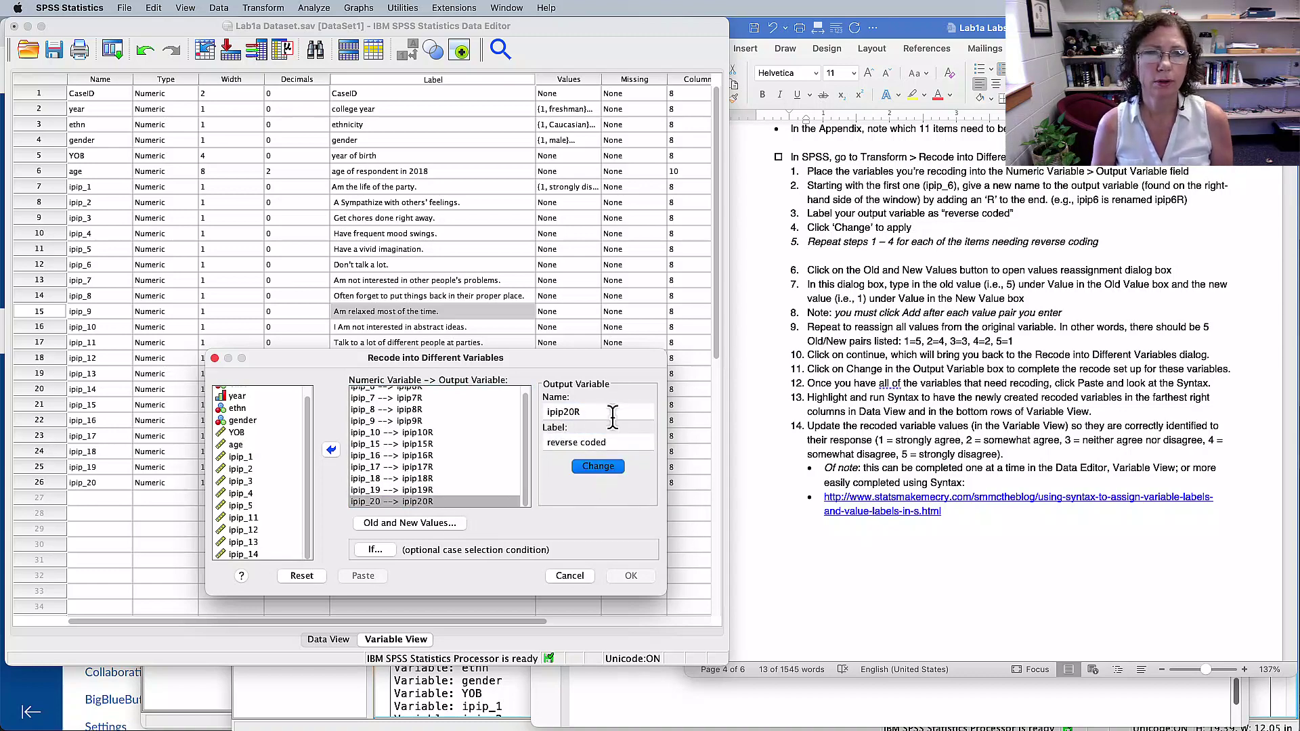
- Open the old and new values settings for the recode and add the mapping from old value 1 to new value 5
click(413, 525)
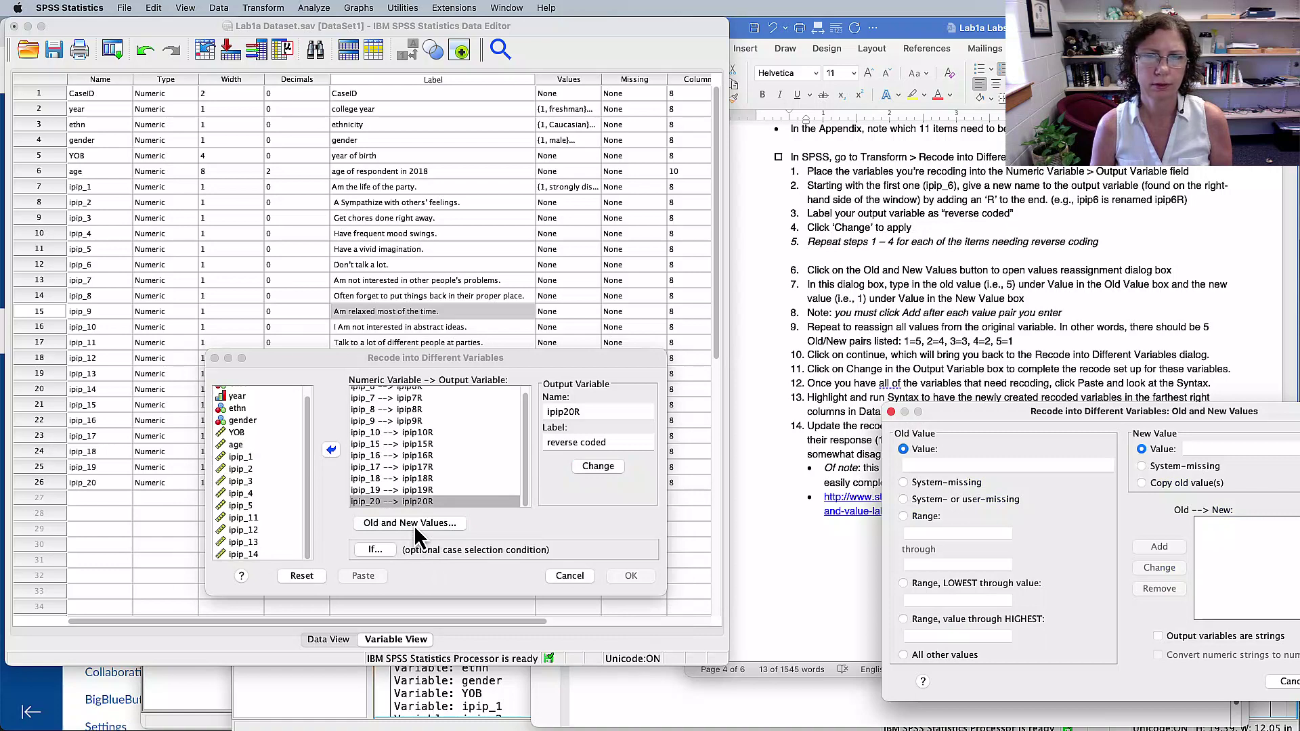
drag(967, 410, 189, 309)
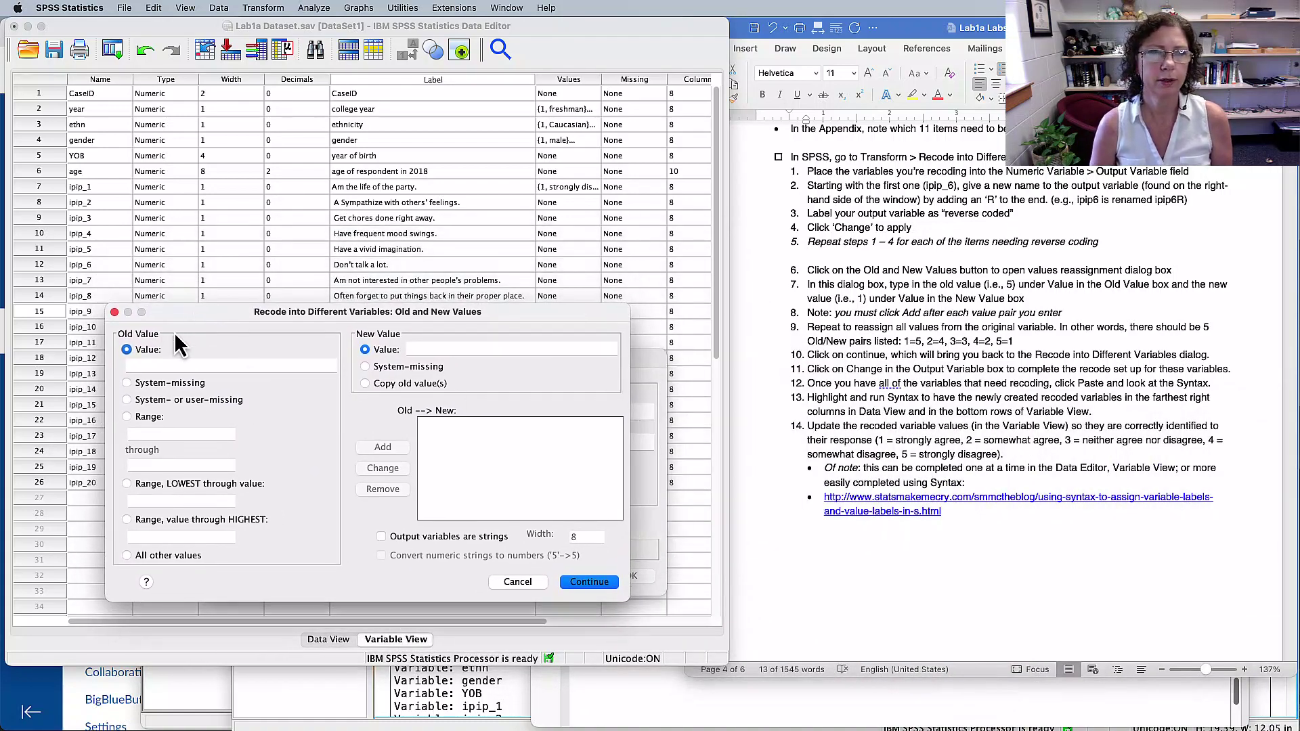
click(193, 366)
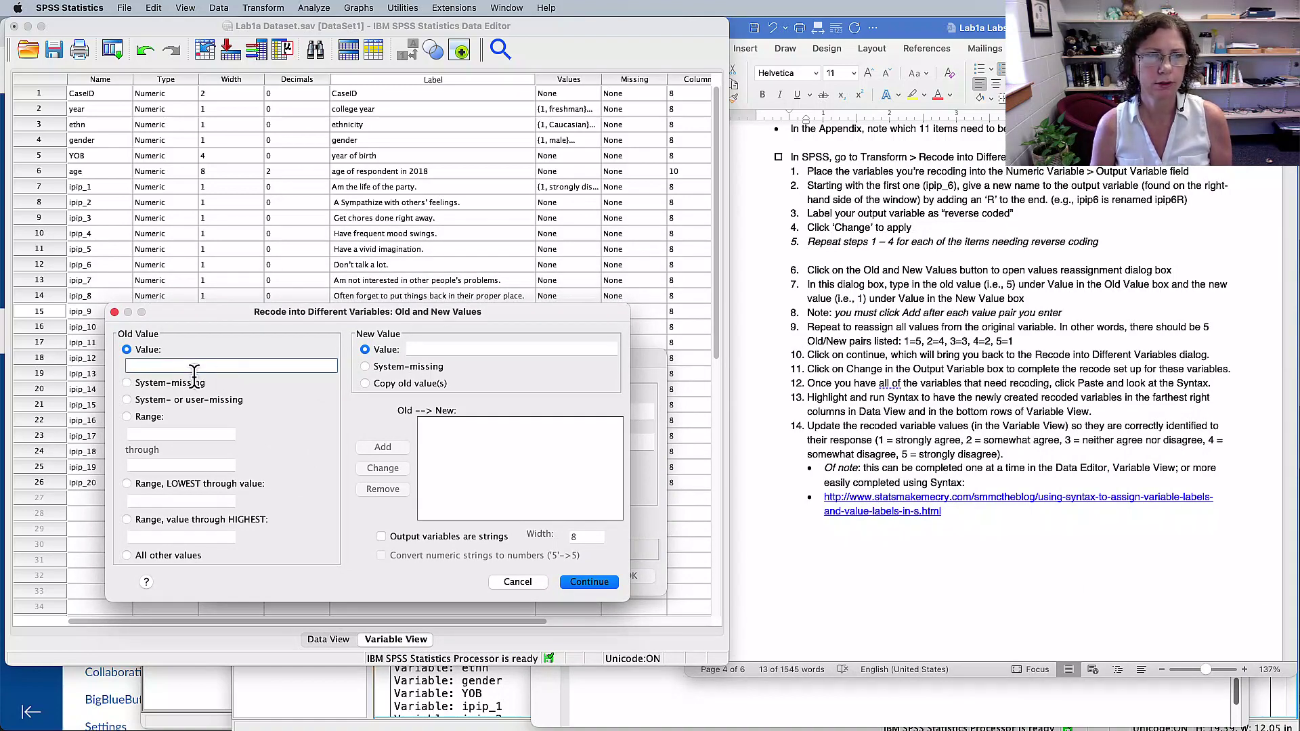
text(1)
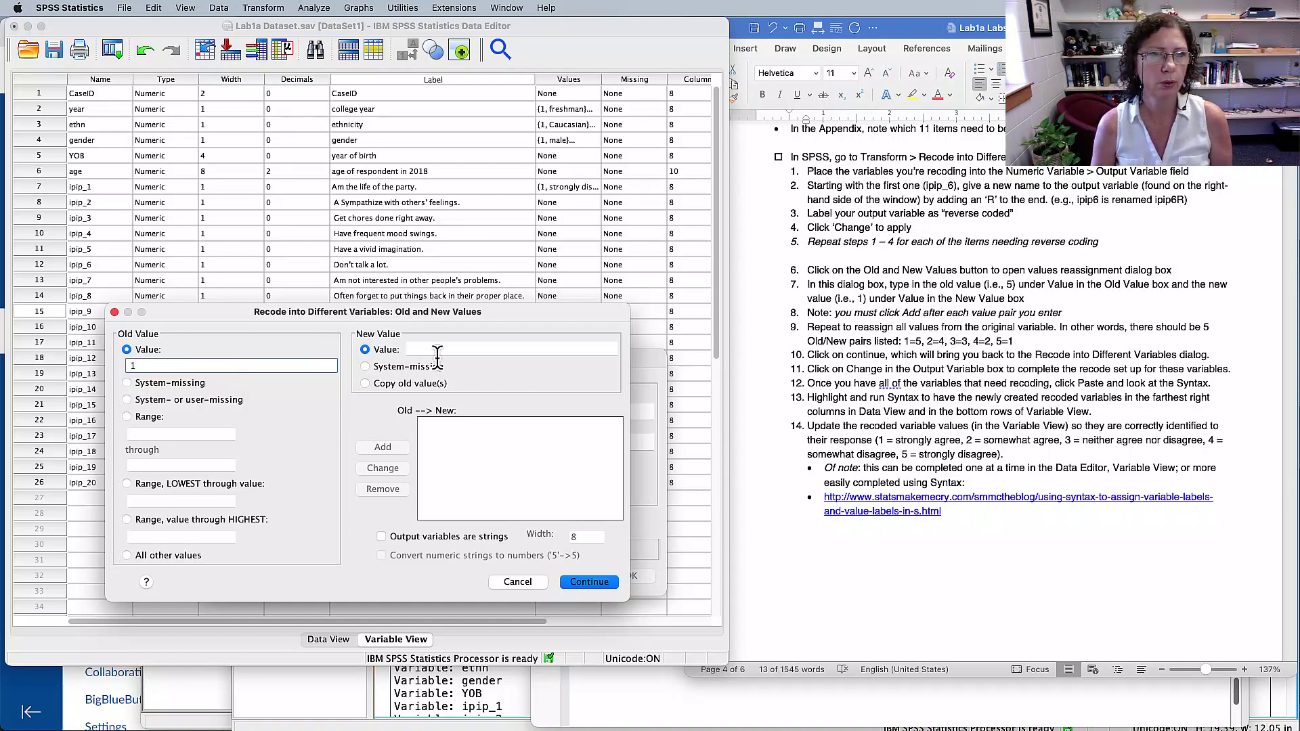
click(437, 350)
text(5)
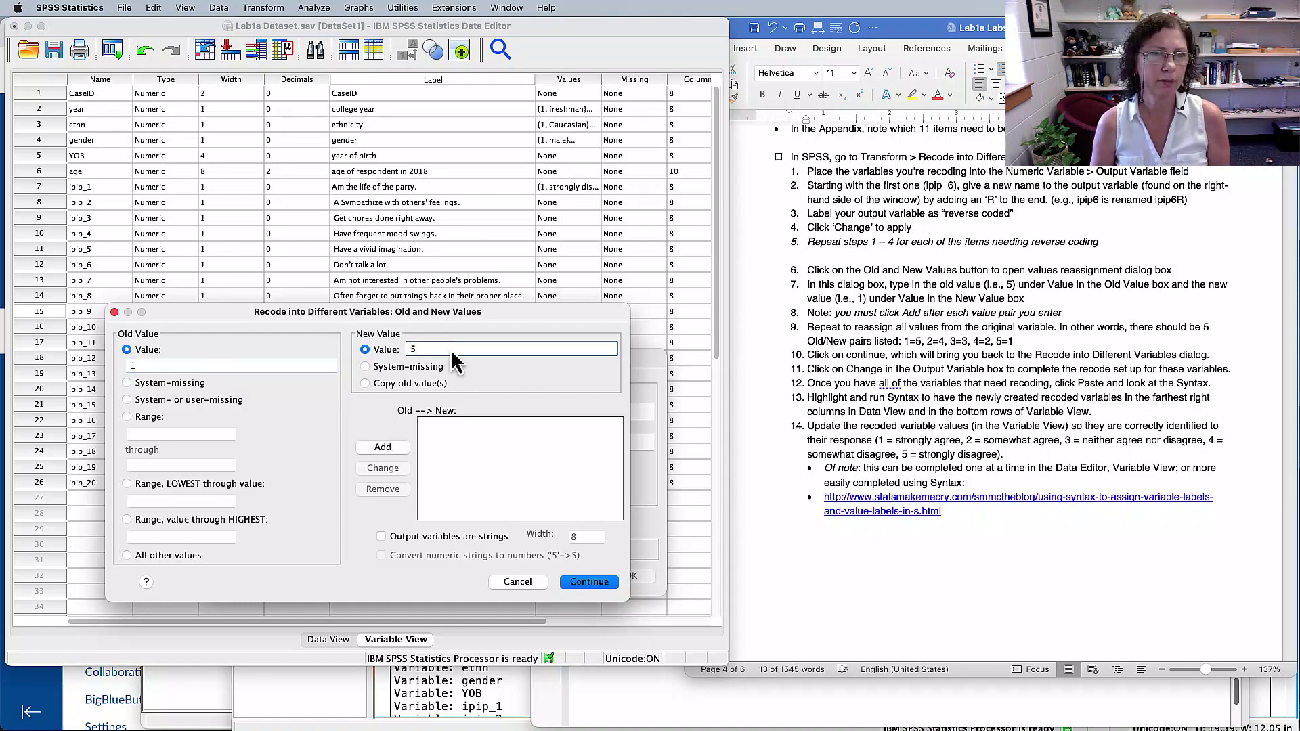
click(382, 447)
- Add the recode mapping from old value 2 to new value 4
click(175, 369)
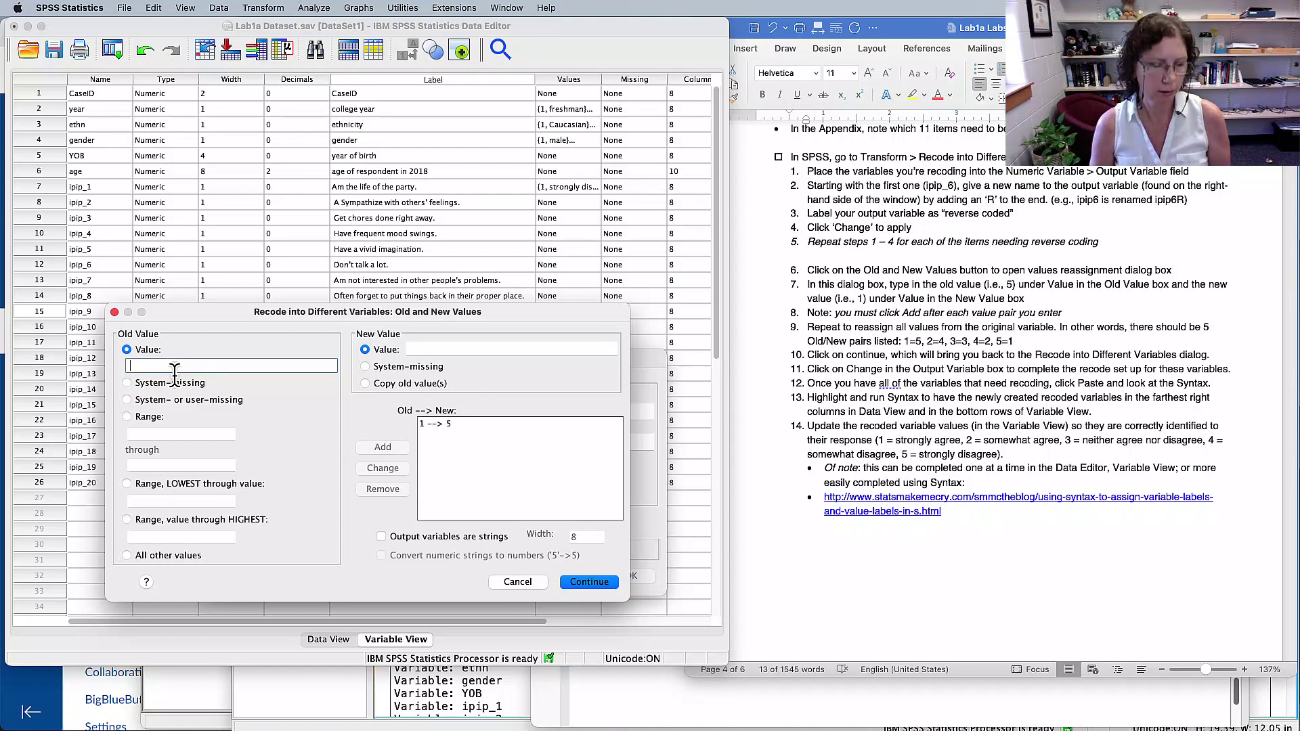
text(2)
click(411, 350)
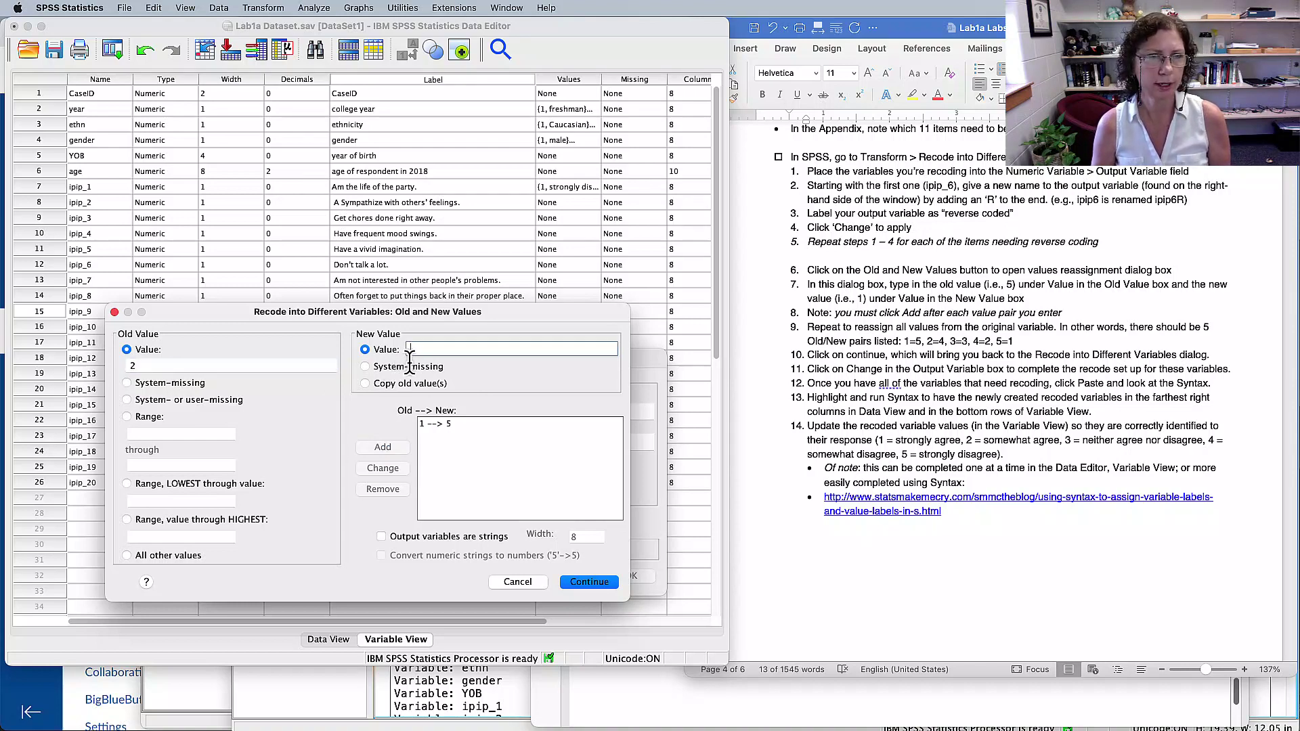
text(4)
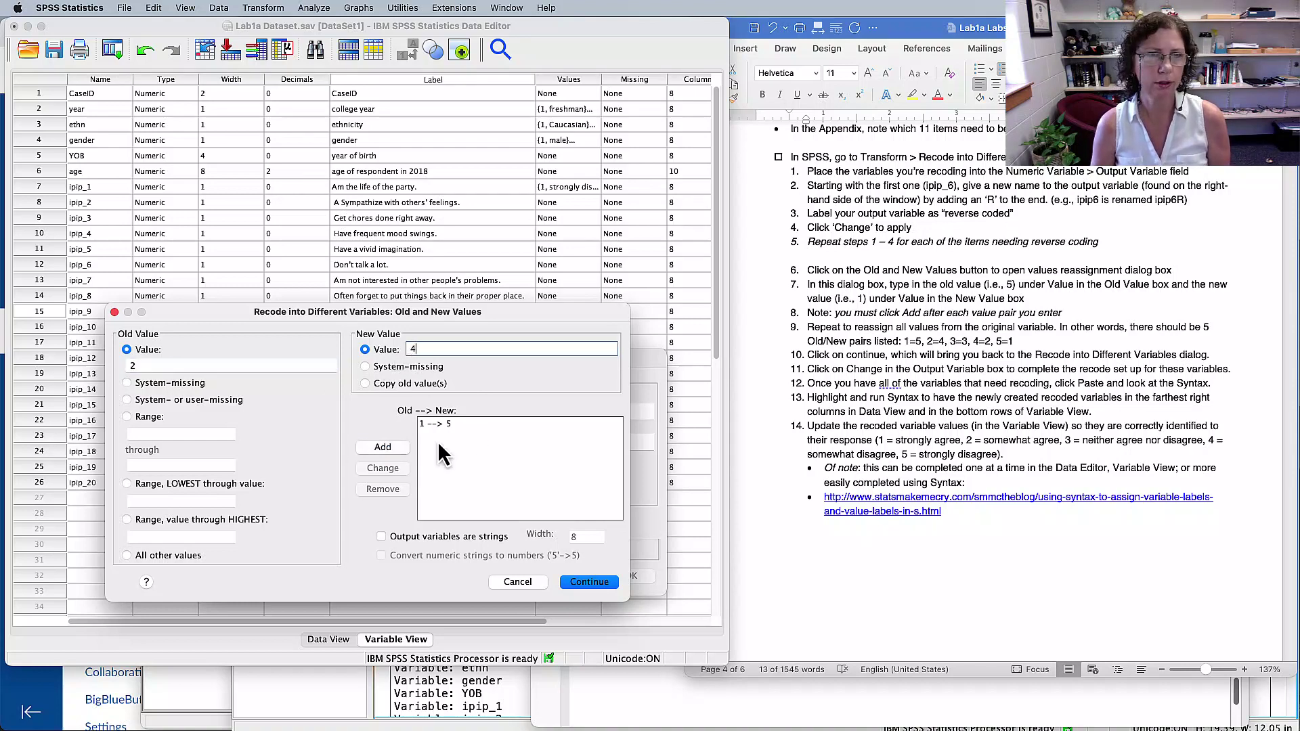
click(387, 448)
- Add the recode mapping from old value 3 to new value 3
click(205, 367)
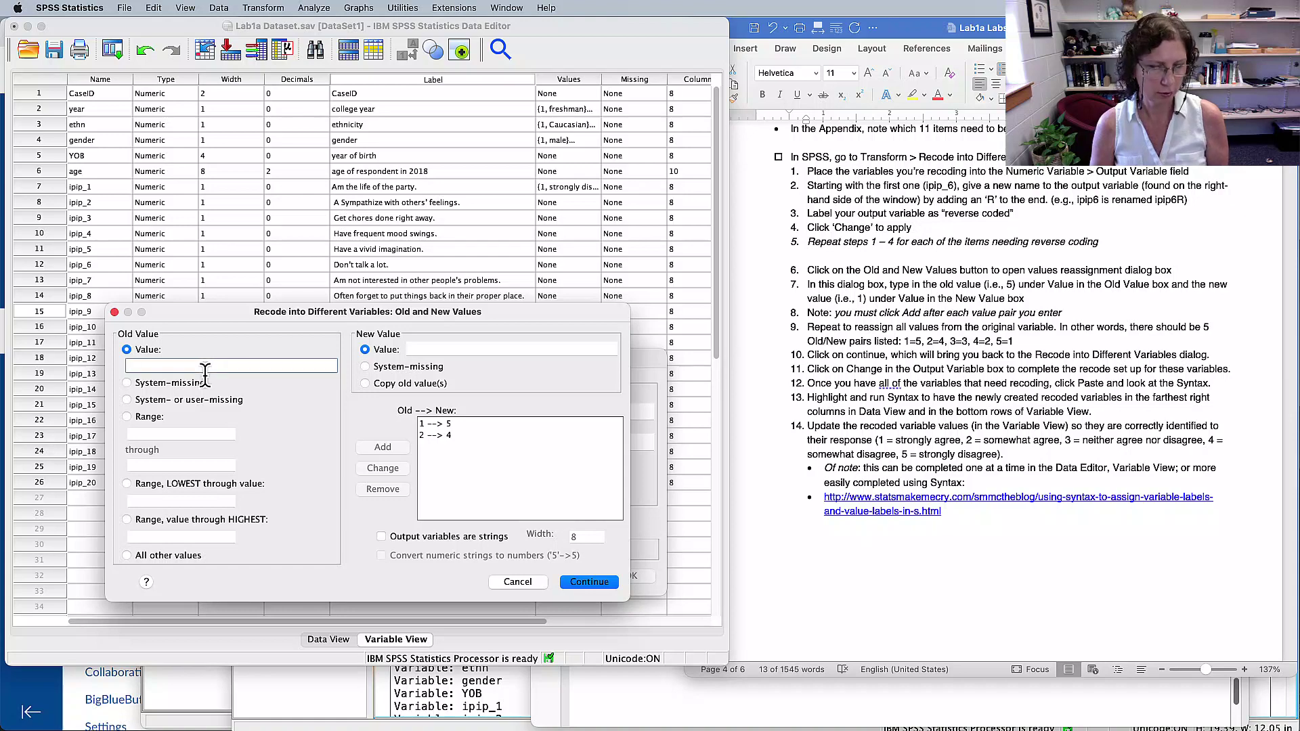
text(3)
click(414, 353)
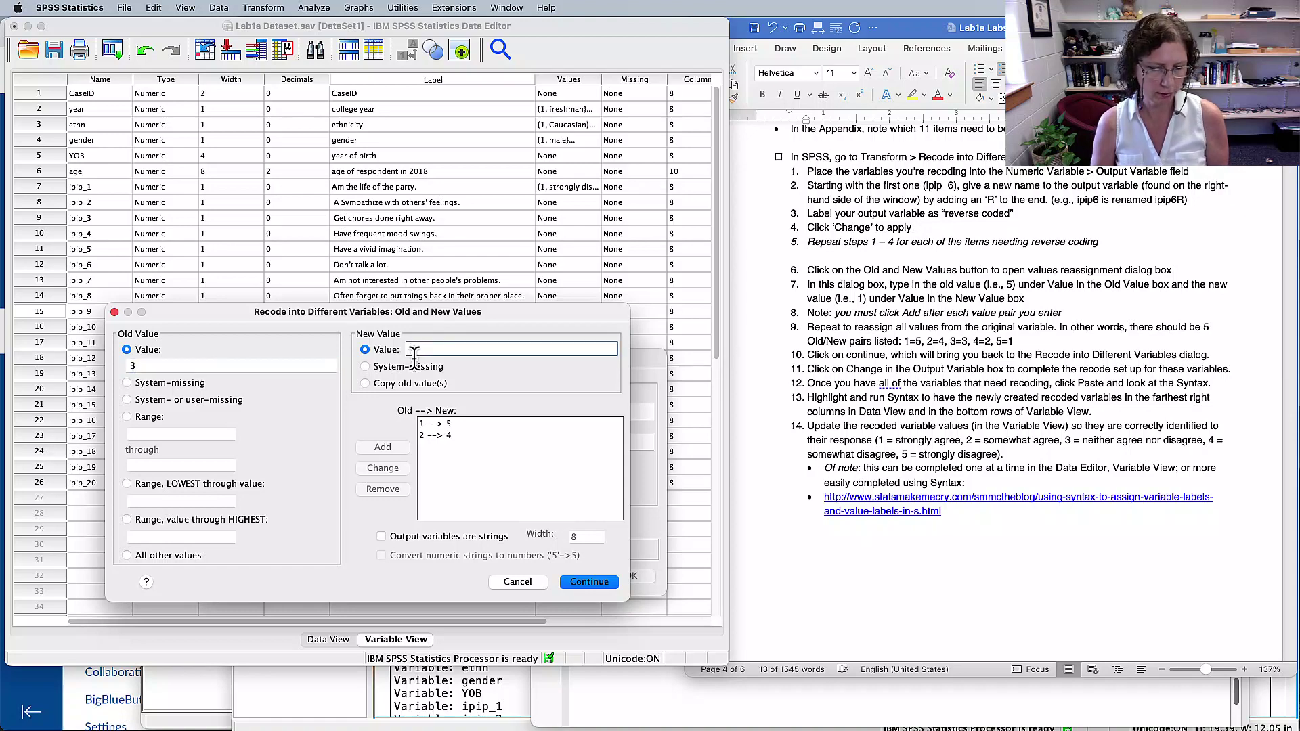
text(3)
click(383, 446)
- Add the recode mapping from old value 4 to new value 2
click(273, 372)
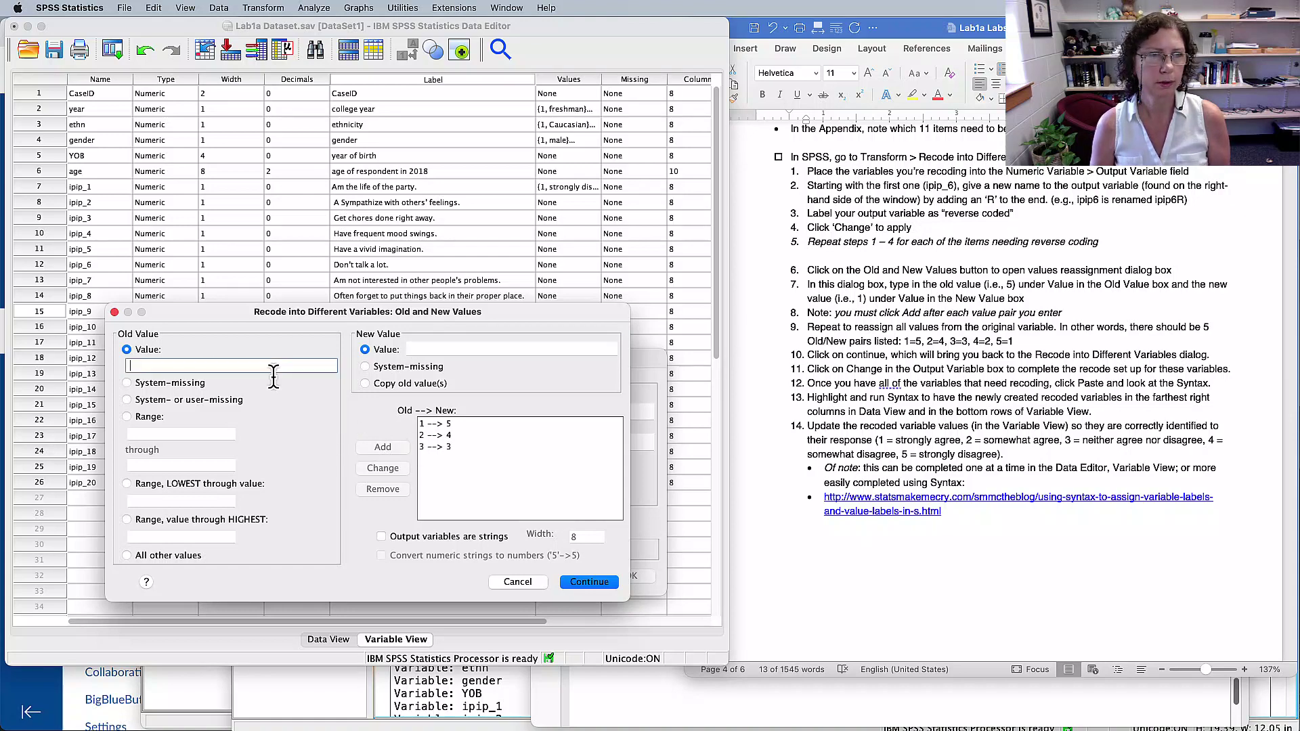
text(4)
click(418, 352)
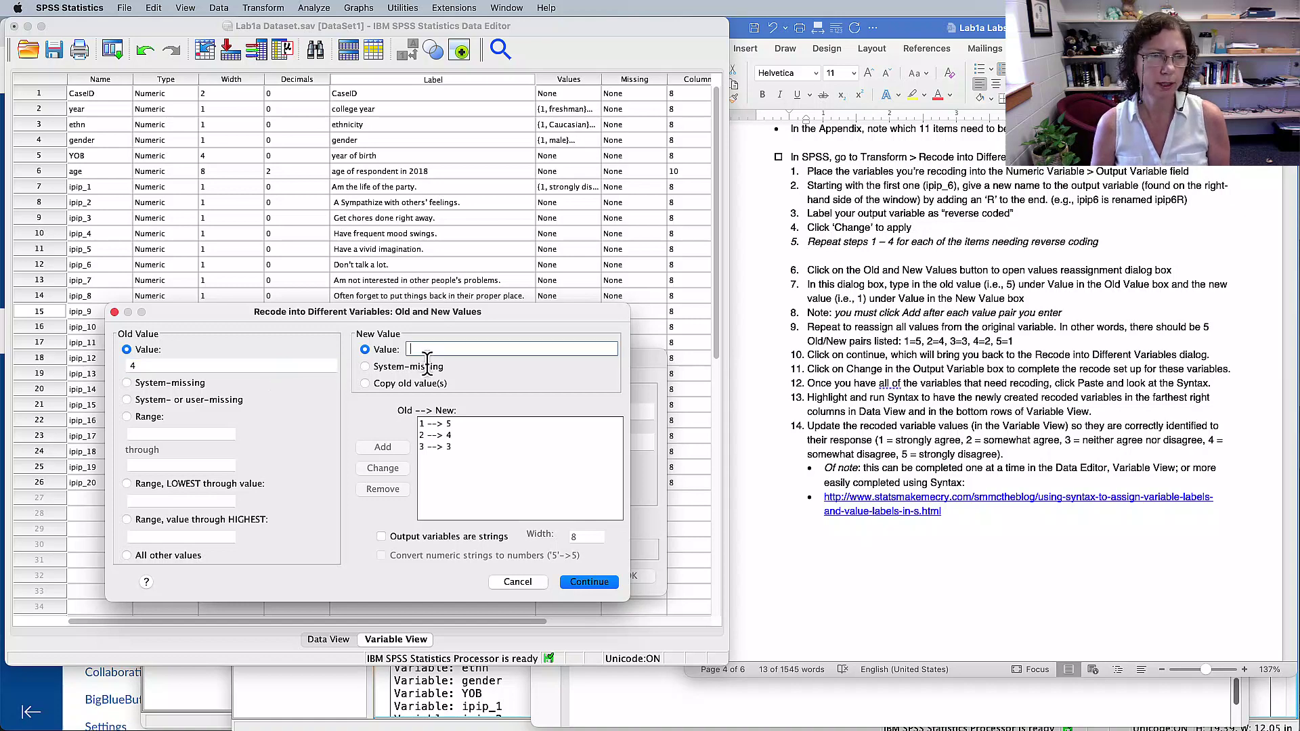
text(2)
click(383, 446)
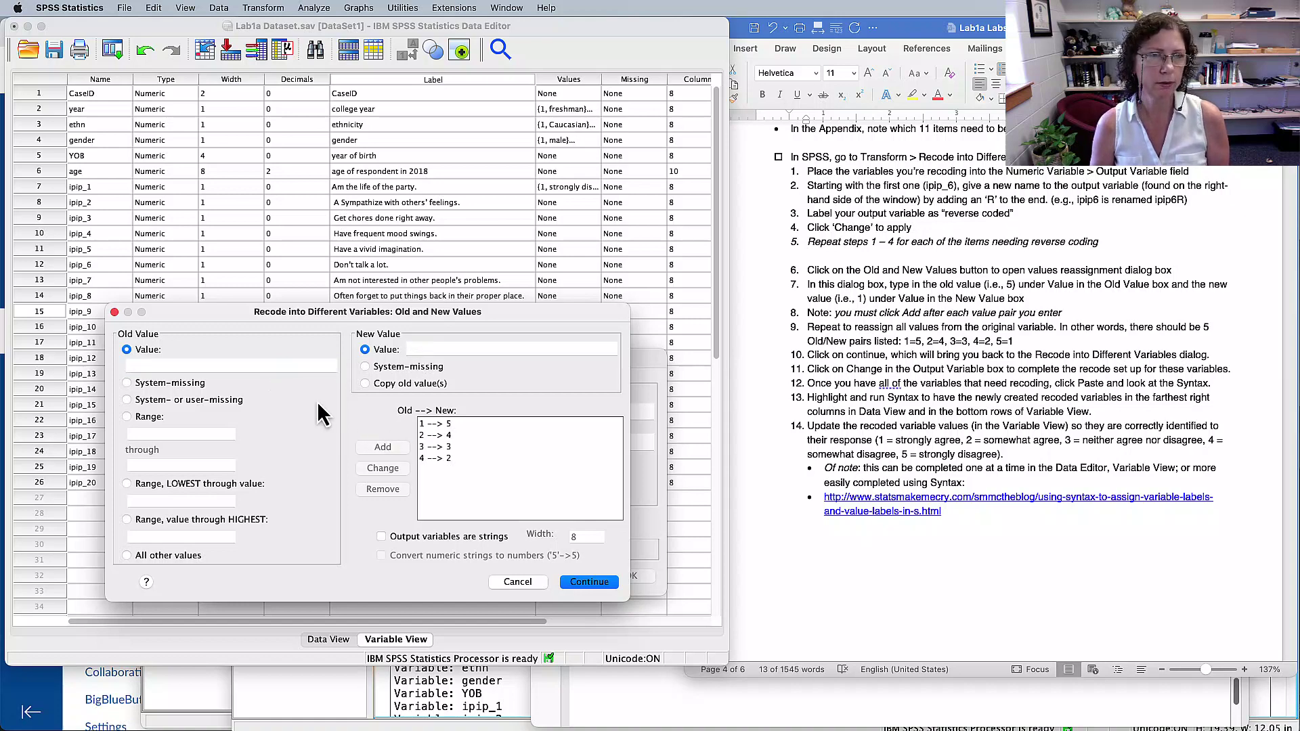
- Add the recode mapping from old value 5 to new value 1
click(261, 369)
text(5)
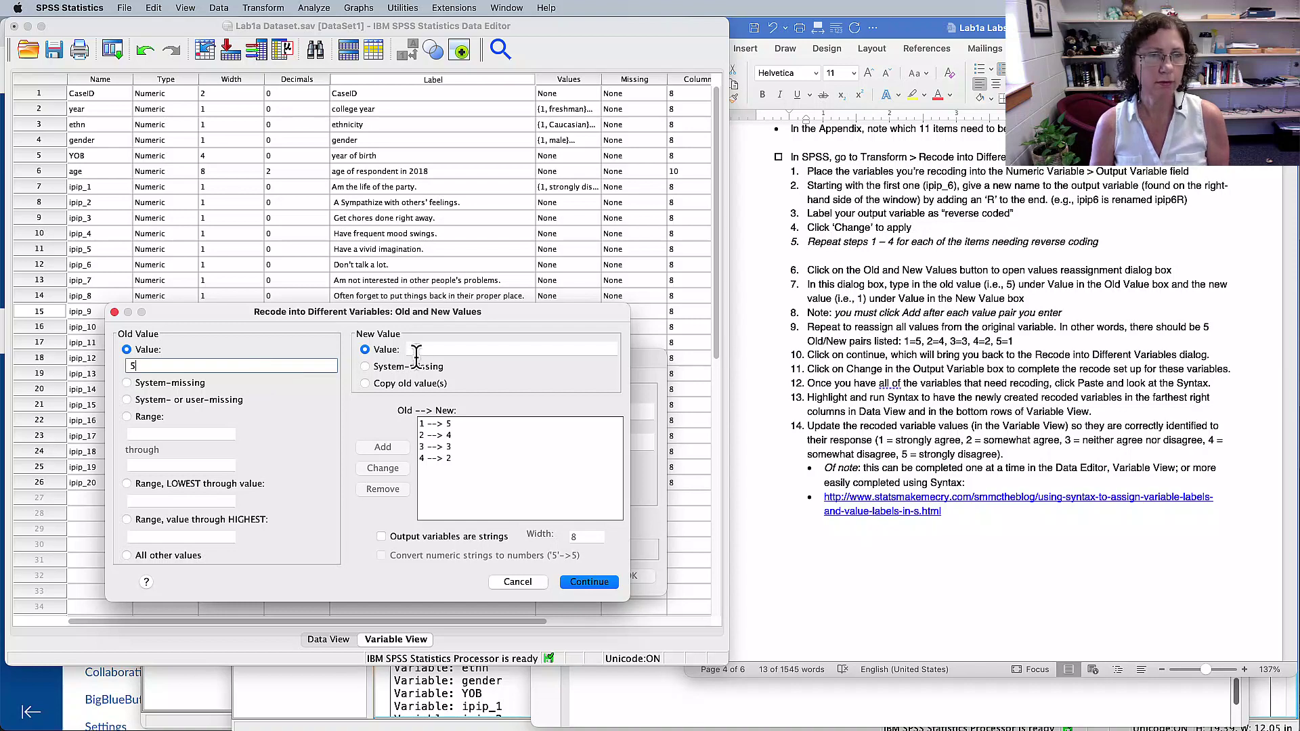
click(417, 354)
text(1)
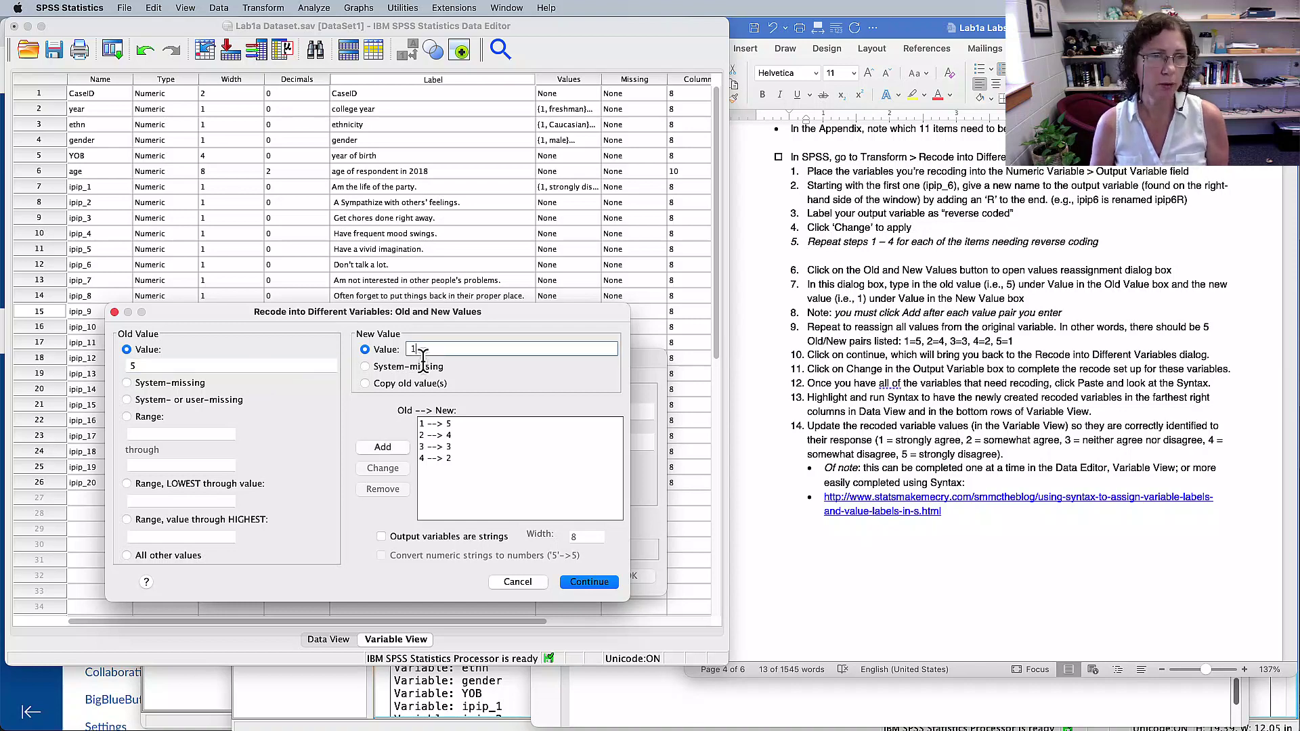
click(389, 446)
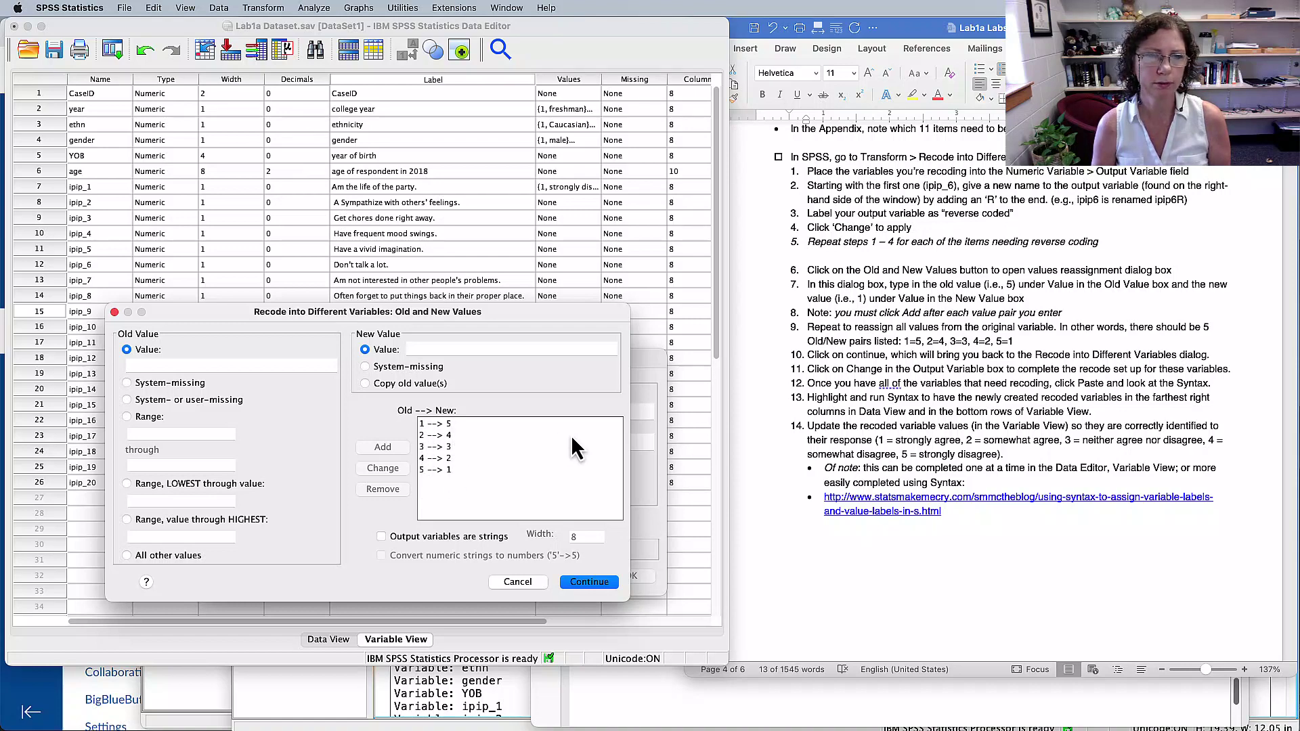
- Confirm the old-to-new value mappings, paste the recode as syntax, and bring the Syntax1 window forward
click(586, 582)
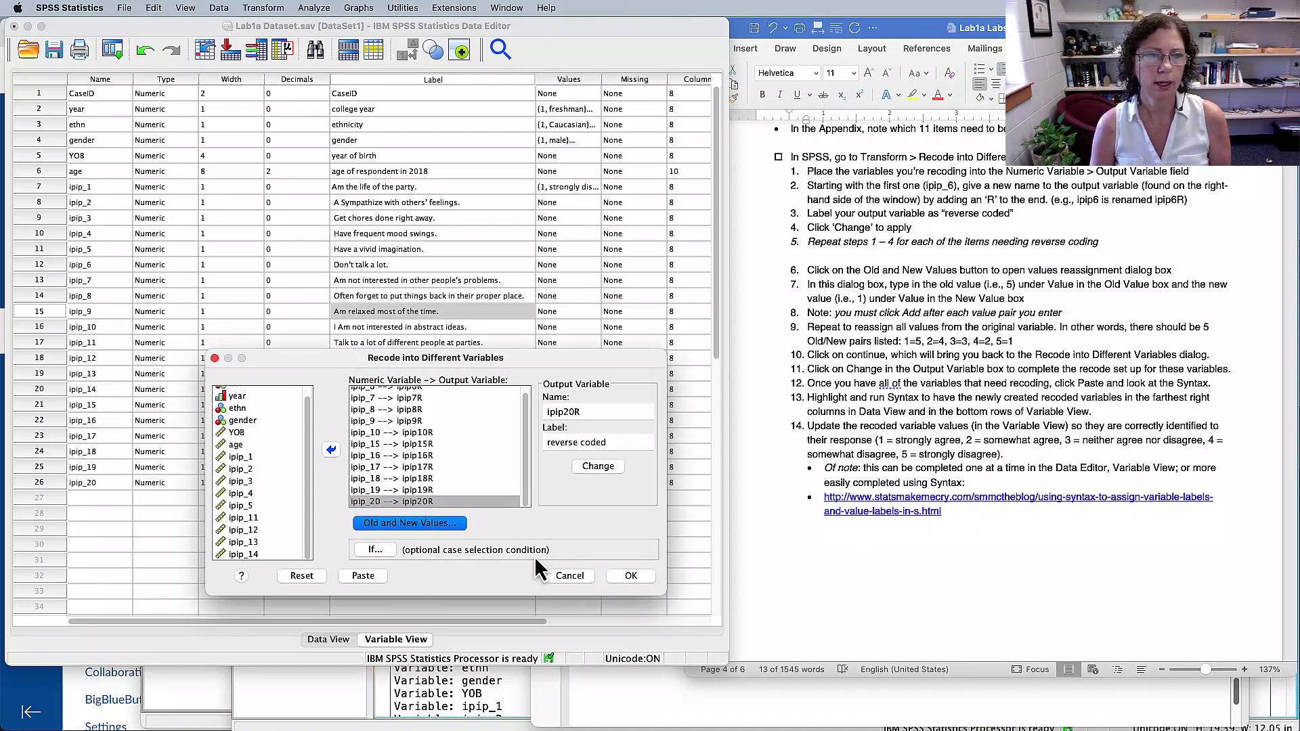
click(363, 576)
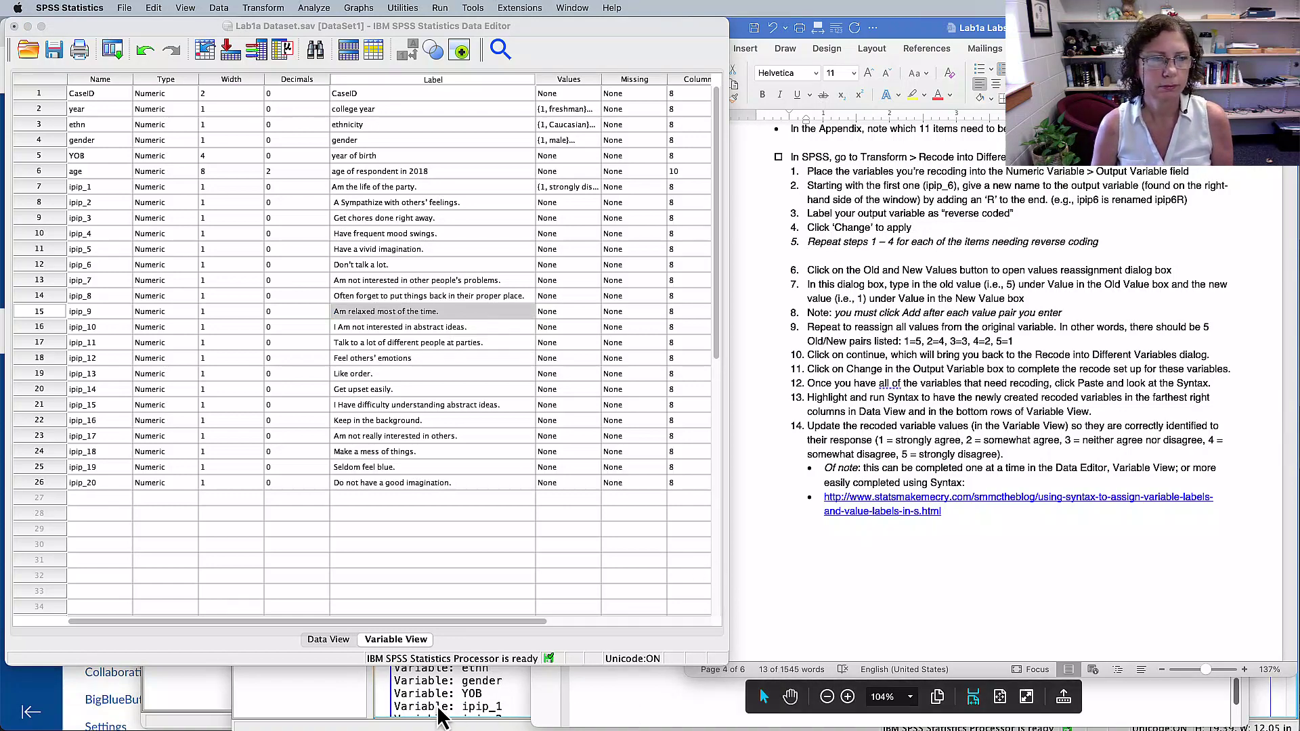
click(197, 684)
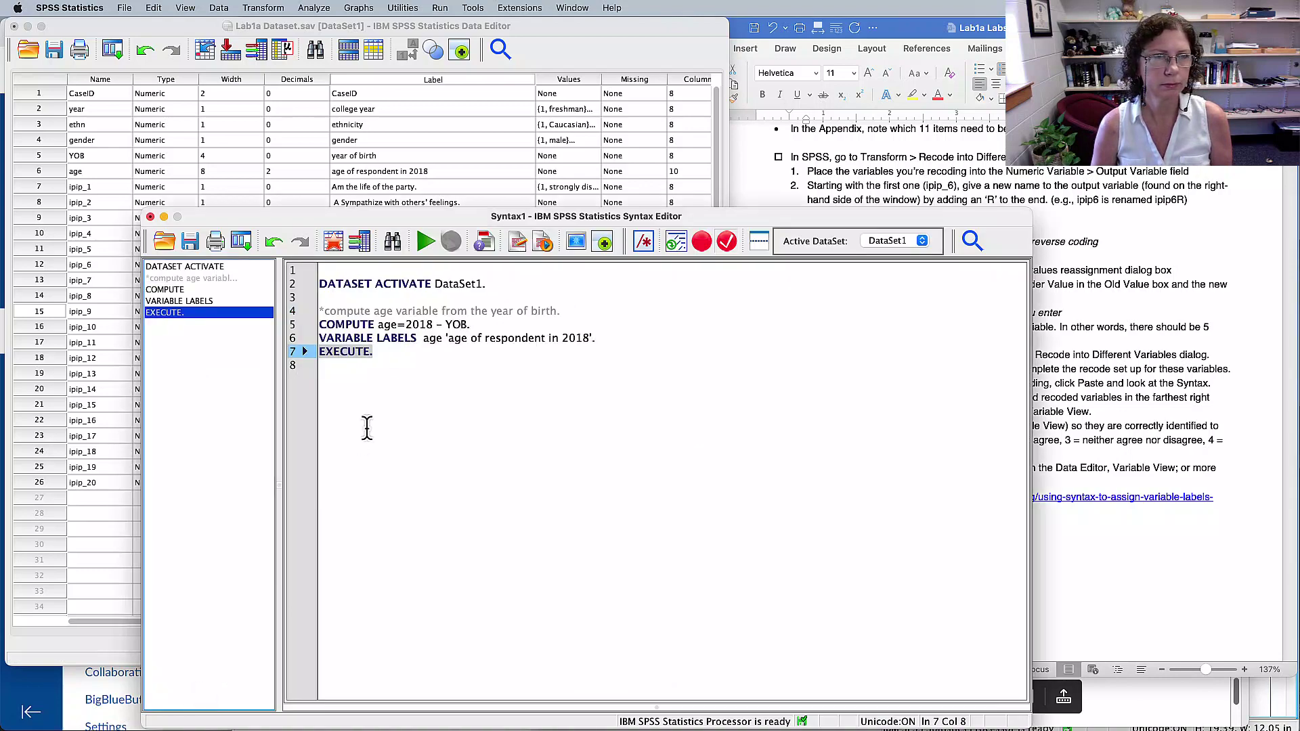
- Add blank lines below the age computation's EXECUTE and paste the RECODE syntax (1=5, 2=4, 3=3, 4=2, 5=1) for the 11 ipip items
click(378, 353)
key(Return)
key(Return)
key(Return)
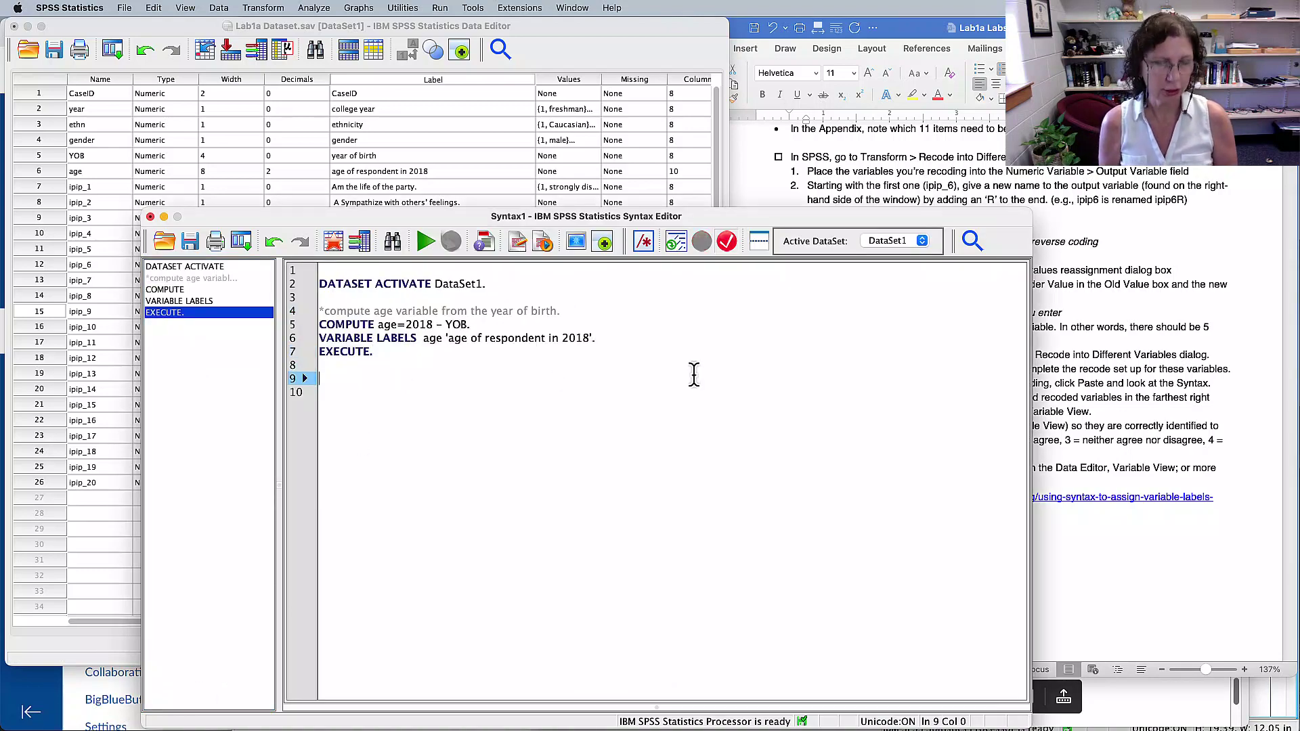
text(RECODE ipip_6 ipip_7 ipip_8 ipip_9 ipip_10 ipip_15 ipip_16 ipip_17 ipip_18 ipip_19 ipip_20 (1=5)     (2=4) (3=3) (4=2) (5=1) INTO ipip6R ipip7R ipip8R ipip9R ipip10R ipip15R ipip16R ipip17R ipip18R     ipip19R ipip20R. VARIABLE LABELS  ipip6R 'reverse coded' /ipip7R 'reverse coded' /ipip8R 'reverse coded' /ipip9R     'reverse coded' /ipip10R 'reverse coded' /ipip15R 'reverse coded' /ipip16R 'reverse coded' /ipip17R     'reverse coded' /ipip18R 'reverse coded' /ipip19R 'reverse coded' /ipip20R 'reverse coded'. EXECUTE.)
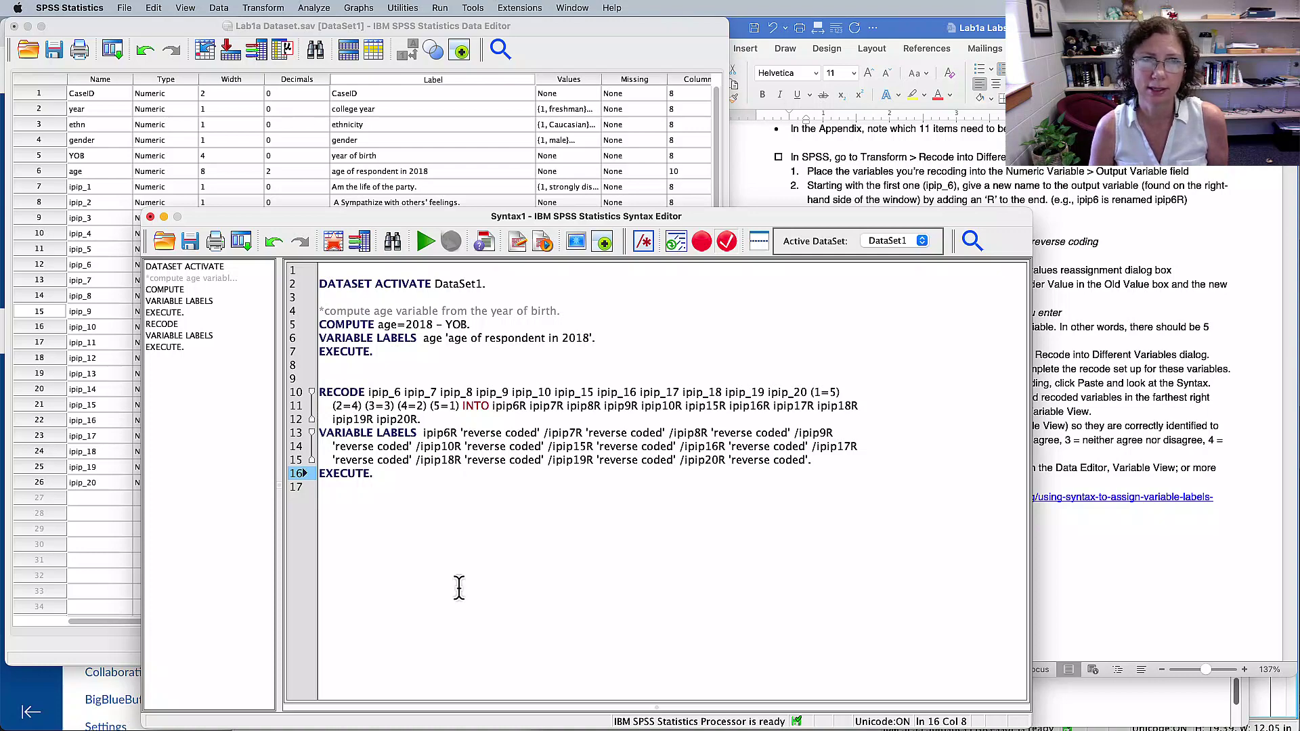
- Examine the pasted recode syntax: source ipip items, old-to-new value pairs, INTO target names, variable labels and EXECUTE
drag(367, 394, 792, 409)
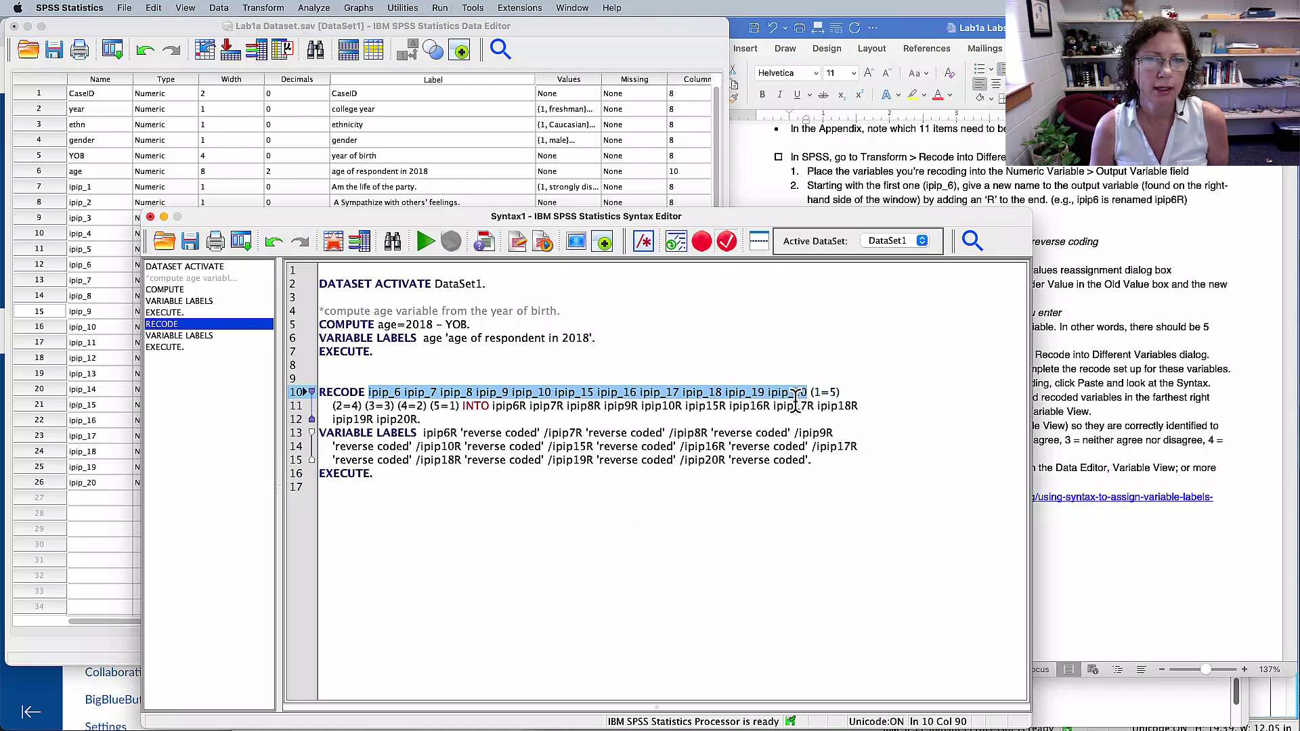
drag(810, 393, 449, 414)
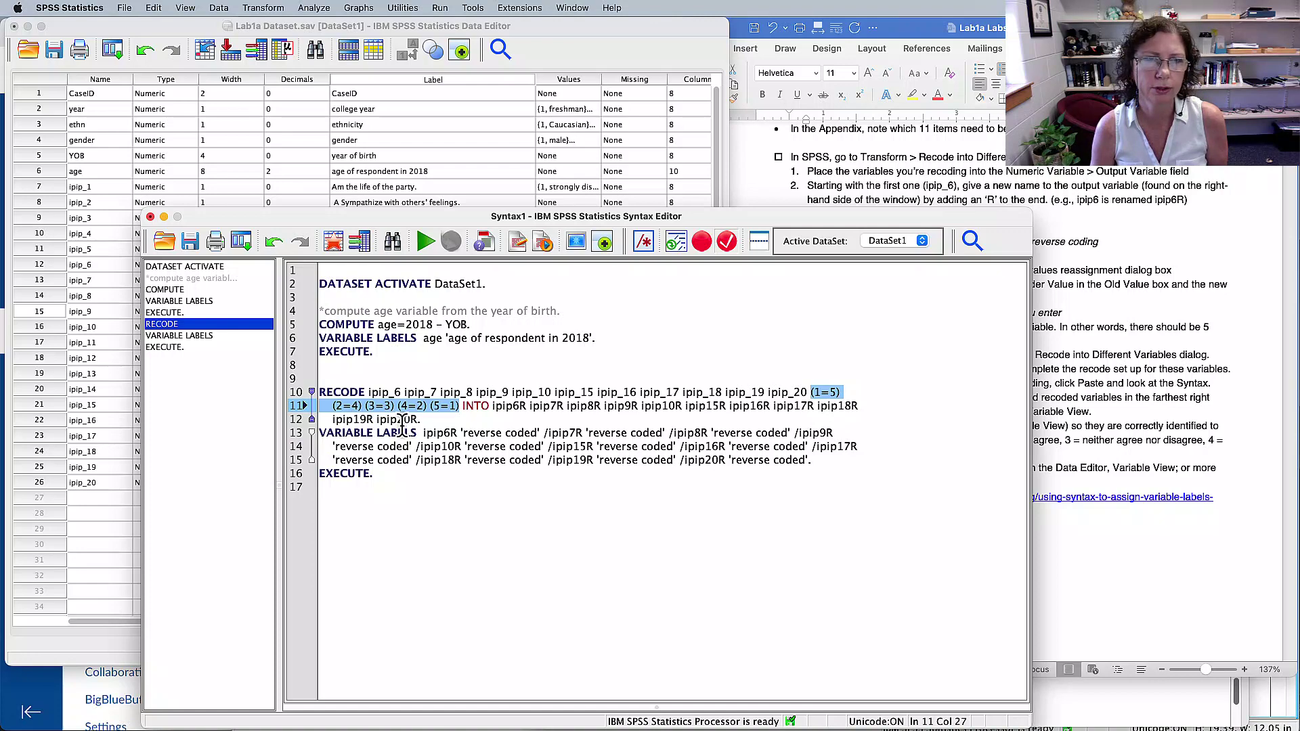
double_click(475, 406)
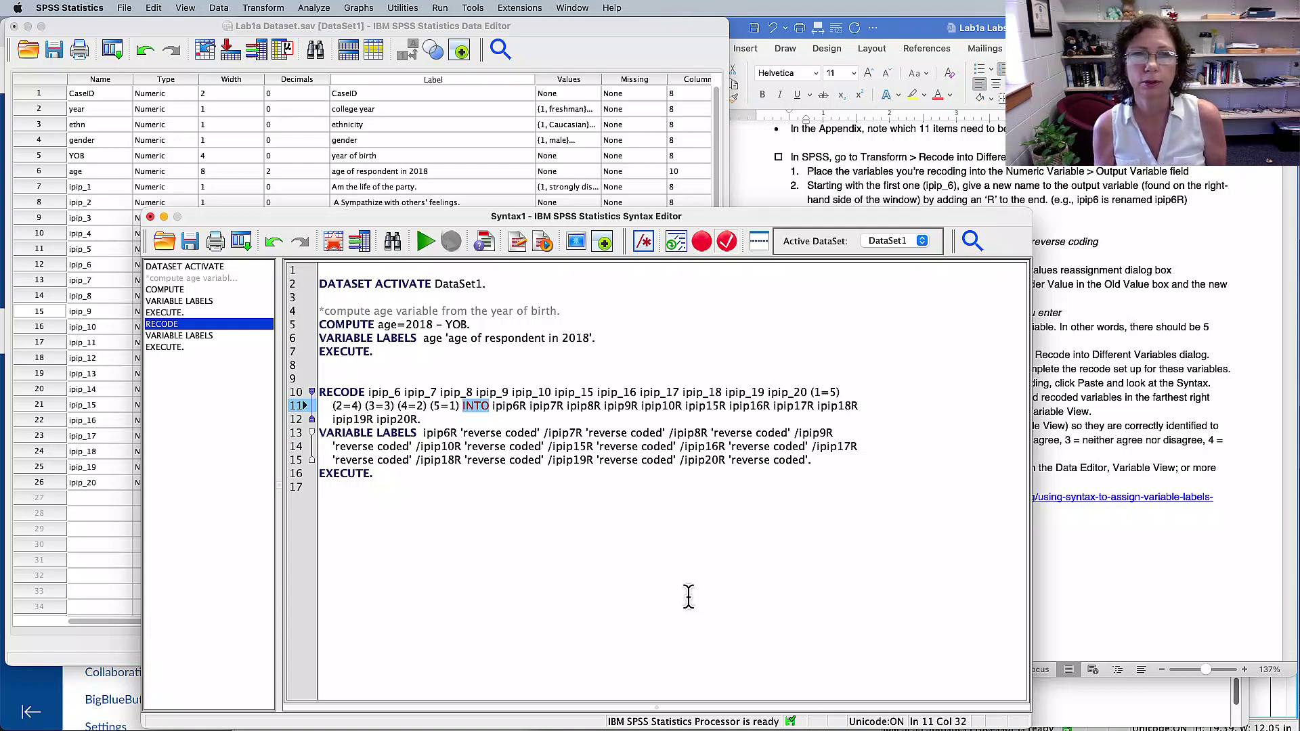
double_click(384, 393)
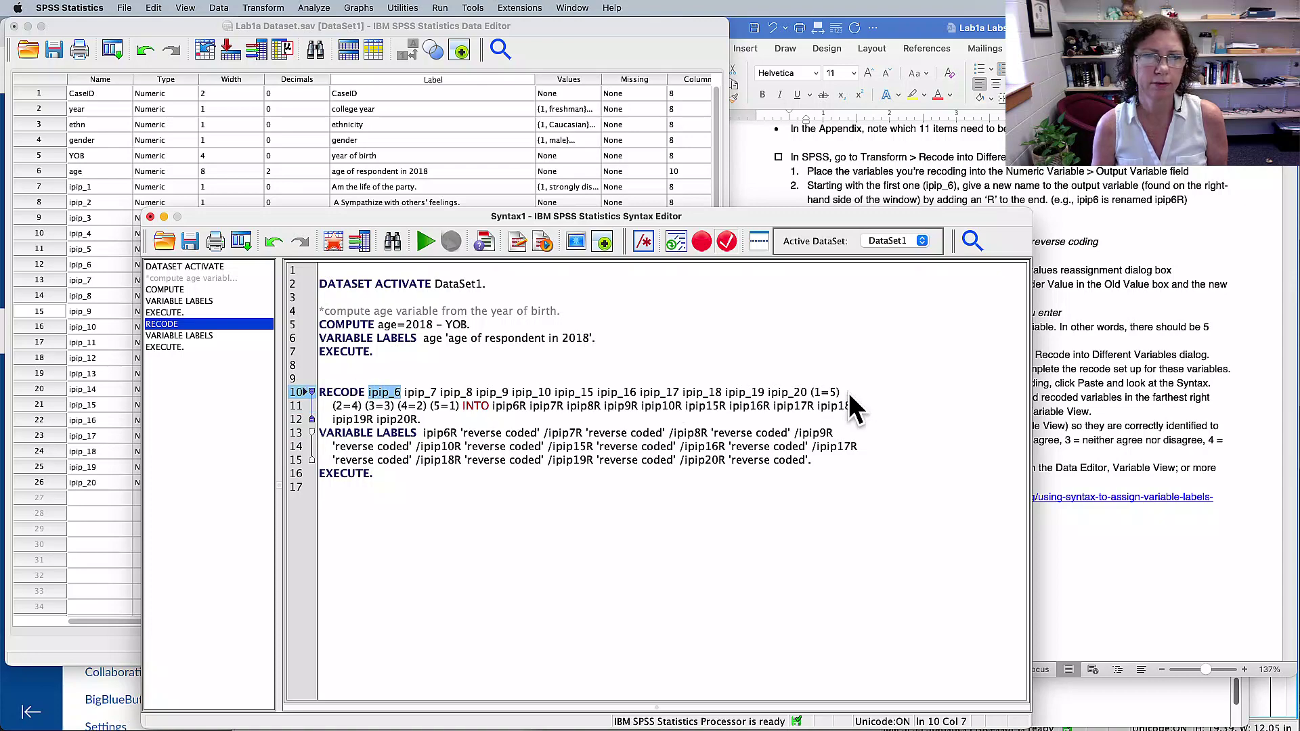
double_click(508, 406)
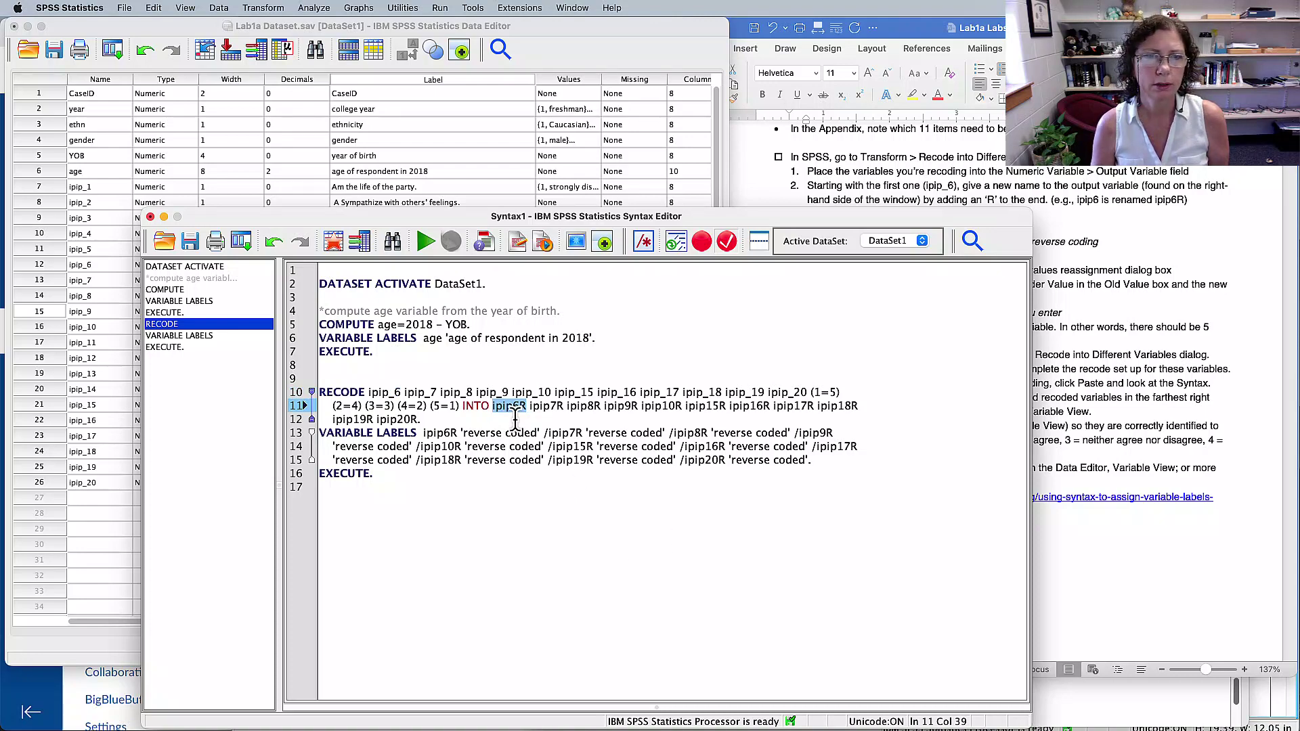
drag(529, 406, 809, 468)
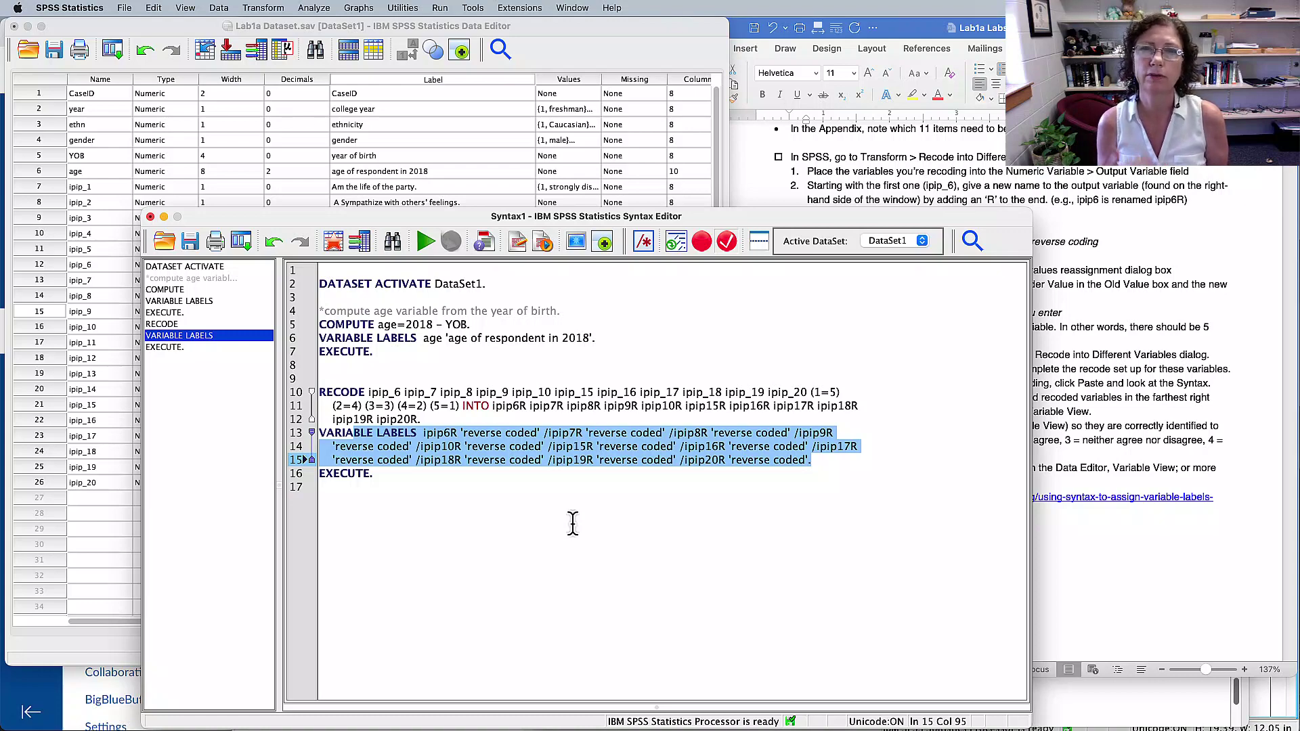
click(389, 475)
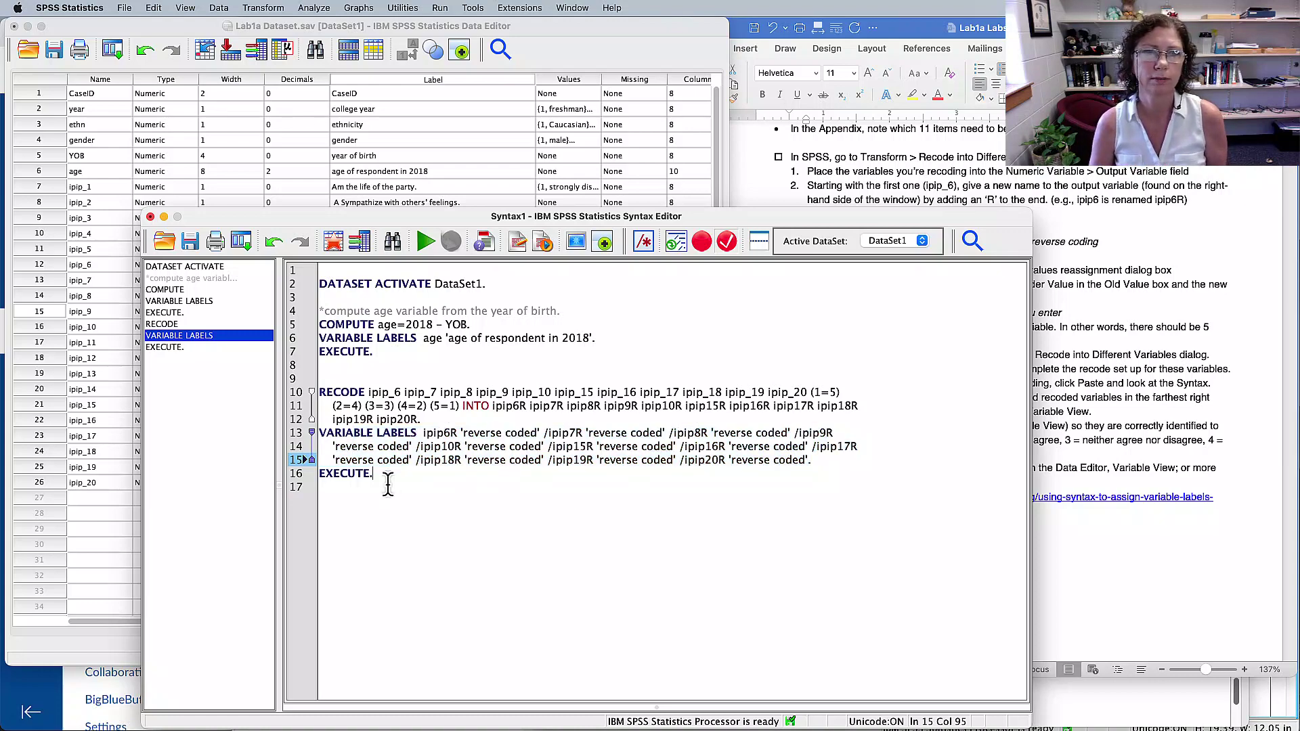
drag(394, 392, 515, 392)
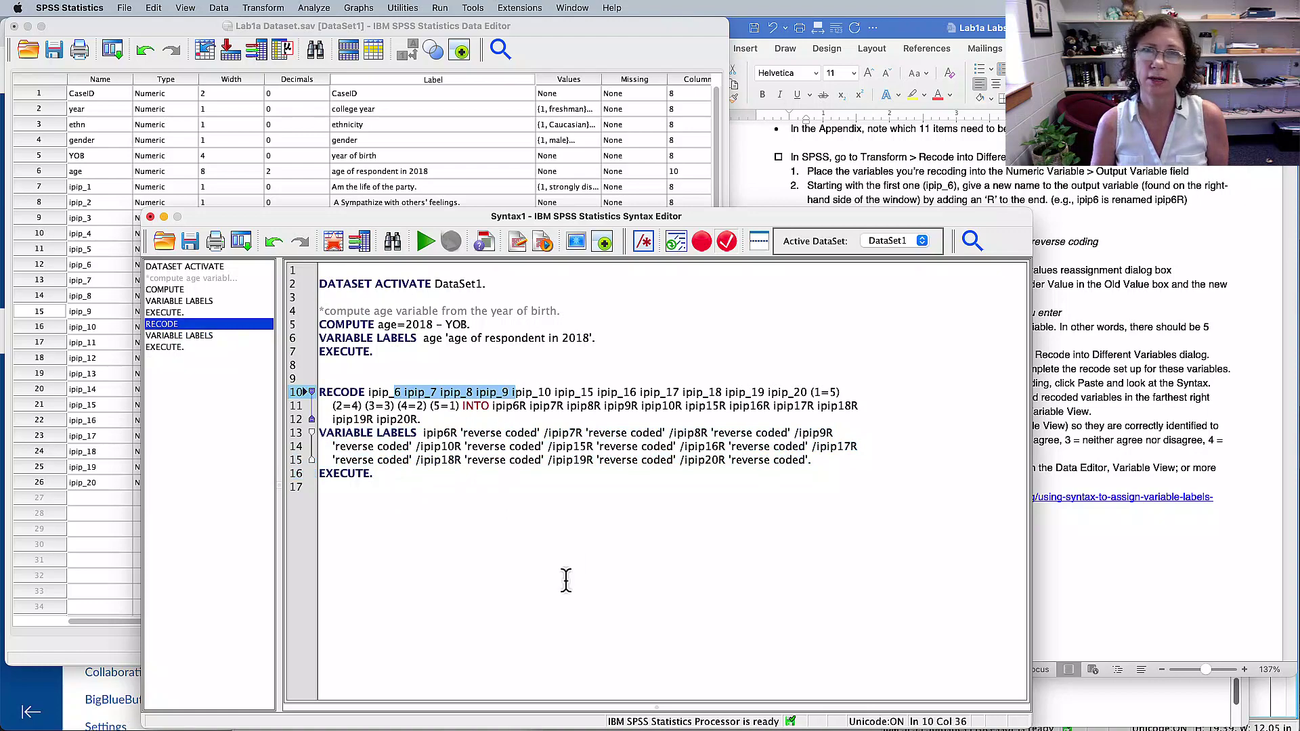
click(383, 480)
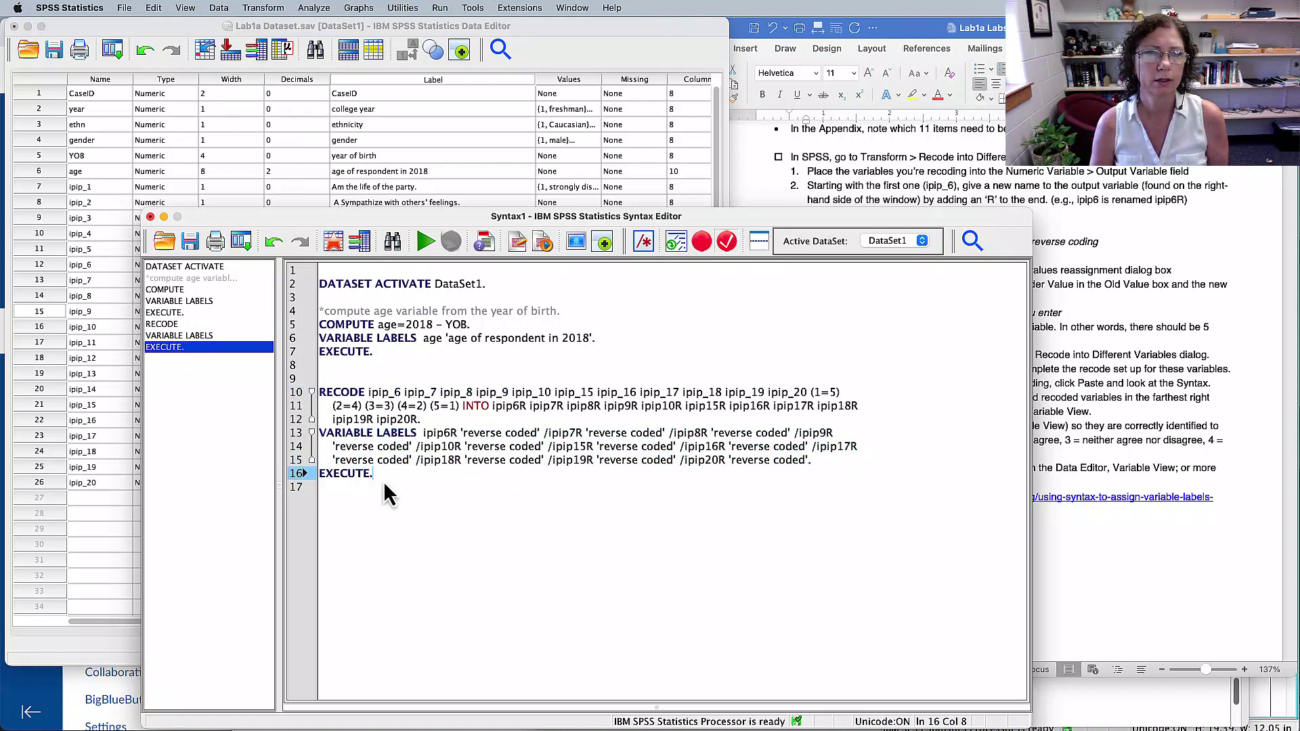
click(367, 419)
key(Return)
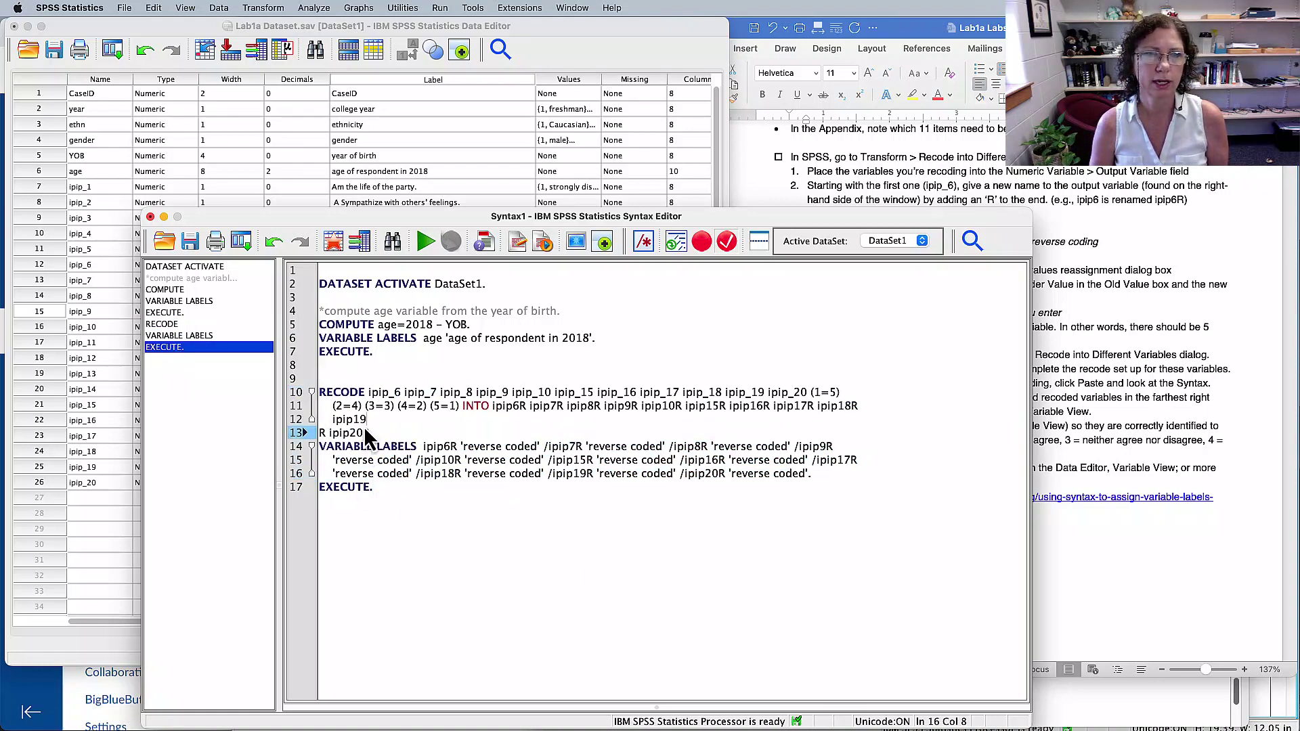
key(super+z)
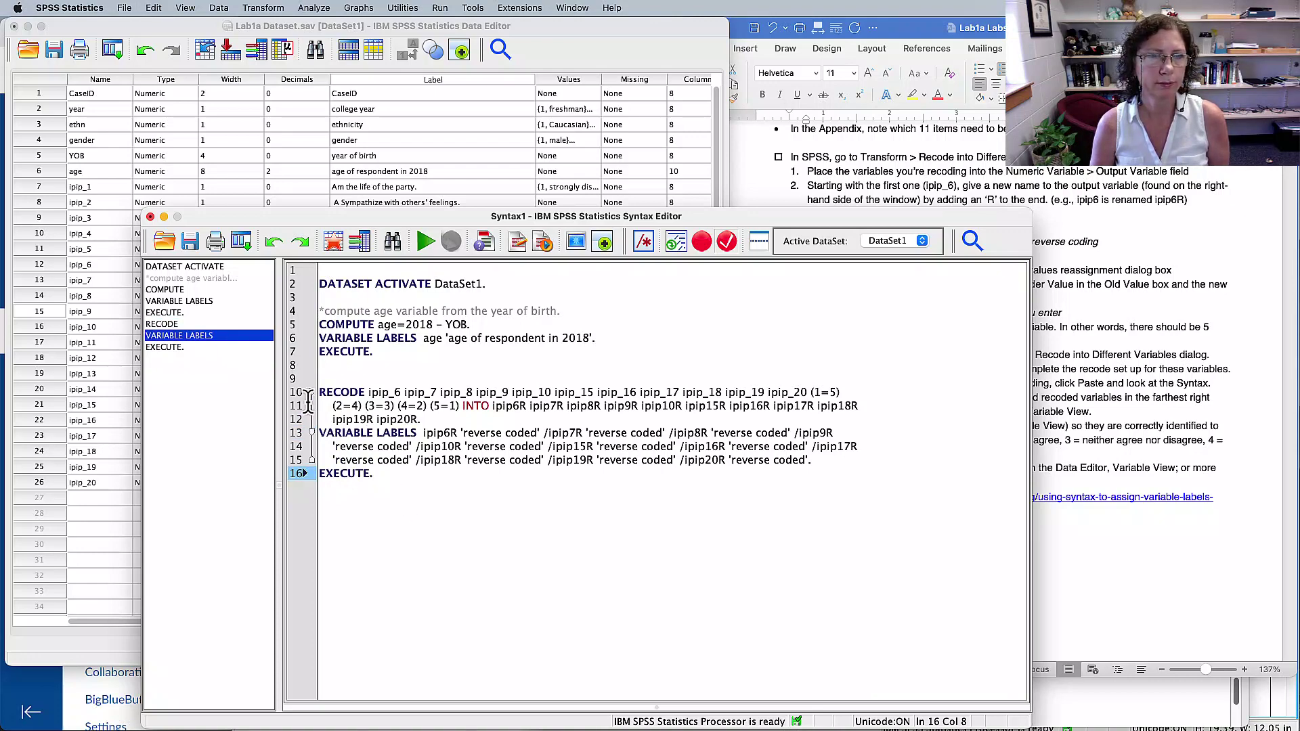
- Run the RECODE, VARIABLE LABELS and EXECUTE block, and check the new R-suffixed variables in the Data Editor's variable list
drag(317, 393, 410, 505)
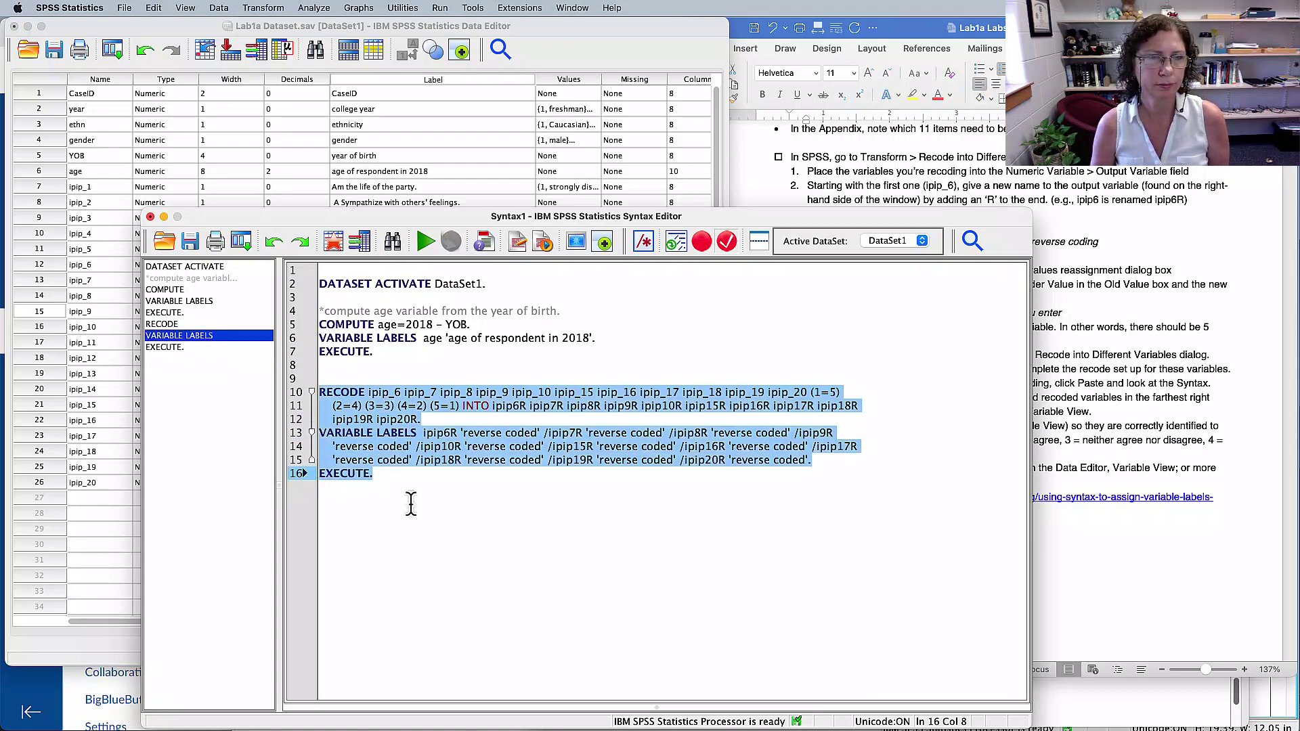
click(425, 241)
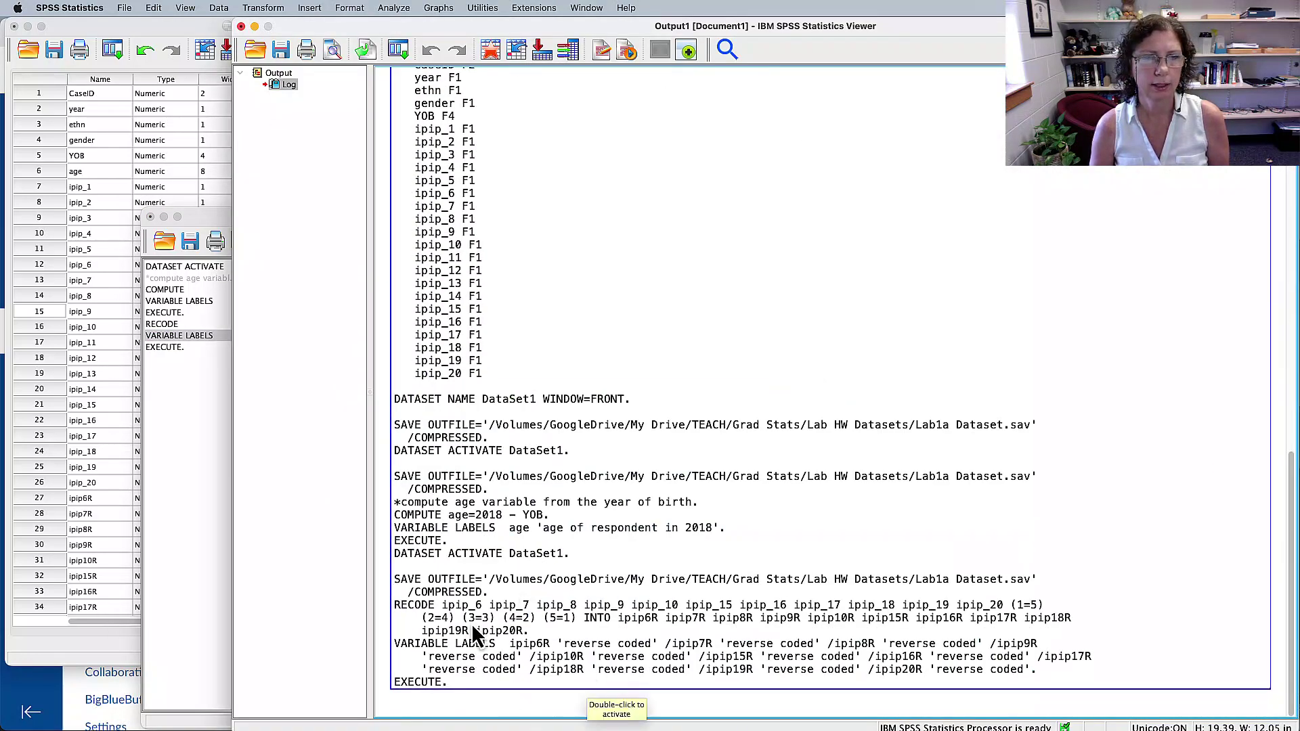
click(97, 658)
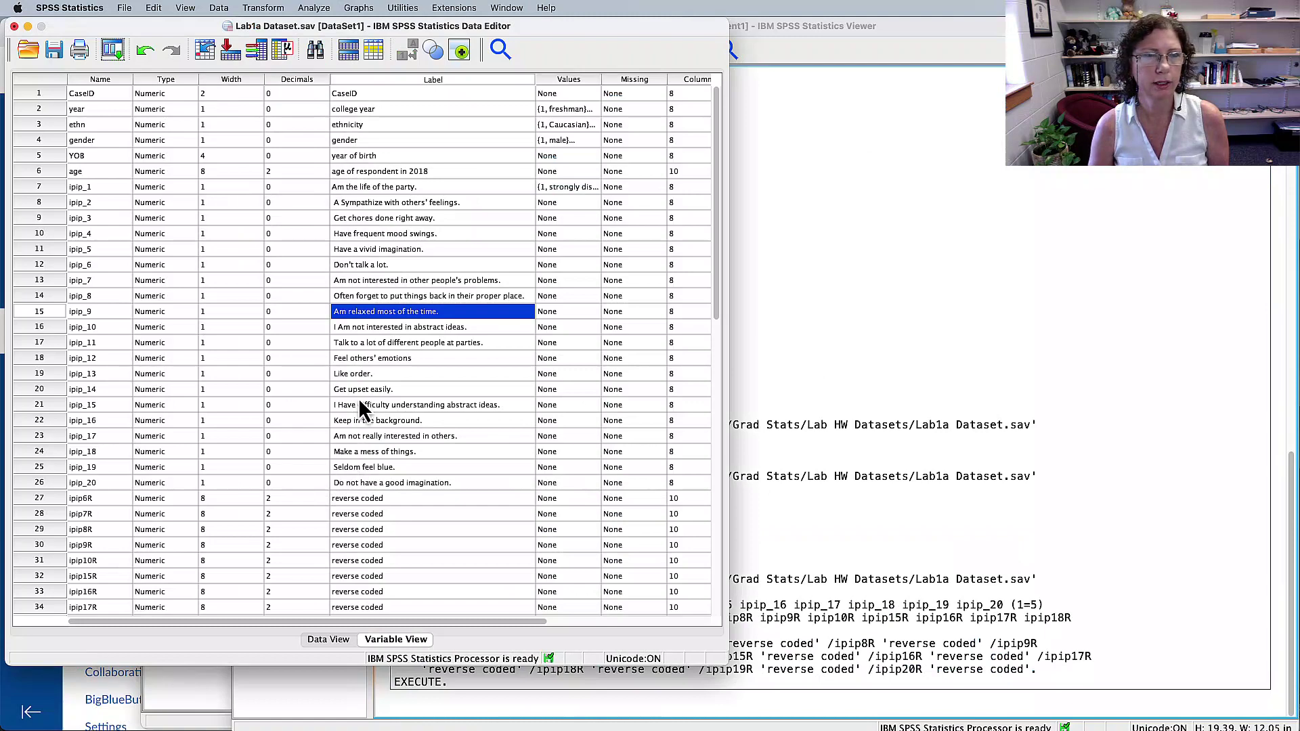
scroll(369, 400, down, 5)
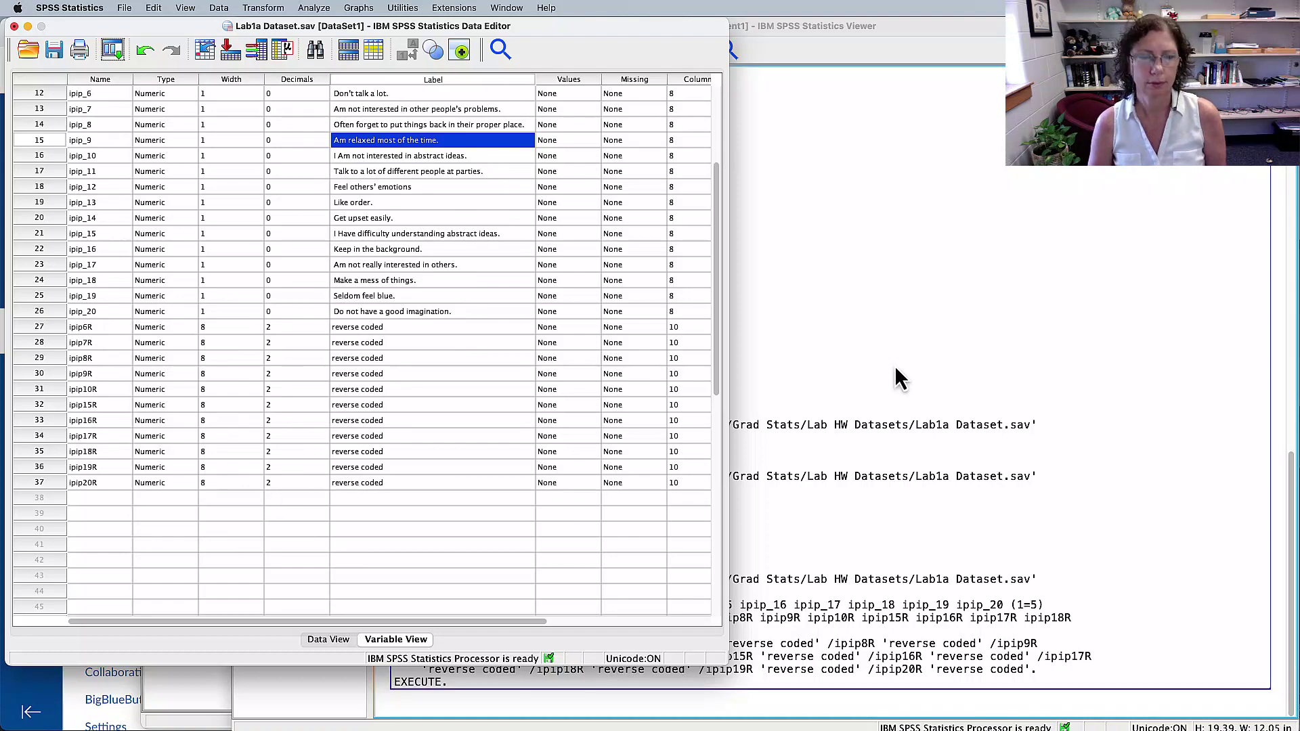
- Switch to the Word labsheet and read instruction 14 on the value labels for the recoded variables
key(super+Tab)
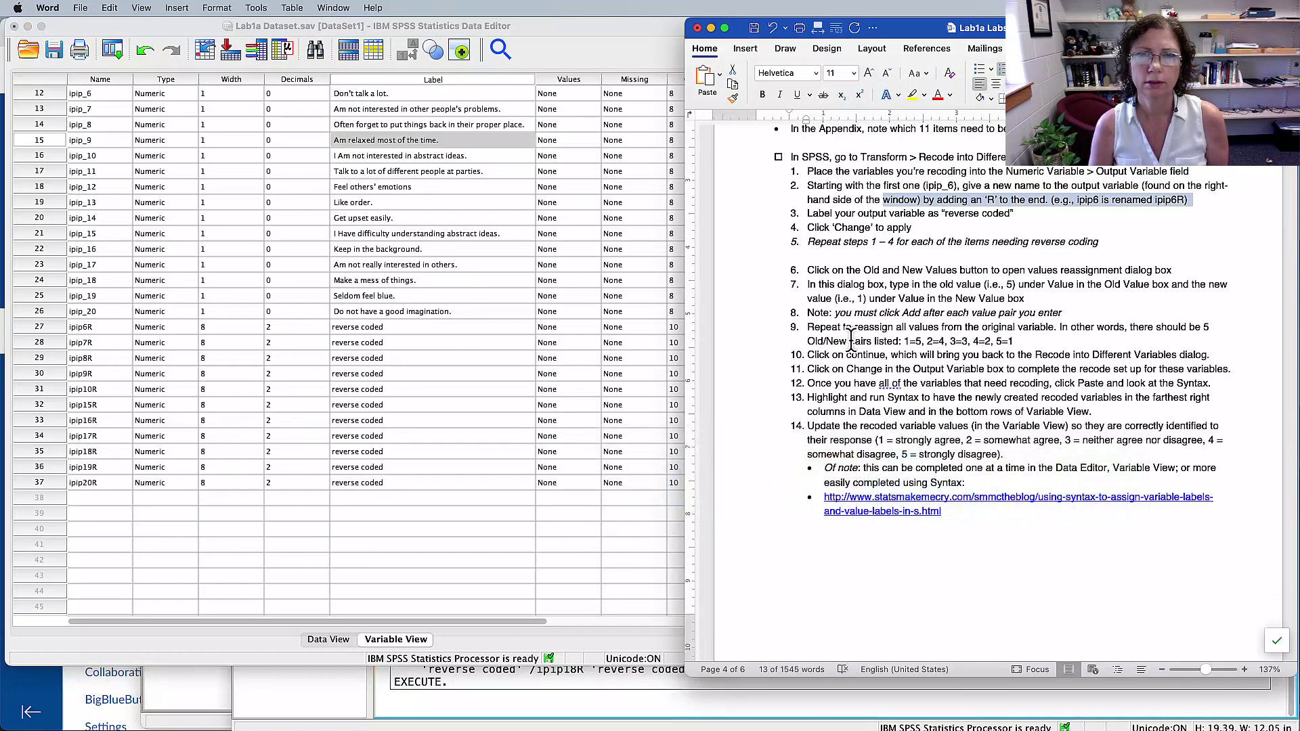
scroll(839, 416, down, 3)
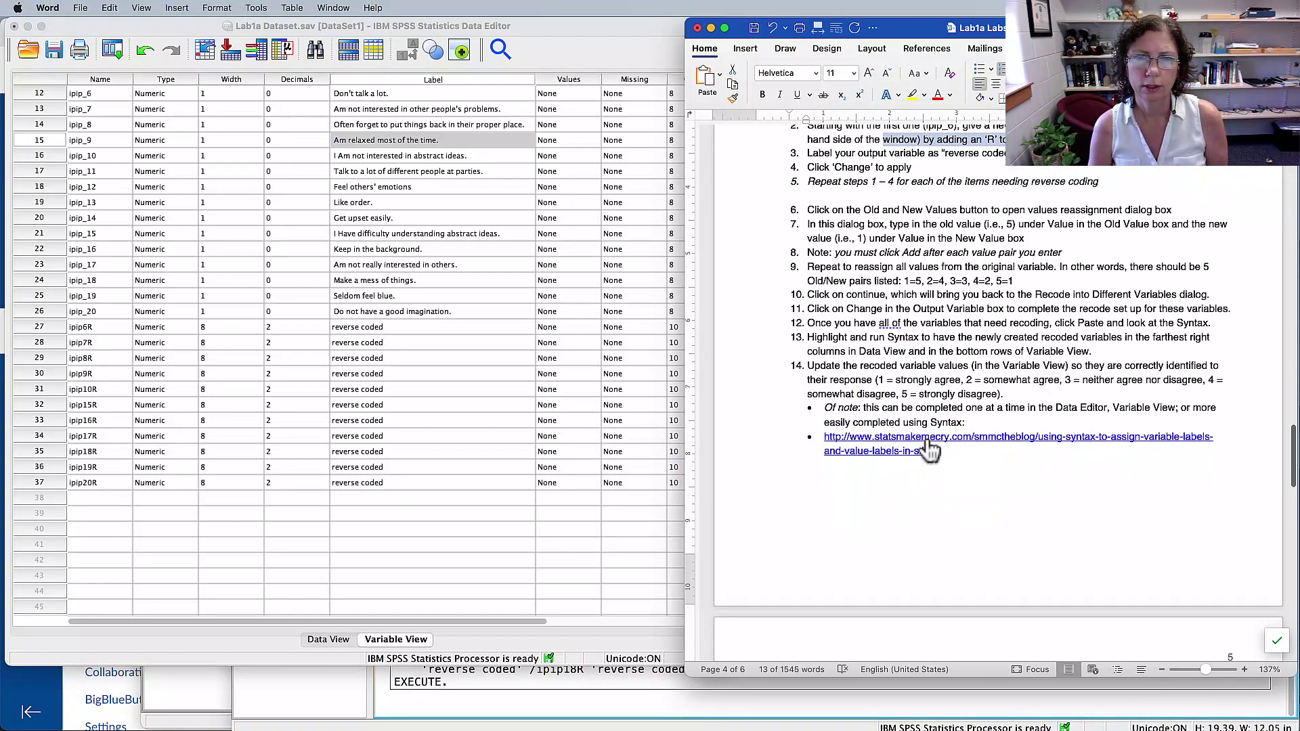
drag(811, 371, 1008, 396)
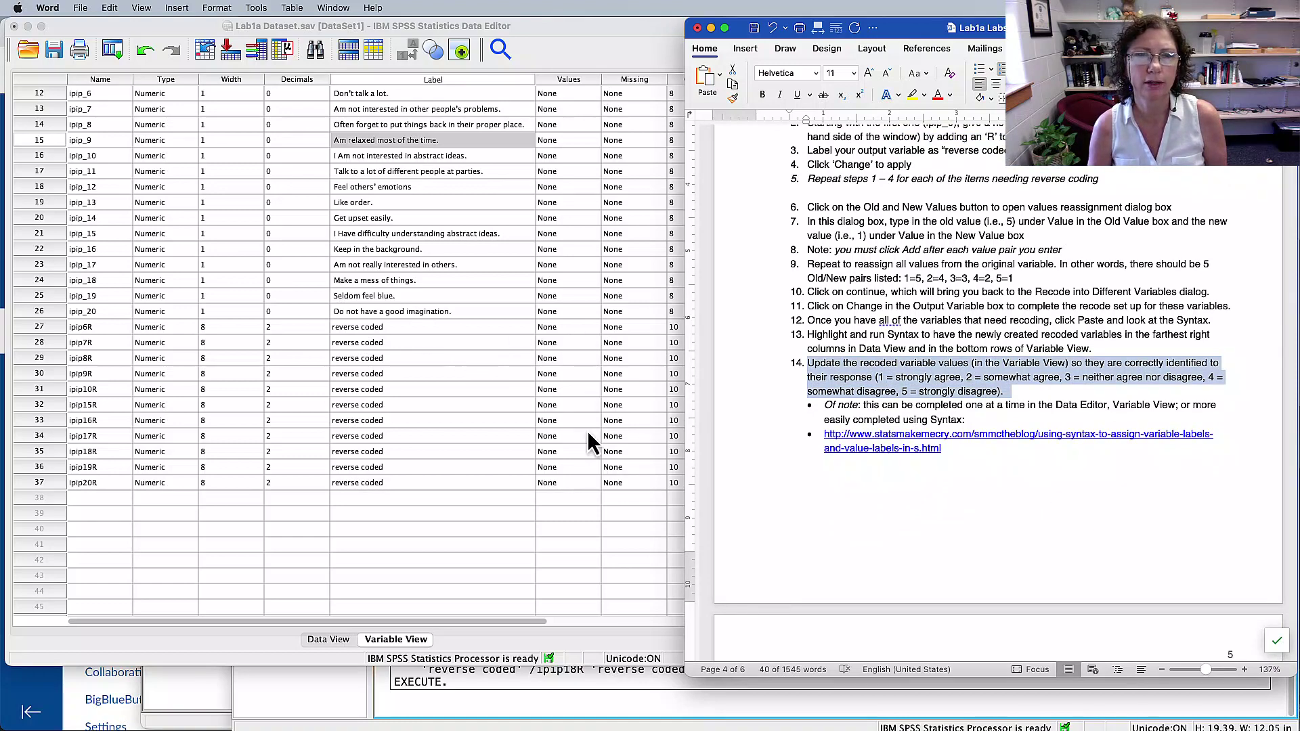
click(945, 392)
drag(831, 378, 1026, 393)
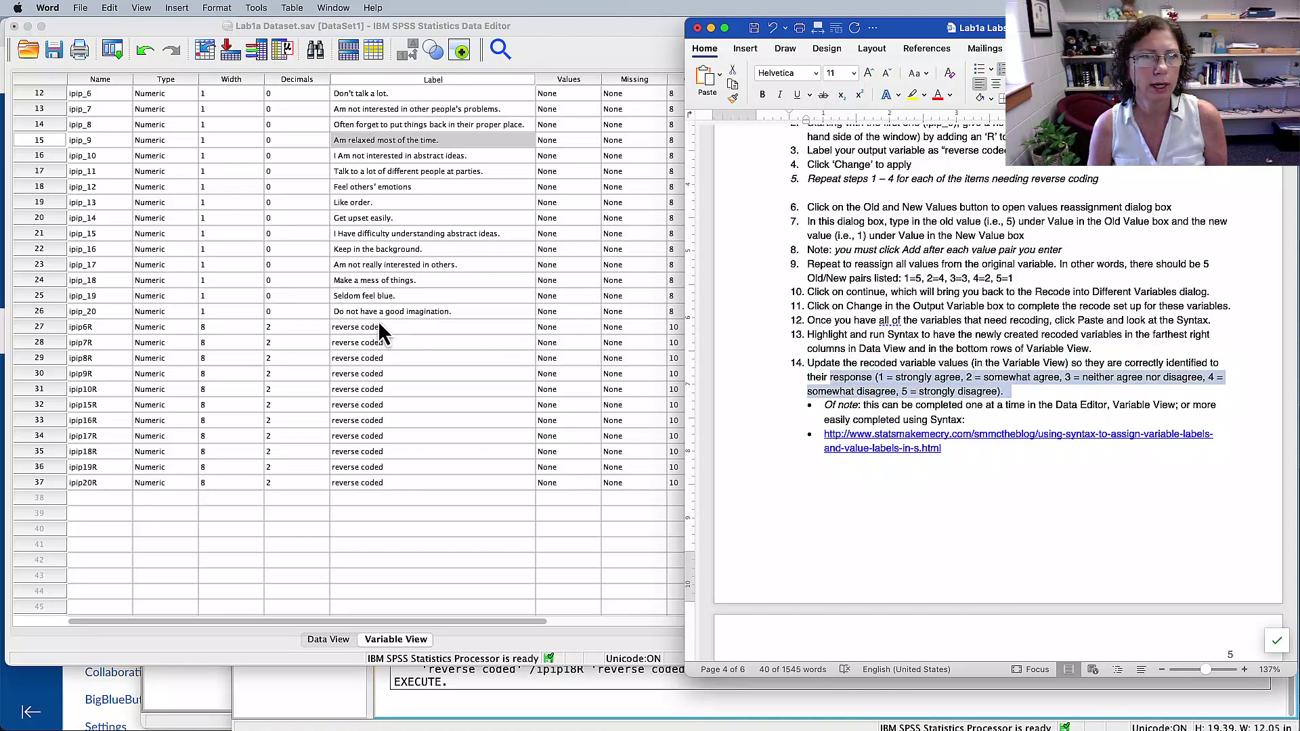
- Open the value labels of ipip6R and add the label "strongly agree" for value 1
click(578, 328)
click(592, 327)
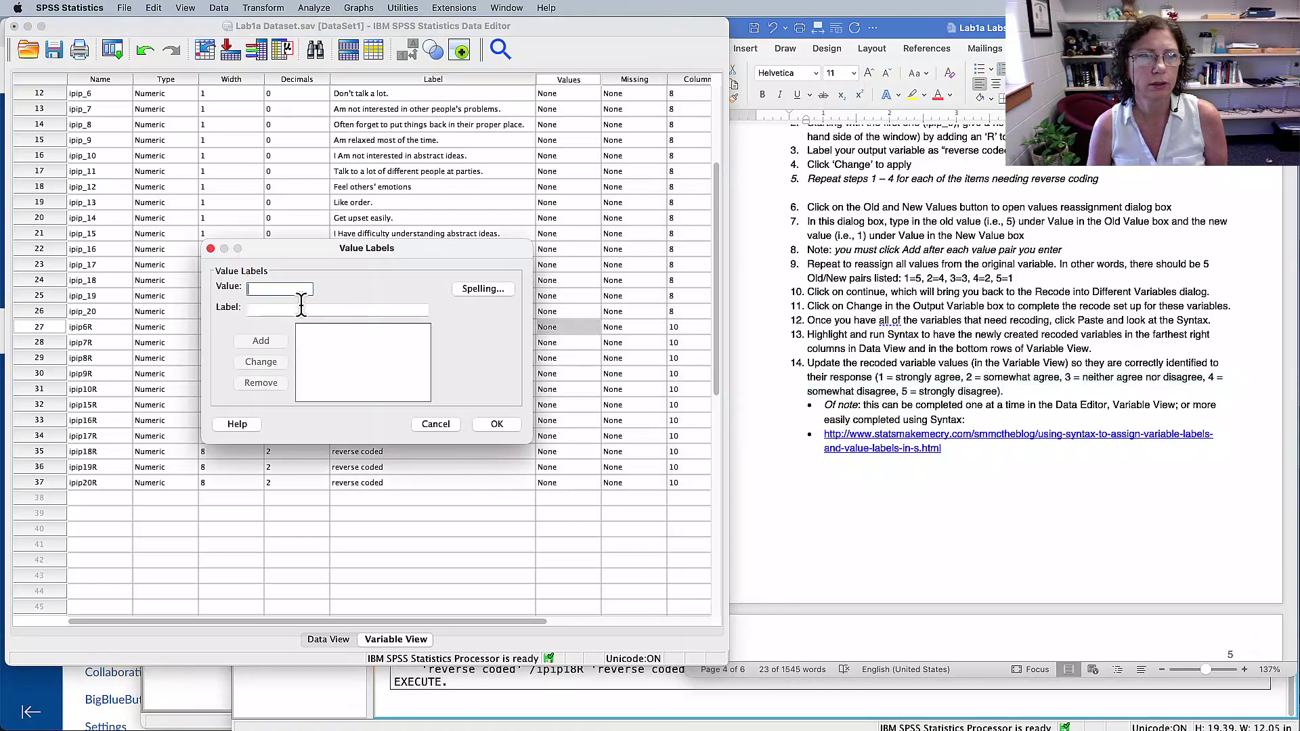
text(1)
key(Tab)
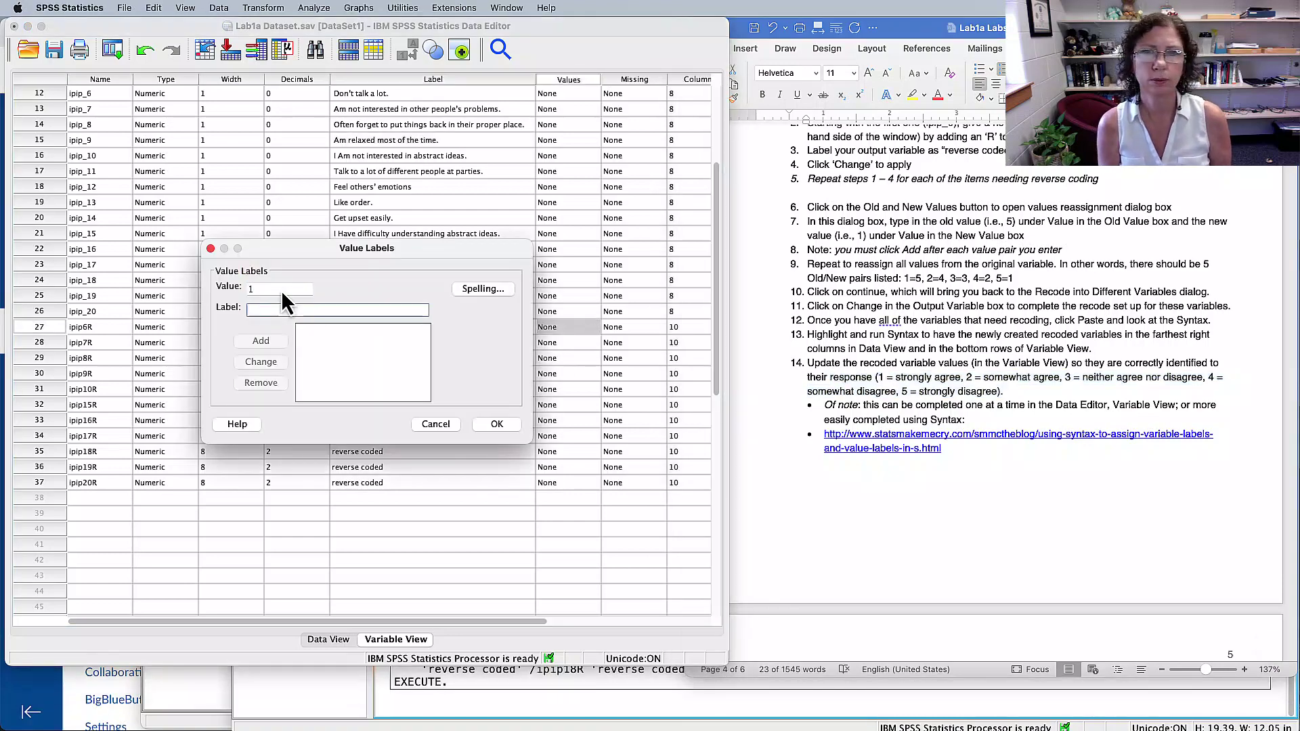
text(strongly agree)
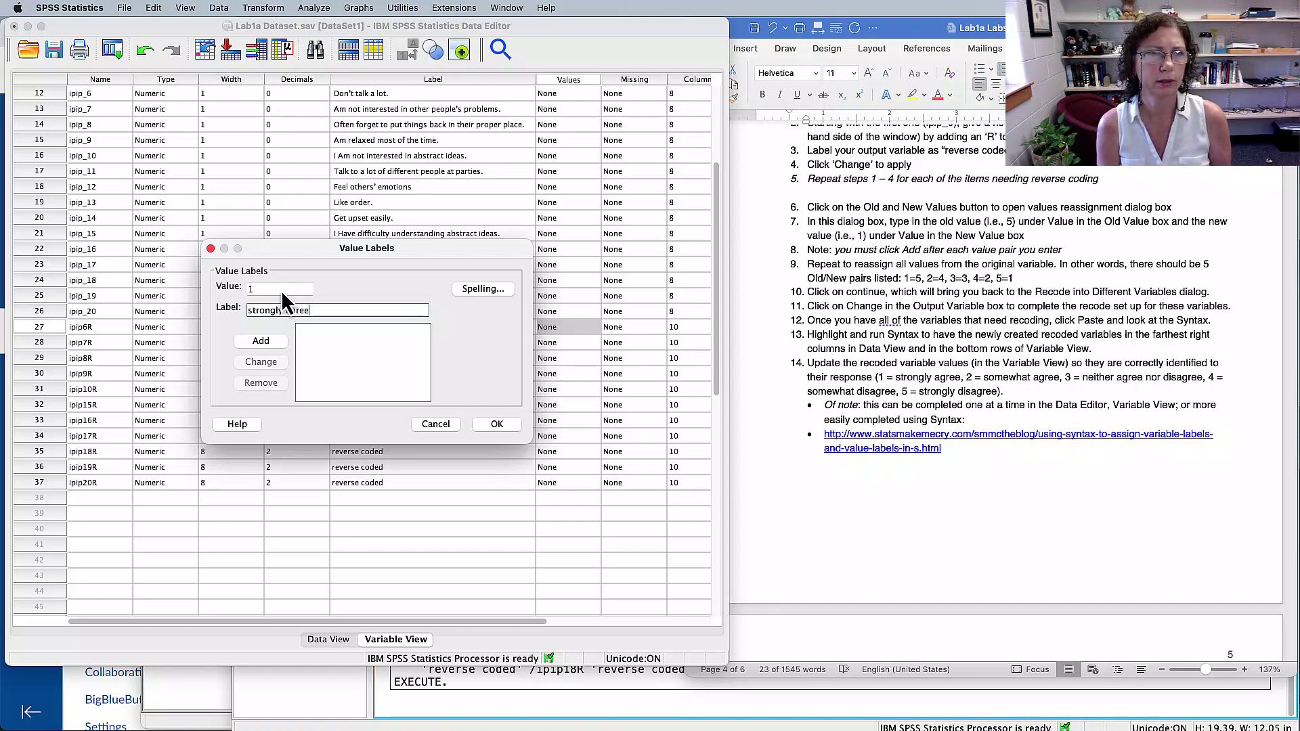
key(Return)
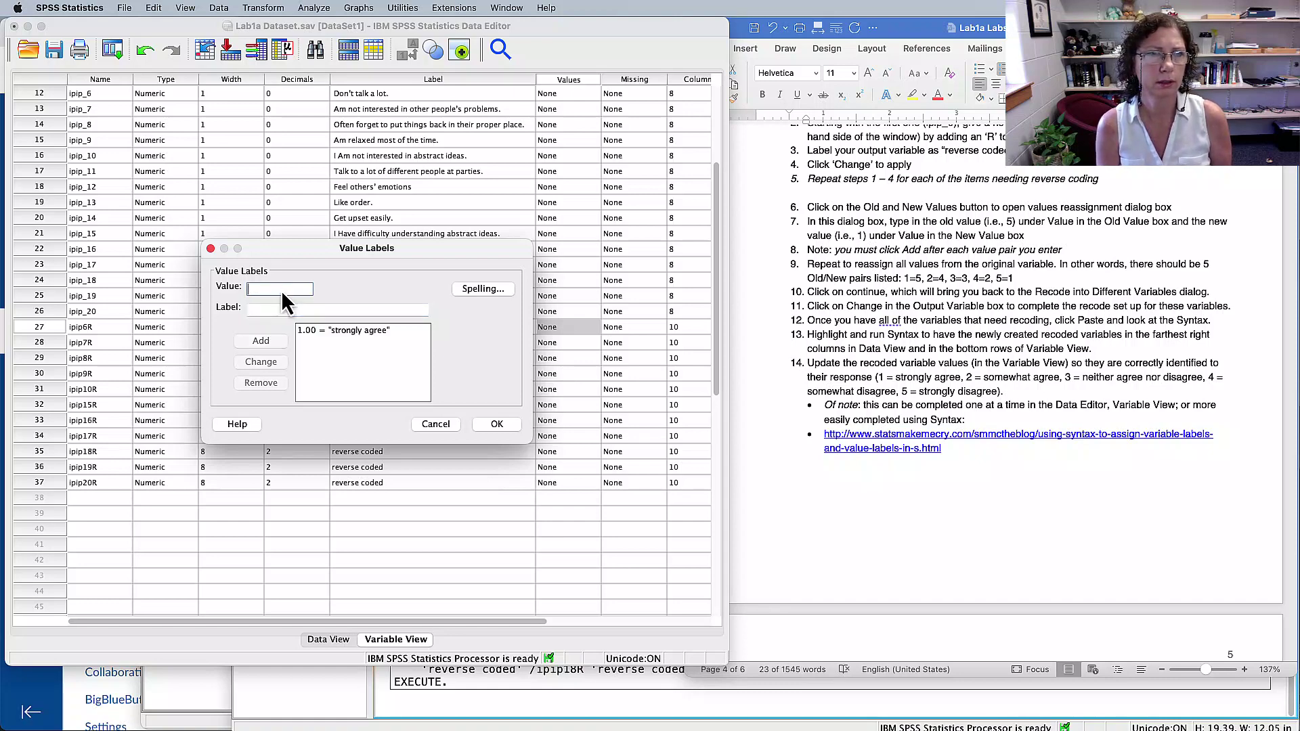
- Add the label "somewhat agree" for value 2 of ipip6R
text(2)
key(Tab)
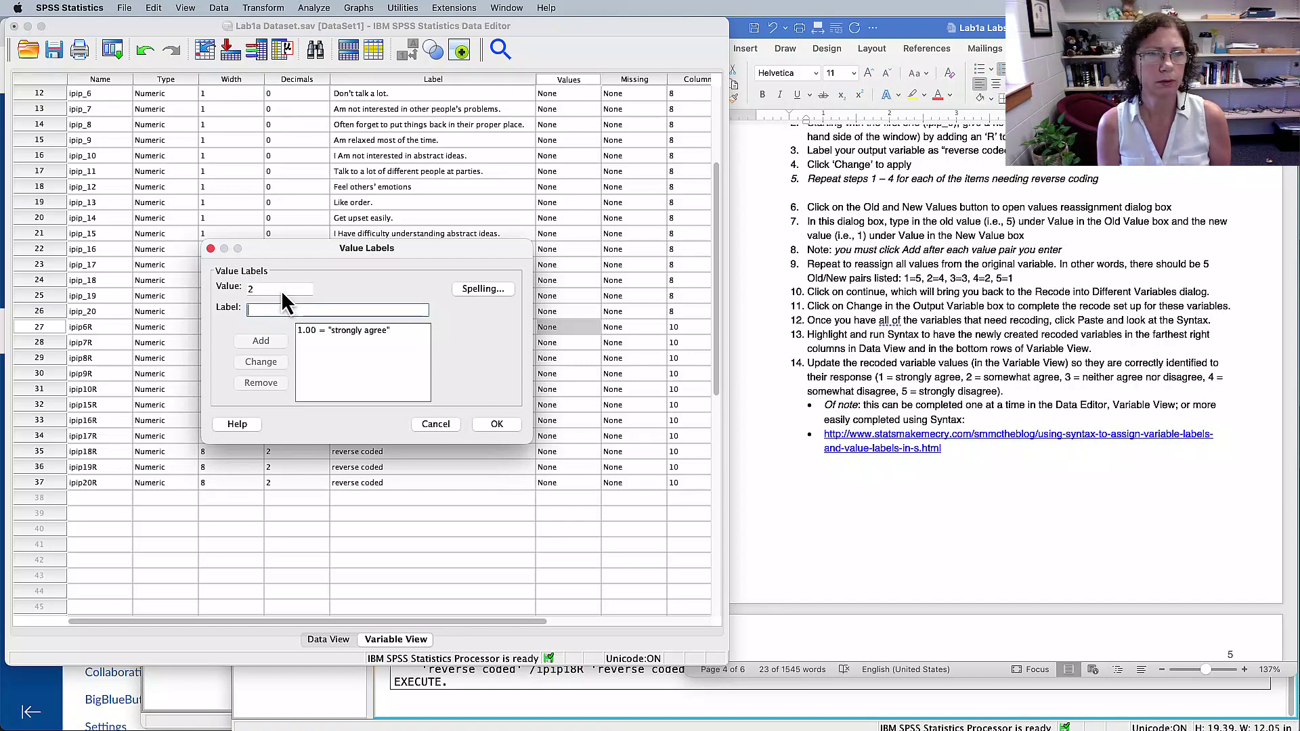
text(somewhat agree)
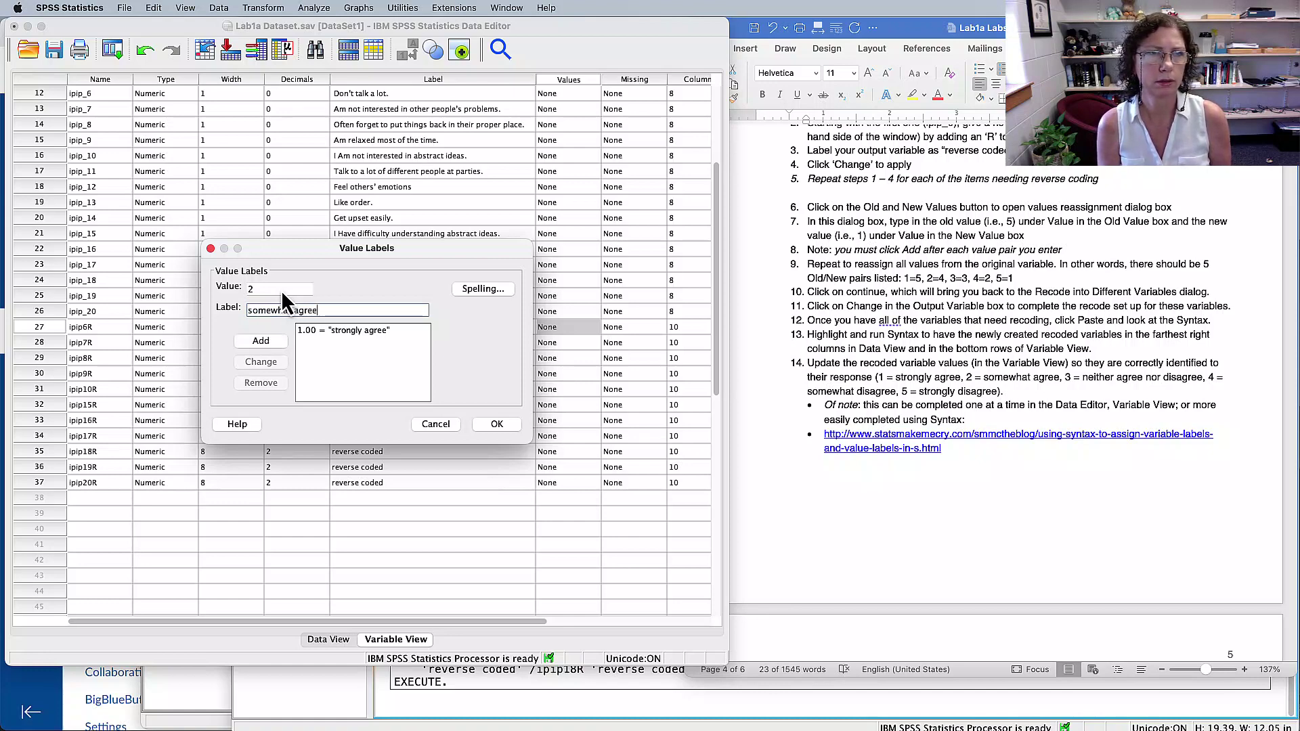
key(Return)
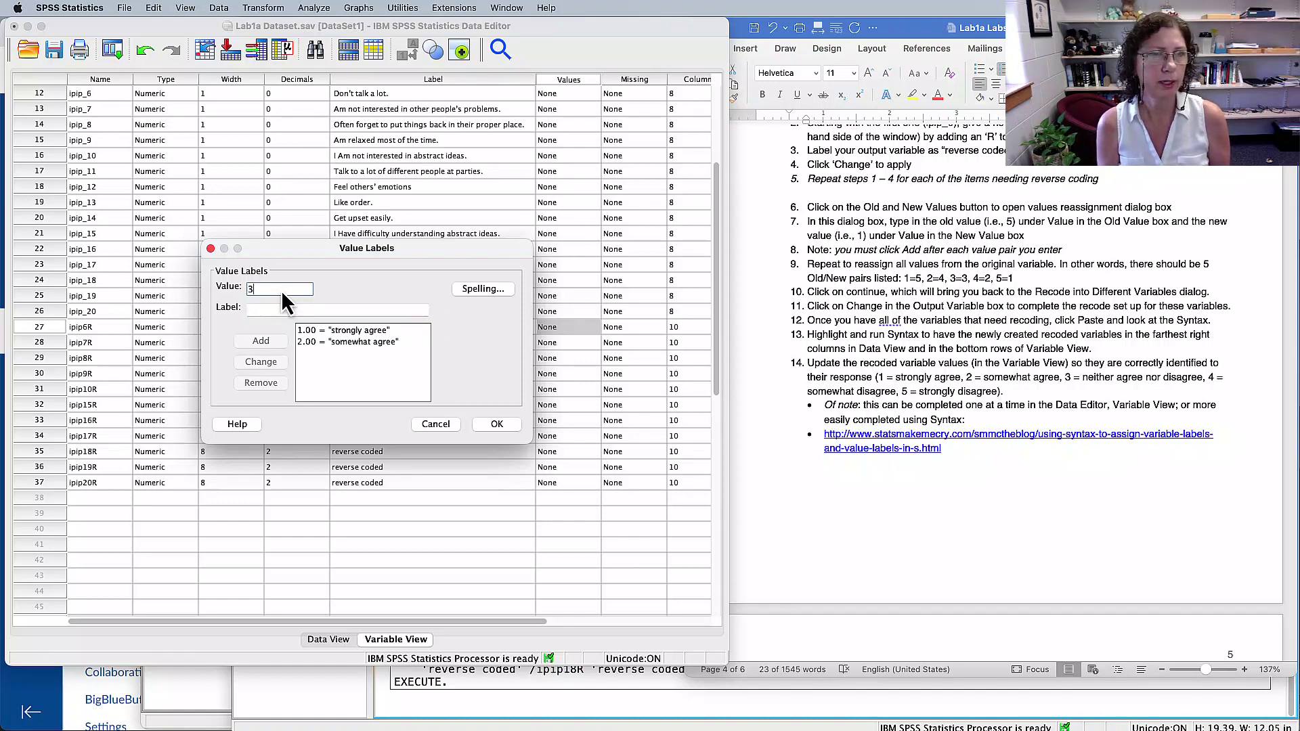
- Add the label "neither agree nor disagree" for value 3 of ipip6R
key(Tab)
text(n)
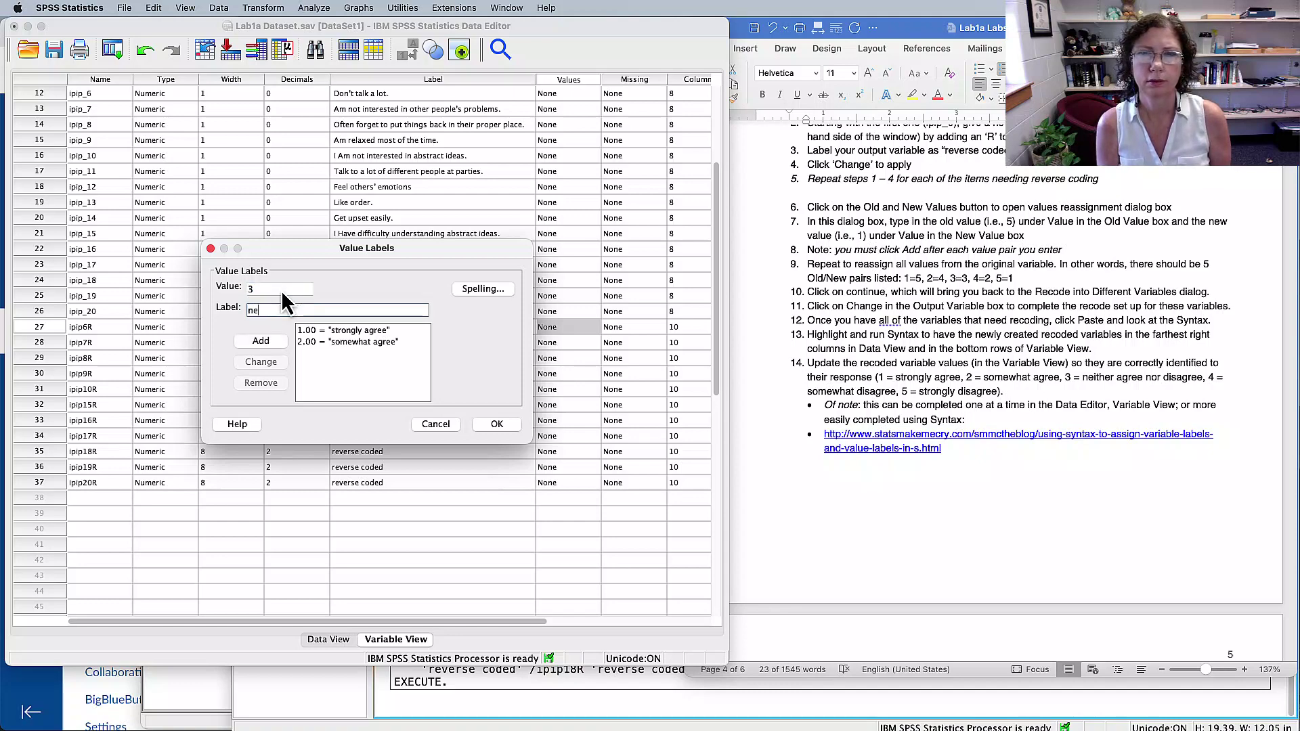
text(either agree )
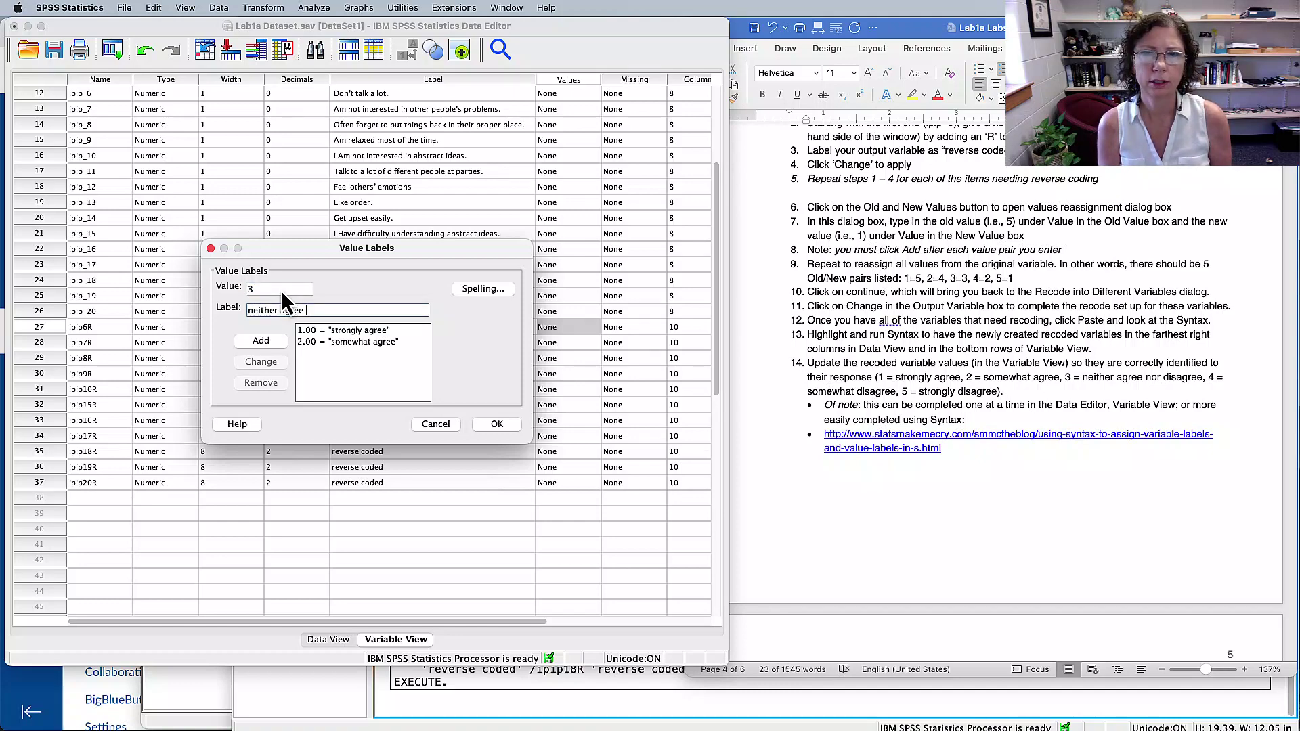
text(nor disagree)
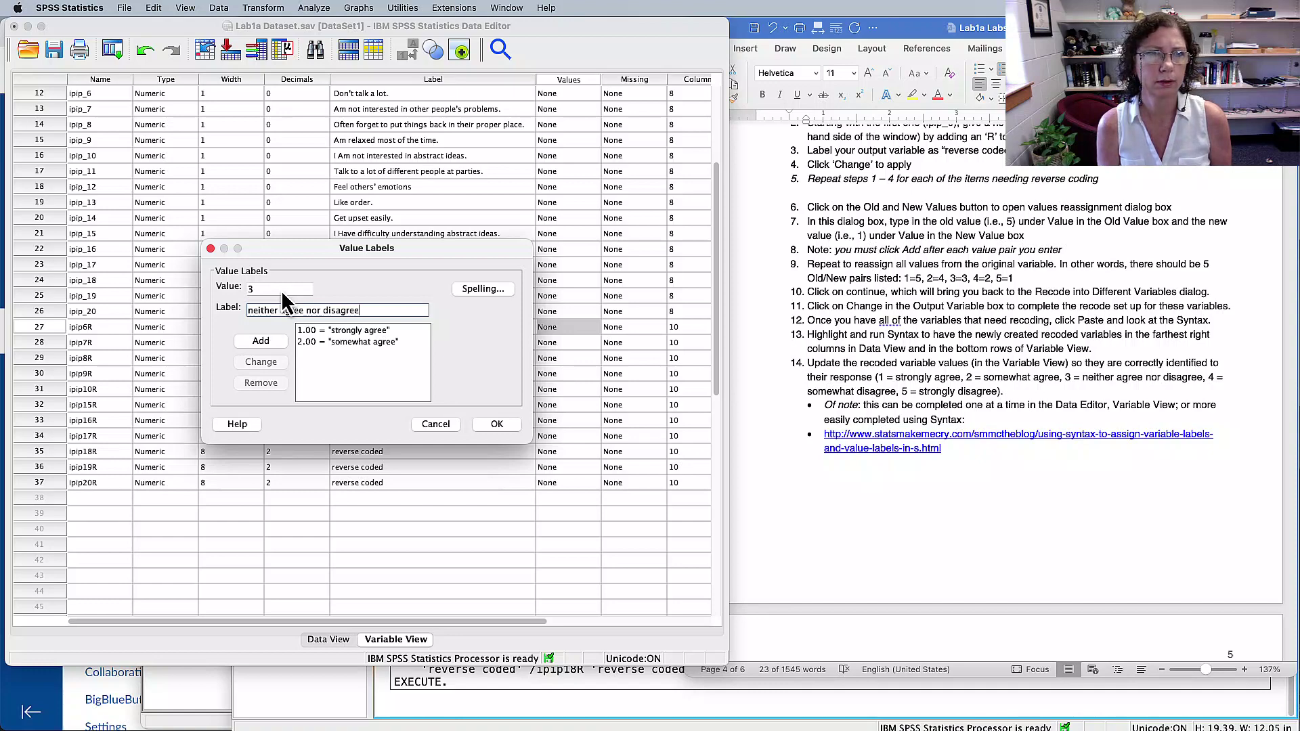
key(Return)
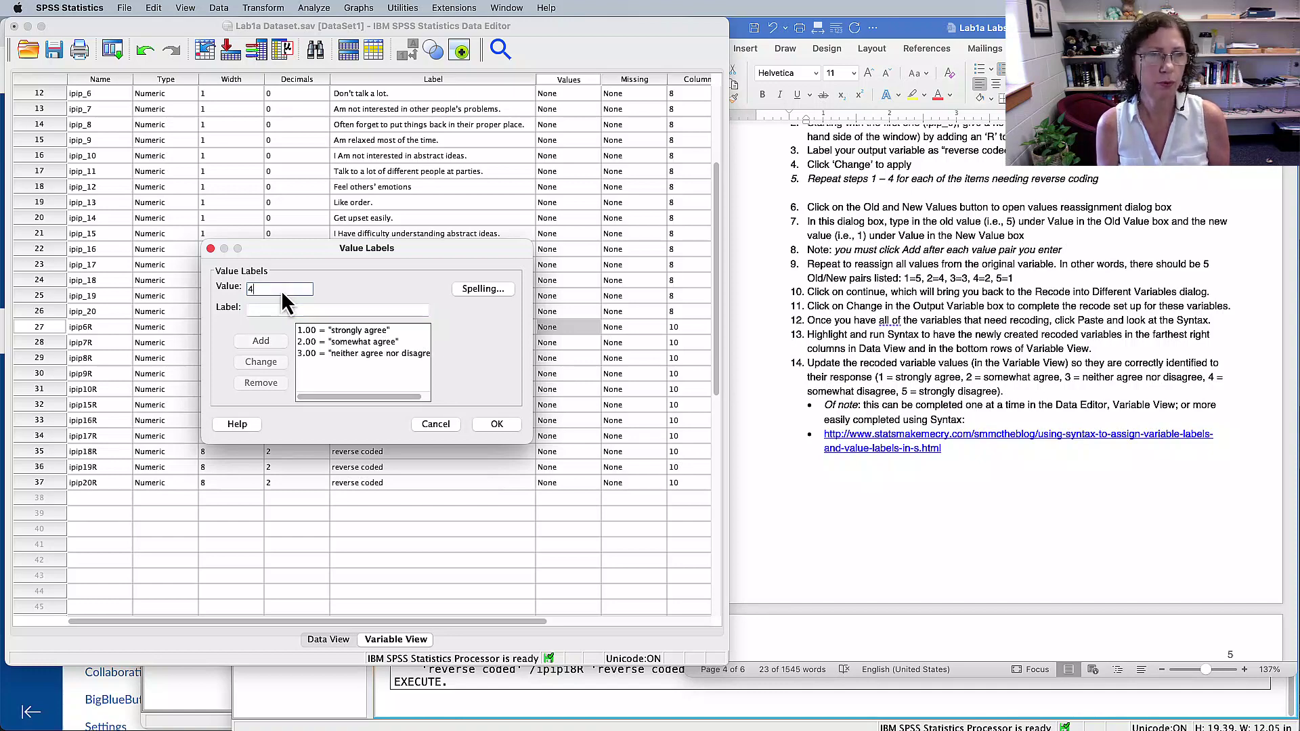
- Add the label "somewhat disagree" for value 4 of ipip6R
key(Tab)
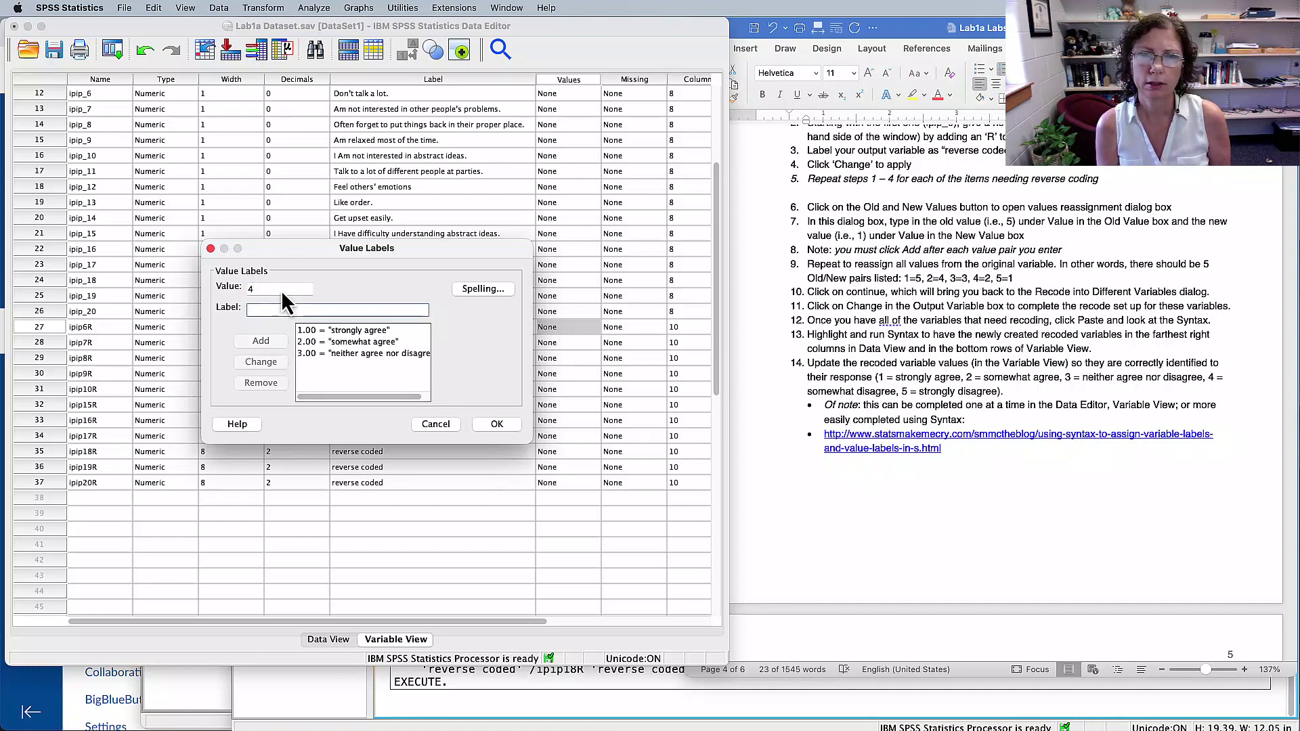
text(somewhat d)
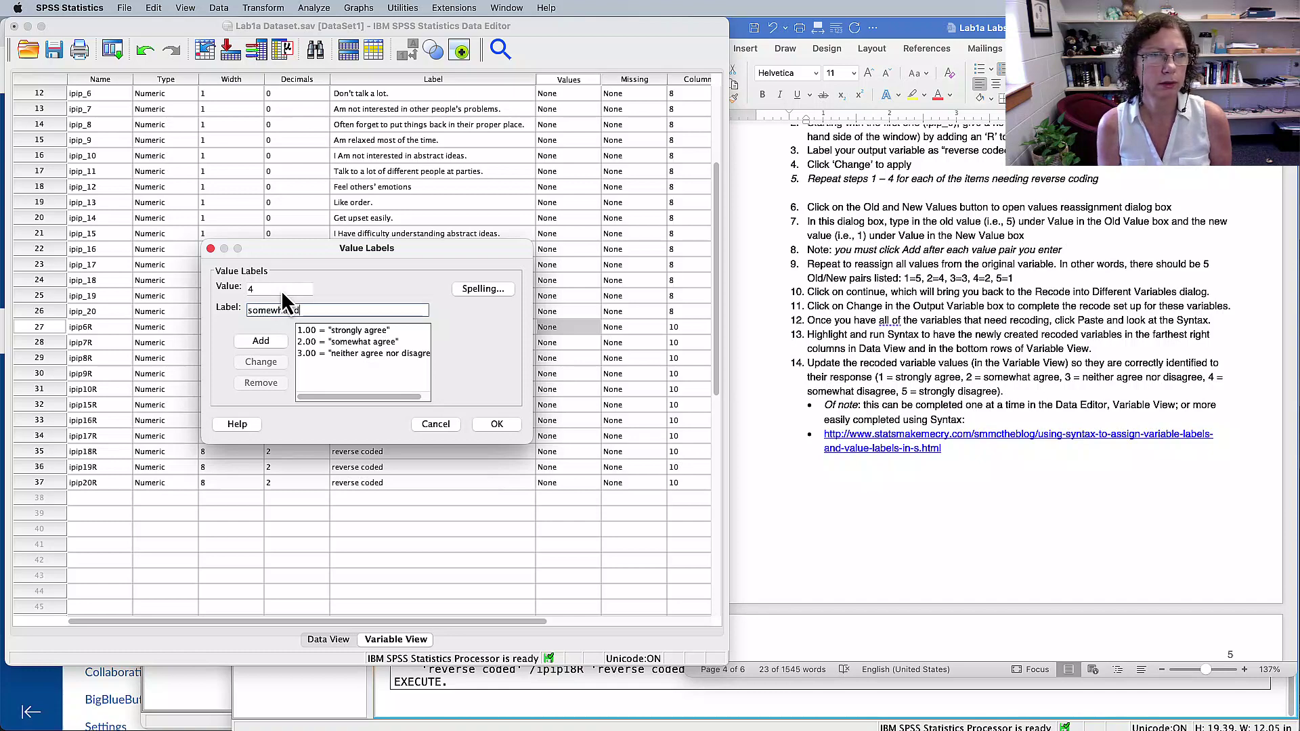
text(isagree)
key(Return)
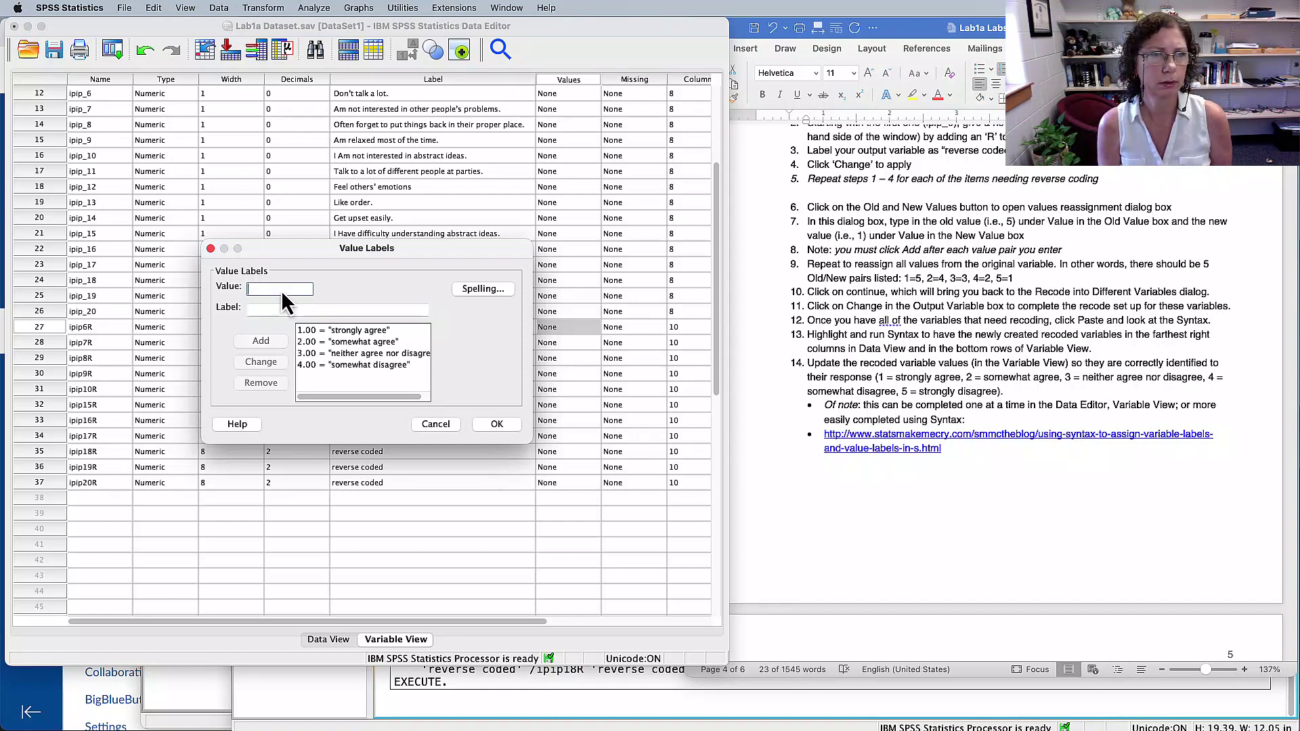
- Add the label "strongly disagree" for value 5 of ipip6R and apply the value labels
key(Tab)
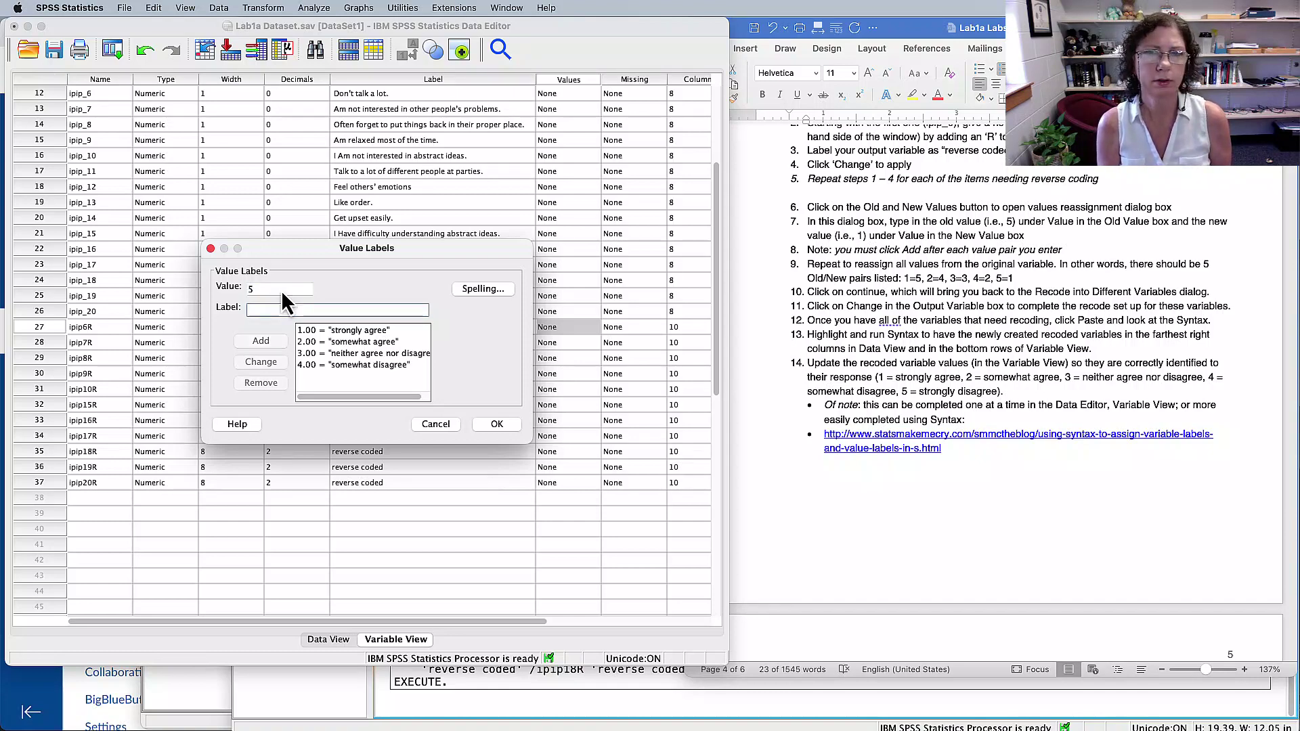
text(strongl)
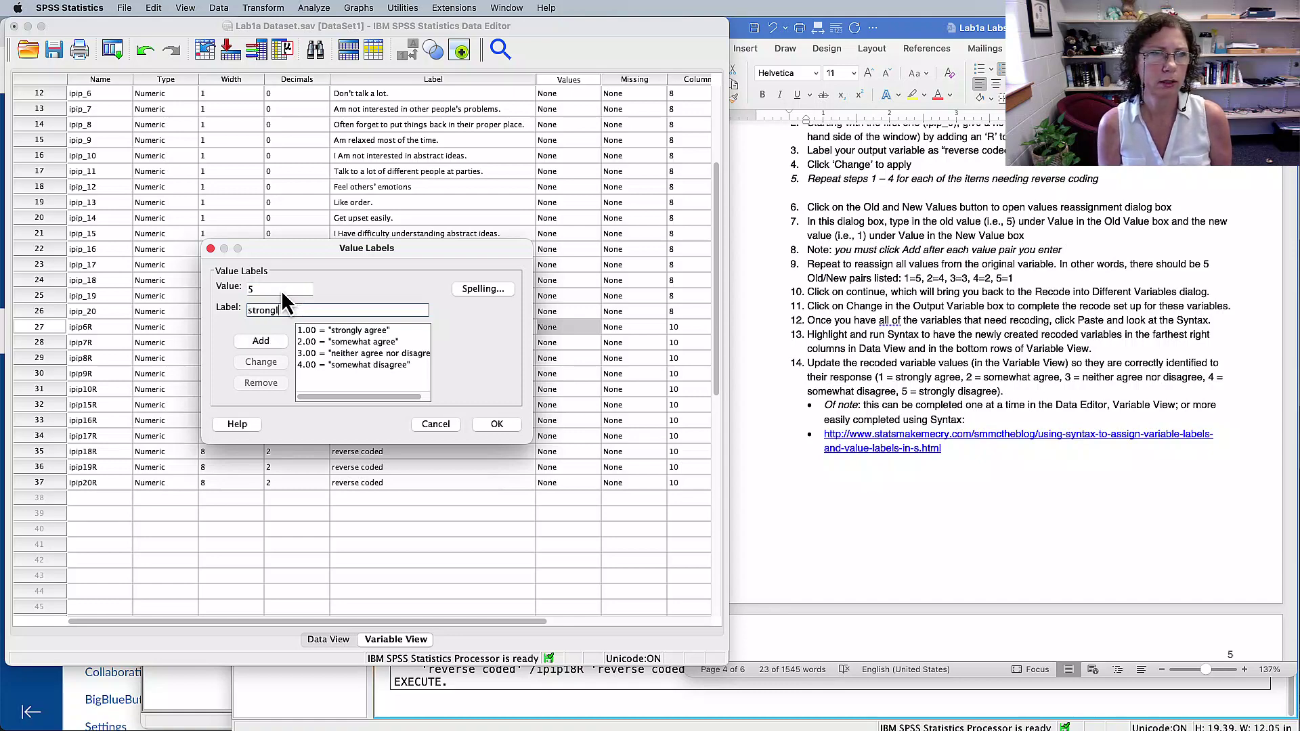
text(y disagree)
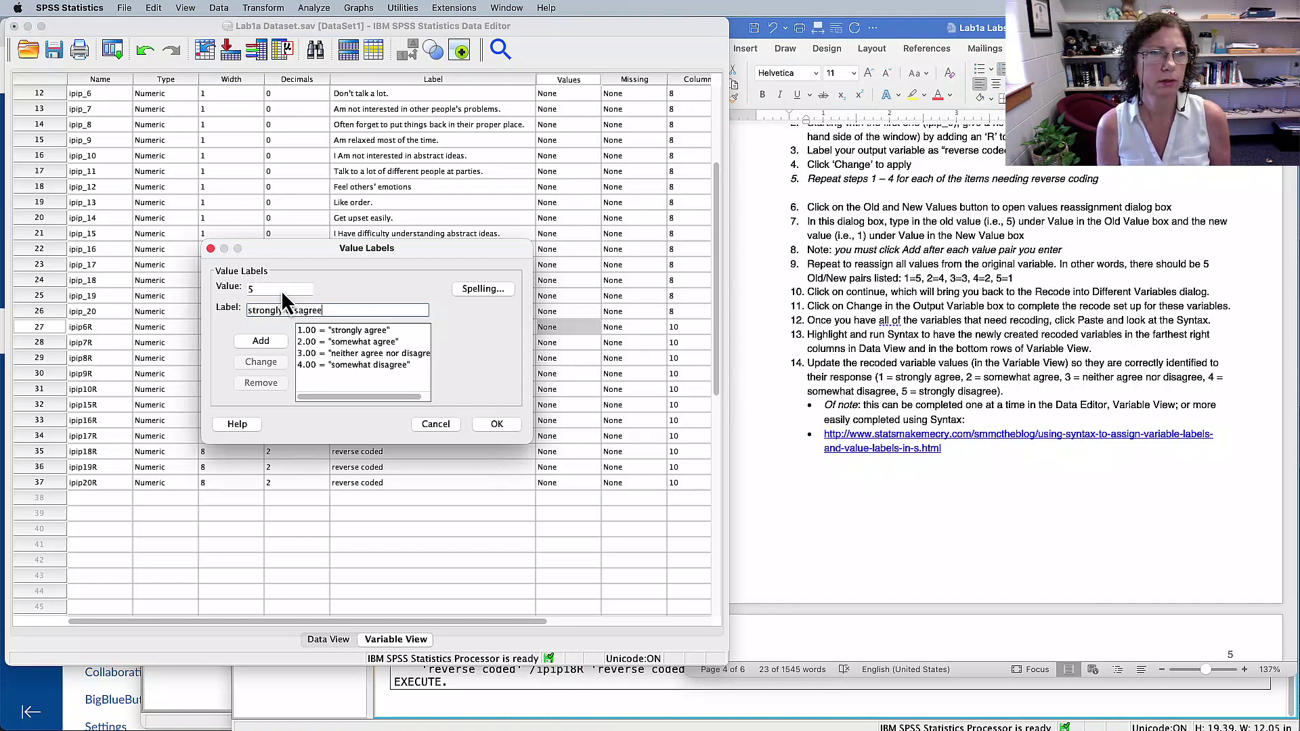
click(268, 338)
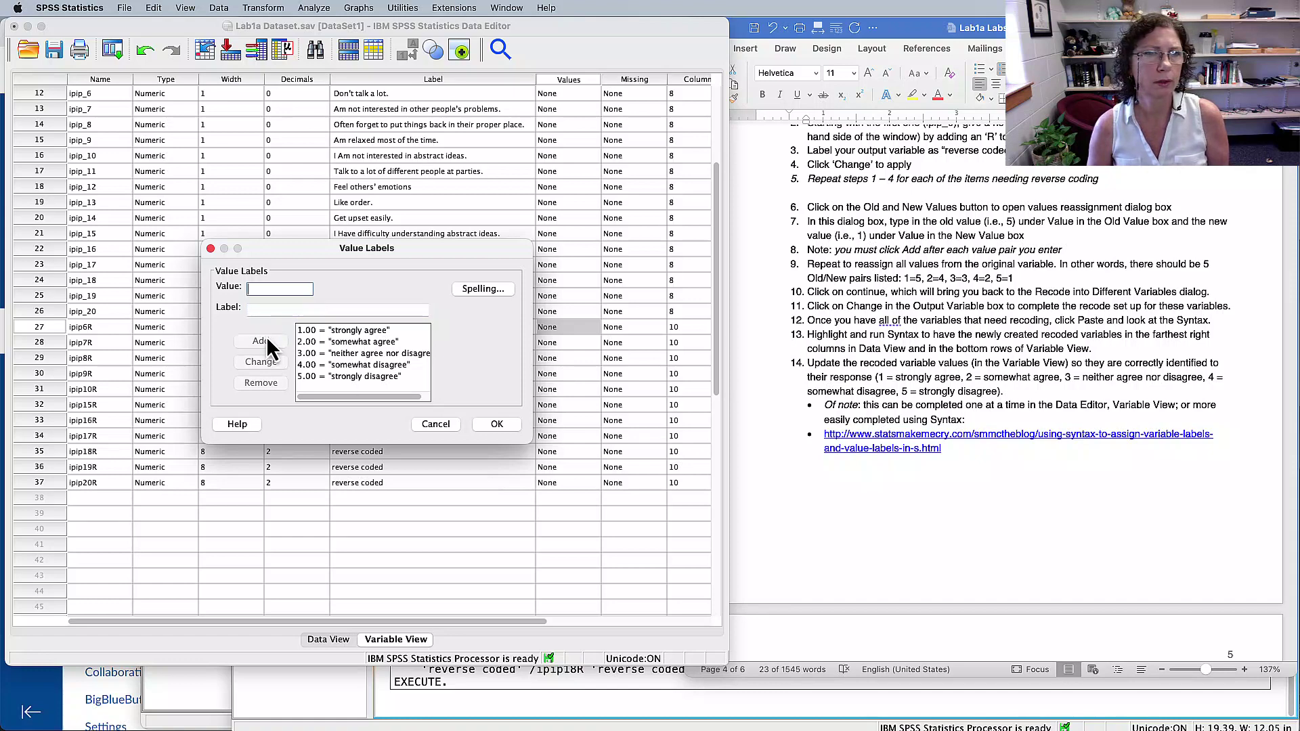
click(493, 424)
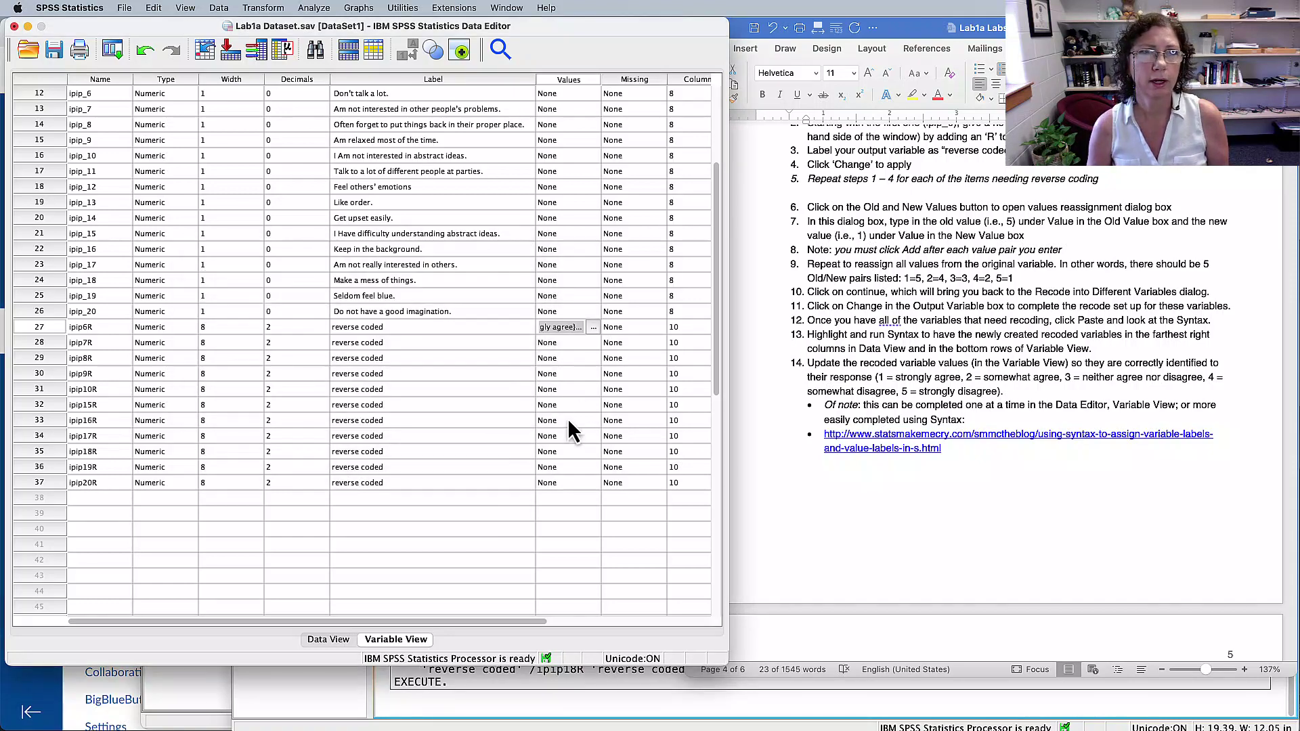
- Switch from the Data Editor to the Syntax1 window containing the reverse-coding syntax
scroll(567, 417, up, 3)
scroll(568, 417, down, 2)
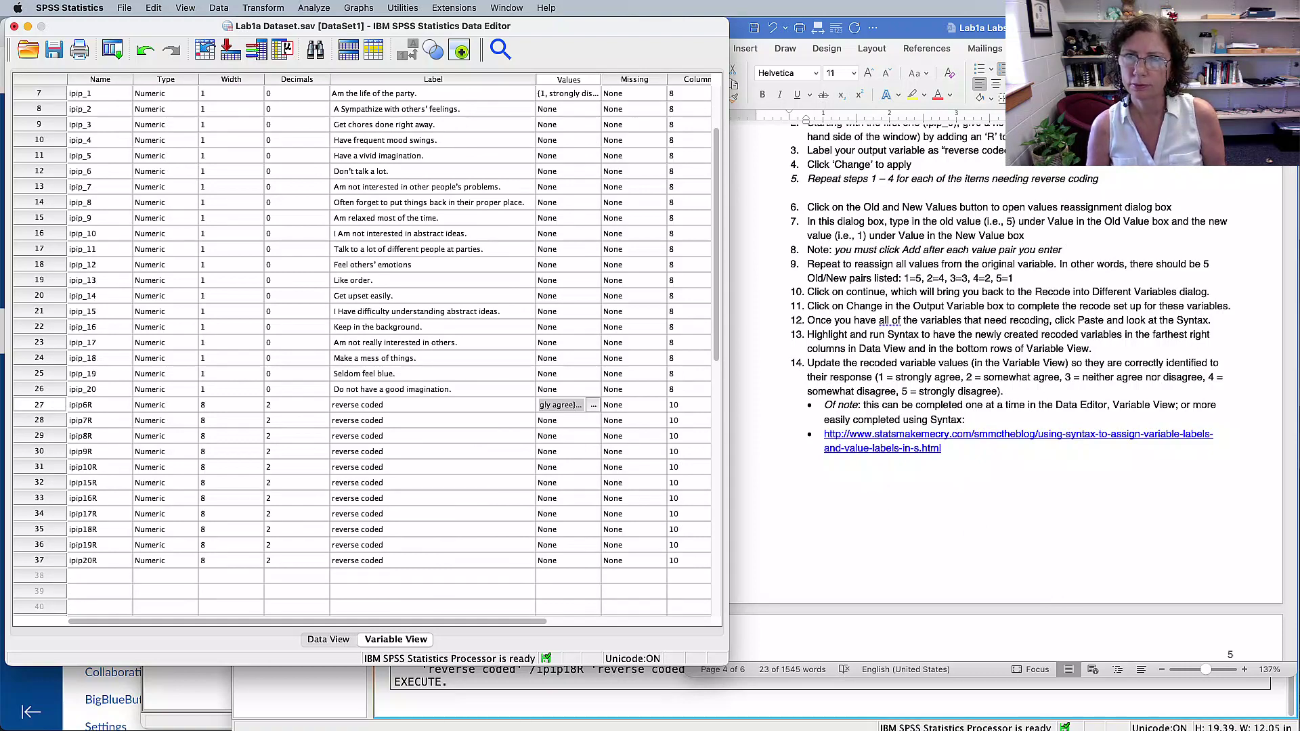
key(super+grave)
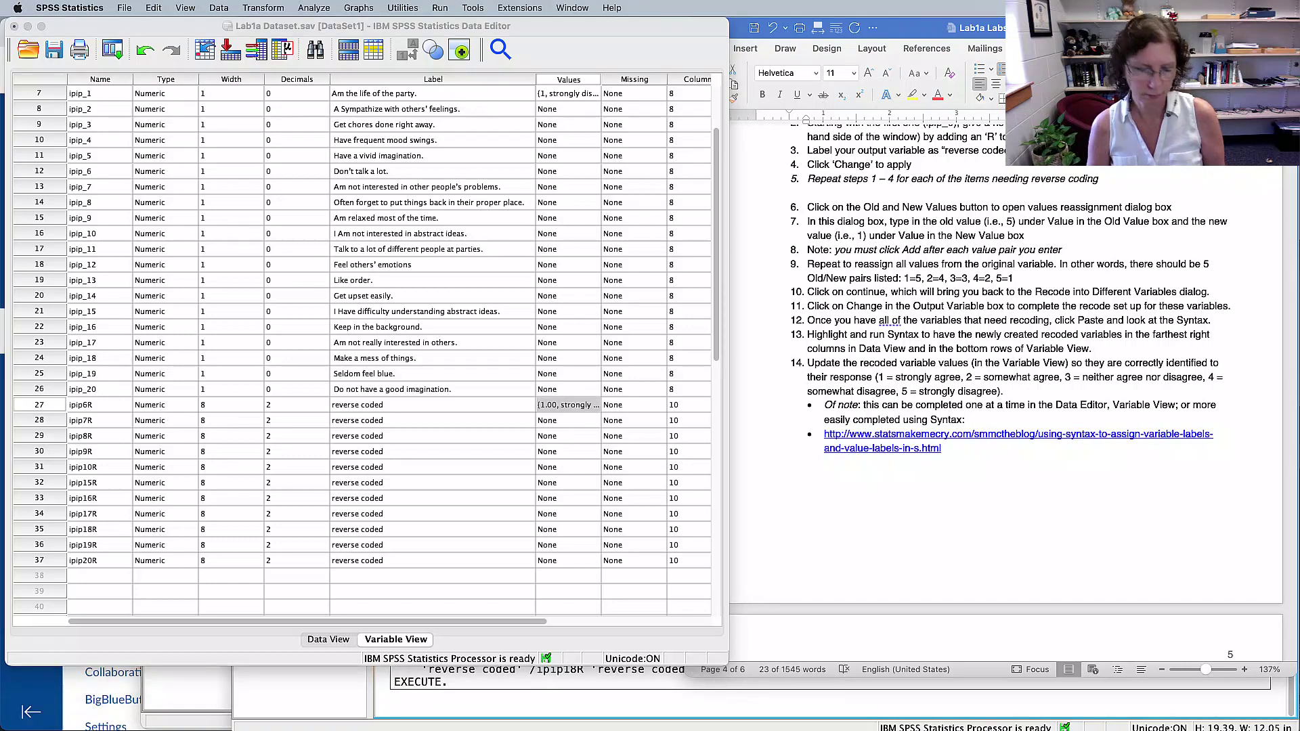
click(426, 695)
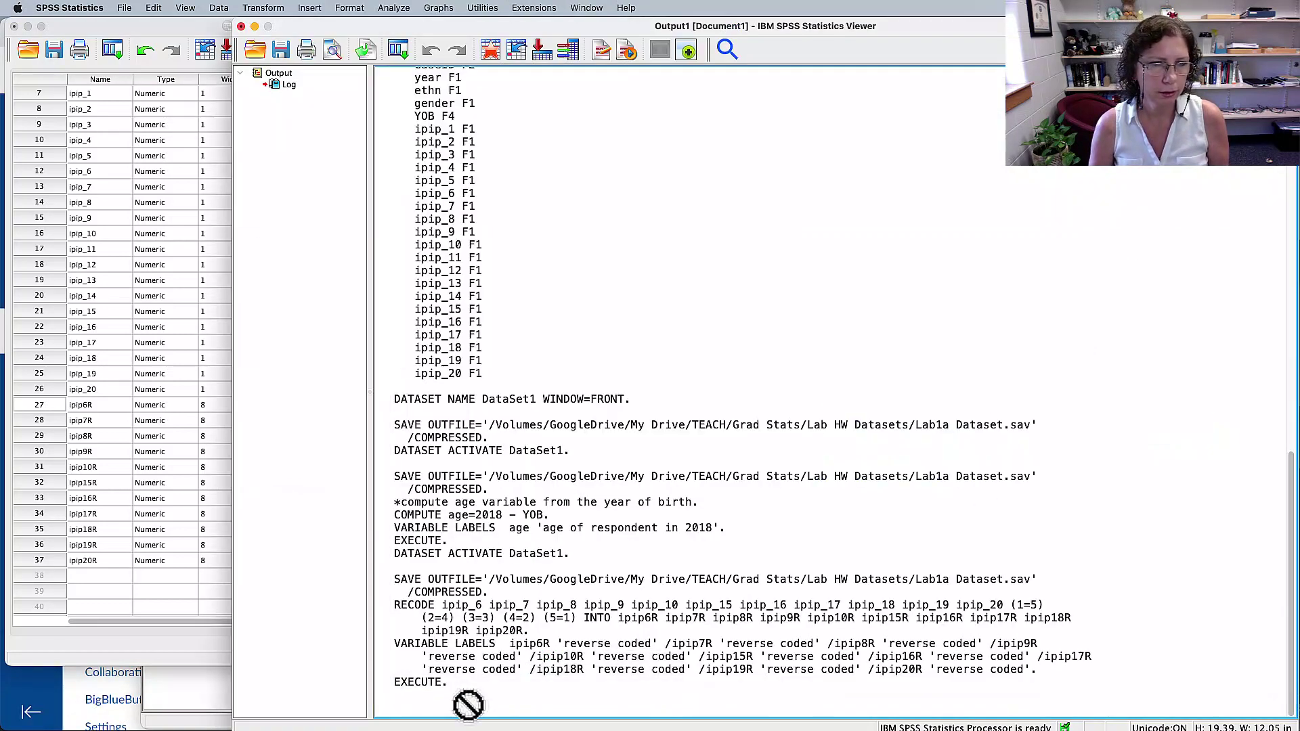
click(195, 696)
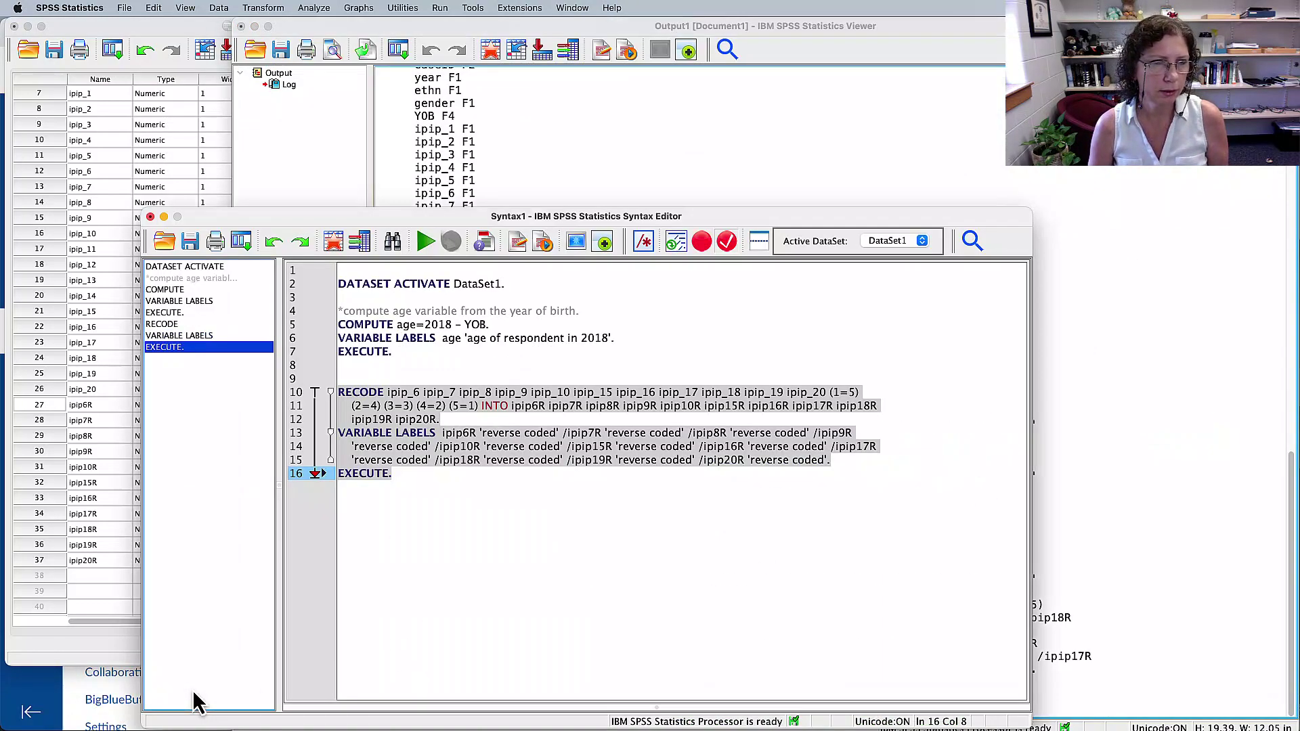
- Add a VALUE LABELS block below the recode syntax for ipip6r to ipip20r, labelling 1 'strongly agree' through 5 'strongly disagree', ending with EXECUTE
click(433, 477)
key(Return)
key(Return)
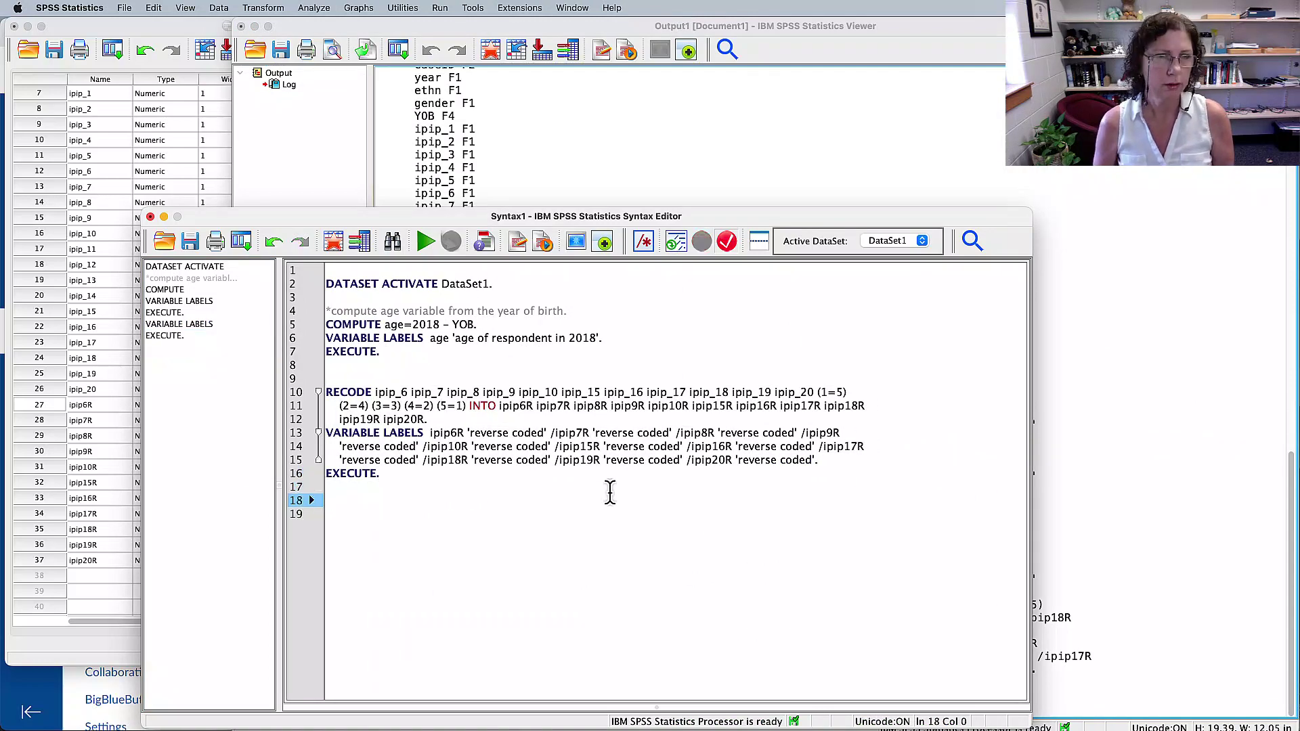
text(VALUE LABELS ipip6r to ipip20r 1 'strongly agree' 2 'somewhat agree' 3 'neither agree nor disagree' 4 ' somewhat disagree' 5 'strongly disagree'. EXECUTE.)
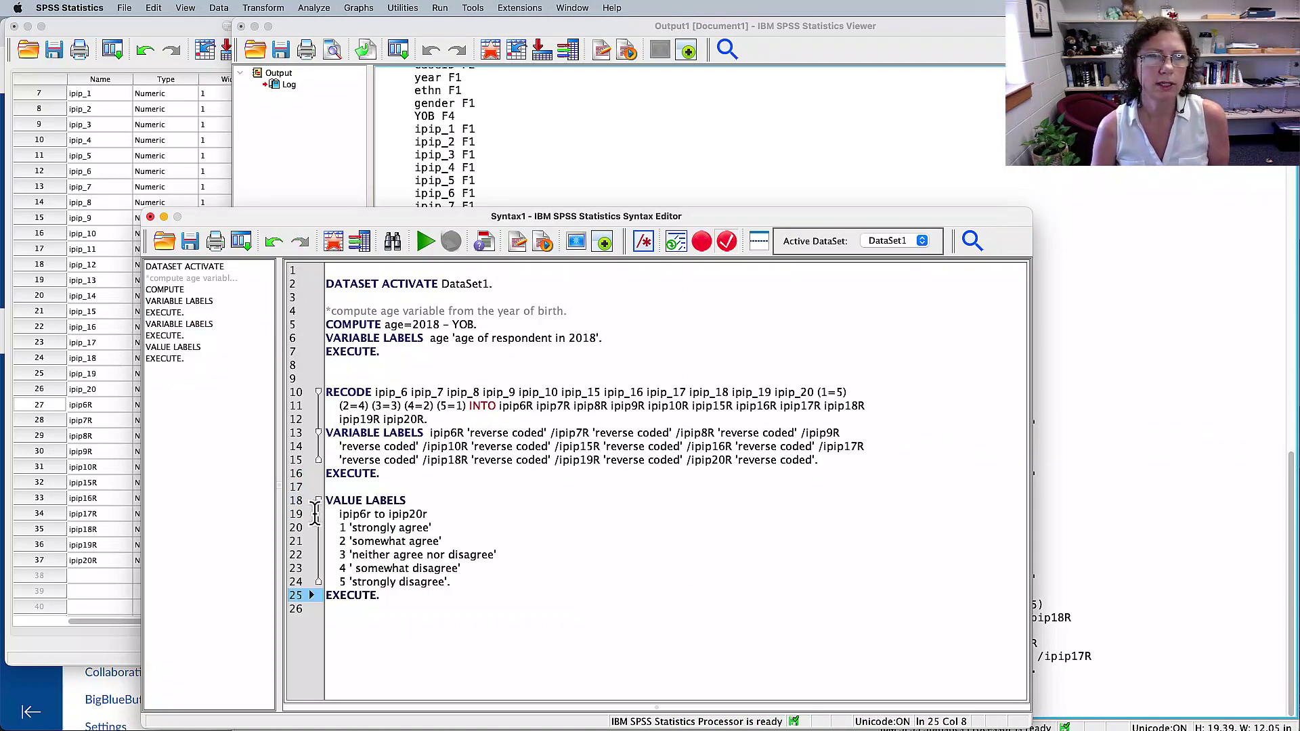
- Review the VALUE LABELS command's variable range and five labels, comparing the range with the reverse-coded variables in Variable View
drag(325, 503, 433, 509)
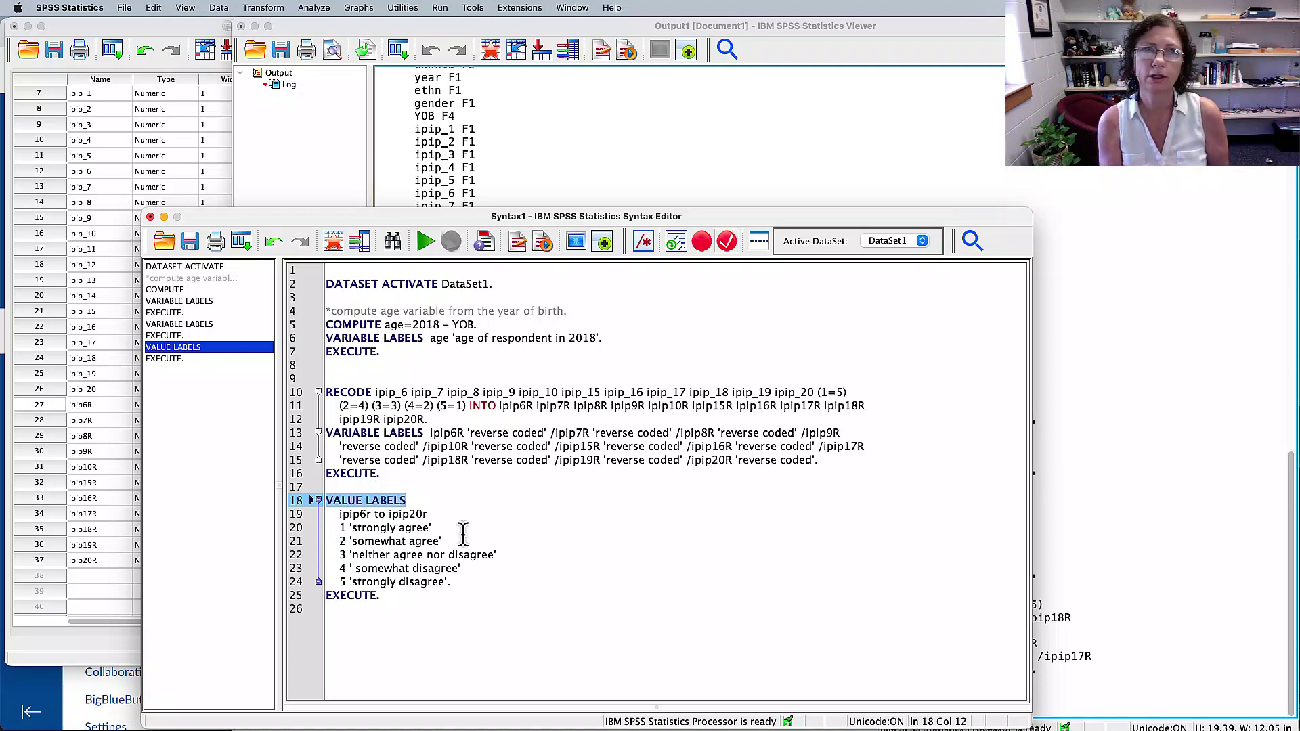
click(85, 514)
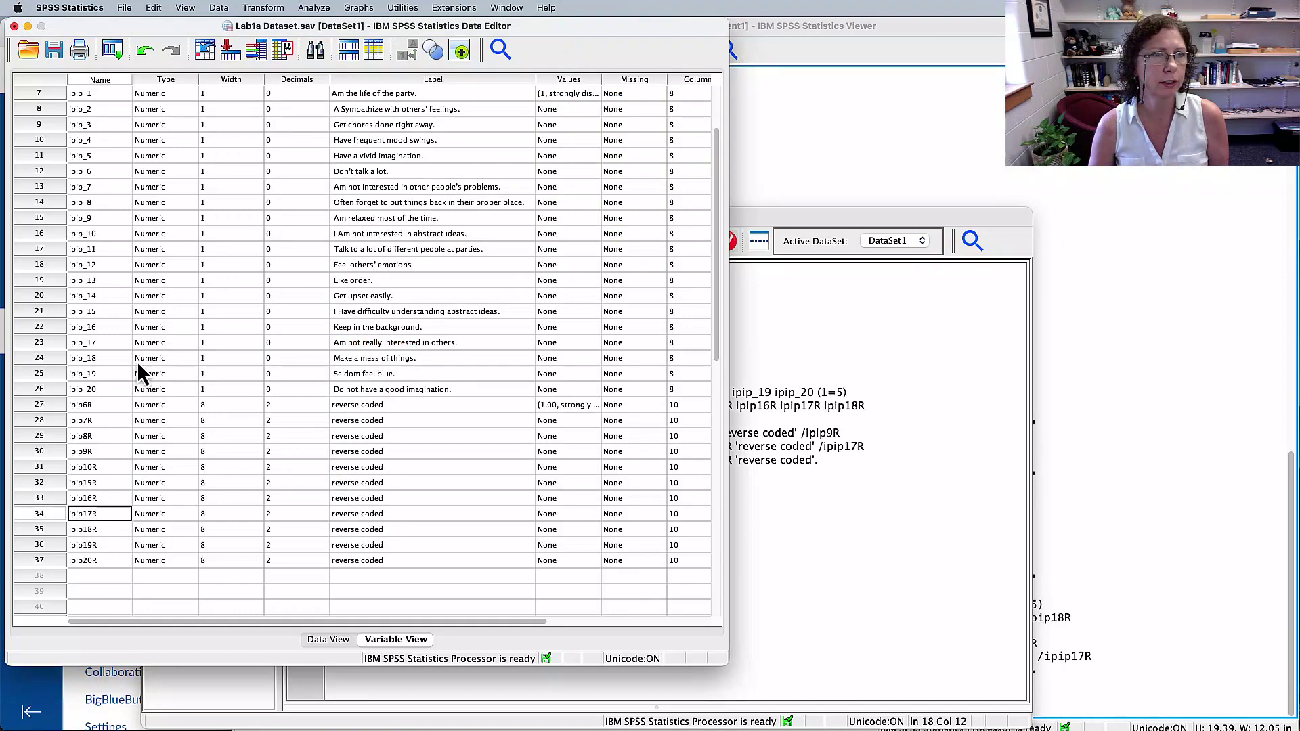
drag(101, 404, 101, 547)
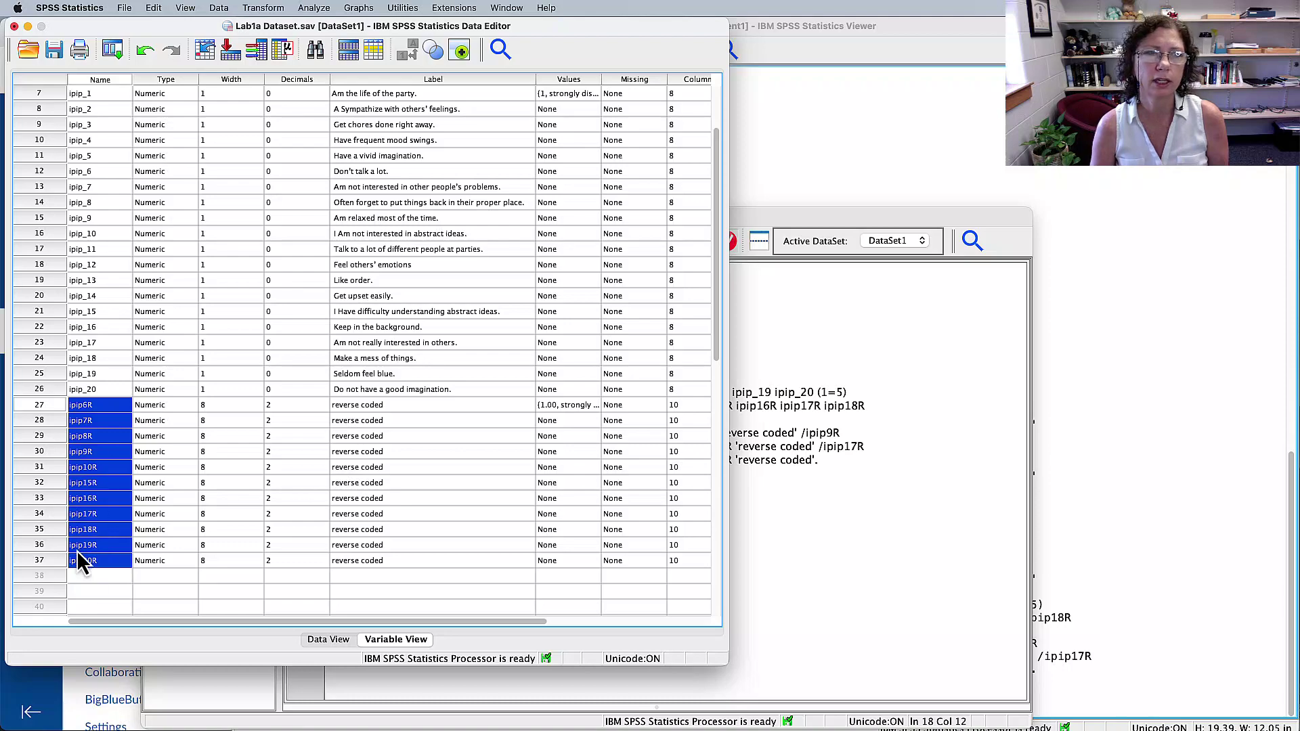
click(869, 541)
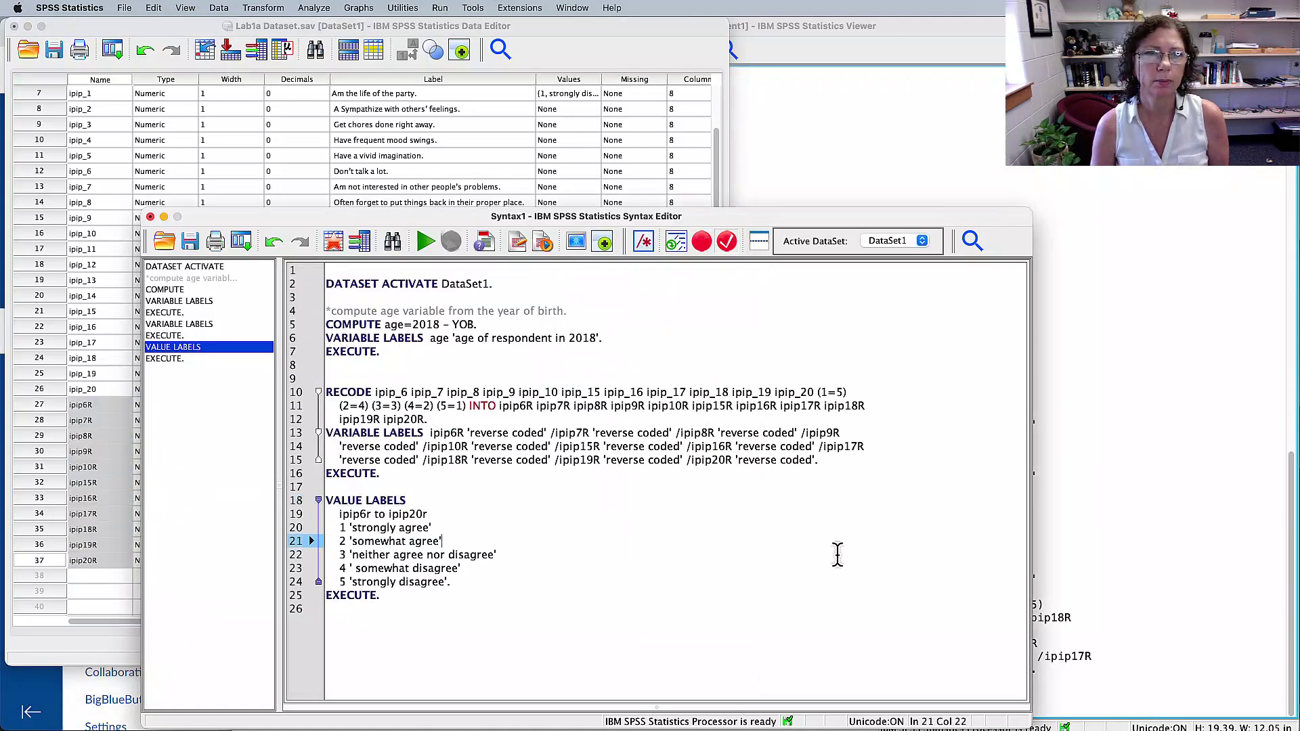
drag(338, 514, 428, 514)
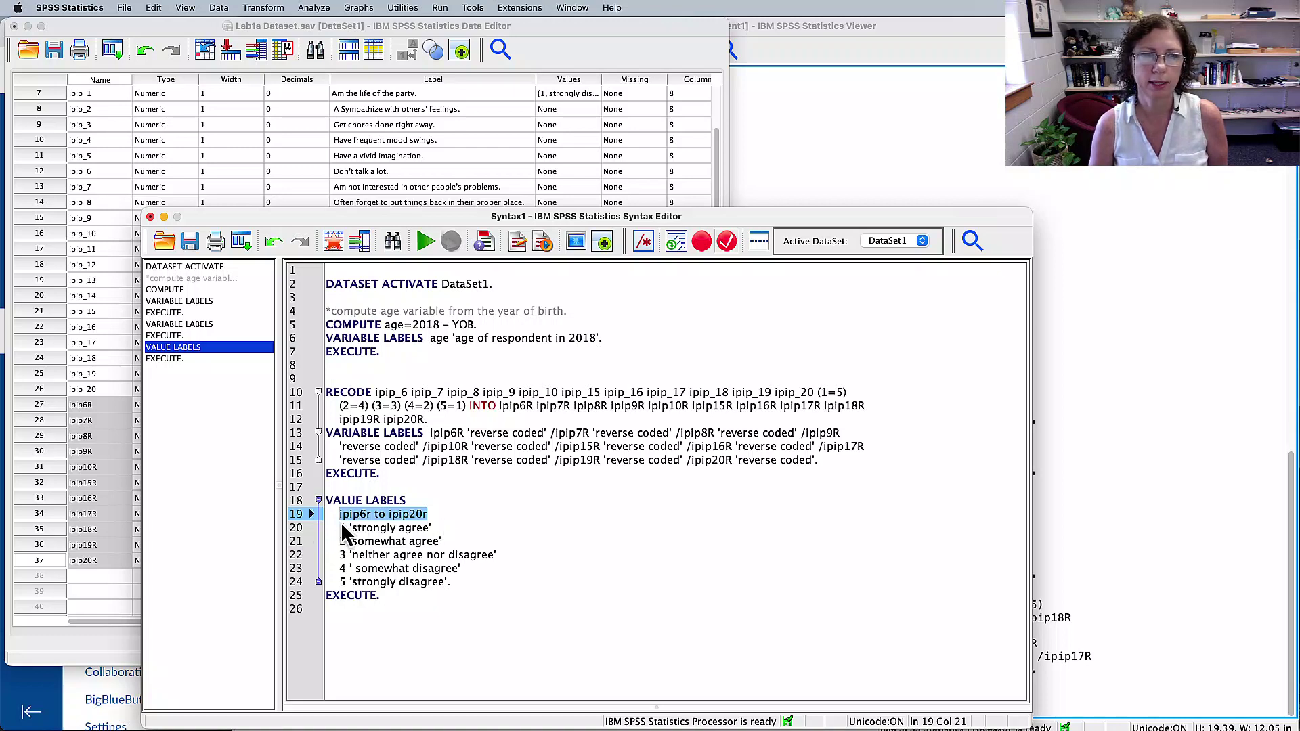
click(470, 555)
mouse_move(328, 527)
mouse_down()
mouse_move(426, 545)
mouse_move(464, 602)
mouse_move(479, 584)
mouse_up()
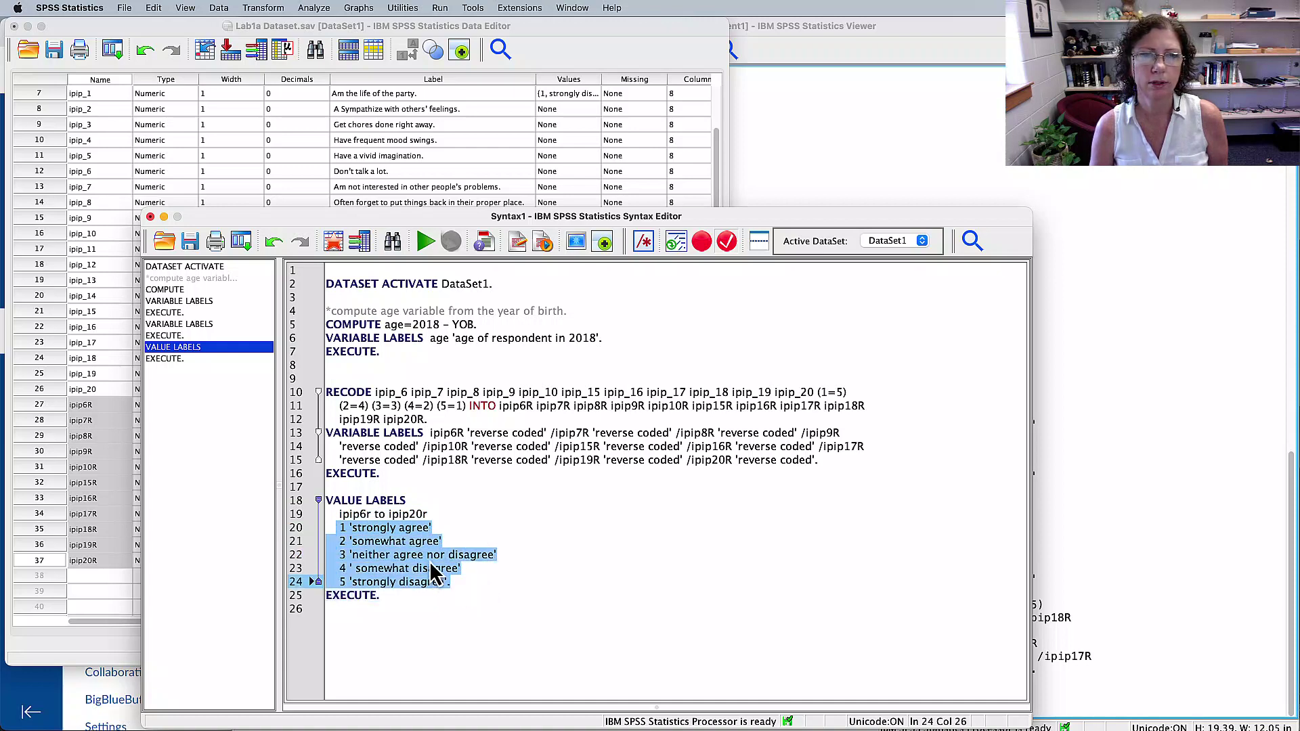
- Run the VALUE LABELS block with its EXECUTE line, and check the value labels of ipip9R in Variable View
drag(377, 609, 301, 487)
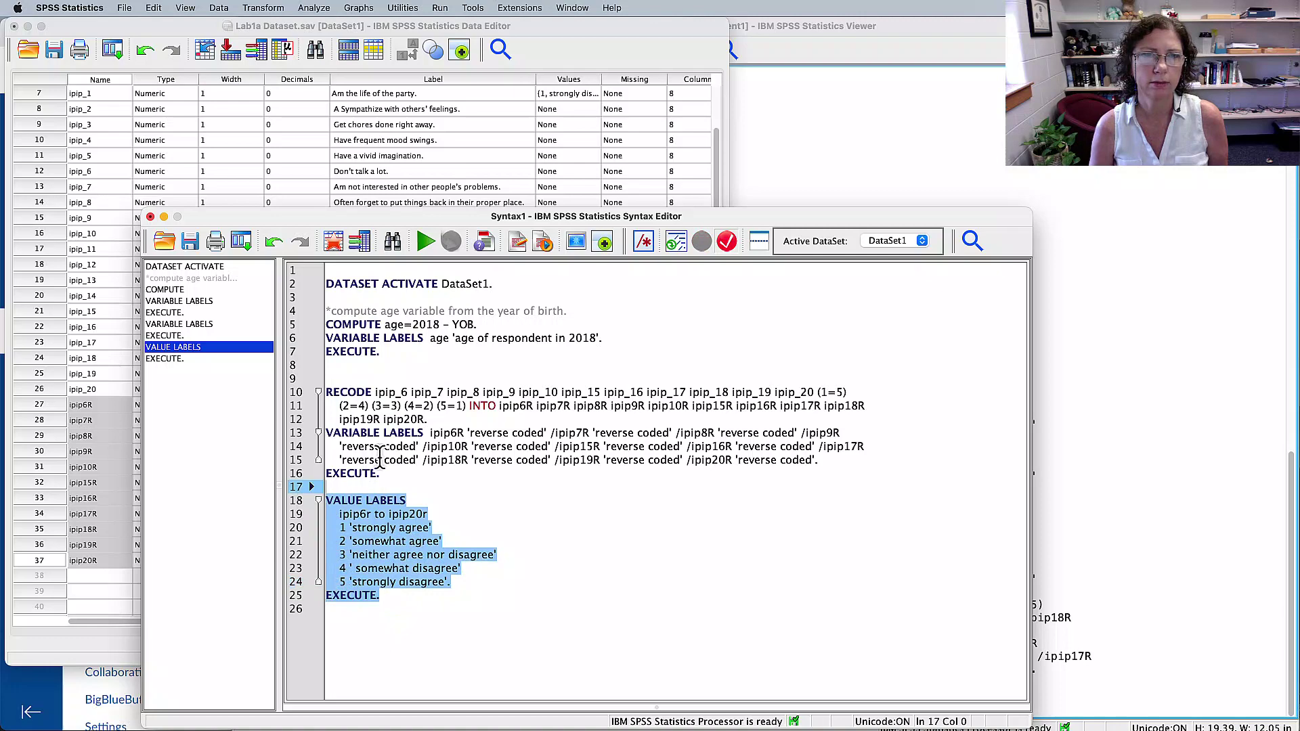
click(427, 241)
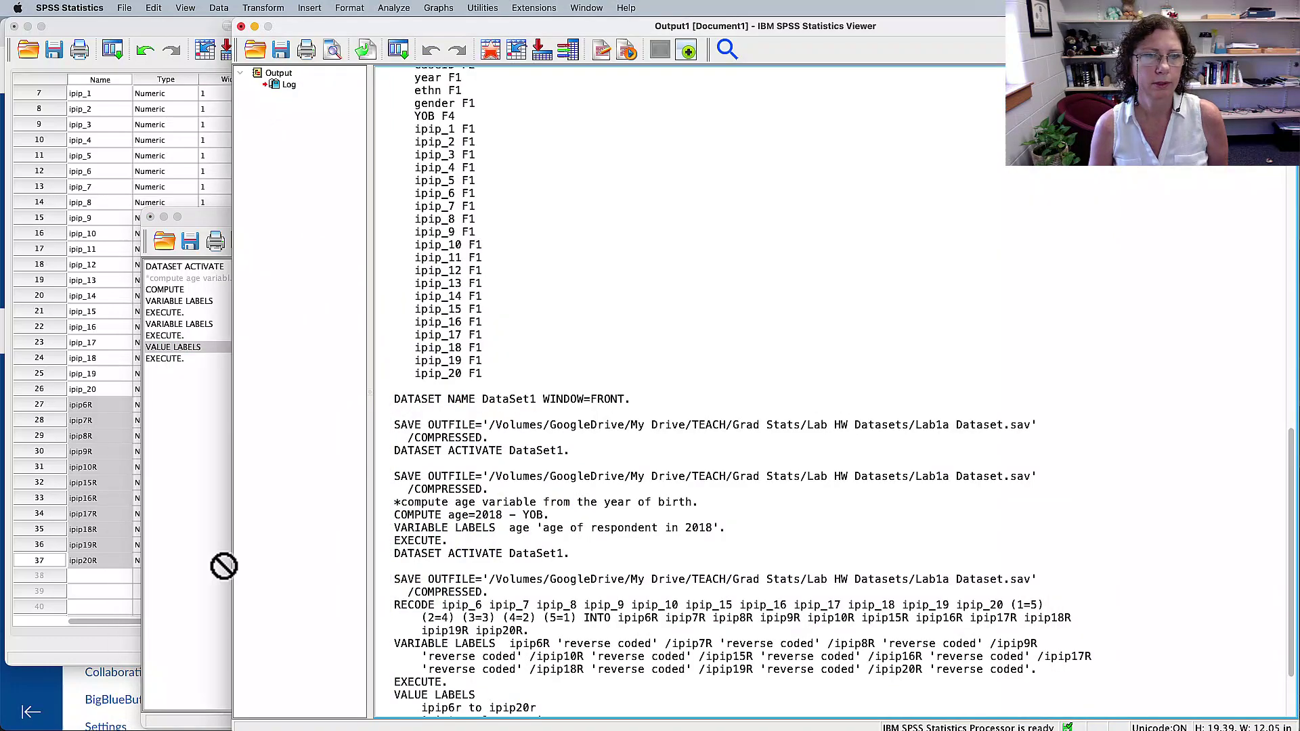
click(43, 535)
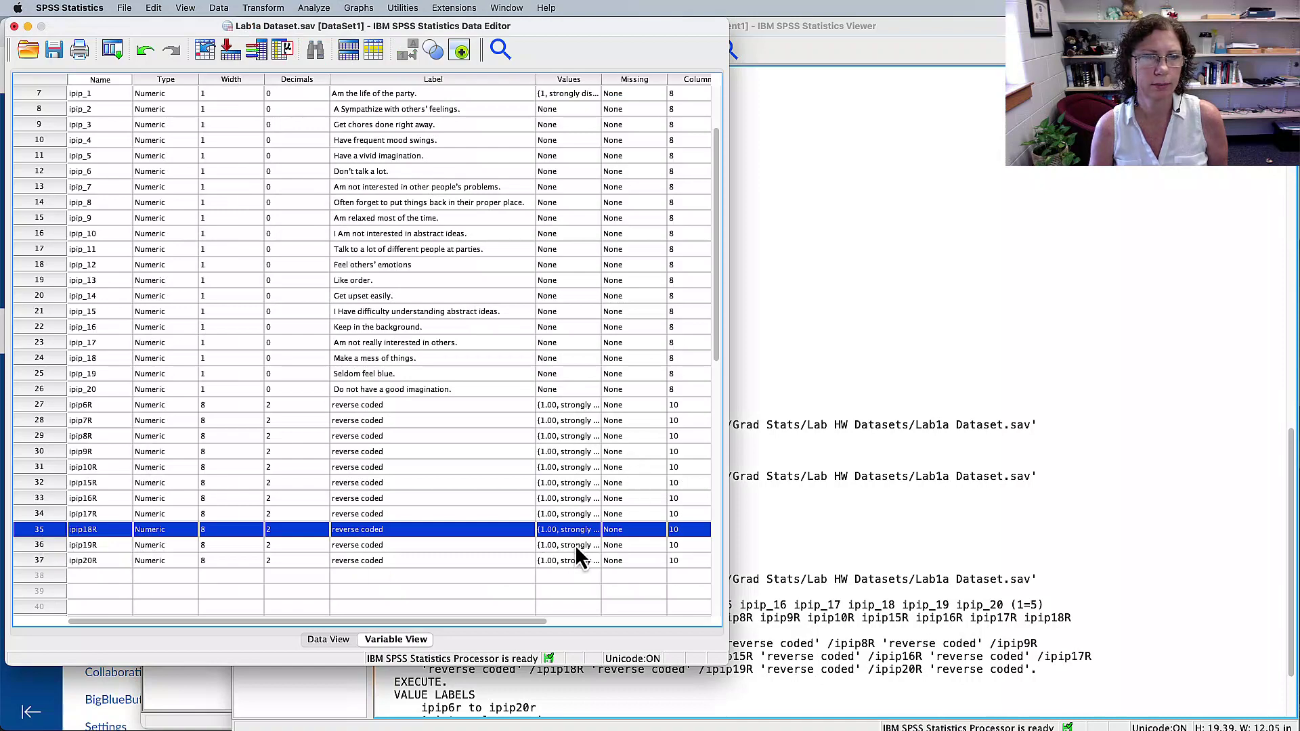
click(582, 404)
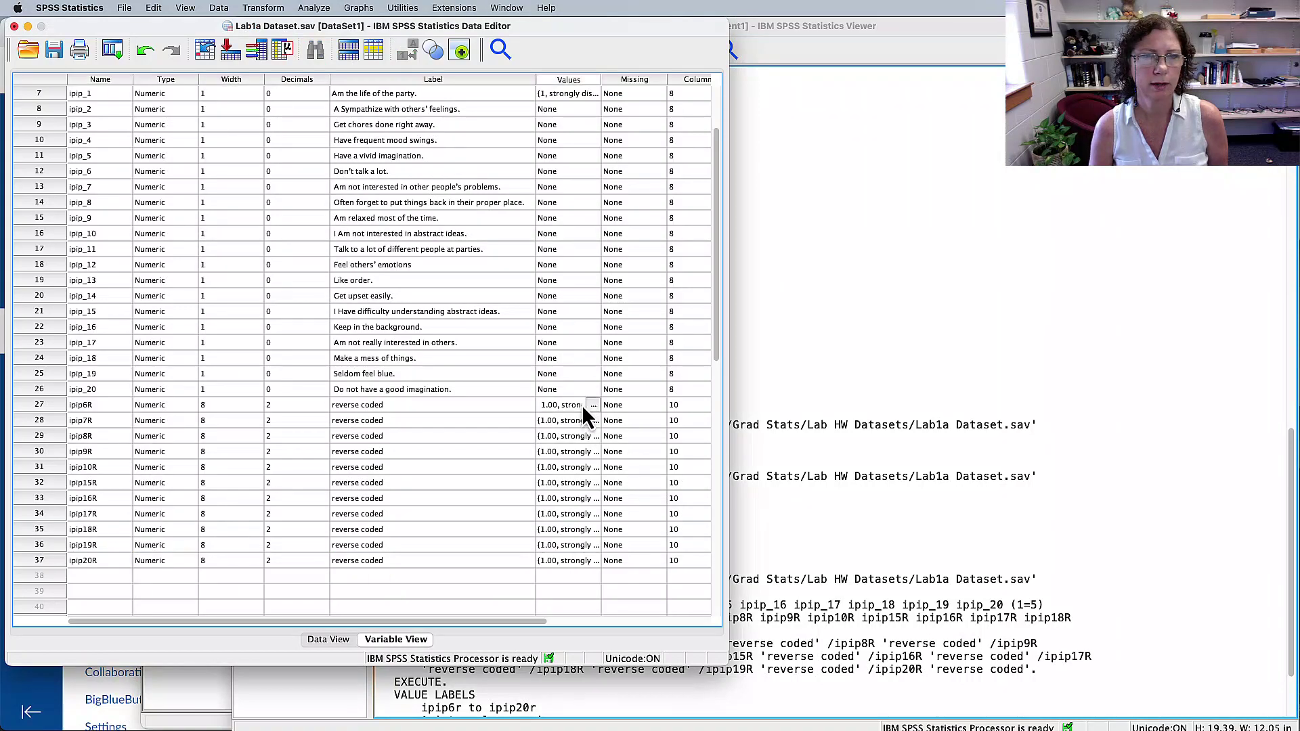
click(592, 451)
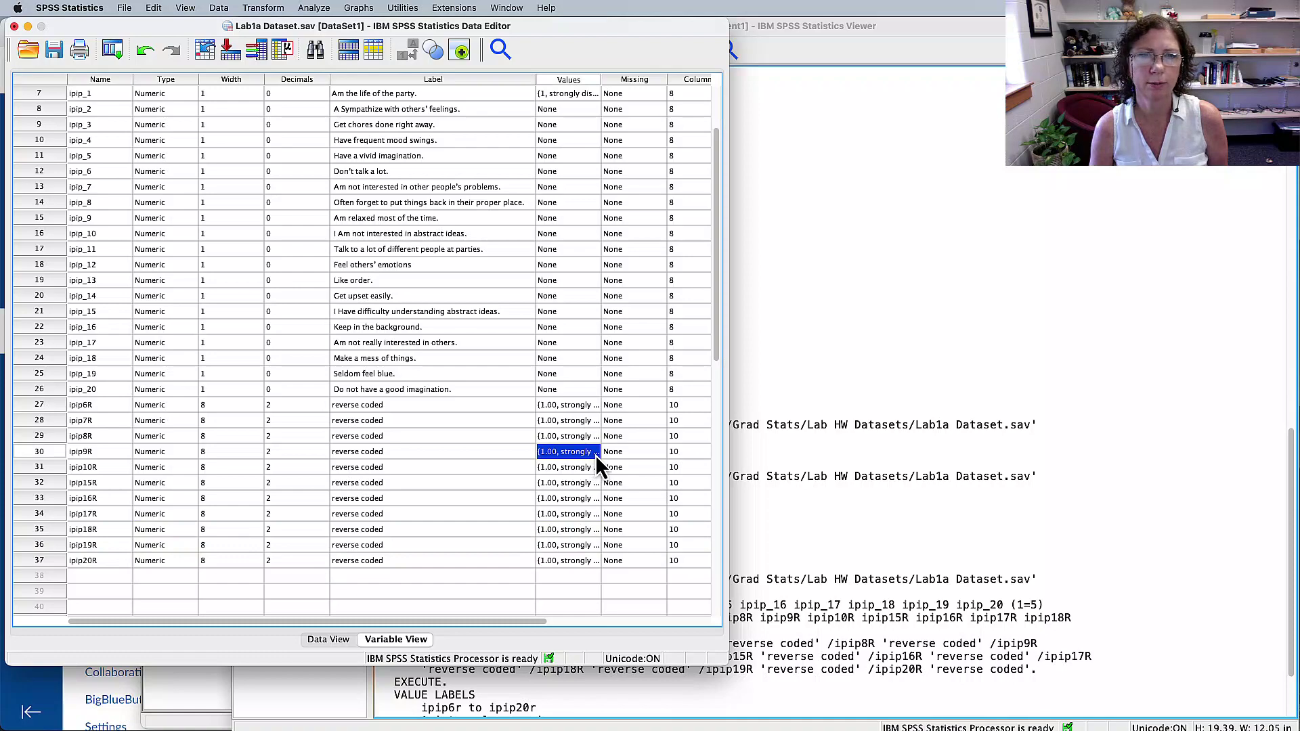
click(594, 452)
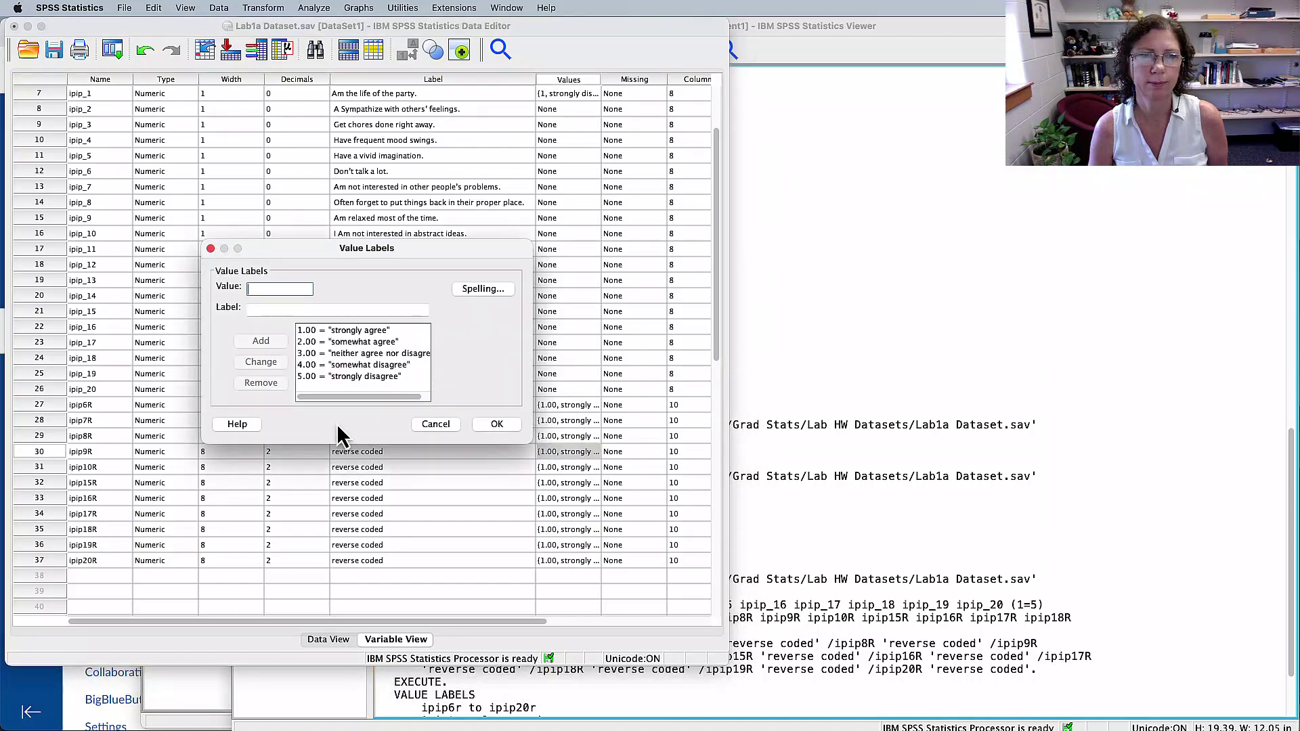
click(437, 425)
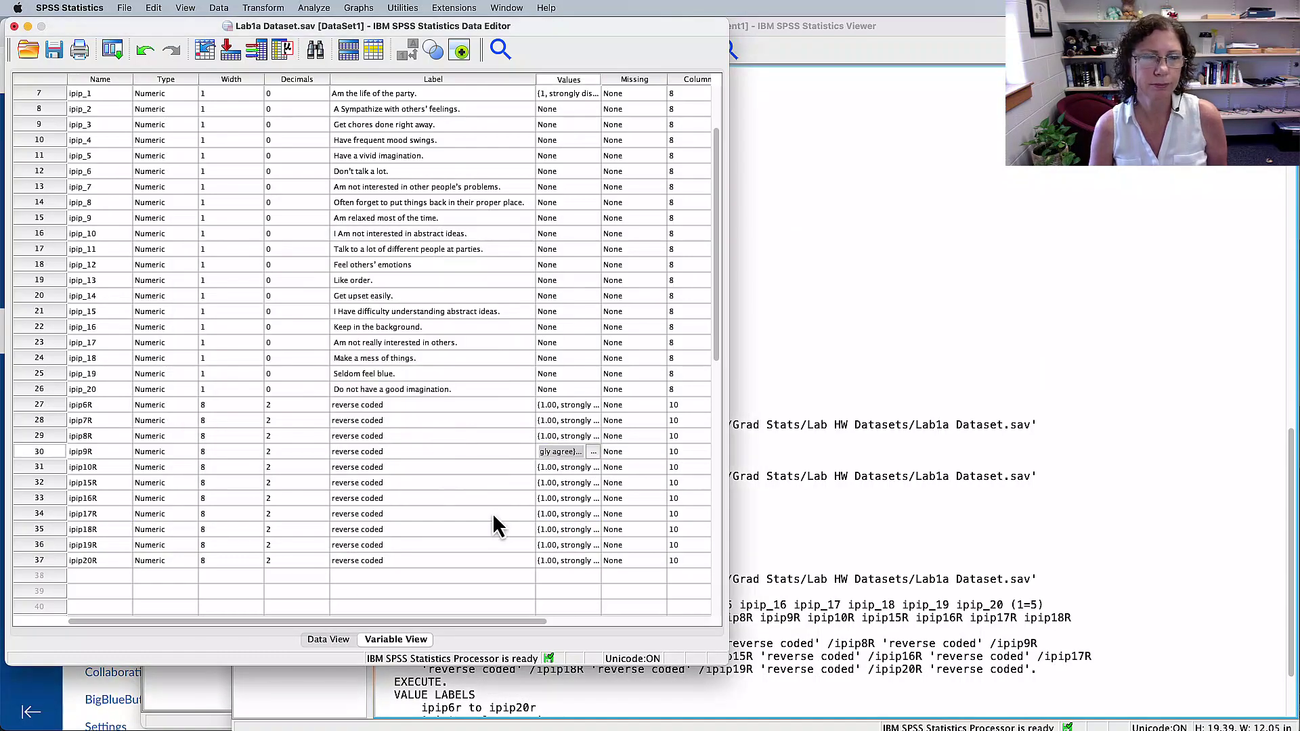
click(508, 579)
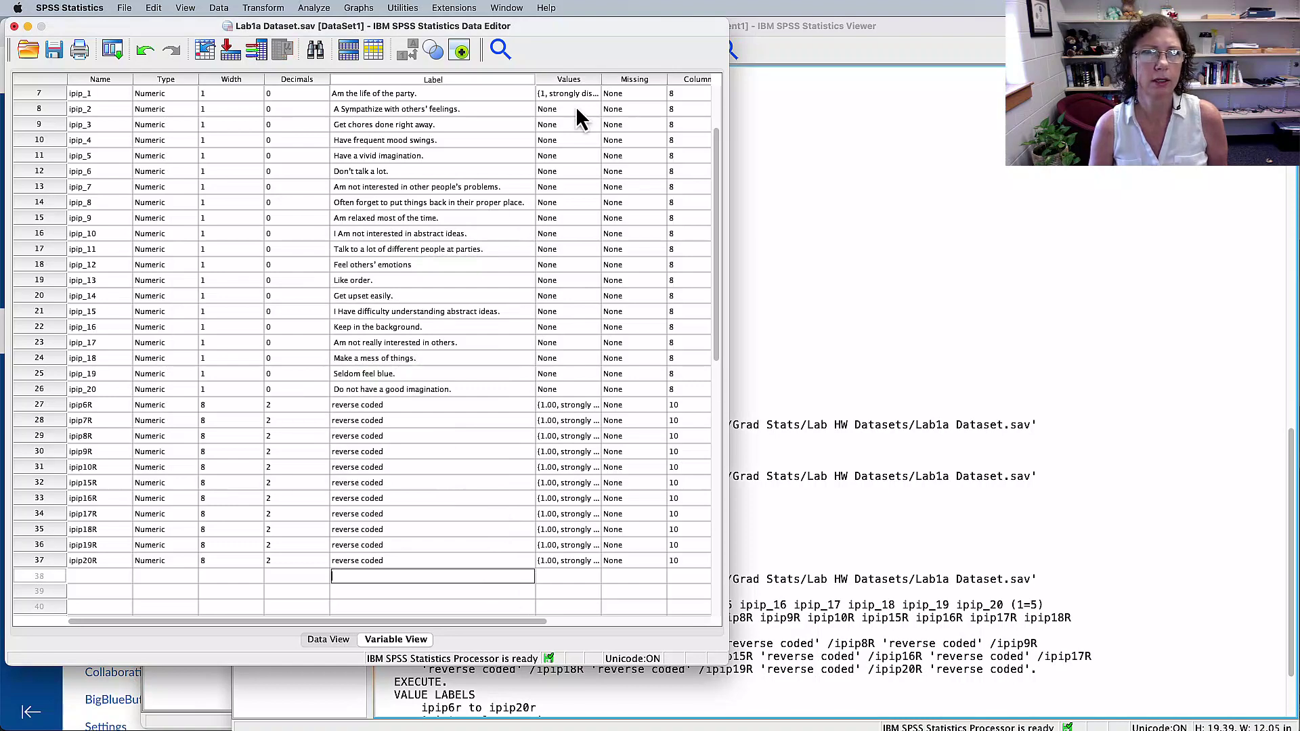
- Examine the original ipip item labels and the value labels of ipip_1 in Variable View
scroll(508, 203, up, 3)
drag(399, 163, 429, 434)
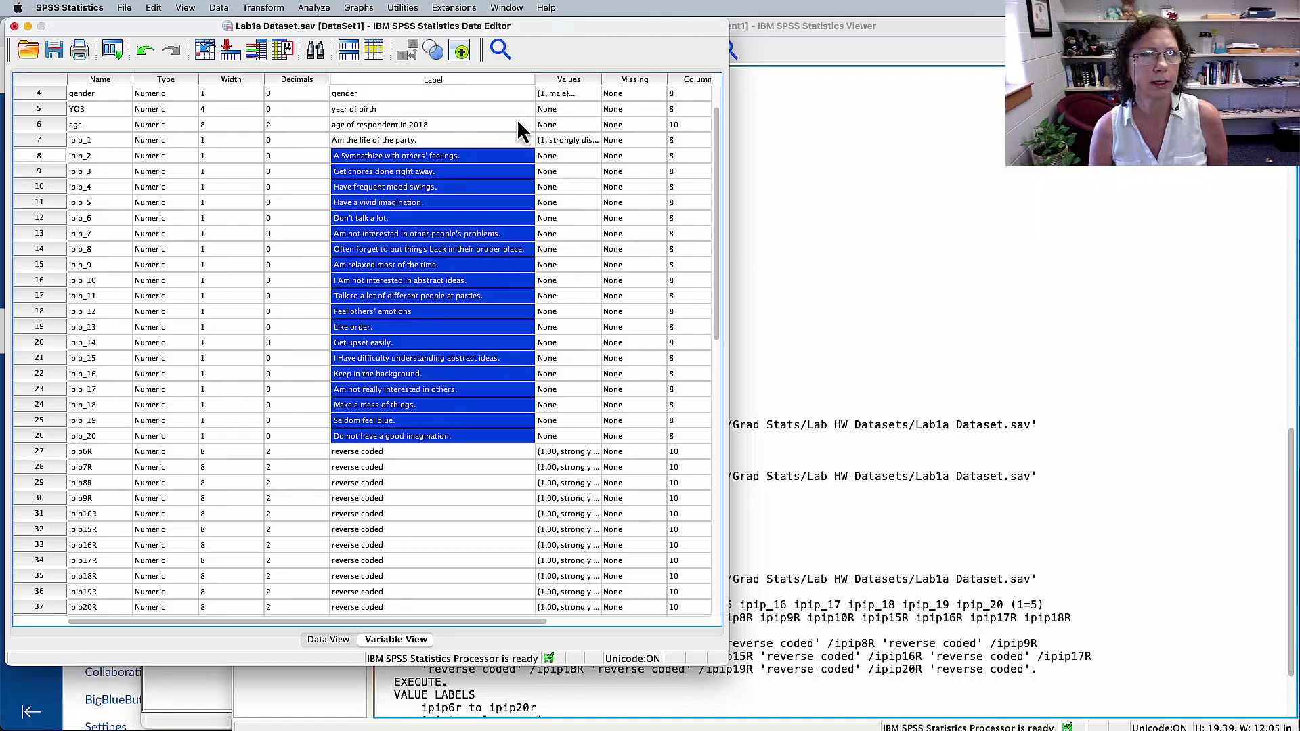
click(572, 140)
click(593, 143)
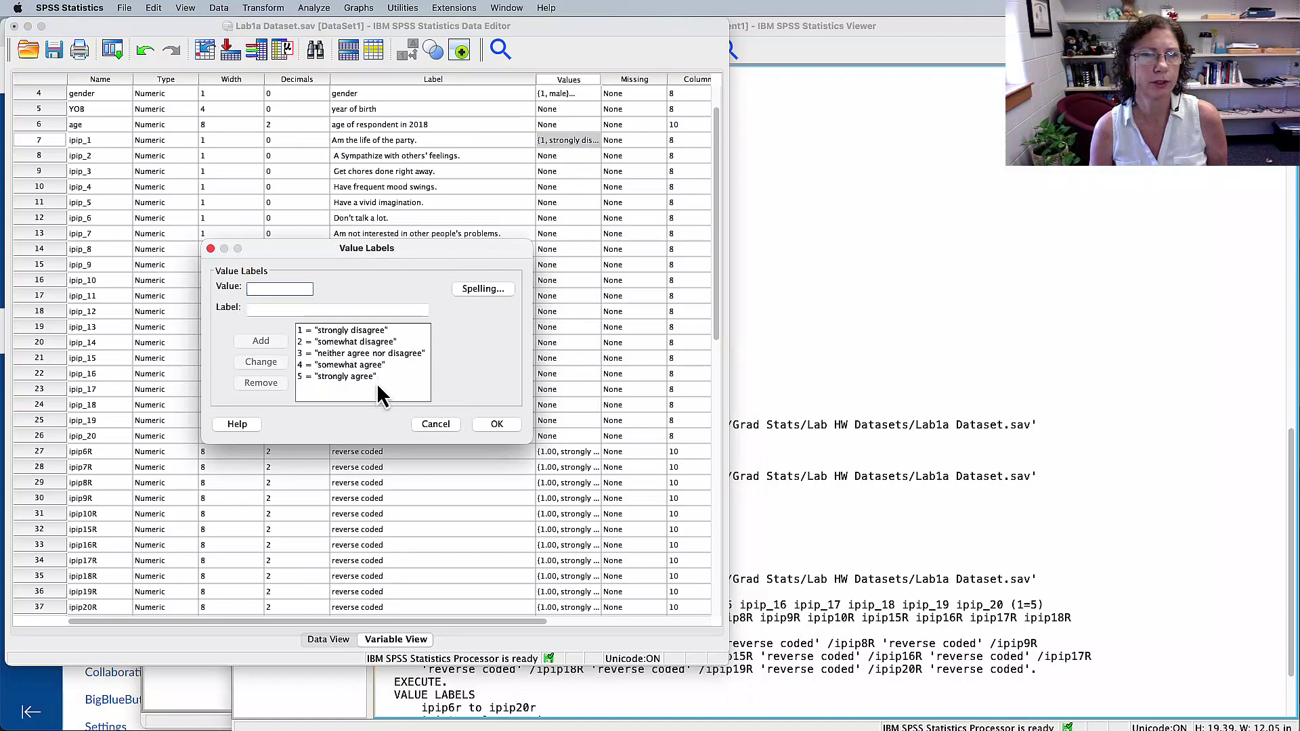
click(493, 426)
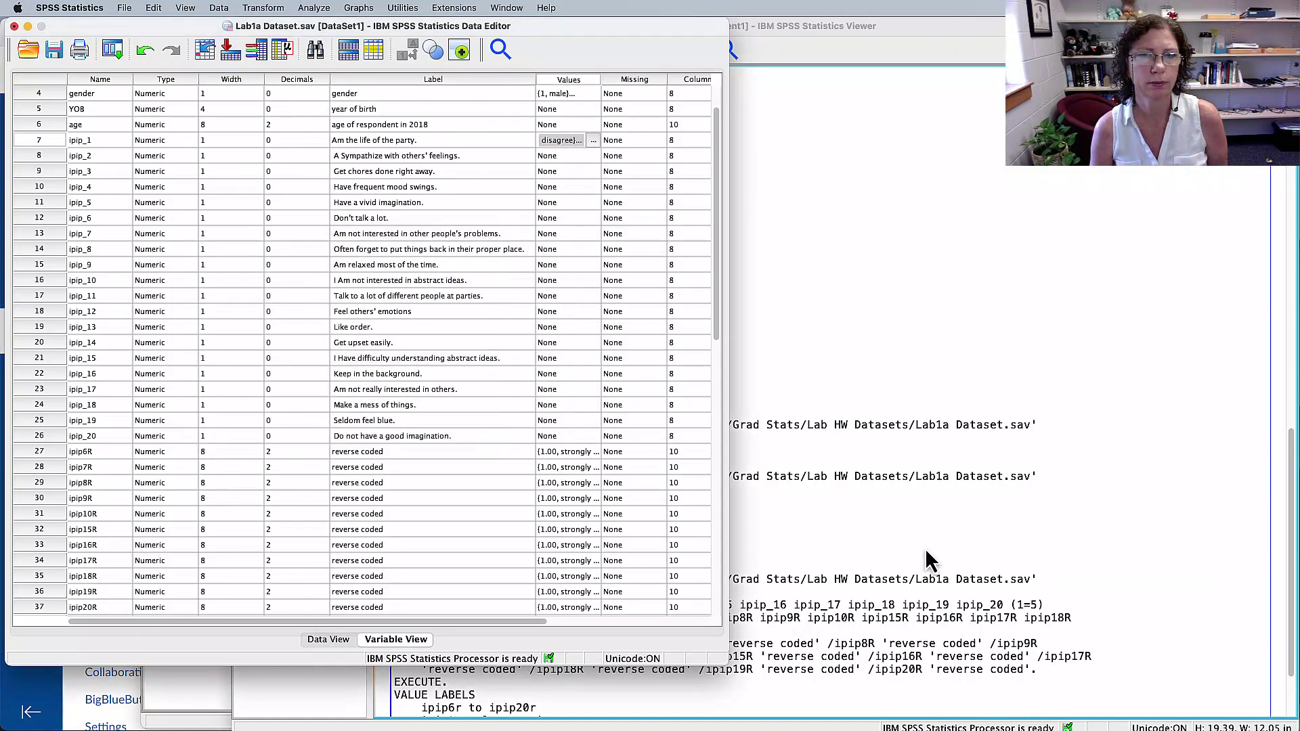
- Return to the syntax editor and review the VALUE LABELS block as a pattern for labelling the original items
key(super+Tab)
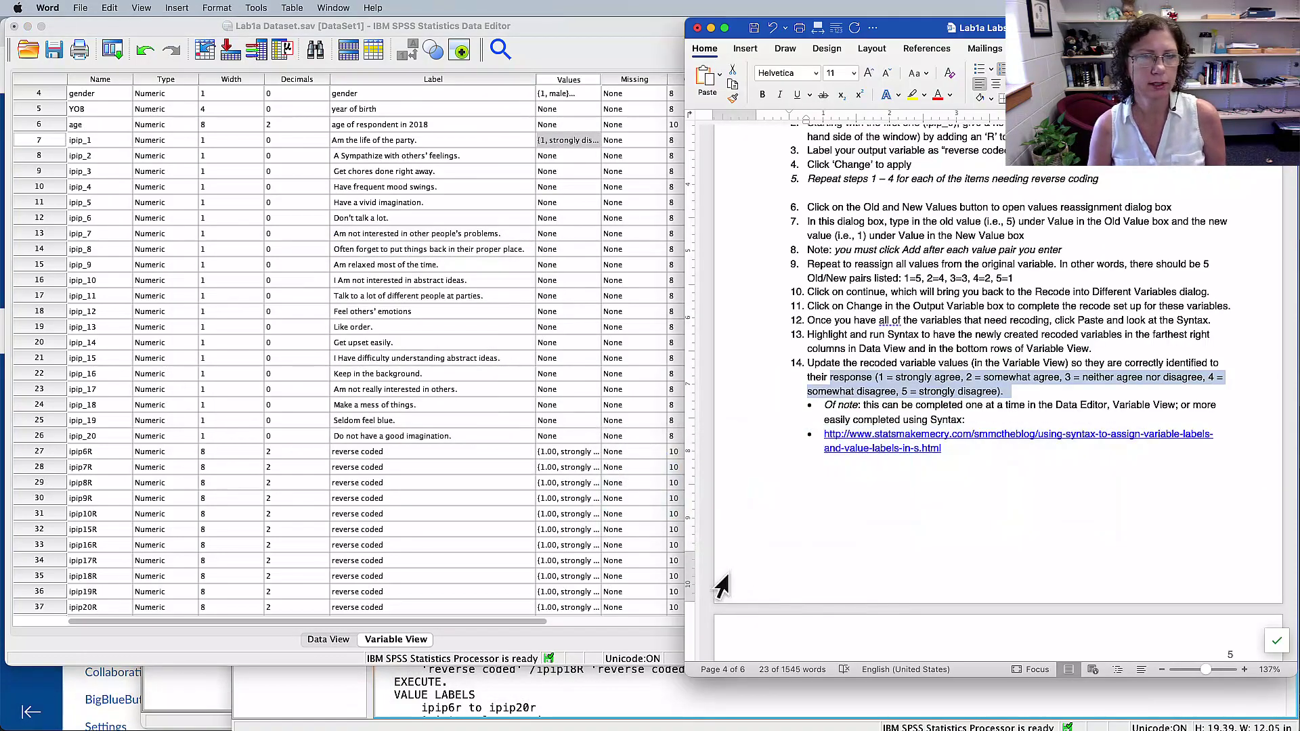
key(super+Tab)
key(super+Tab)
key(super+Tab)
key(super+Tab)
key(super+Tab)
key(super+Tab)
key(super+Tab)
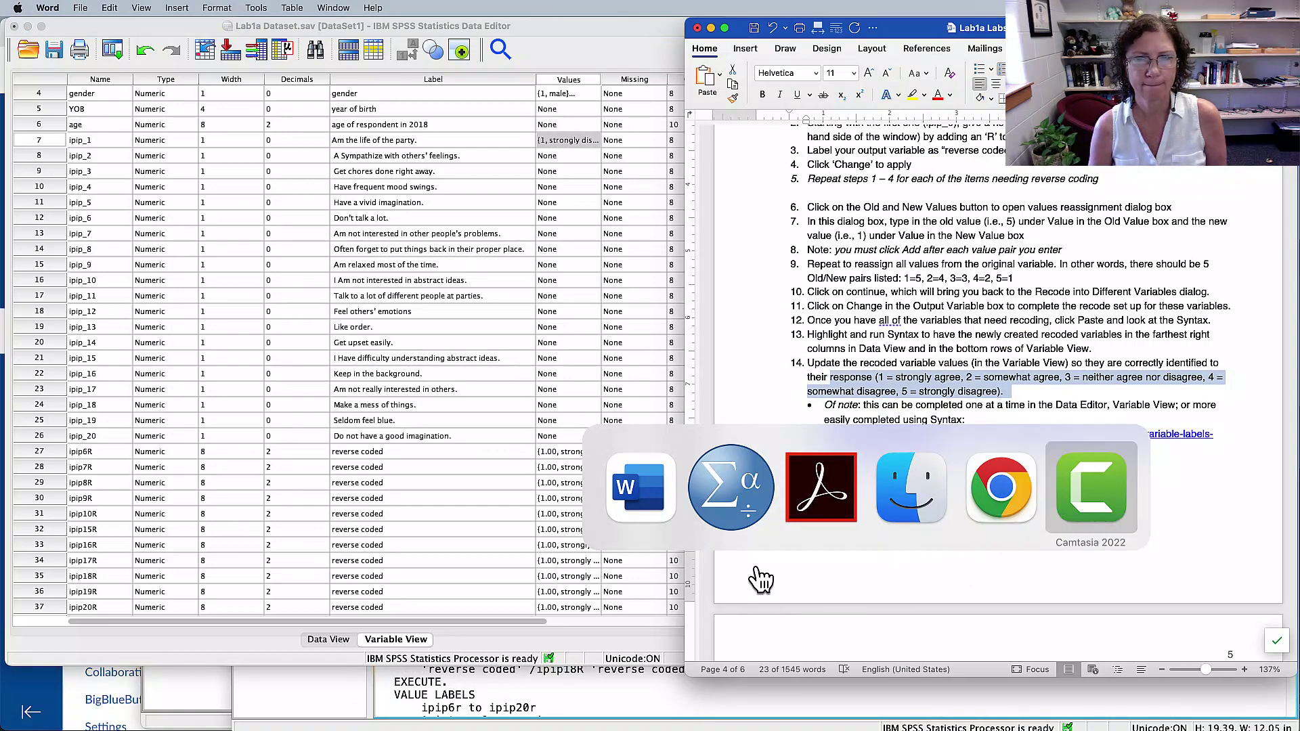
key(super+shift+Tab)
key(super+Tab)
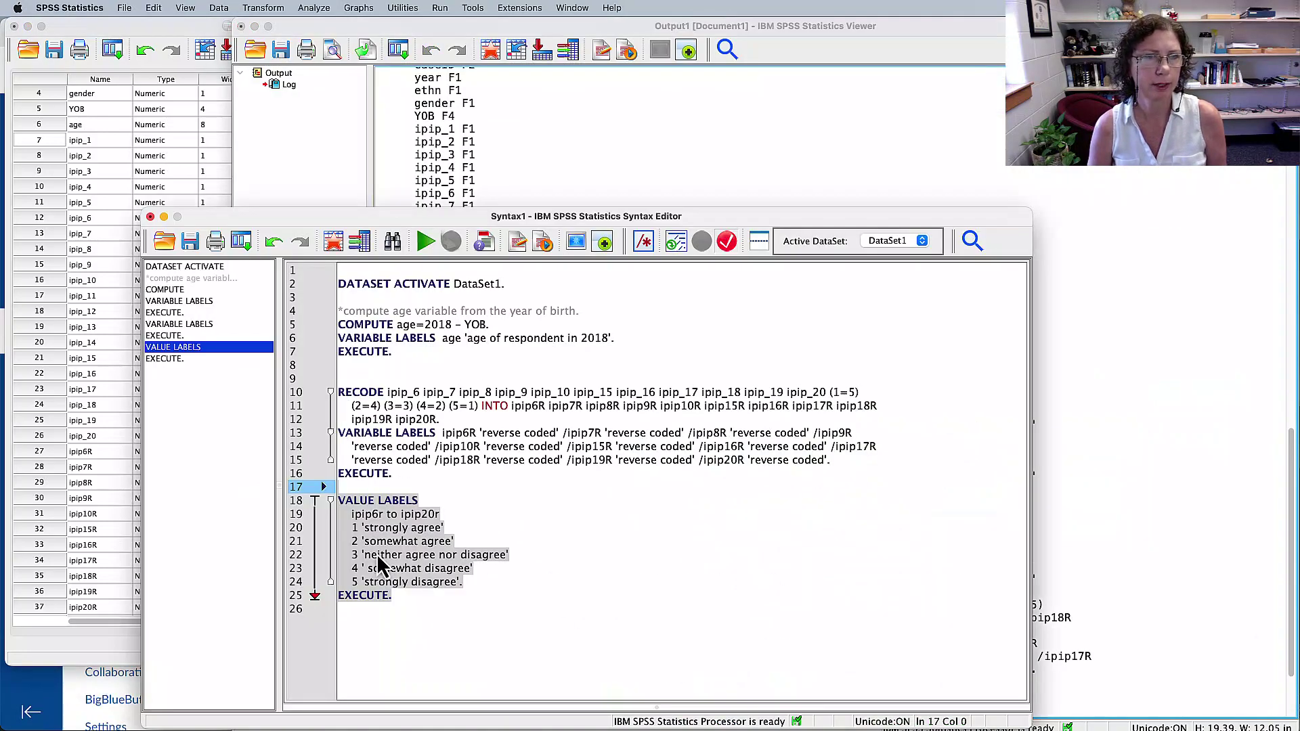
click(467, 516)
drag(326, 501, 538, 660)
click(410, 595)
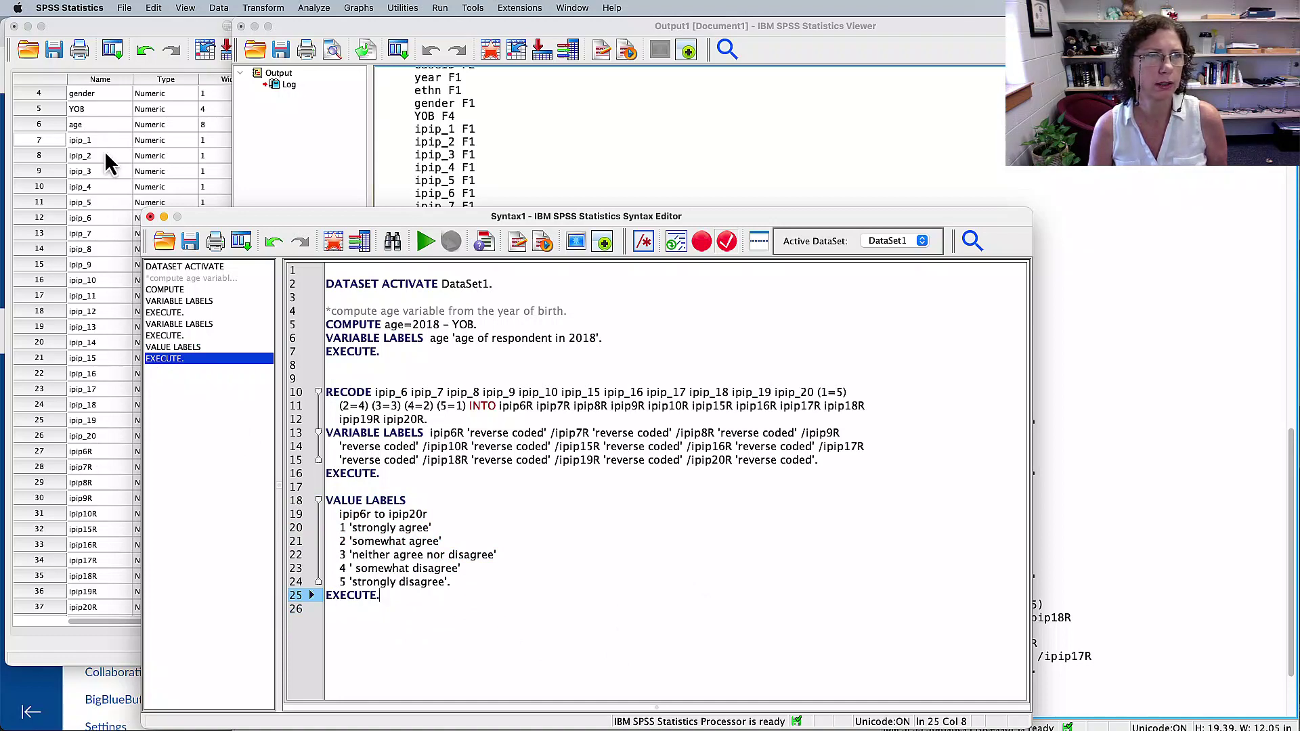
- Examine the Values settings of the original items from ipip_2 onward and of the reverse-coded variables in the Data Editor
click(104, 436)
click(576, 156)
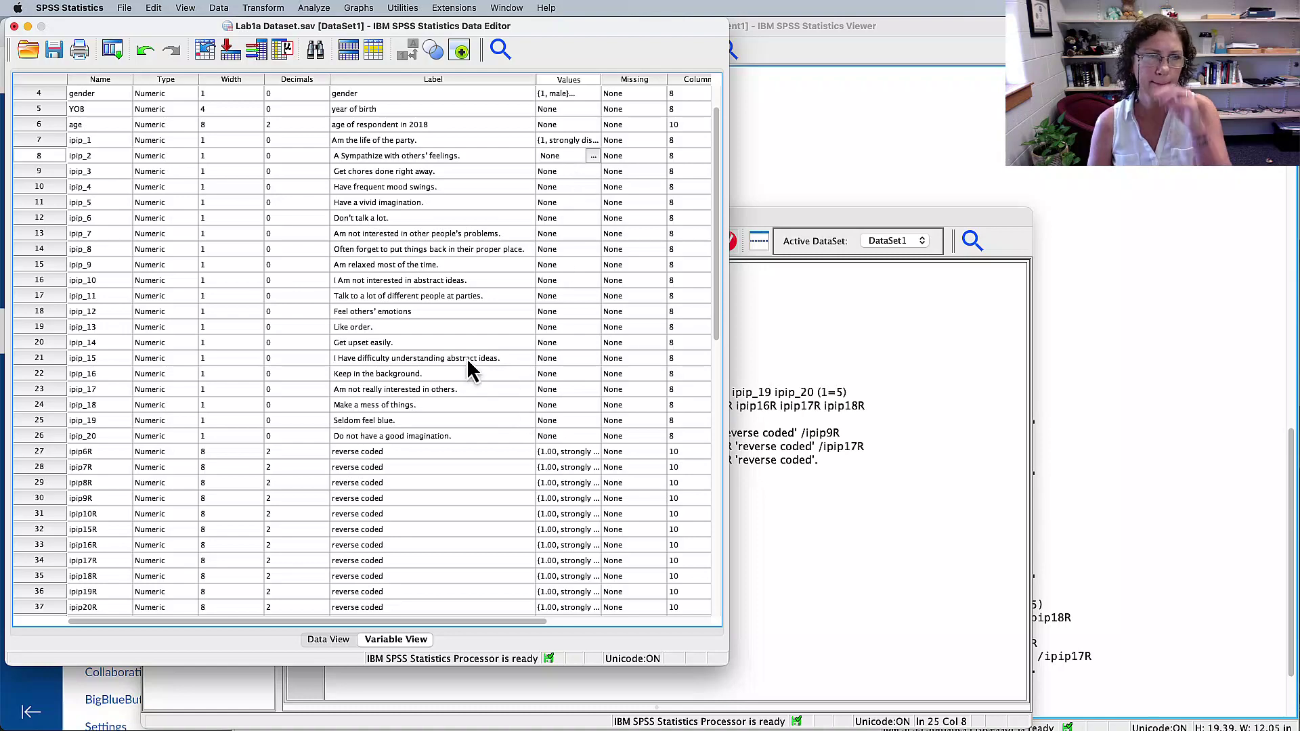
scroll(466, 357, down, 5)
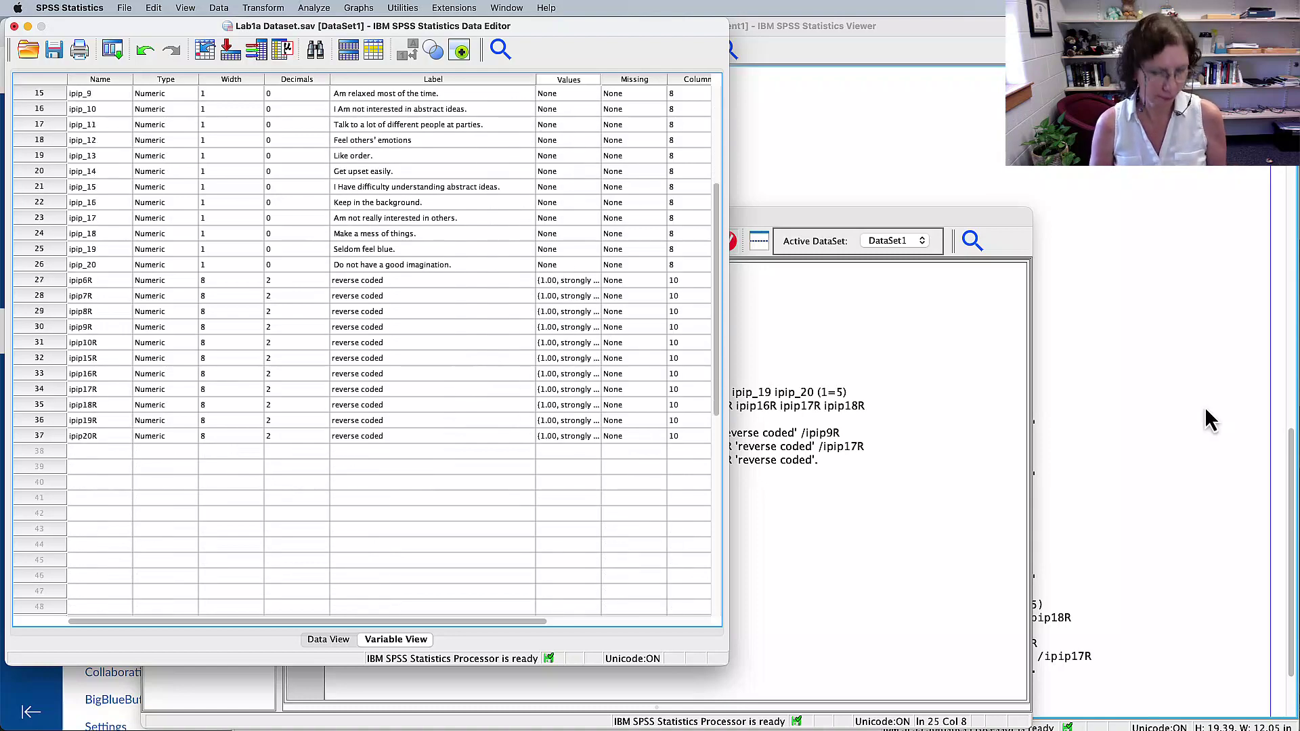
- Switch to the Lab1a document in Word and read the Compute Variables instructions after step 14
key(super+Tab)
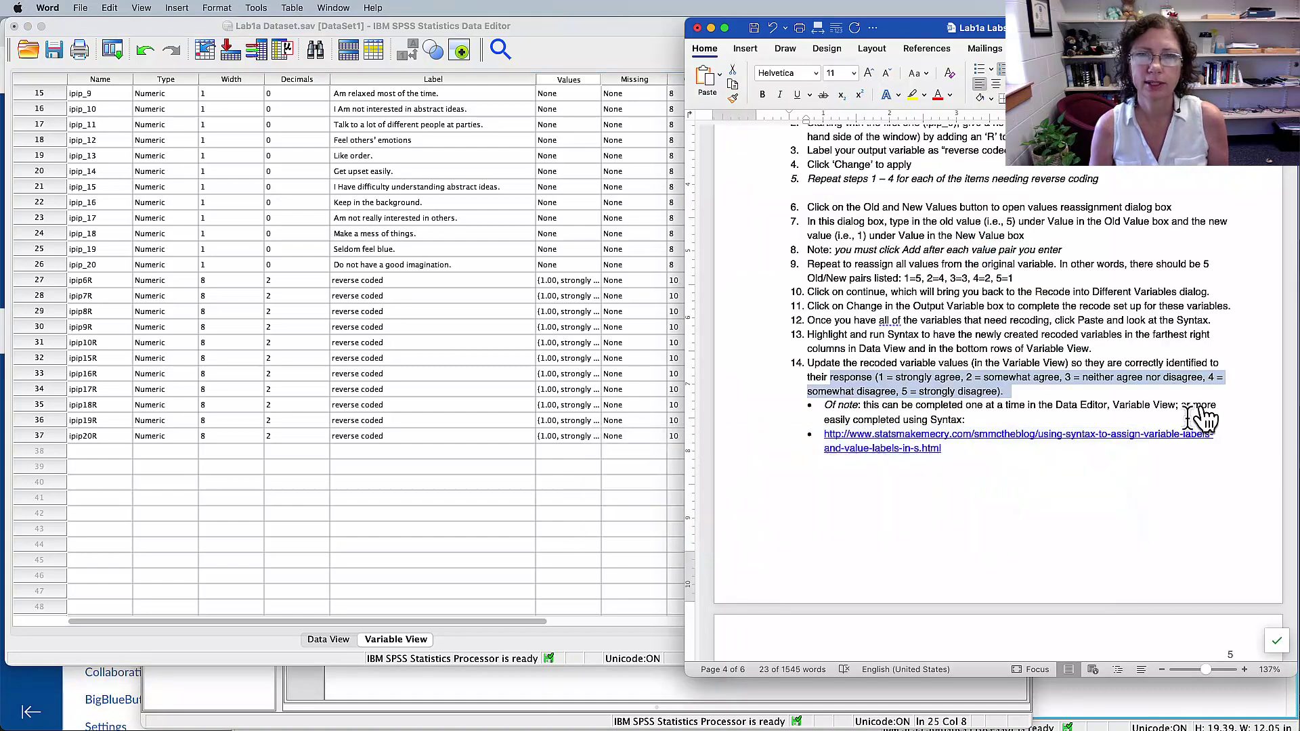
scroll(1076, 482, down, 3)
scroll(1076, 482, down, 2)
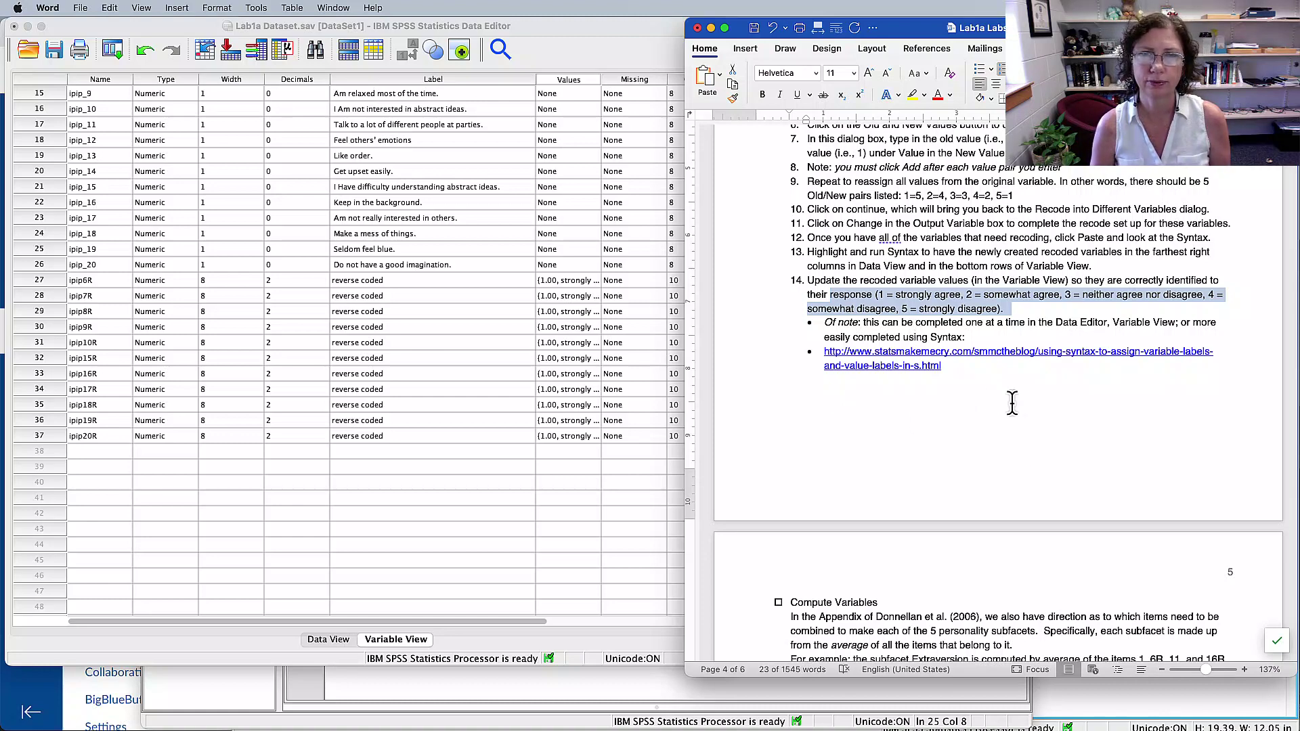
scroll(1012, 404, down, 10)
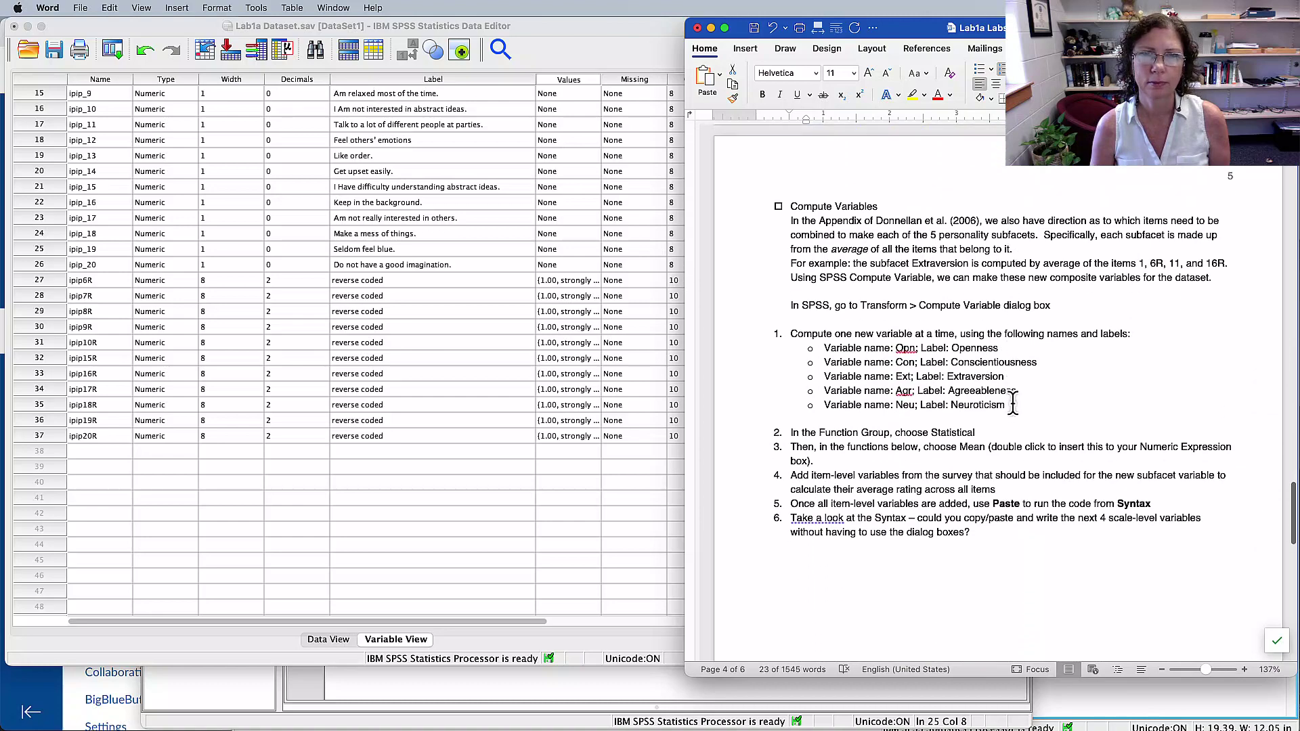
scroll(1012, 400, up, 1)
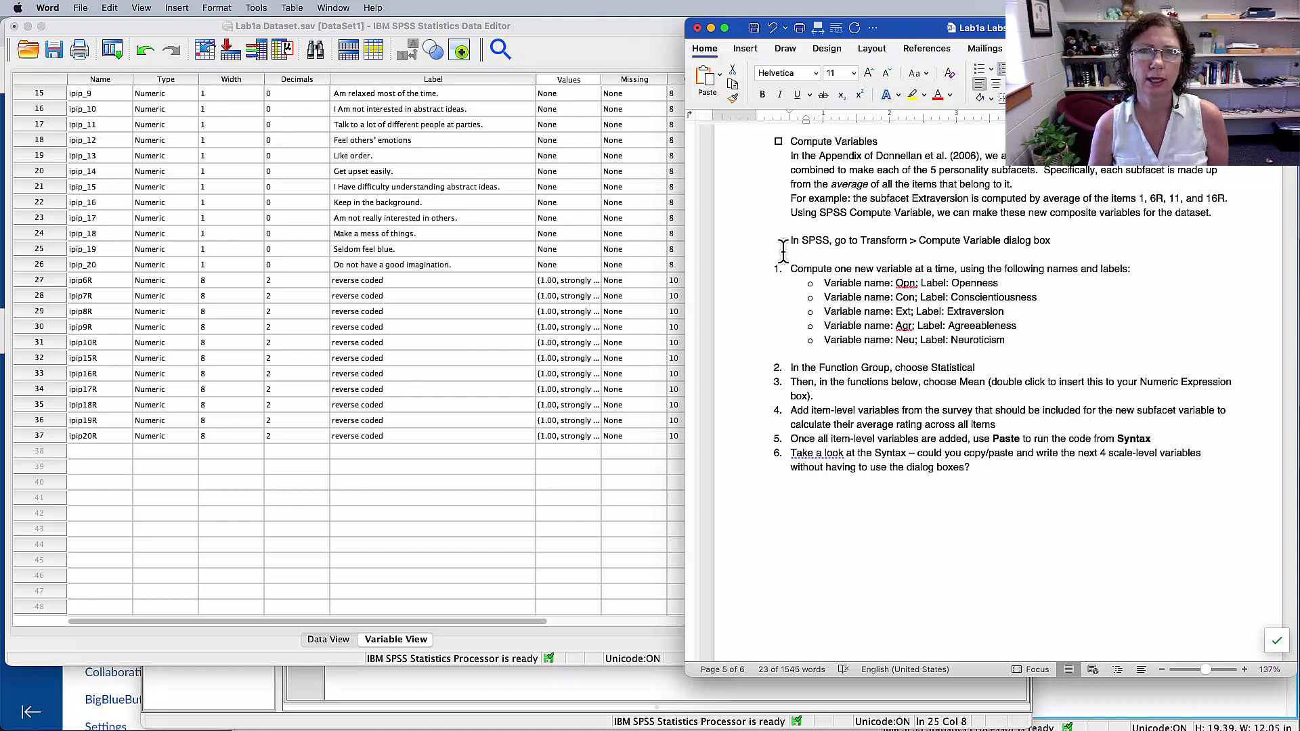
- Review the listed names and labels for the new subfacet variables: Opn, Con, Ext, Agr and Neu
right_click(891, 288)
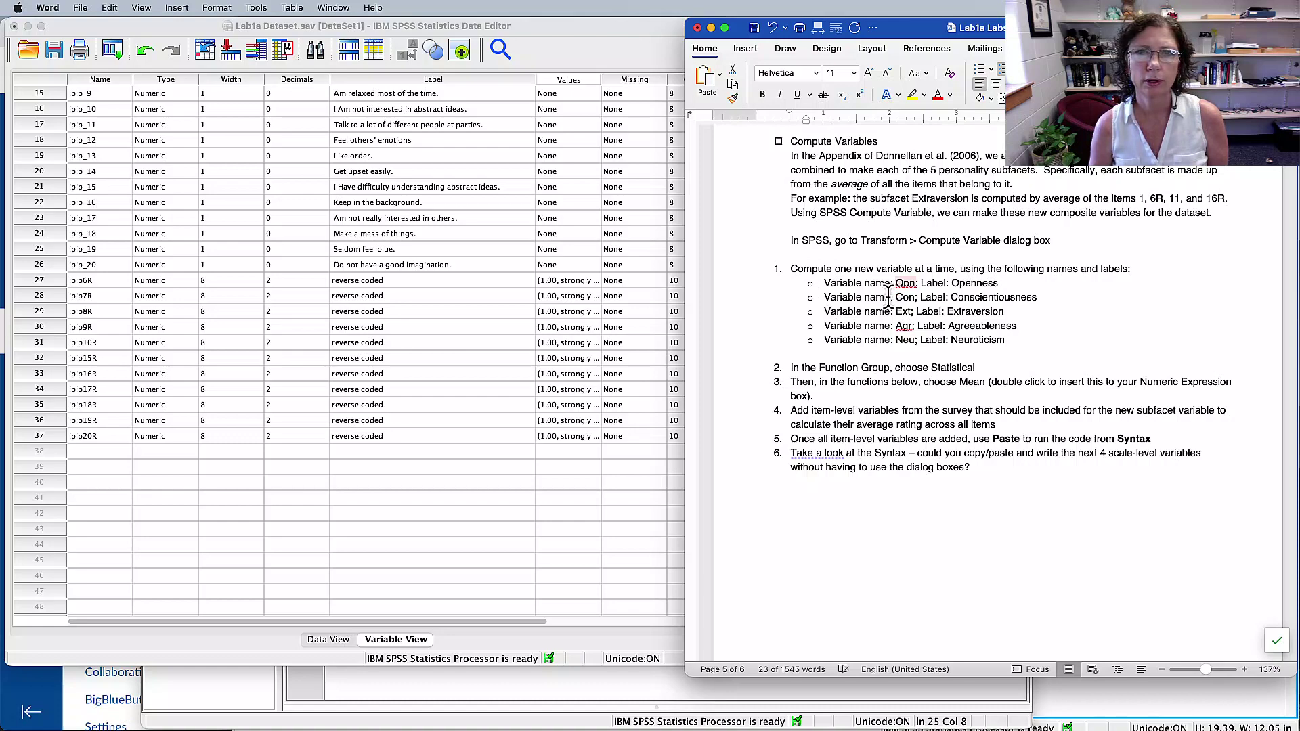
key(Escape)
double_click(906, 297)
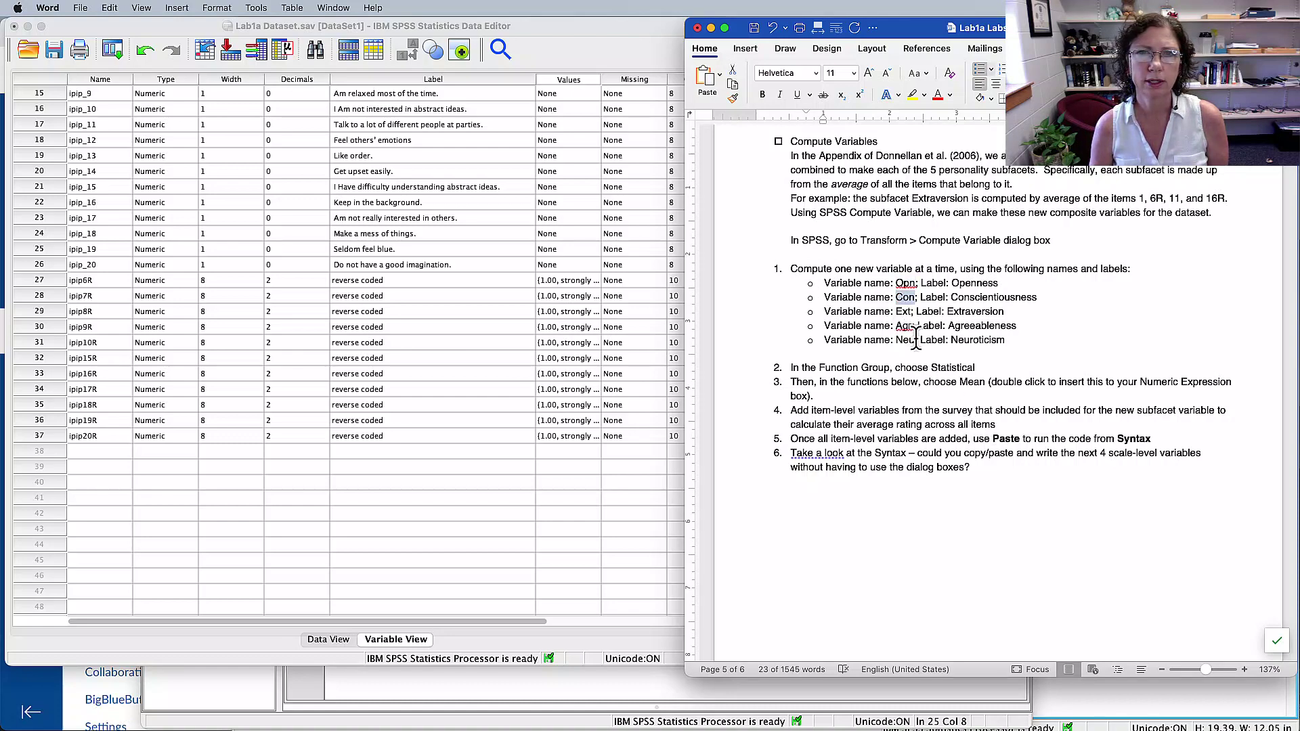
double_click(903, 326)
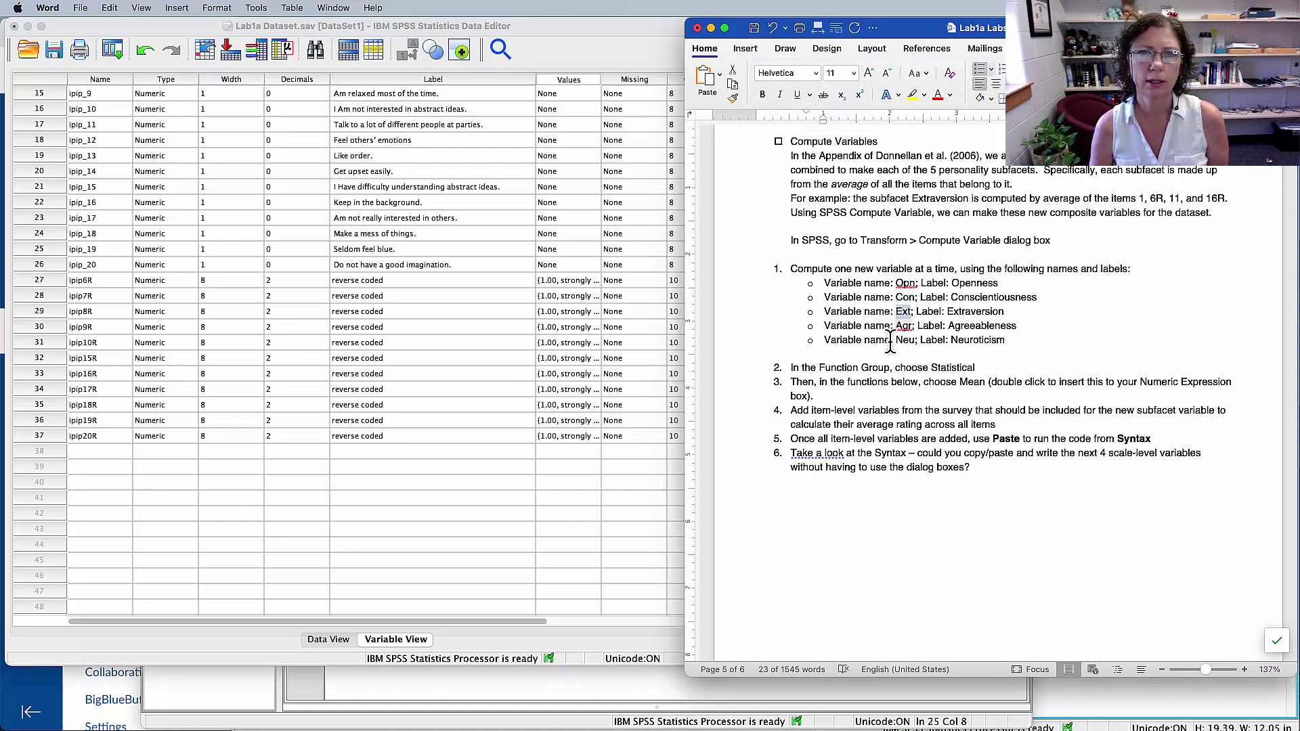
double_click(905, 339)
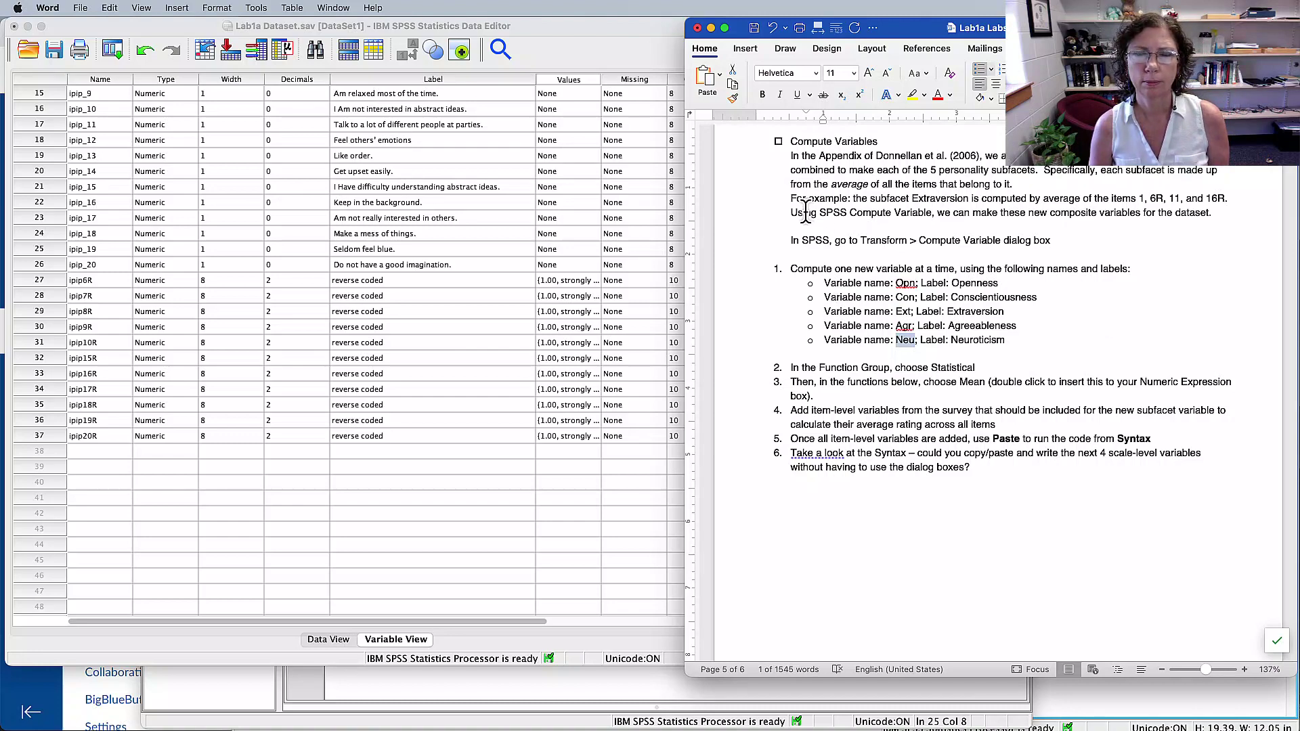
- Review the Extraversion averaging example, and switch to the Donnellan et al (2006) Mini-IPIP scoring PDF in Acrobat to check the subfacet items
drag(809, 200, 1012, 222)
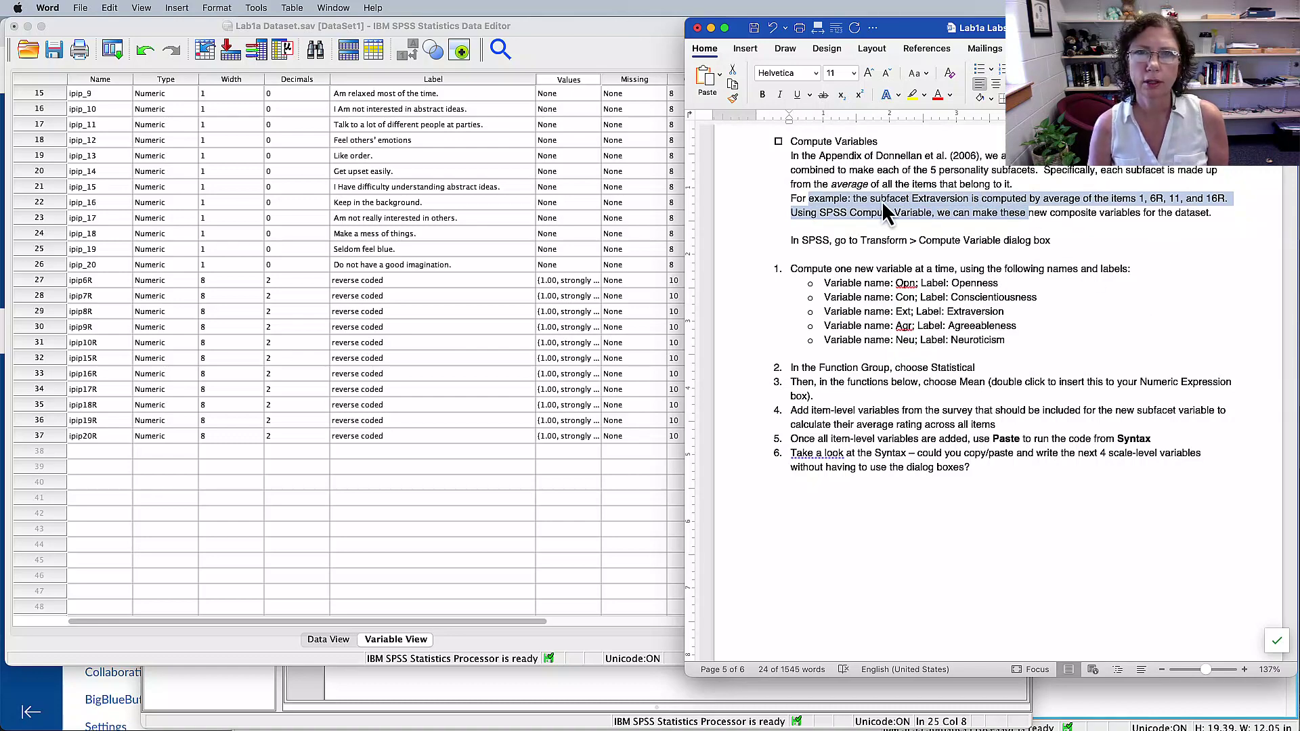
key(super+Tab)
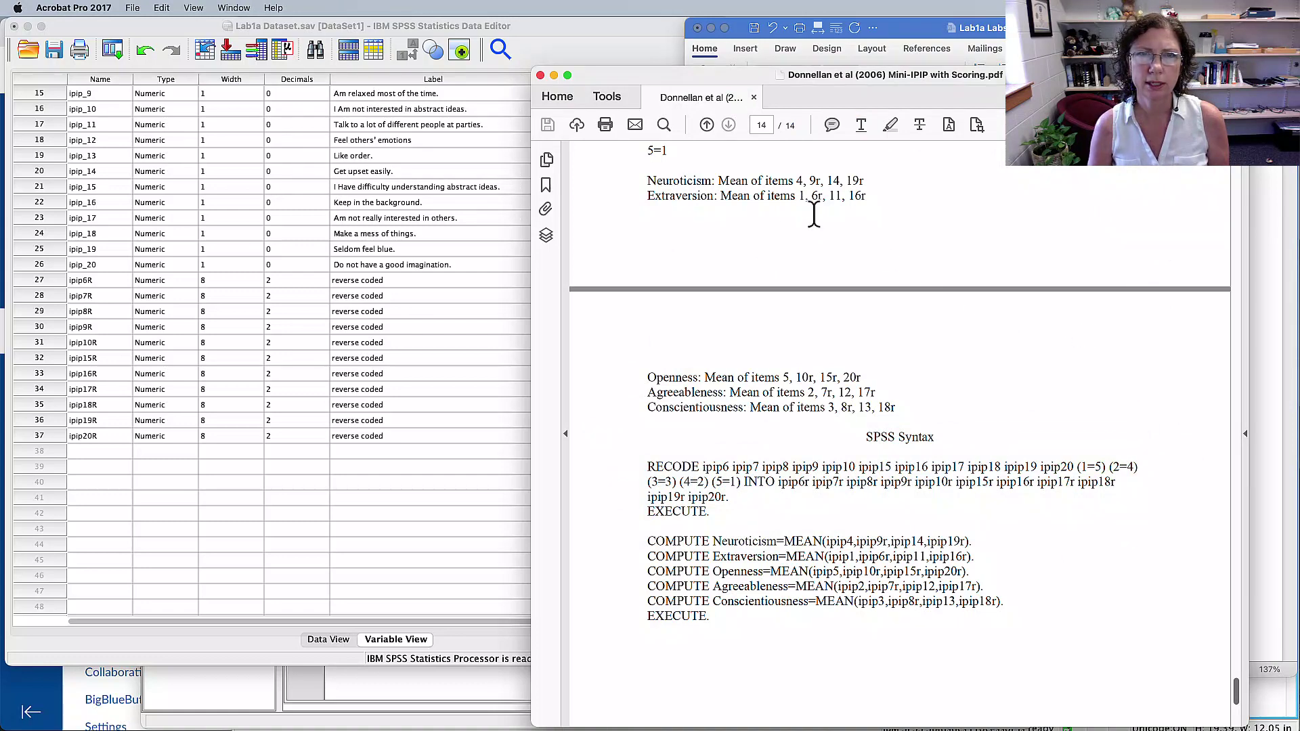
- Mark the Extraversion scoring line in the PDF, switch to SPSS and start a cleared Compute Variable definition with target variable Ext
drag(642, 195, 878, 202)
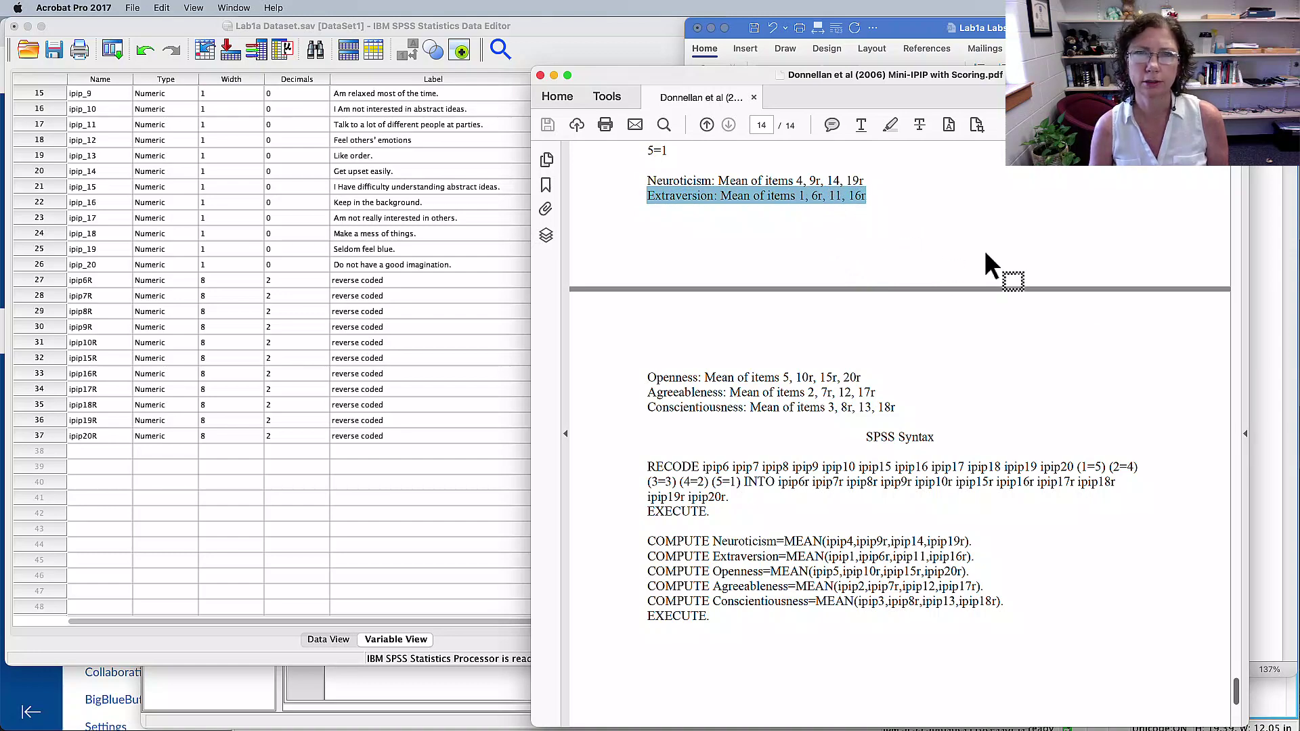
key(super+Tab)
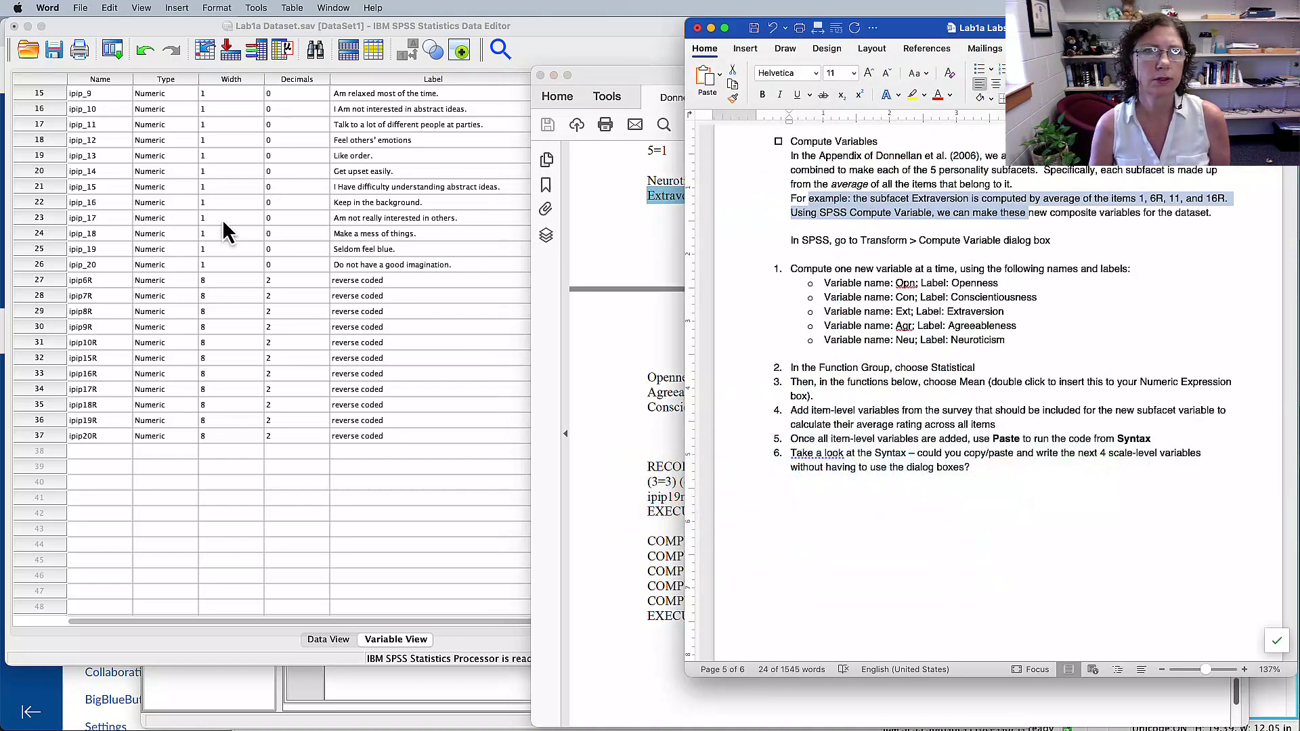
click(345, 39)
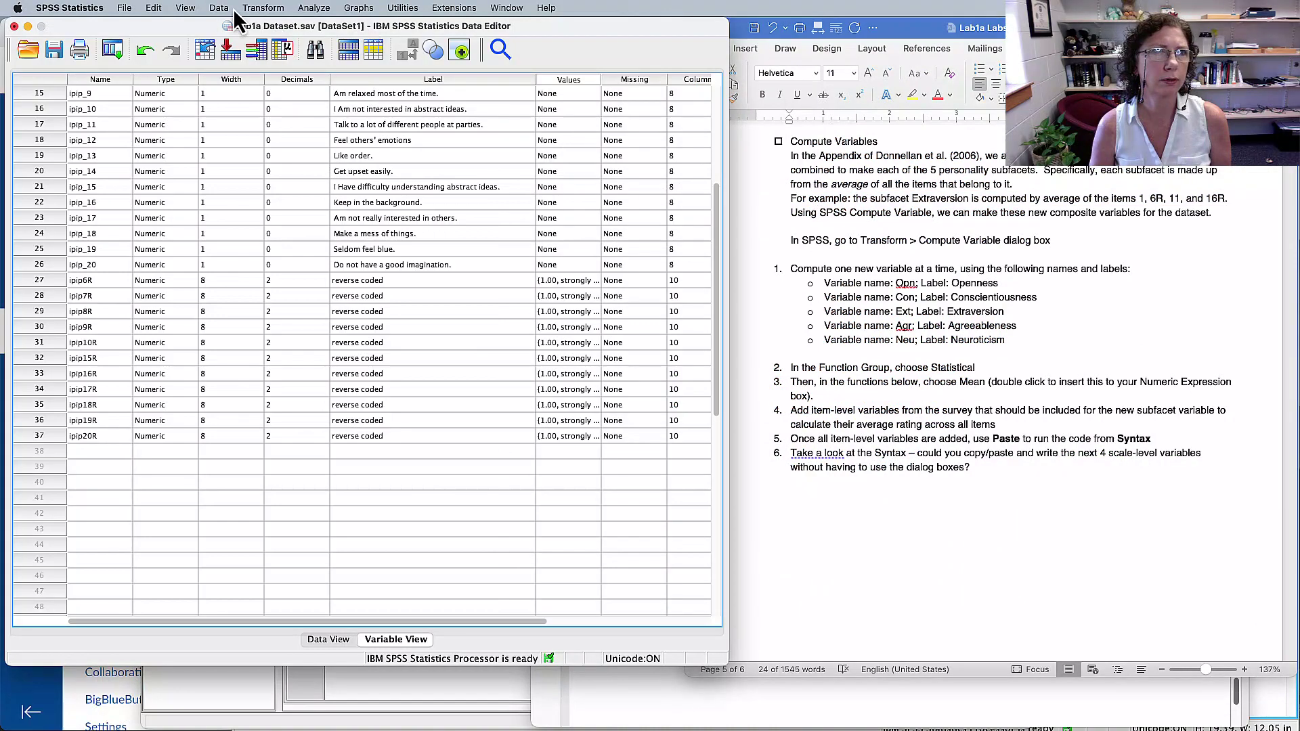
click(264, 9)
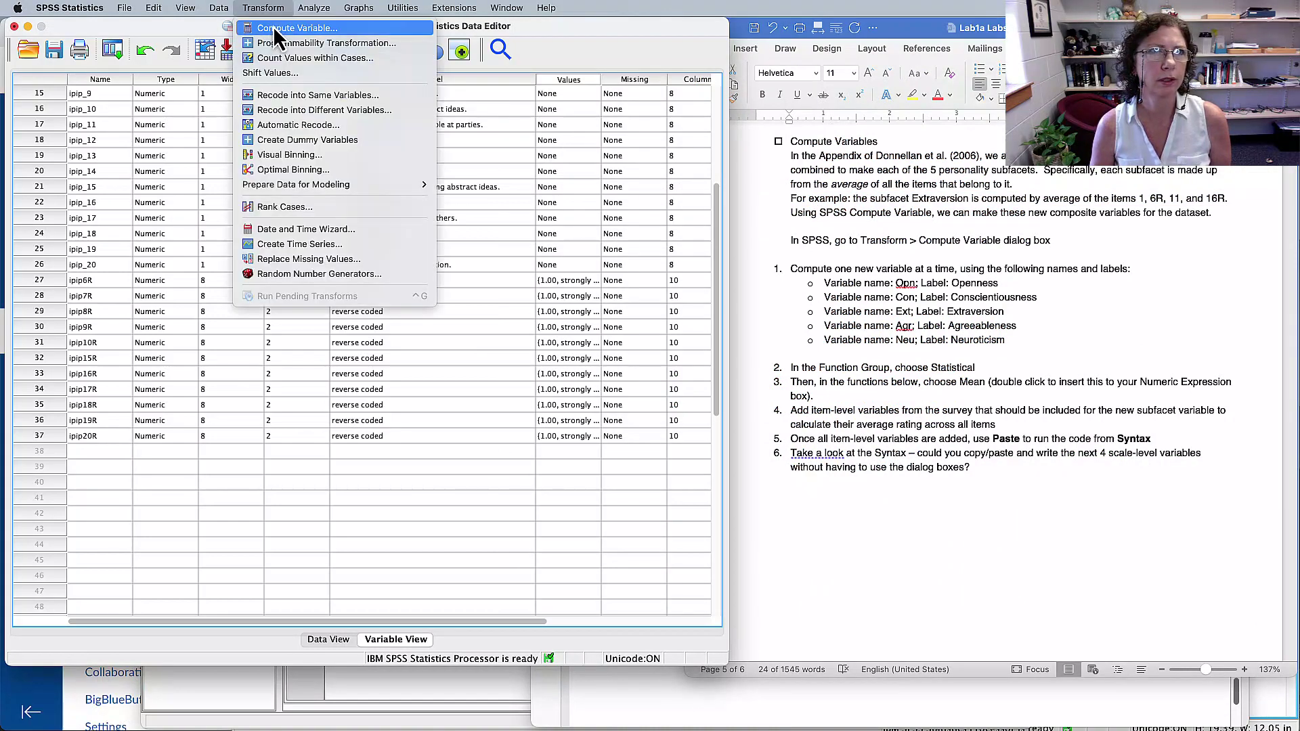
click(272, 32)
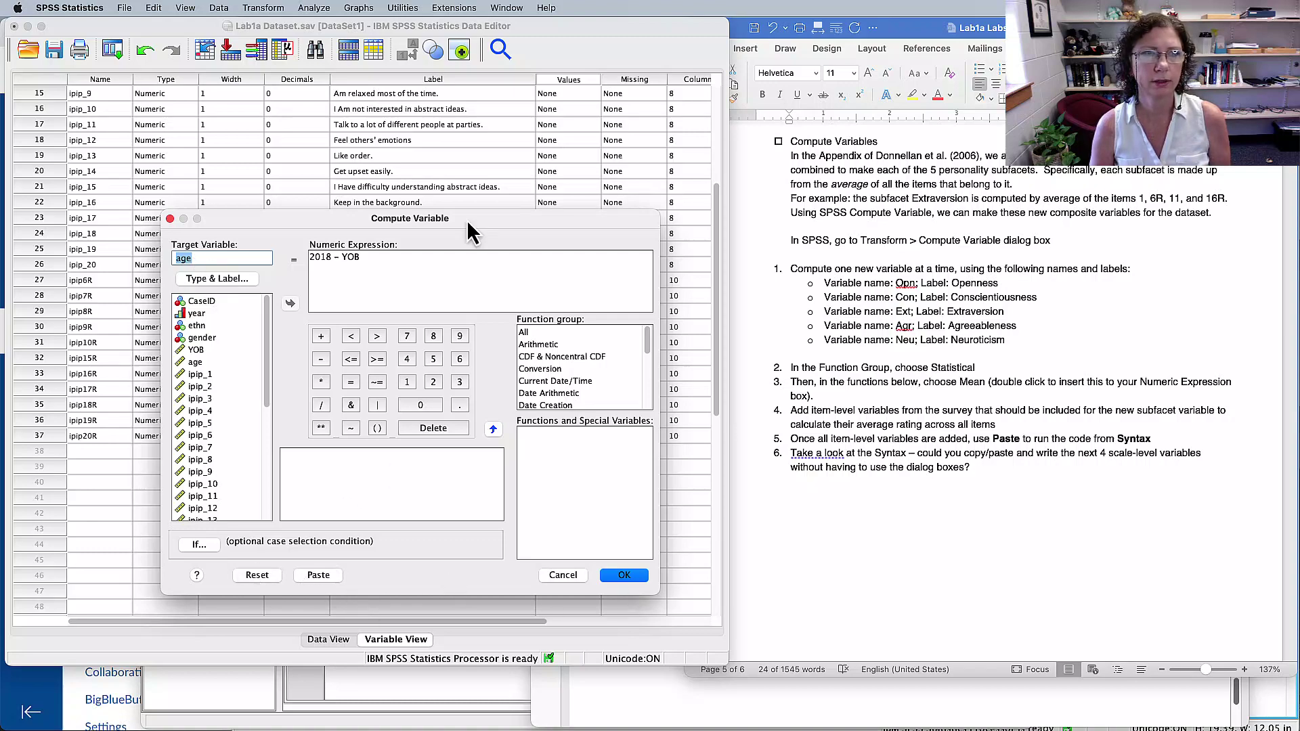
click(257, 574)
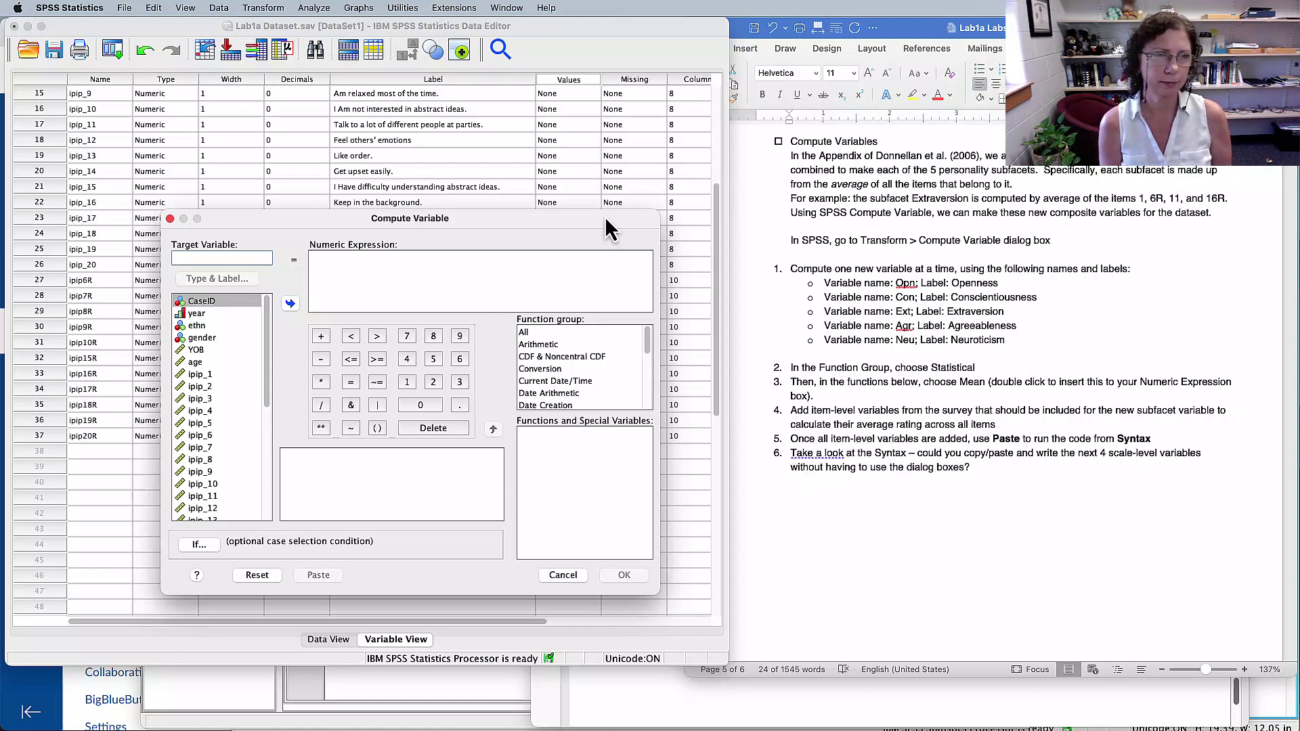
text(Ext)
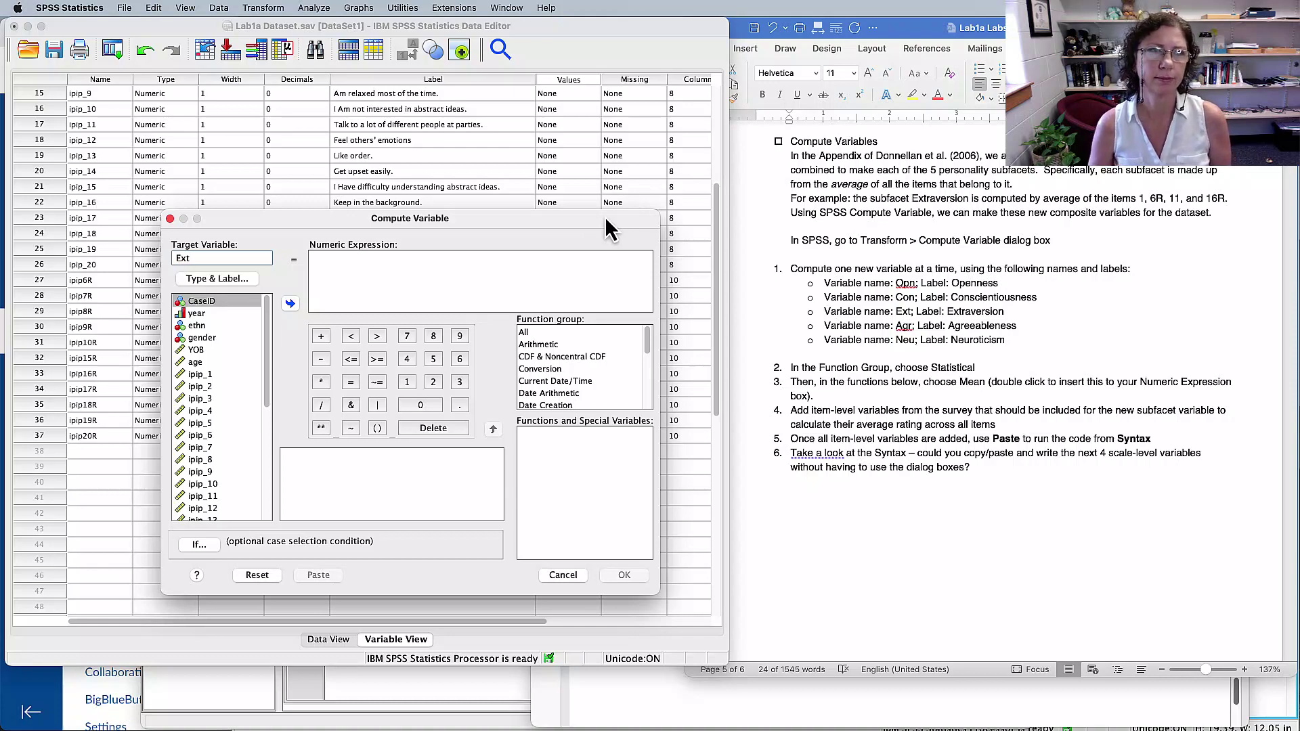
- Give the target variable Ext the label Extraversion, copied from the Word instructions, keeping the numeric type
click(222, 280)
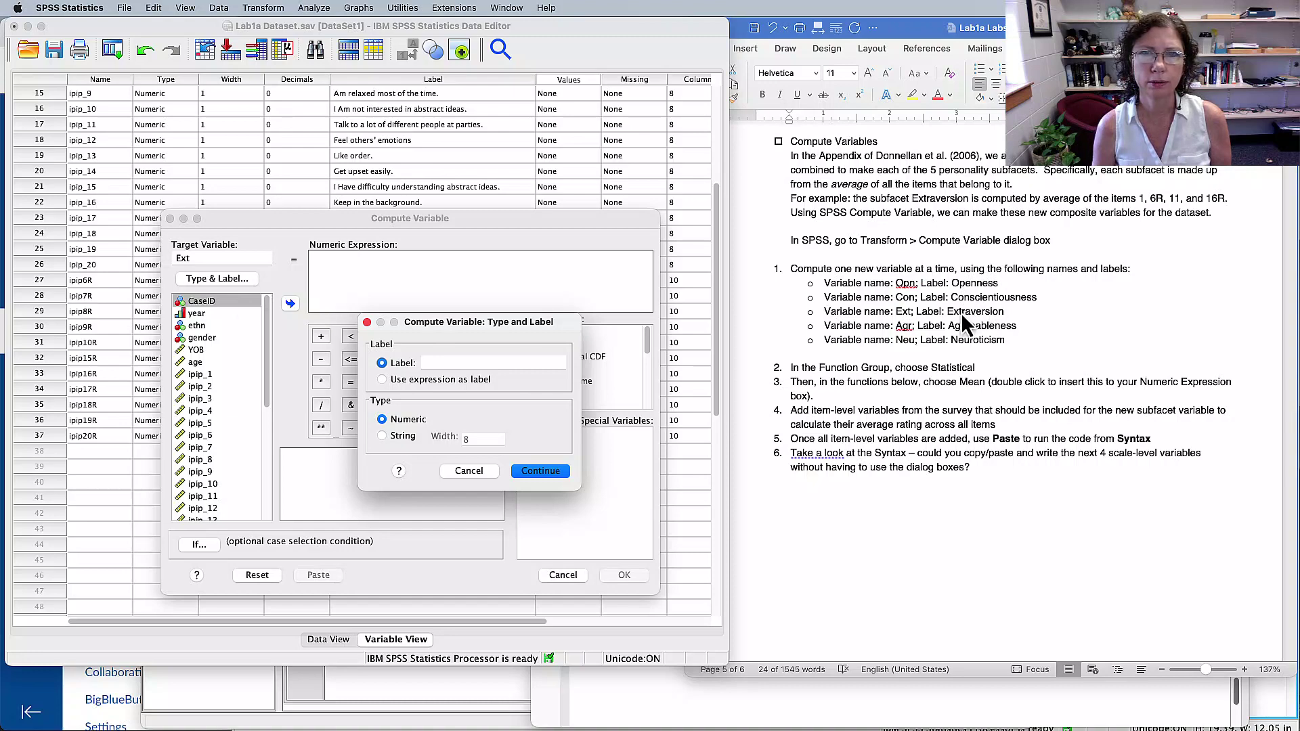
click(956, 322)
double_click(951, 313)
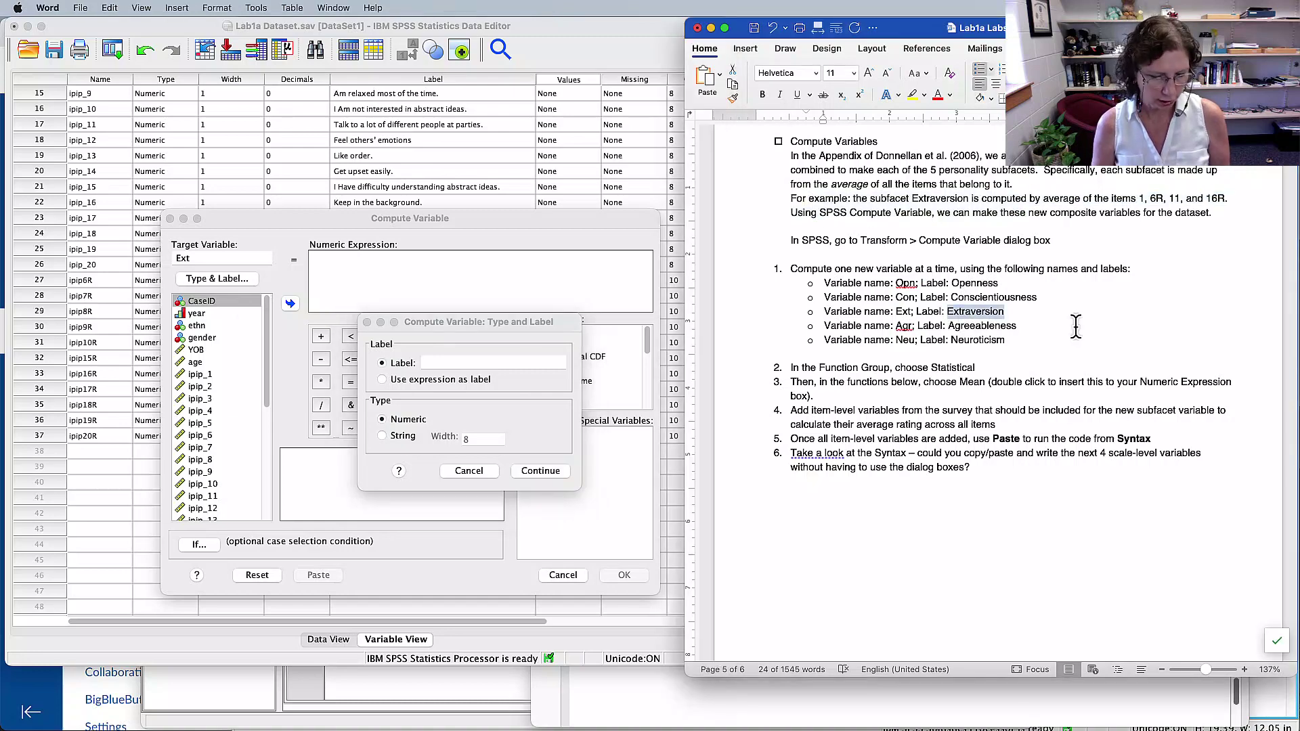
click(451, 364)
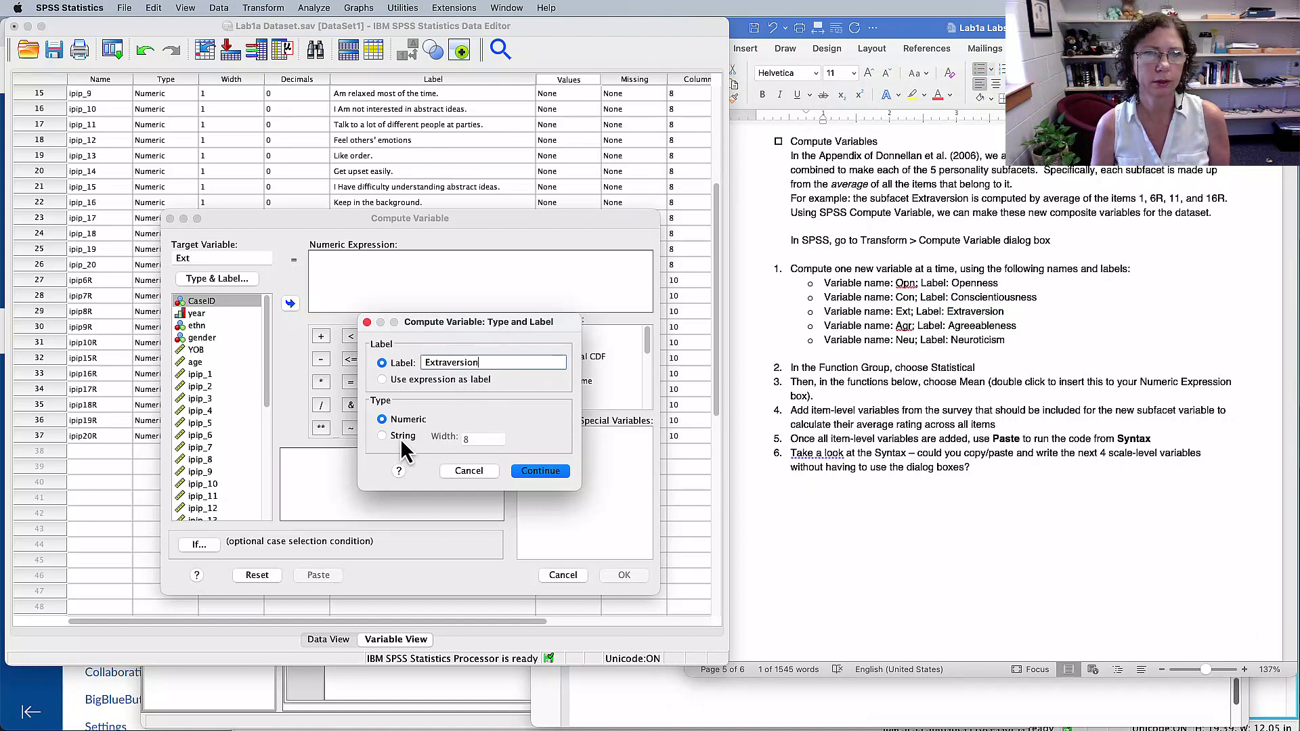
click(541, 471)
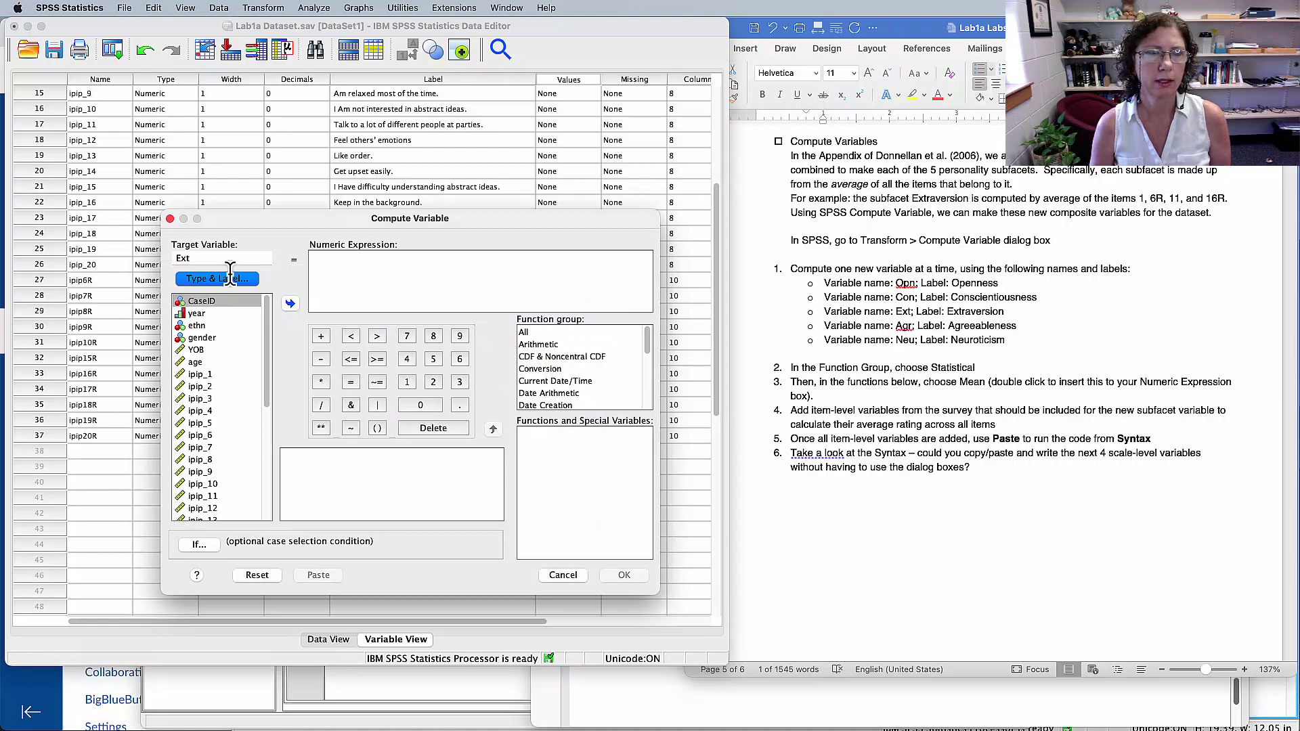
- Insert the Mean function from the Statistical function group into the numeric expression
click(347, 276)
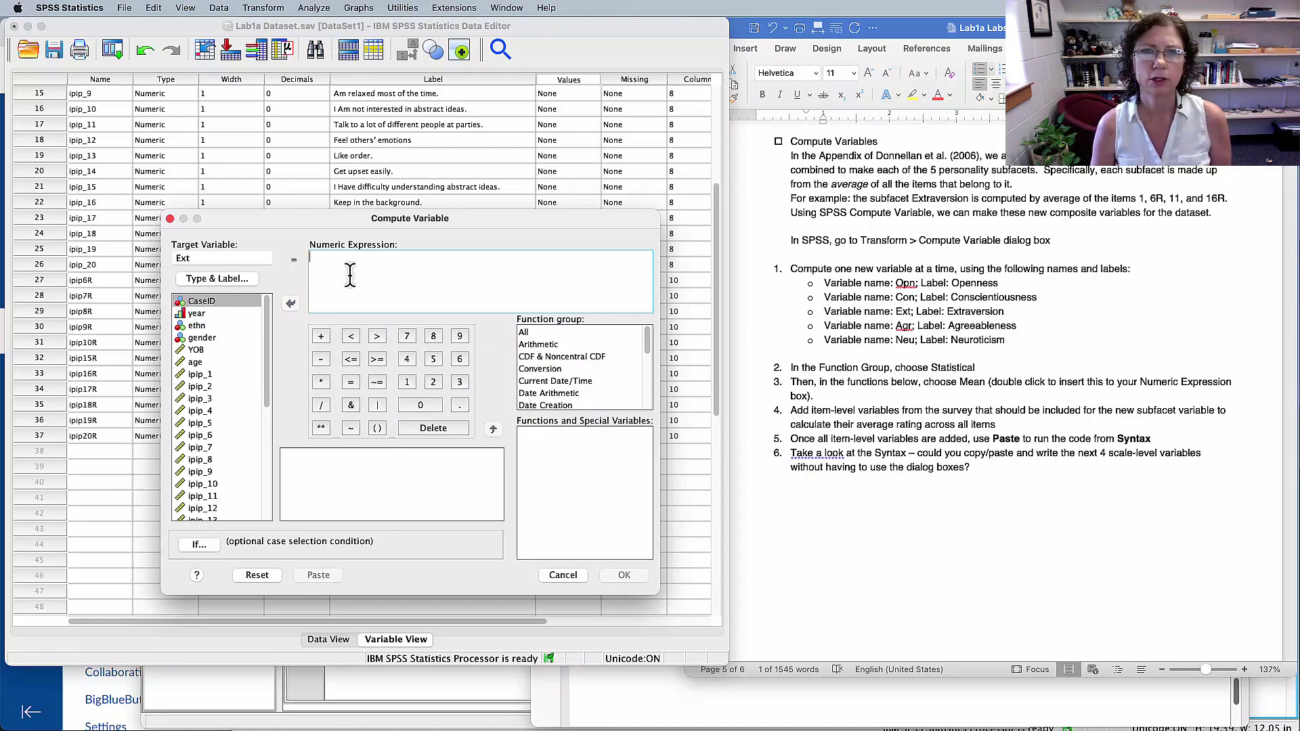
scroll(558, 366, down, 5)
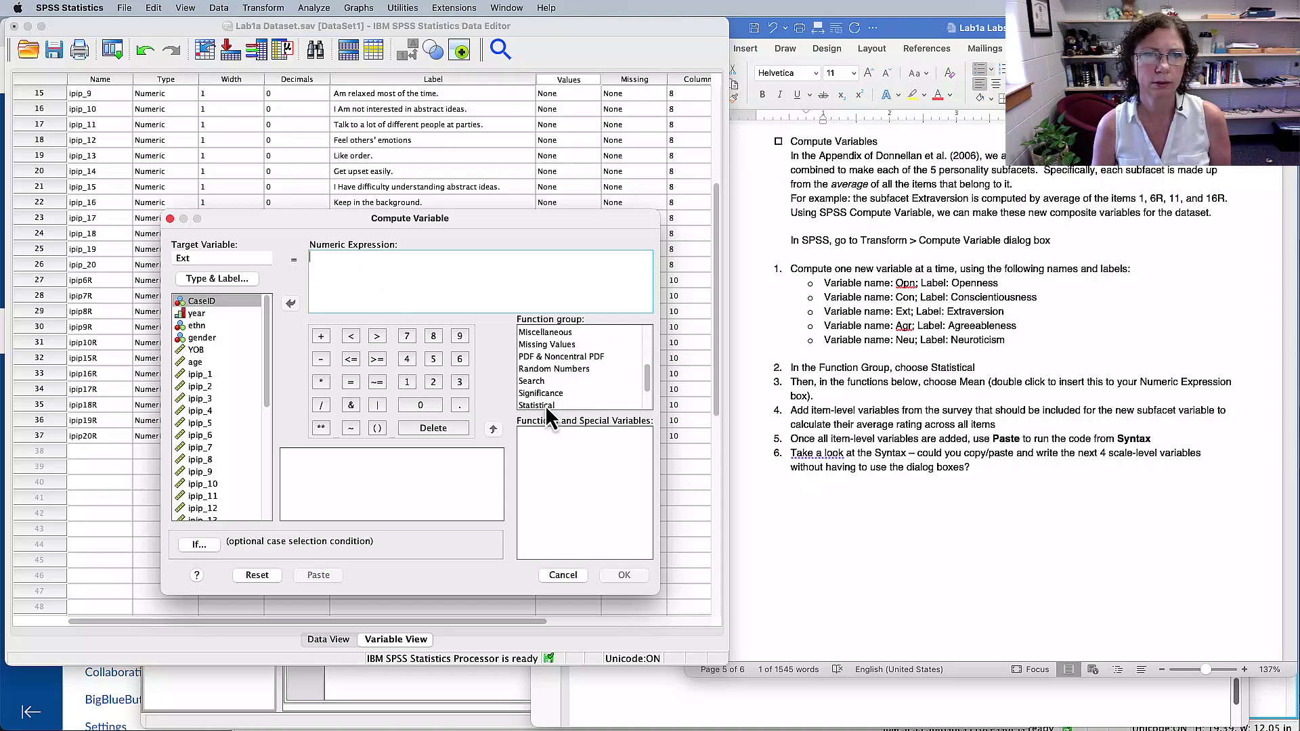
click(546, 405)
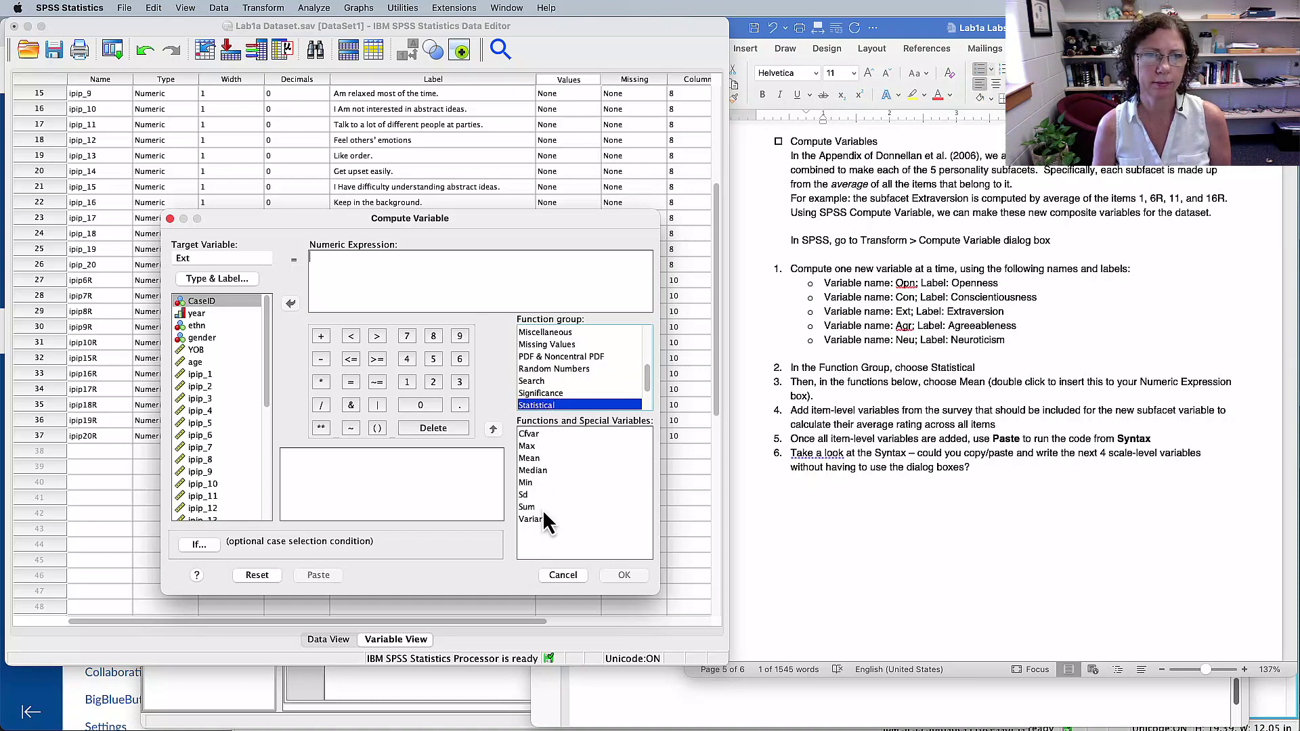
click(530, 461)
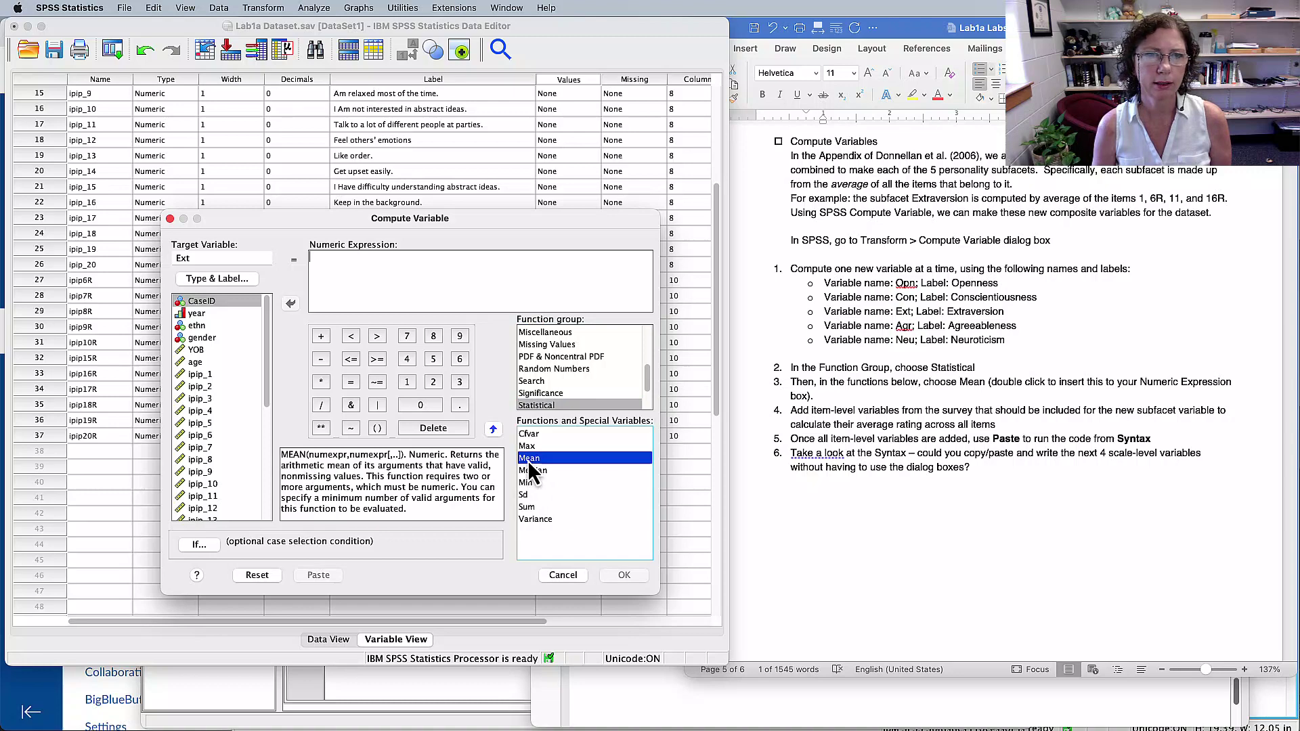
double_click(528, 460)
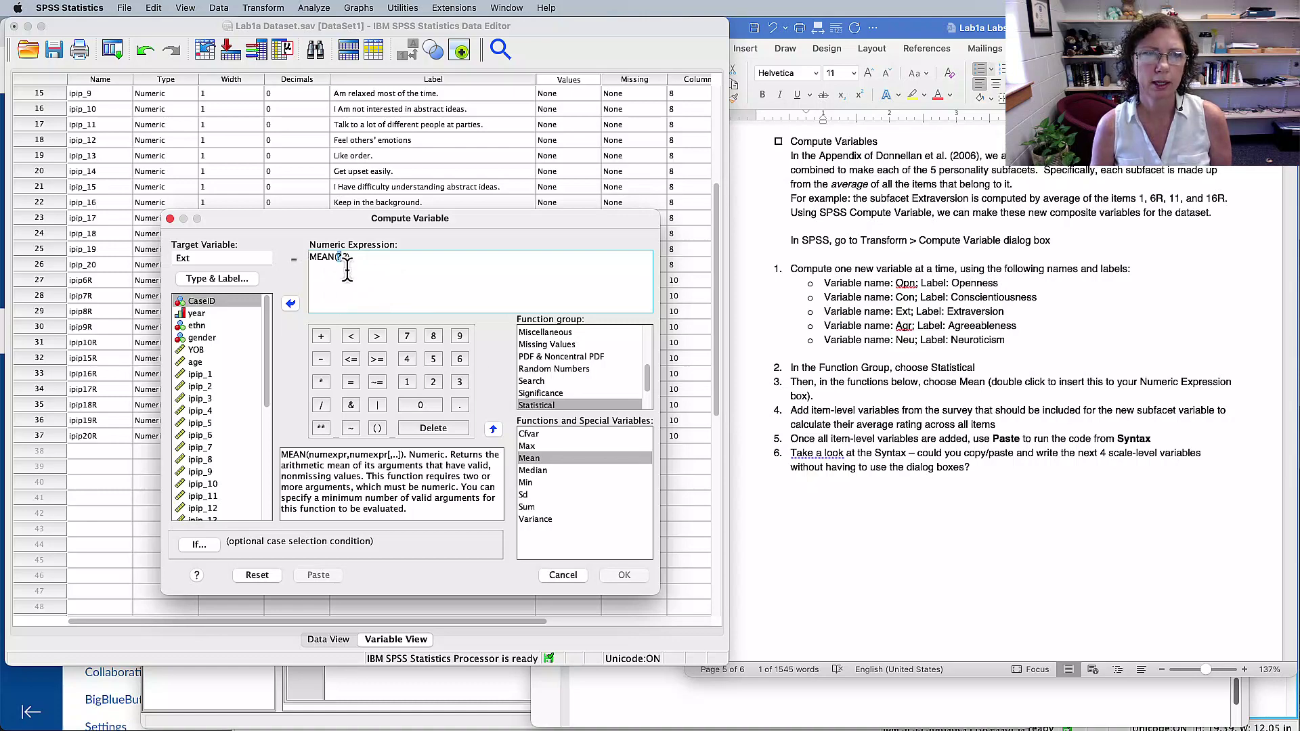
- Fill the MEAN function with ipip_1 and ipip6R, removing the leftover placeholder and adding a comma for the next item
click(221, 400)
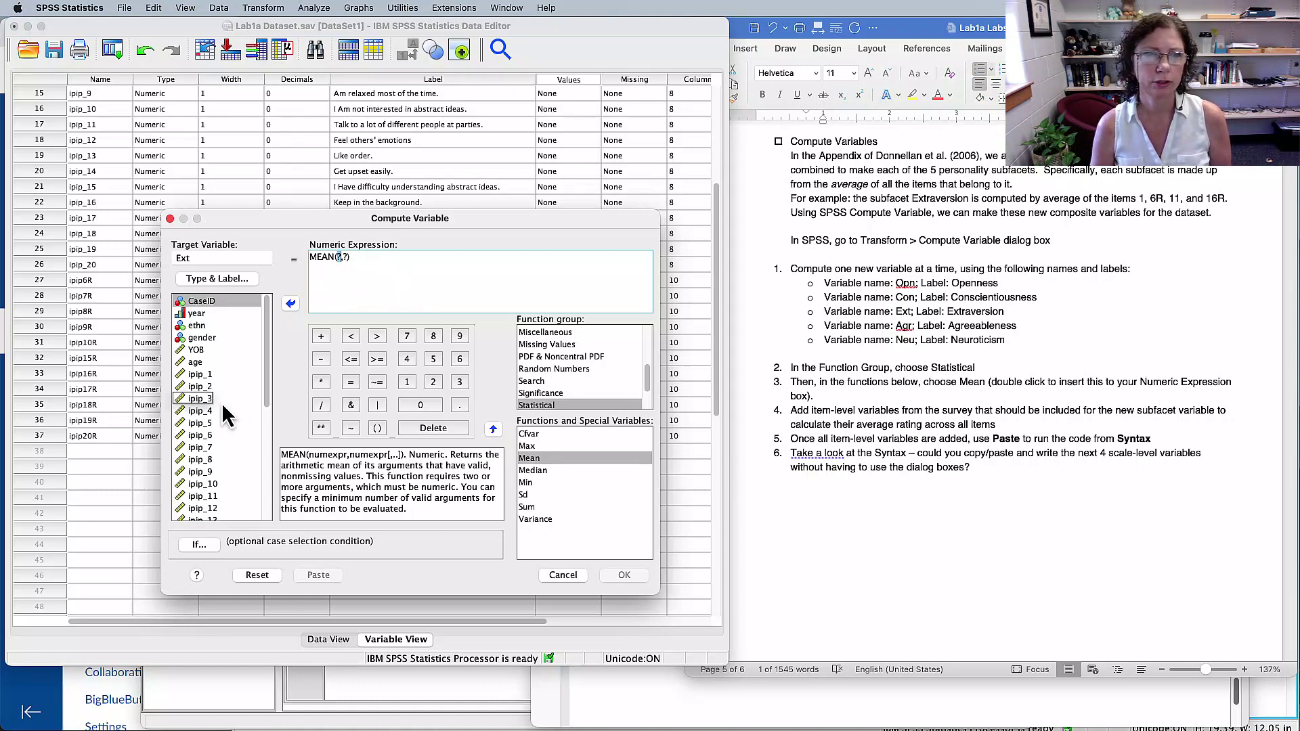
click(197, 376)
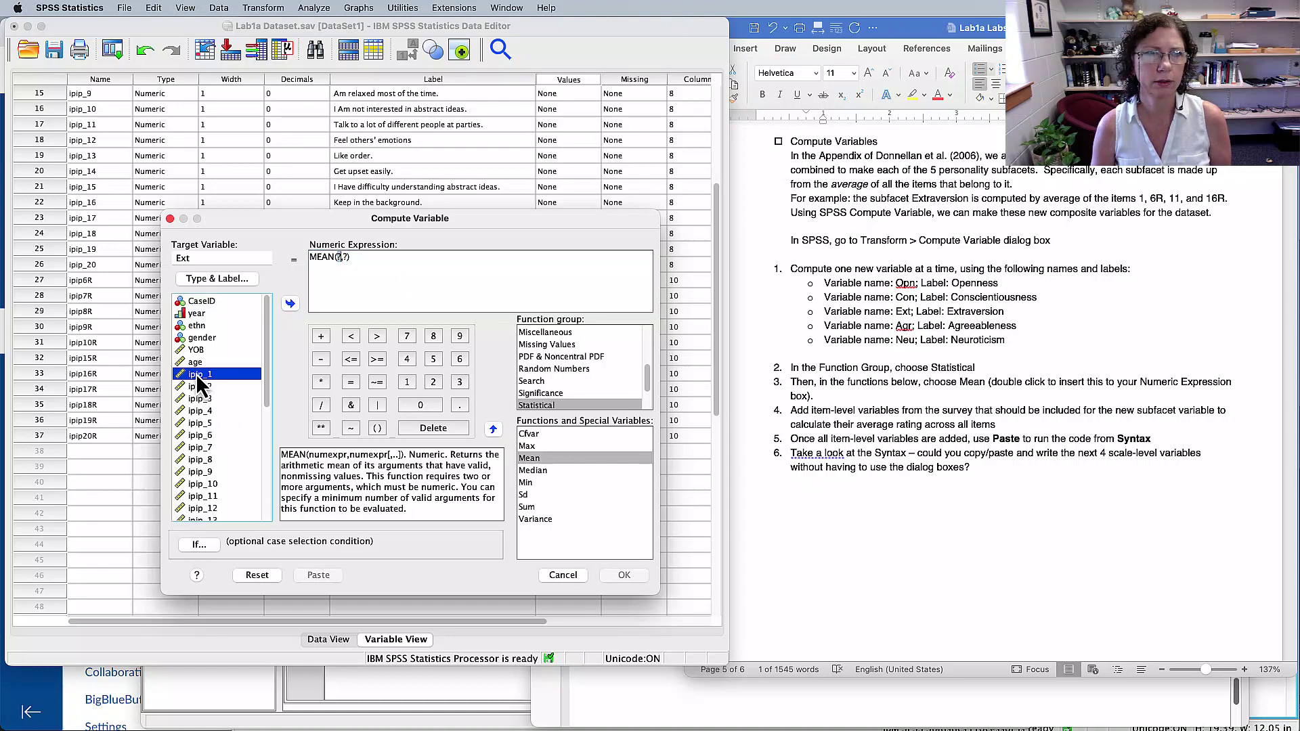
double_click(196, 374)
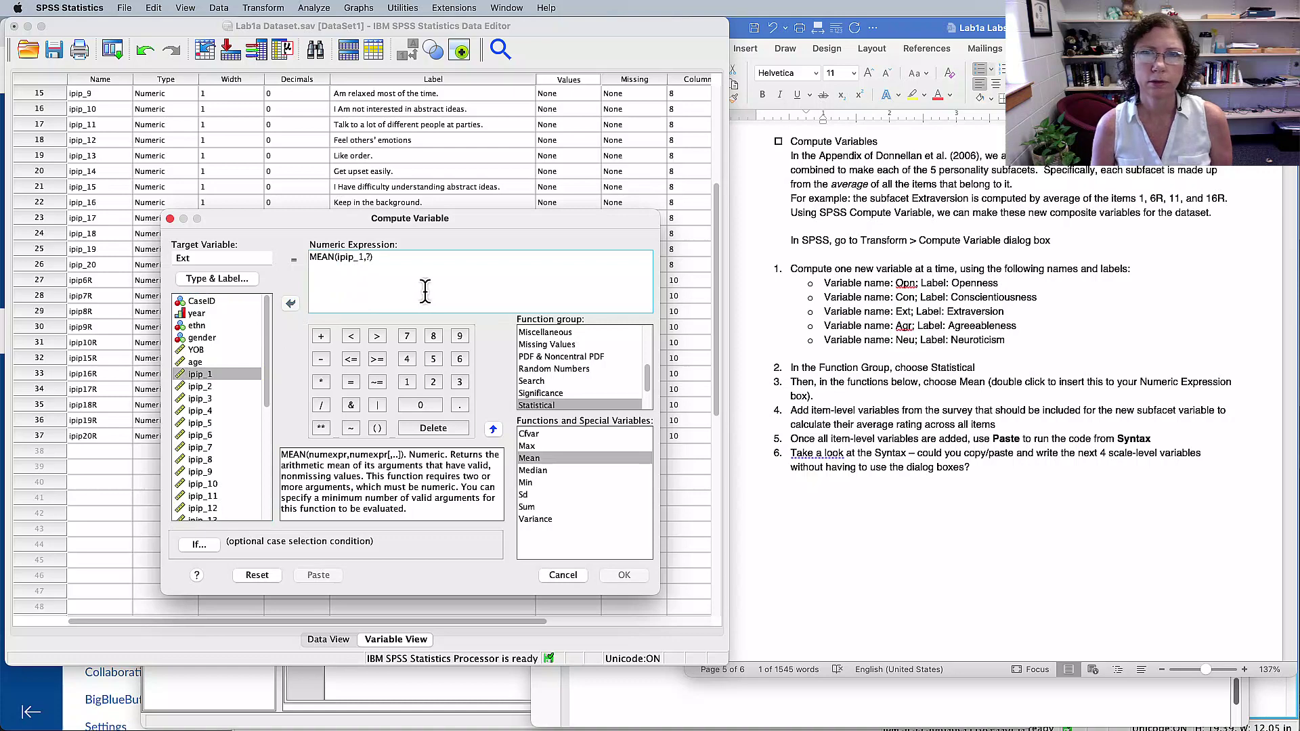
scroll(220, 421, down, 6)
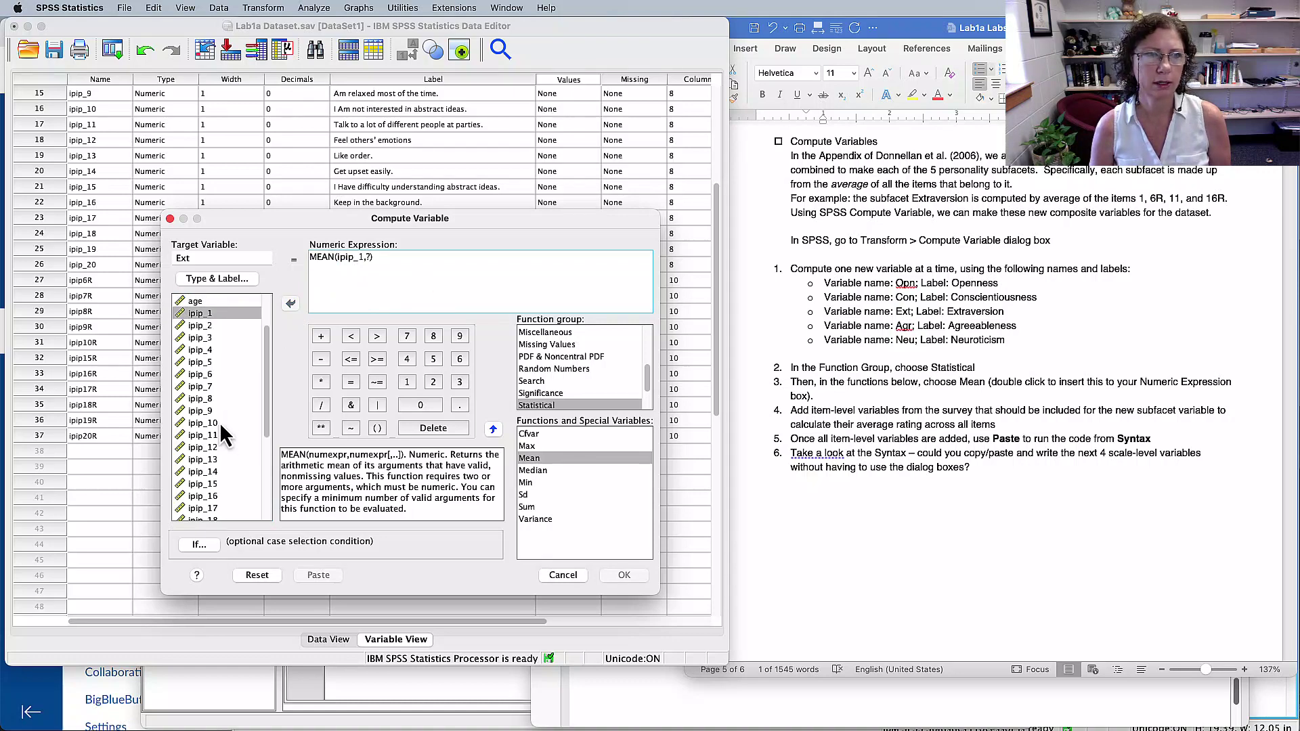
click(196, 393)
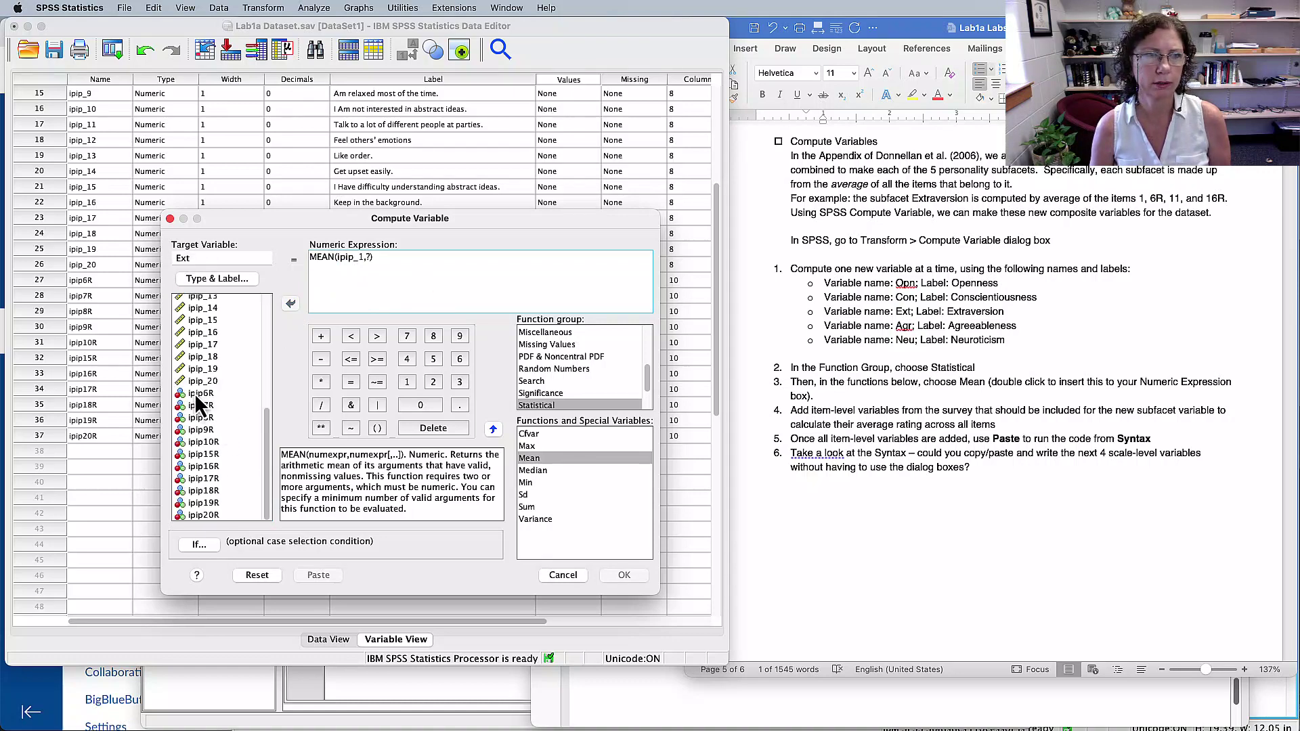
double_click(193, 395)
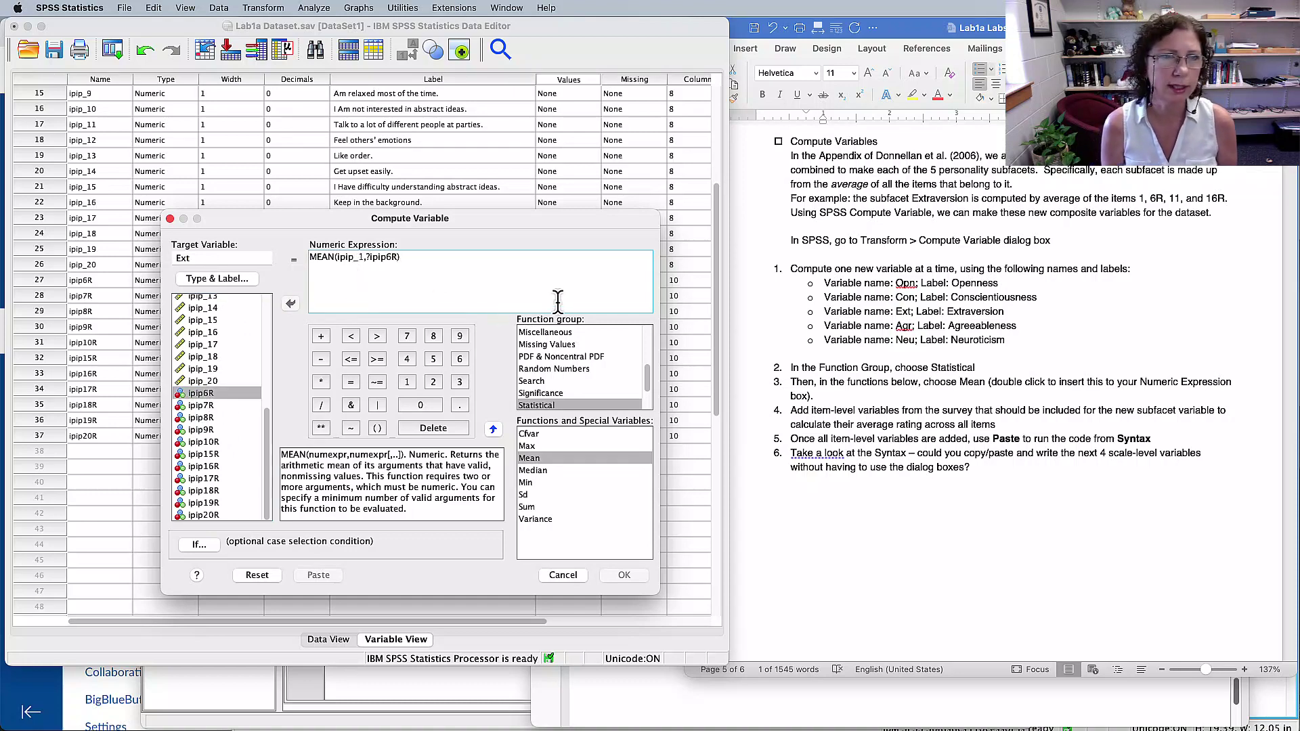
key(BackSpace)
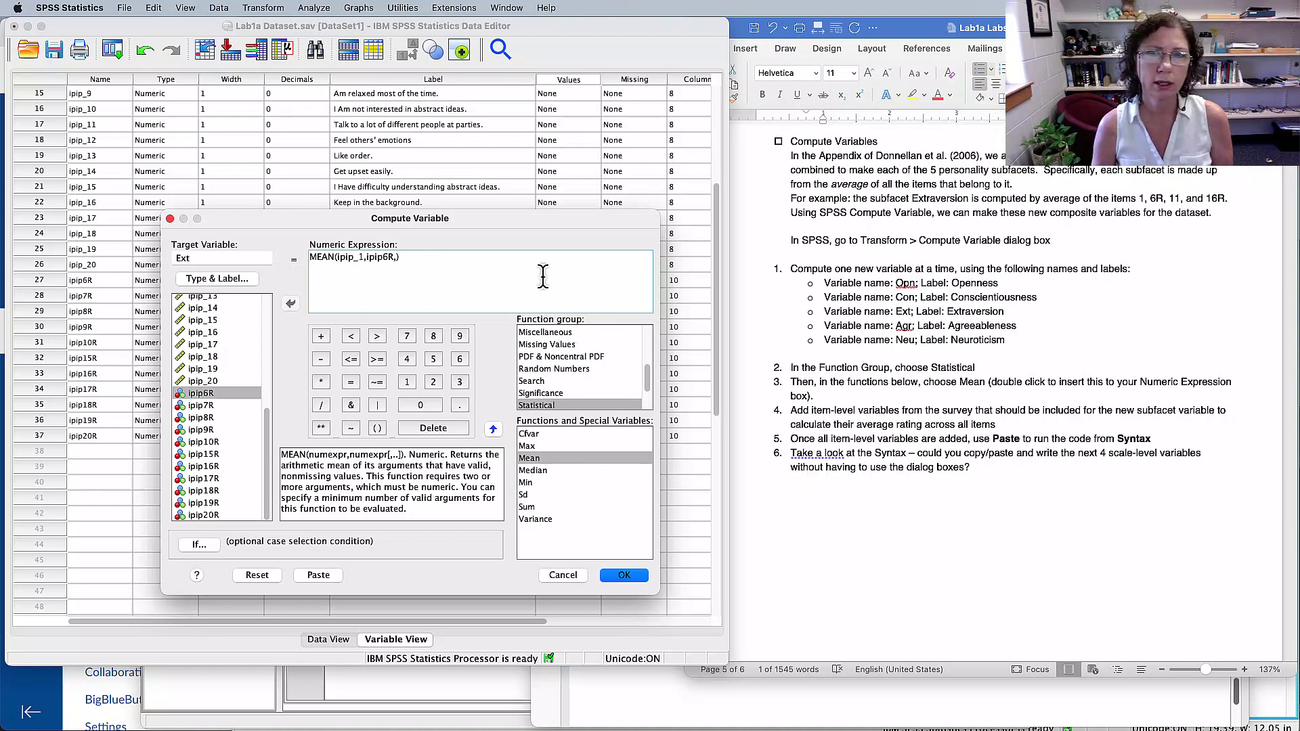
- Add ipip_11 and ipip16R, separated by a comma, to complete the MEAN expression for Ext
scroll(223, 365, up, 2)
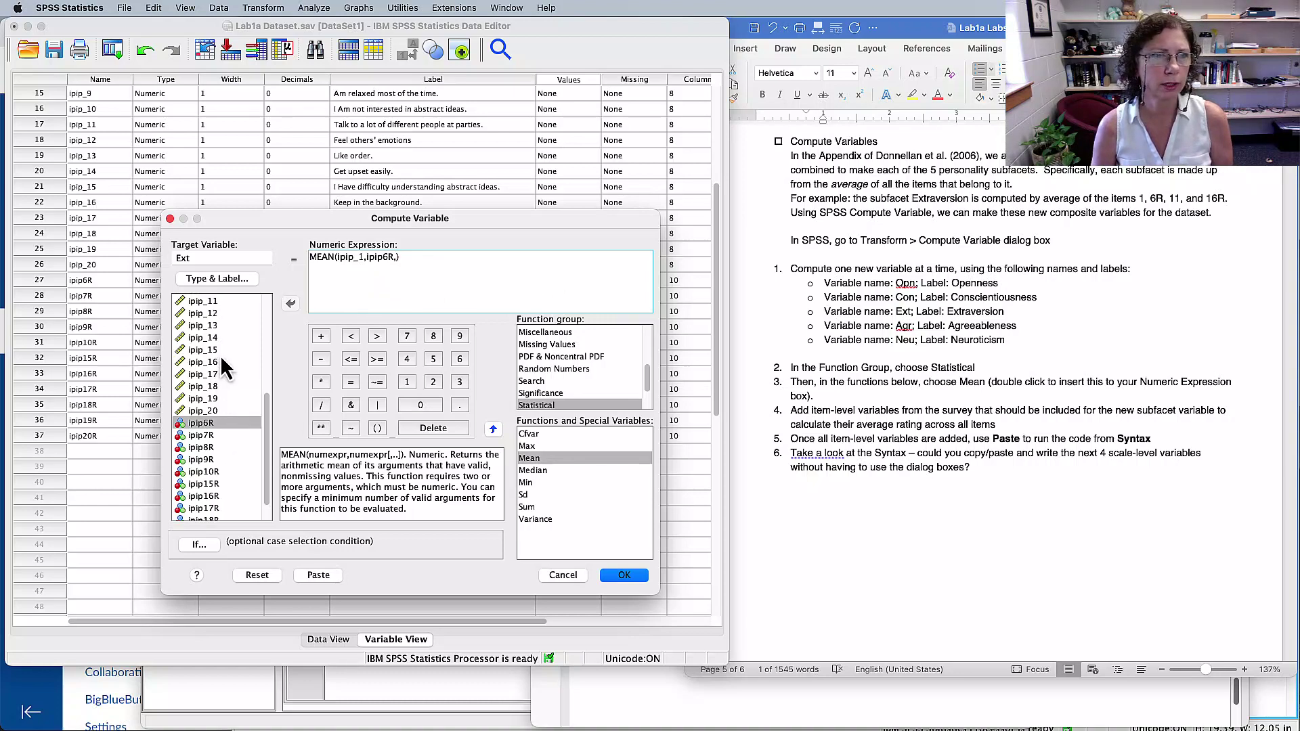
scroll(216, 365, up, 1)
double_click(197, 325)
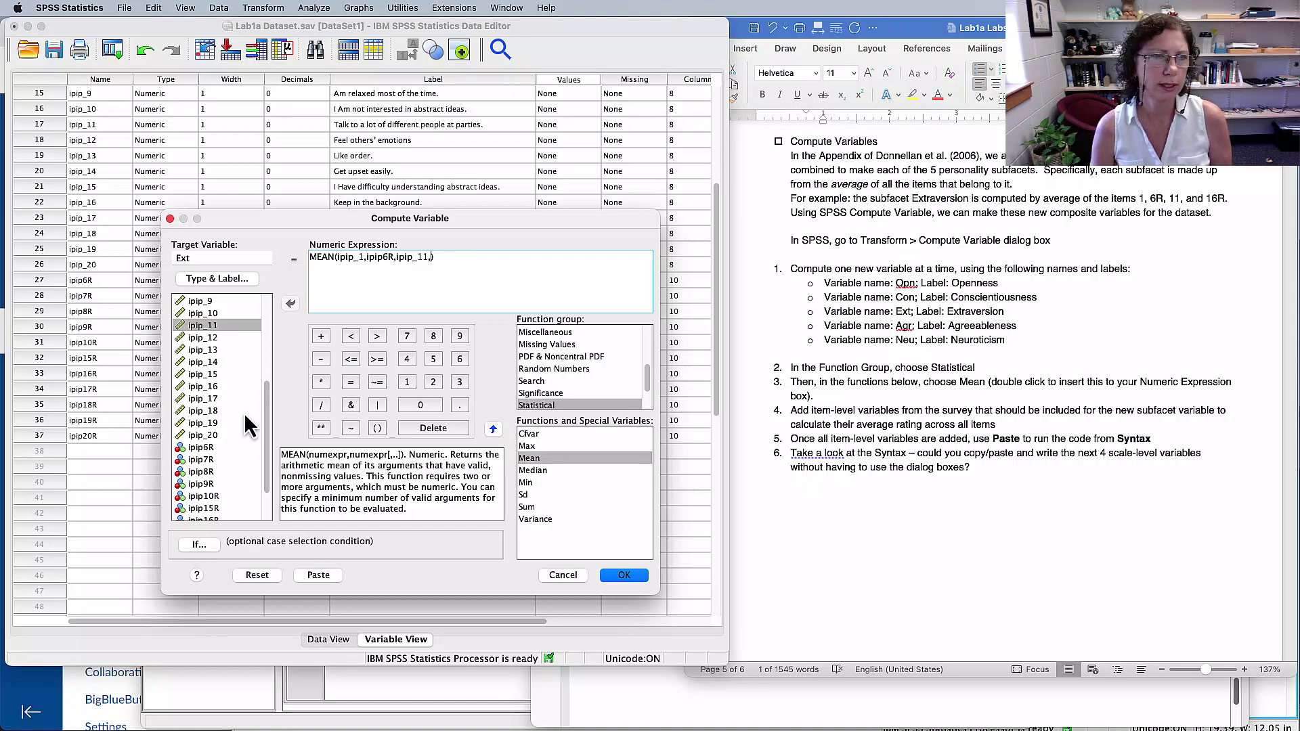
scroll(247, 425, down, 2)
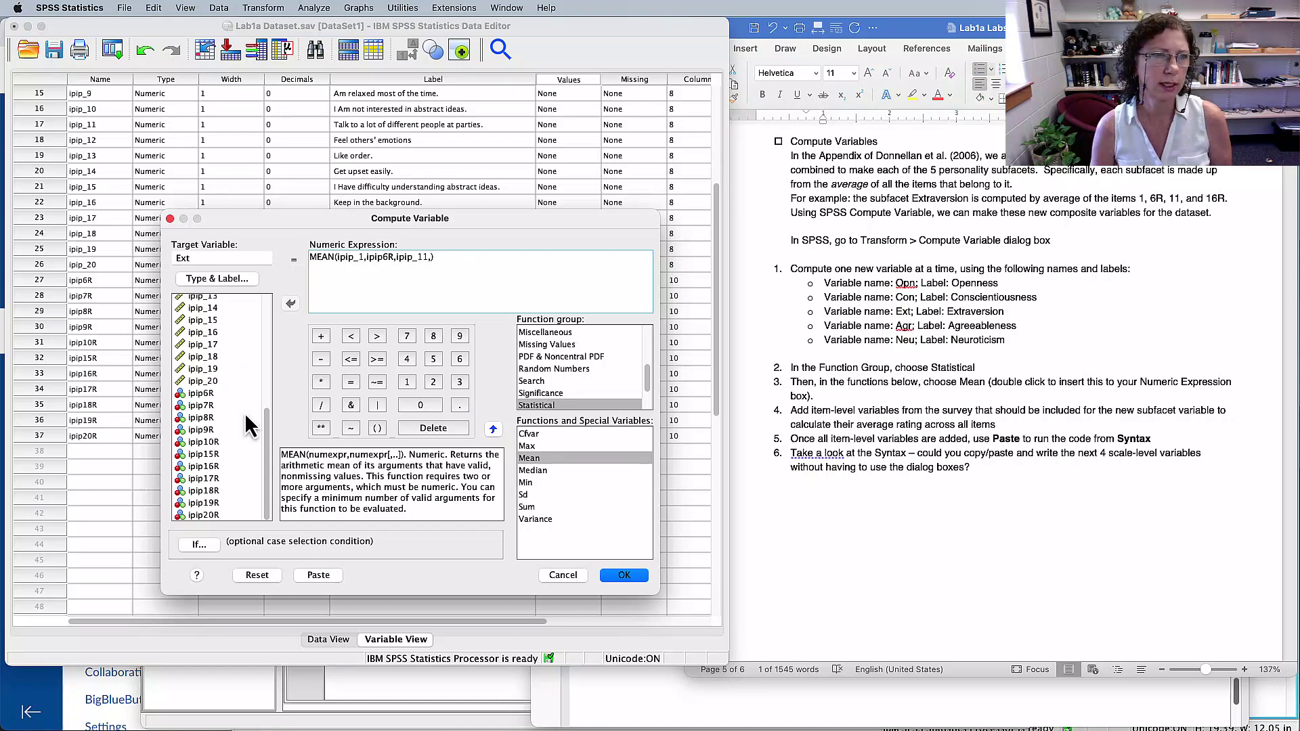
click(200, 467)
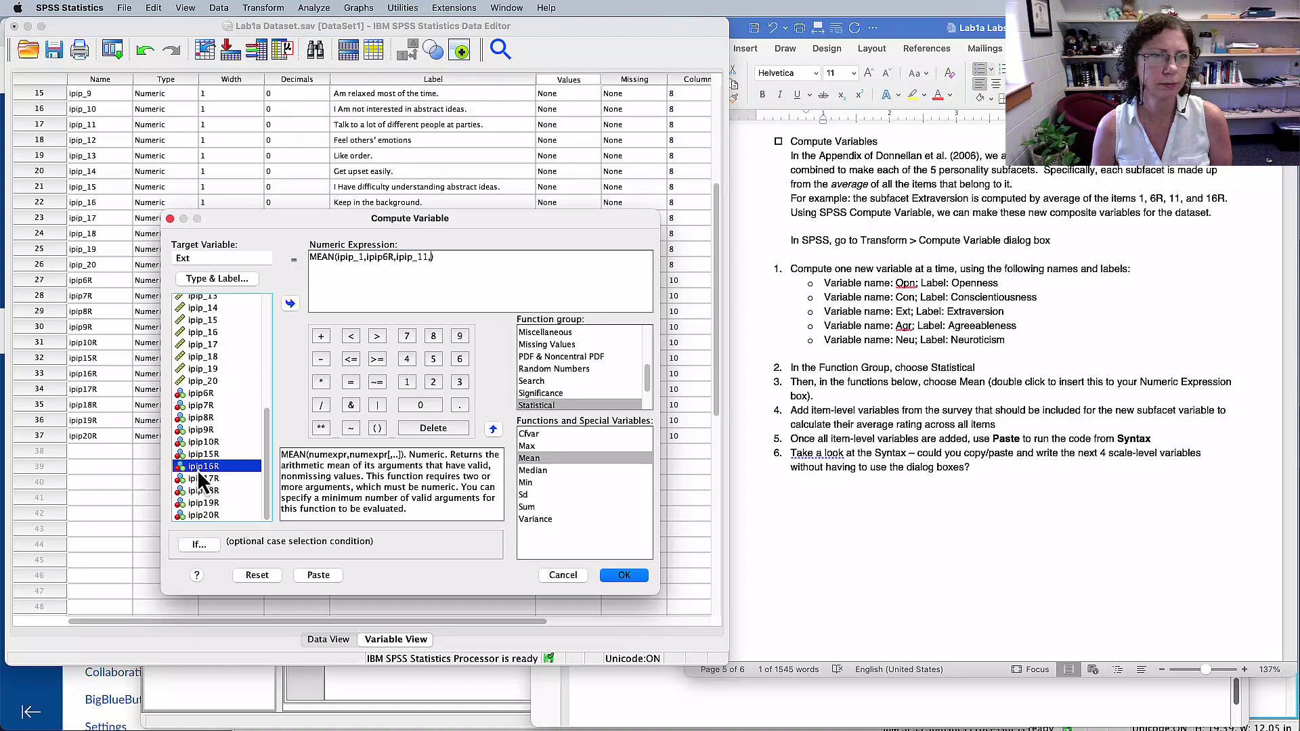
double_click(178, 468)
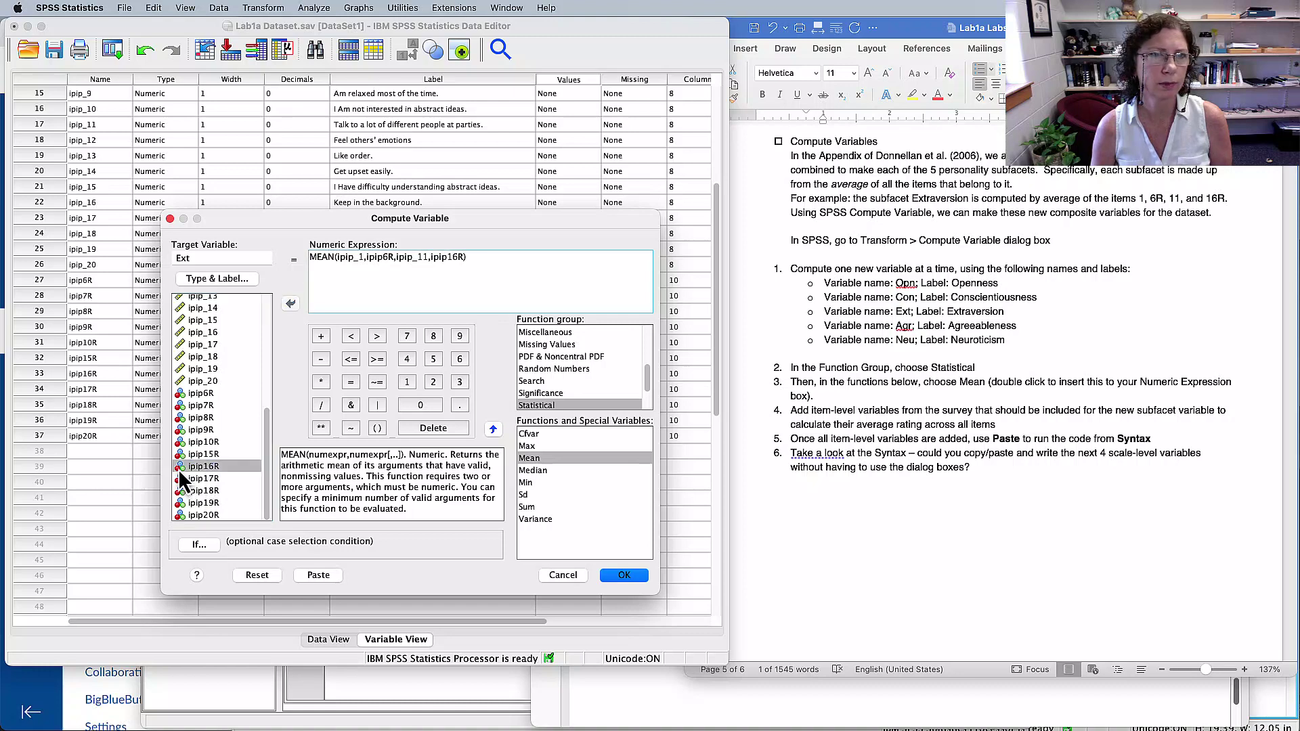
click(487, 273)
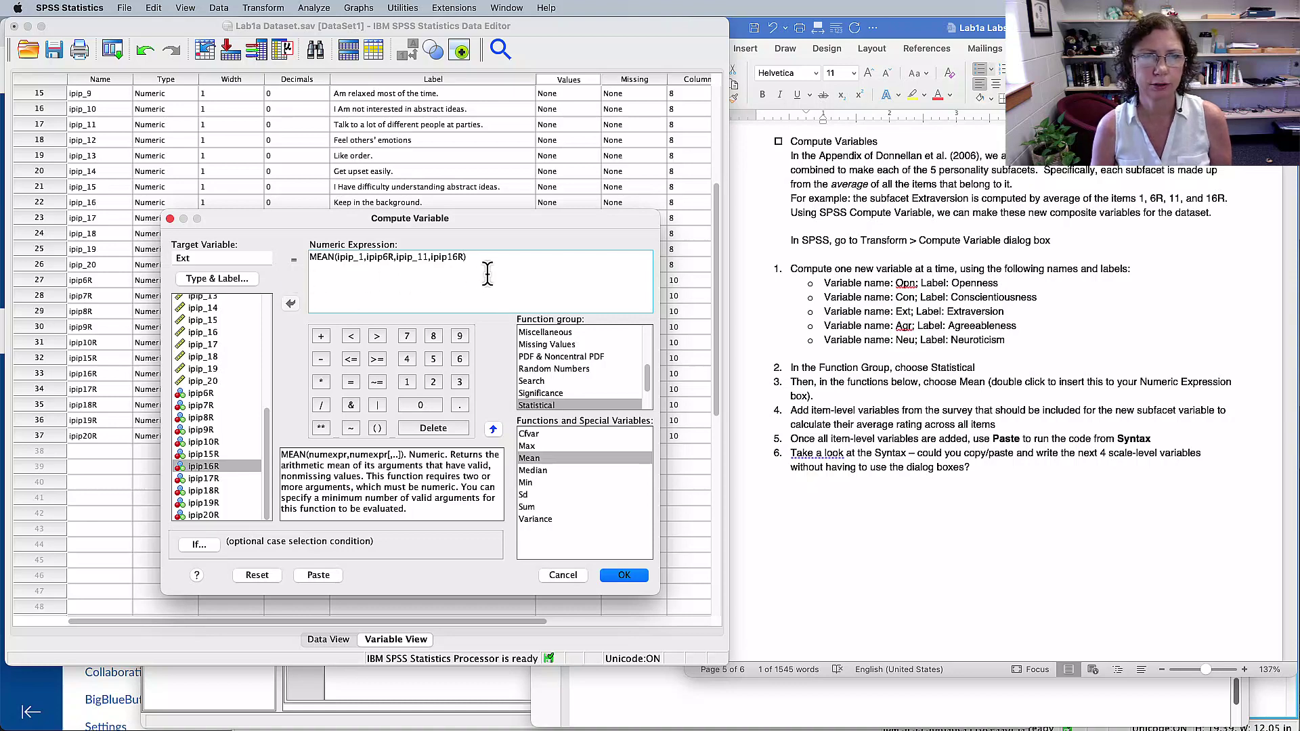
- Paste the COMPUTE, VARIABLE LABELS and EXECUTE commands for Ext into the Syntax Editor, one blank line below the value labels block
click(326, 576)
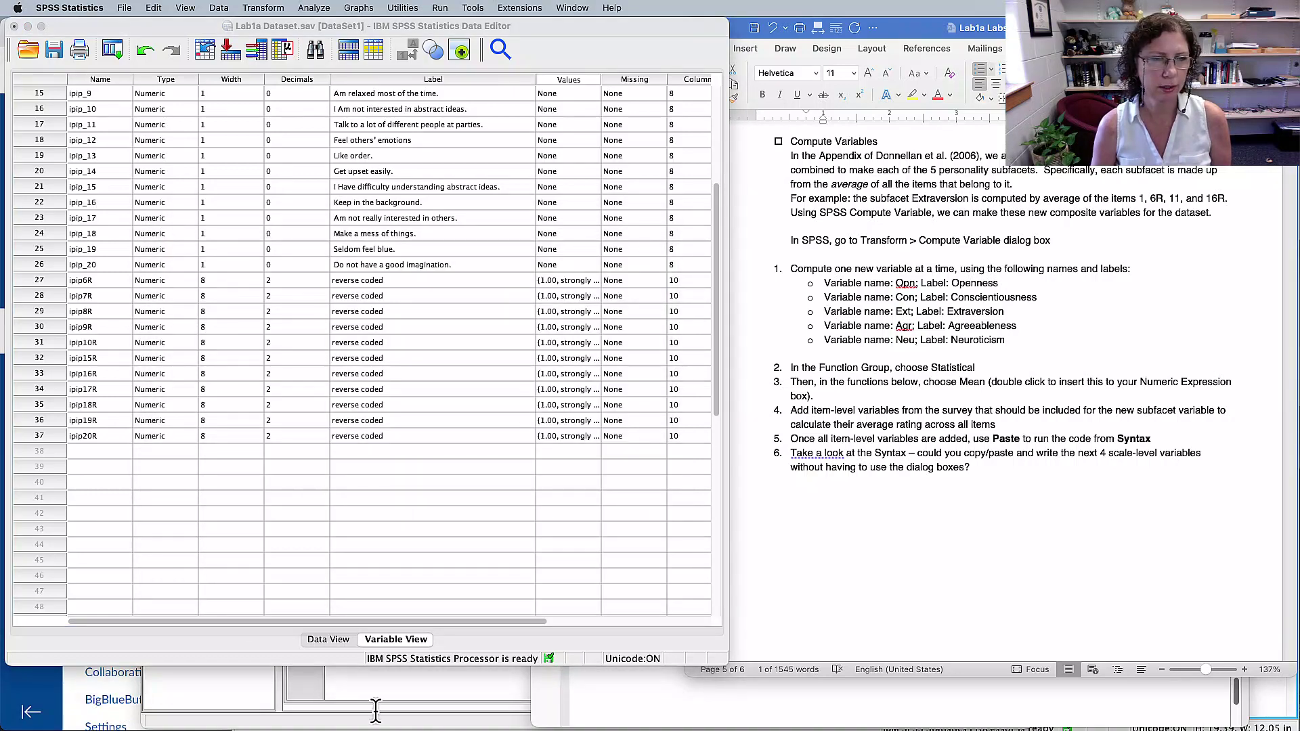
click(193, 710)
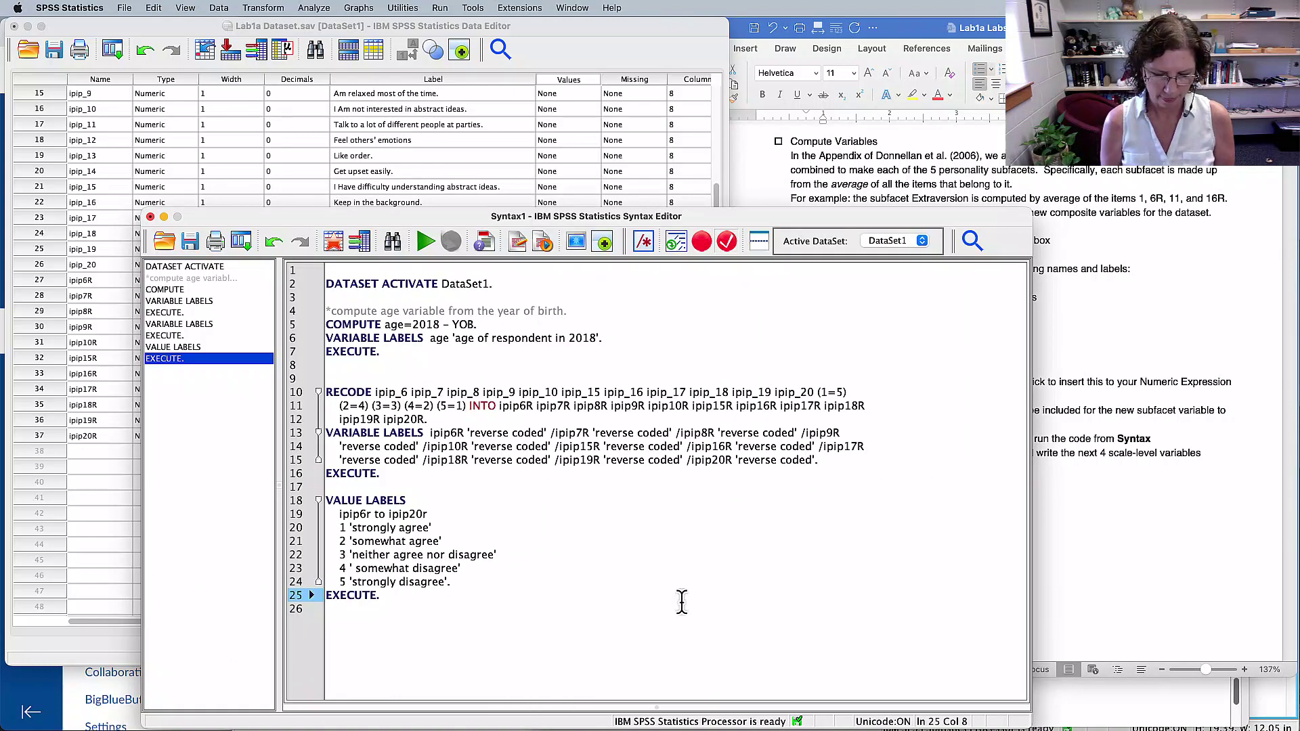
key(Return)
key(Return)
text(COMPUTE Ext=MEAN(ipip_1,ipip6R,ipip_11,ipip16R). VARIABLE LABELS  Ext 'Extraversion'. EXECUTE.)
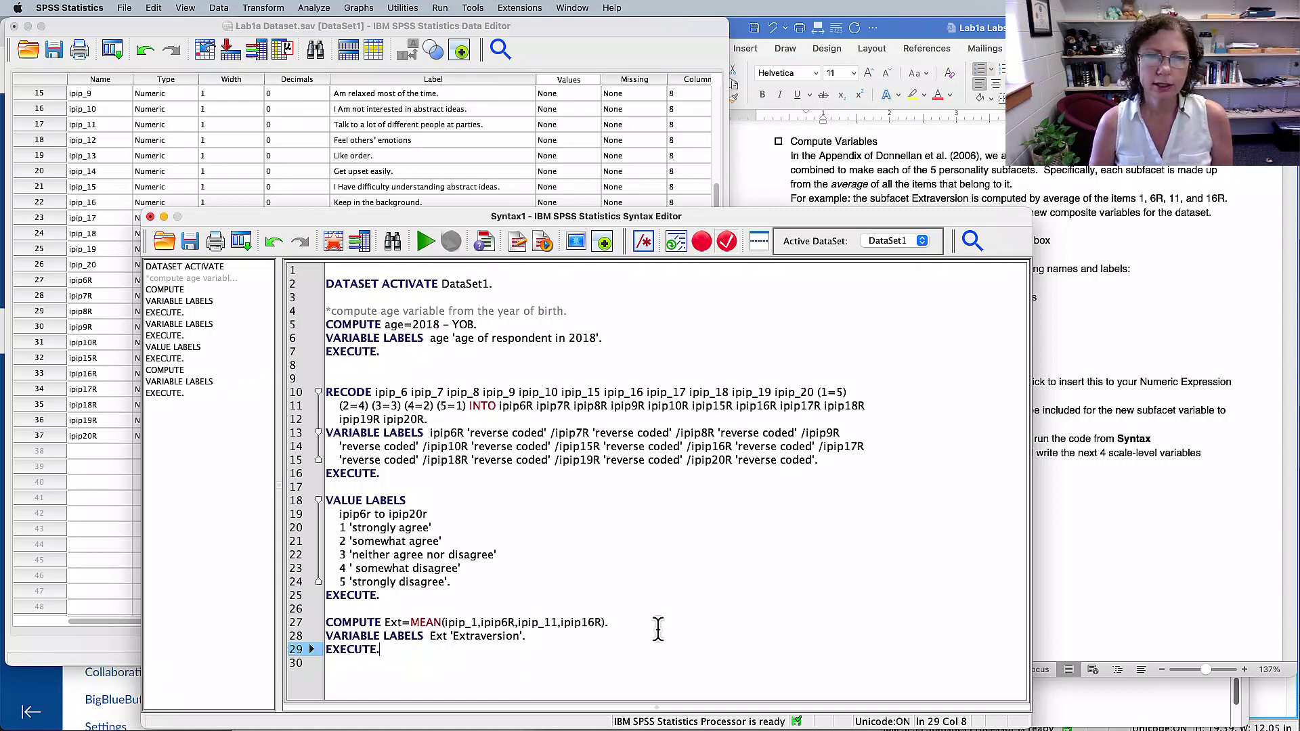
- Examine the parts of the Ext COMPUTE line: the command, the target variable, the MEAN function and its item list
double_click(345, 623)
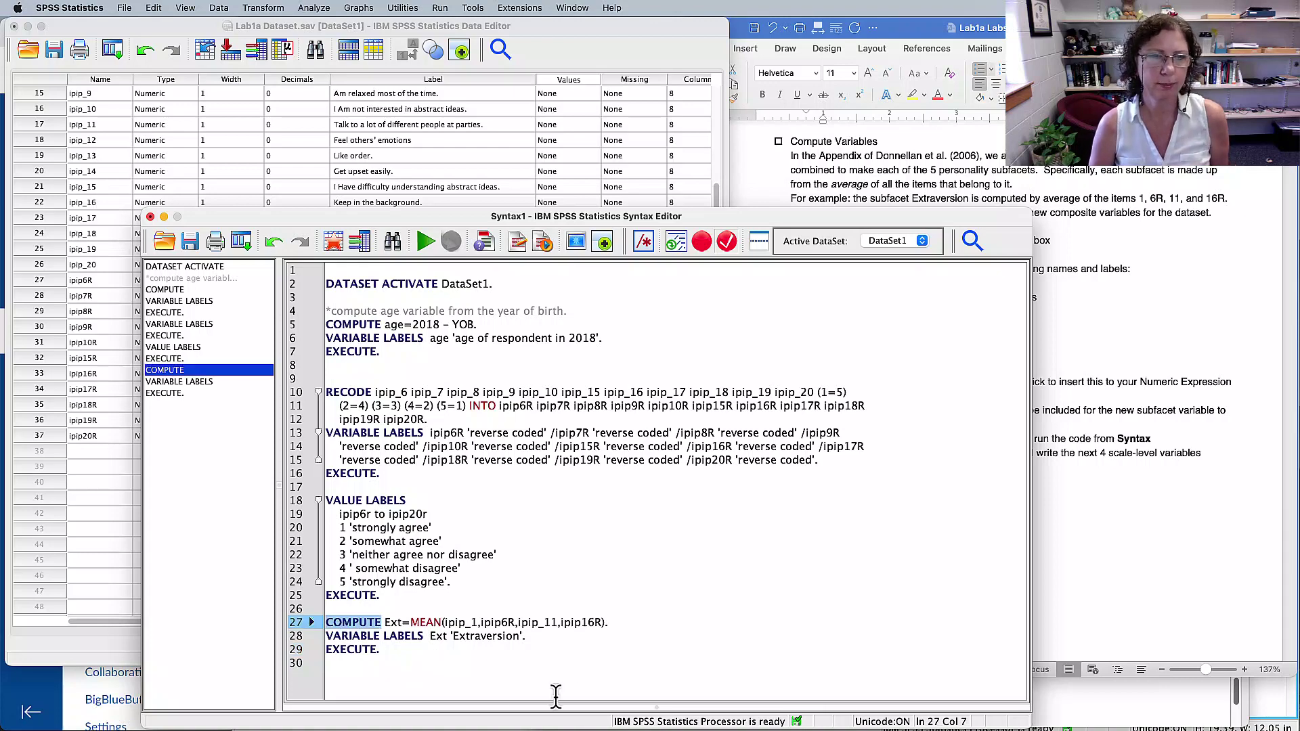
double_click(393, 623)
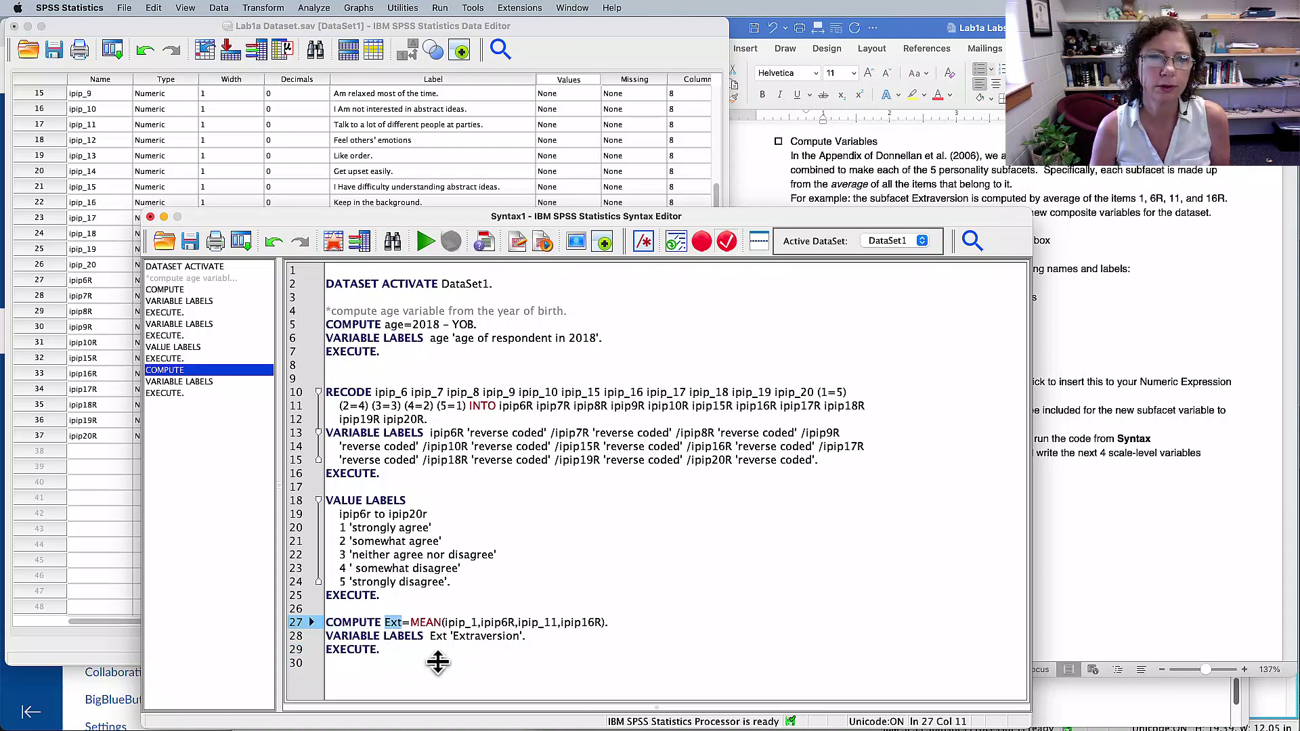
double_click(427, 623)
drag(443, 623, 601, 623)
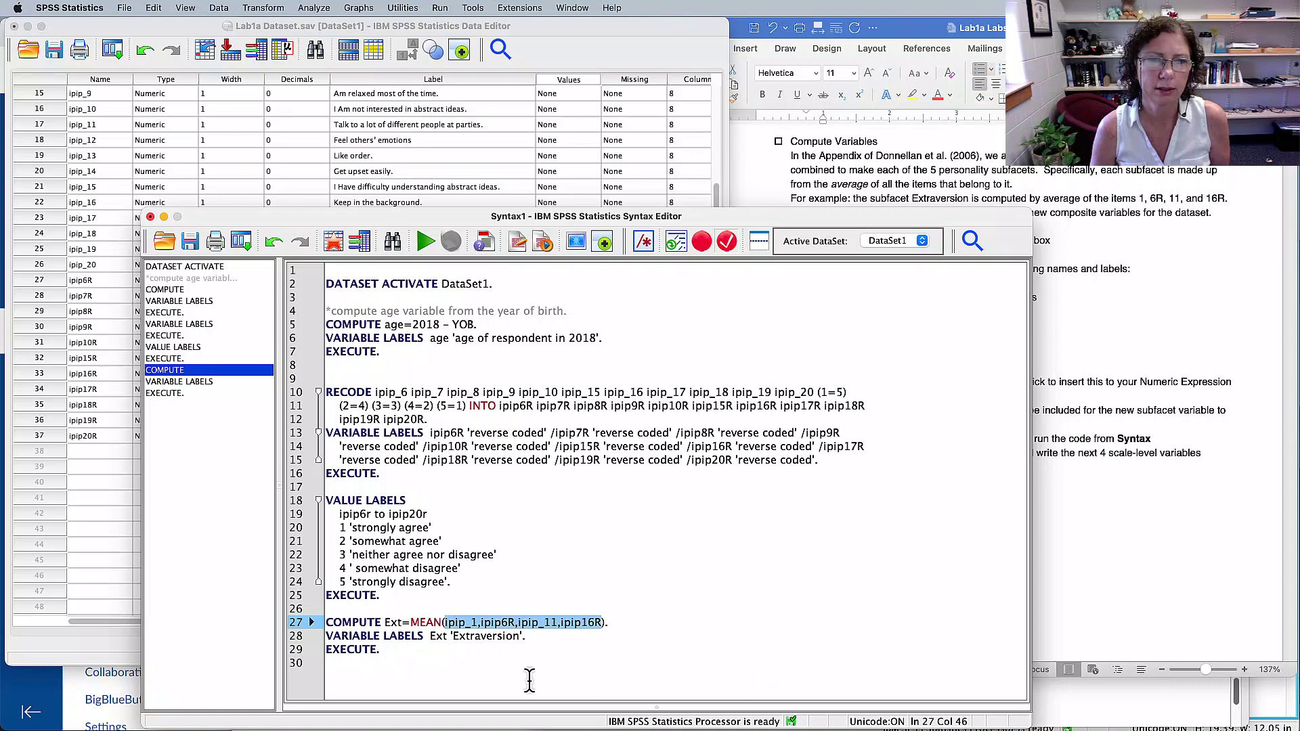
- Examine the Ext VARIABLE LABELS line, its variable name and 'Extraversion' label, and the EXECUTE command below it
click(617, 625)
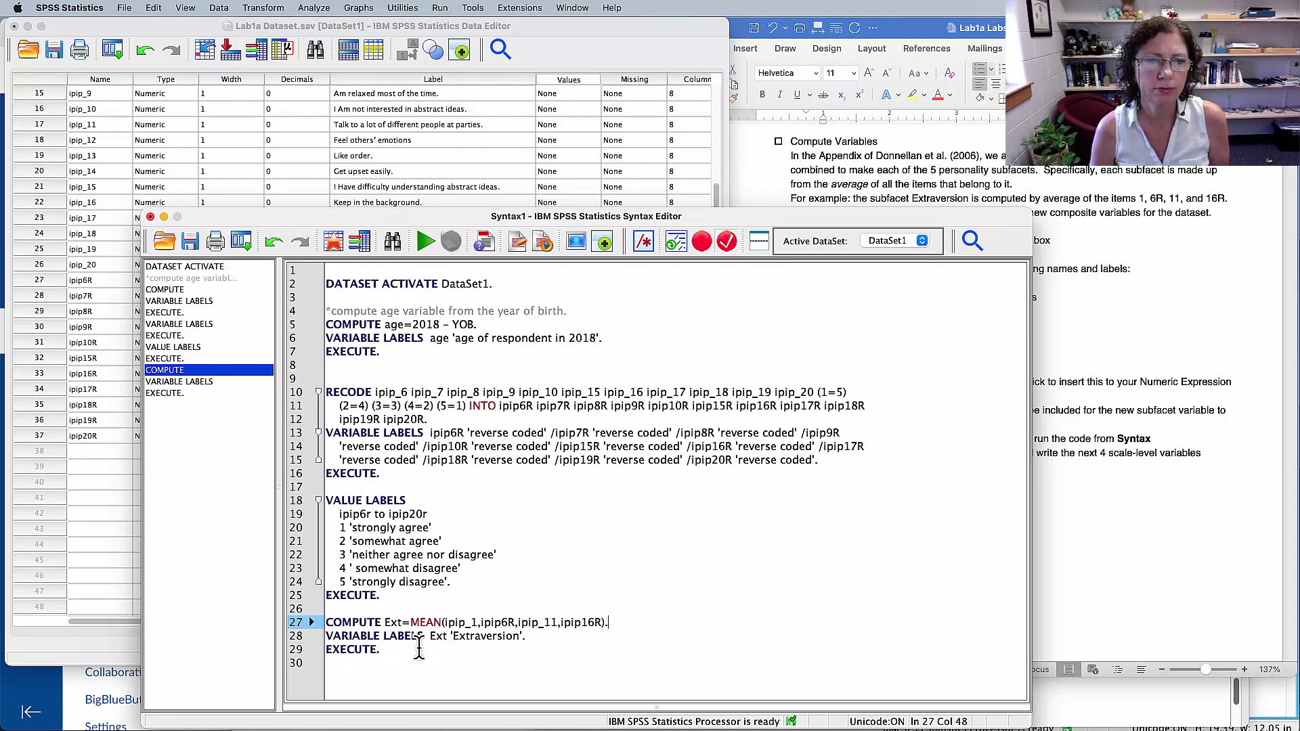
double_click(438, 636)
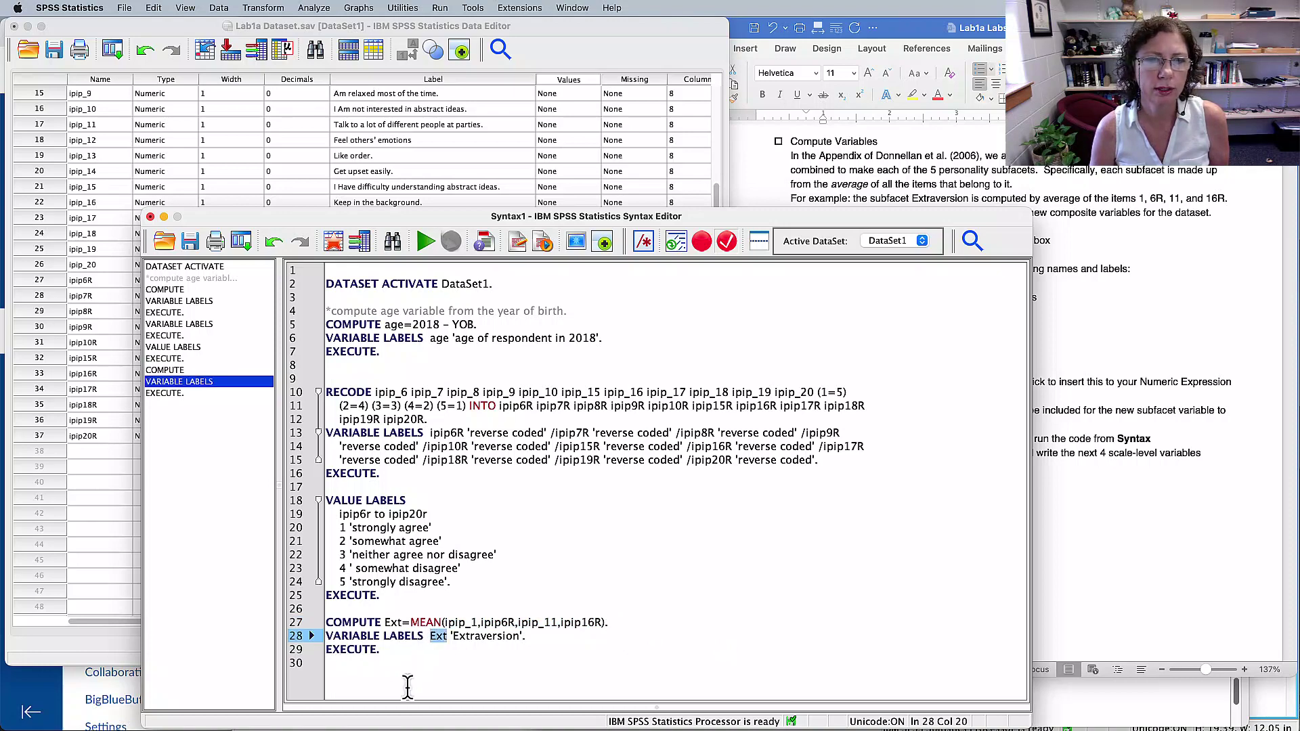
double_click(462, 637)
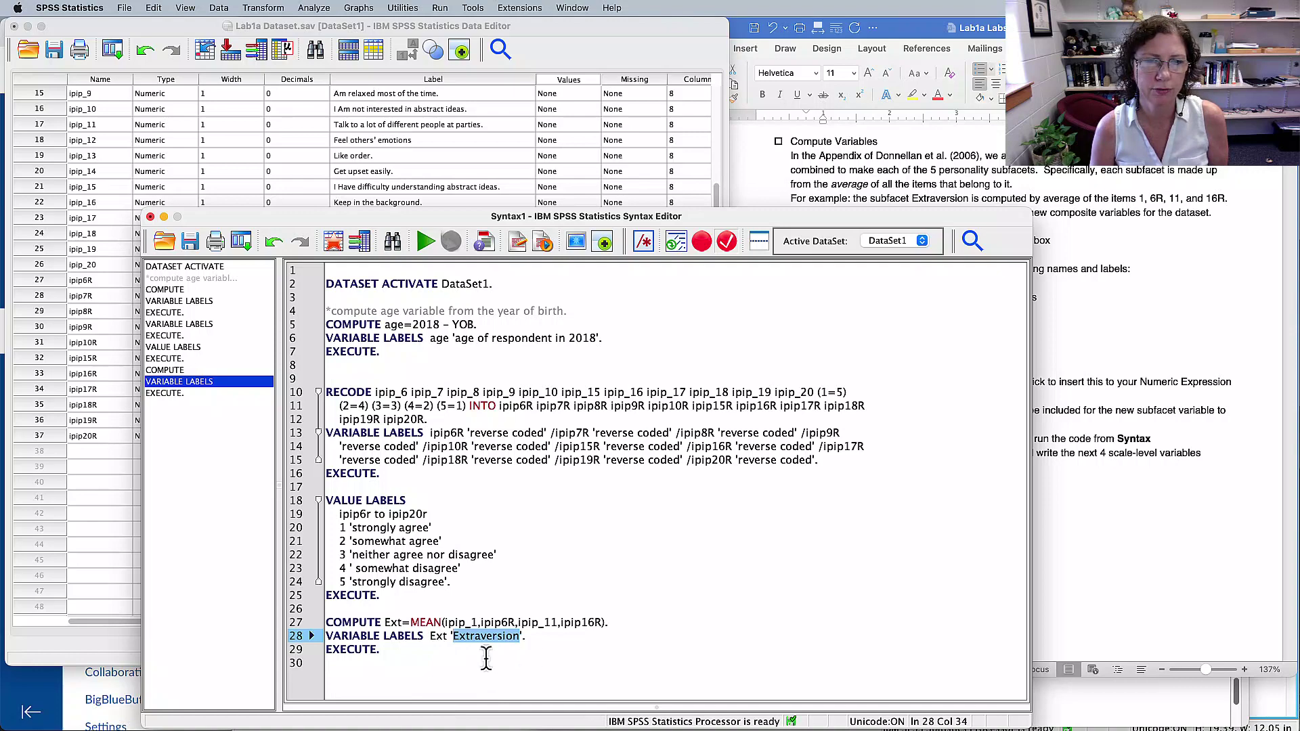
key(End)
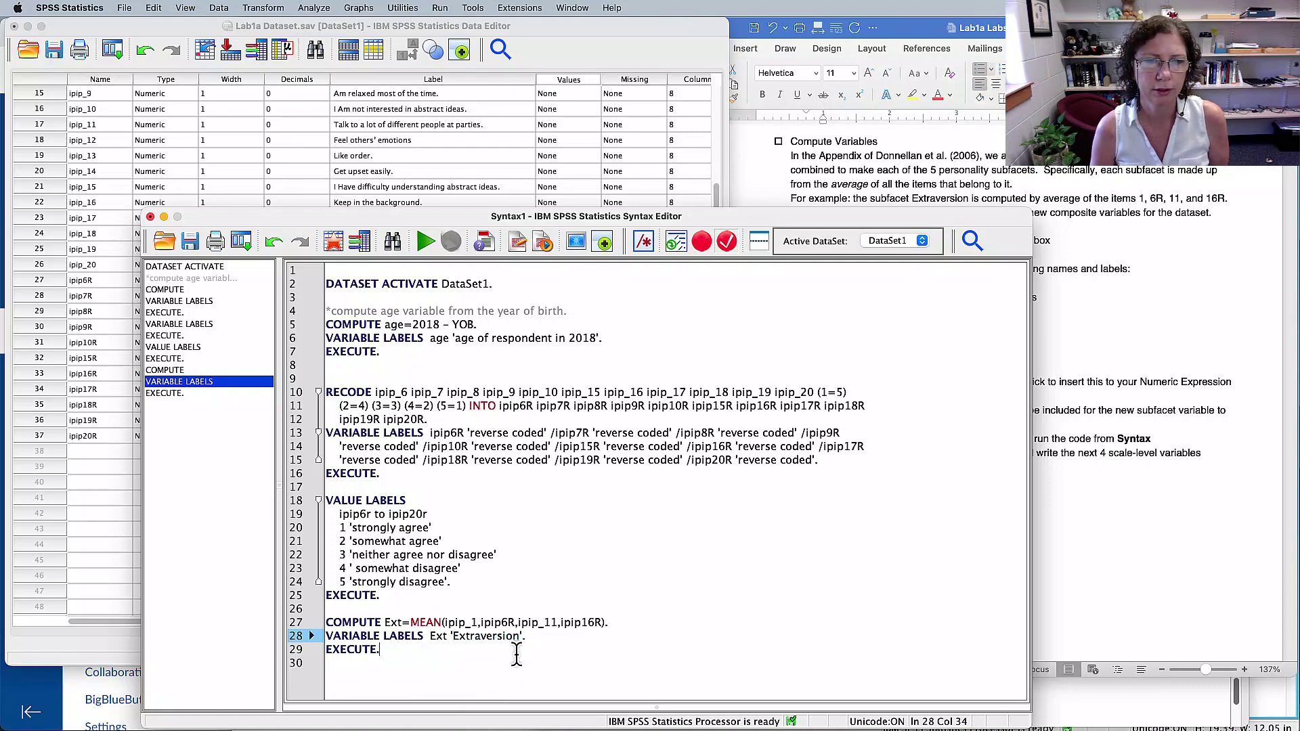
click(357, 651)
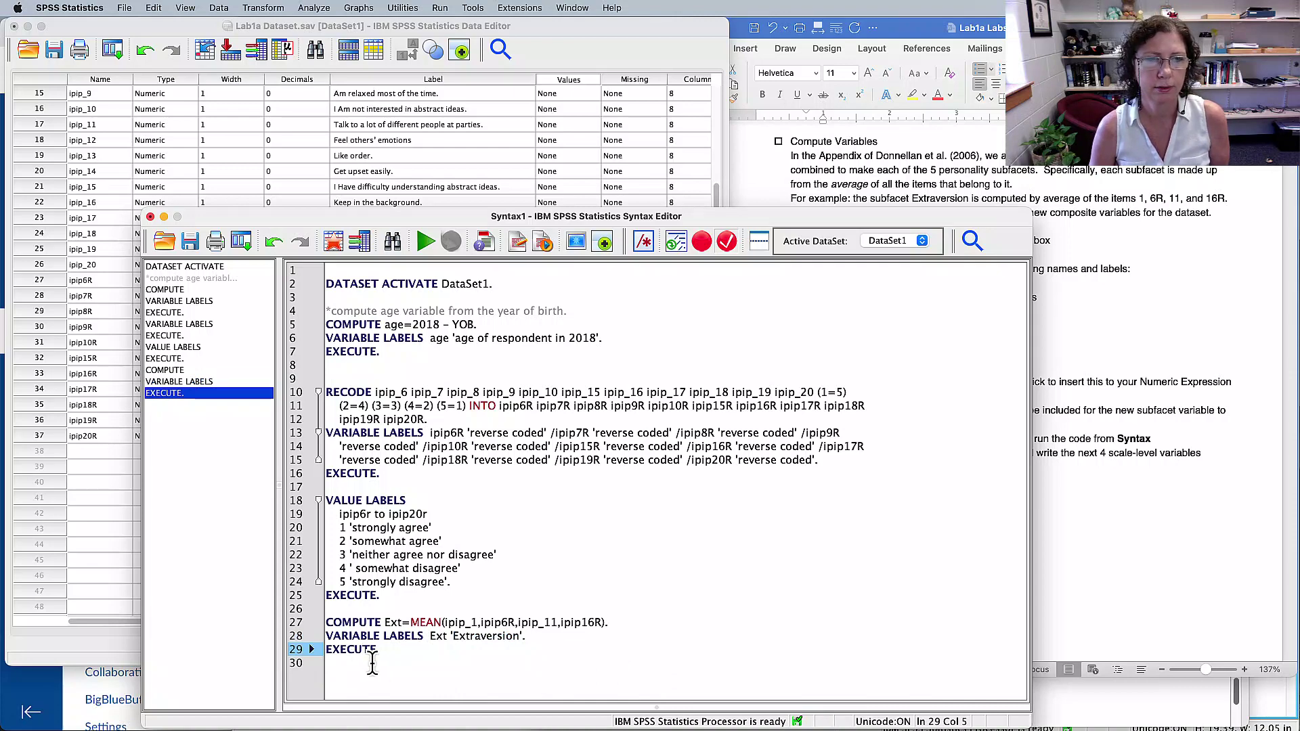
- Run the three-line Ext block from COMPUTE through EXECUTE and check the new Ext variable in the Data Editor's variable list
drag(377, 652, 303, 620)
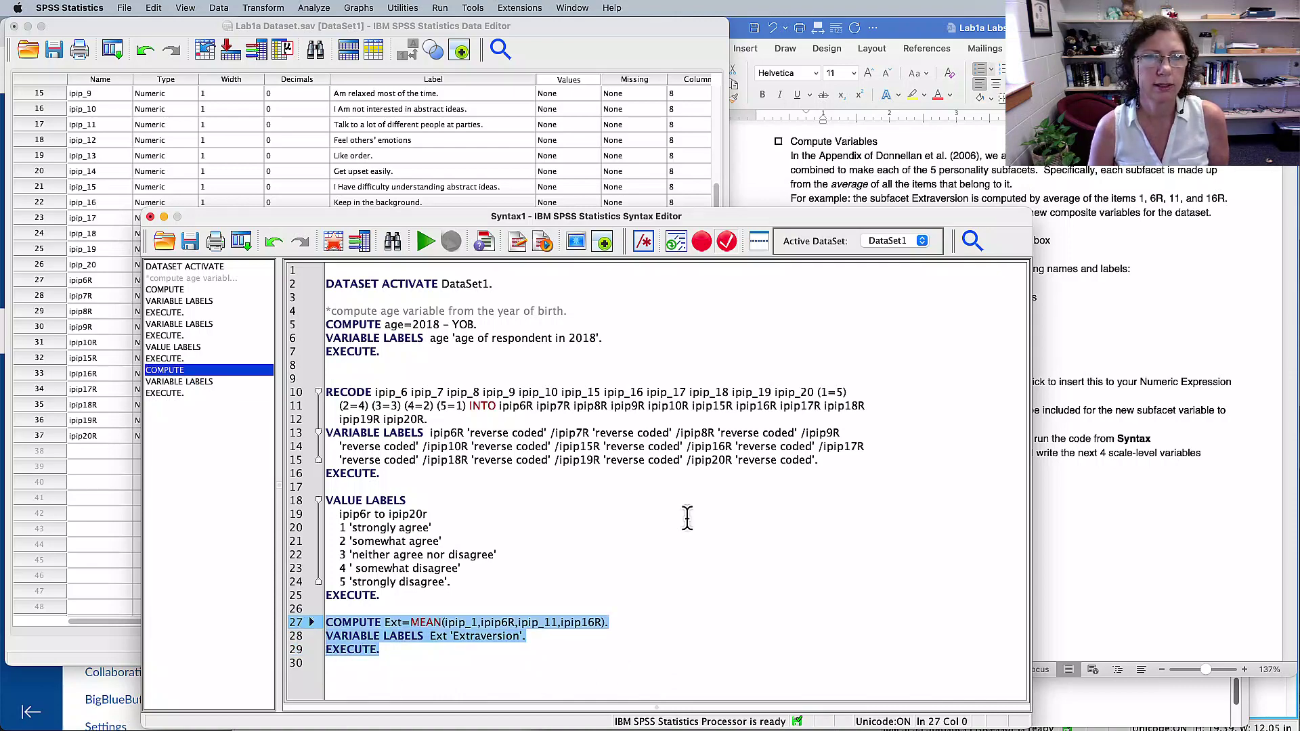
click(424, 242)
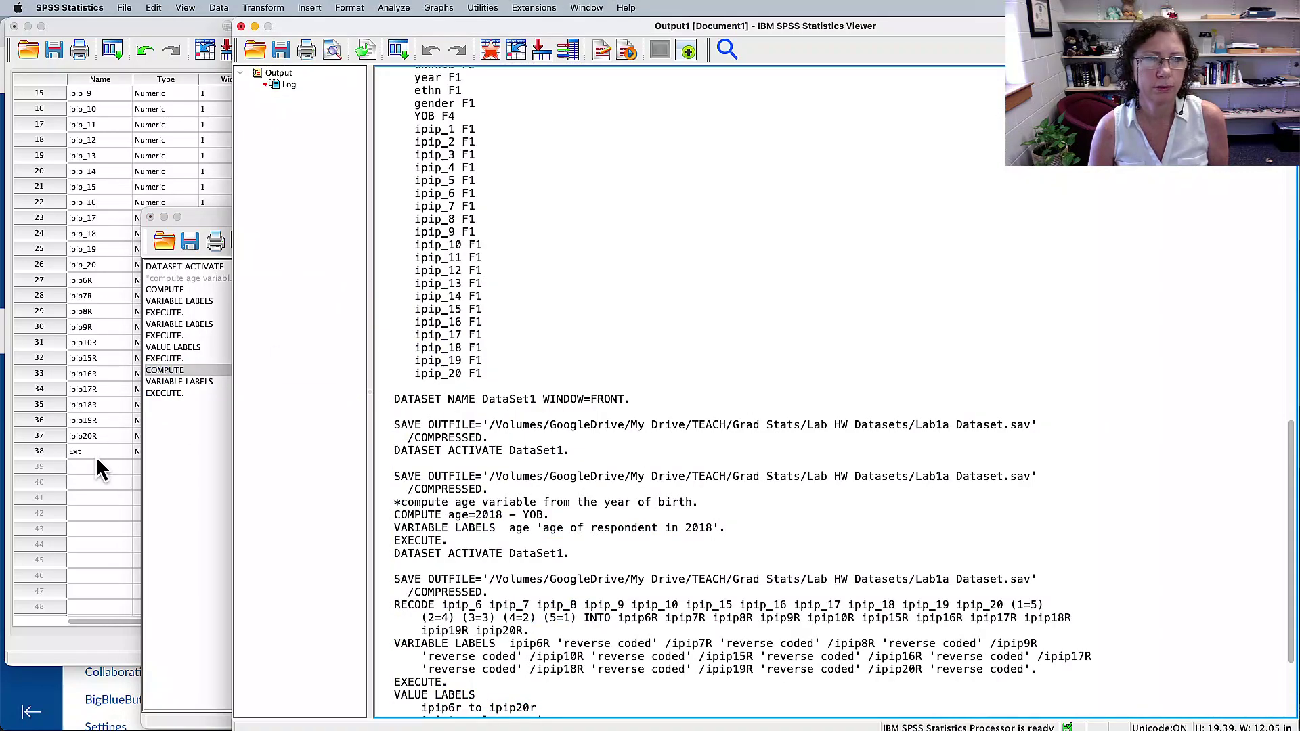
click(56, 450)
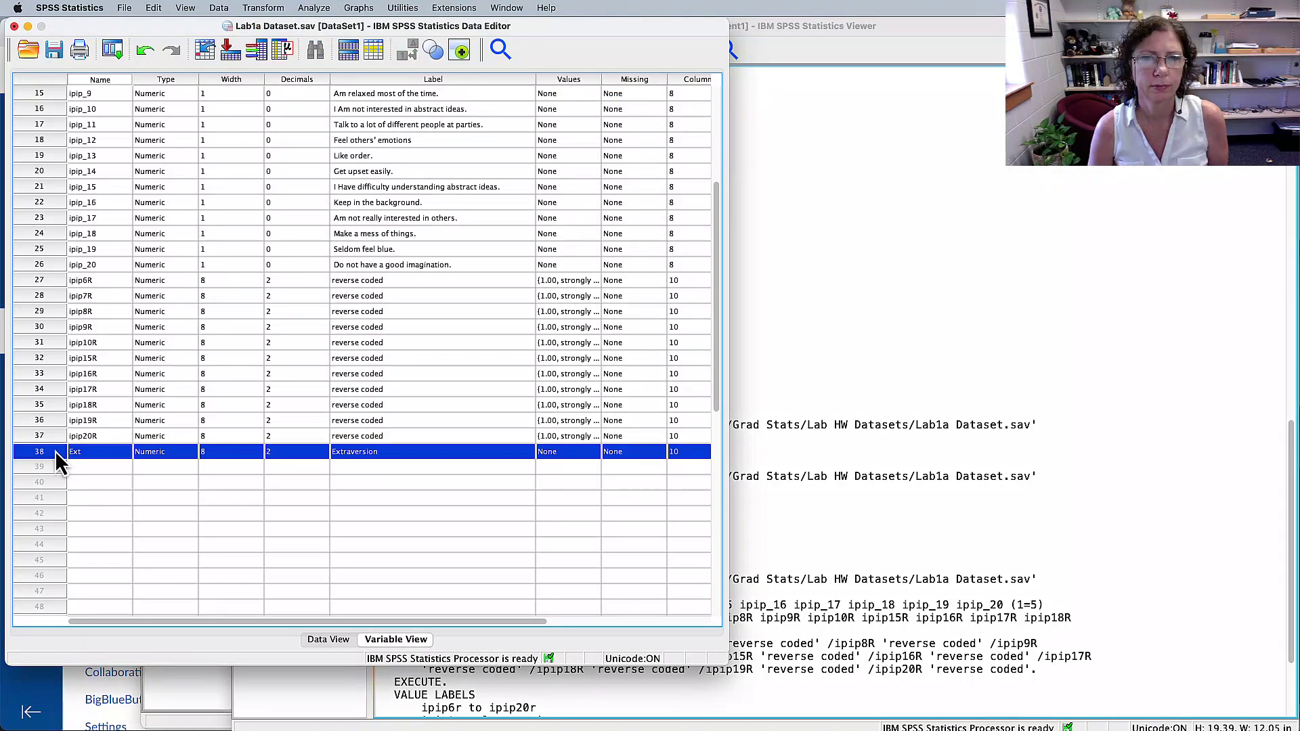
- Duplicate the whole Ext block in the Syntax Editor, placing the copy one blank line below the original
click(189, 701)
drag(474, 670, 323, 621)
key(super+c)
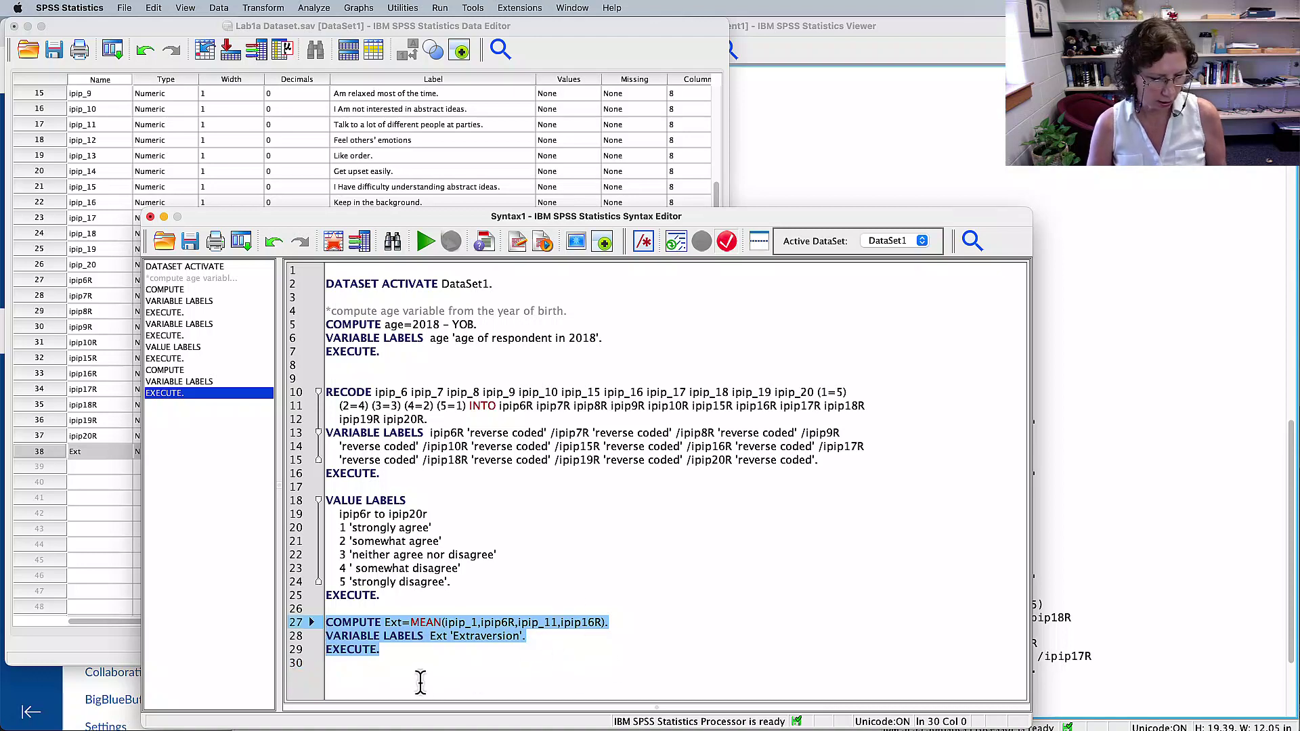
click(395, 654)
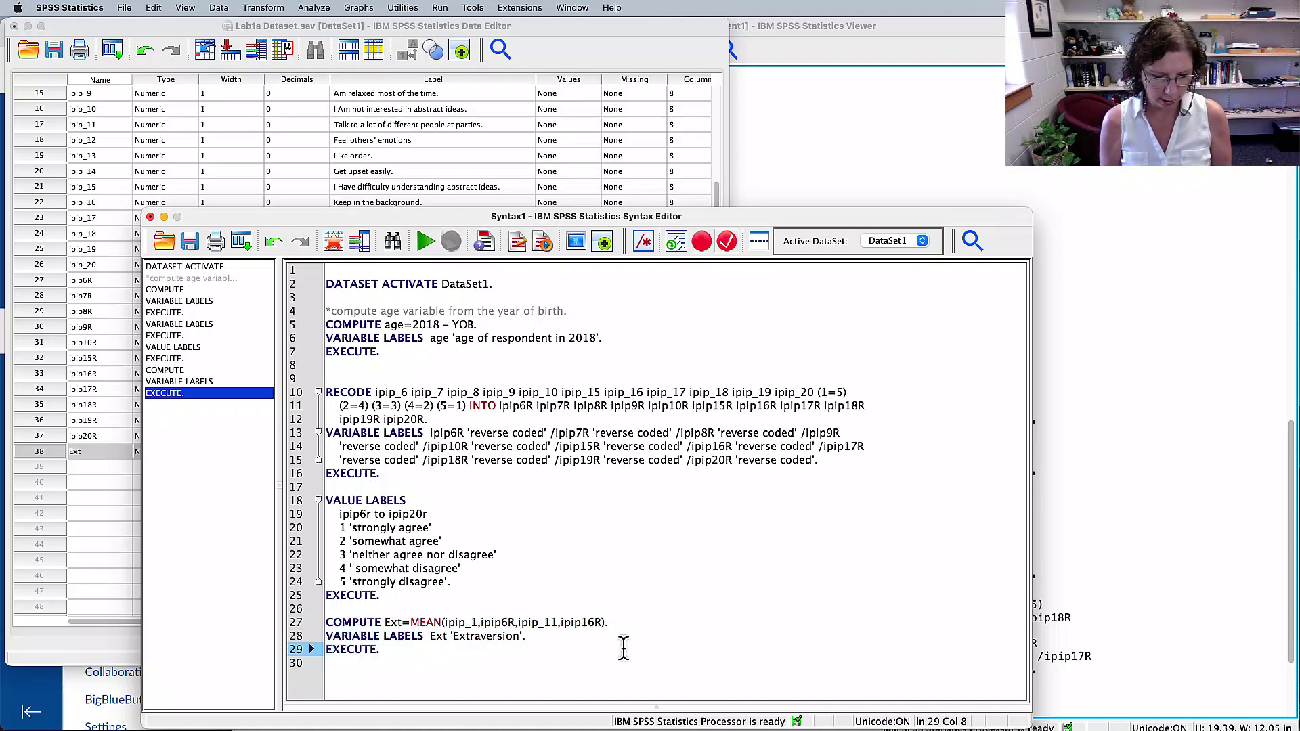
key(Return)
key(Return)
key(super+v)
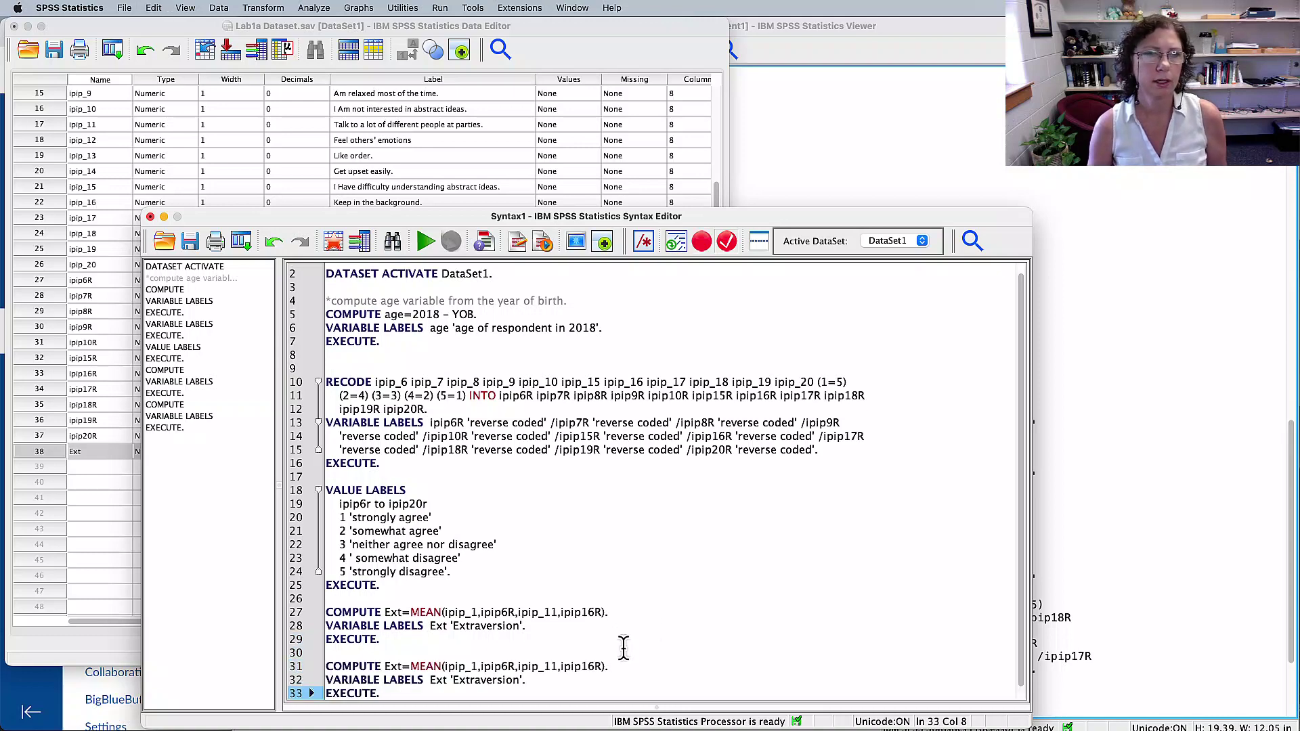
scroll(674, 624, down, 1)
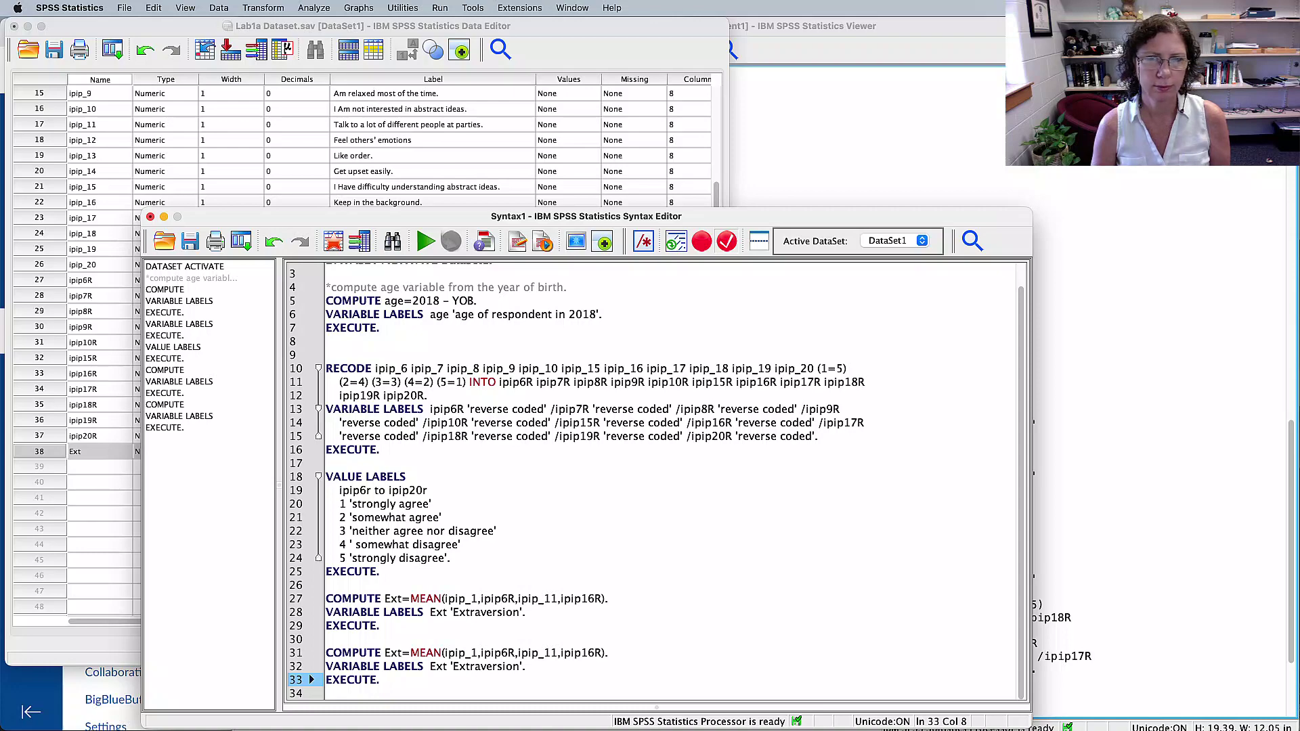
- Using the name given in the Word instructions, change the copied COMPUTE line's target variable to Opn and empty its MEAN function
key(super+Tab)
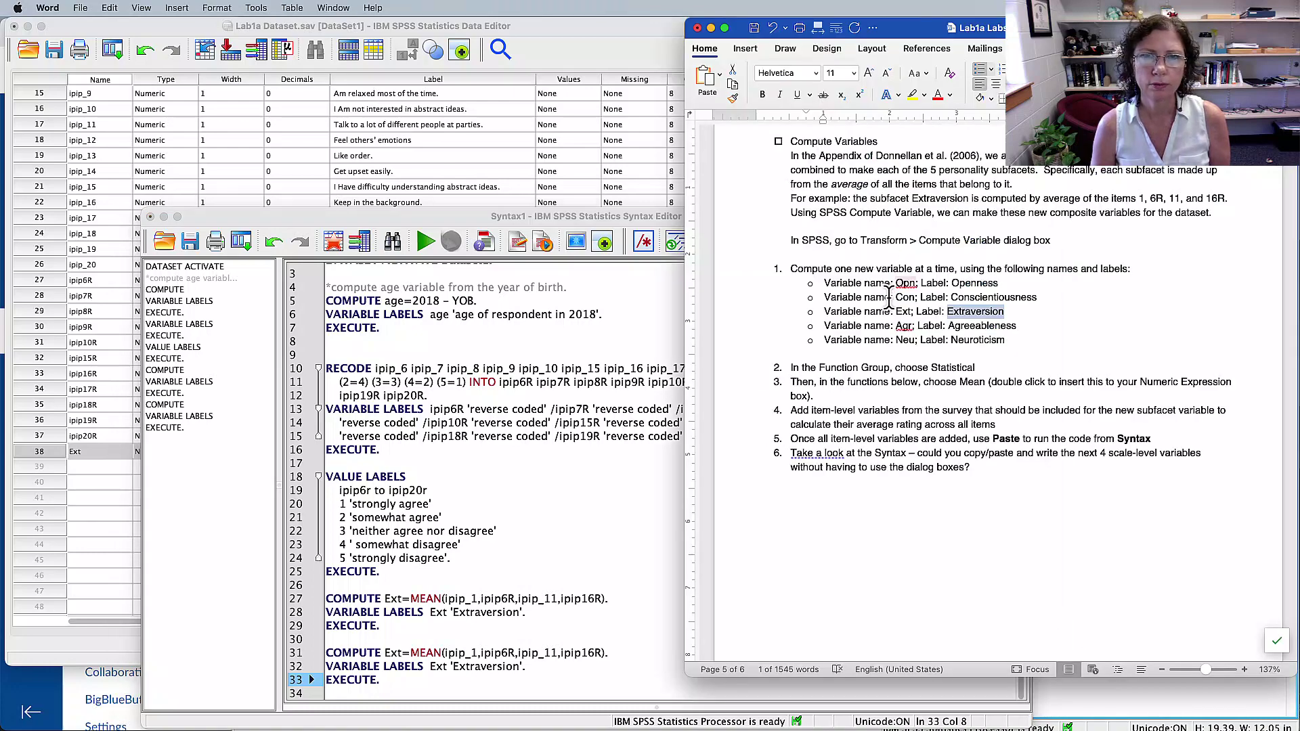
right_click(906, 284)
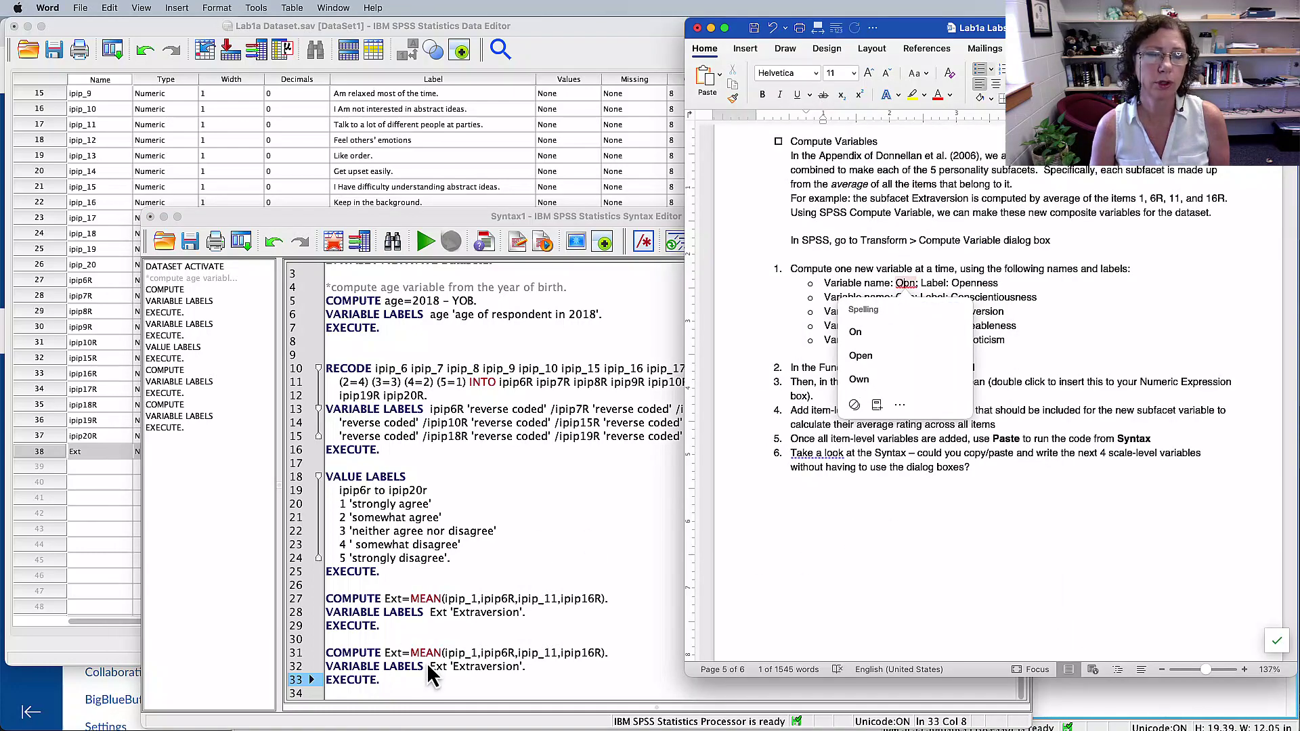
click(392, 654)
double_click(392, 653)
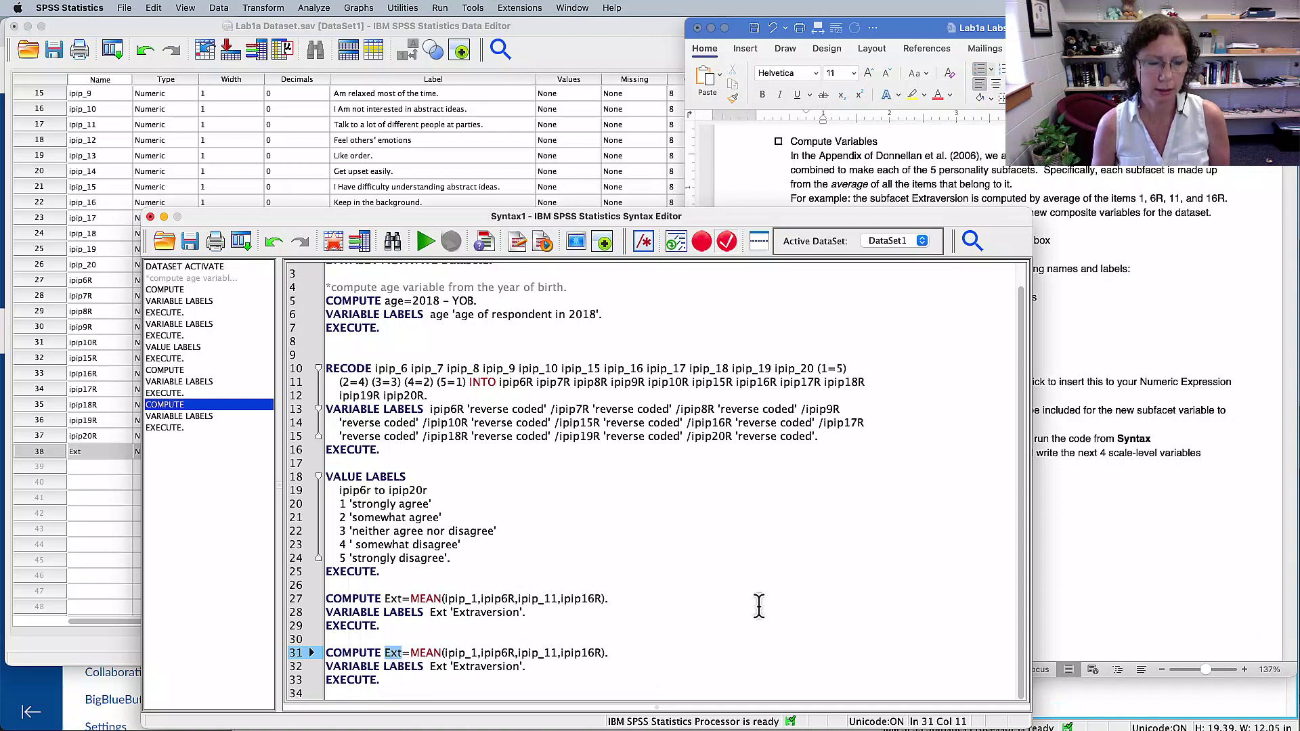
text(Opn)
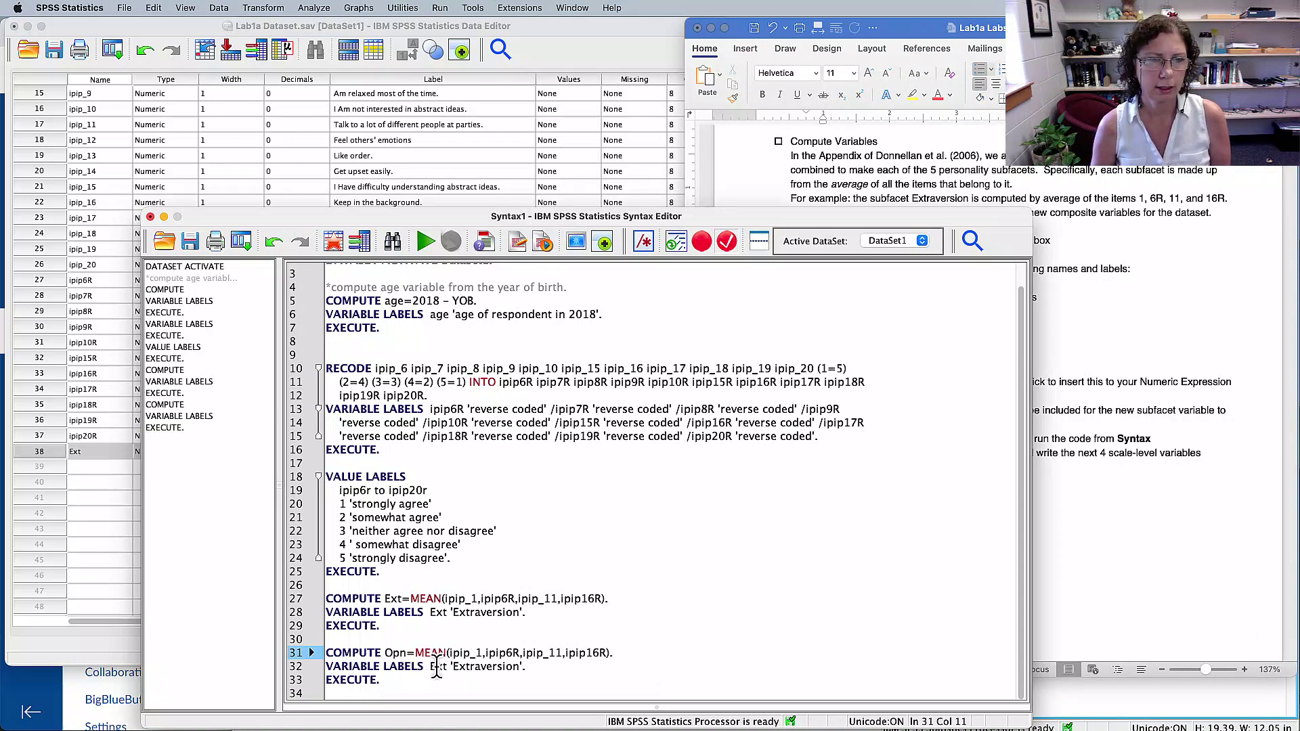
drag(449, 653, 607, 654)
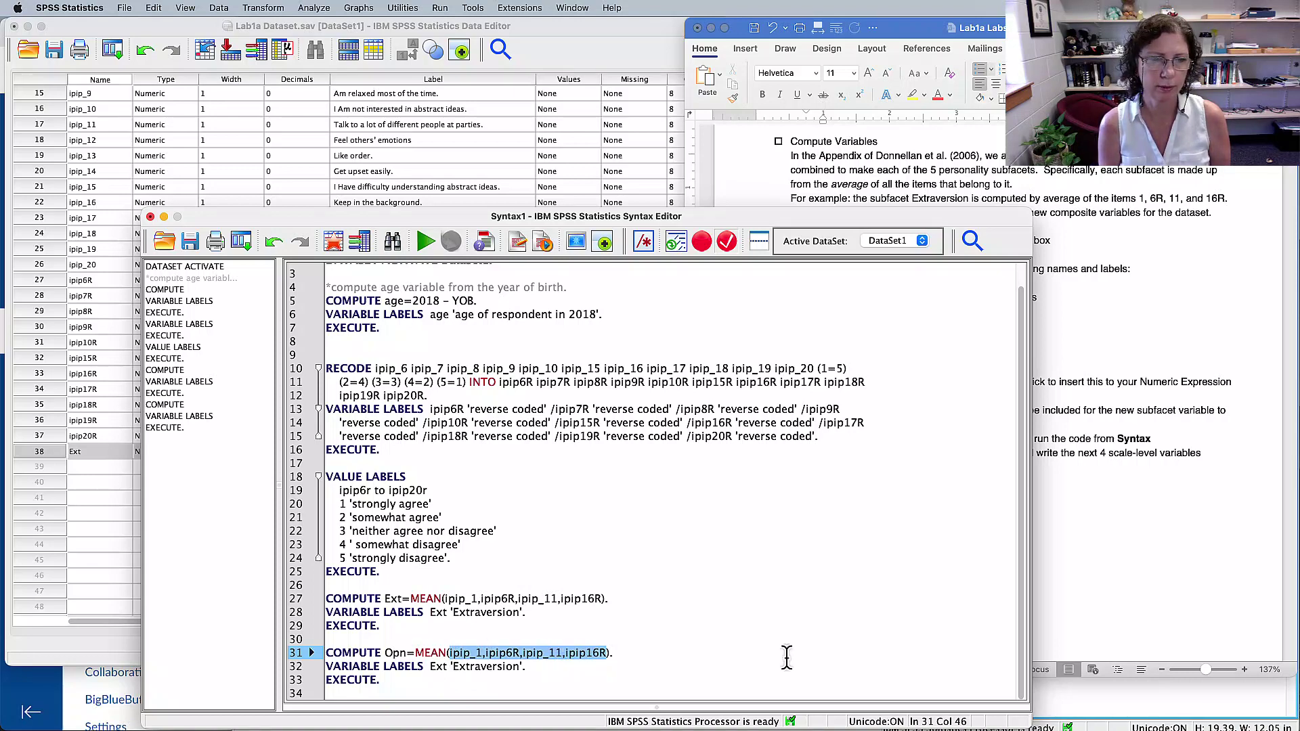
key(BackSpace)
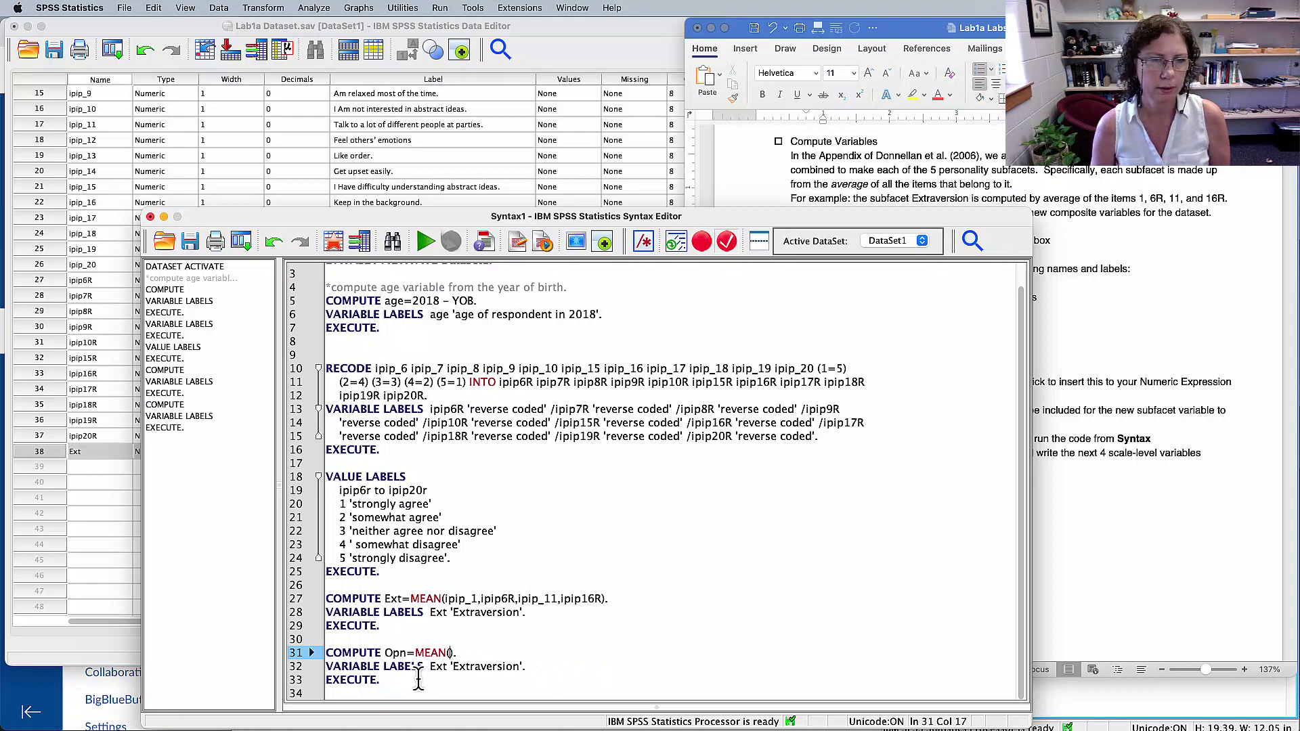
- Change the copied VARIABLE LABELS line to the variable Opn with the label 'Openness'
click(426, 670)
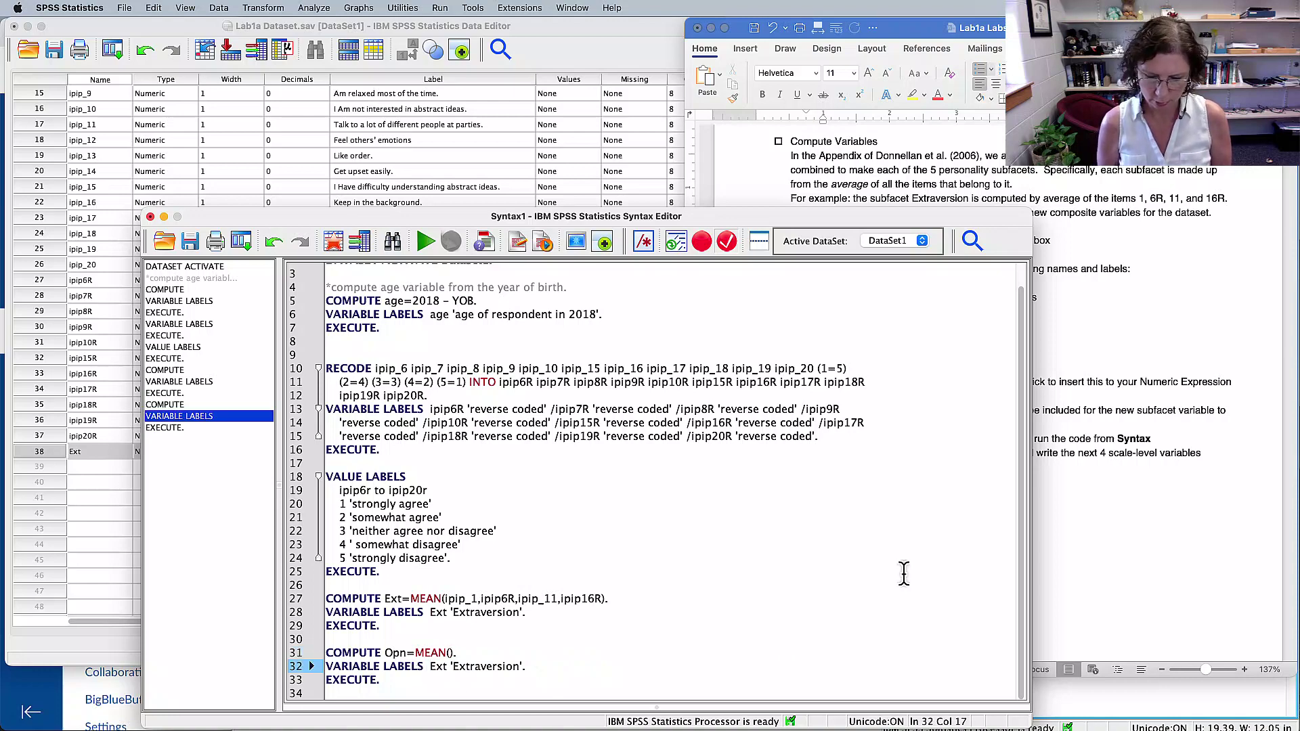
key(Right)
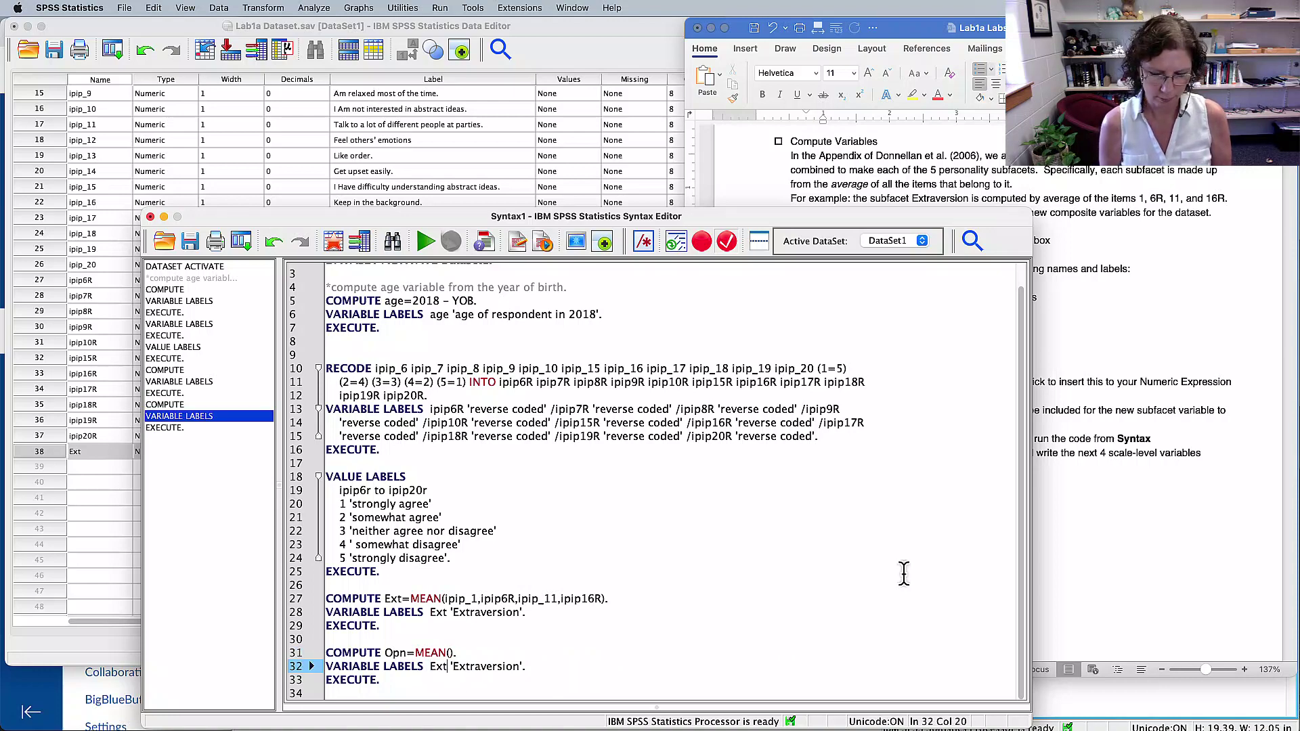
key(BackSpace)
key(BackSpace)
key(BackSpace)
text(Opn ')
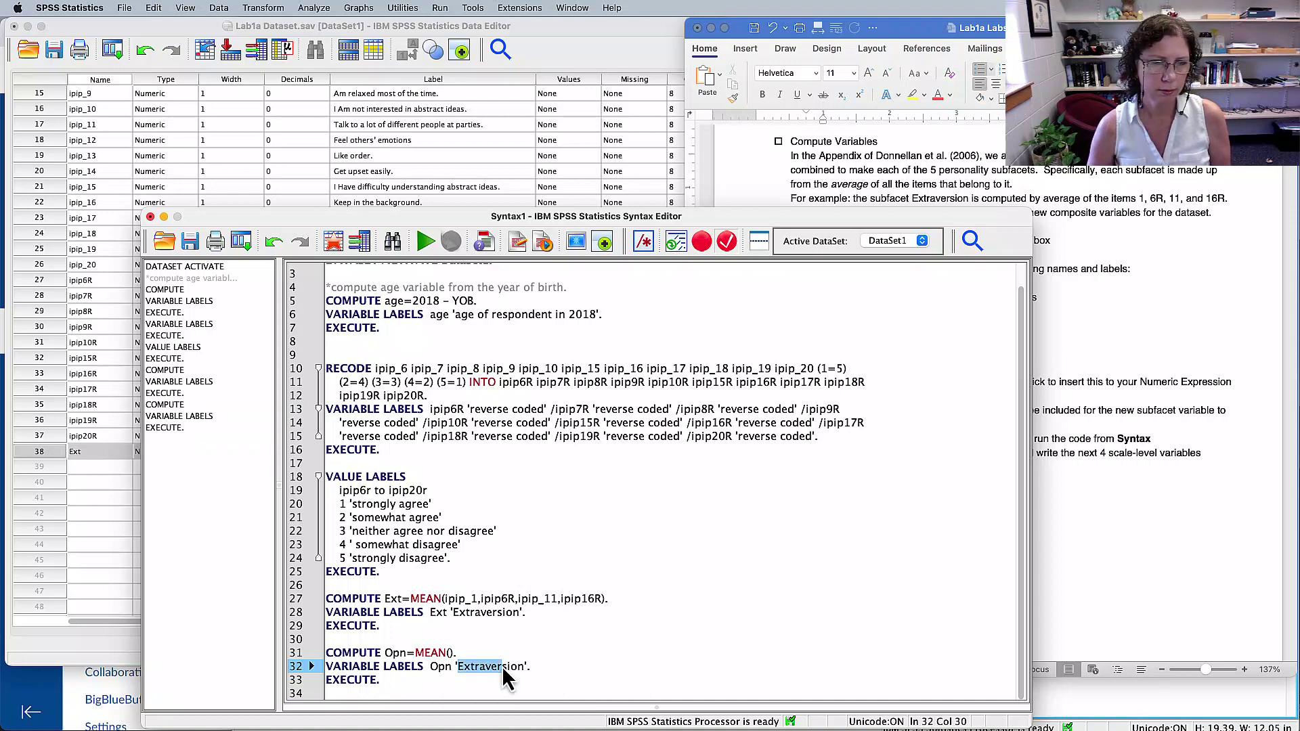
text(Open)
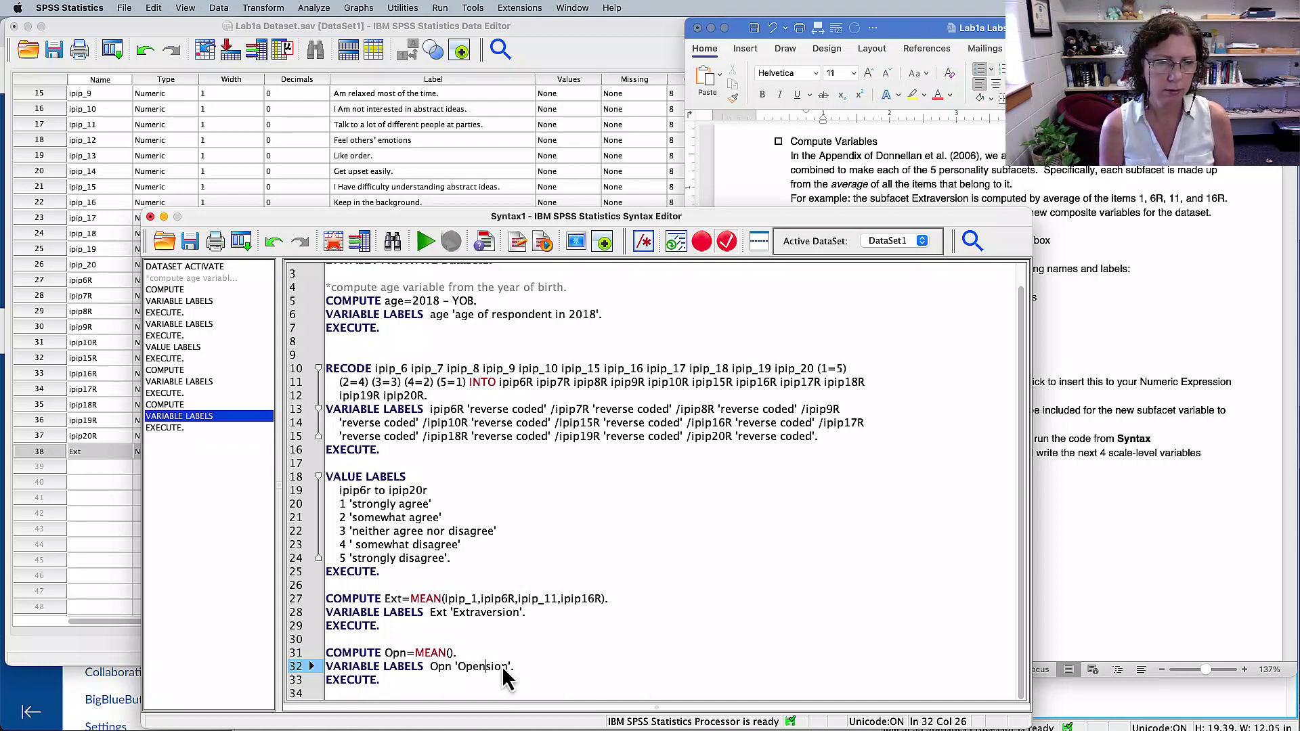
text(ness)
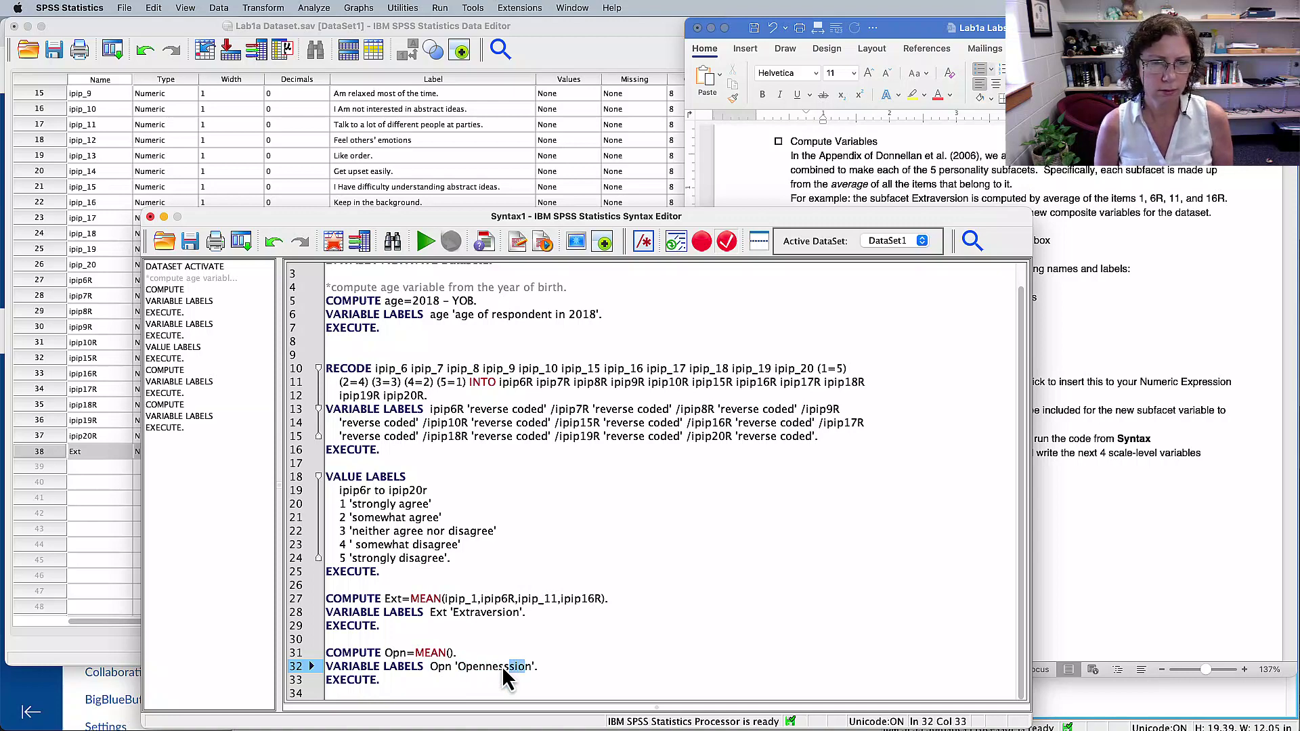
key(BackSpace)
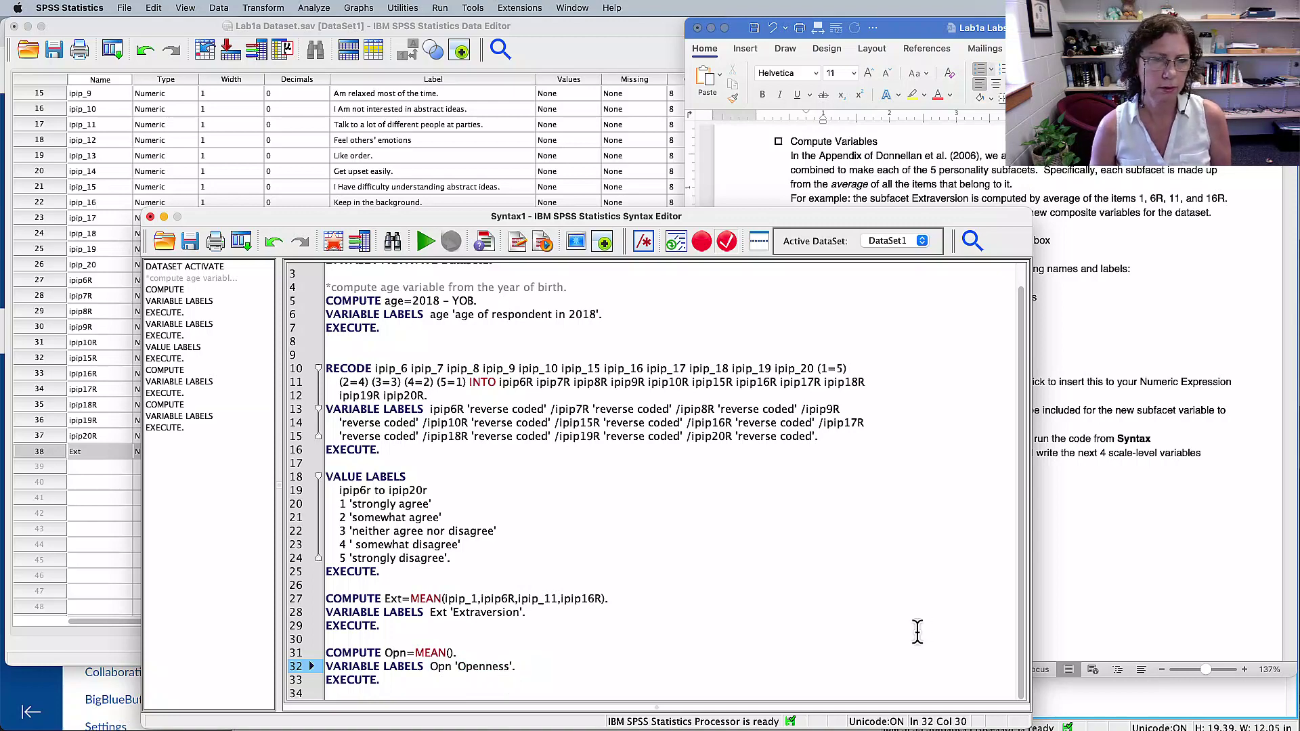
click(448, 667)
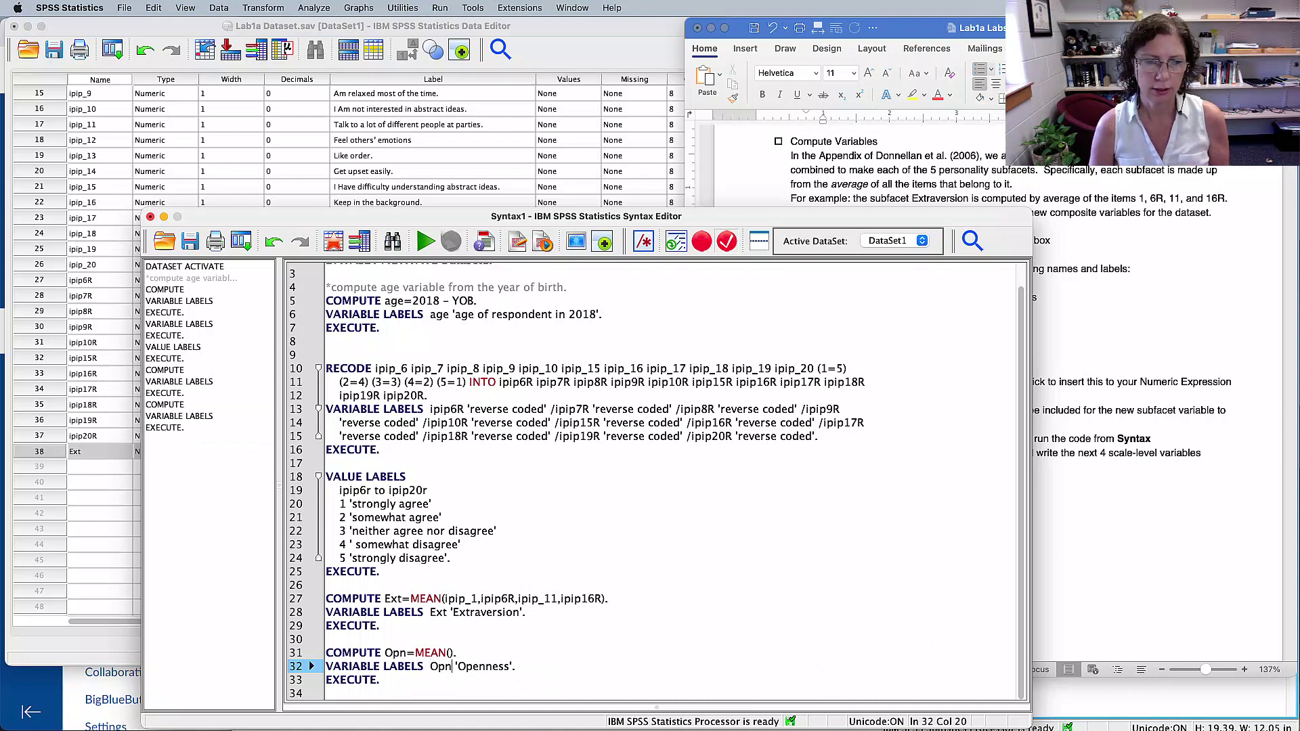
- Look up which items make up Openness in the Mini-IPIP scoring PDF, then return to the Syntax Editor
key(super+Tab)
scroll(782, 382, up, 1)
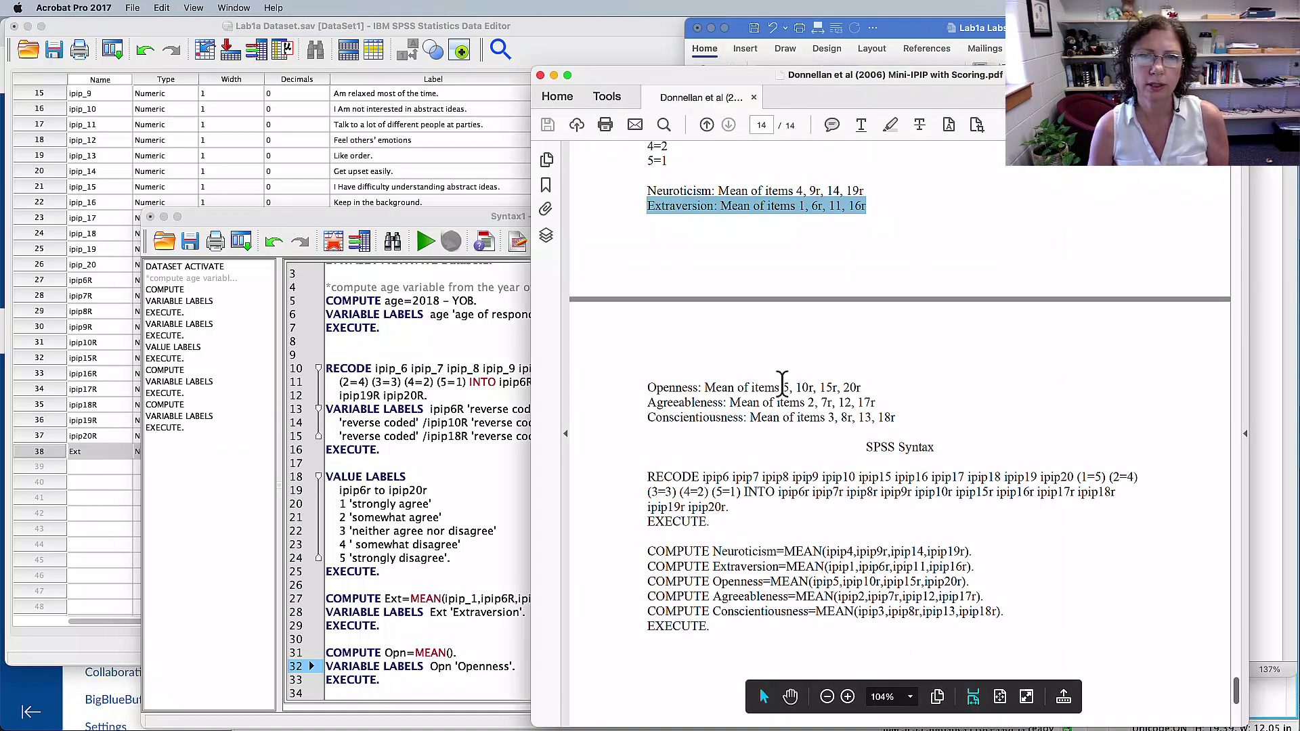
drag(783, 388, 861, 386)
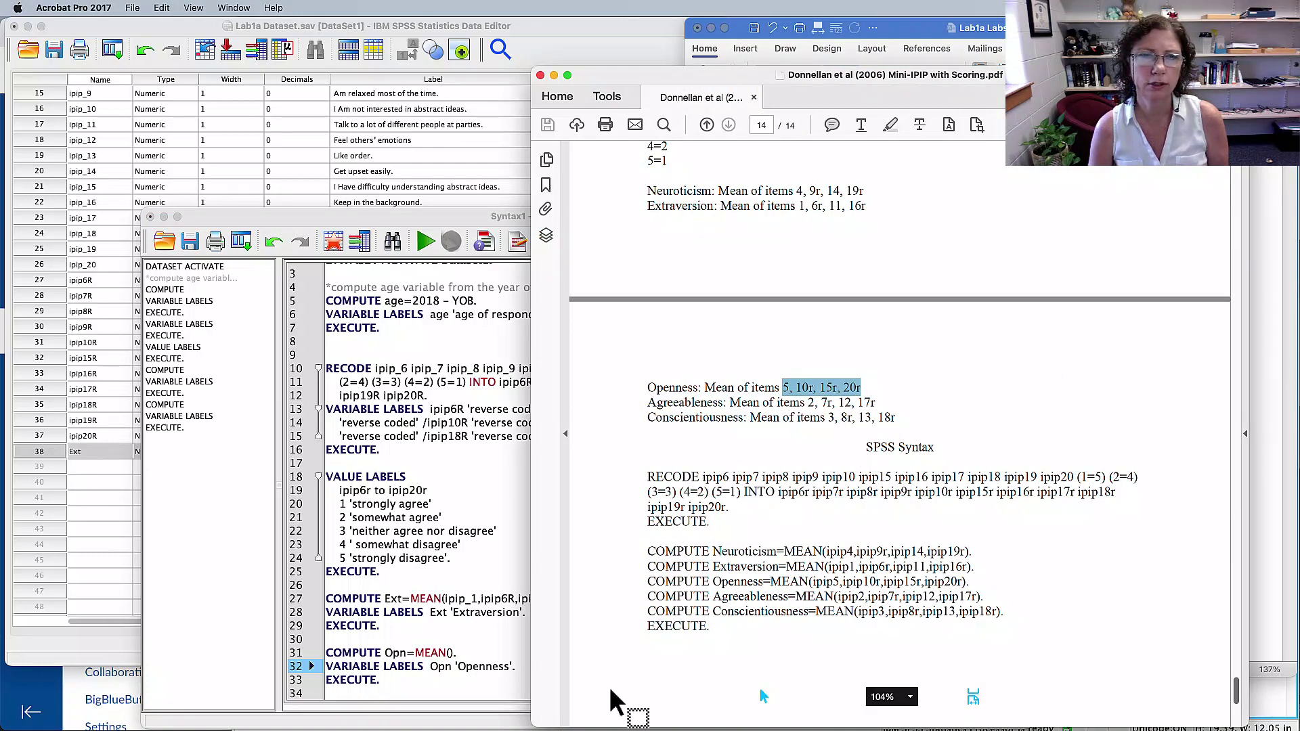
click(524, 626)
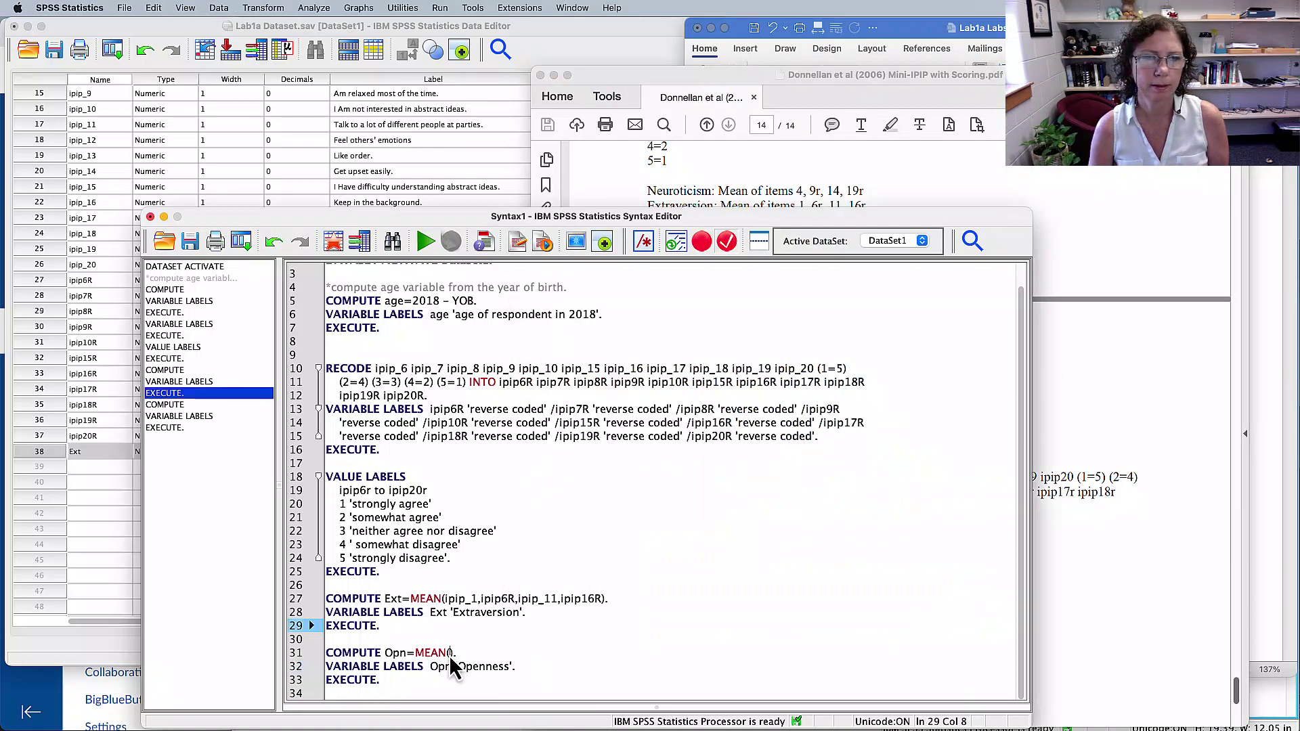
- Fill the Opn line's empty MEAN function with the Openness items ipip_5,ipip10r,ipip15r,ipip20R
click(450, 654)
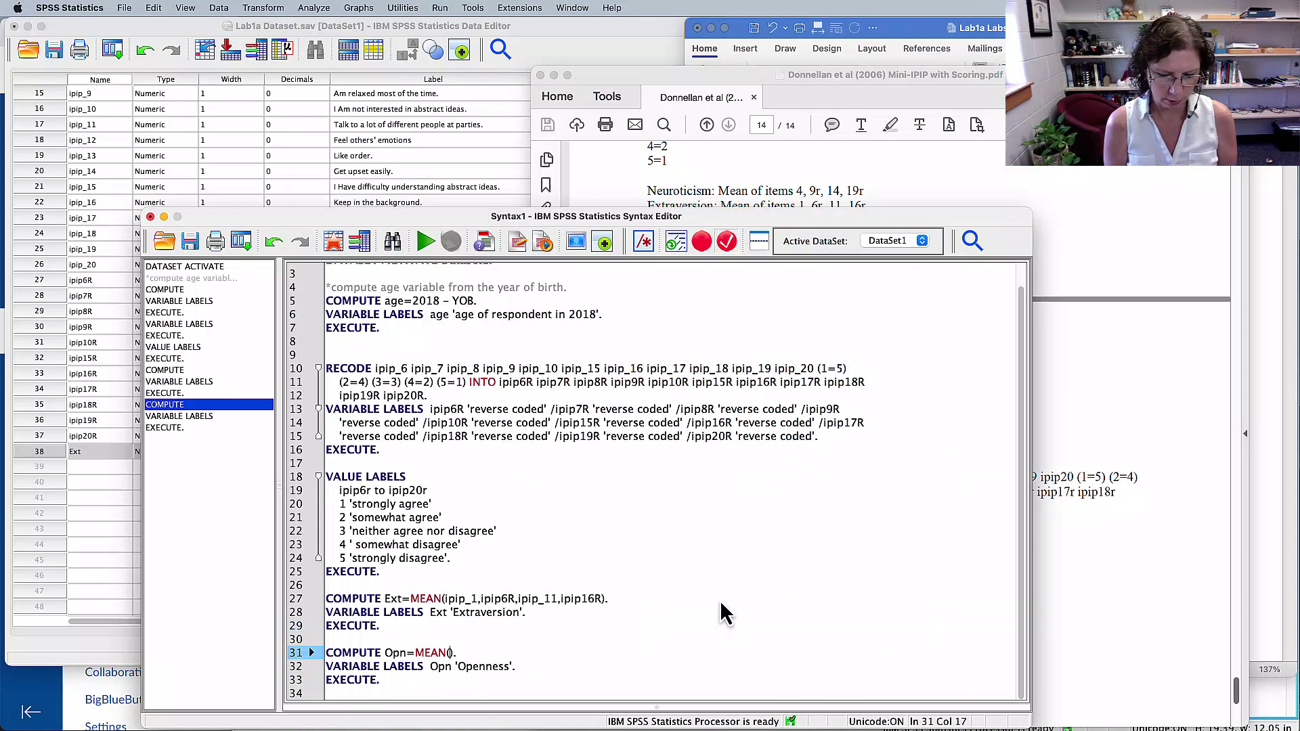
text(ipip_5)
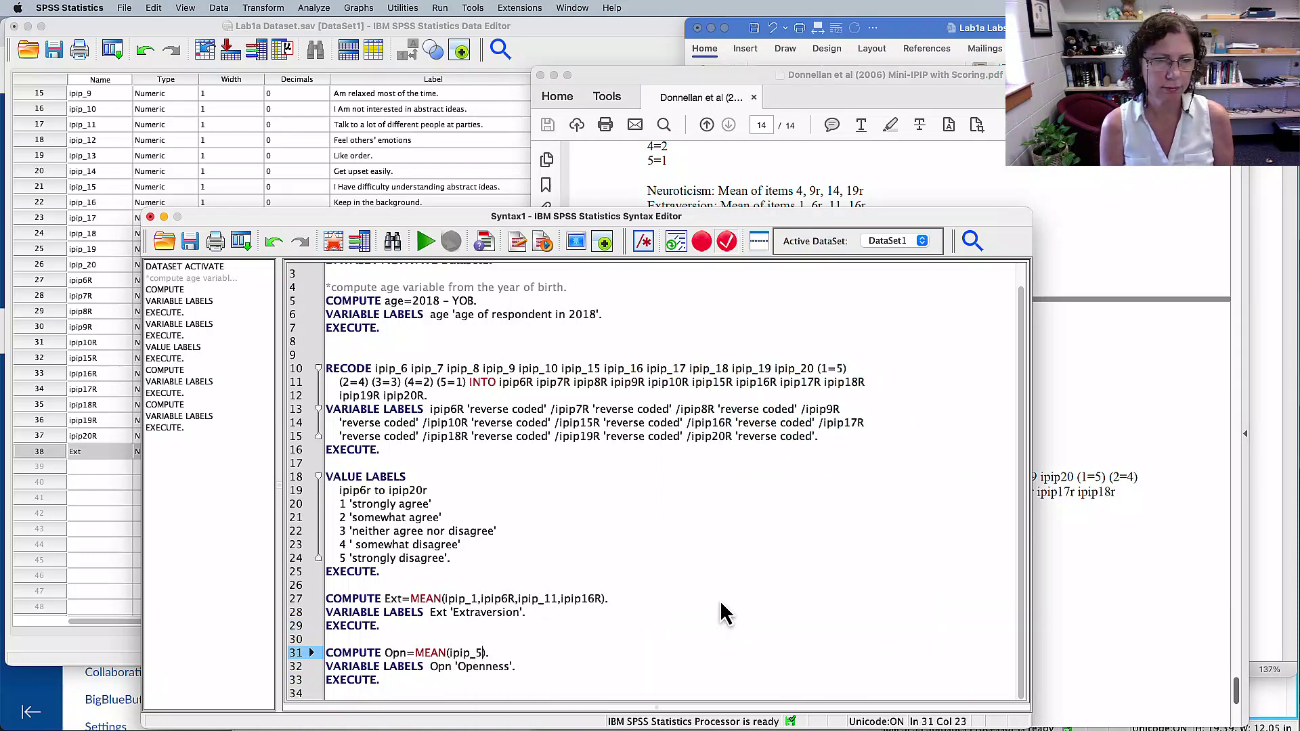
text(,)
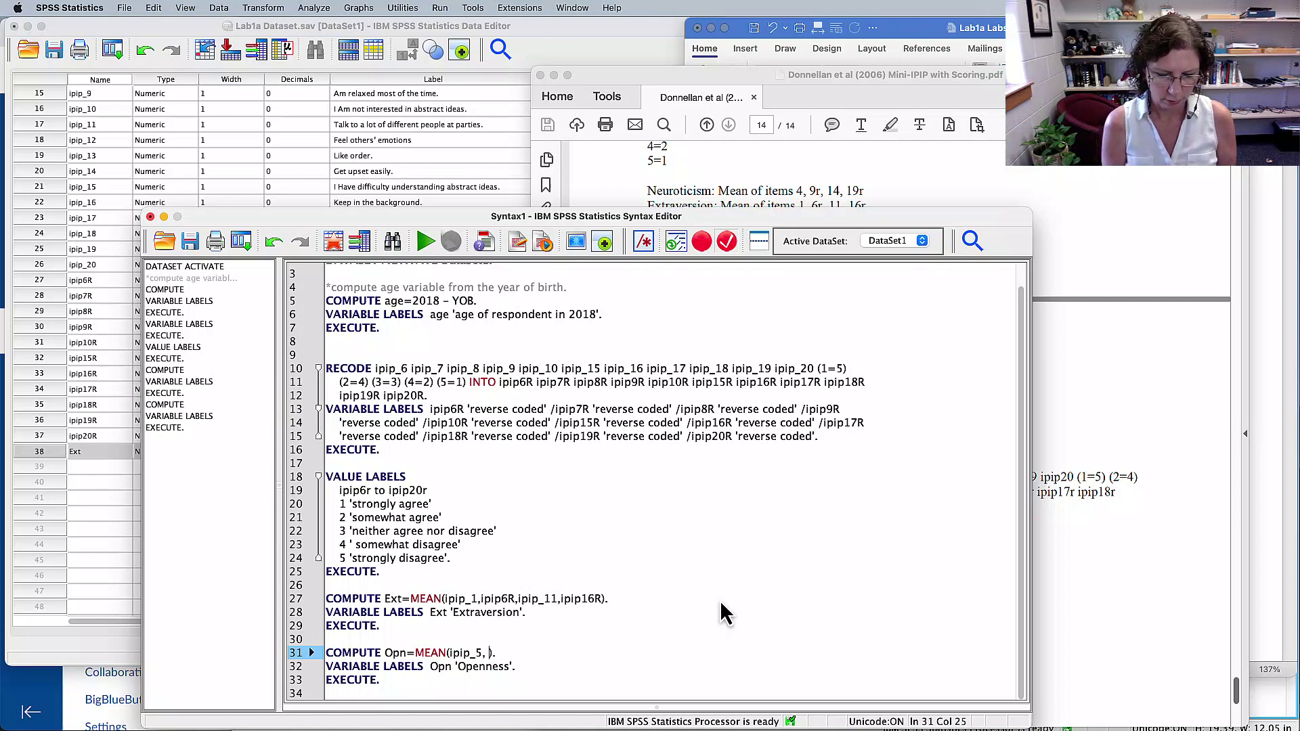
key(BackSpace)
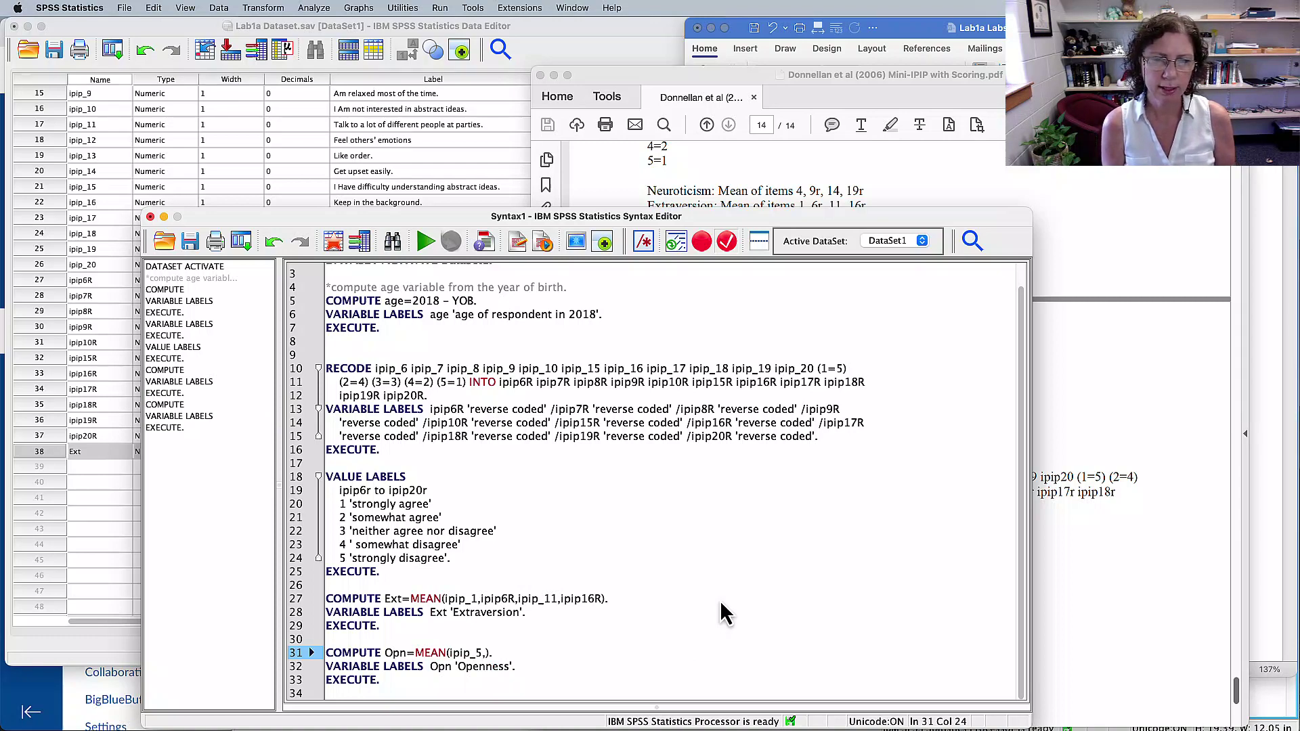
text(ipip)
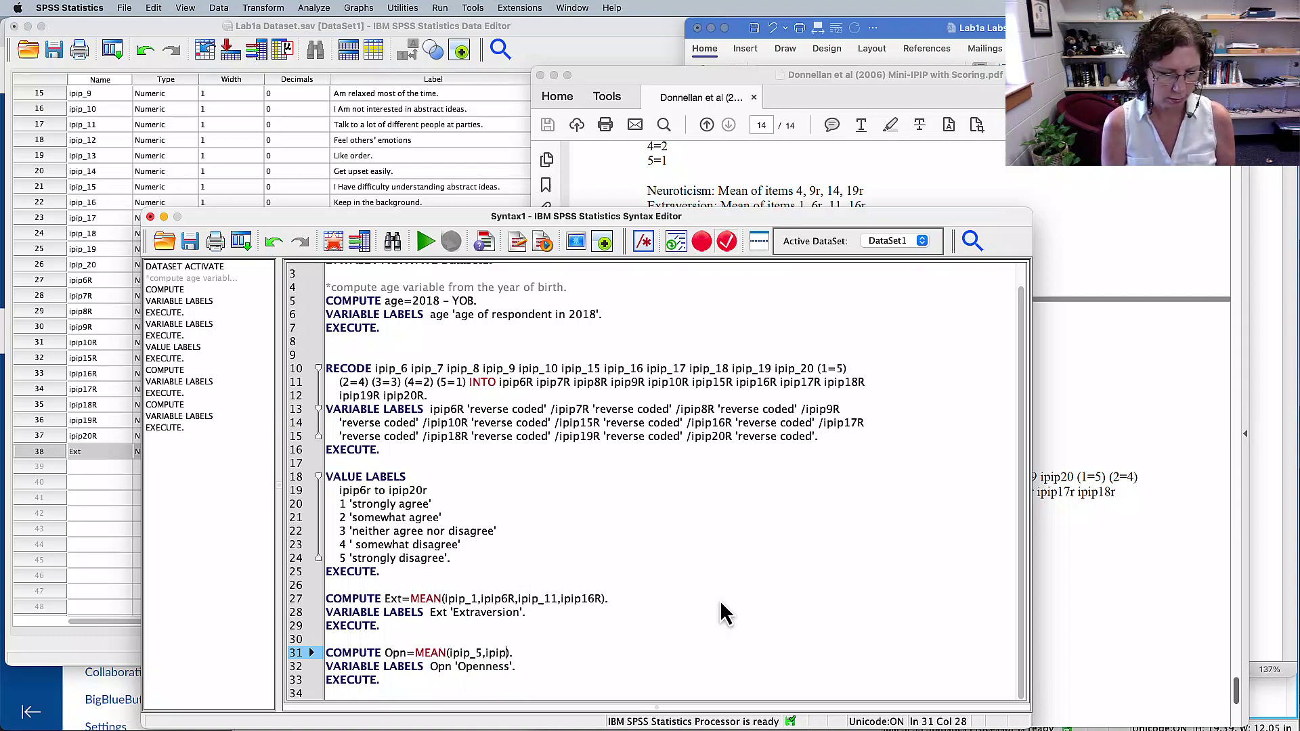
text(15)
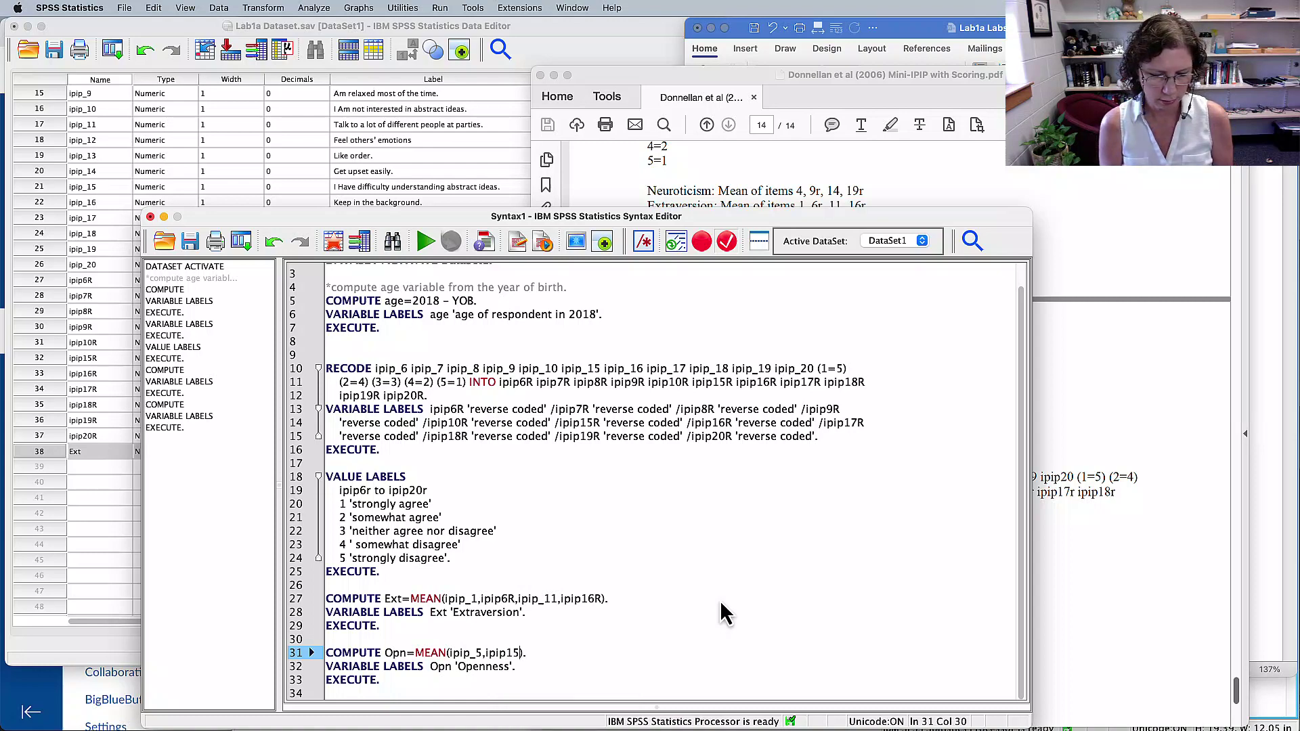
key(BackSpace)
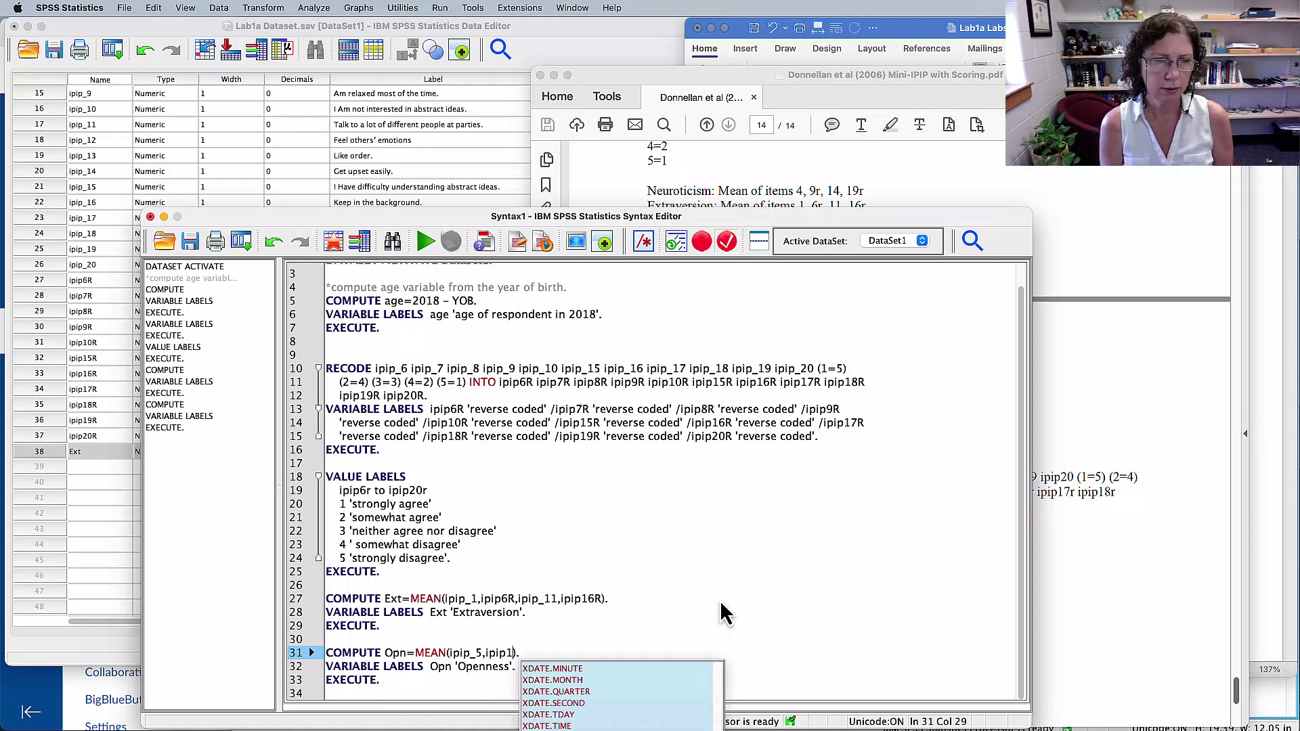
text(0r)
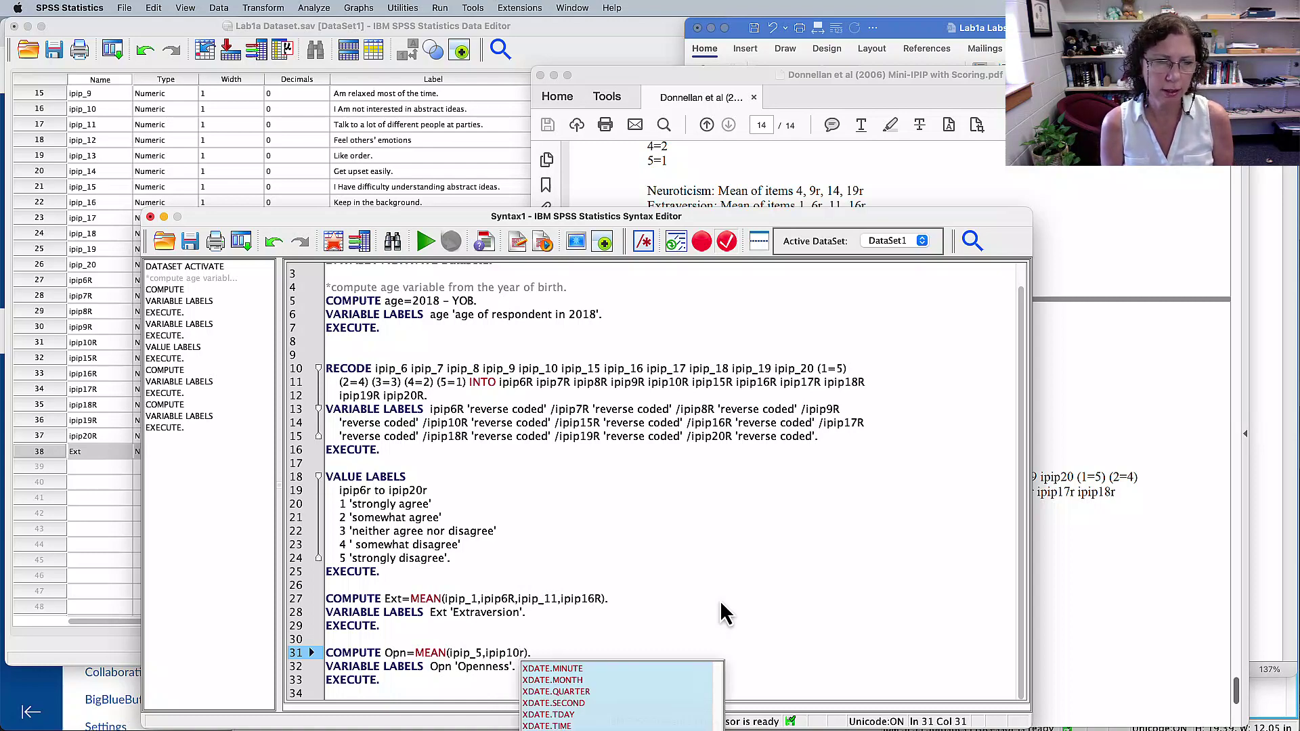
text(,)
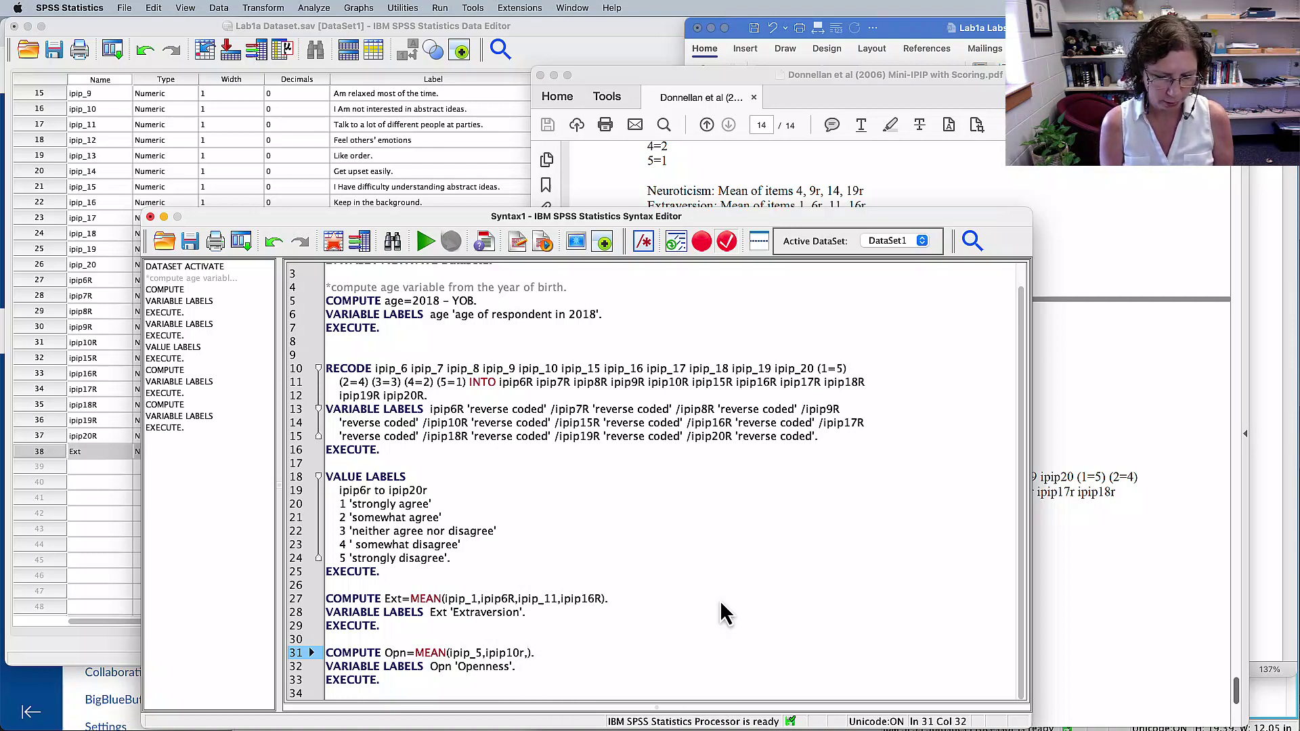
text(ipip15)
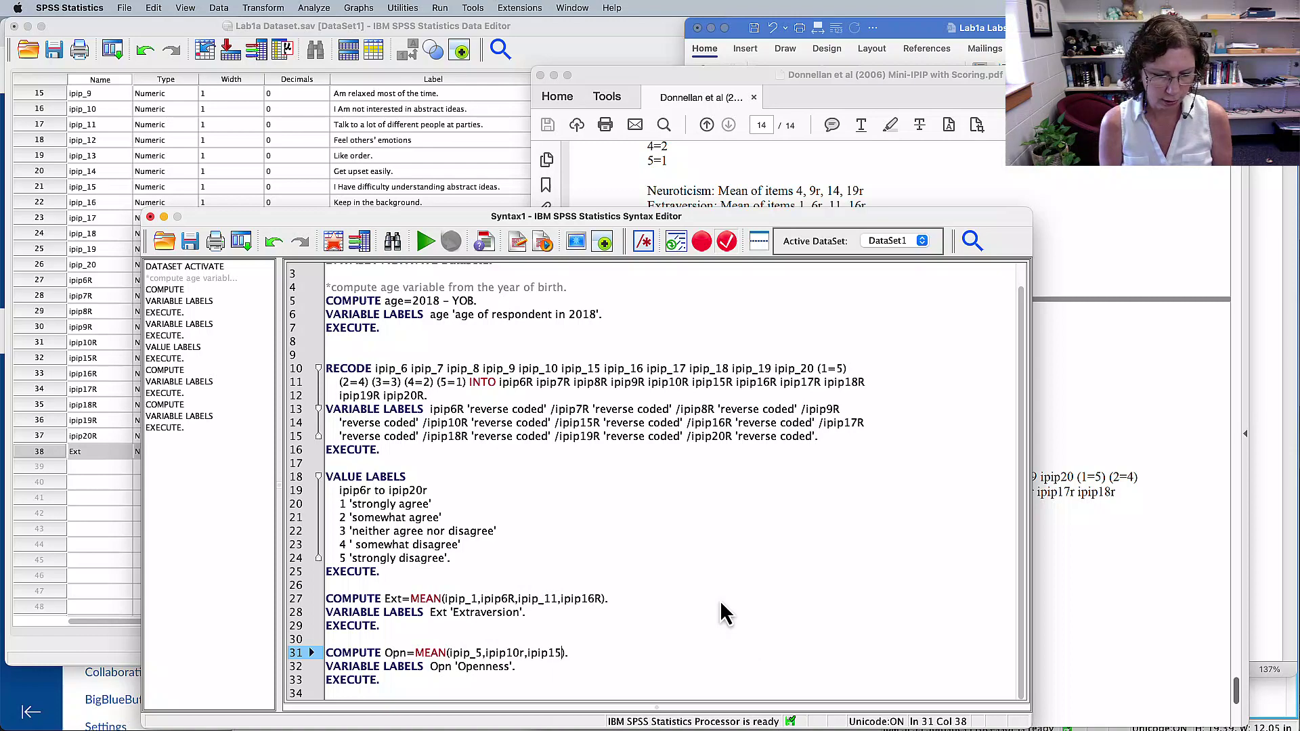
text(r,)
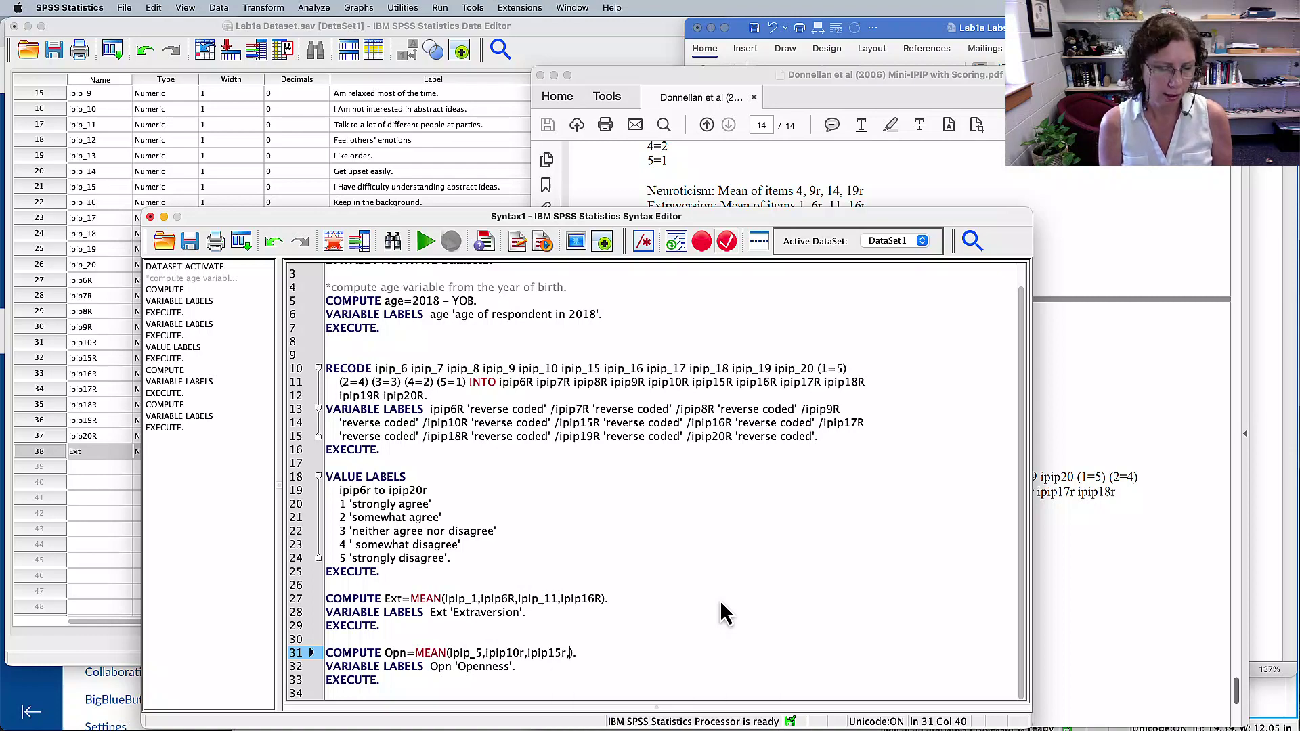
text(ipip20r)
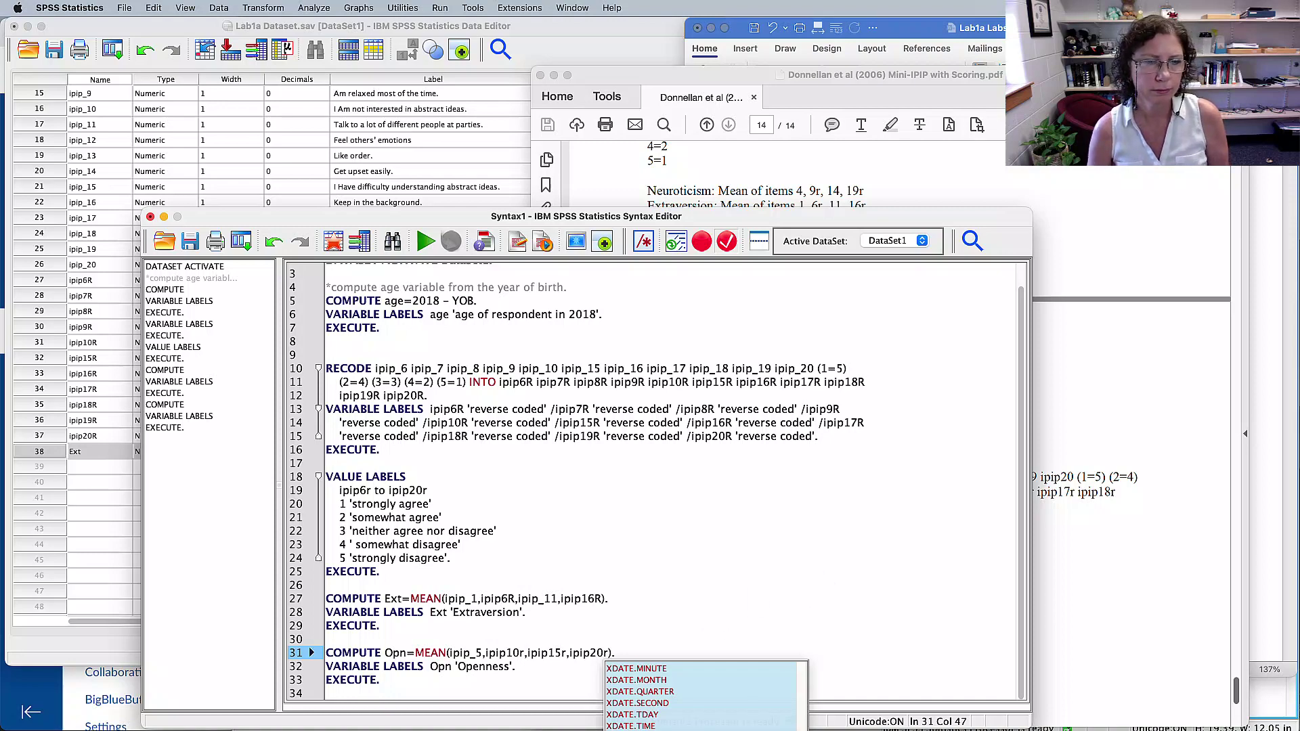
key(BackSpace)
text(R)
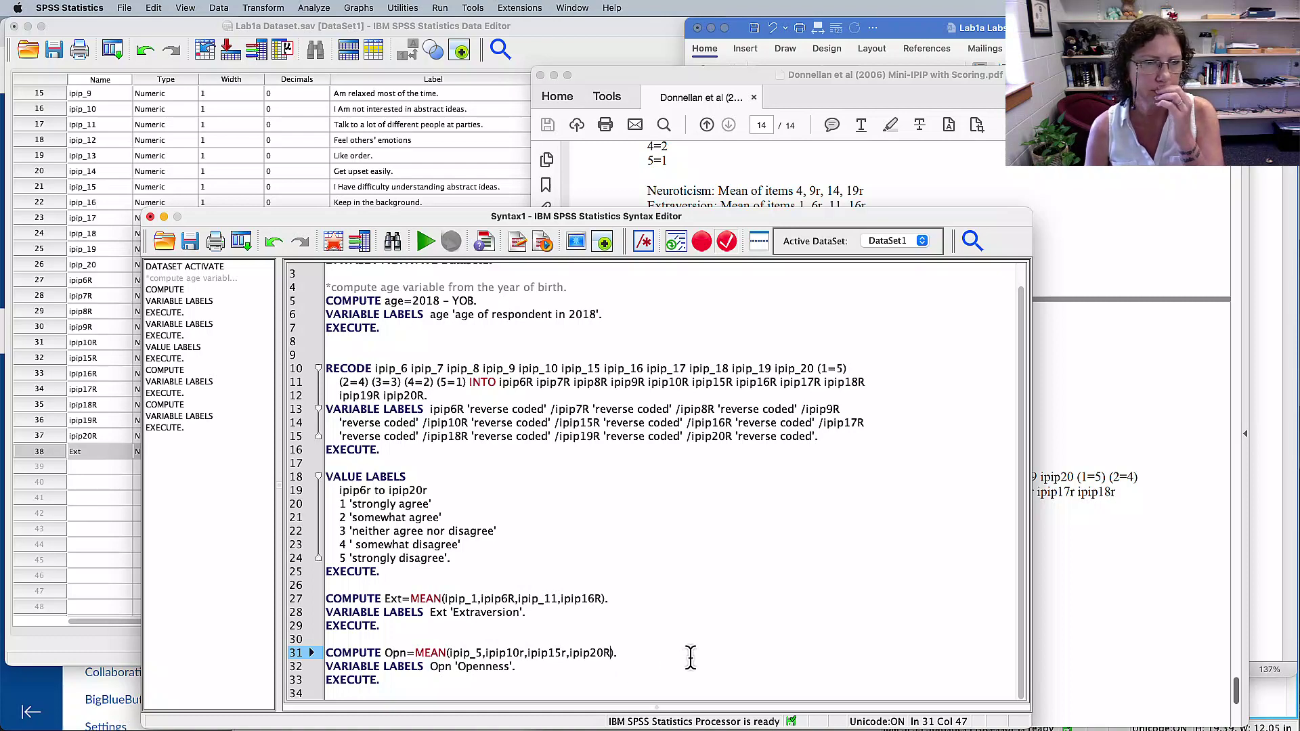
click(511, 656)
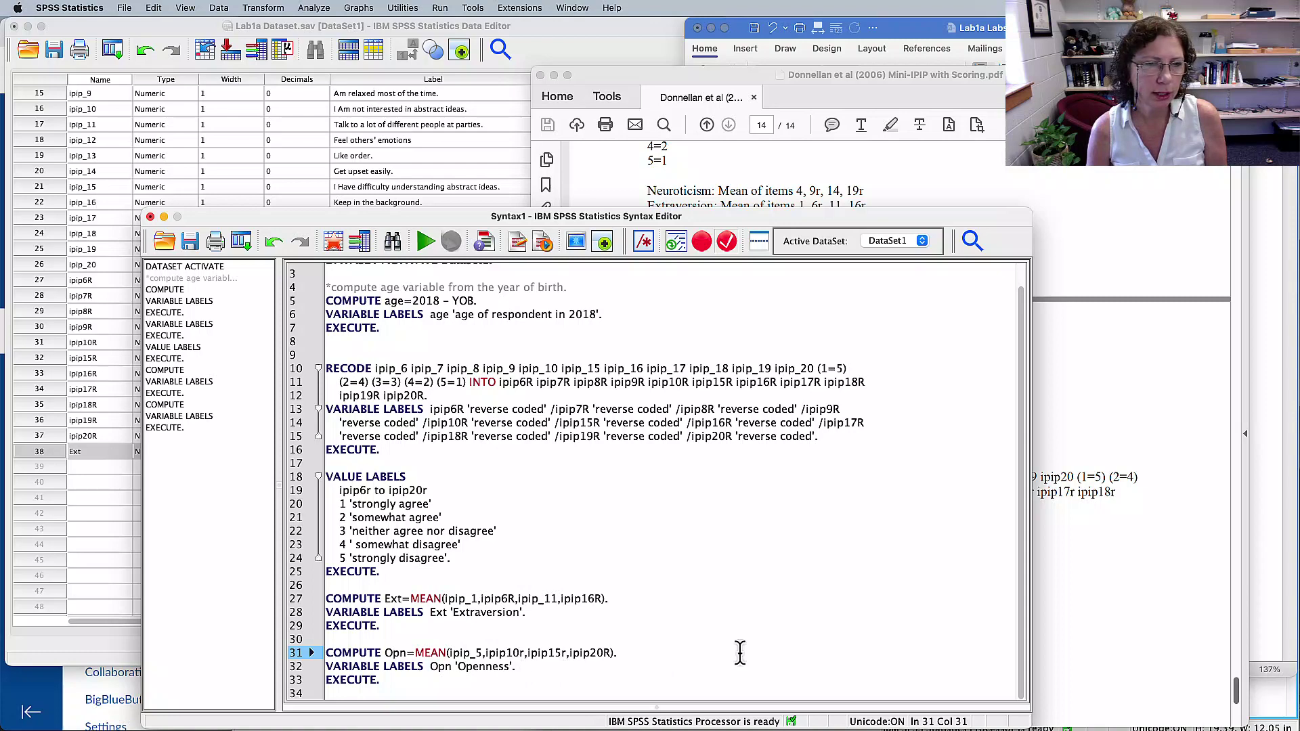
- Run the three-line Opn block from COMPUTE through EXECUTE and check its commands at the end of the output log
drag(383, 683, 318, 654)
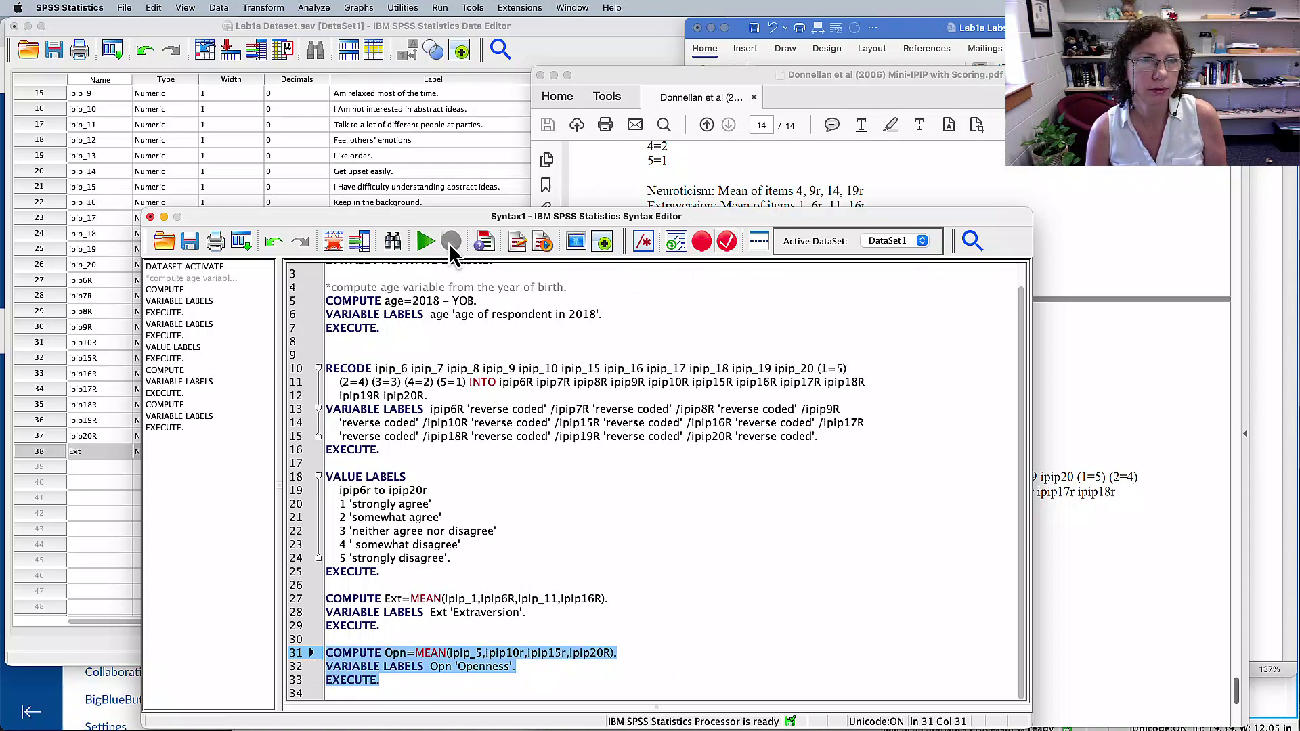
click(421, 241)
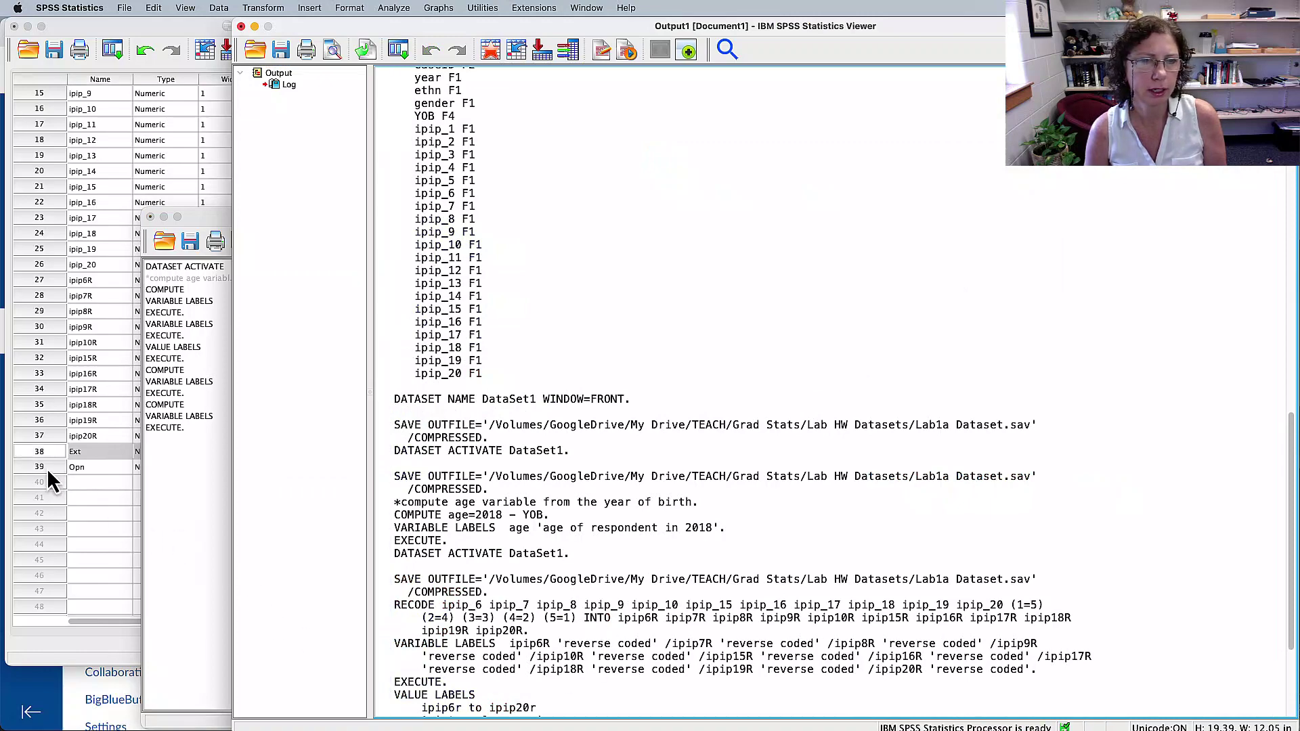
click(615, 685)
scroll(693, 635, down, 1)
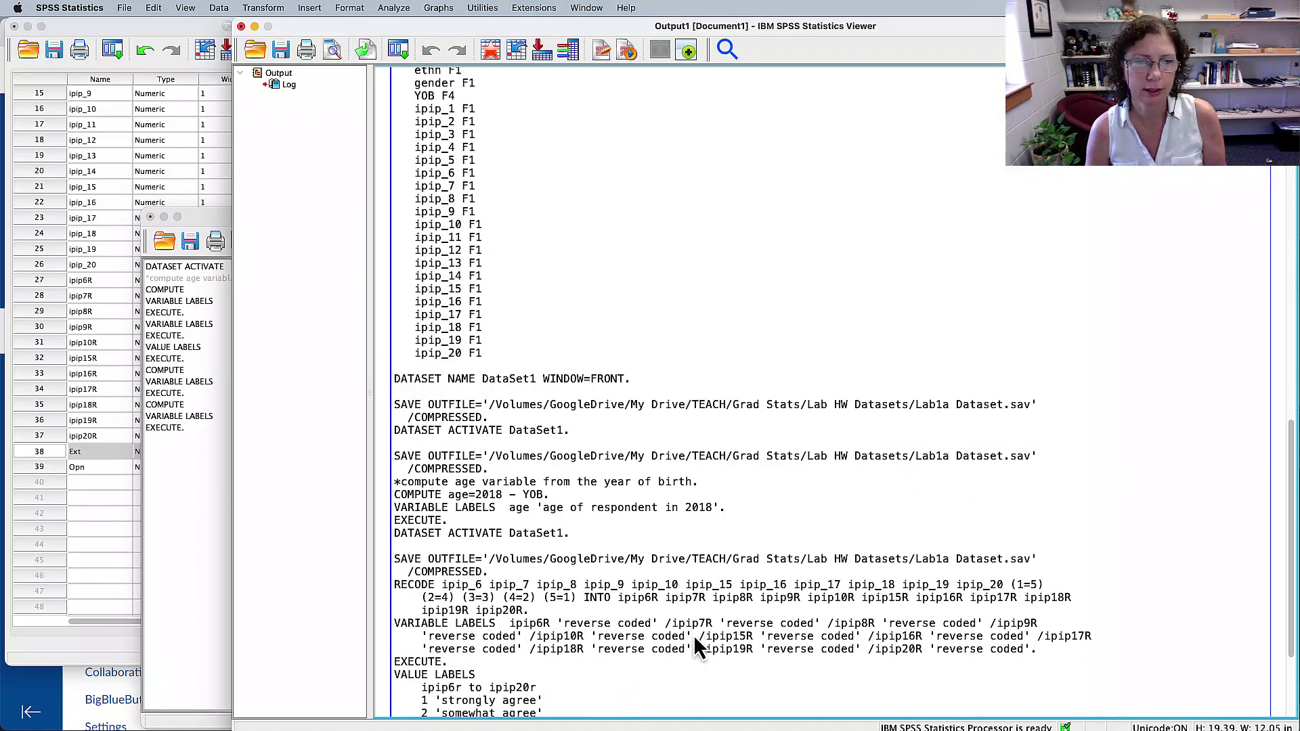
scroll(696, 639, down, 5)
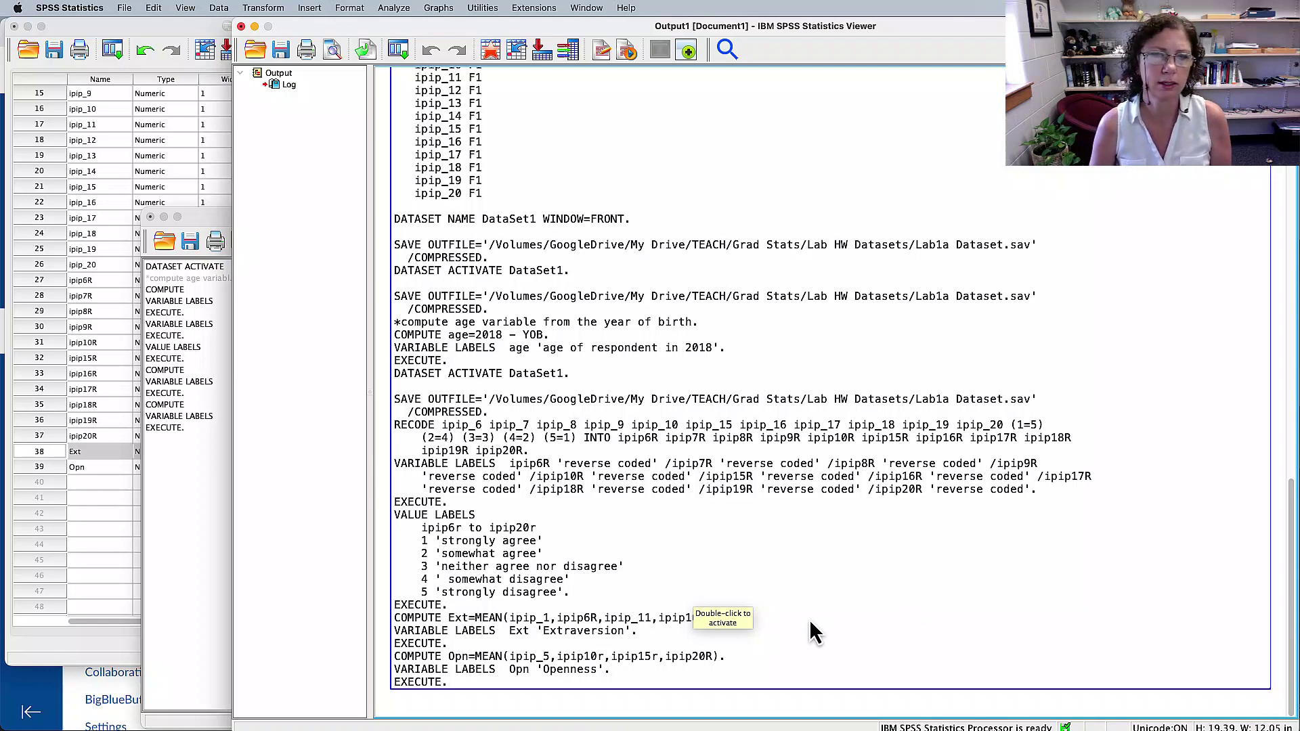
click(197, 539)
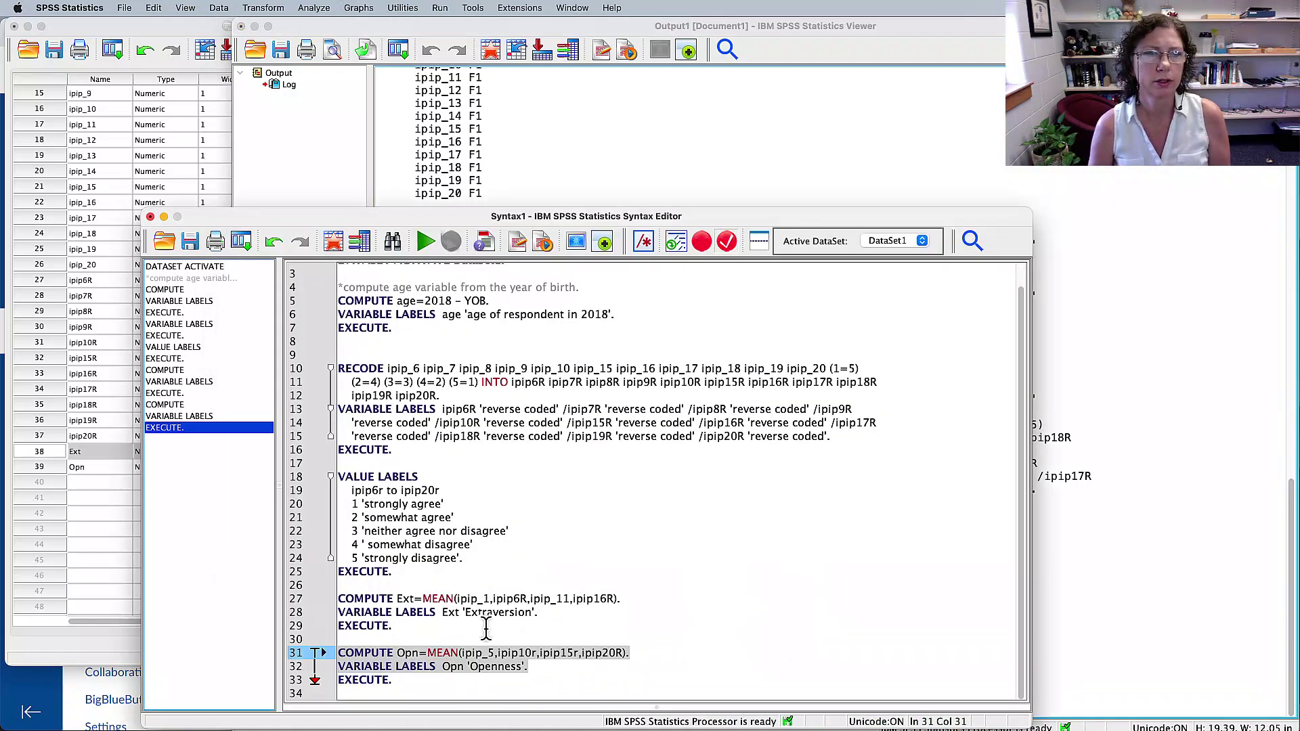
drag(318, 604, 412, 694)
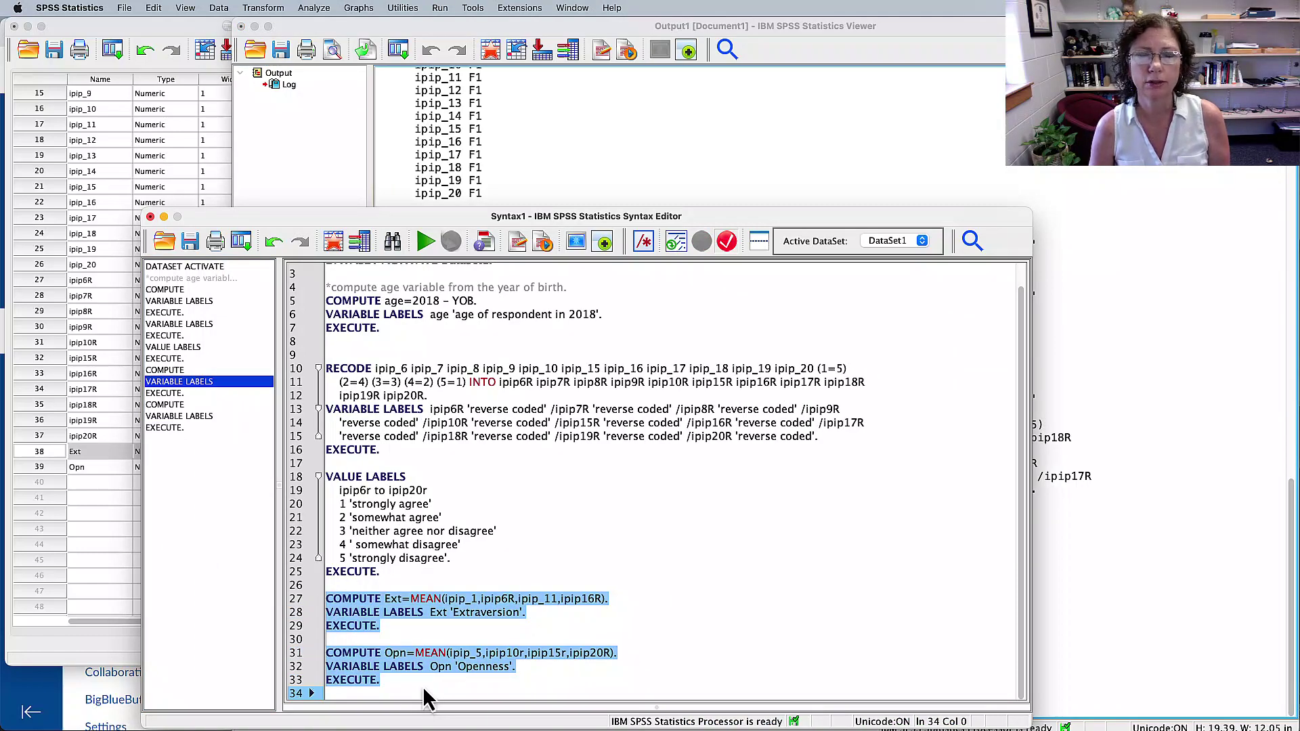
click(156, 25)
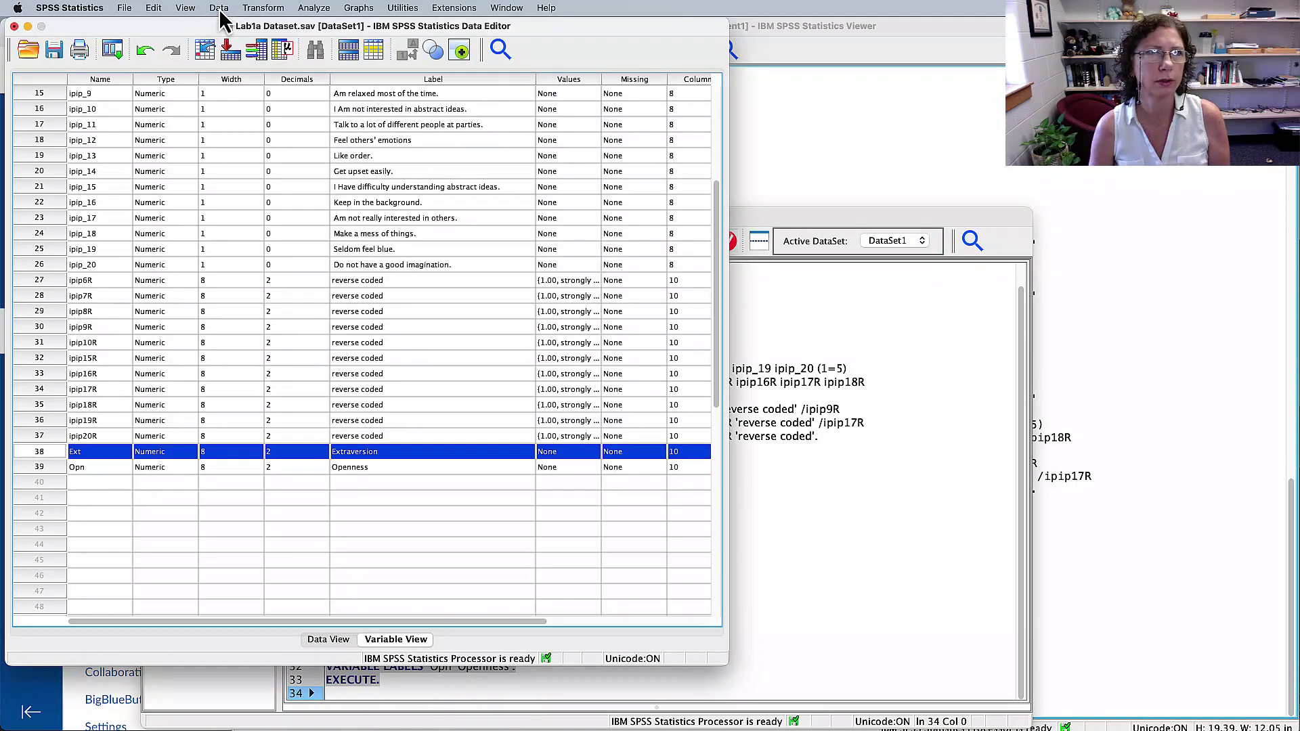
click(274, 10)
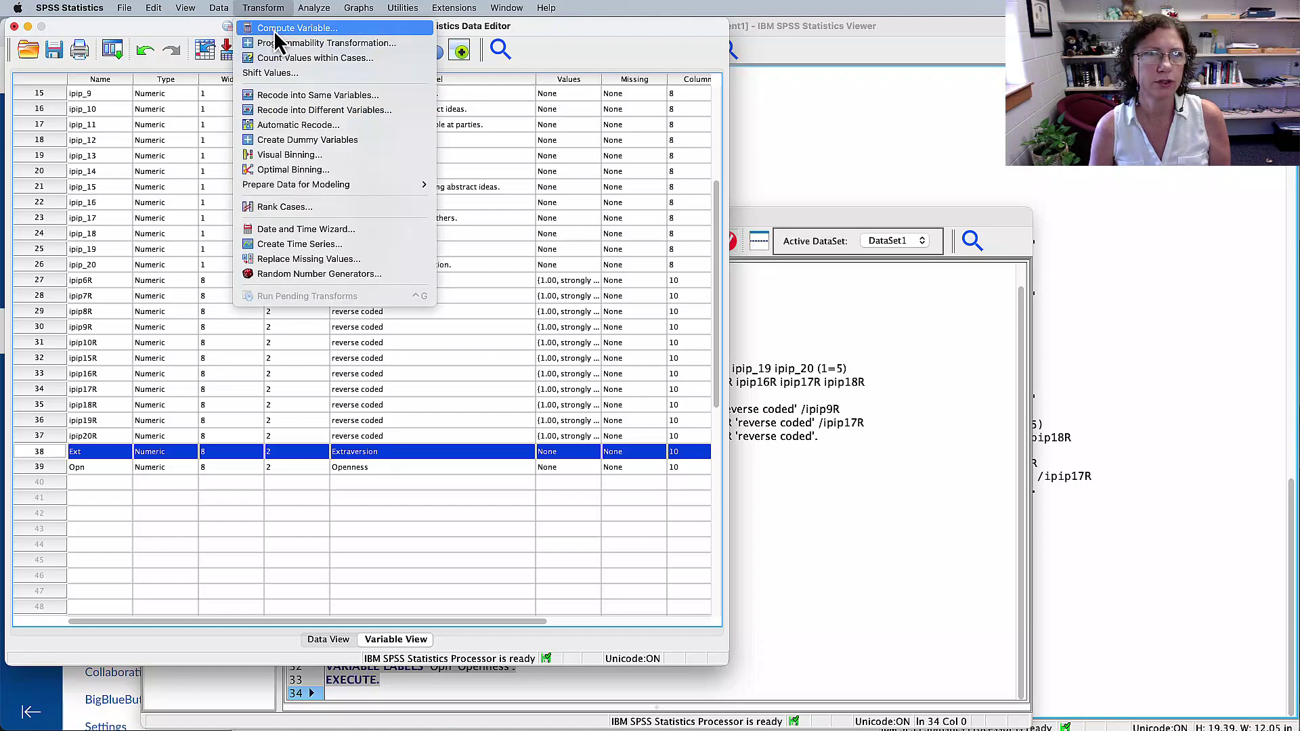
click(277, 31)
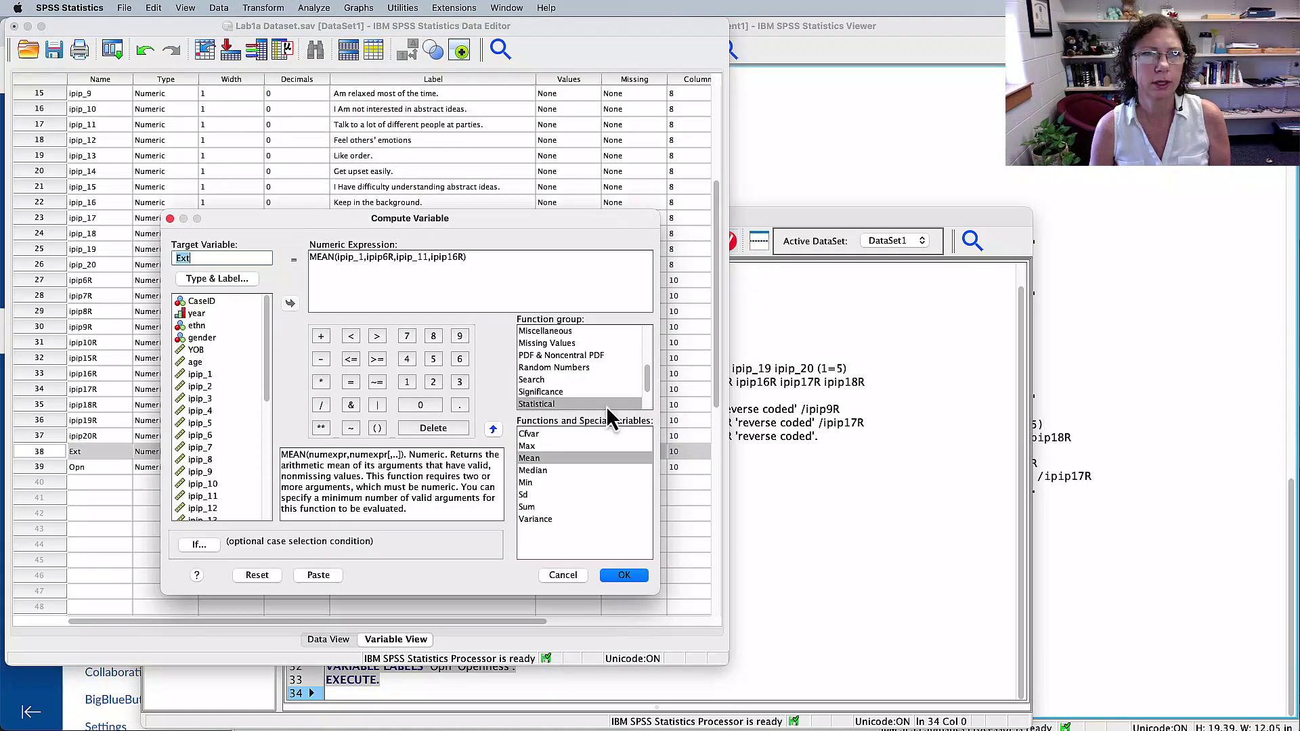
click(562, 575)
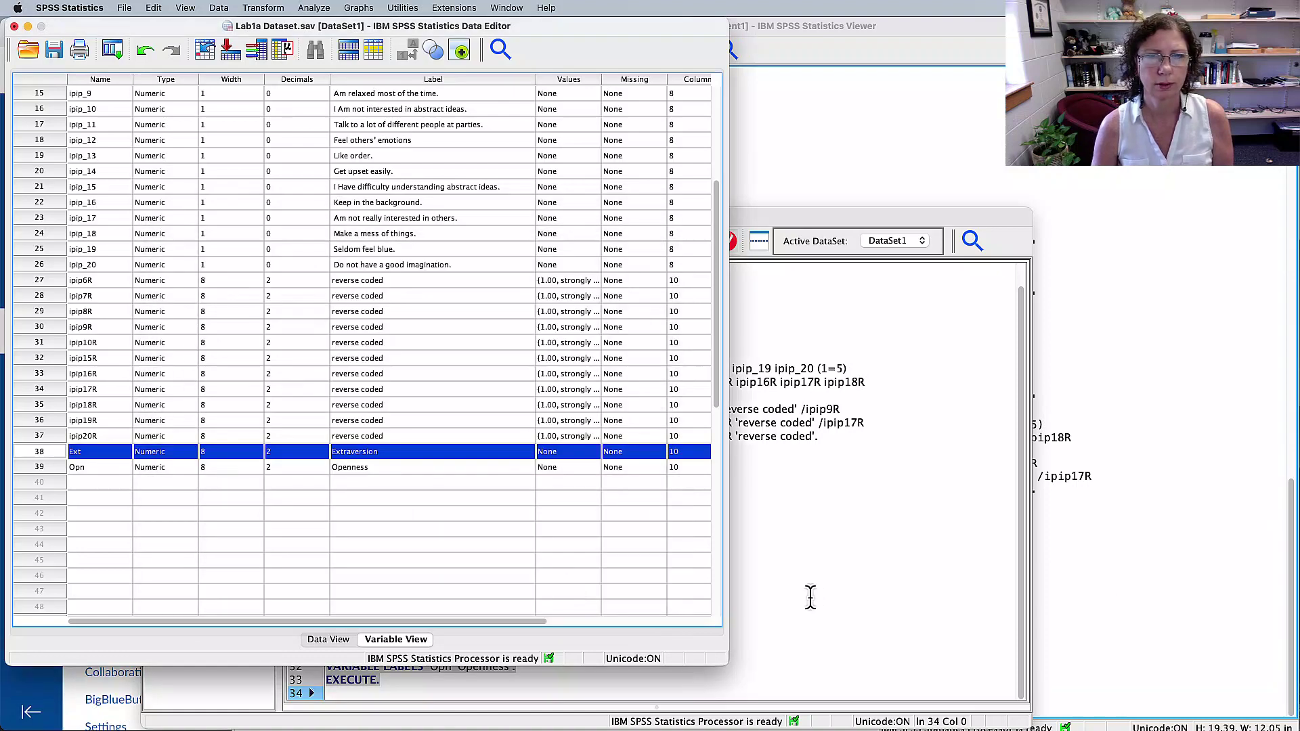
- Replace the Ext and Opn blocks with commented syntax computing and labelling Opn, Con, Ext, Agr and Neu as means of their four Mini-IPIP items
click(797, 590)
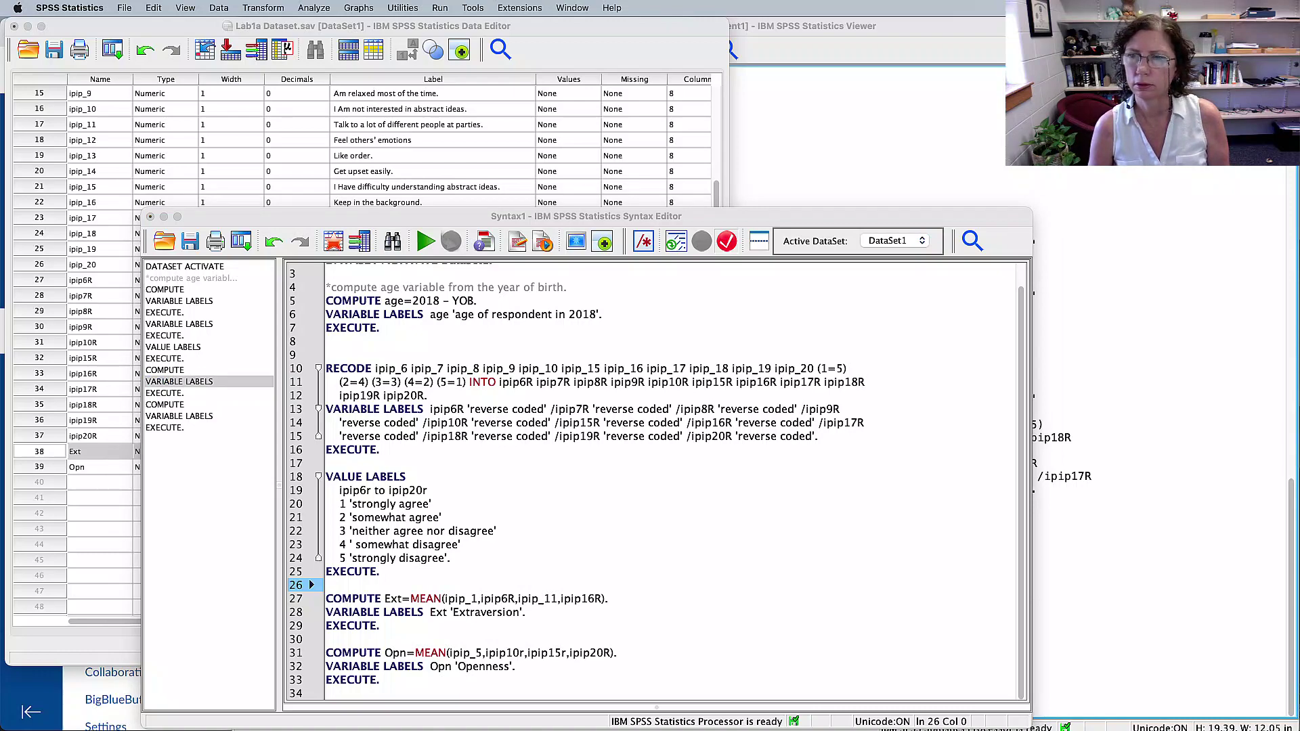
click(428, 612)
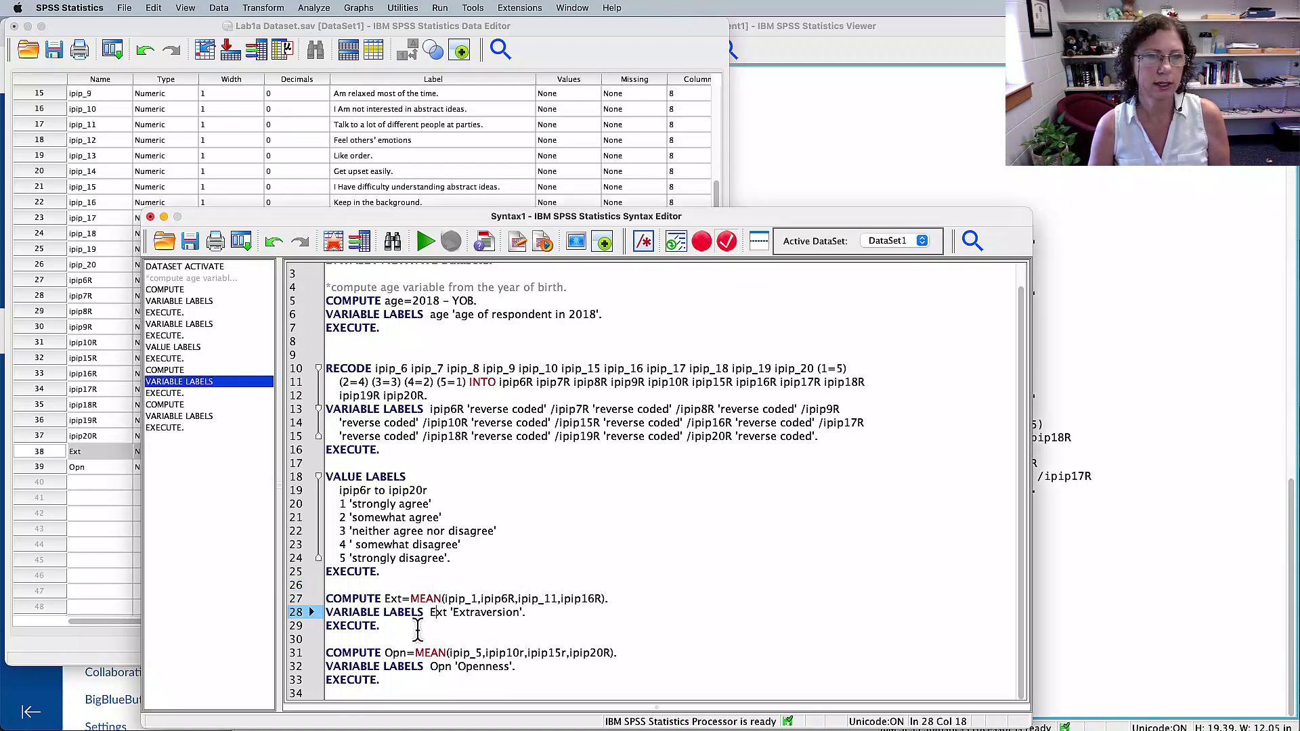
drag(379, 682, 308, 585)
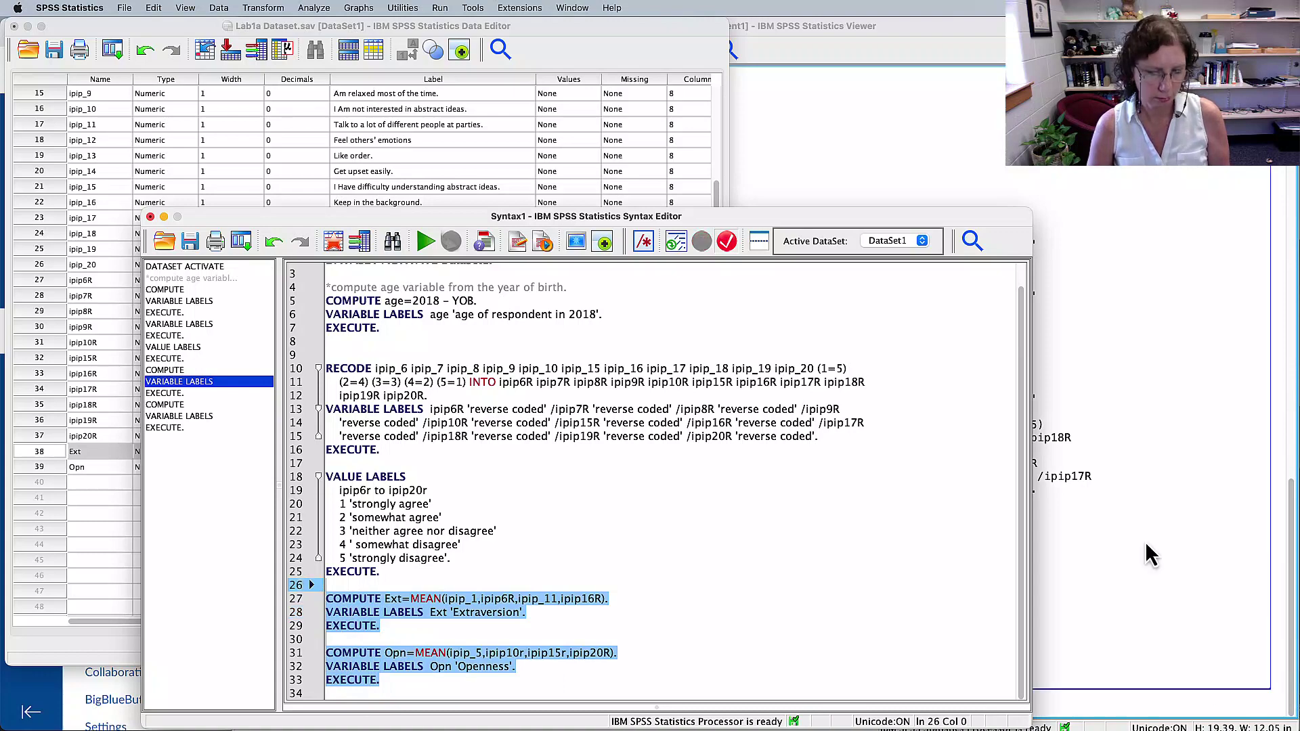
text(* Once reverse items are ready, compute scale-level variables by mean. COMPUTE Opn=MEAN(ipip_5,ipip10r,ipip15r,ipip20r). VARIABLE LABELS Opn 'Openness'. EXECUTE.  COMPUTE Con=MEAN(ipip_3,ipip8r,ipip_13,ipip18r). VARIABLE LABELS Con 'Conscientiousness'. EXECUTE.  COMPUTE Ext=MEAN(ipip_1,ipip6r,ipip_11,ipip16r). VARIABLE LABELS Ext 'Extraversion'. EXECUTE.  COMPUTE Agr=MEAN(ipip_2,ipip7r,ipip_12,ipip17r). VARIABLE LABELS Agr 'Agreeableness'. EXECUTE.  COMPUTE Neu=MEAN(ipip_4,ipip9r,ipip_14,ipip19r). VARIABLE LABELS Neu 'Neuroticism'. EXECUTE.)
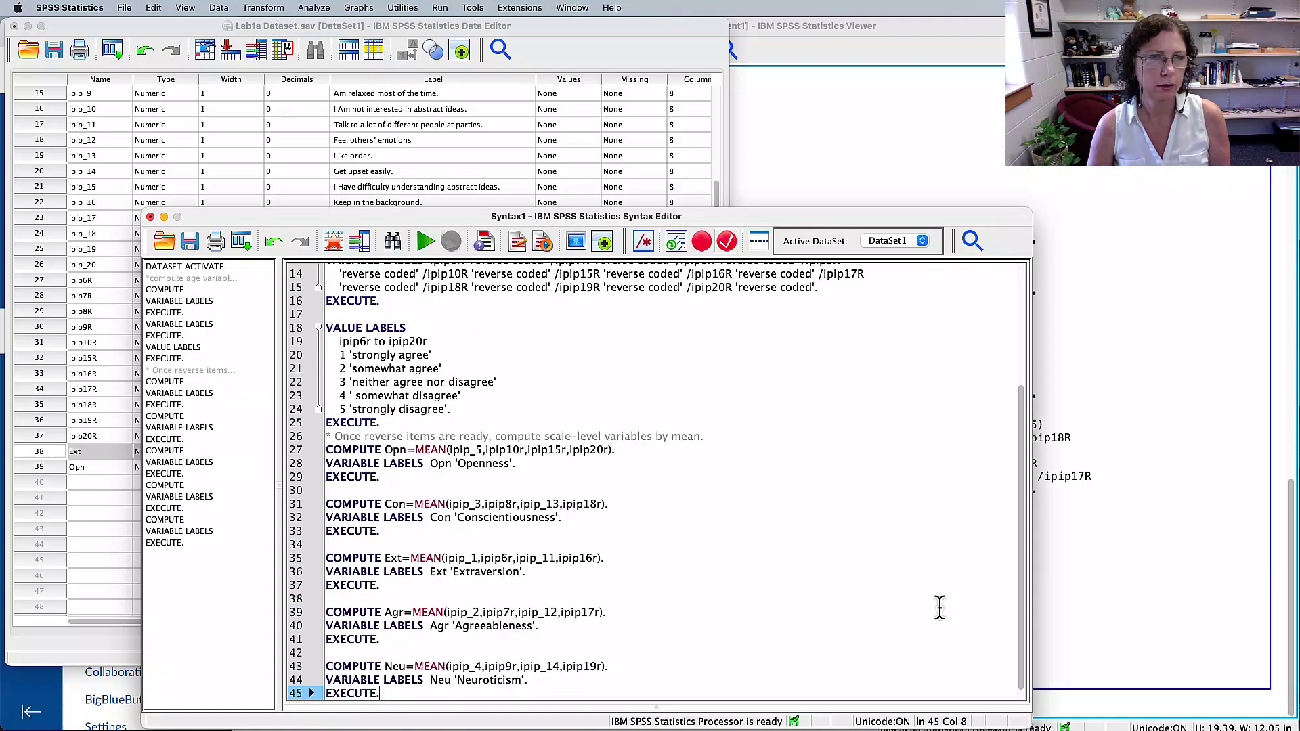
- Insert a blank line between the VALUE LABELS block's EXECUTE and the comment '* Once reverse items are ready, compute scale-level variables by mean.'
click(380, 422)
key(Return)
scroll(600, 526, down, 1)
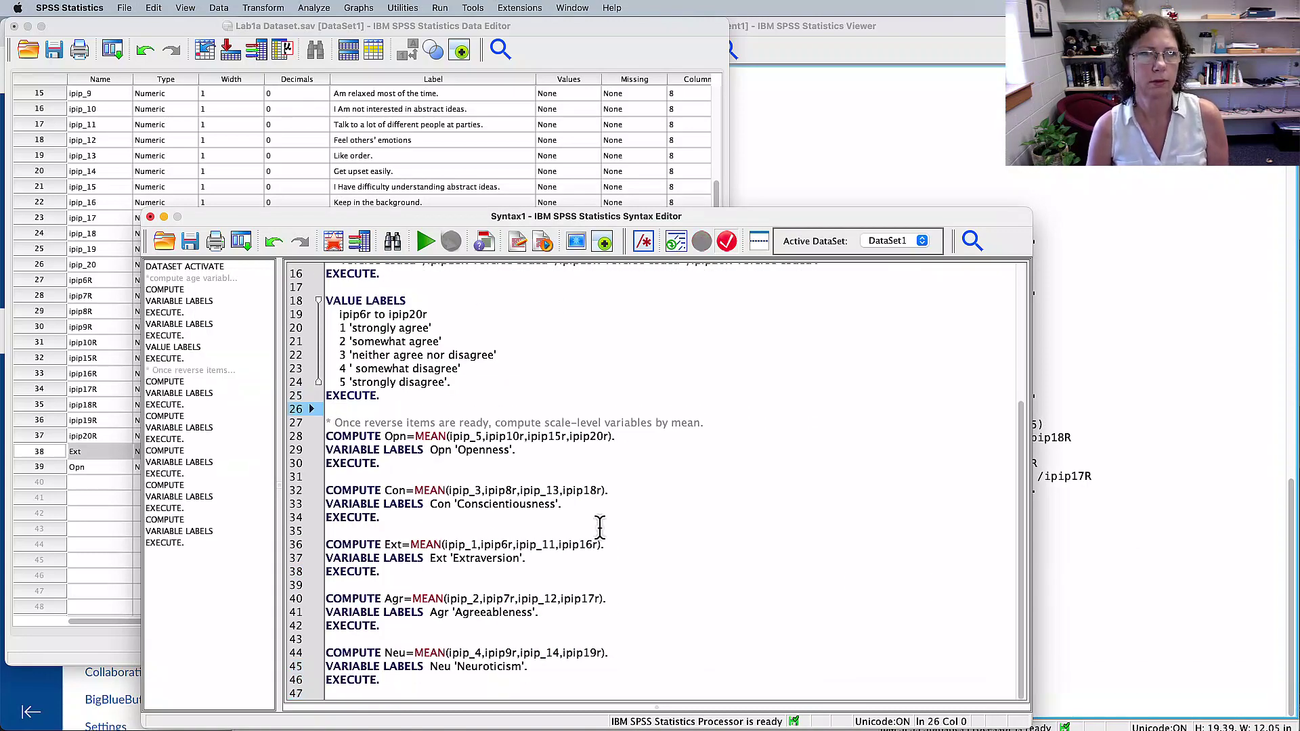
- Run the syntax from the scale-level comment through the final EXECUTE and select the five subfacet variables, Ext to Neu, in the Data Editor
drag(379, 681, 309, 425)
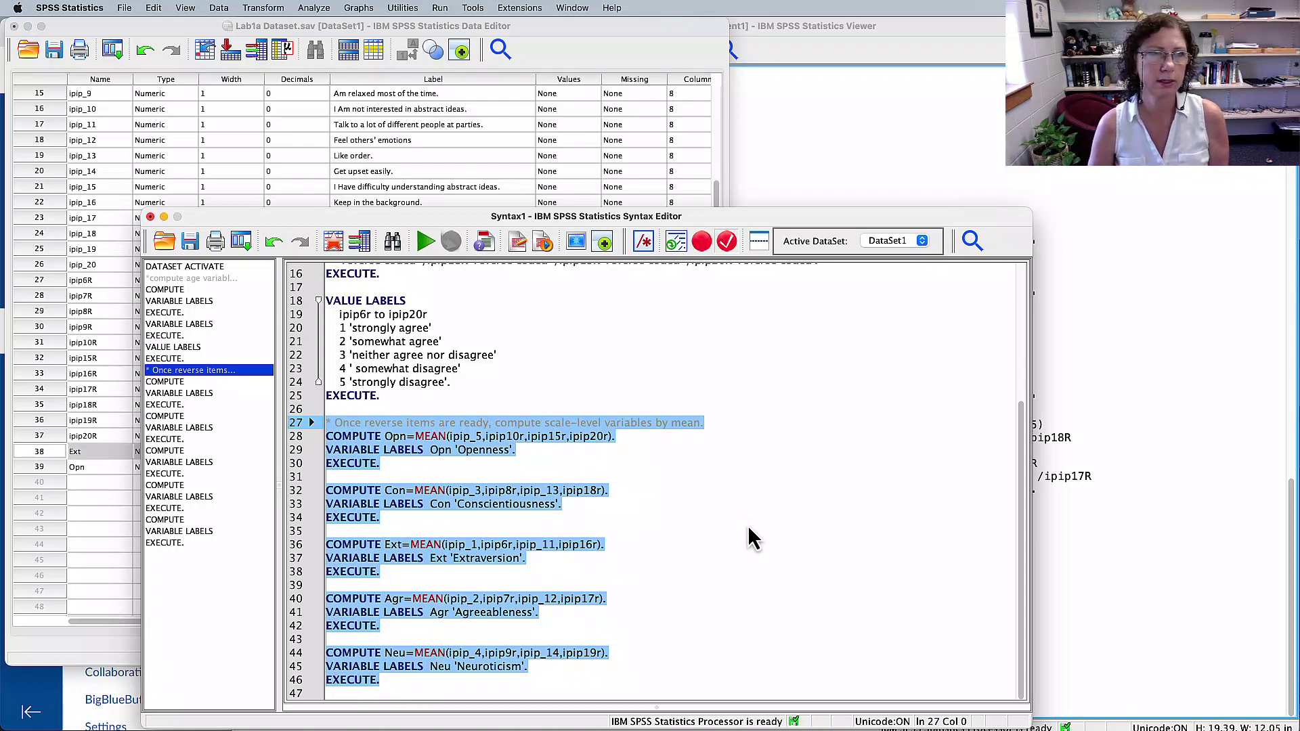
click(426, 242)
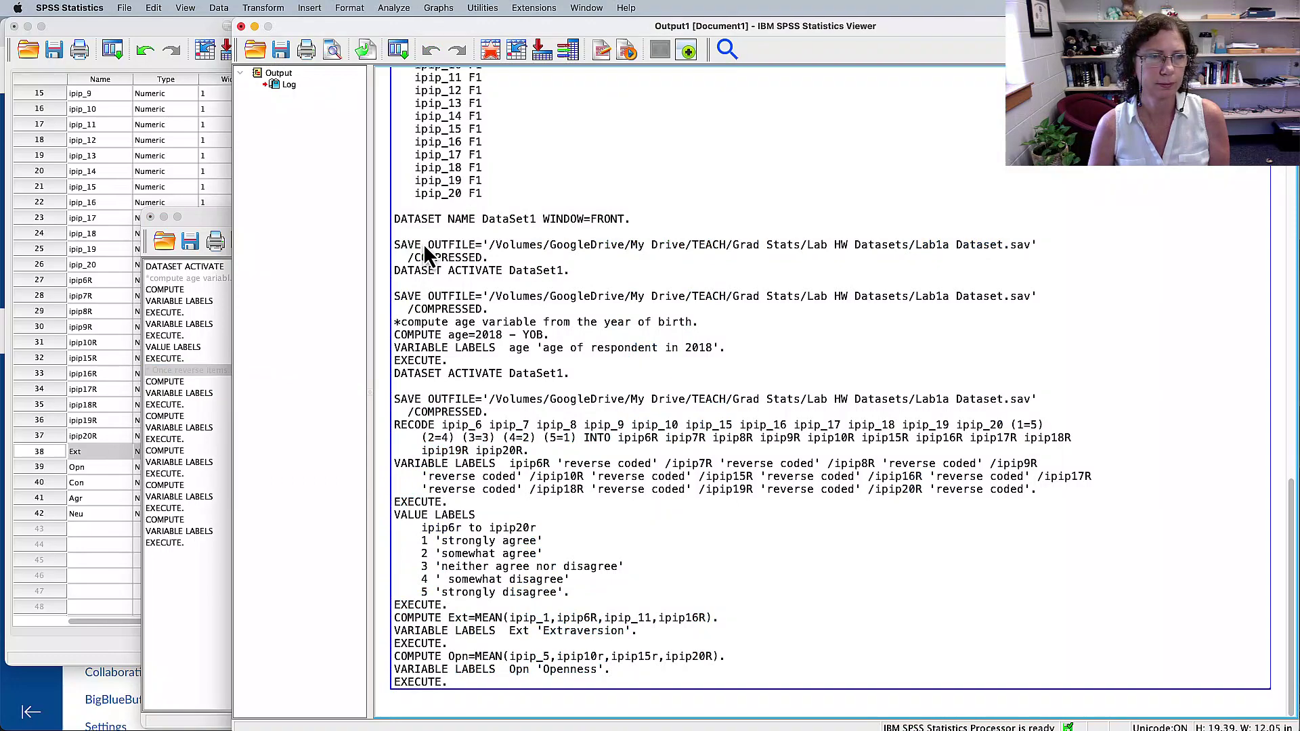
click(31, 514)
drag(48, 451, 42, 514)
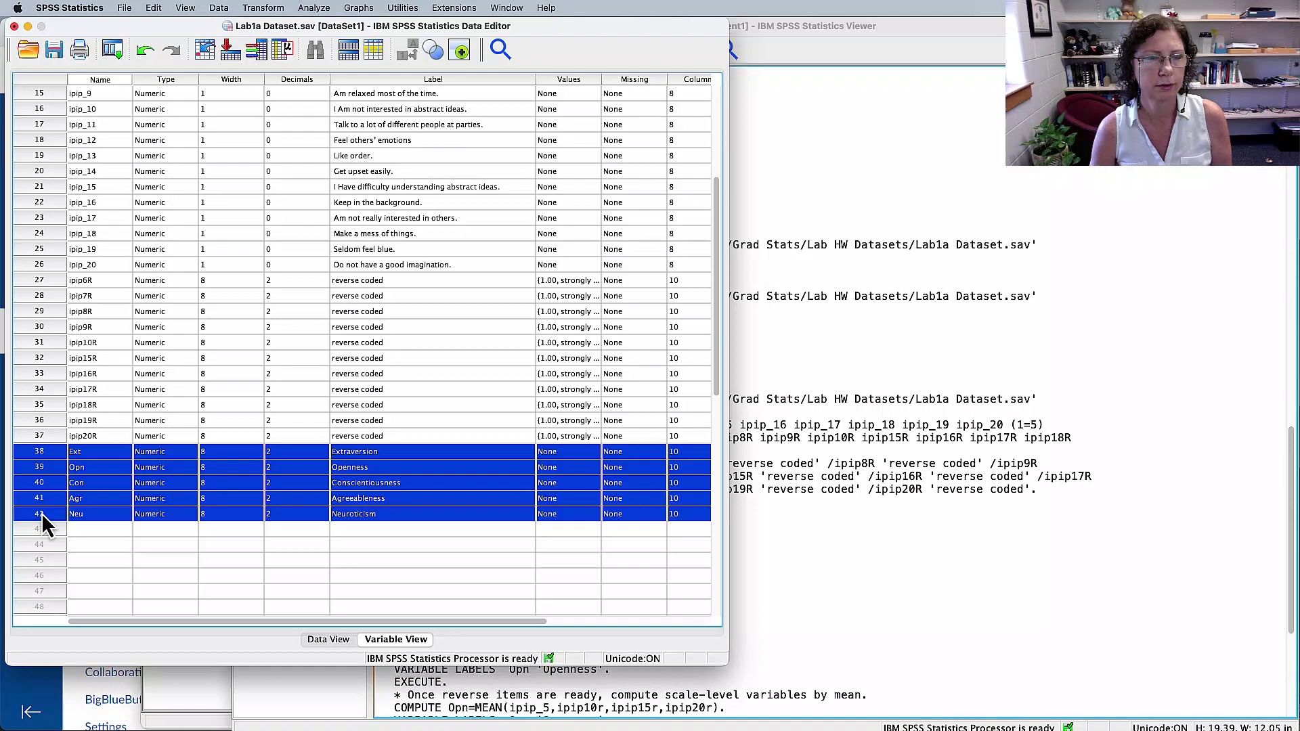
- Move the Ext variable between Con and Agr in the variable list so the subfacets run Opn, Con, Ext, Agr, Neu
click(37, 562)
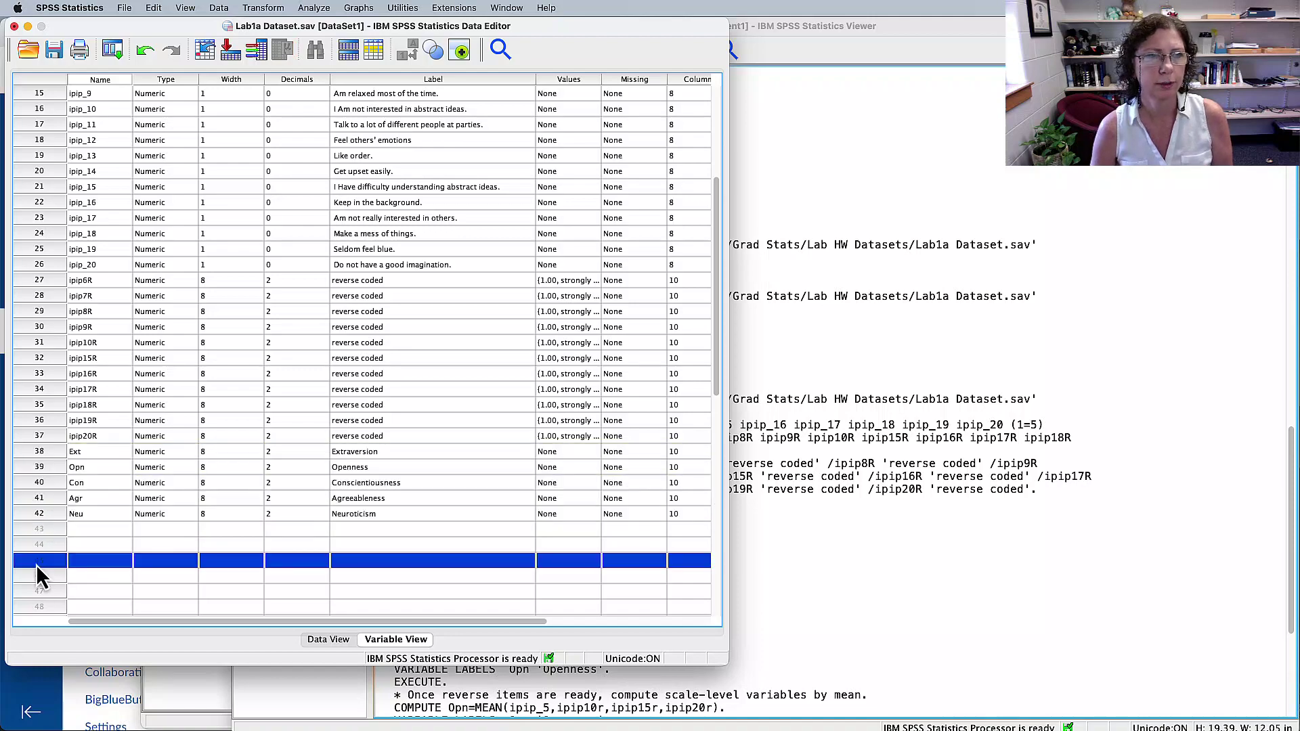
click(38, 452)
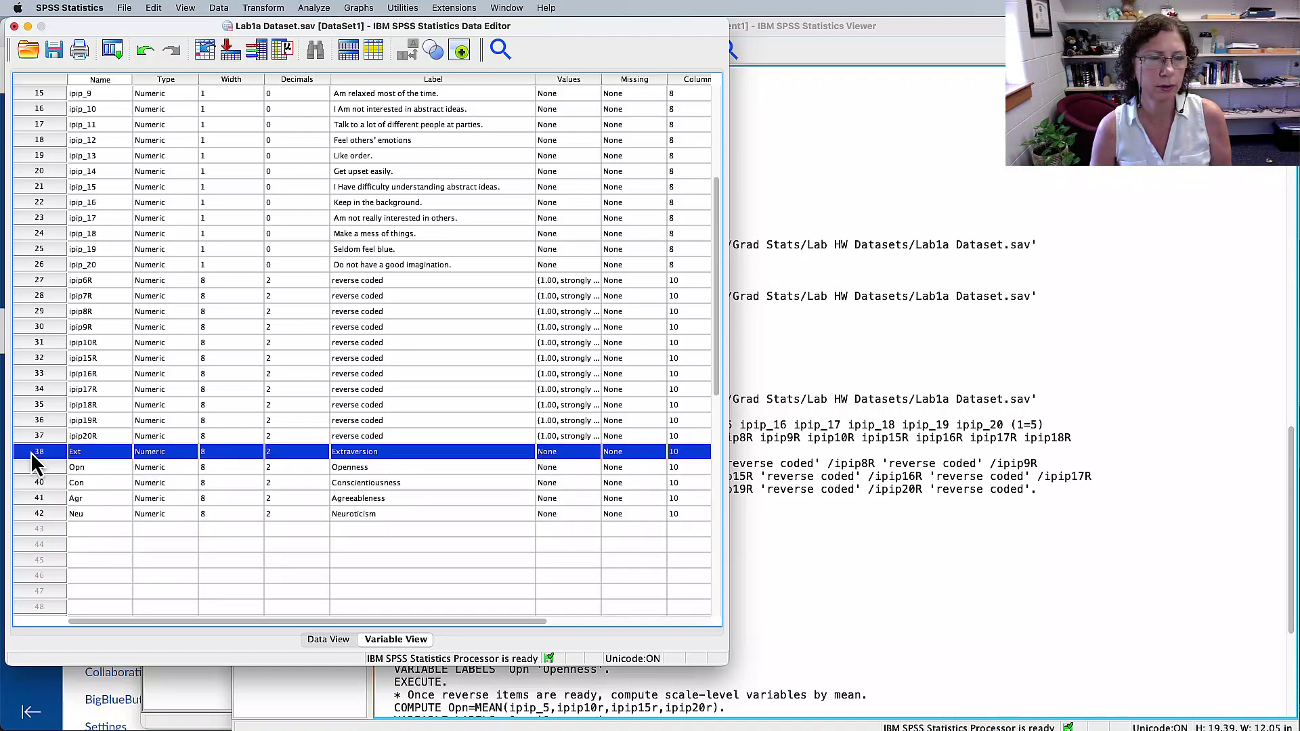
drag(31, 452, 31, 500)
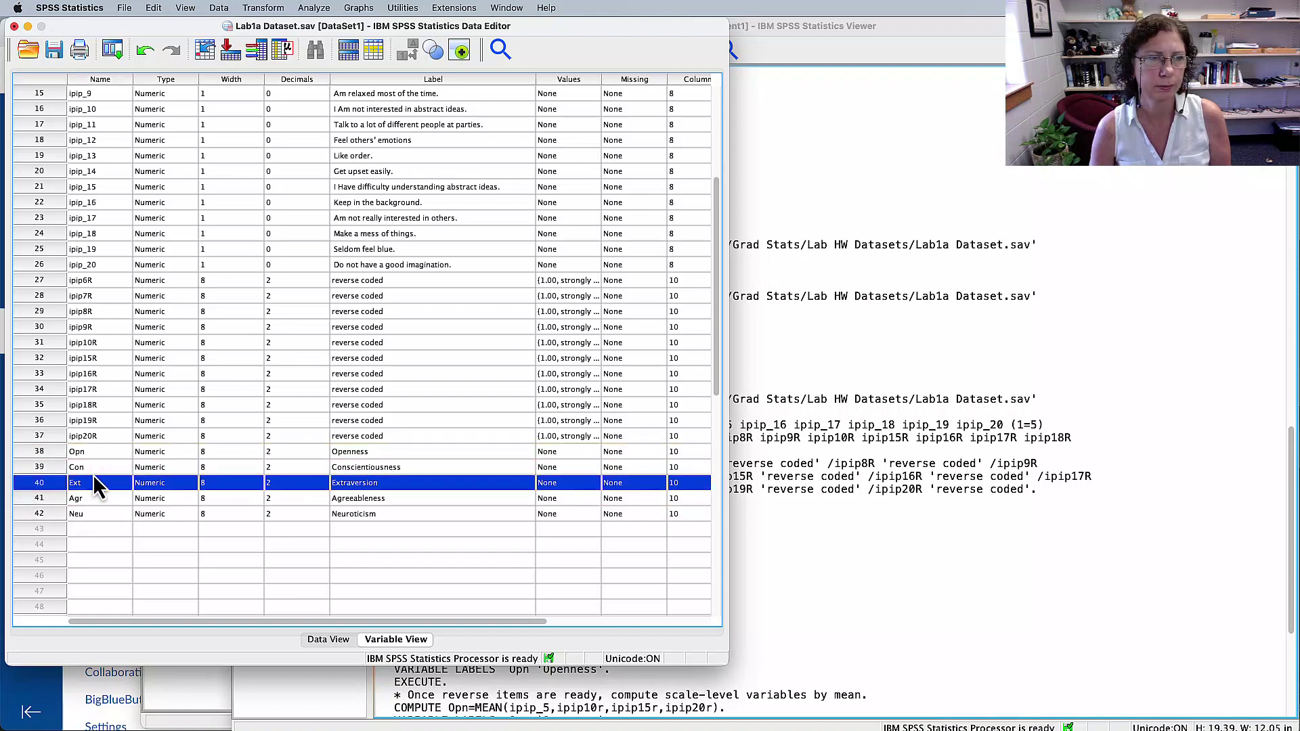
- Switch to the Word lab instructions and go from the Compute Variable steps to 'Task 3: Describe the Sample'
click(1083, 645)
key(super+Tab)
key(super+Tab)
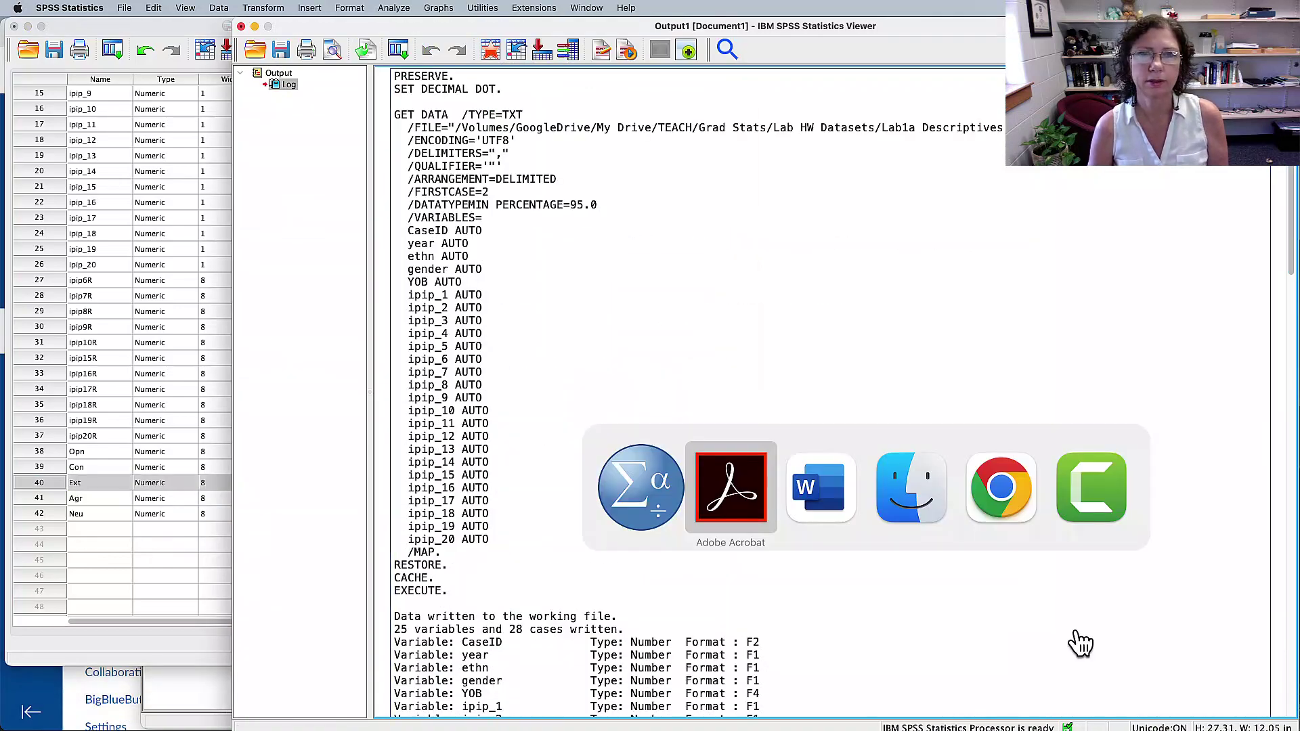
scroll(1001, 332, down, 5)
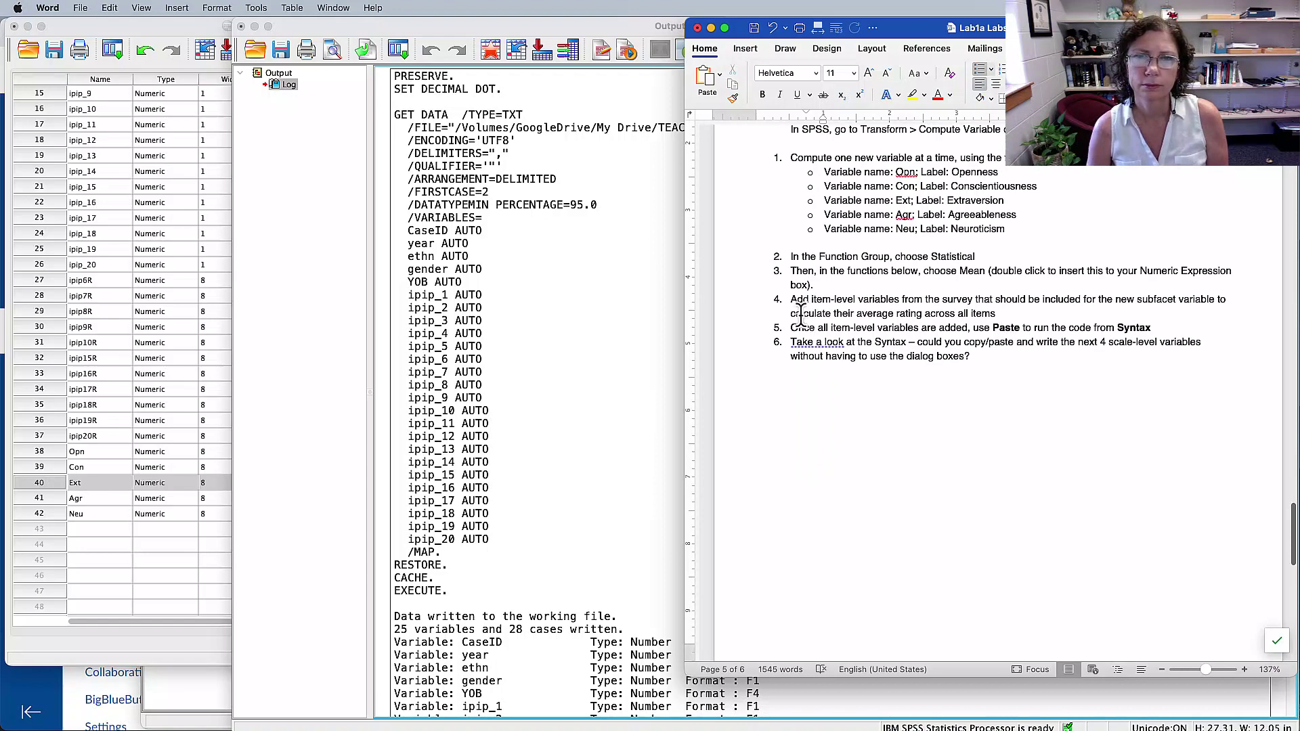
drag(811, 299, 1027, 299)
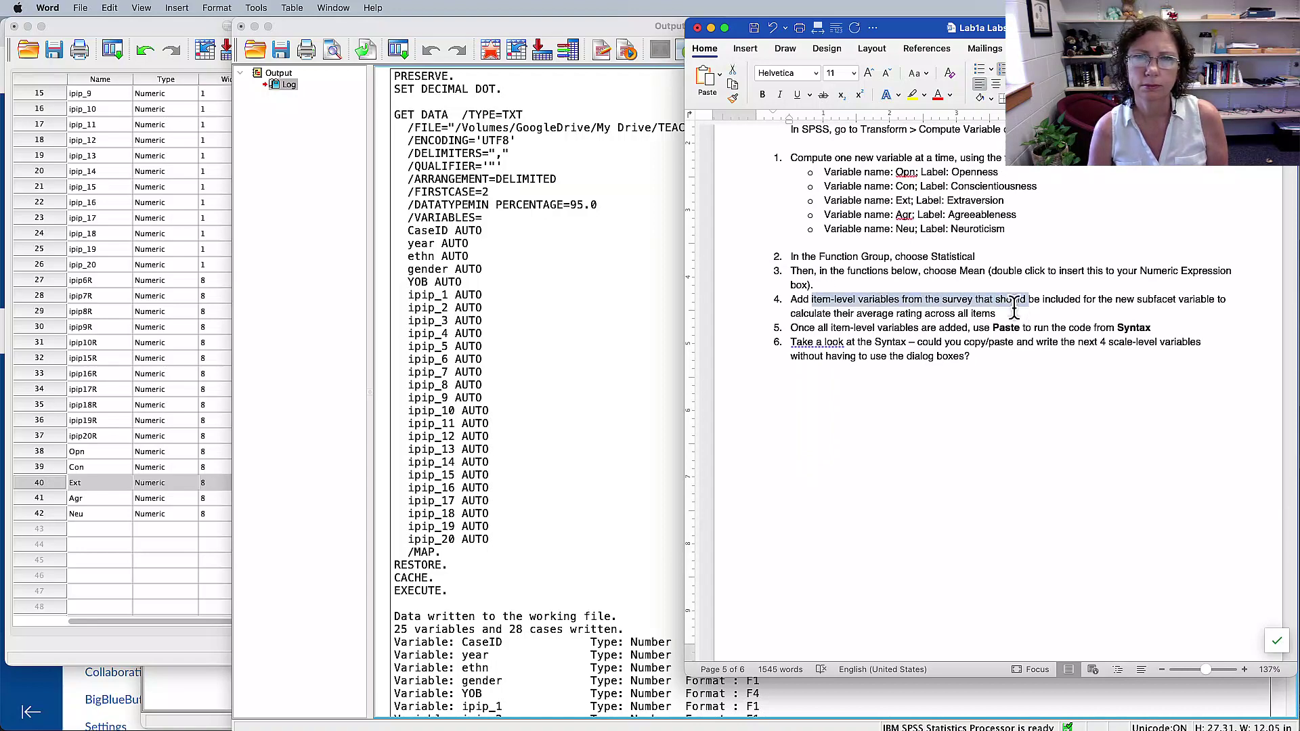
scroll(1015, 310, down, 20)
scroll(1034, 308, down, 6)
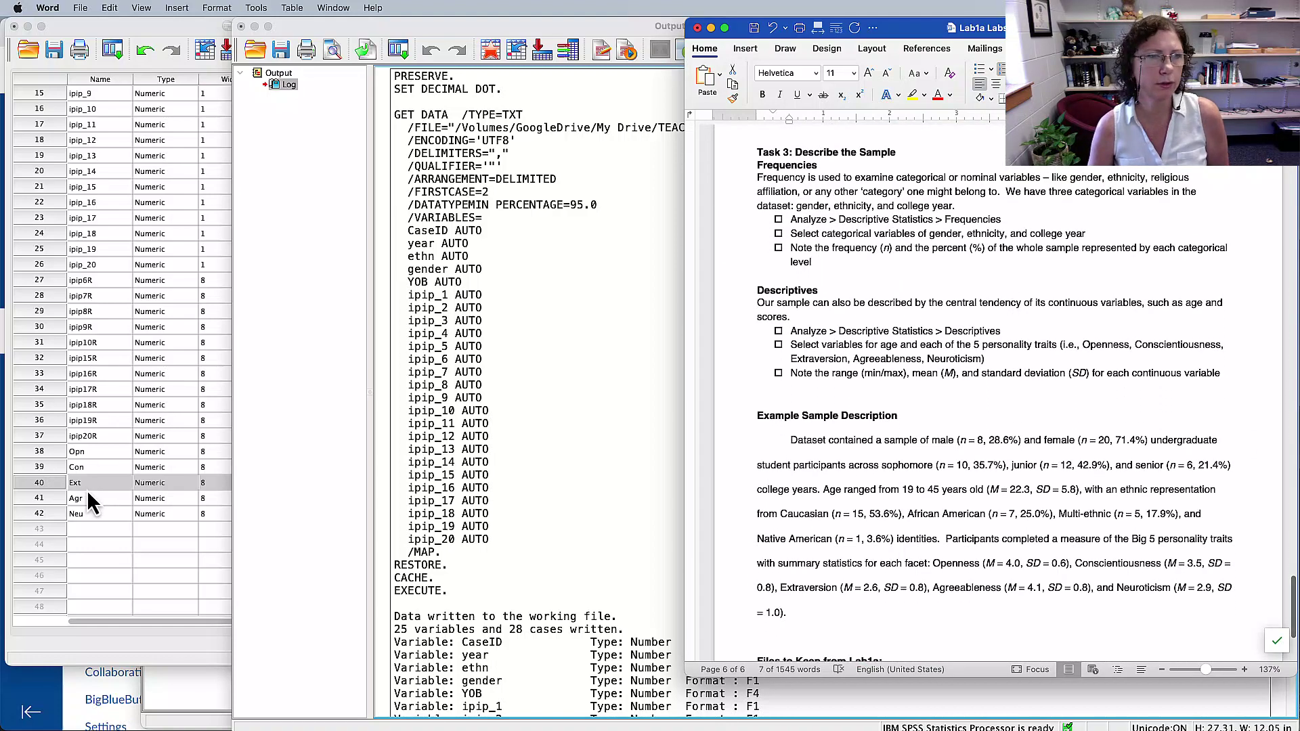
- Switch back to the SPSS Data Editor and review the Opn to Neu scores, the categorical variables year, ethn and gender, and age
click(97, 566)
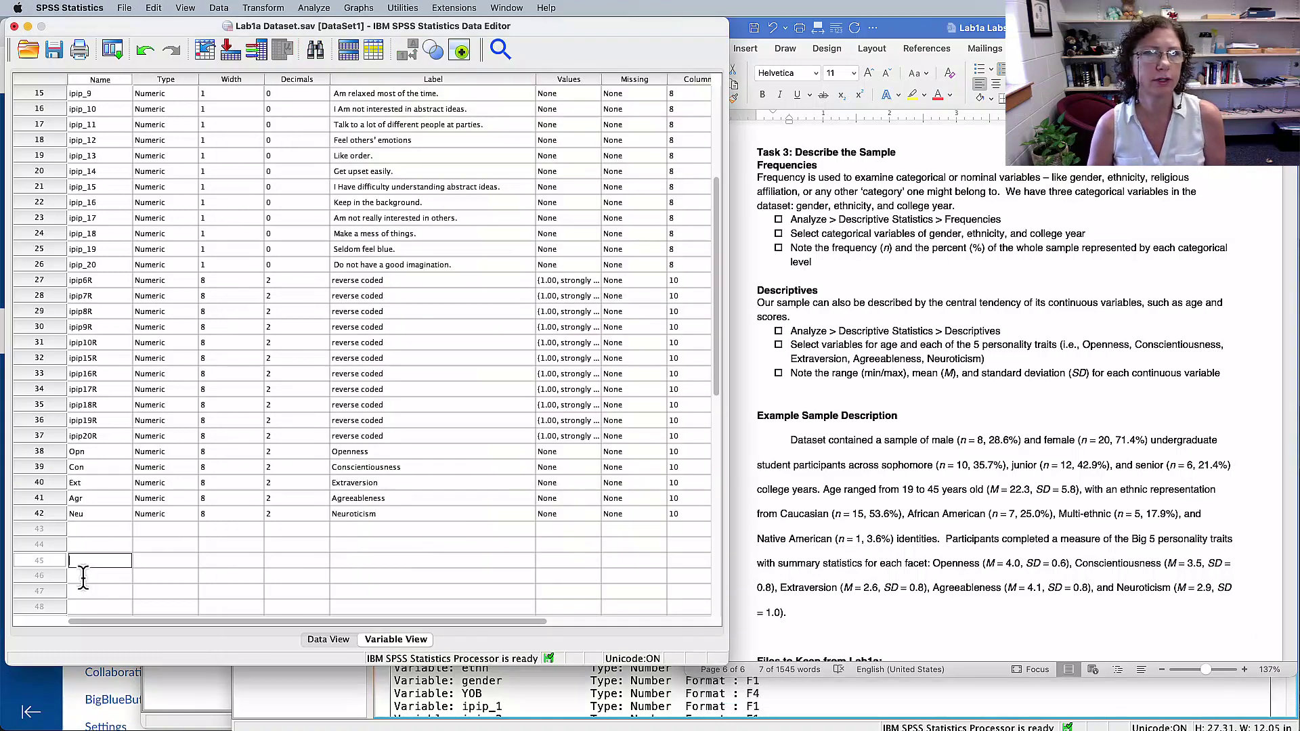
click(51, 451)
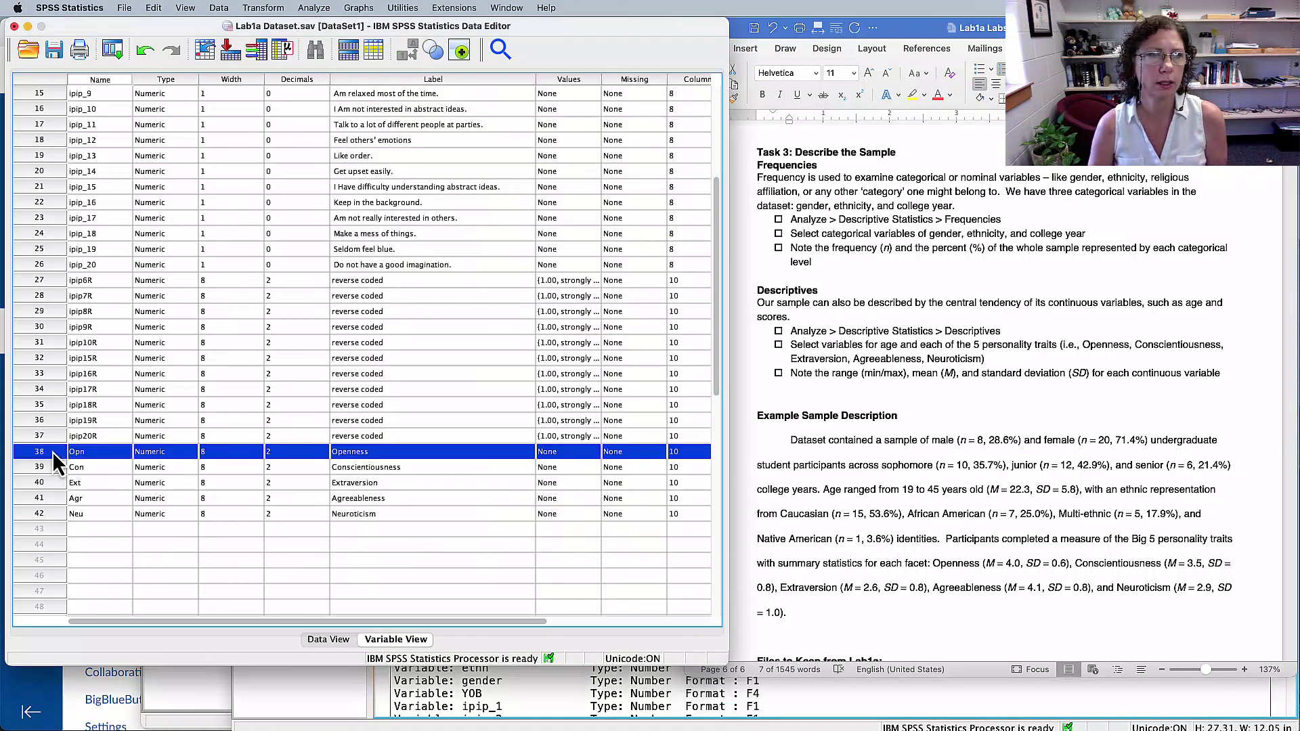
shift+click(43, 514)
key(Delete)
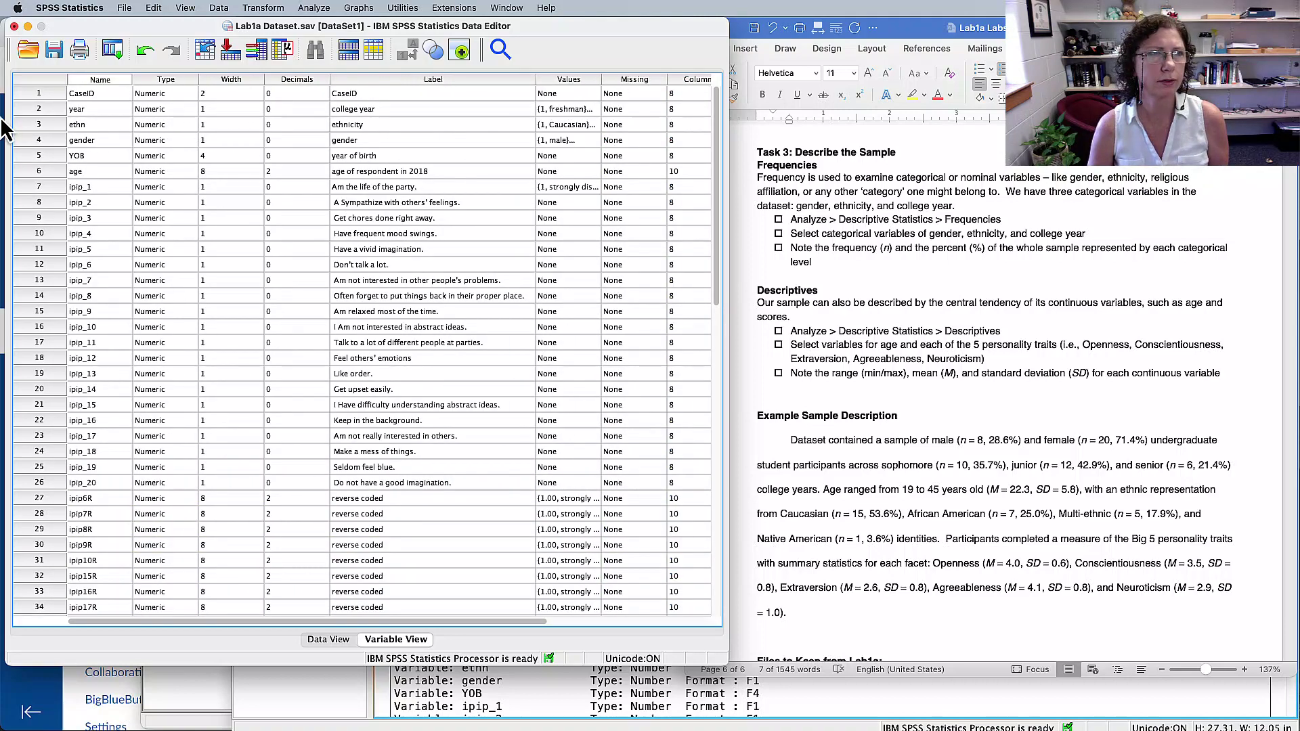
click(44, 109)
drag(43, 112, 35, 138)
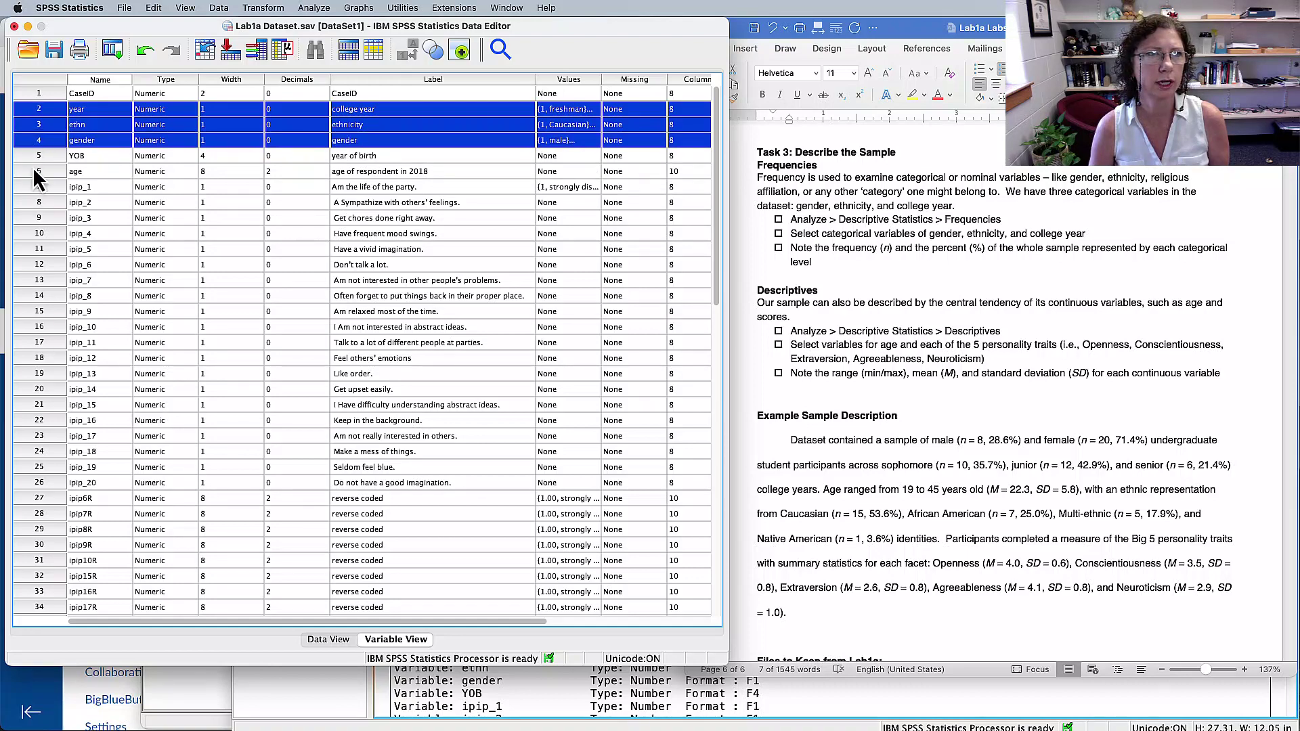
click(34, 171)
scroll(245, 322, down, 6)
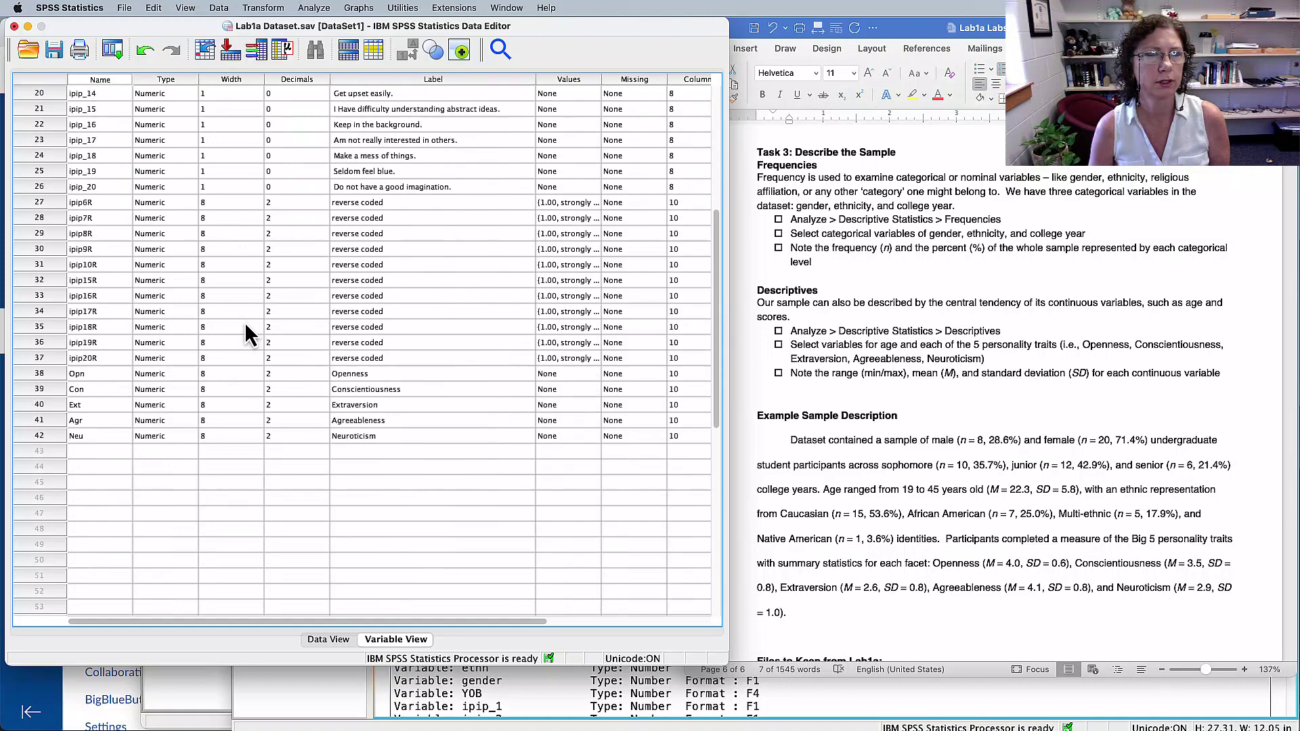
scroll(245, 322, up, 3)
scroll(245, 322, down, 4)
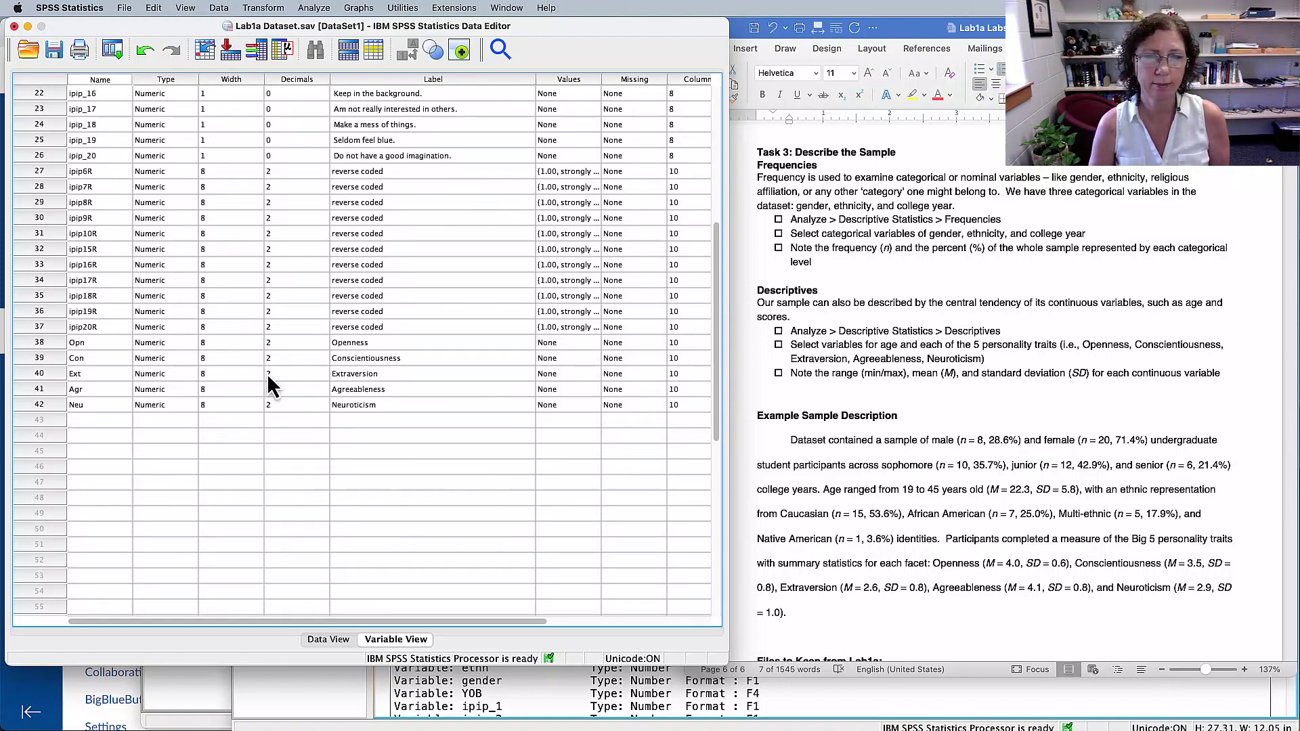
scroll(299, 424, up, 7)
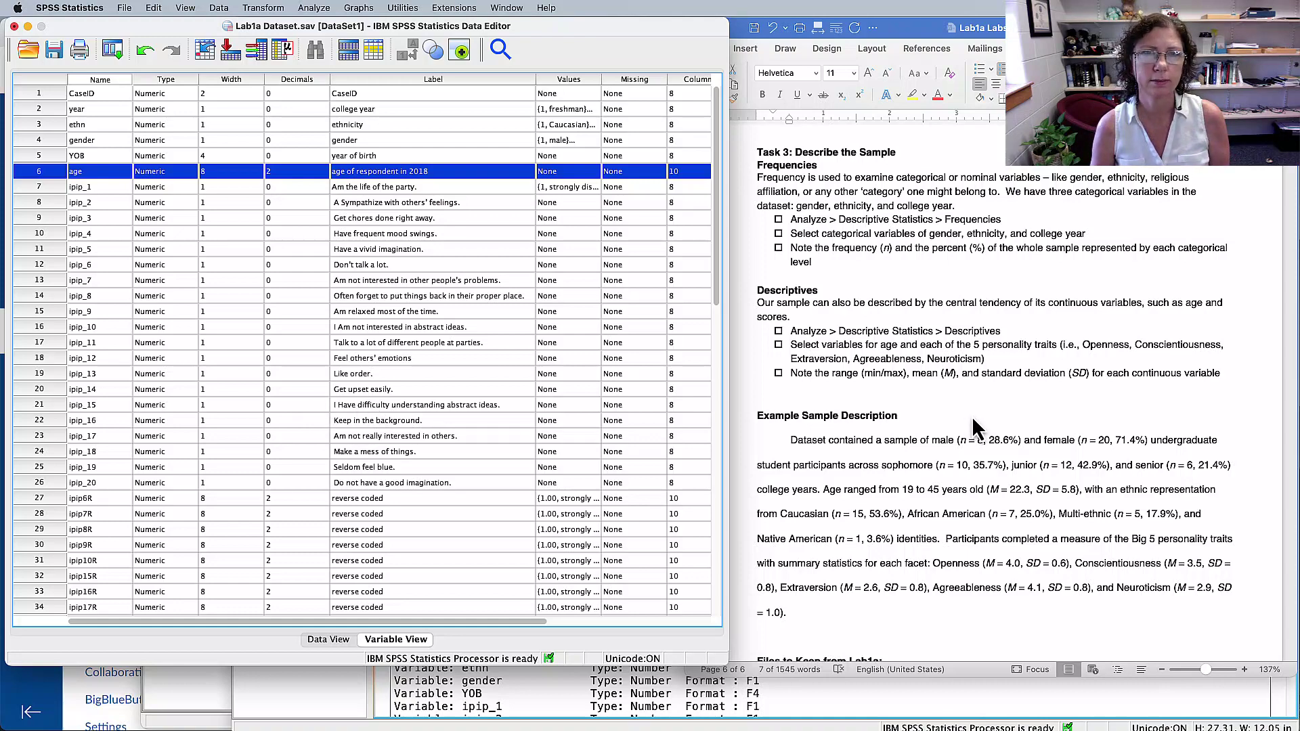
- Read the Frequencies instructions under Task 3 in the Word lab document, including the command path and which statistics to note
click(957, 426)
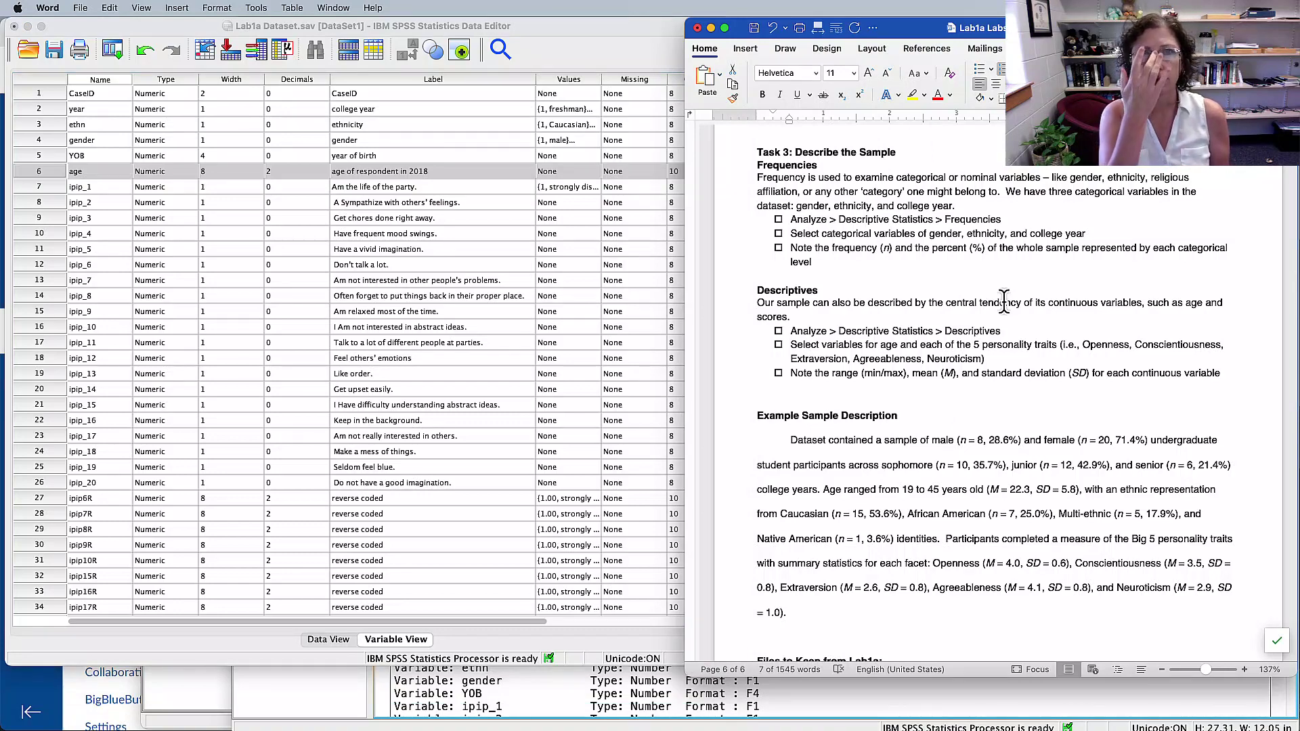
scroll(868, 195, up, 1)
drag(757, 182, 1040, 184)
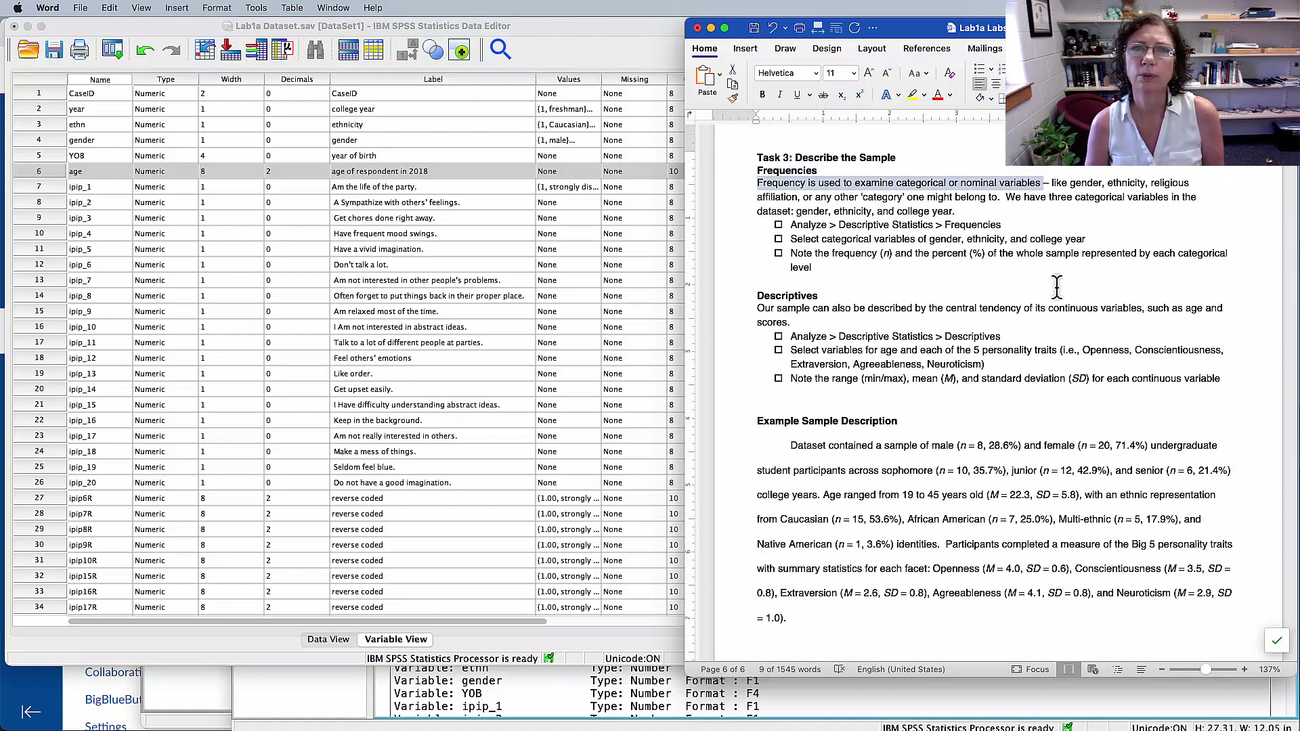
drag(814, 254, 1013, 269)
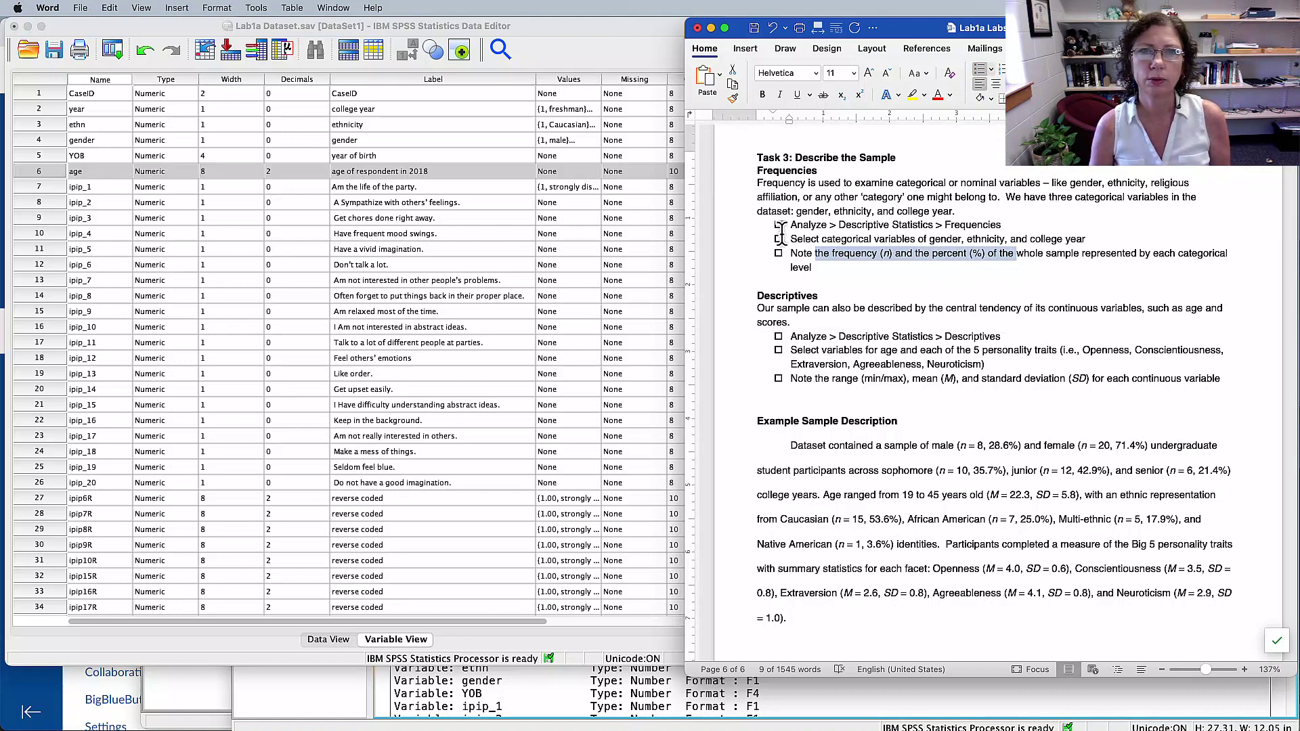
drag(782, 230, 987, 234)
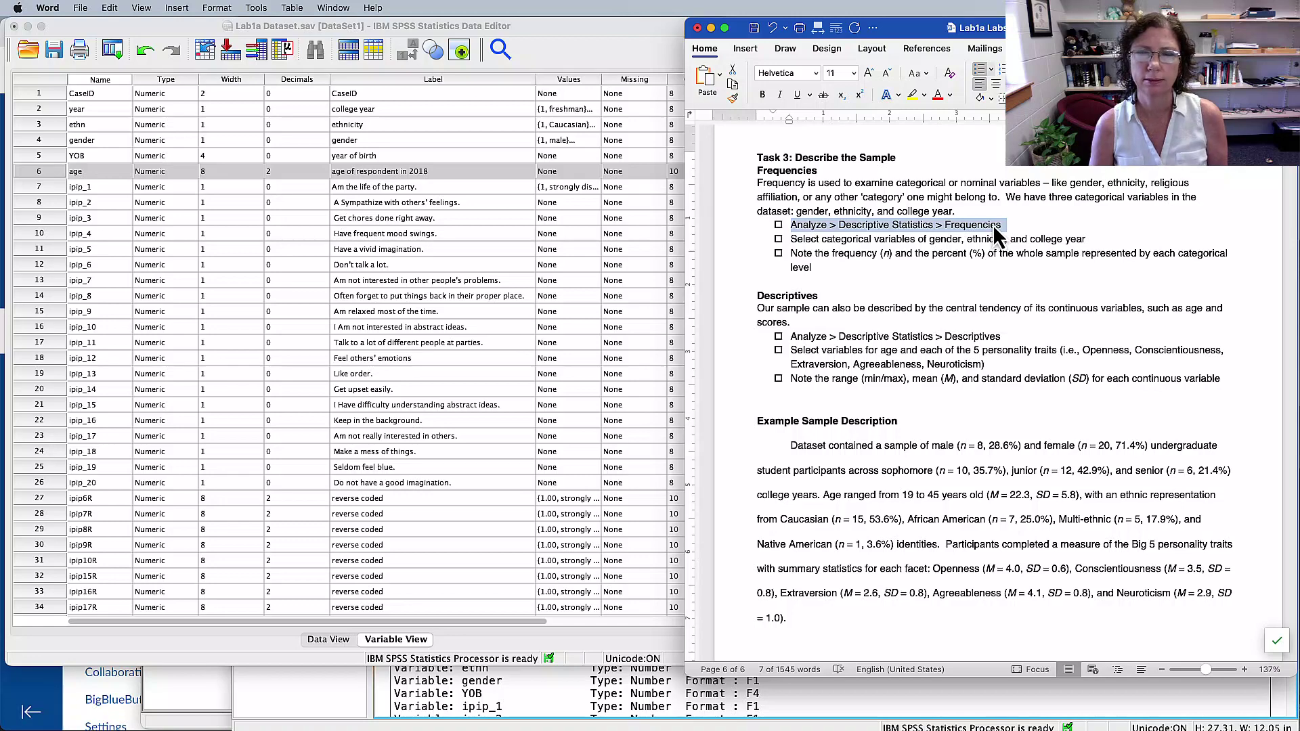
- Return to SPSS and save the Lab1a Dataset.sav file
click(129, 37)
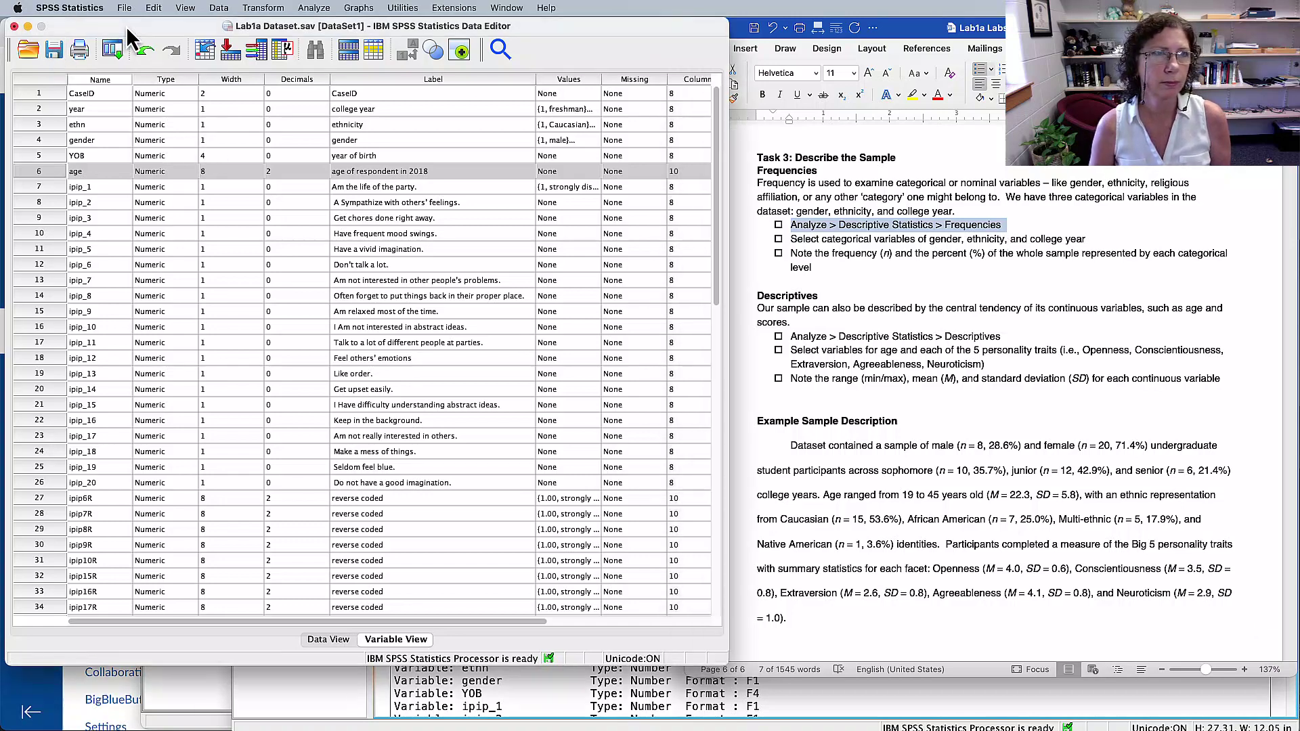
click(55, 51)
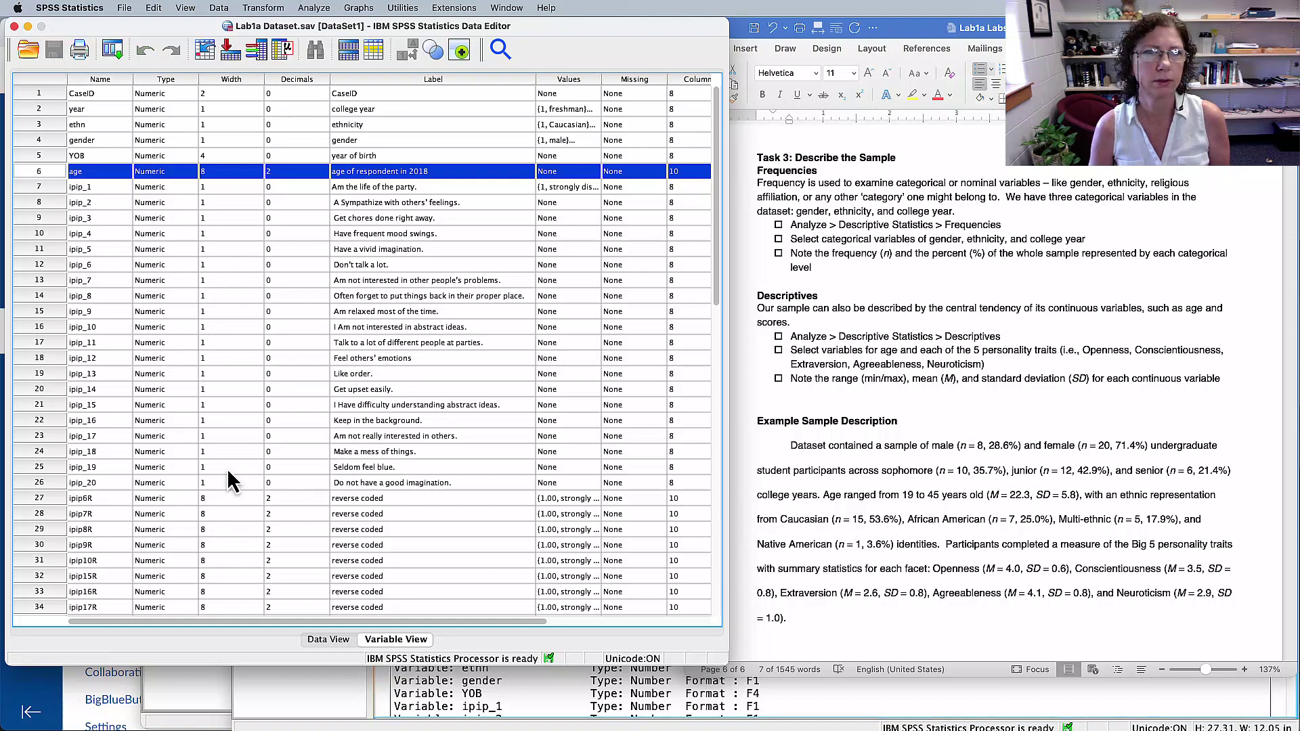
scroll(271, 443, down, 5)
scroll(271, 443, up, 5)
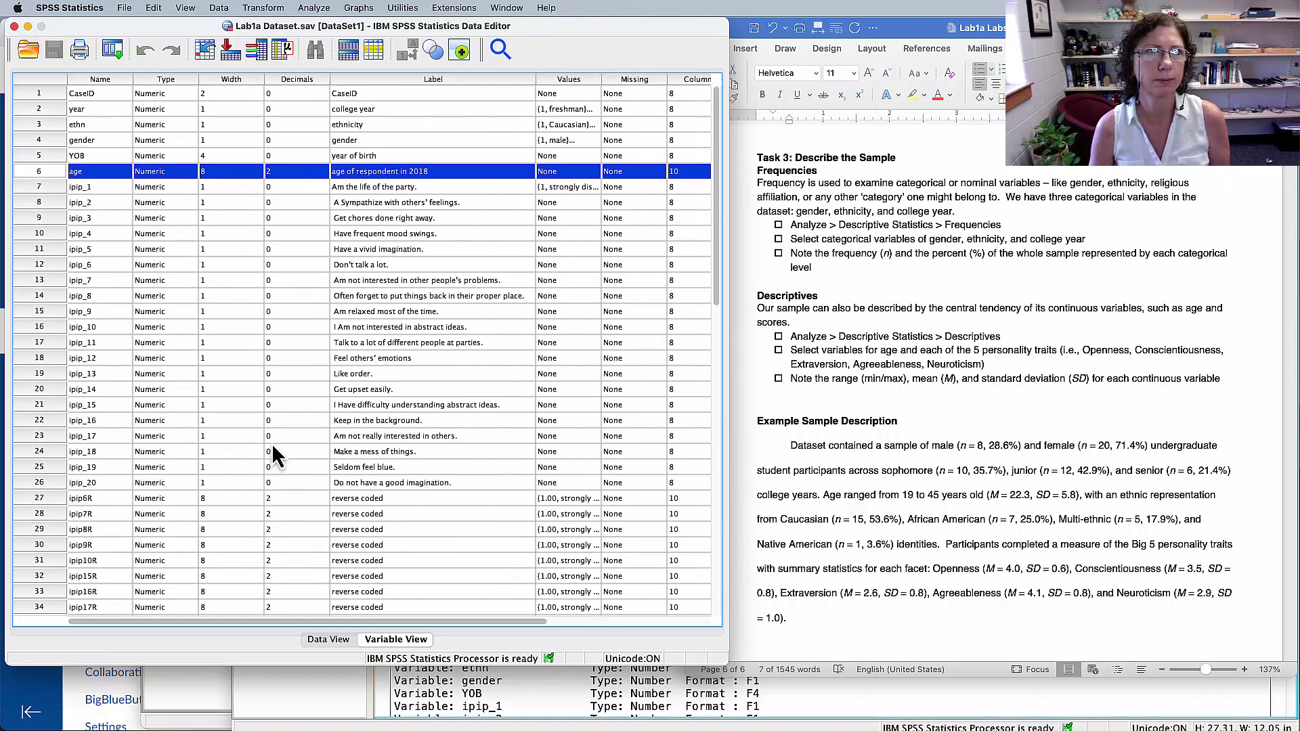
- Set up a Frequencies analysis of year, ethn and gender and paste its command into the syntax file
click(302, 10)
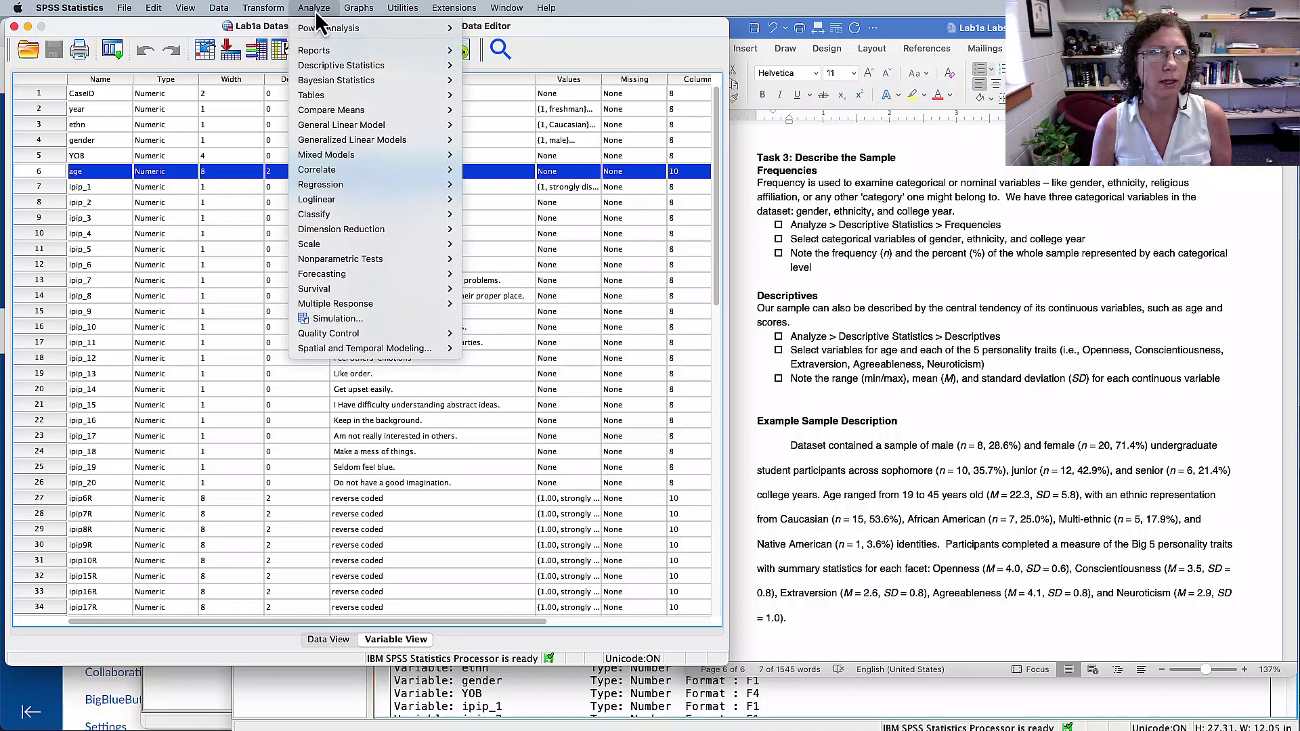
mouse_move(332, 67)
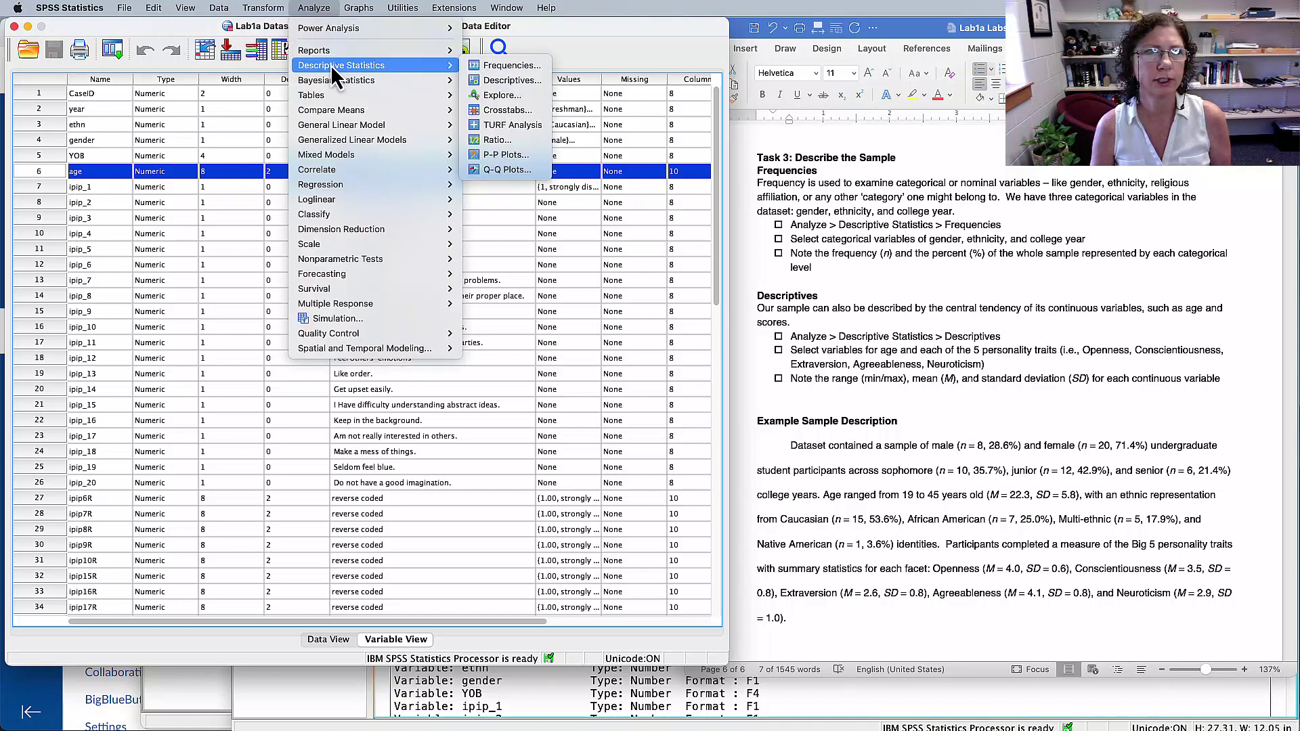
click(507, 66)
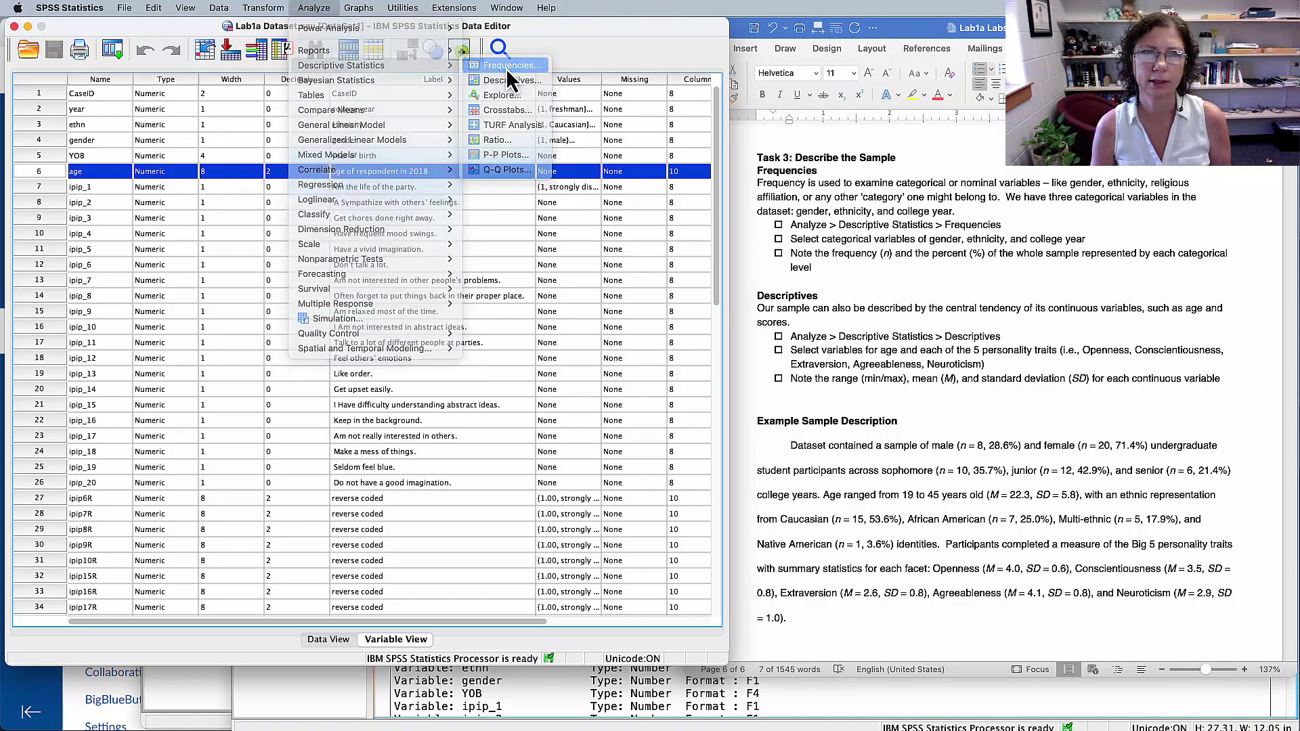
drag(668, 128, 319, 132)
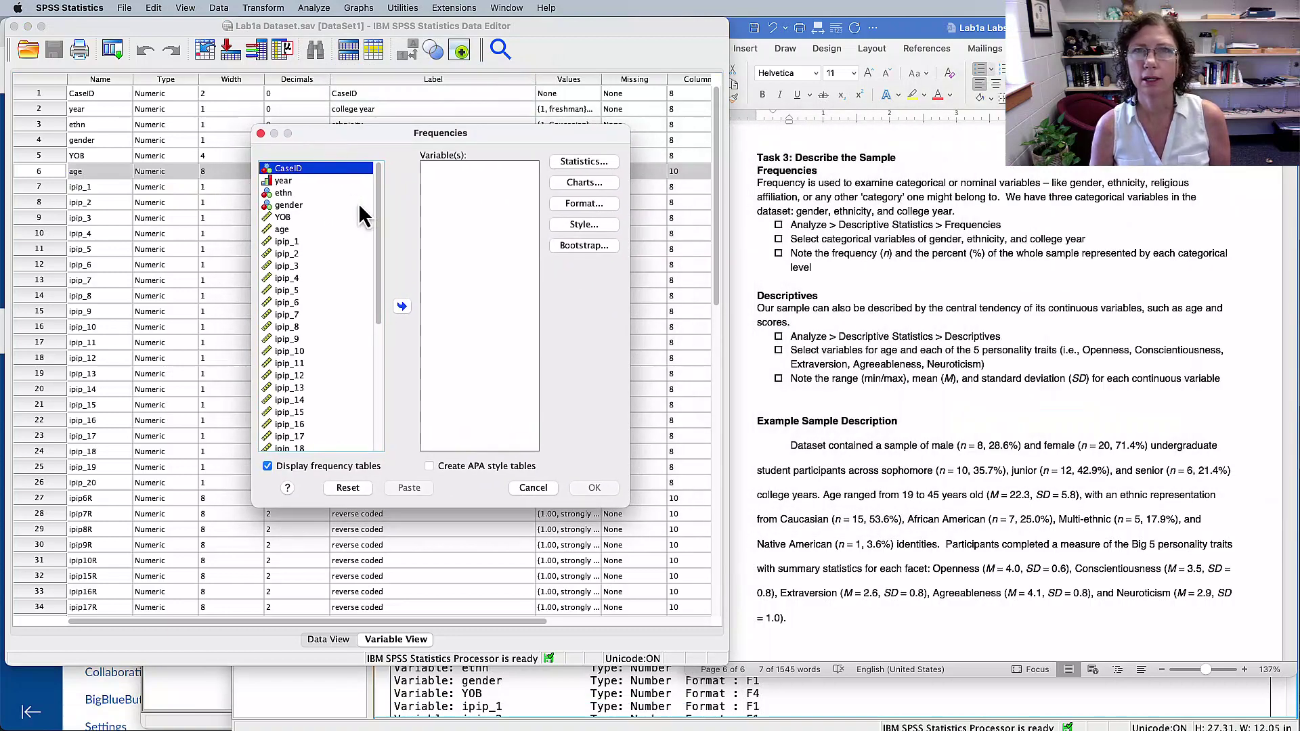
click(279, 182)
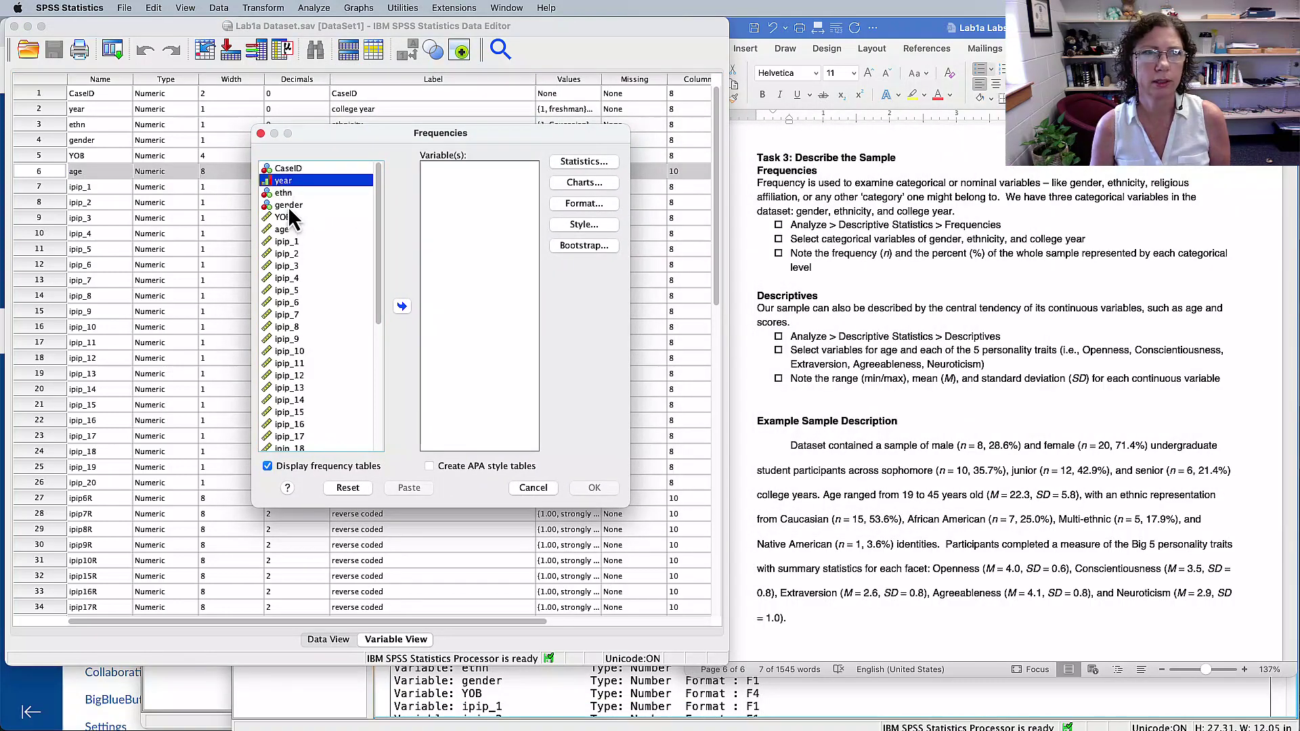
shift+click(287, 204)
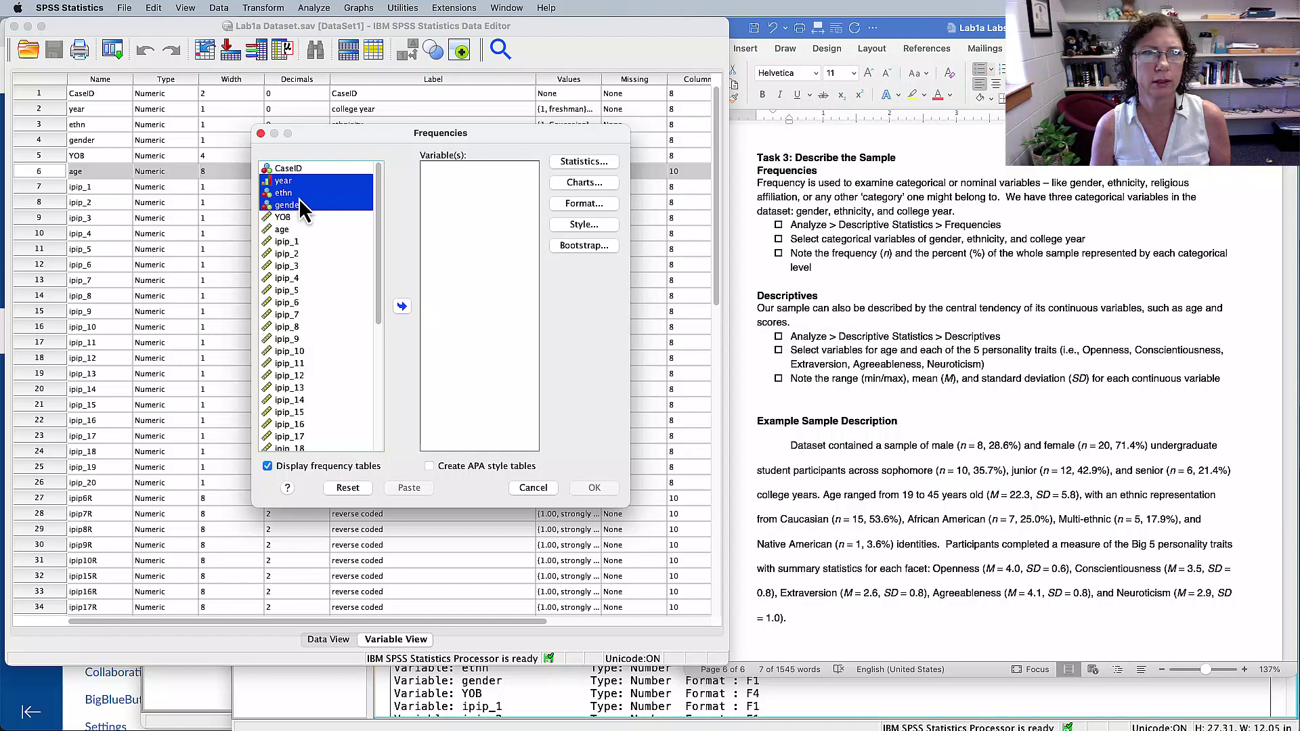
click(402, 307)
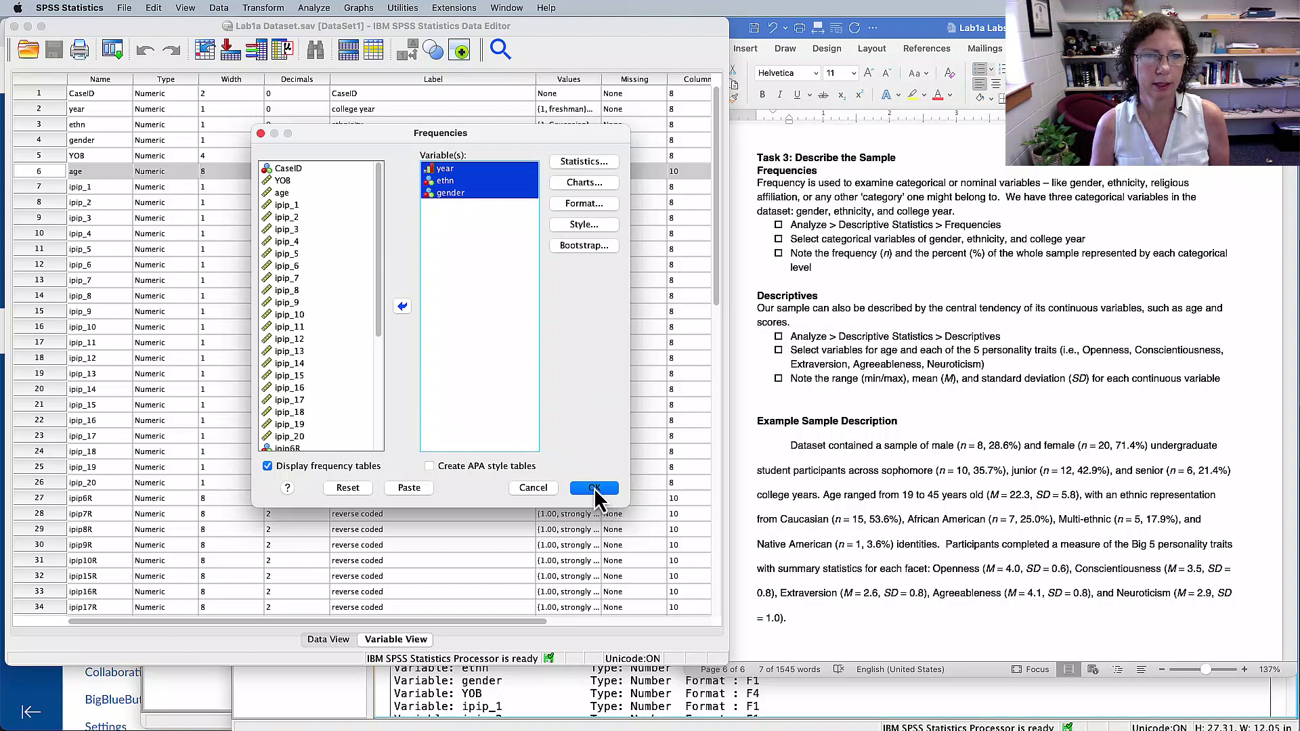
click(408, 489)
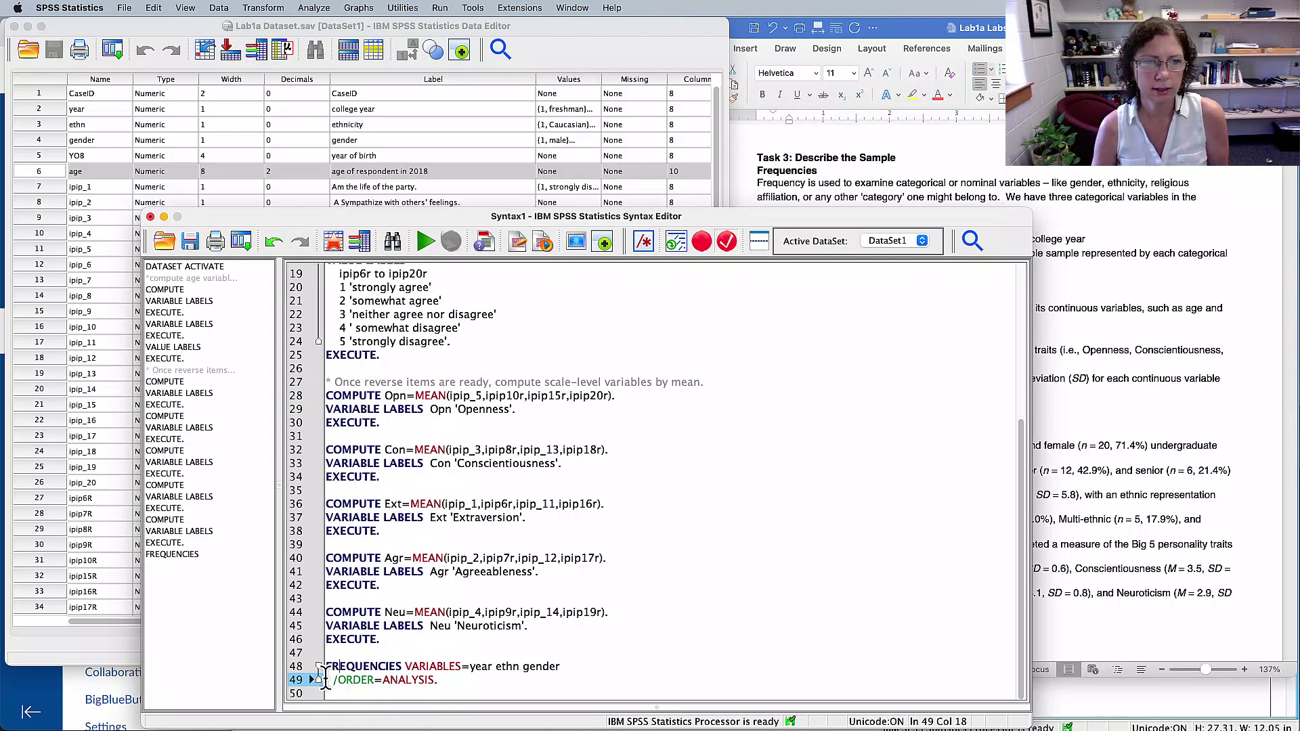
- Run the two-line FREQUENCIES command and examine the Statistics table and the college year, ethnicity and gender frequency tables
click(332, 668)
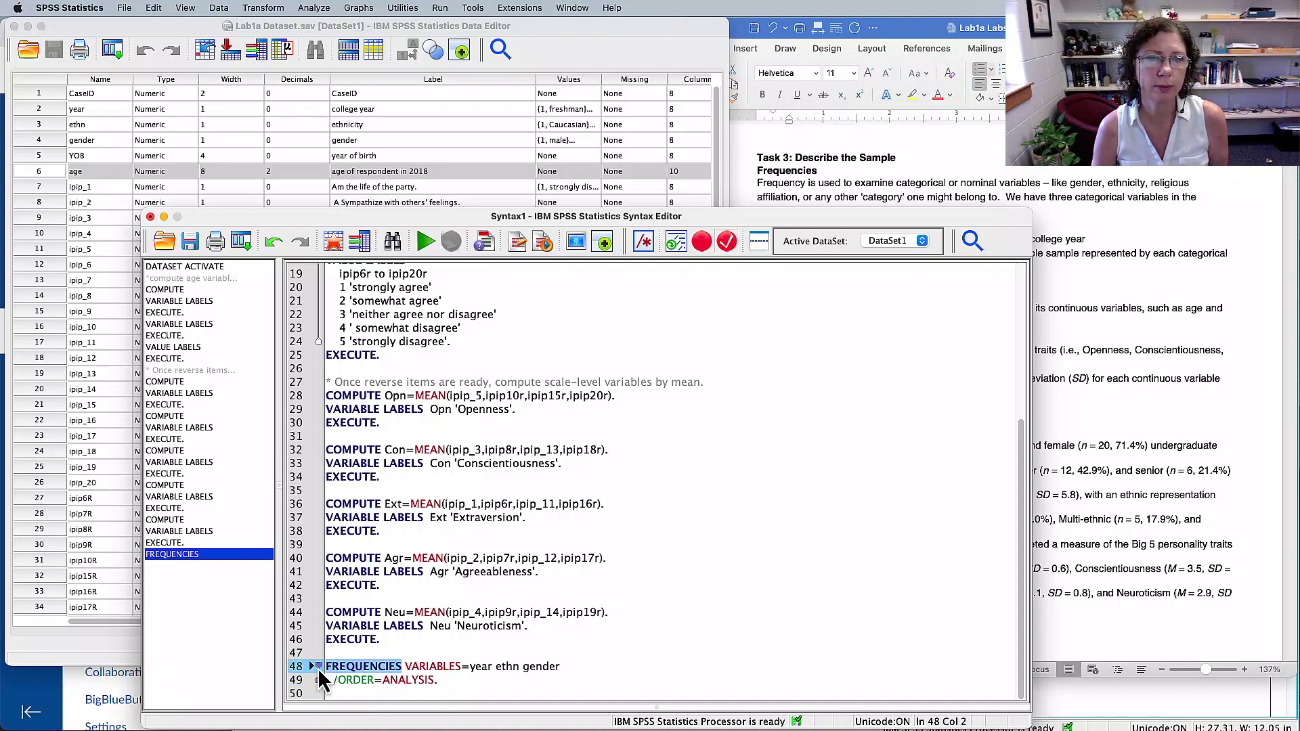
double_click(415, 667)
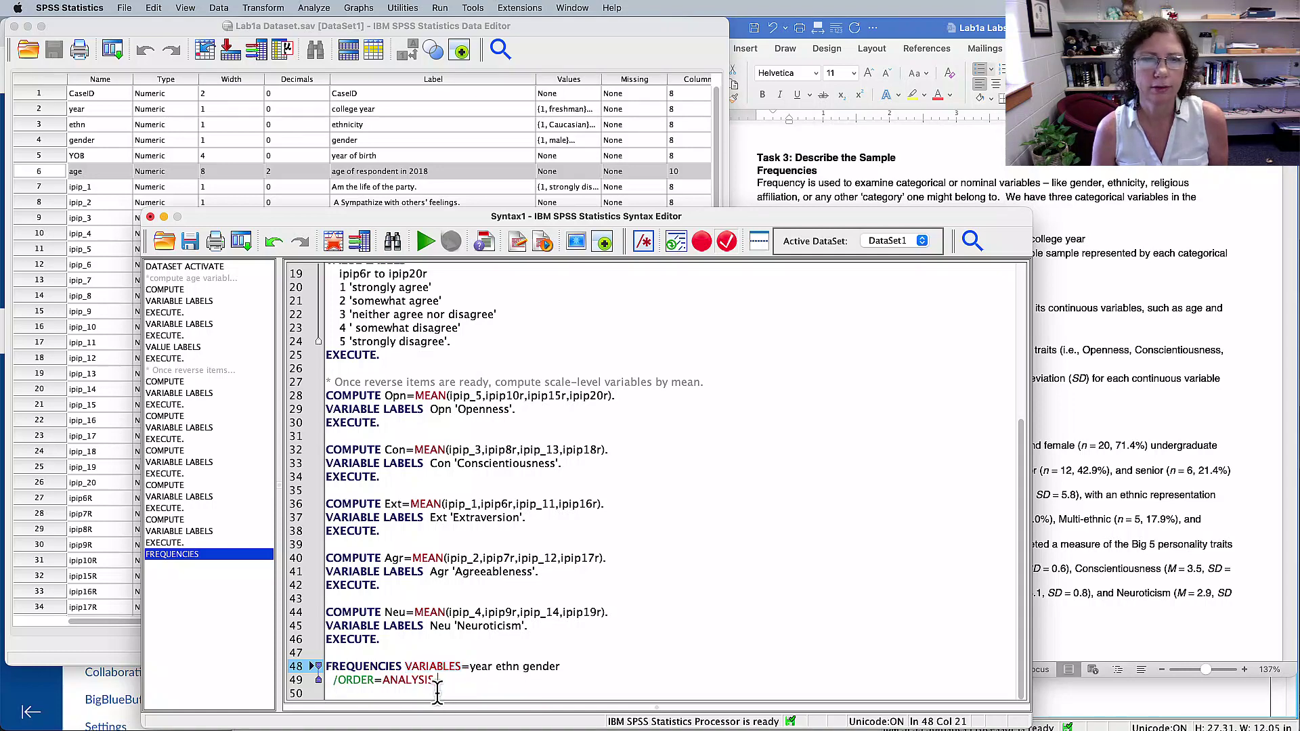
drag(438, 680, 326, 666)
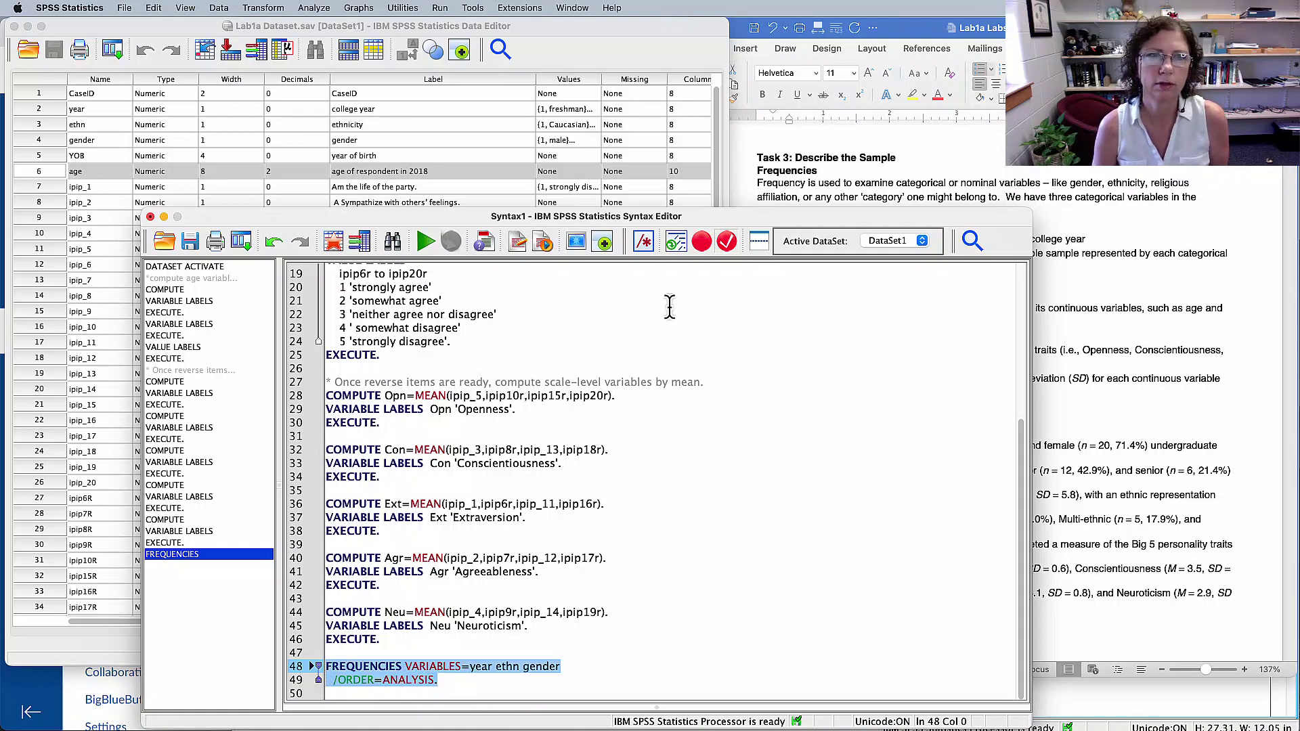
click(425, 242)
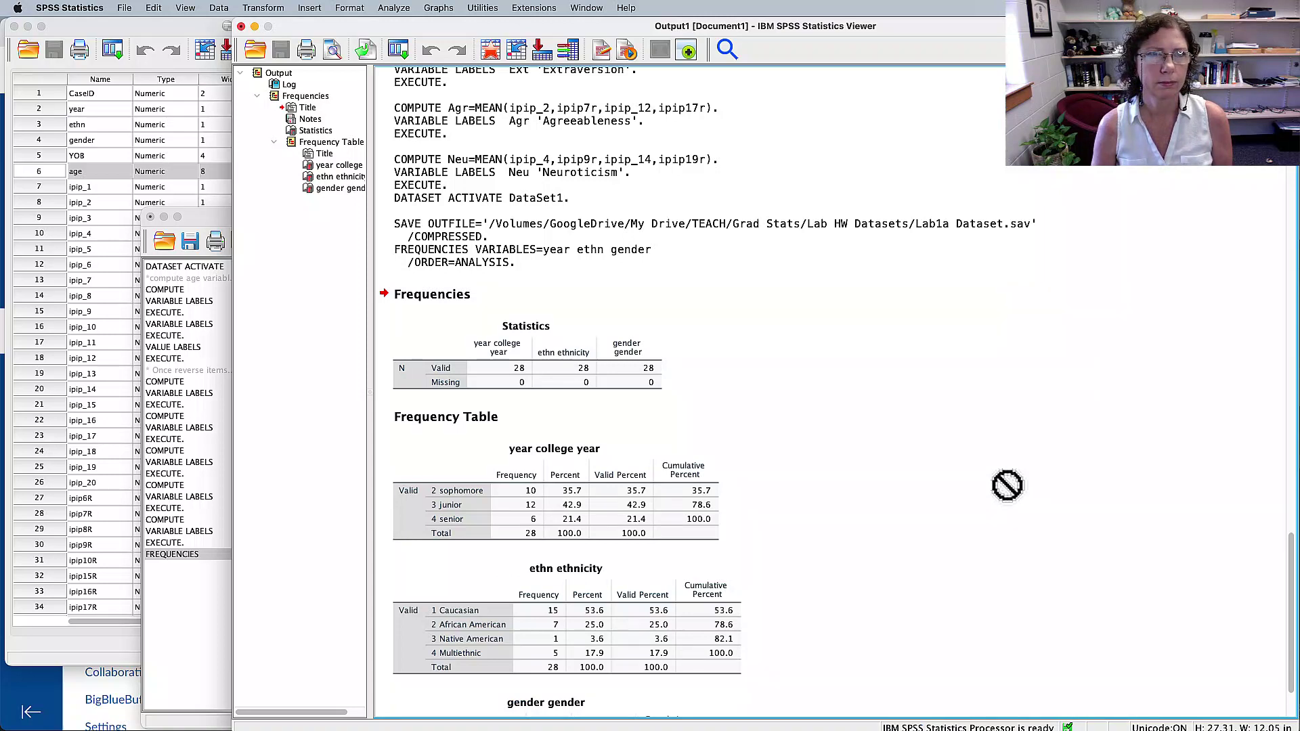
click(493, 384)
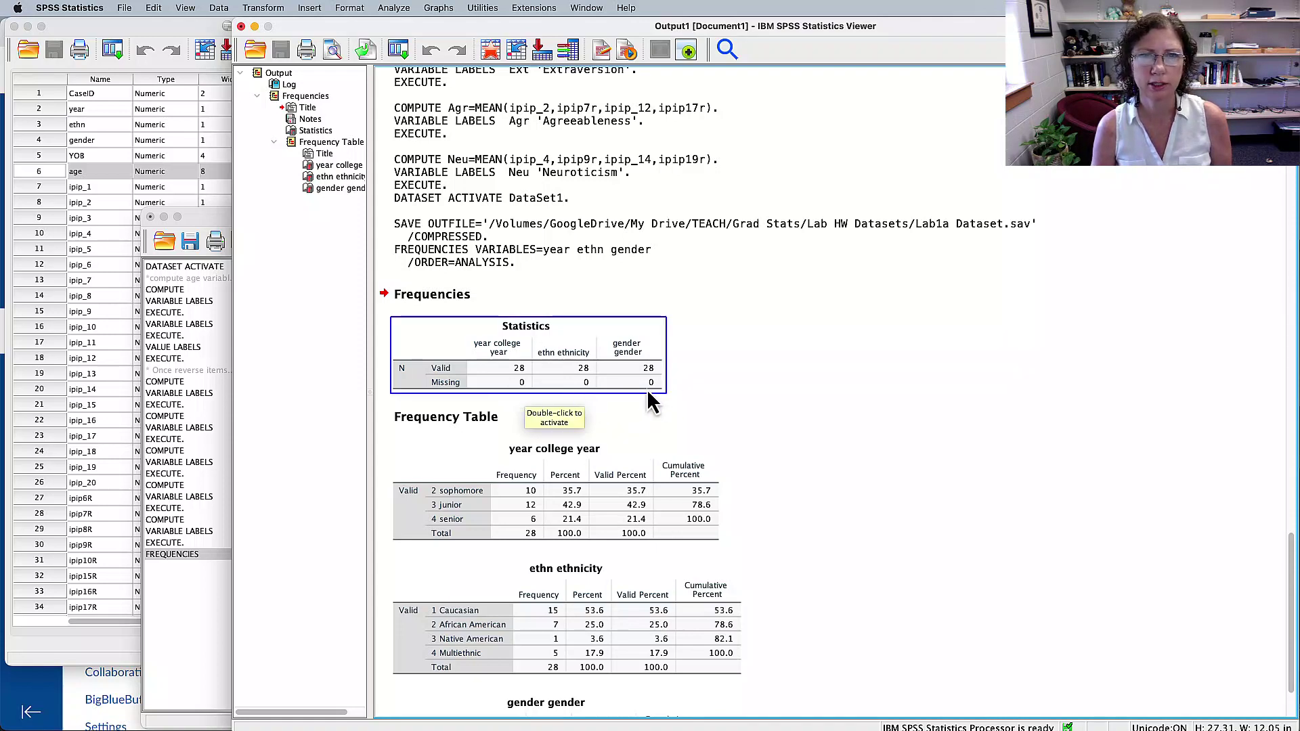
click(853, 403)
scroll(856, 404, down, 3)
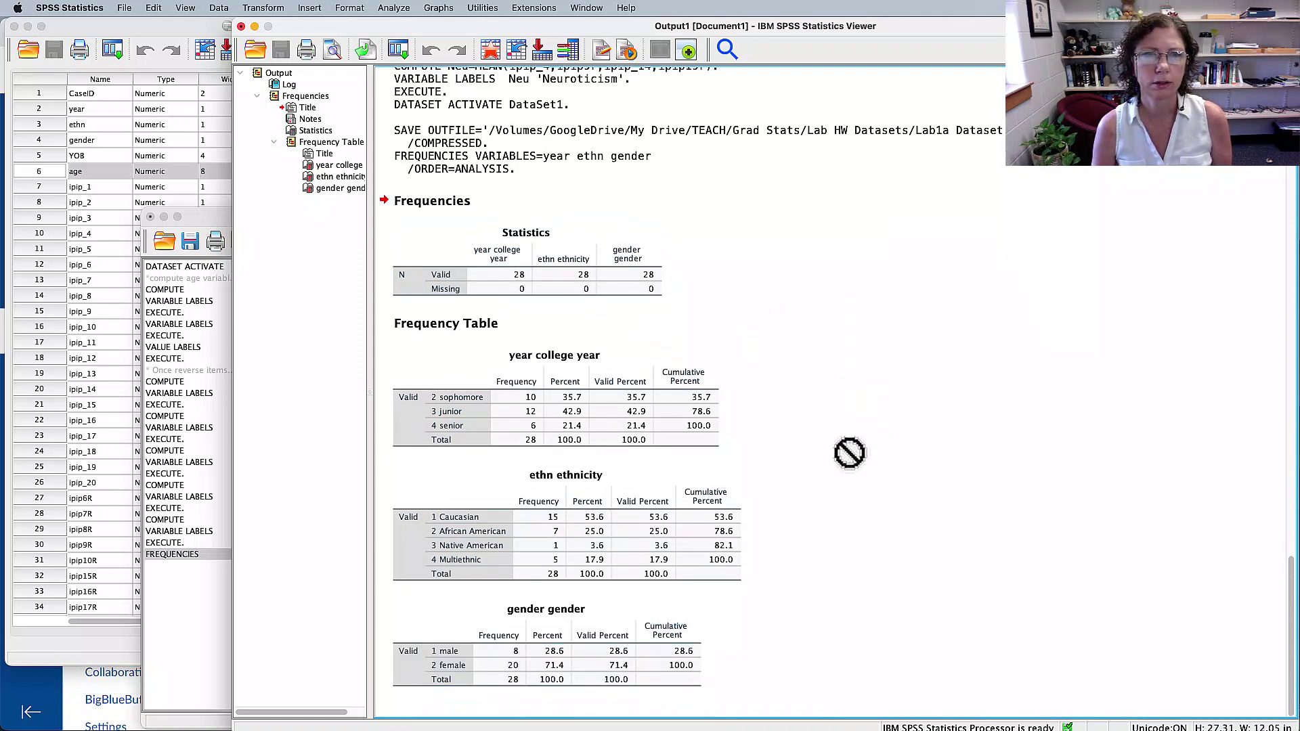
- Examine the frequencies and percents in the college year and ethnicity tables of the output
click(553, 360)
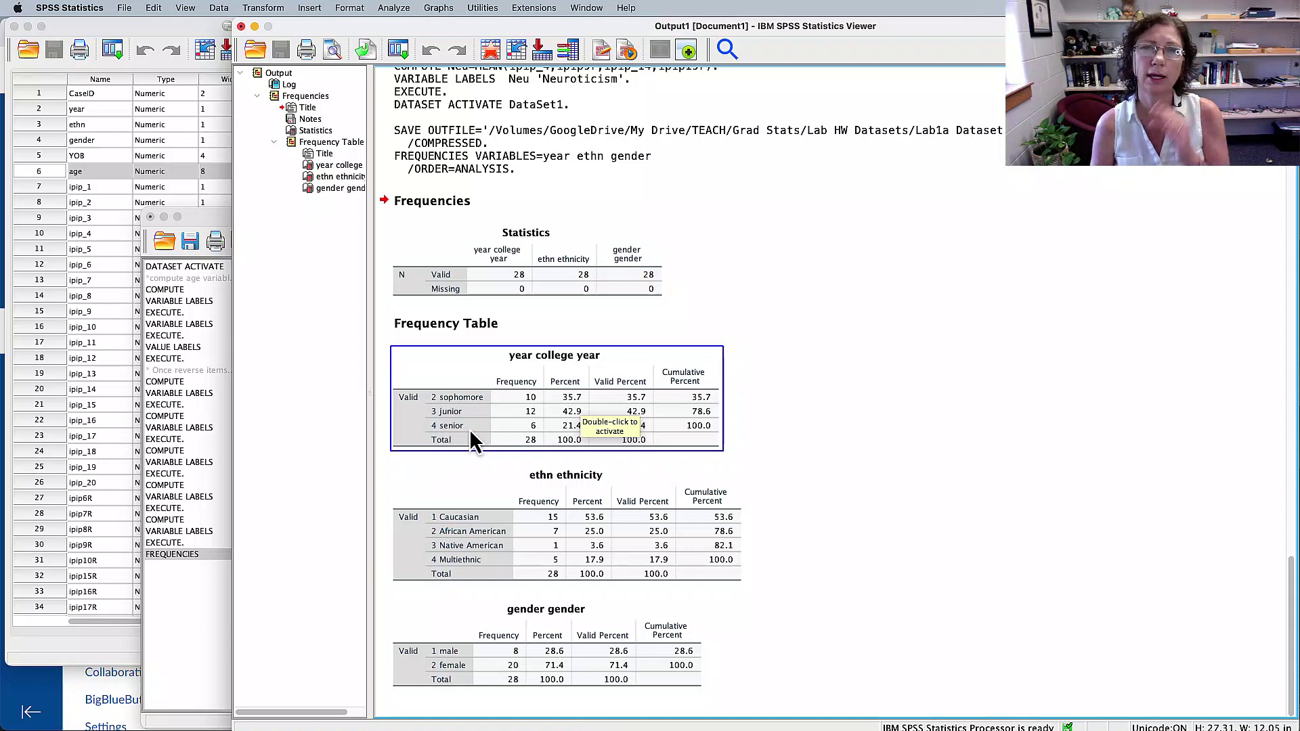
drag(470, 433, 995, 454)
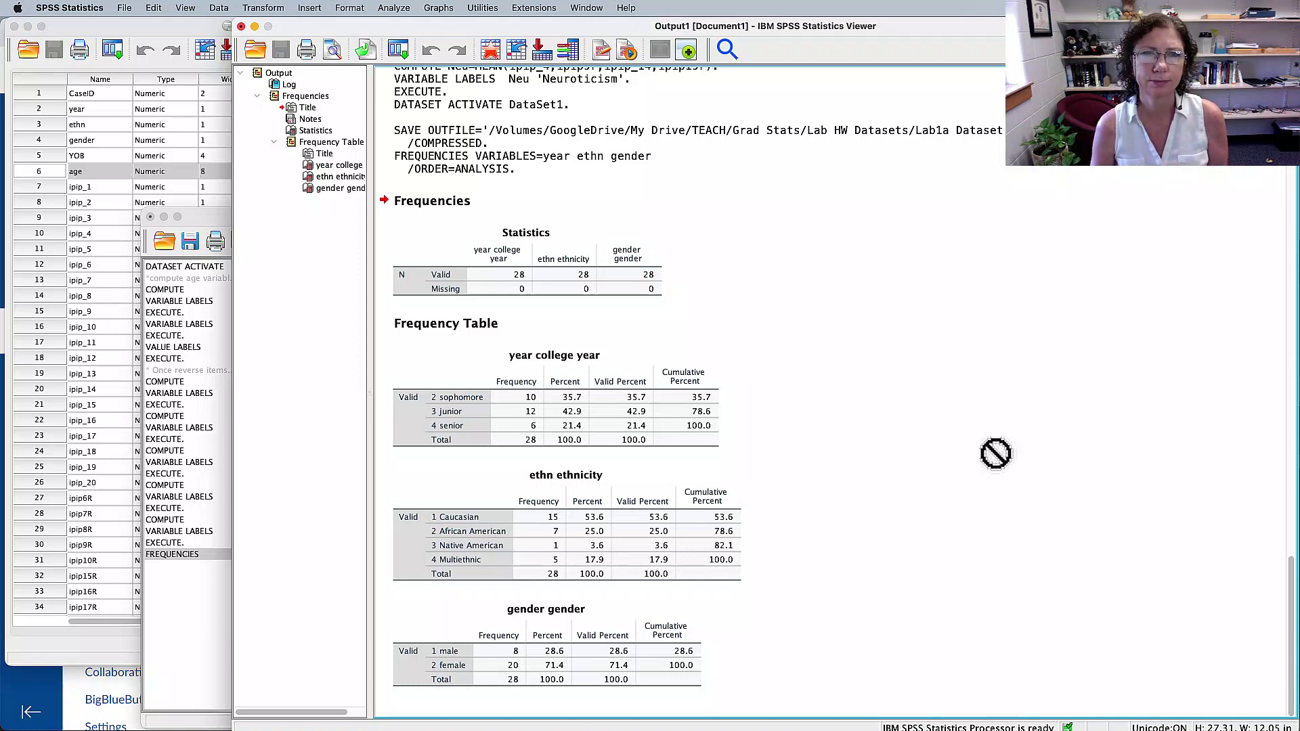
click(540, 532)
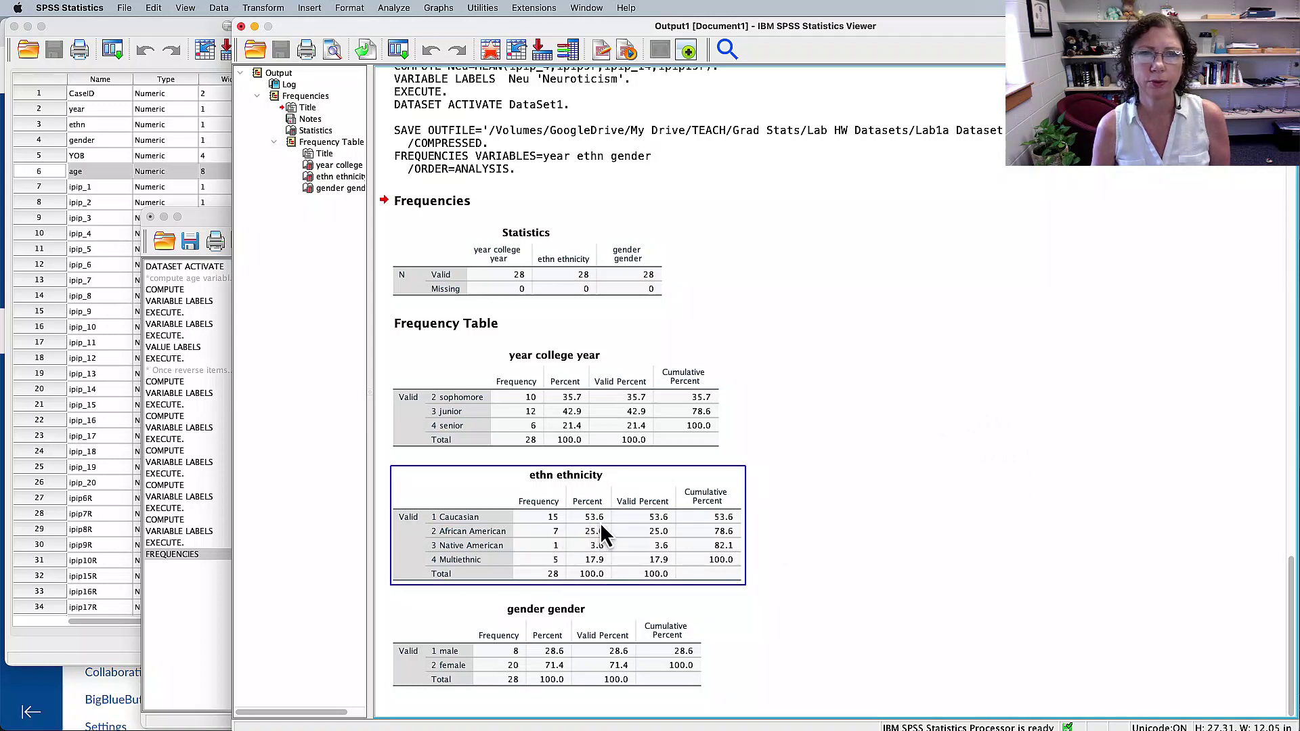
click(866, 517)
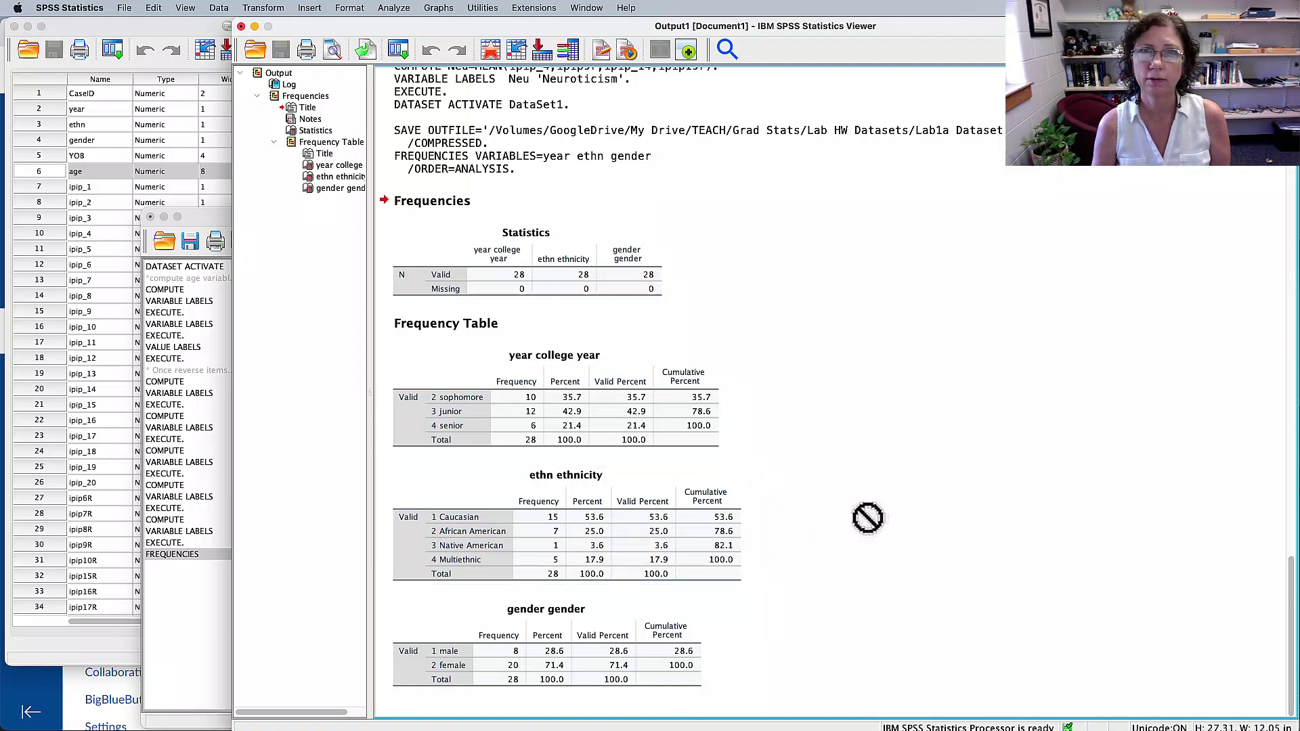
click(505, 542)
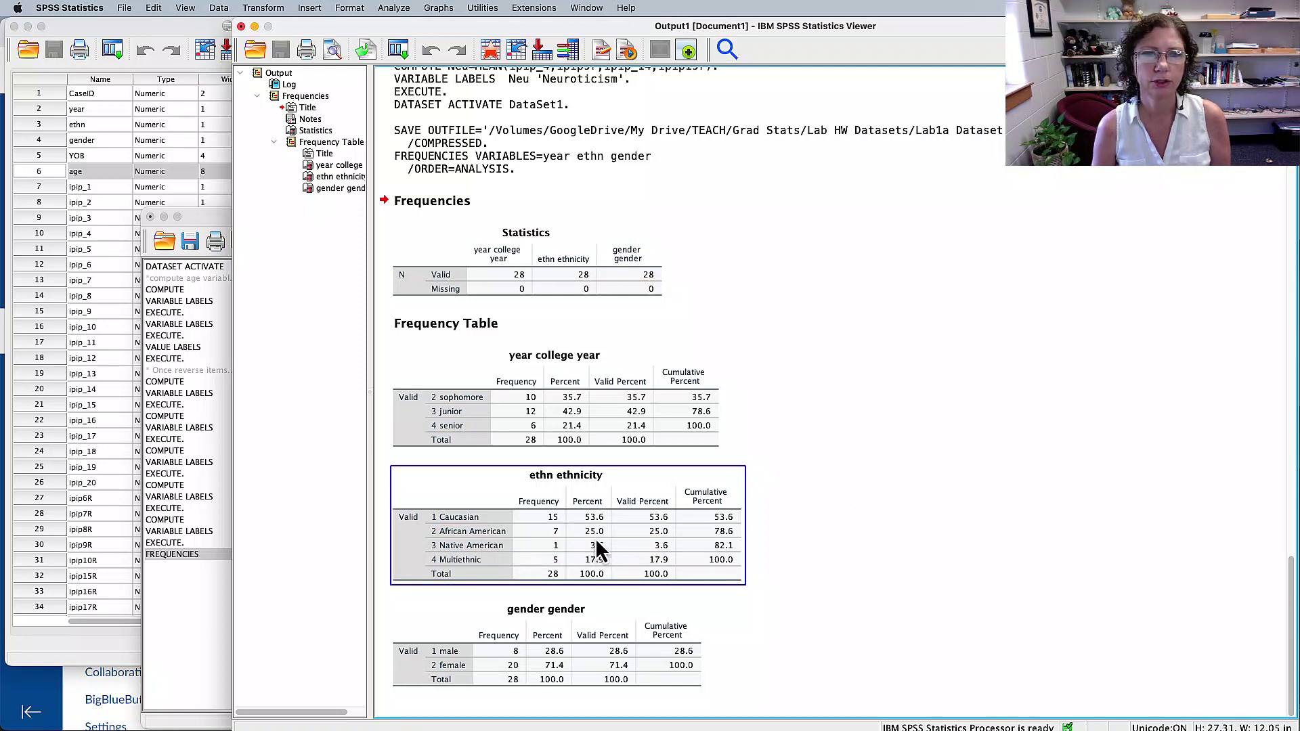
drag(603, 538, 662, 572)
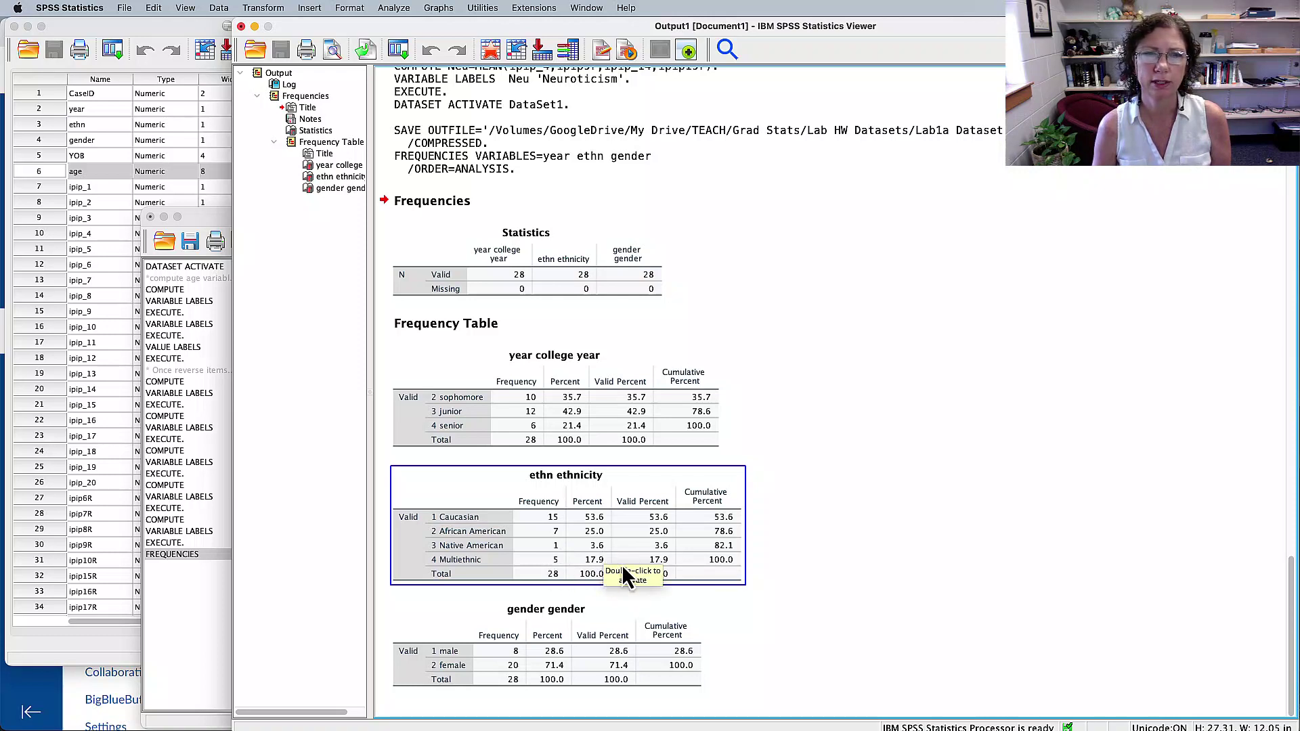
drag(623, 568, 960, 596)
- Switch to the Word lab document and read the Descriptives instructions, including the command path and which variables to select
key(super+Tab)
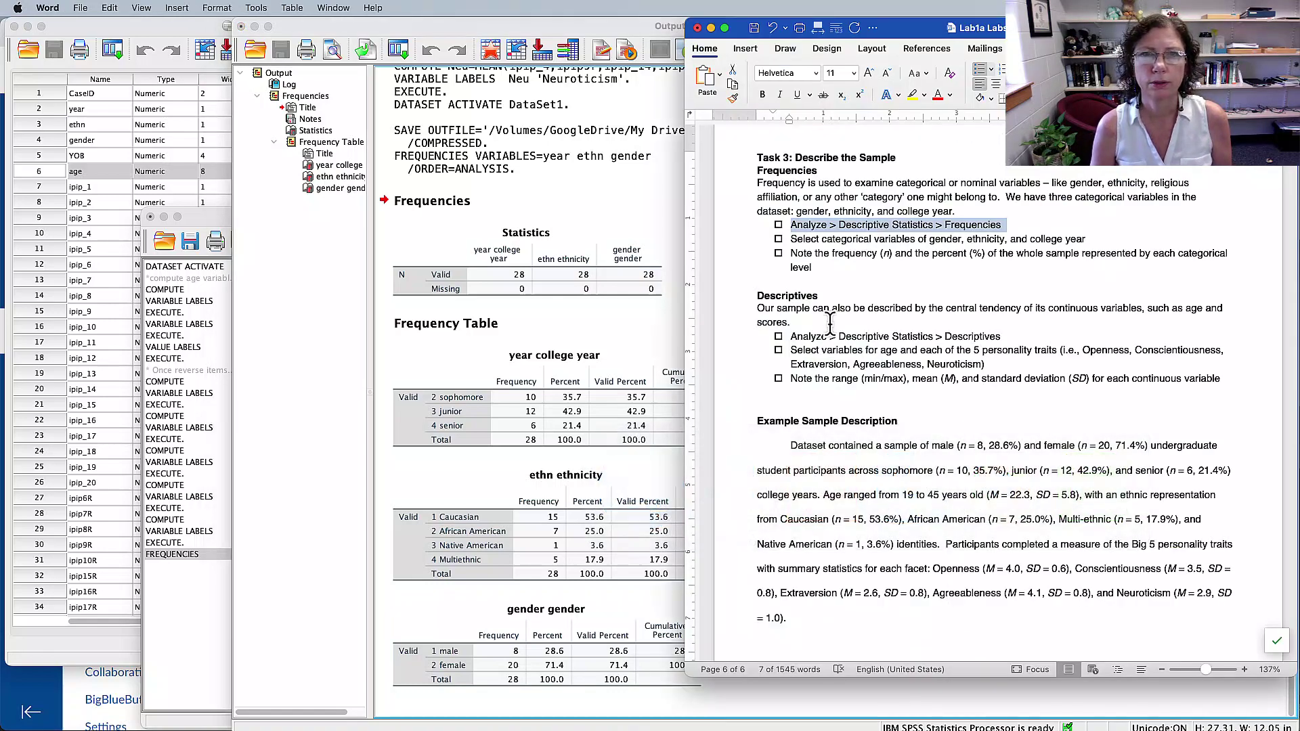
drag(812, 314, 1126, 318)
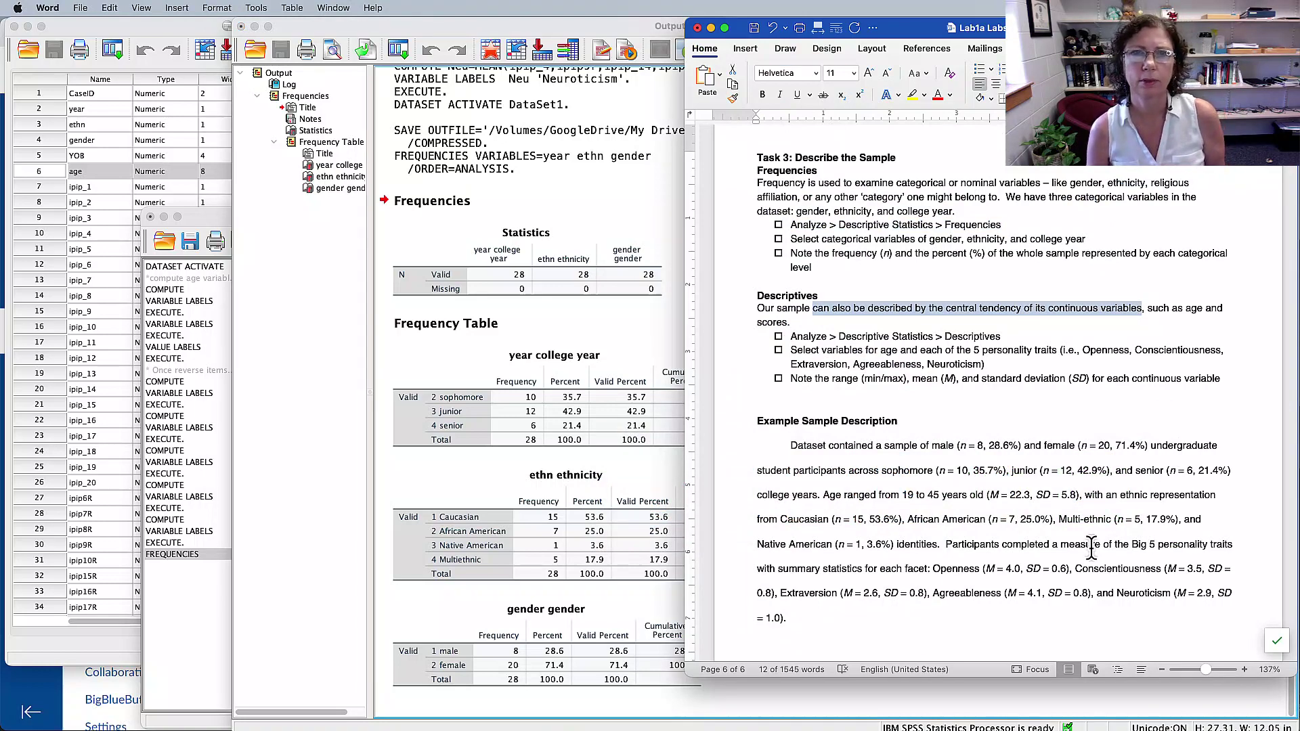
drag(787, 338, 1002, 338)
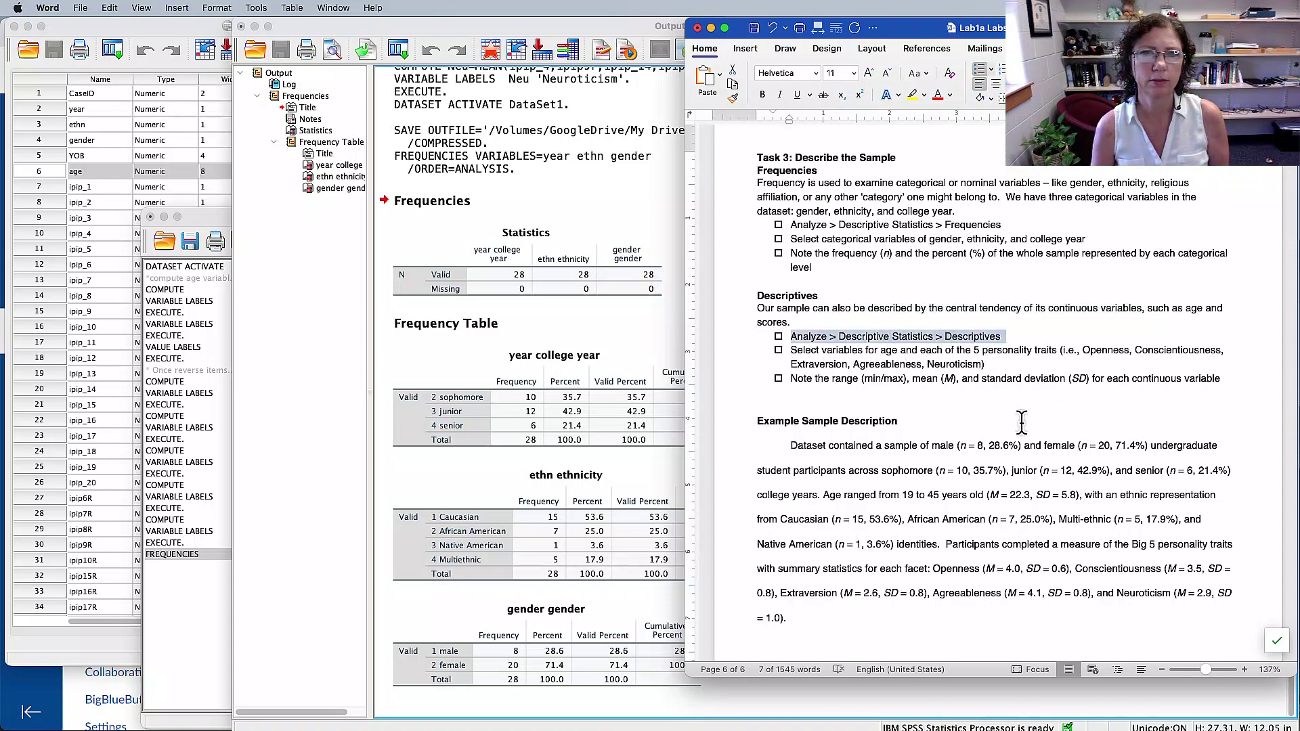
drag(821, 356, 1055, 364)
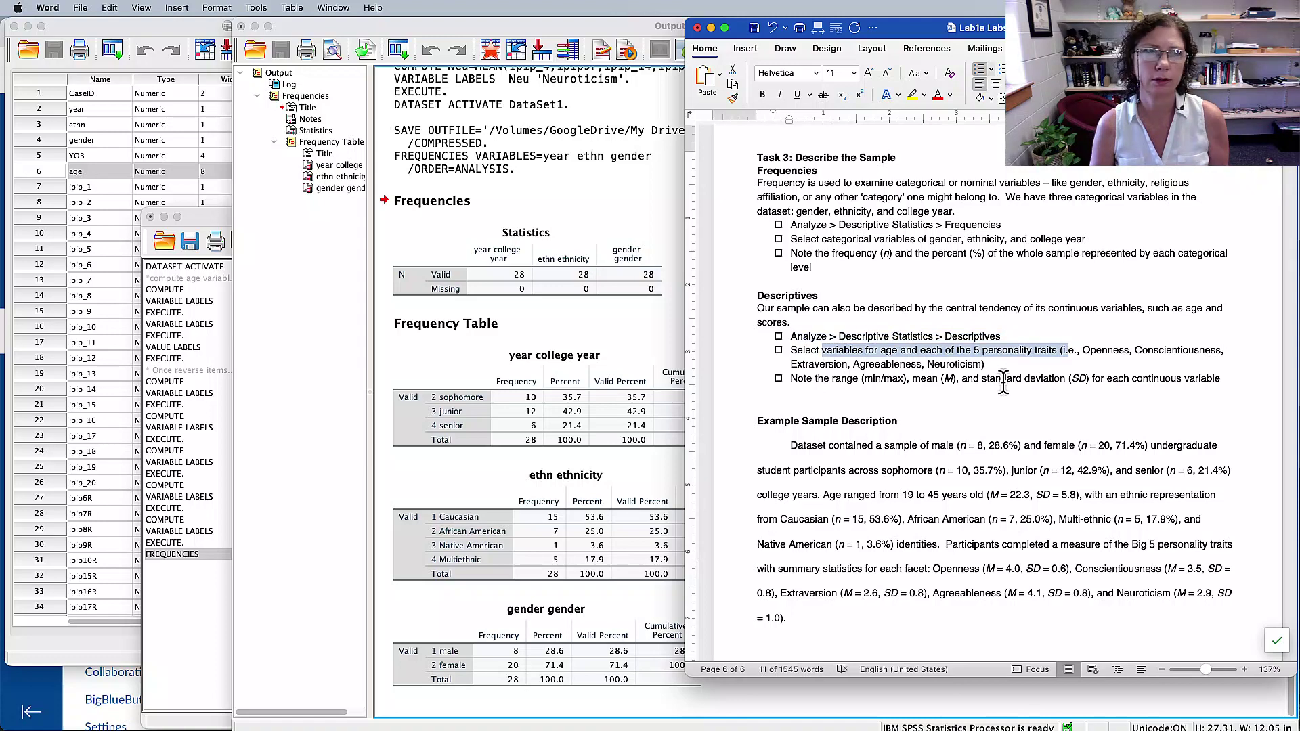
- Return to the SPSS dataset and start a Descriptives analysis with age as the first variable
click(177, 34)
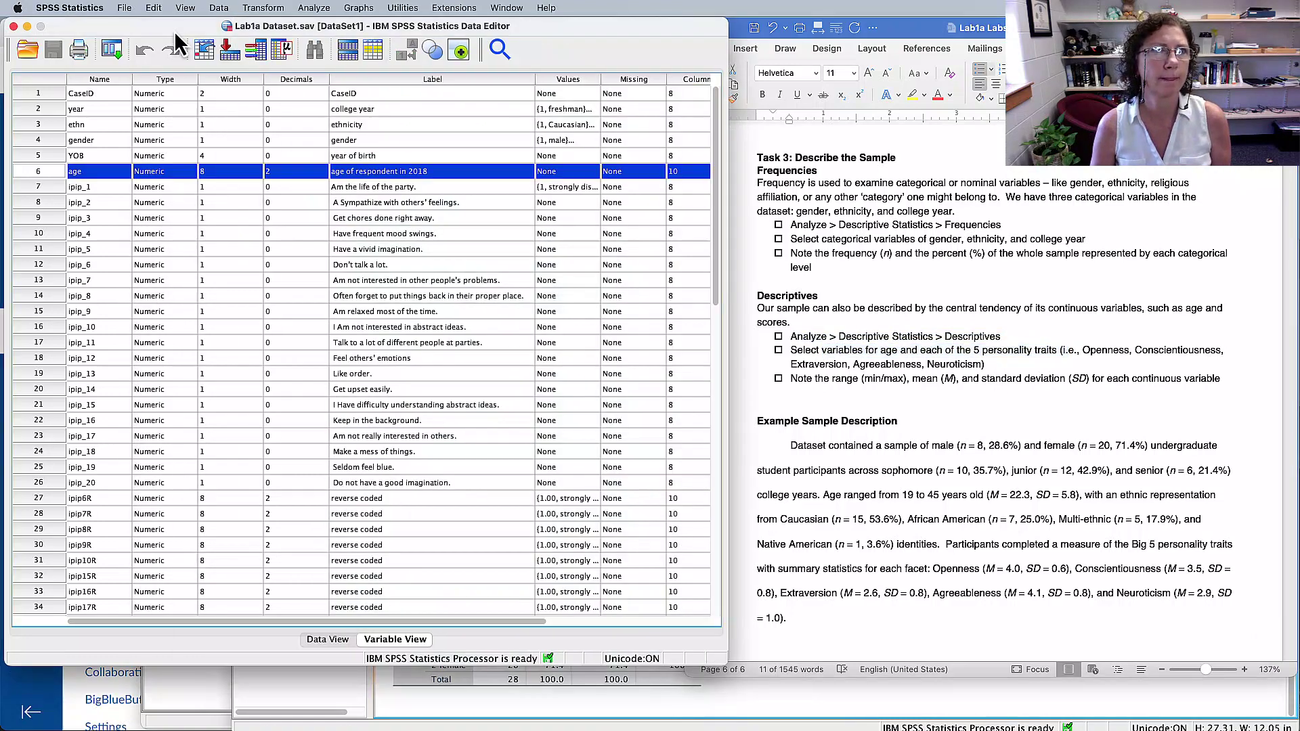
click(270, 10)
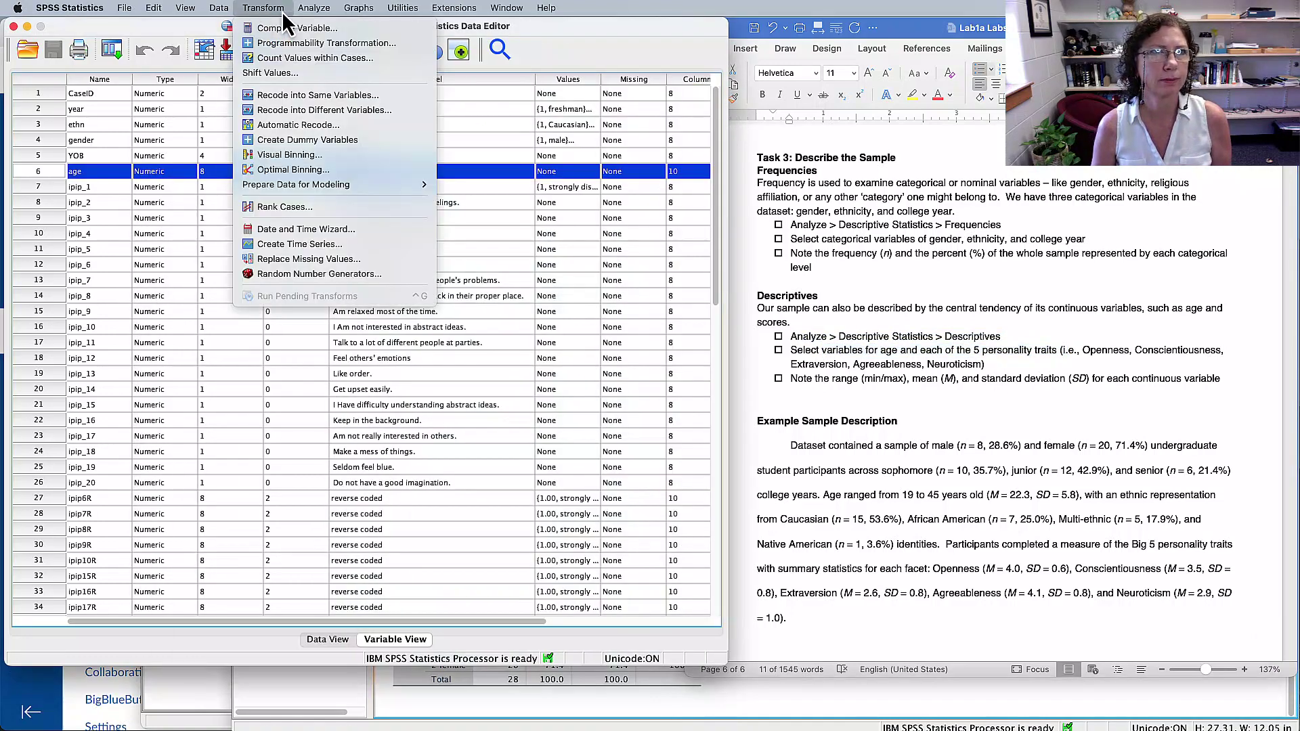
mouse_move(324, 12)
mouse_move(337, 66)
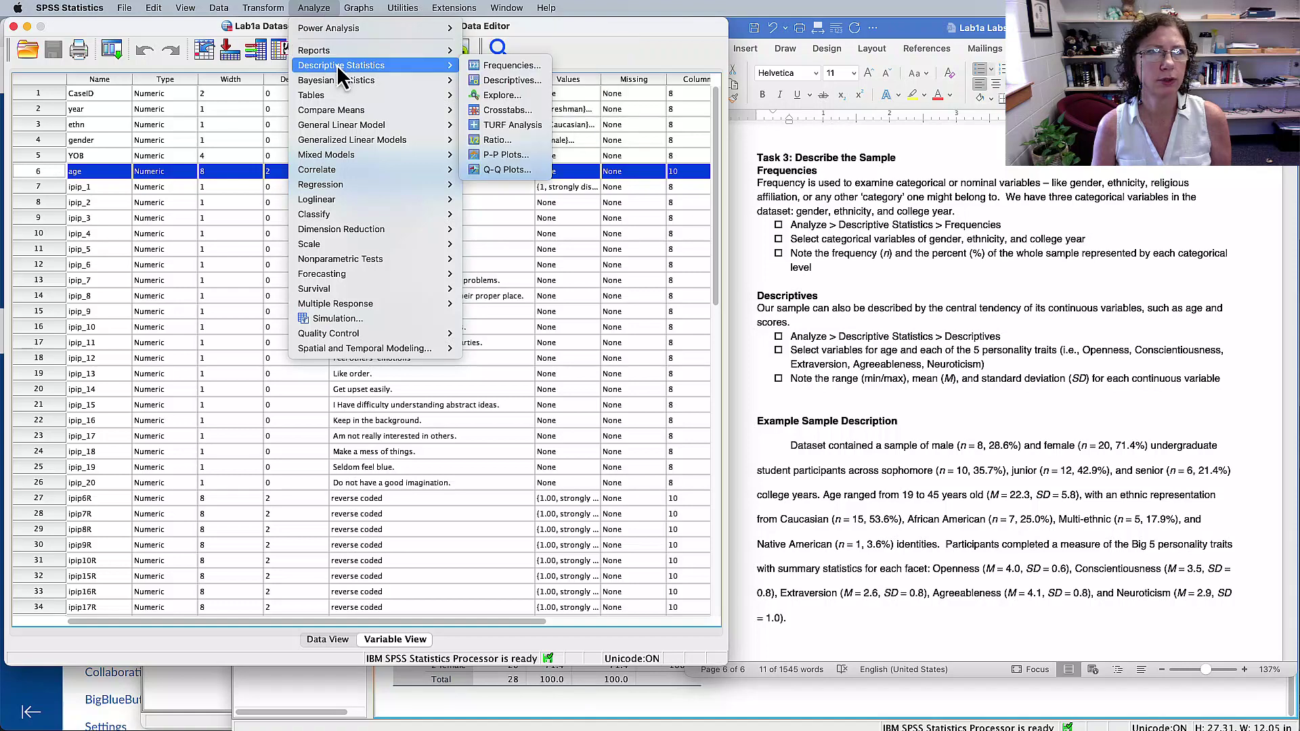
click(508, 81)
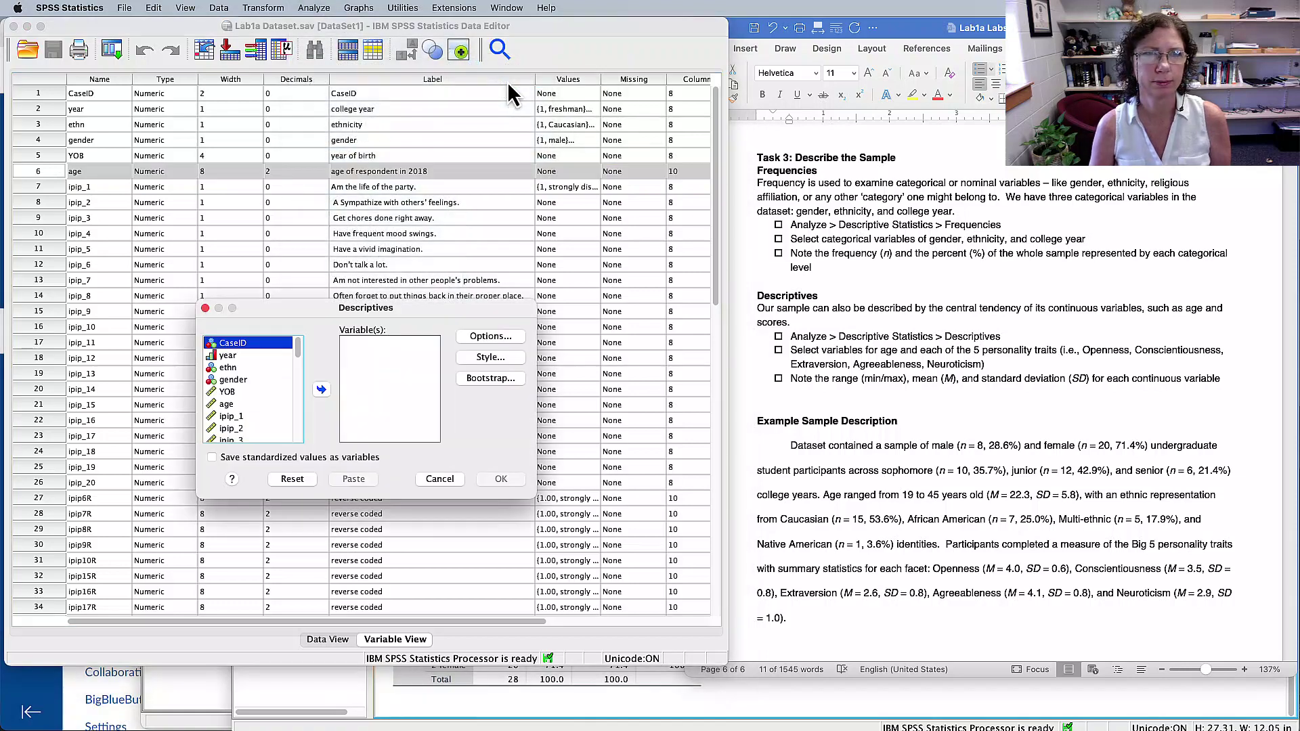
click(225, 405)
click(321, 390)
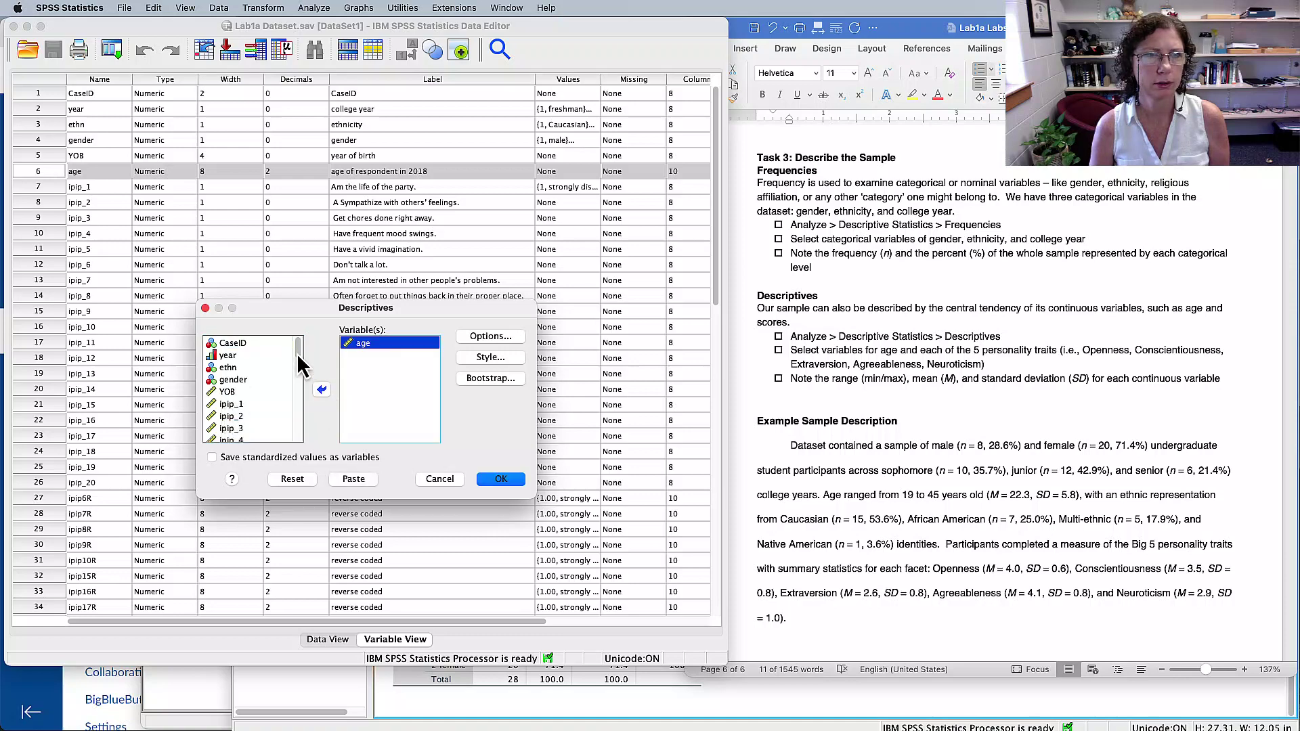
- Add Opn, Con, Ext, Agr and Neu to the Descriptives analysis and paste its command into the syntax file
drag(298, 349, 299, 453)
click(229, 388)
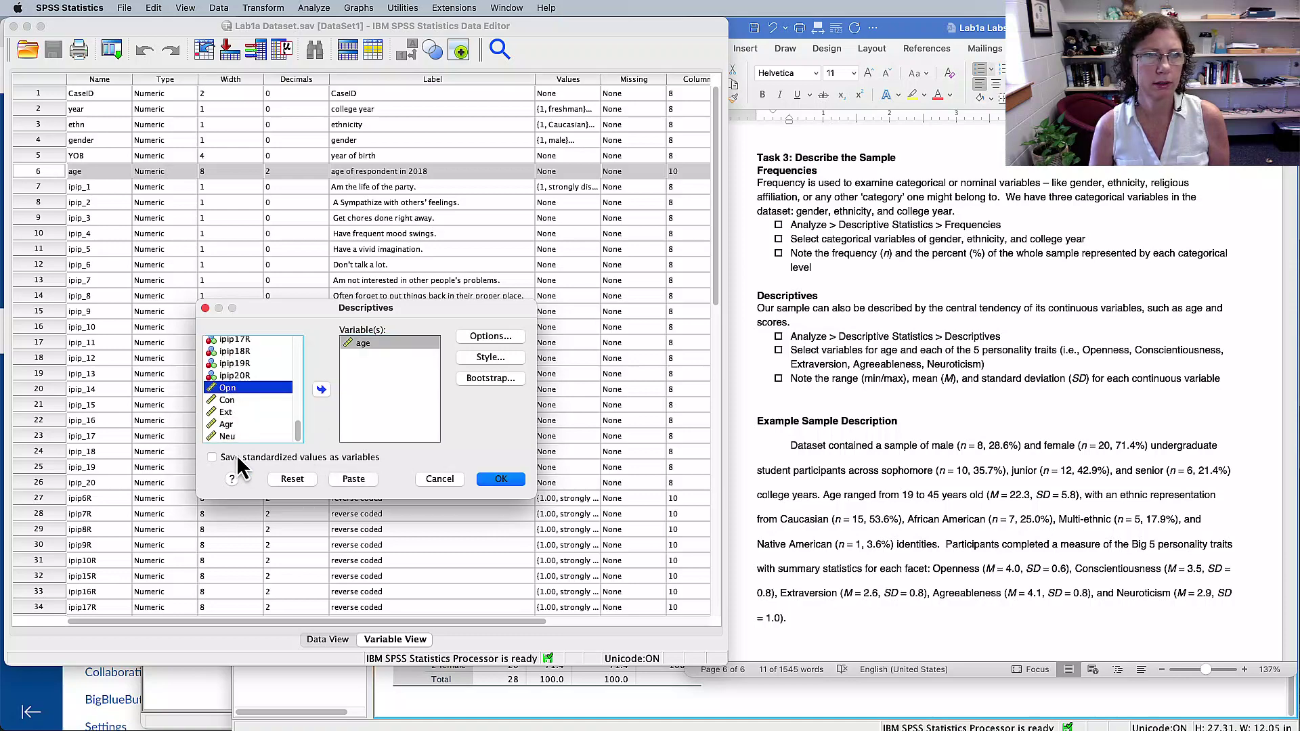
shift+click(229, 437)
click(321, 389)
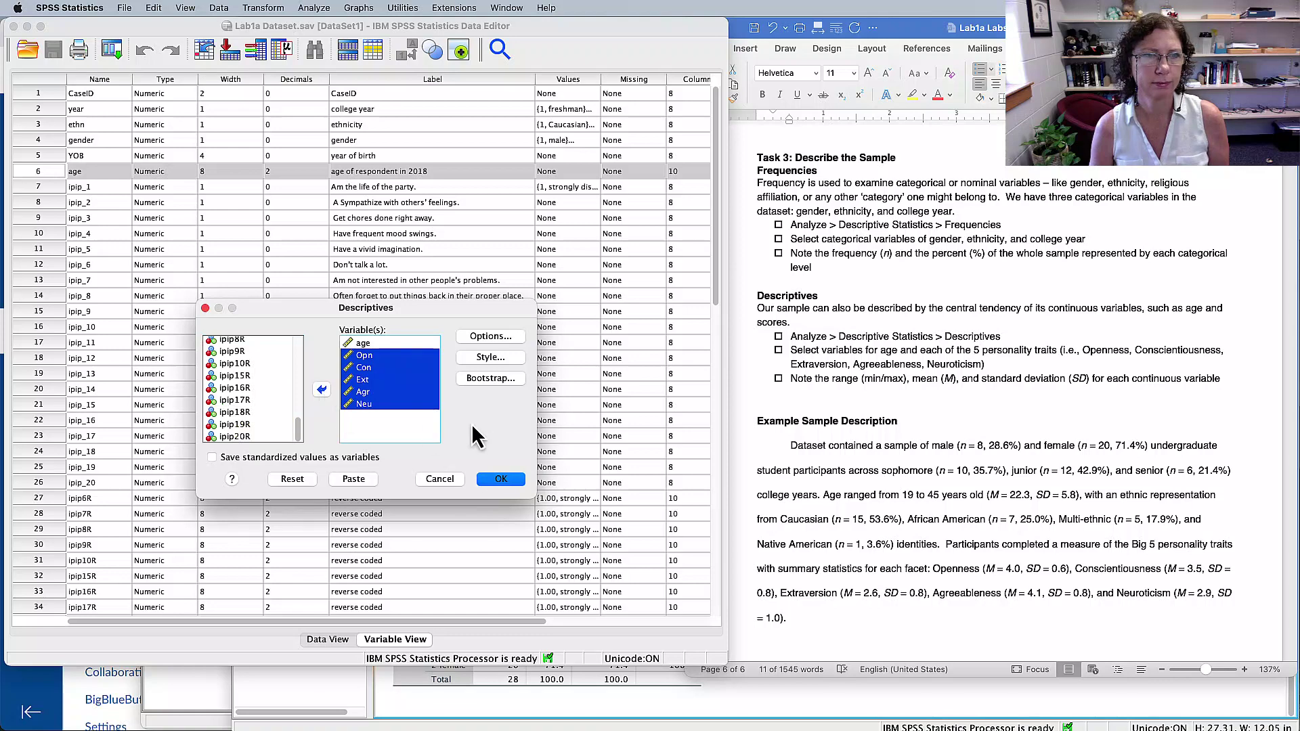
click(354, 479)
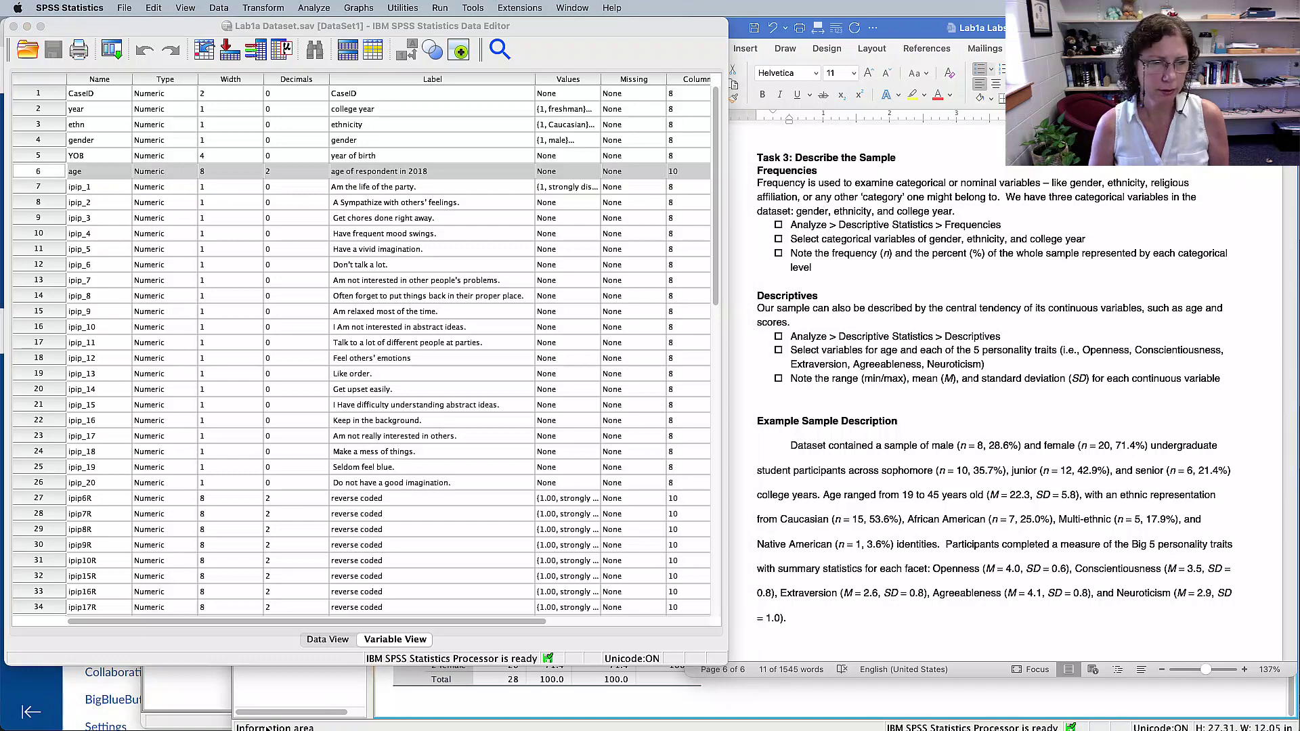
key(super+r)
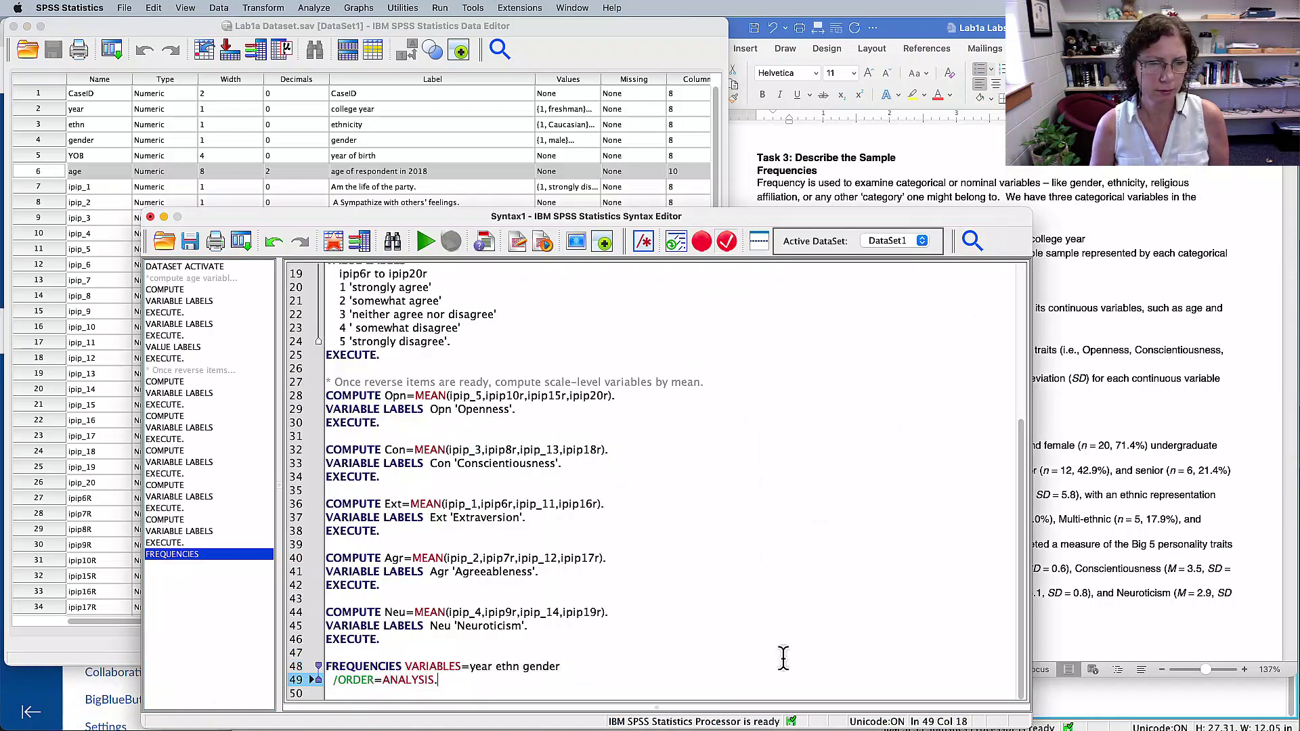
text(DESCRIPTIVES VARIABLES=age Opn Con Ext Agr Neu   /STATISTICS=MEAN STDDEV MIN MAX.)
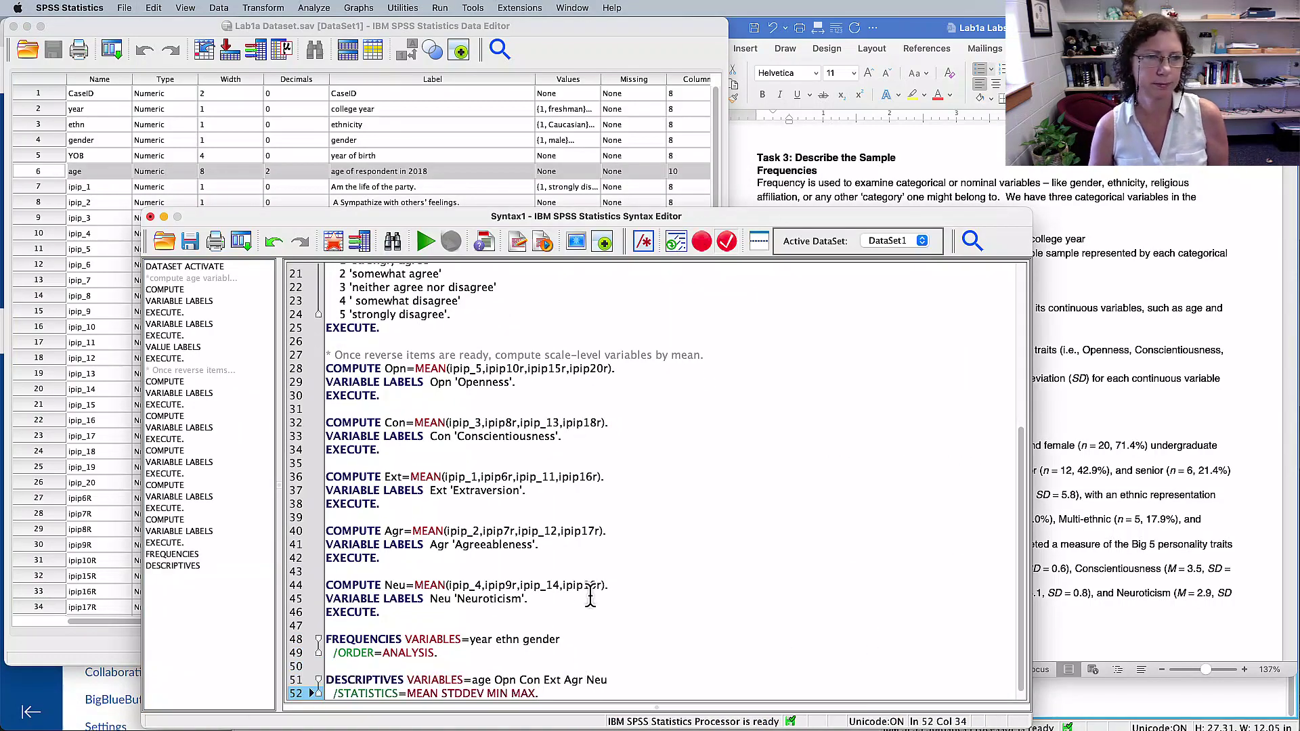
- Run the two-line DESCRIPTIVES command and examine the Descriptive Statistics table for age and the five personality scores
drag(539, 680, 303, 667)
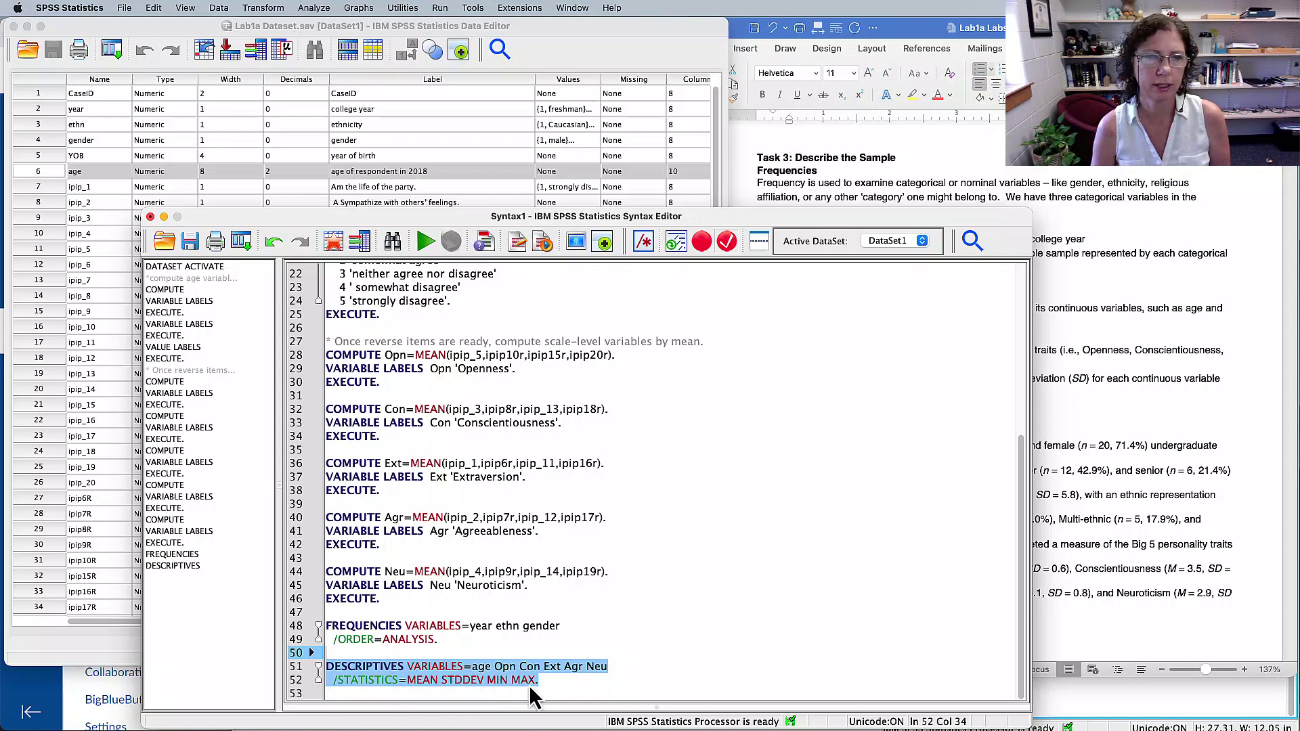
click(425, 241)
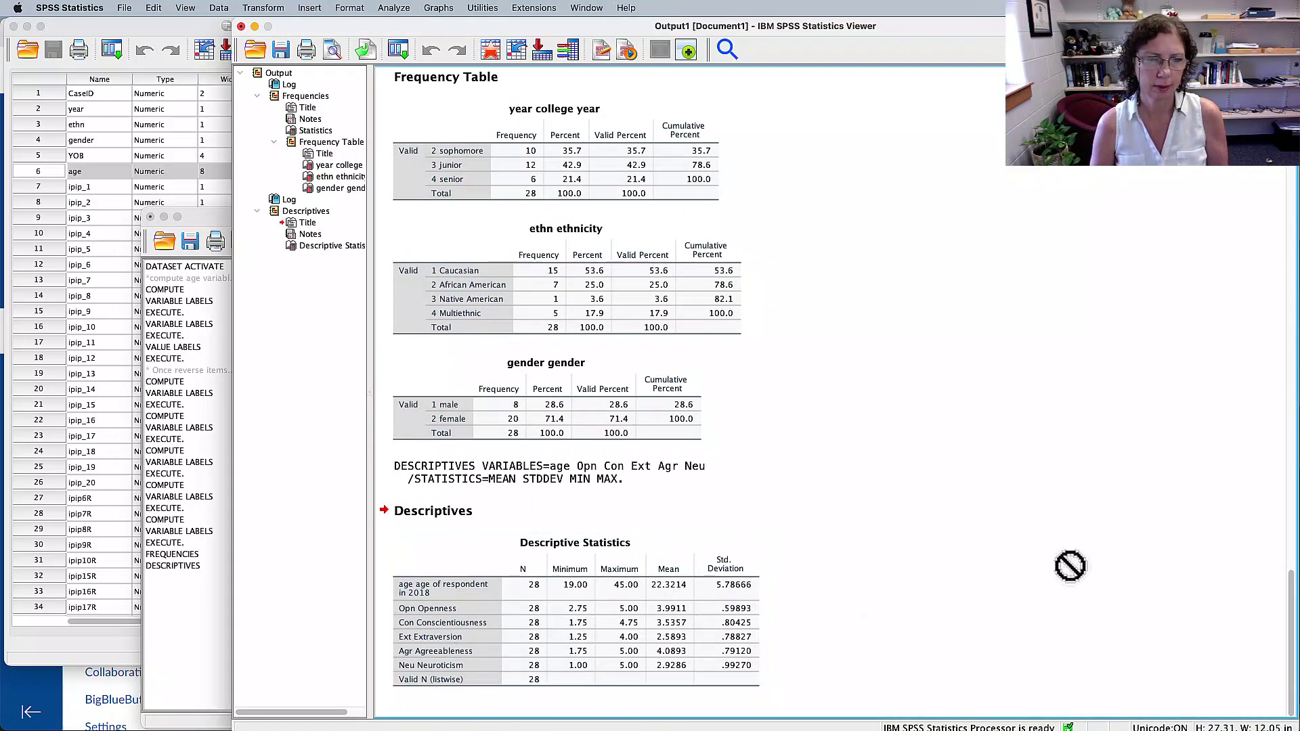
click(543, 583)
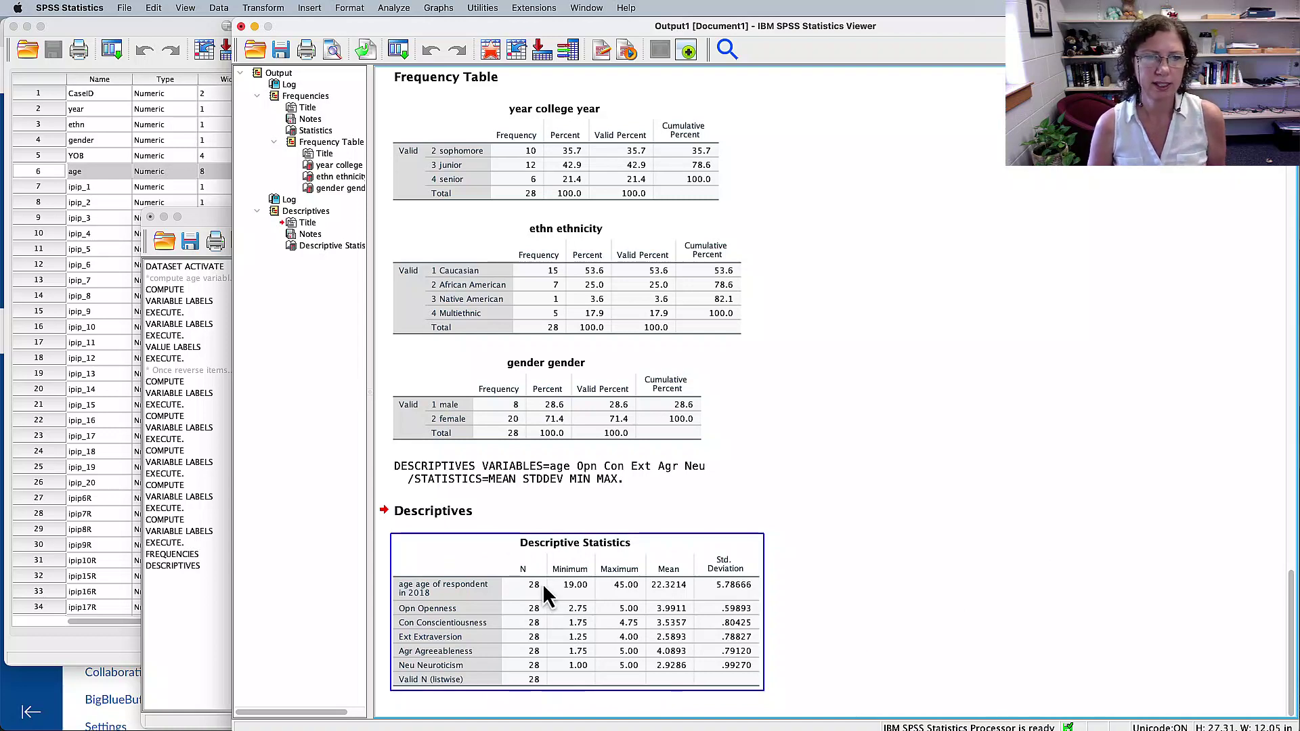
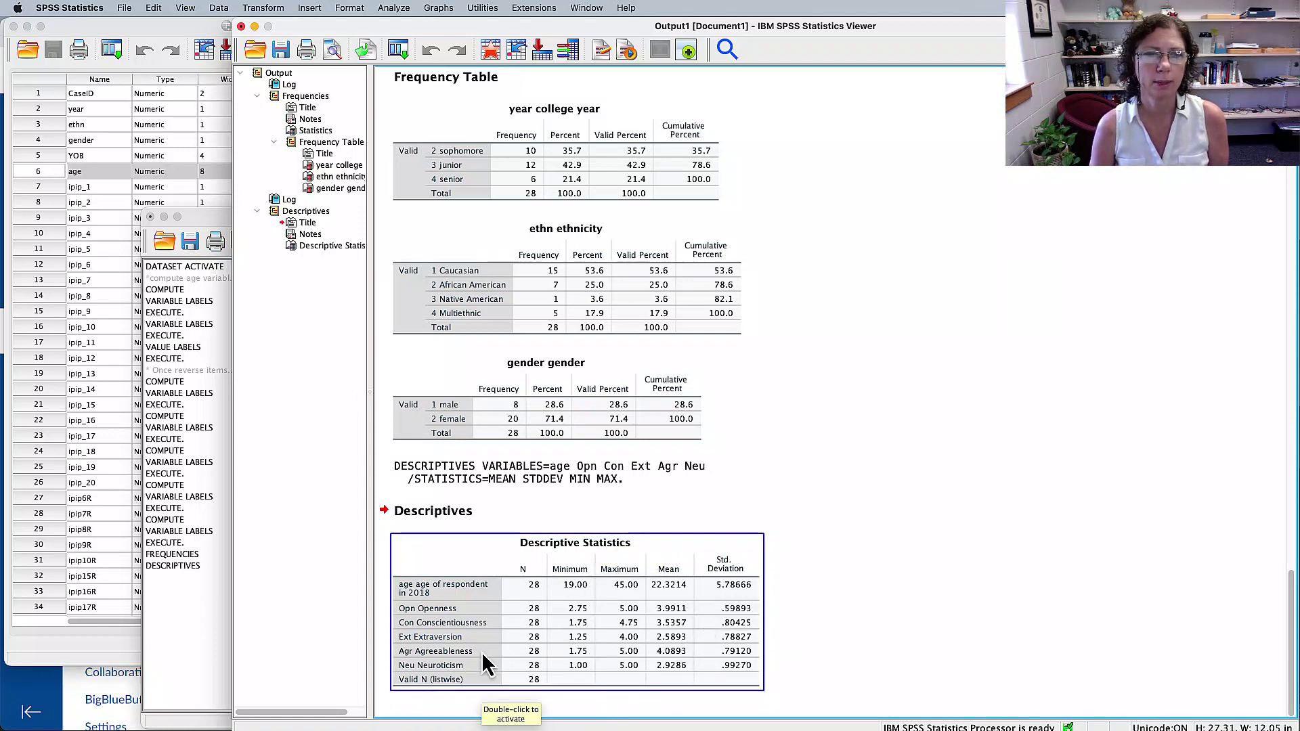
- Switch to the Word lab document, enlarge its window and bring the Example Sample Description into view
drag(523, 656, 297, 626)
key(super+Tab)
scroll(1073, 309, down, 5)
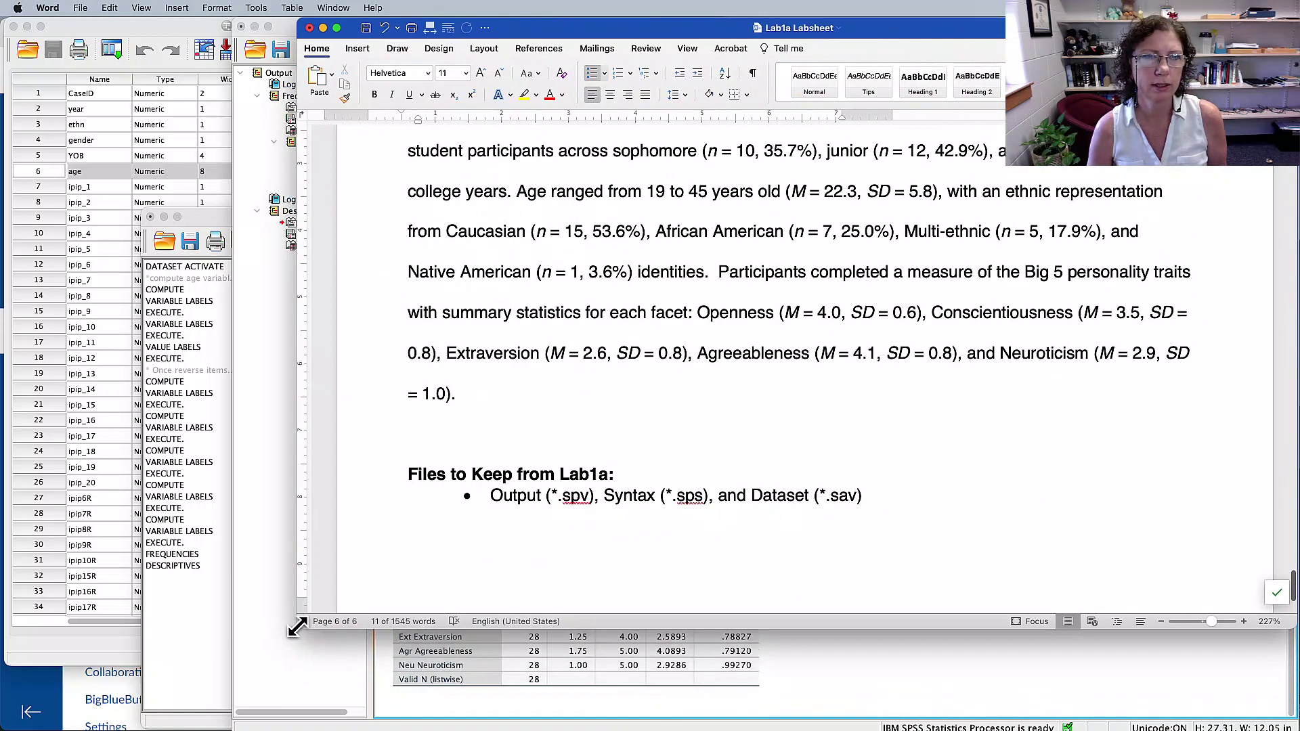
scroll(667, 473, up, 3)
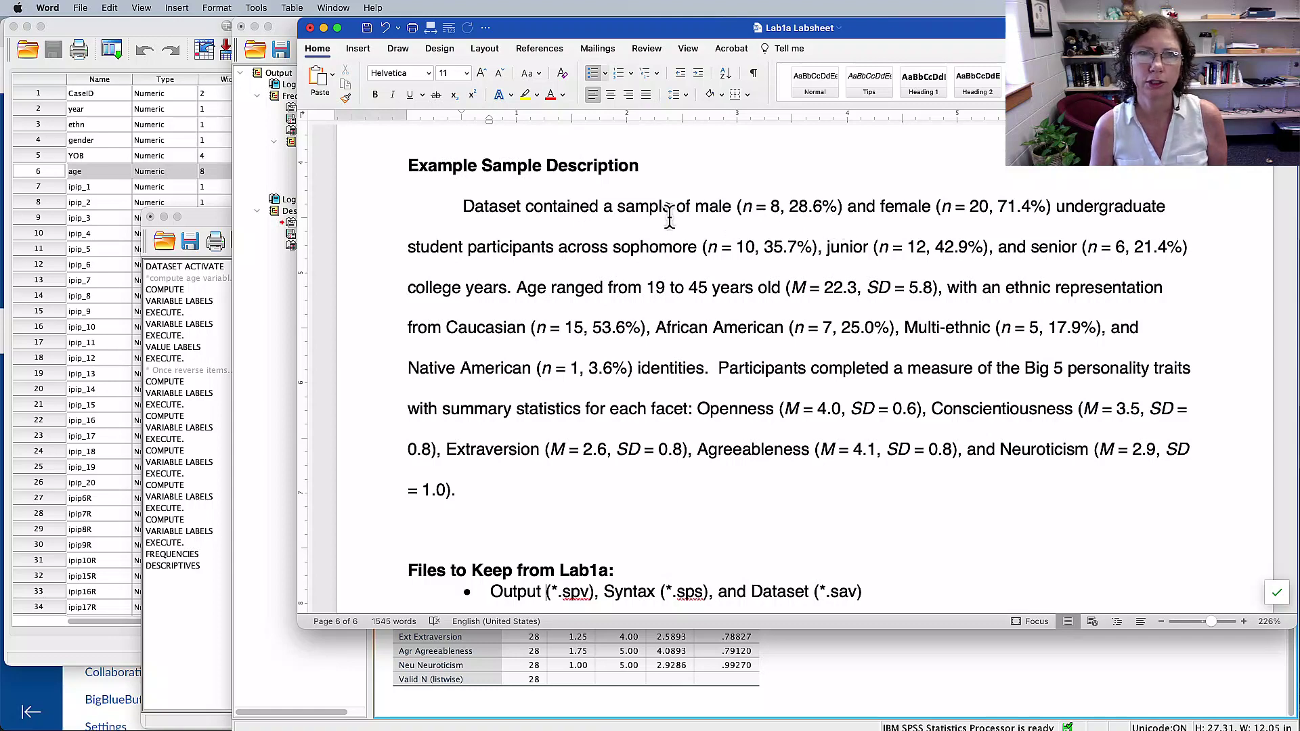
- Read how the Example Sample Description reports gender, college year, age, ethnicity and the Big 5 personality summary statistics
drag(674, 209, 1037, 211)
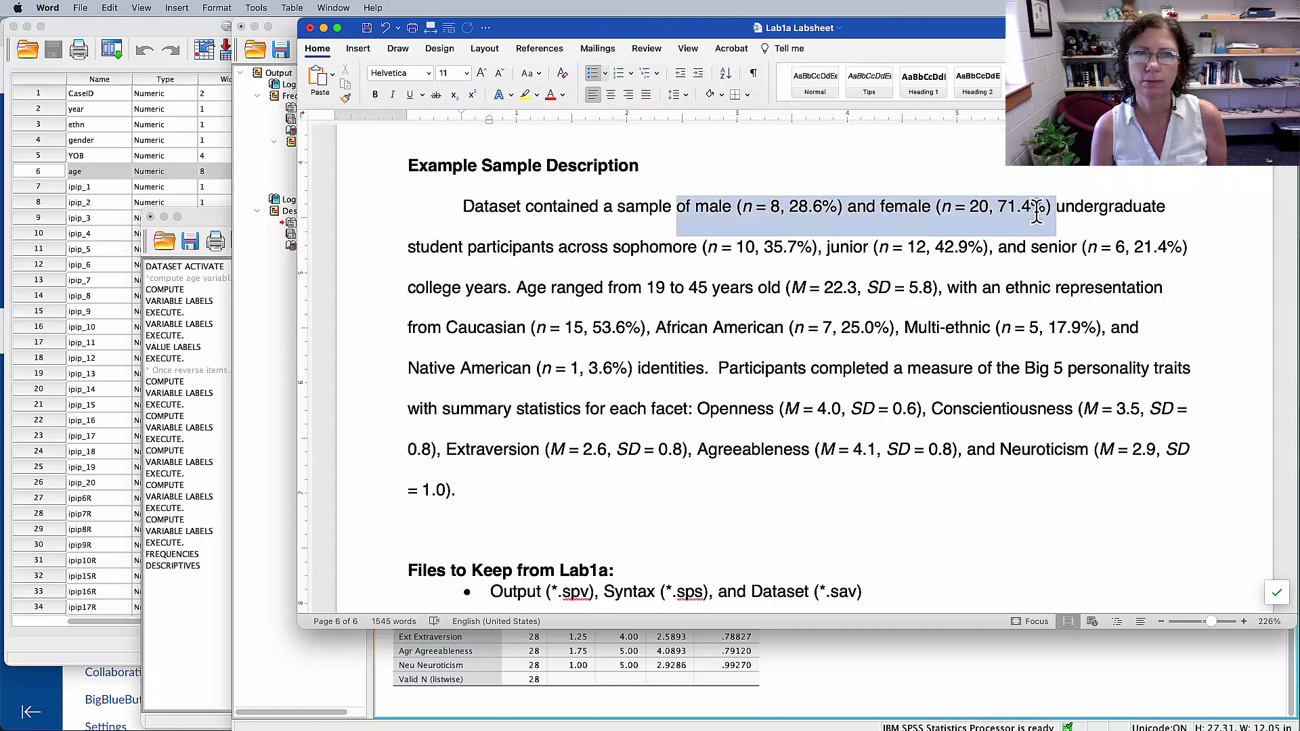
drag(591, 264, 1194, 256)
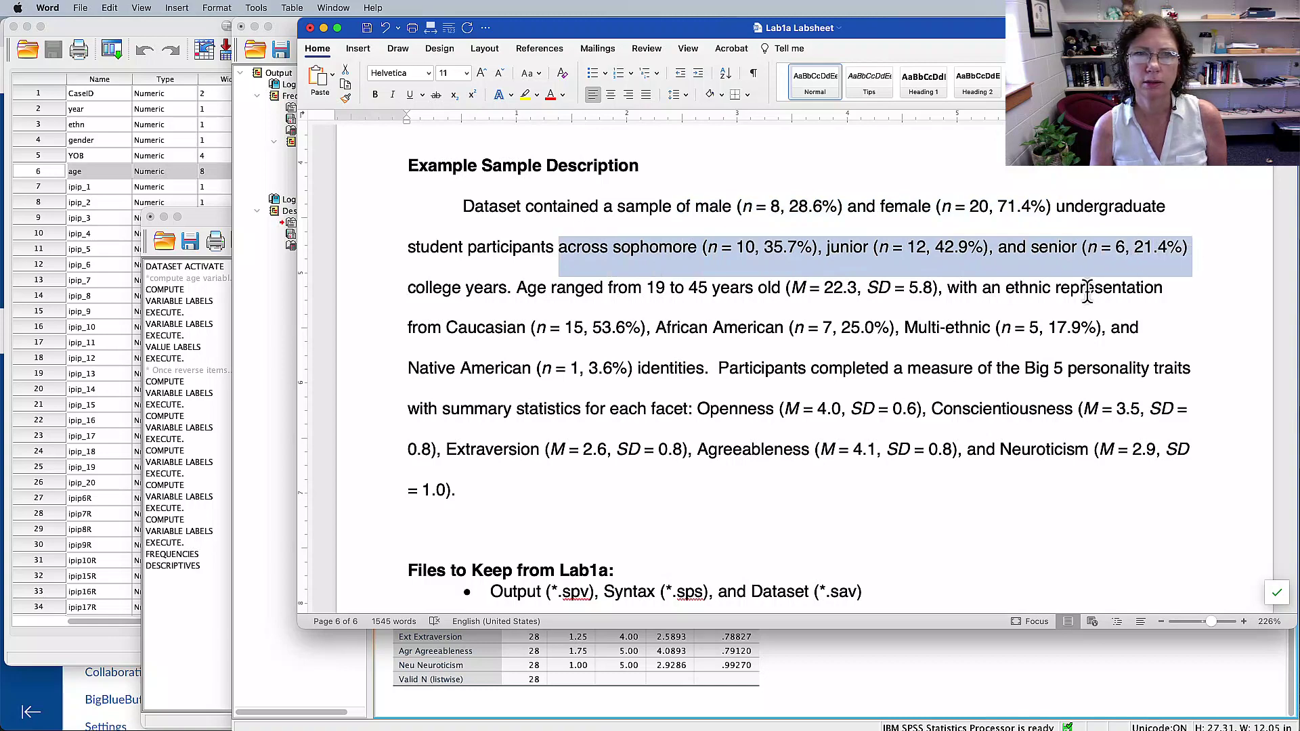
drag(516, 289, 1034, 332)
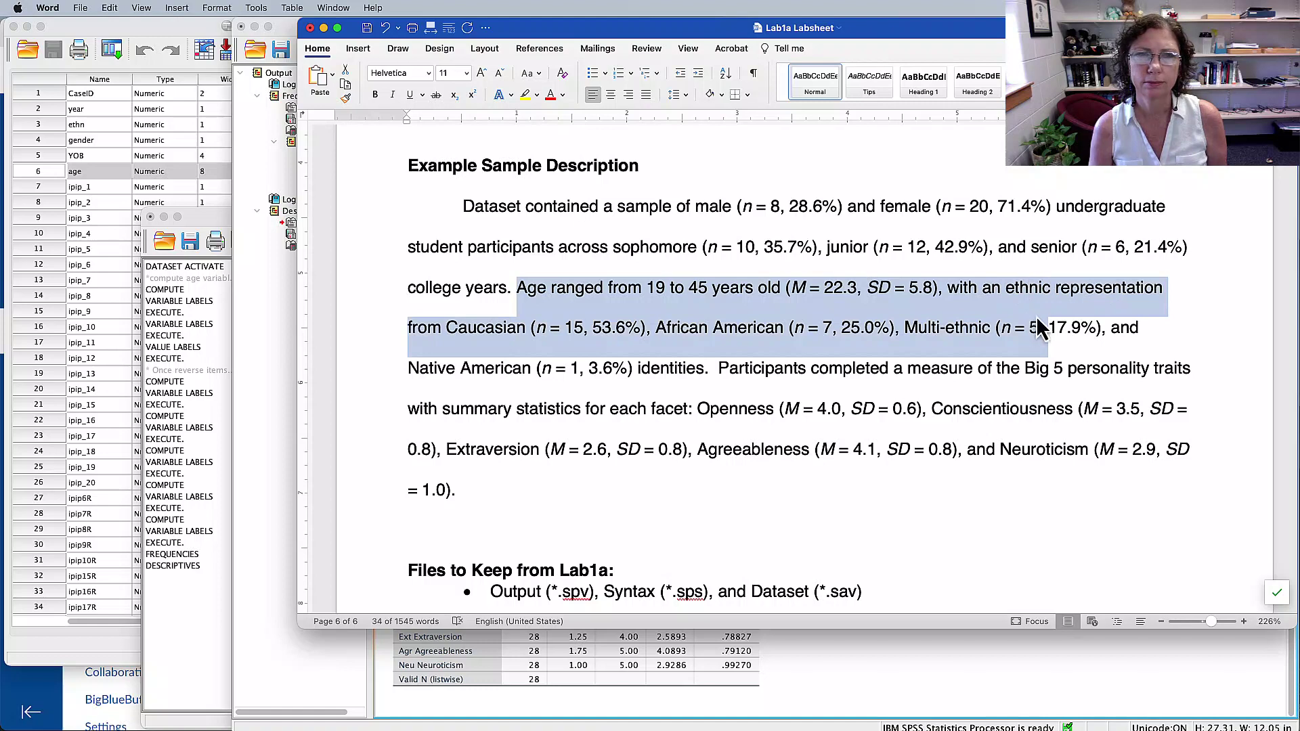
scroll(1058, 399, down, 3)
scroll(1057, 399, down, 2)
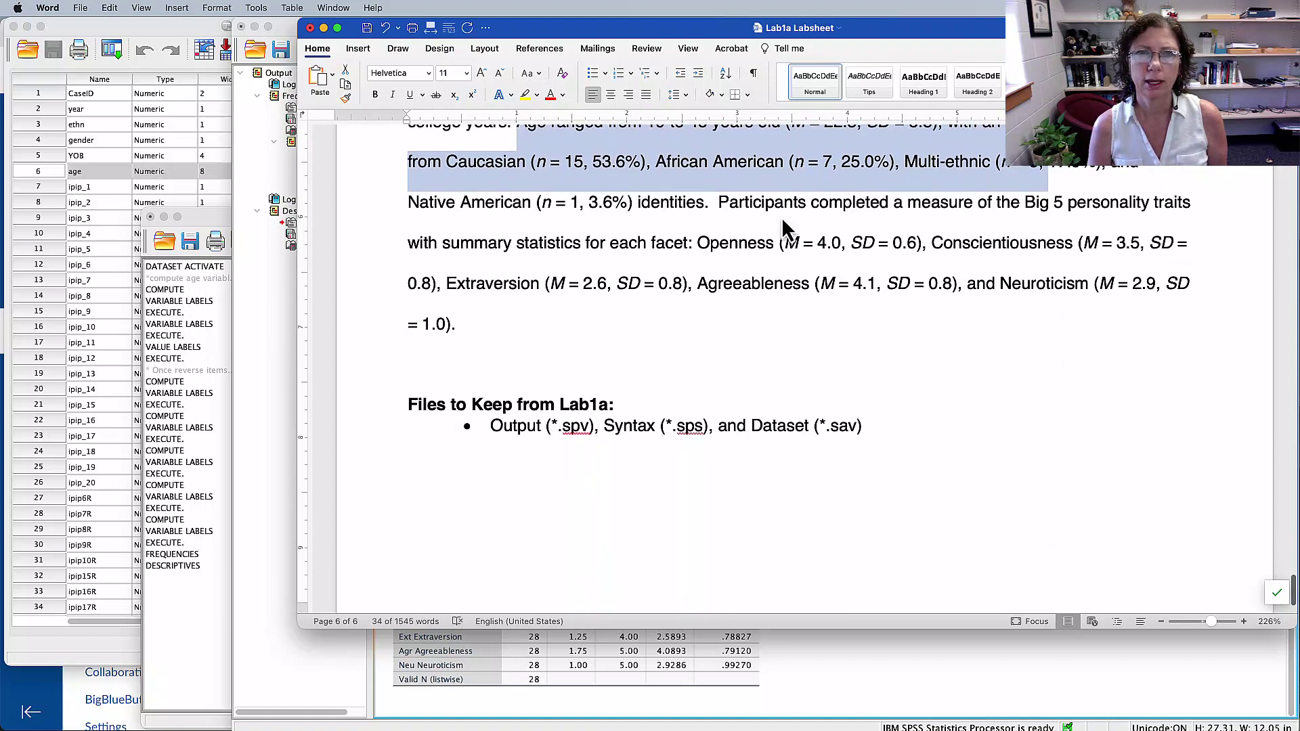
drag(704, 214, 1104, 218)
scroll(1029, 478, up, 3)
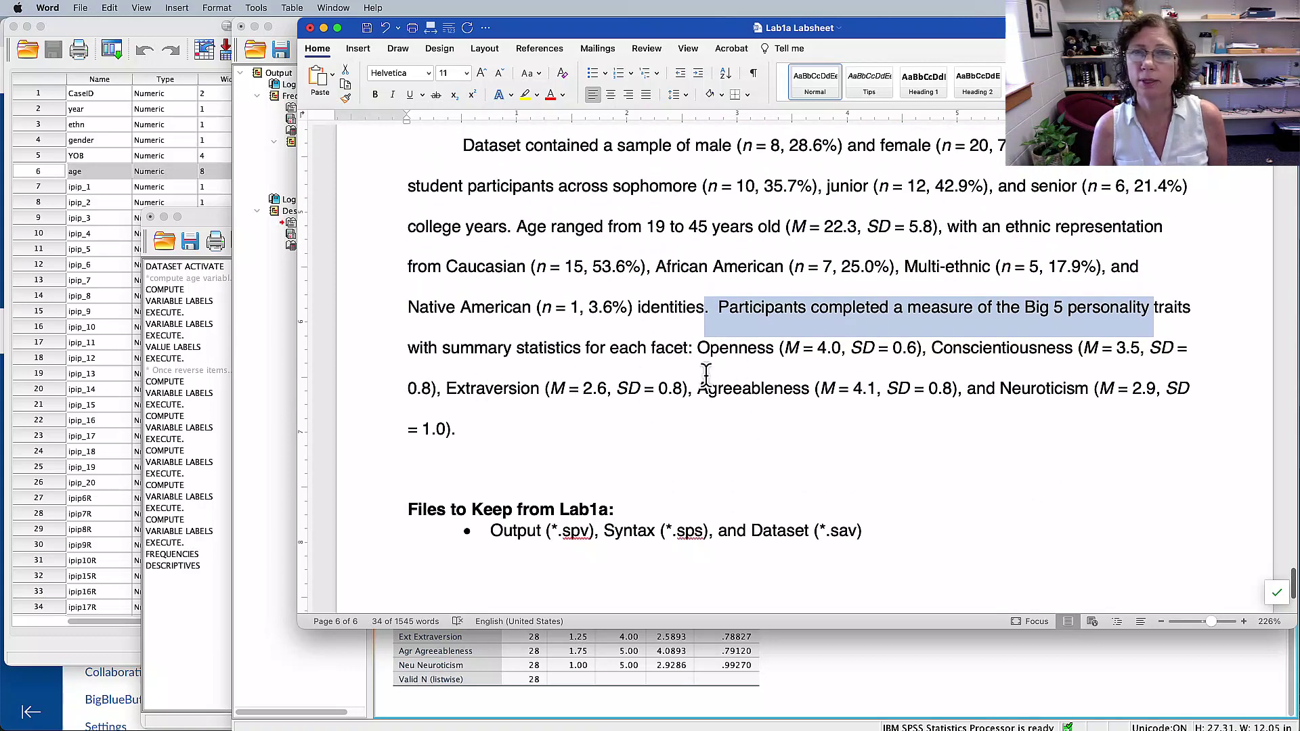
drag(694, 358, 938, 358)
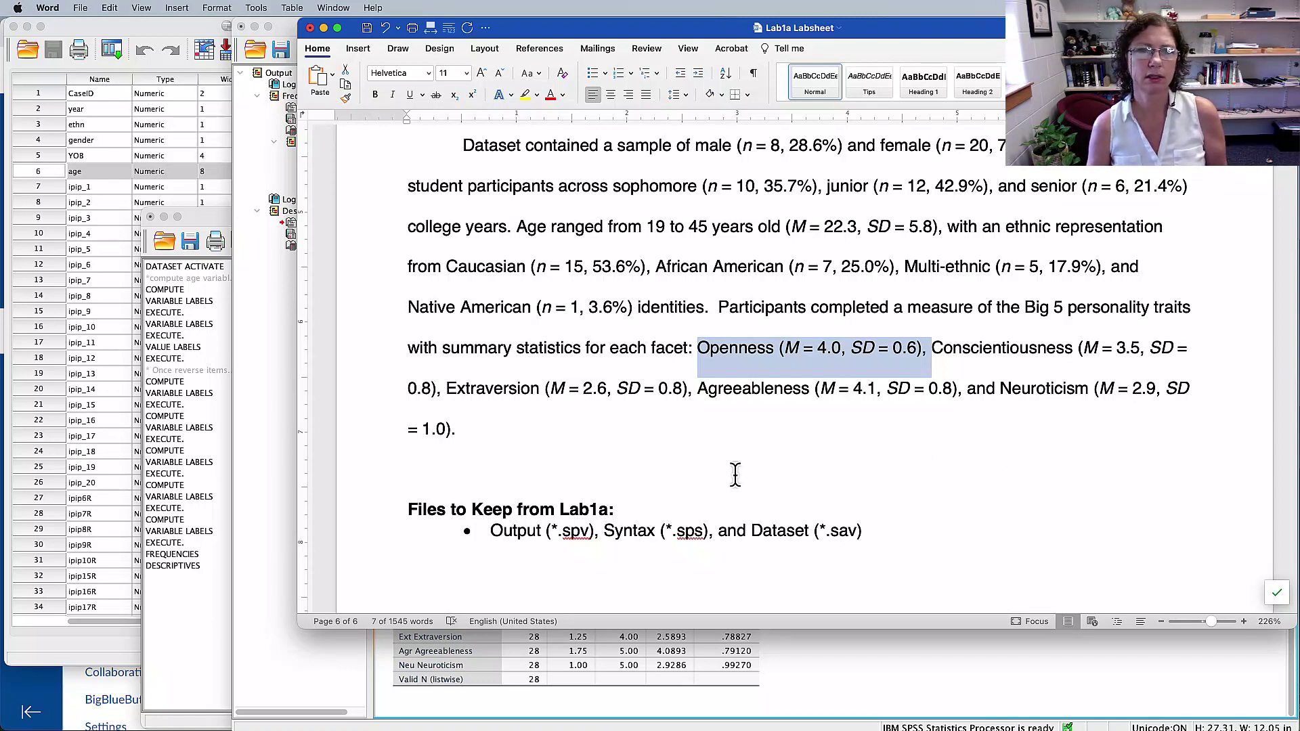
- Read which files to keep from Lab1a in the Word document, and return to the SPSS syntax file
drag(406, 512, 614, 515)
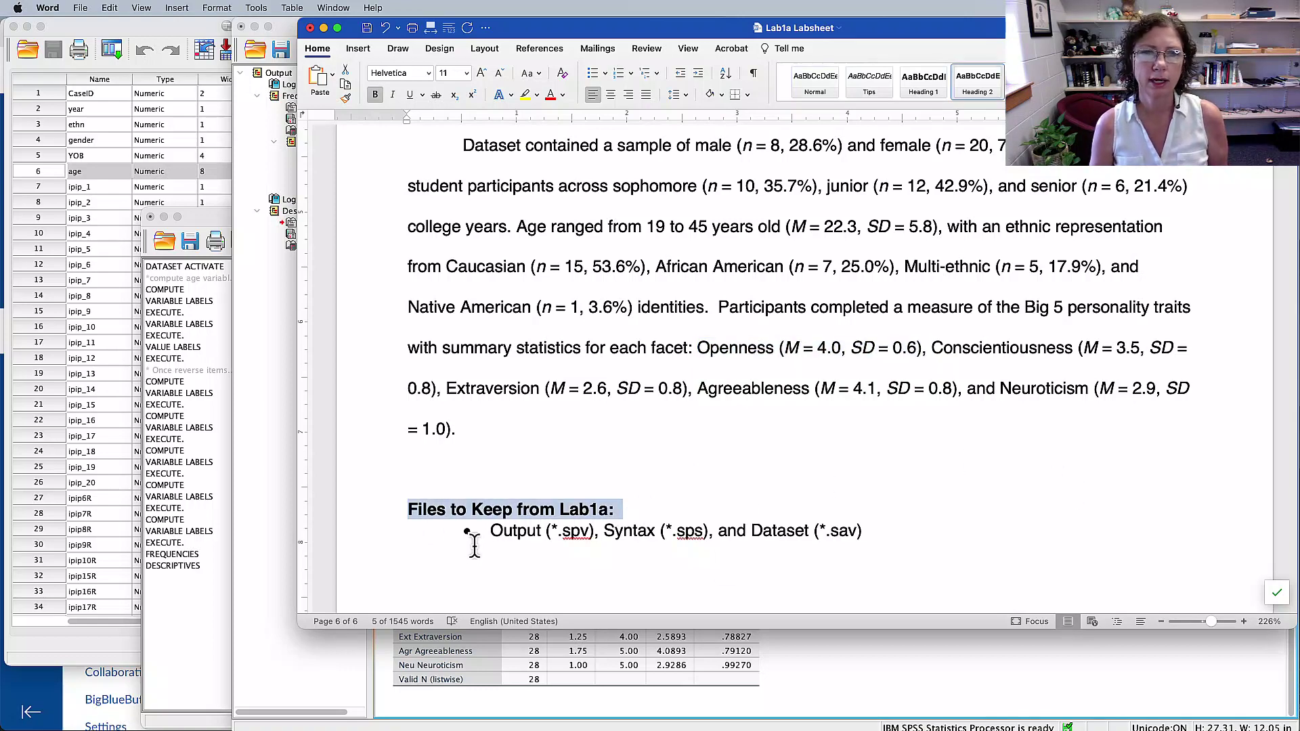
drag(476, 539, 862, 536)
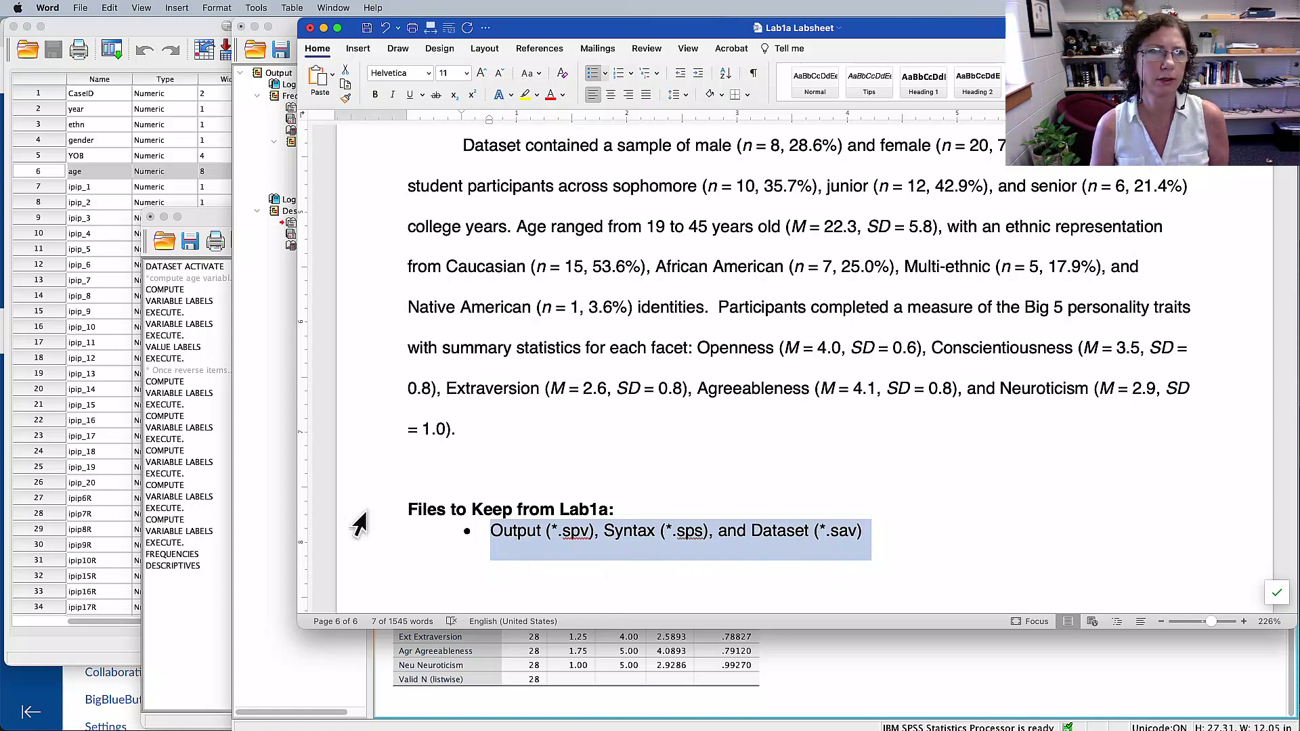
click(179, 605)
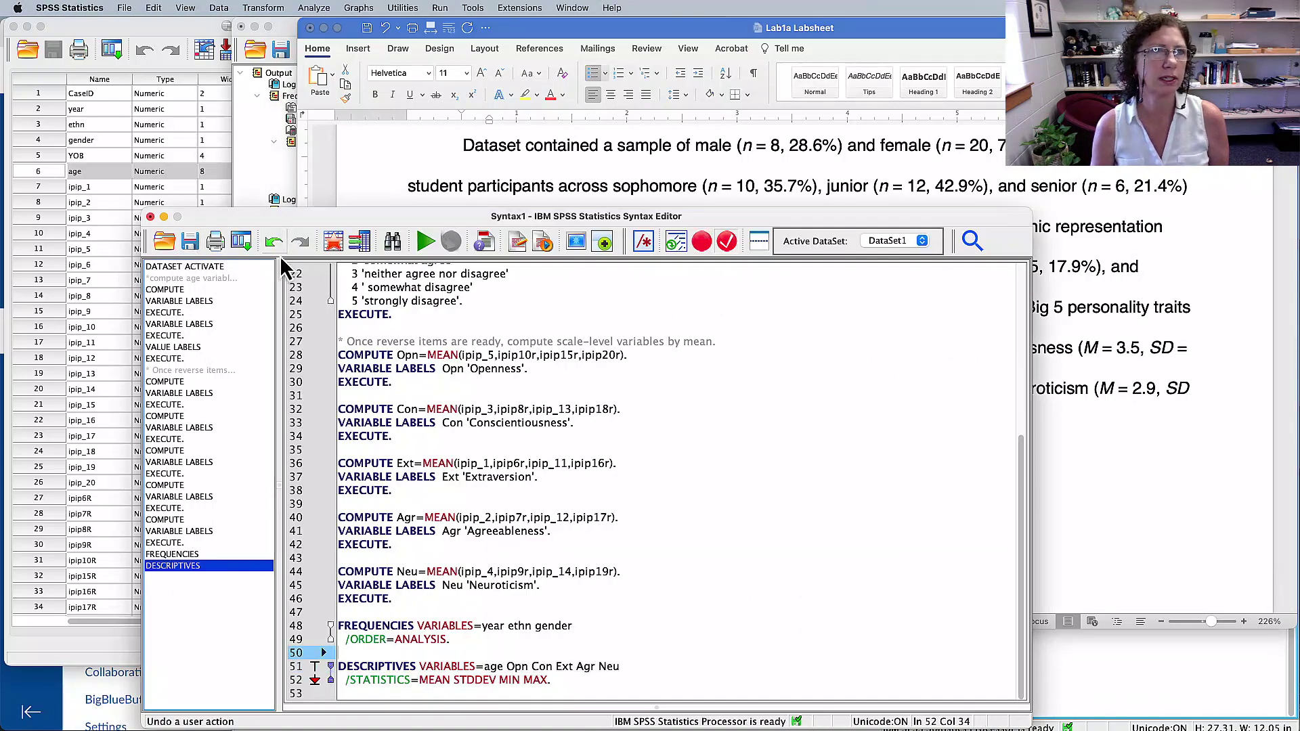
- Save the syntax file to the Desktop as Lab1a Syntax
click(190, 241)
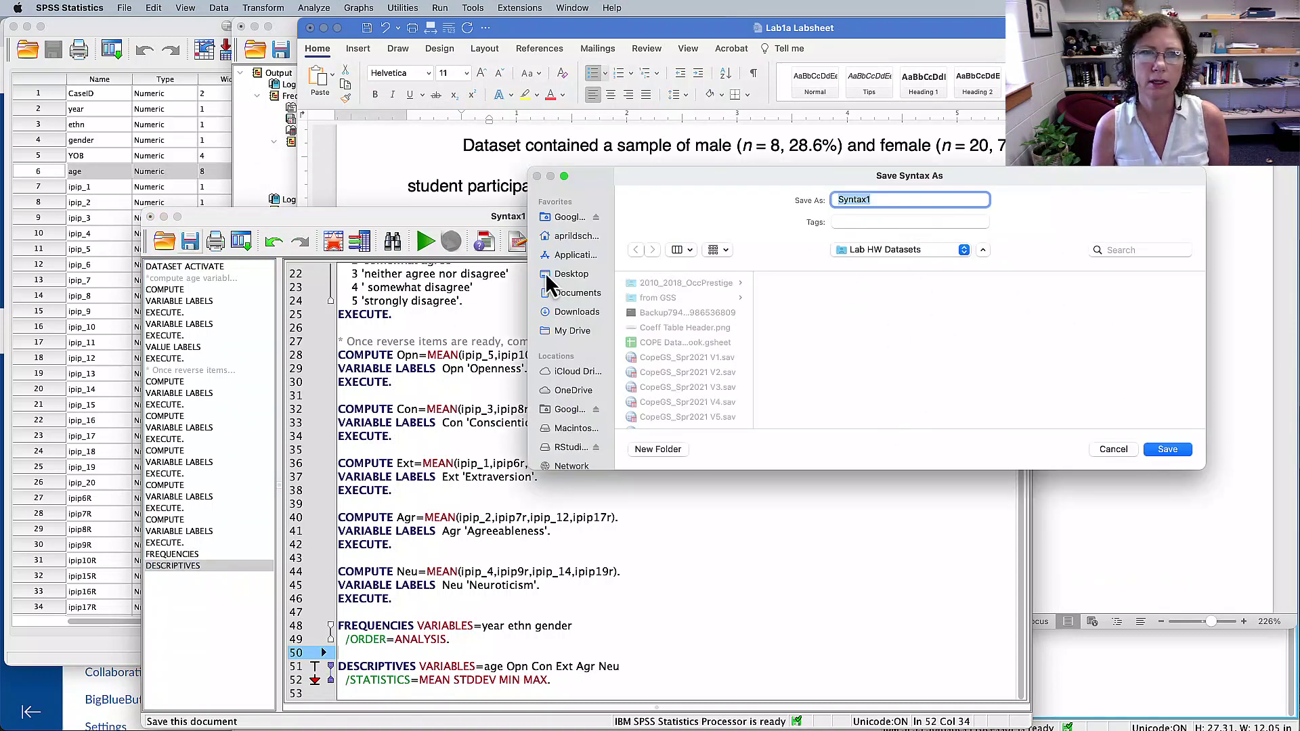
click(567, 277)
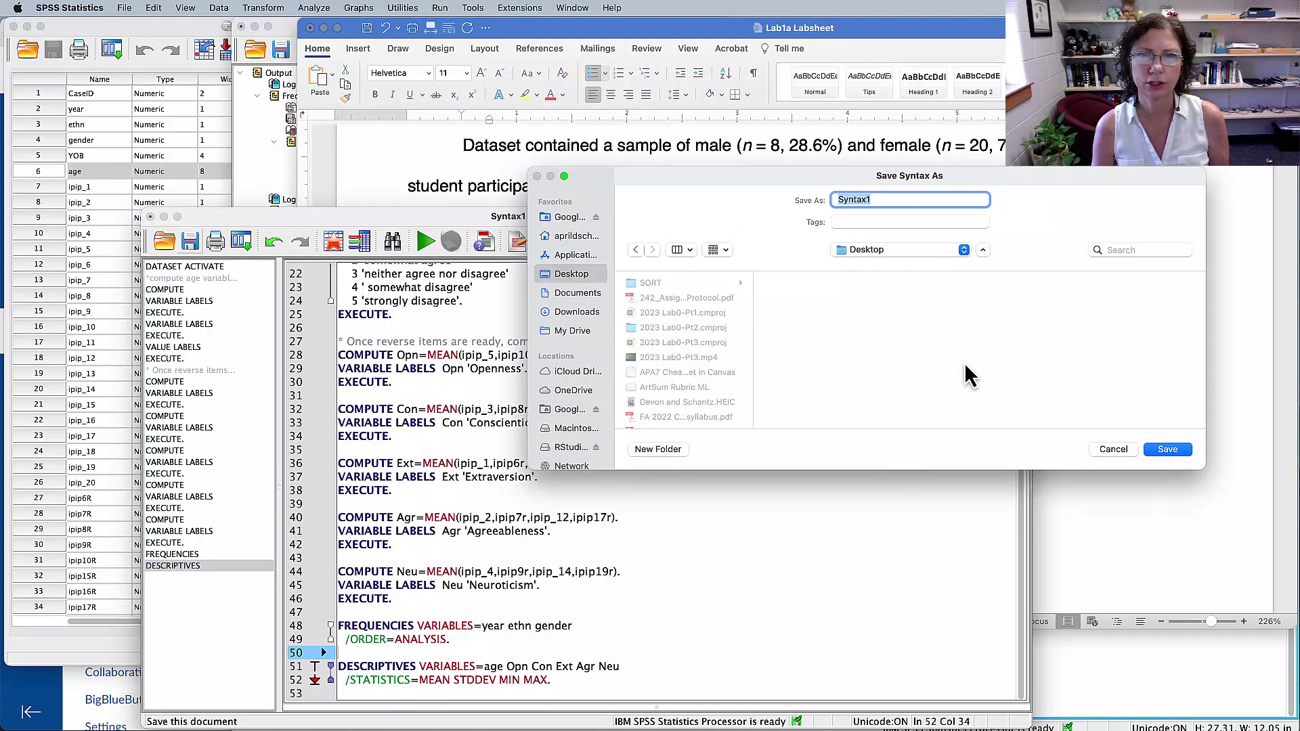
click(842, 200)
text(Lab1a)
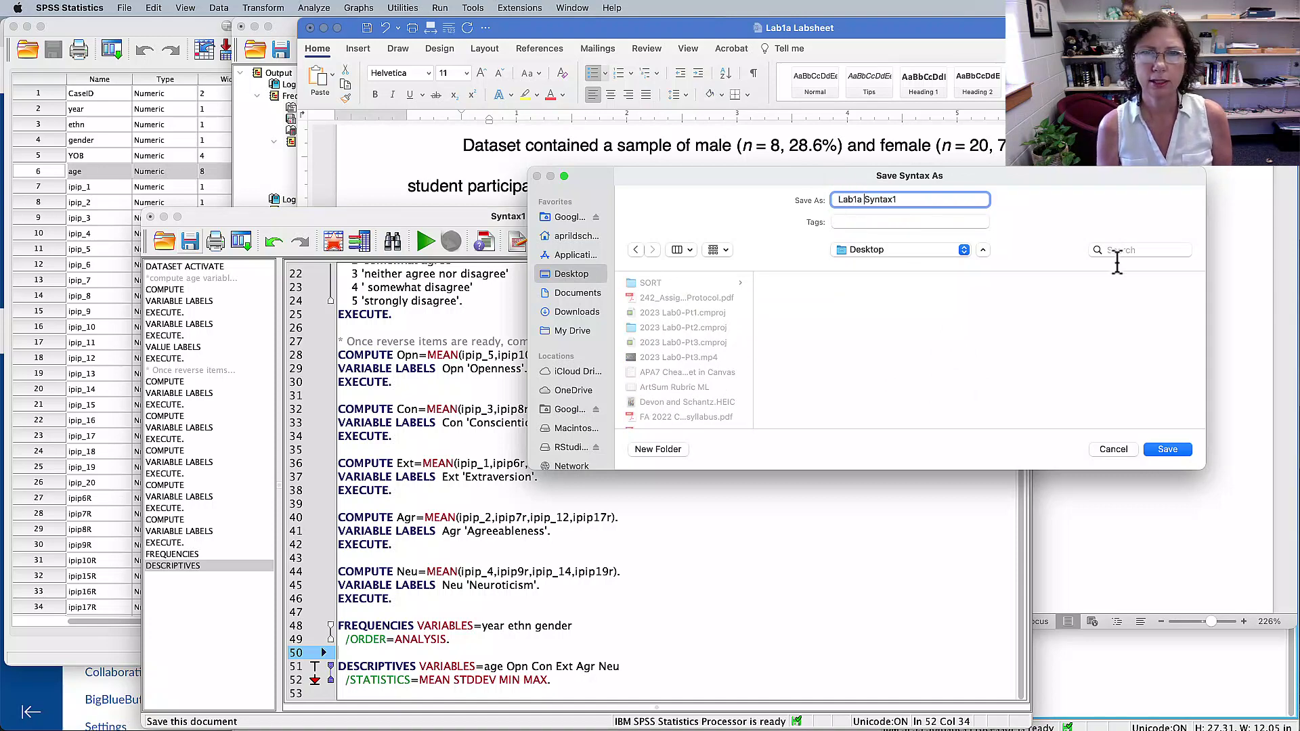
click(977, 198)
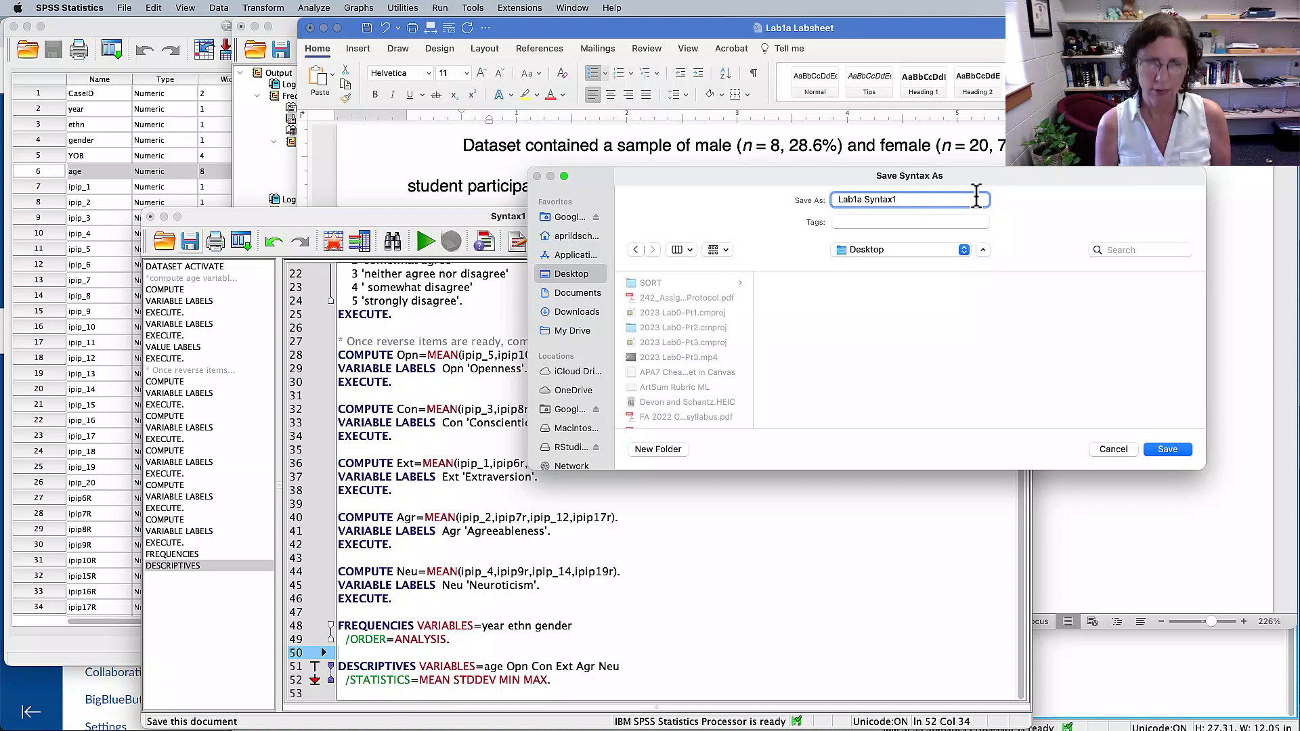
click(1168, 450)
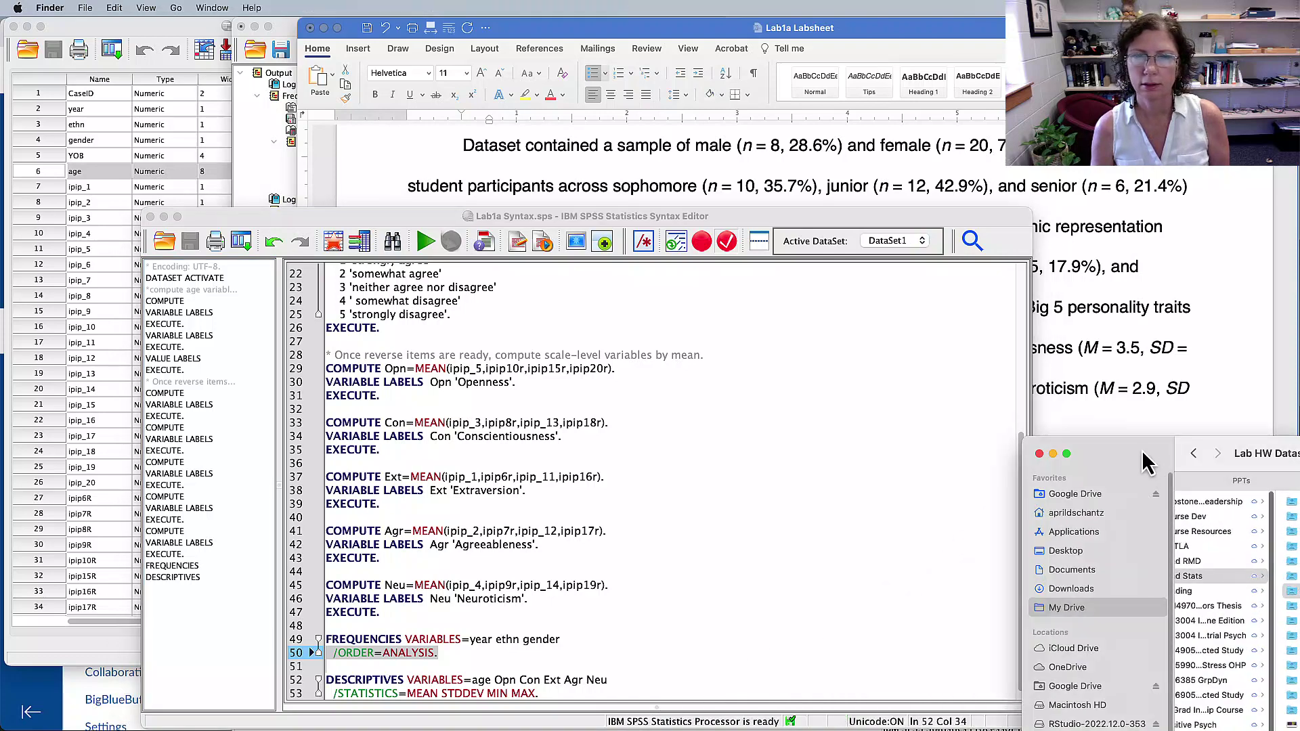
- Switch to Finder, bring its window into view and select Lab1a Syntax.sps in the Desktop folder
drag(1149, 458, 495, 282)
click(401, 350)
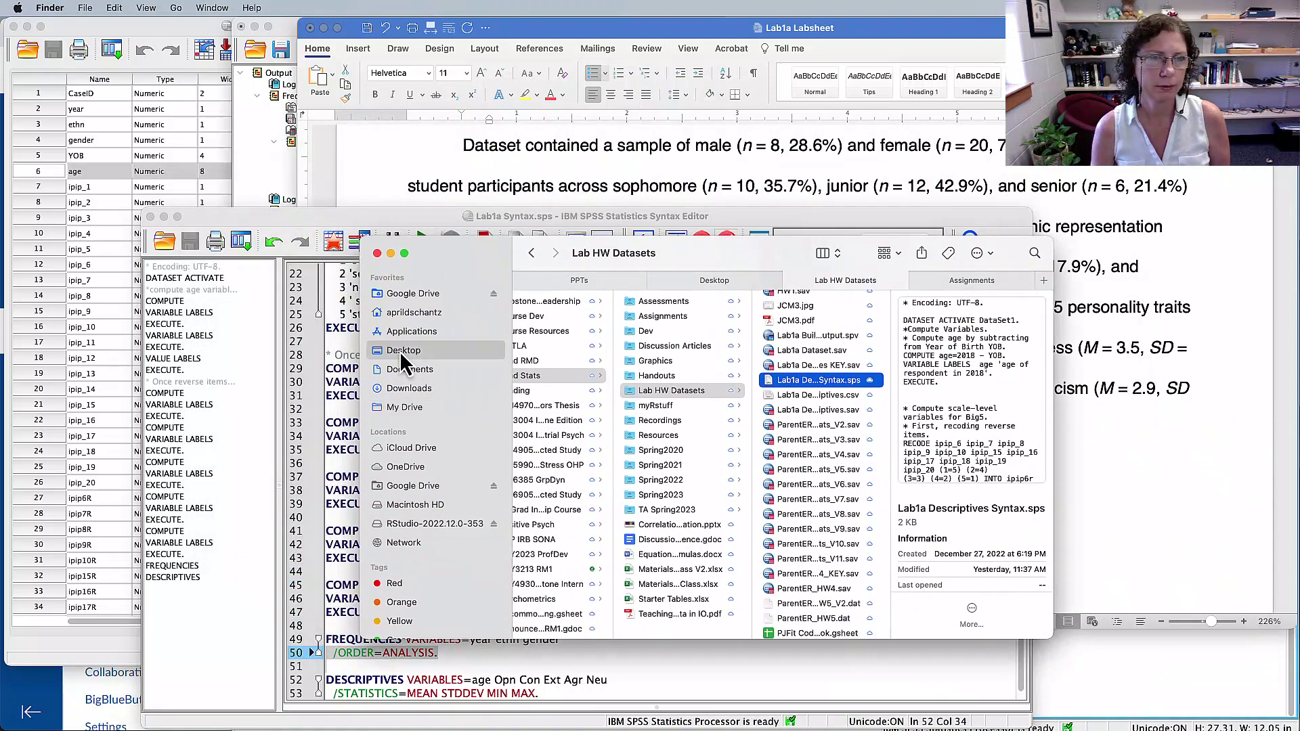
scroll(588, 443, down, 3)
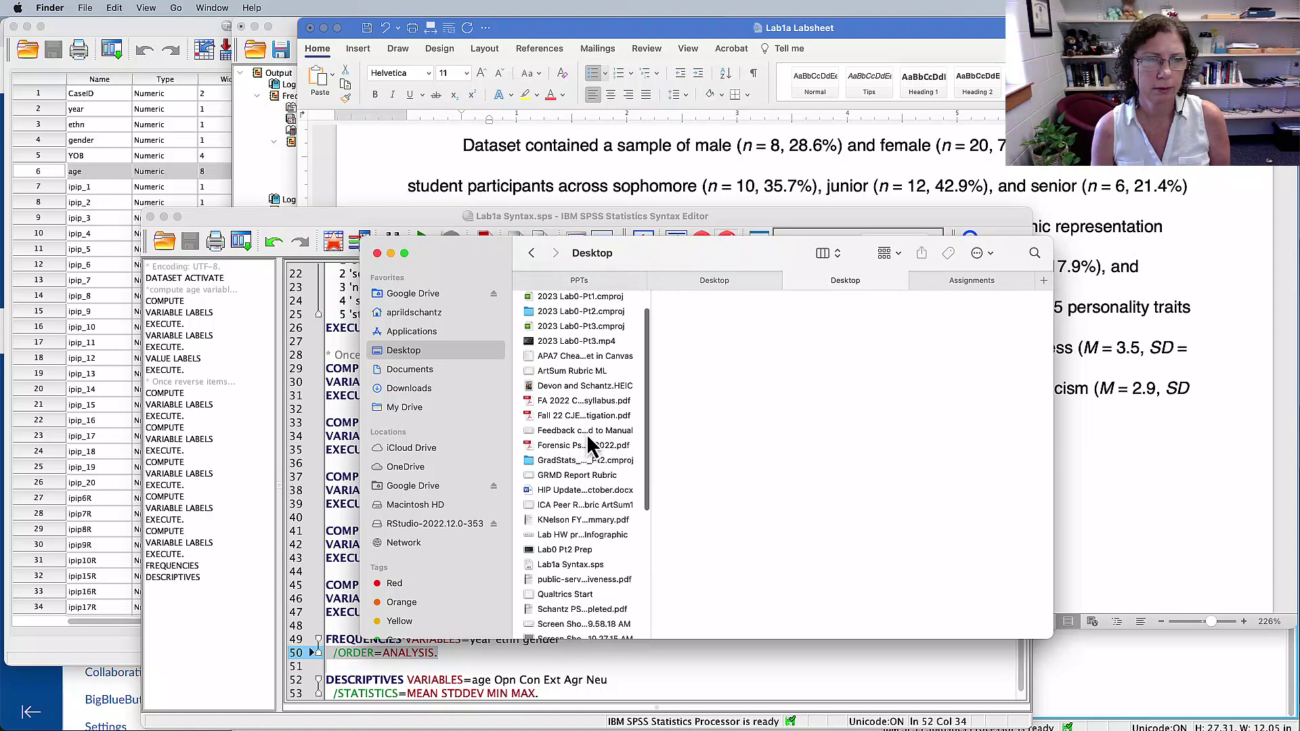
scroll(588, 444, down, 2)
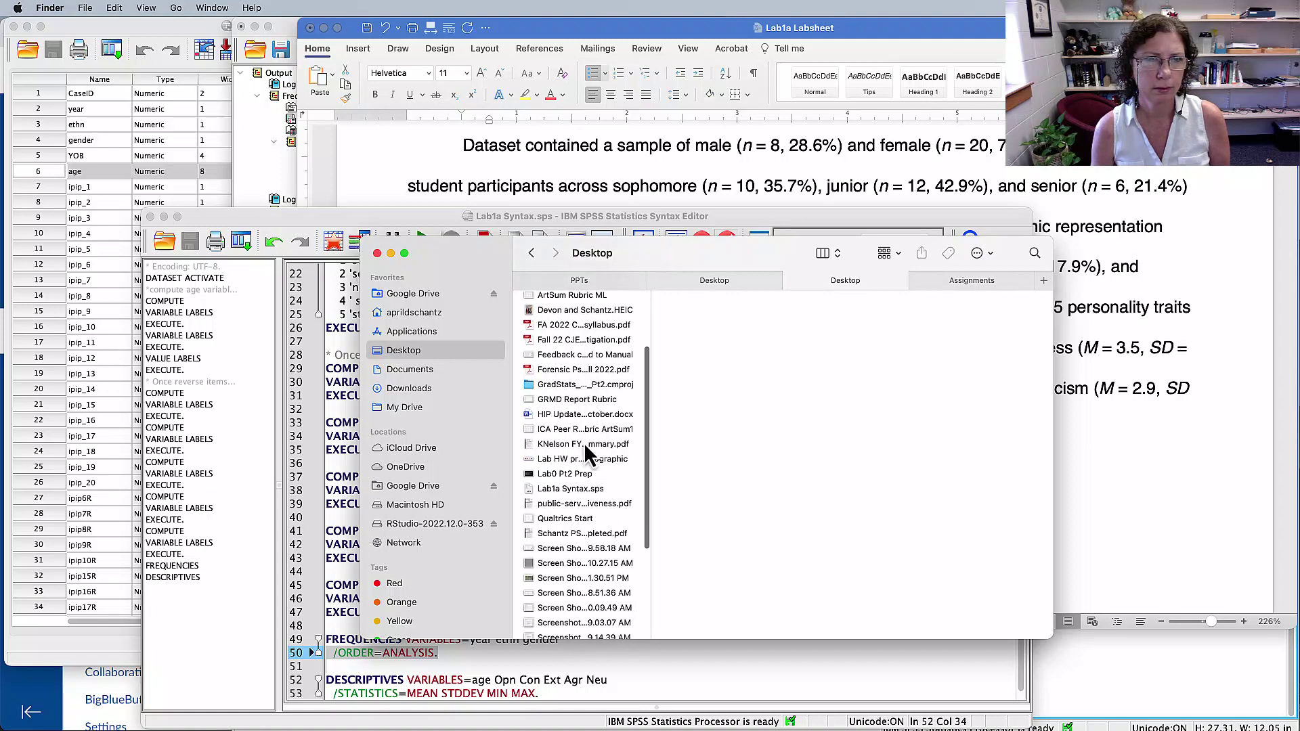
click(579, 487)
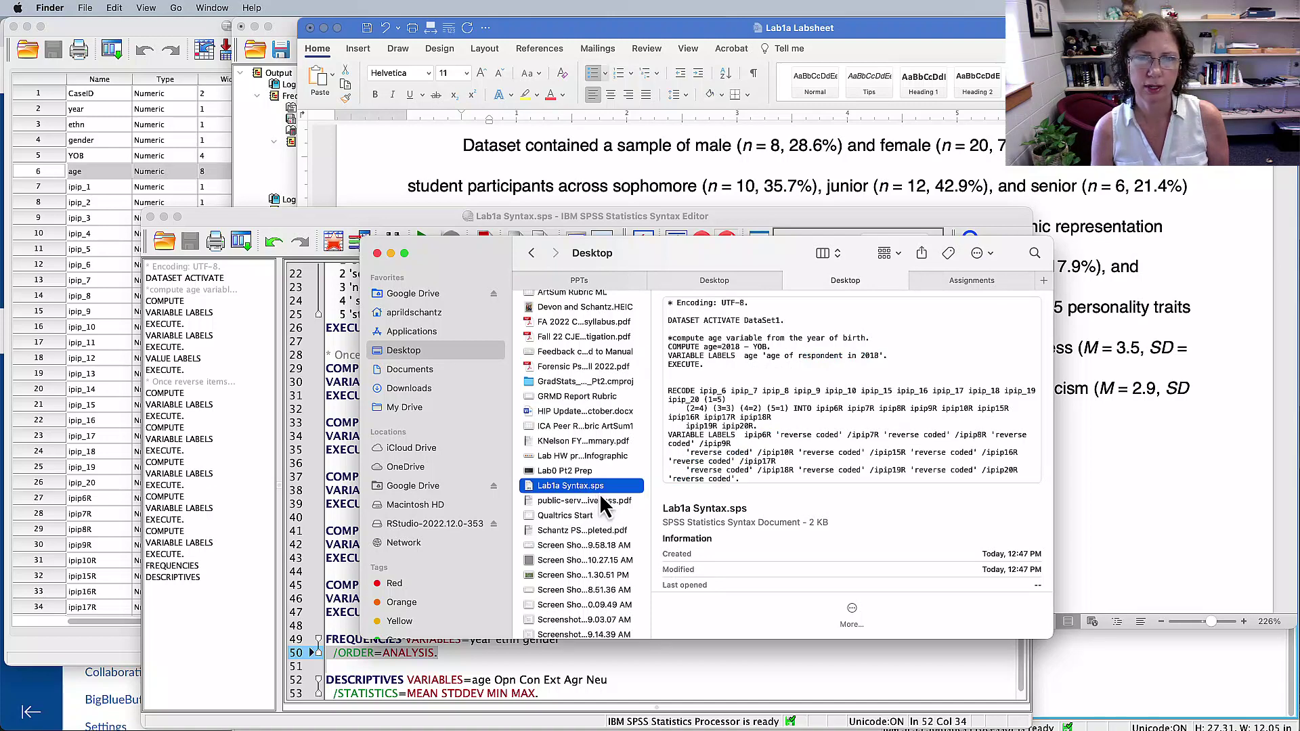
- Review the preview of the saved syntax file from the age computation through the DESCRIPTIVES command
scroll(800, 430, down, 2)
scroll(798, 428, down, 10)
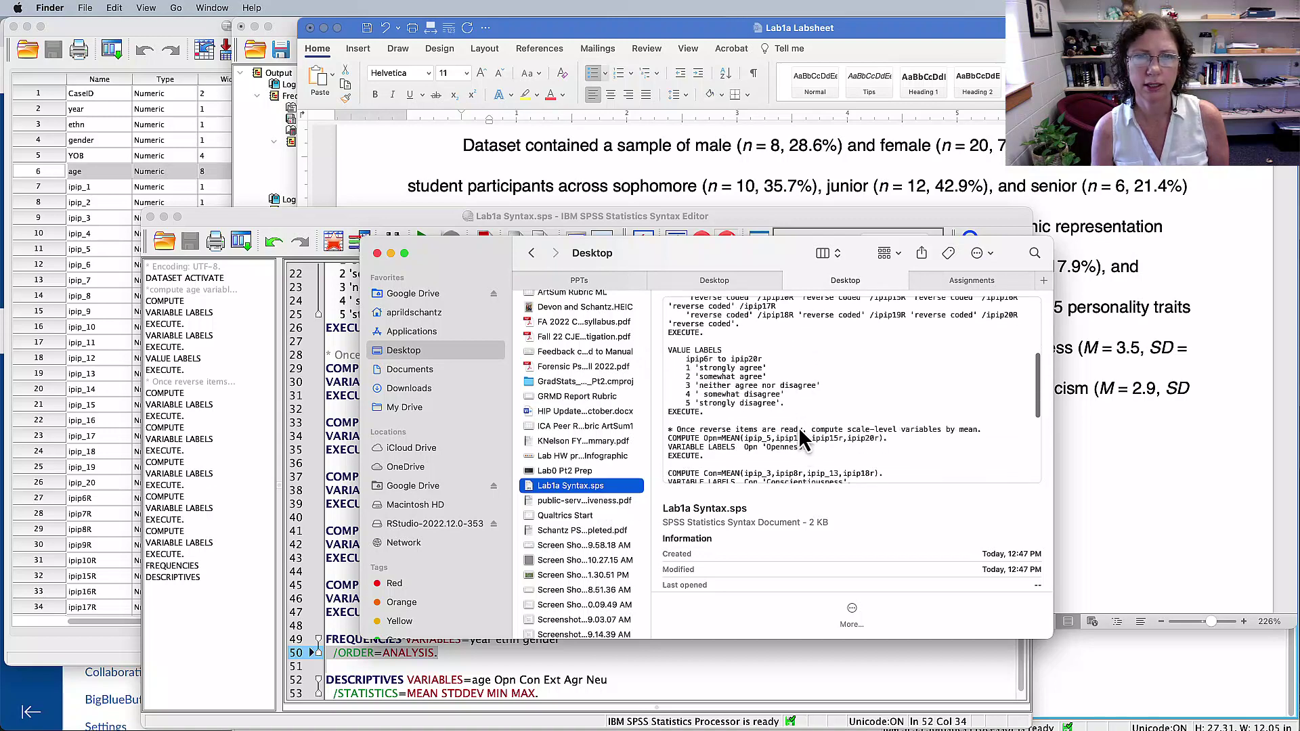
scroll(798, 427, down, 4)
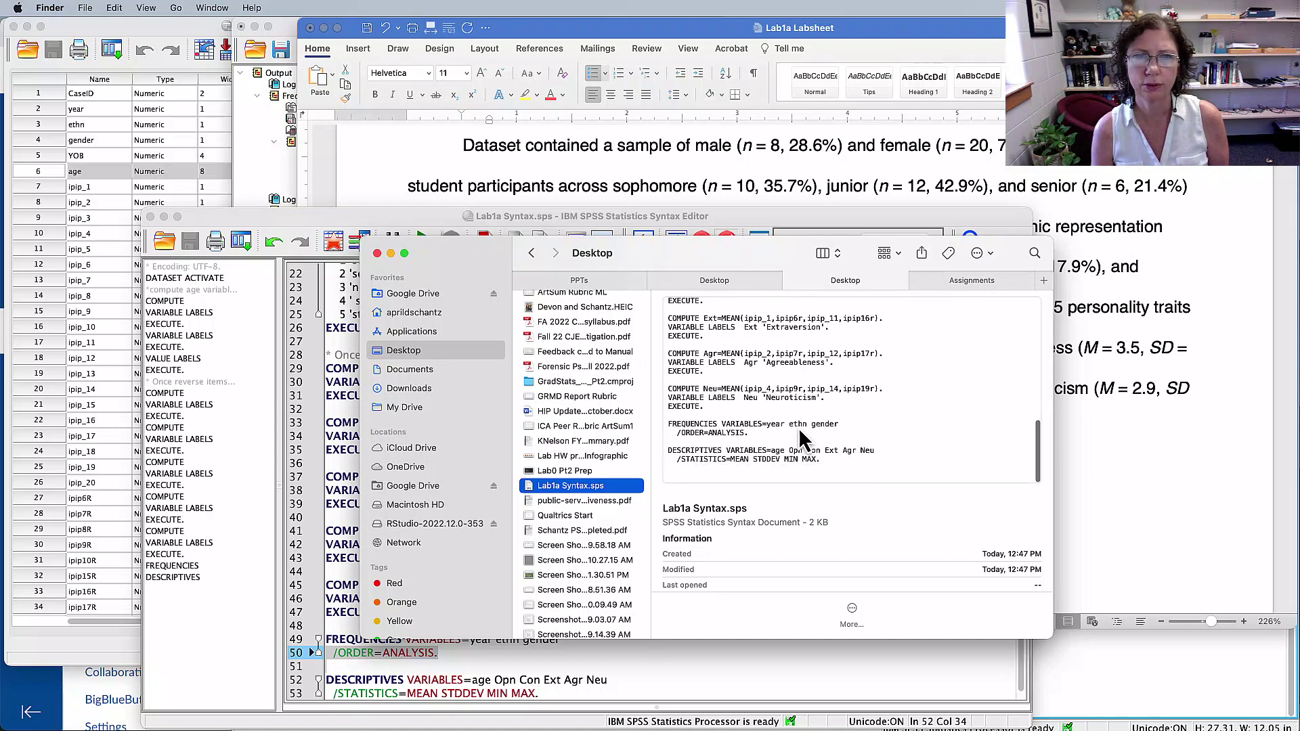
scroll(798, 428, up, 10)
scroll(798, 428, up, 8)
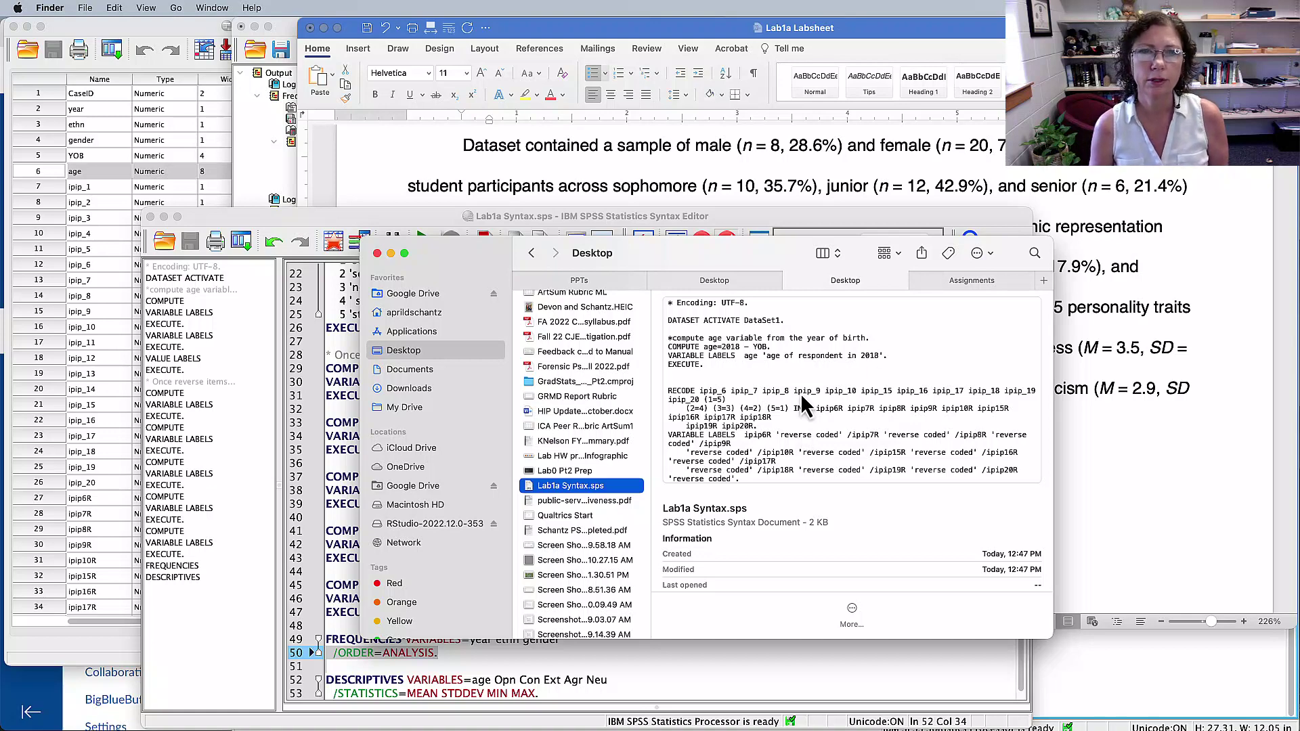
scroll(830, 403, down, 4)
scroll(830, 403, up, 4)
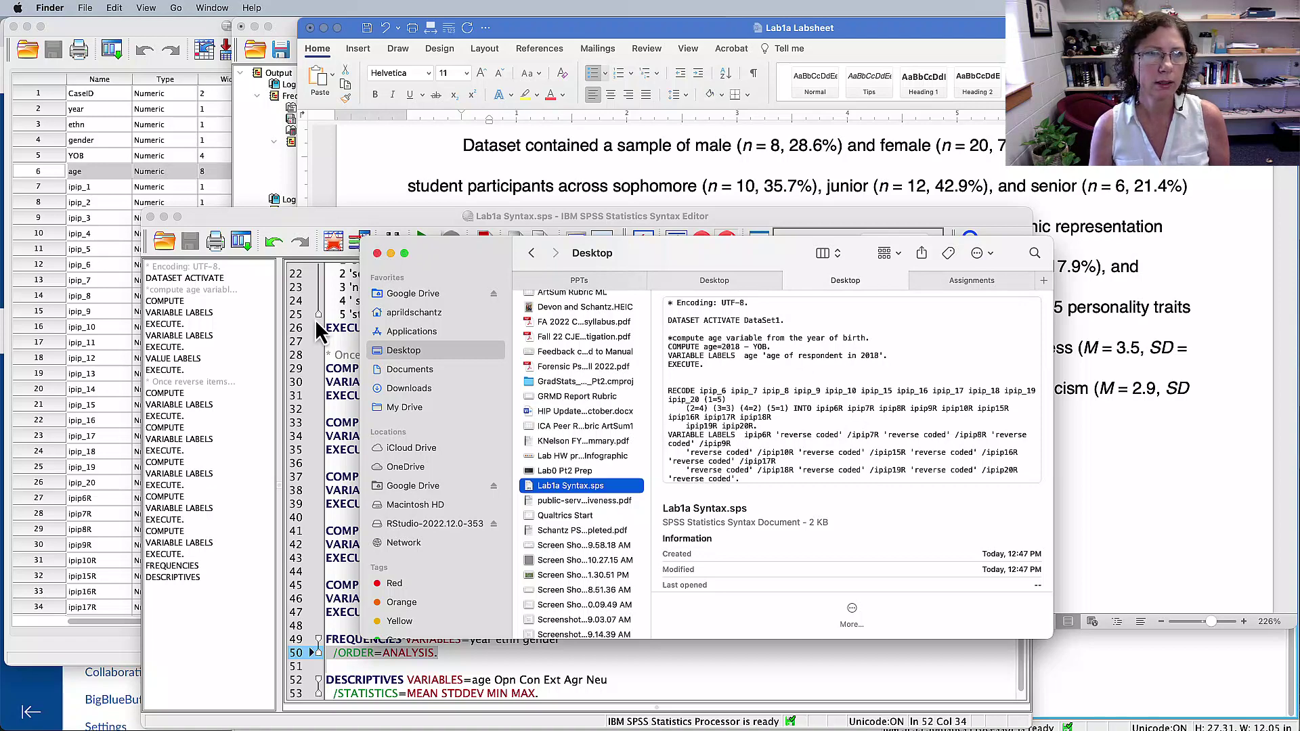
- Return to the SPSS output viewer and save the output to the Desktop as Lab1a Output
click(283, 218)
click(148, 26)
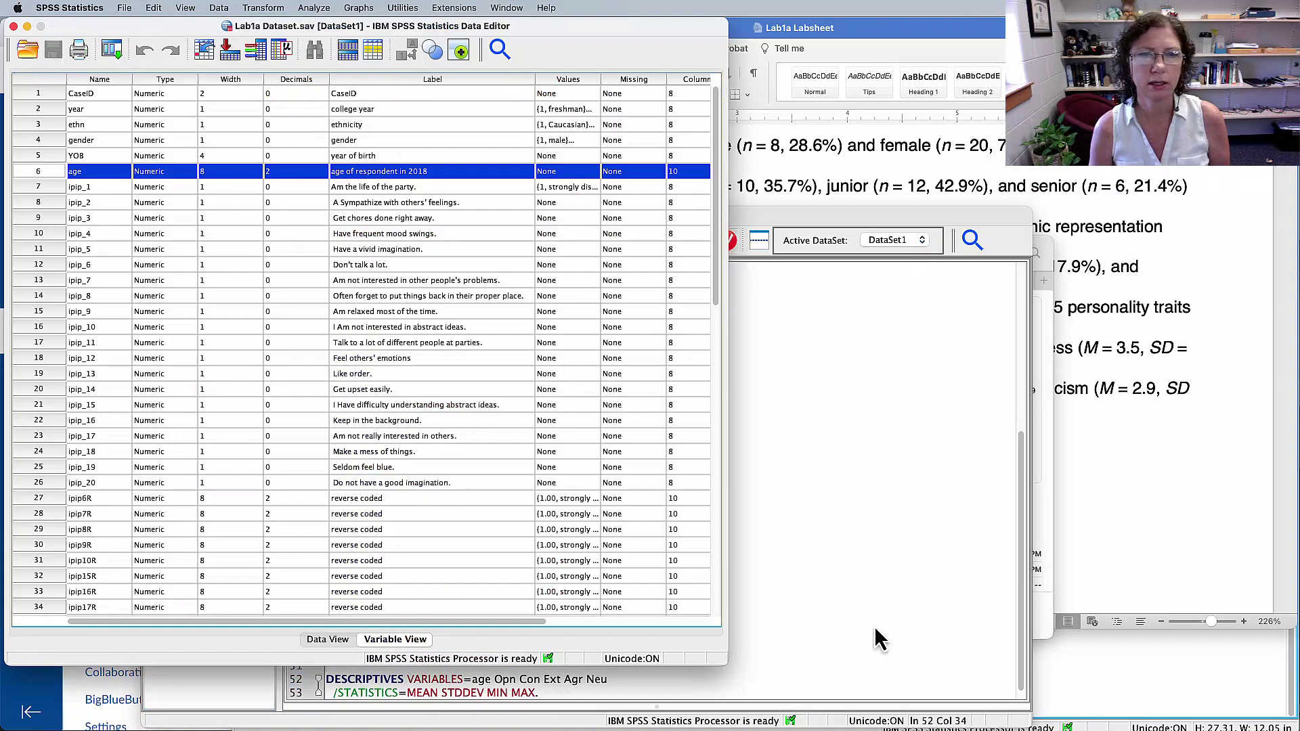
click(1218, 664)
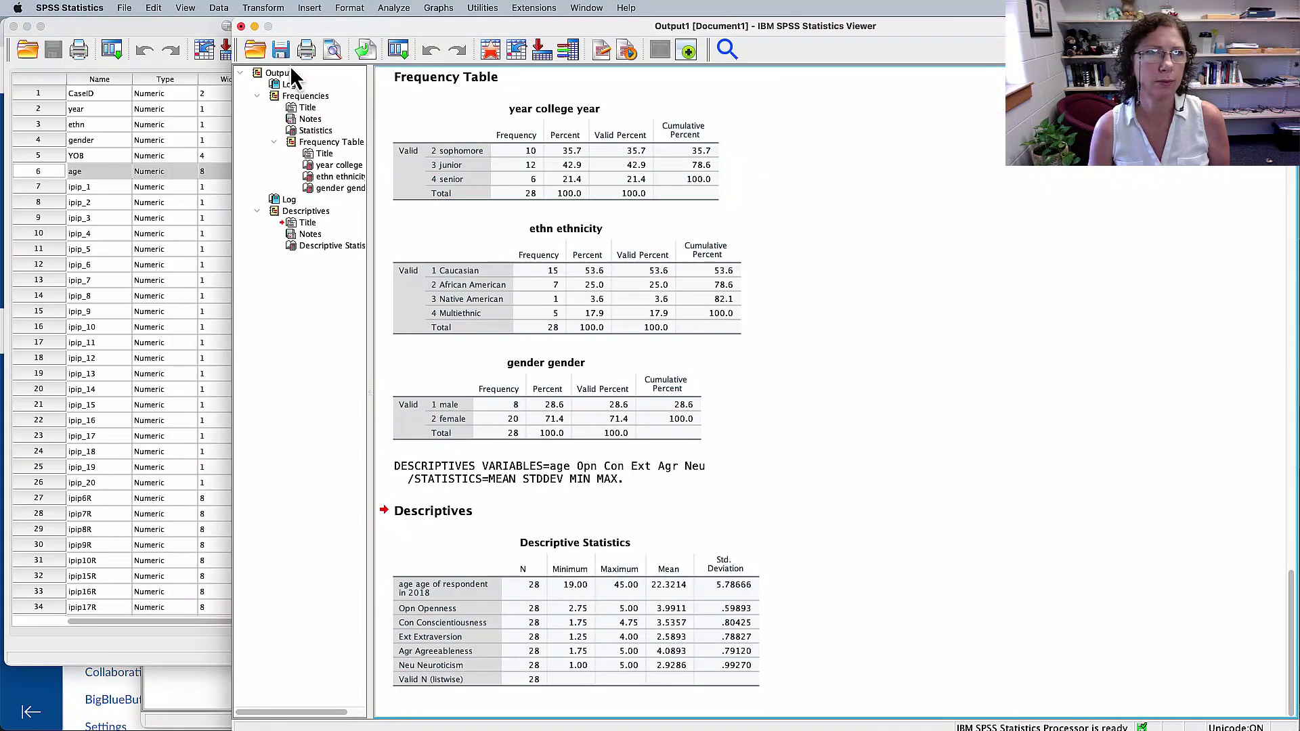
click(282, 49)
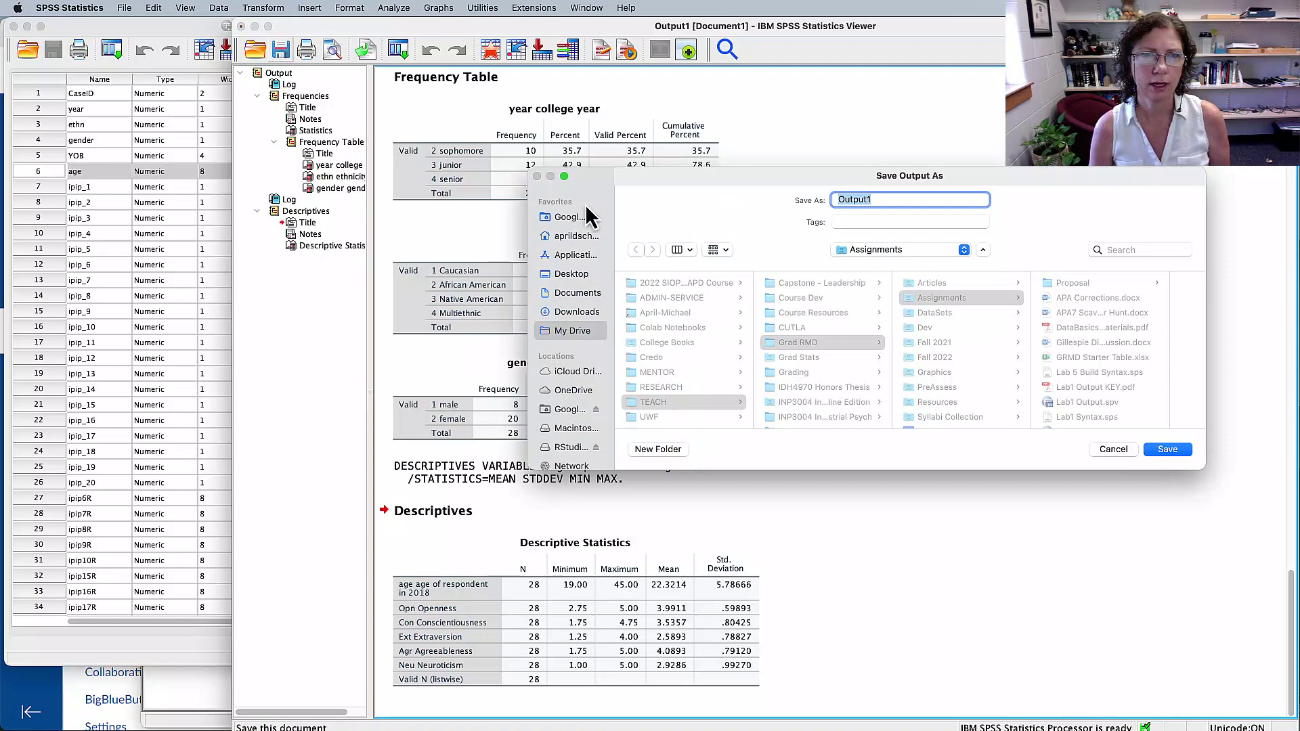
click(574, 274)
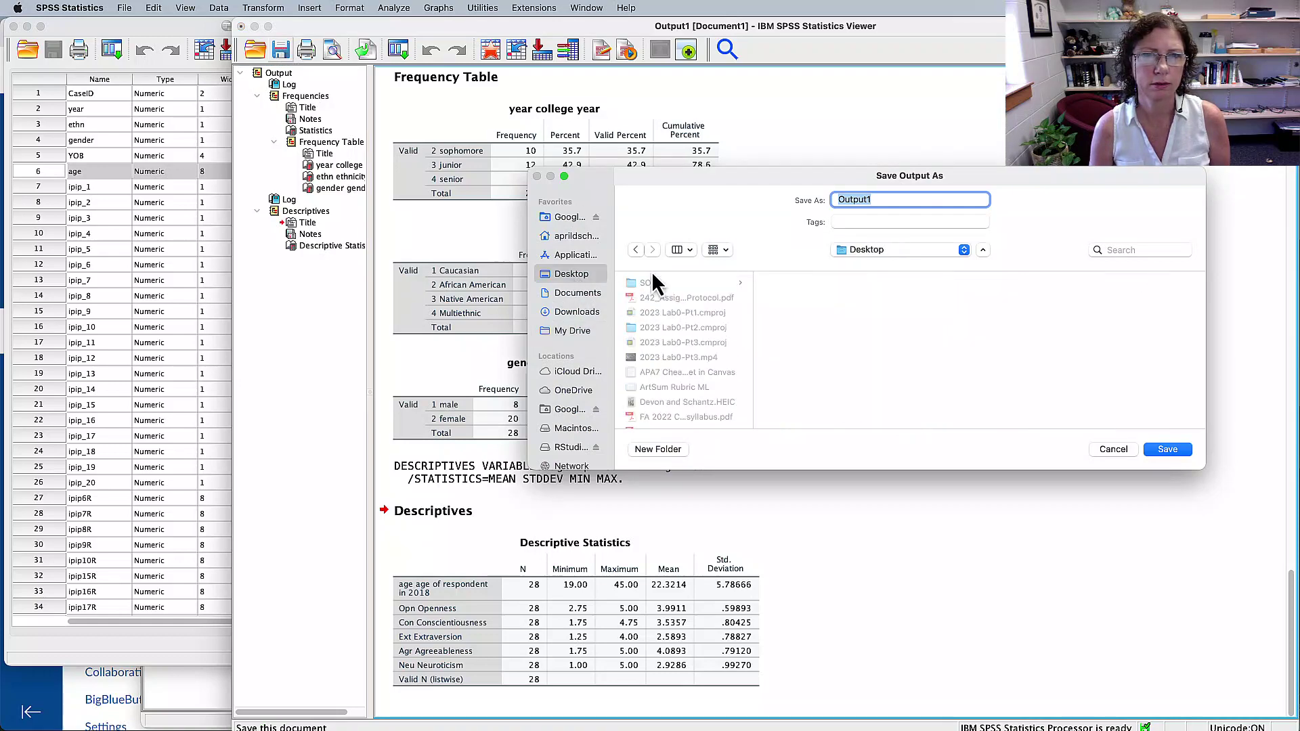
click(839, 198)
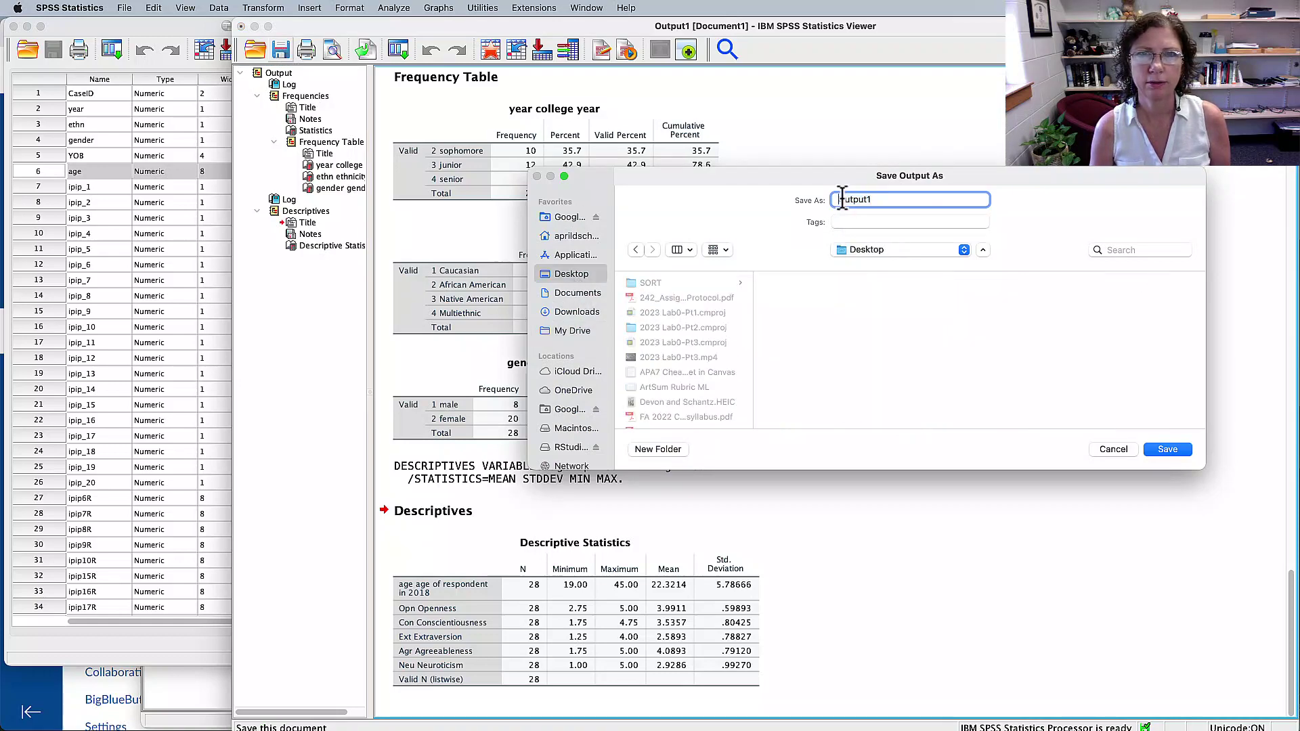
text(Lab1a)
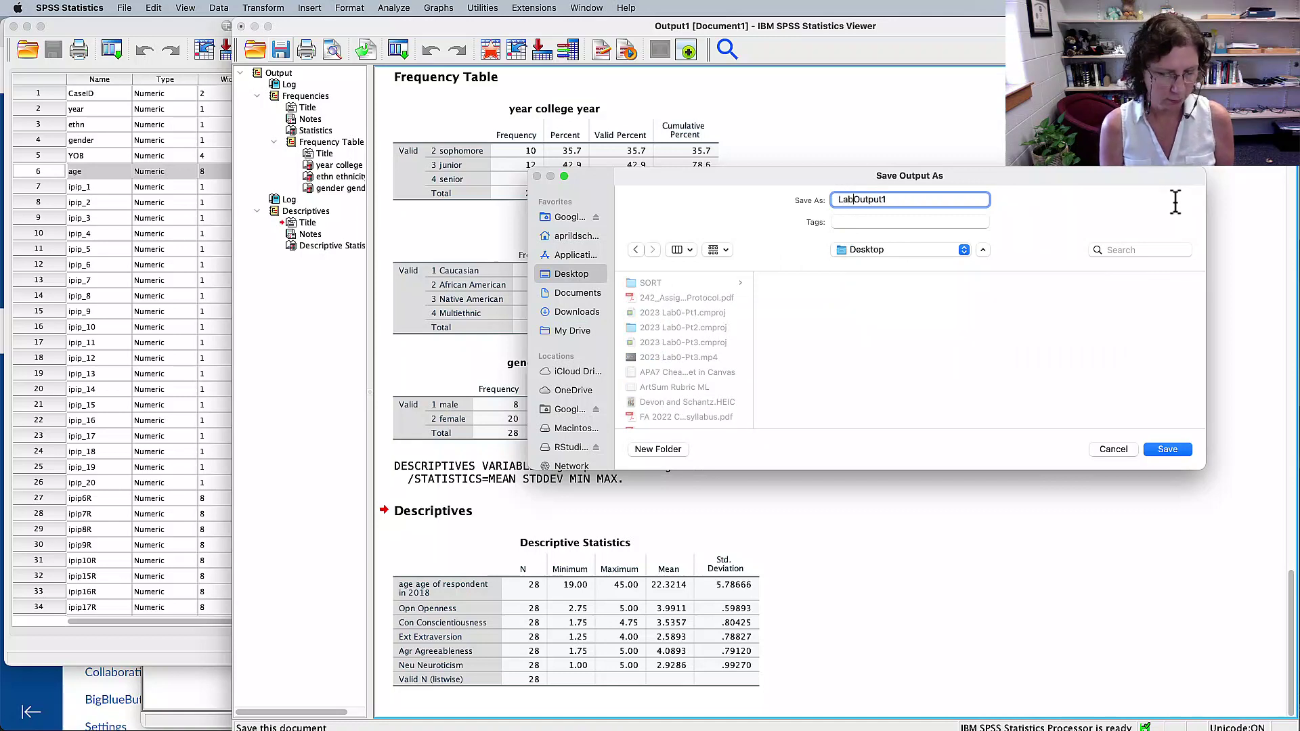
key(Right)
key(Right)
key(Right)
key(Right)
key(Right)
key(Right)
key(Right)
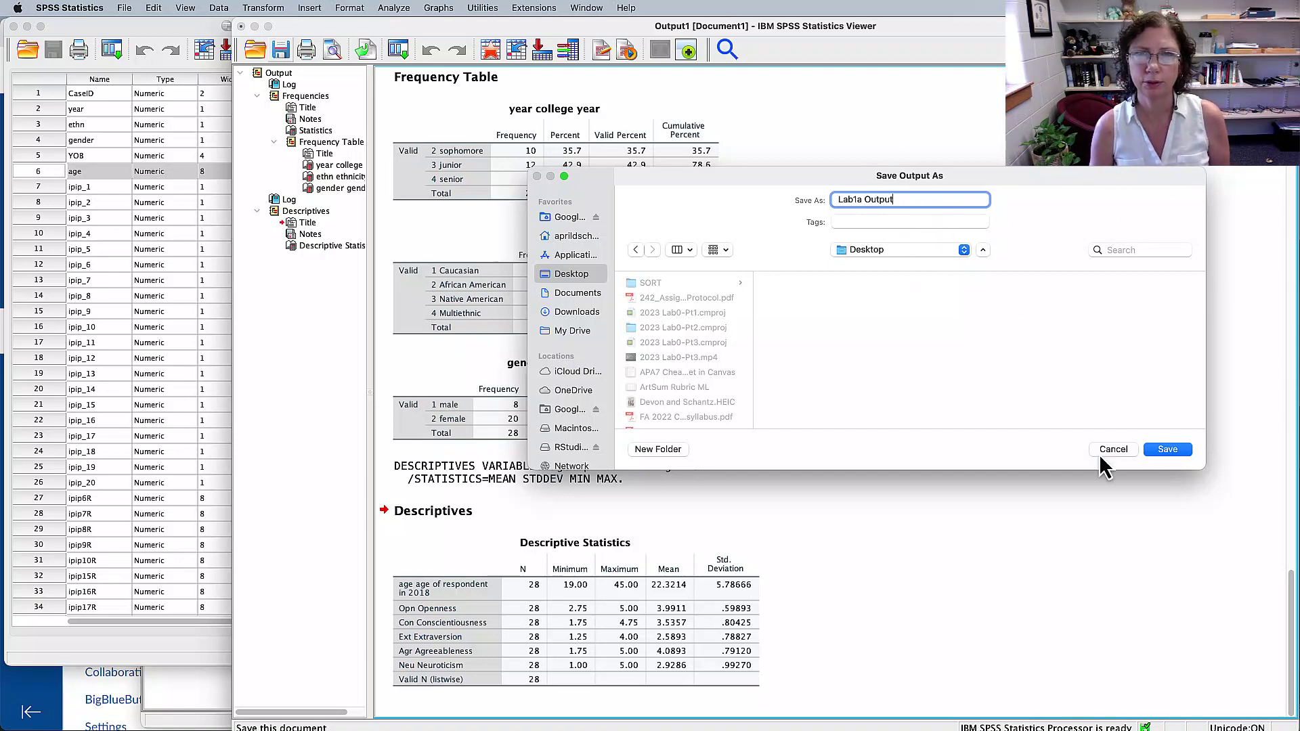
click(1178, 452)
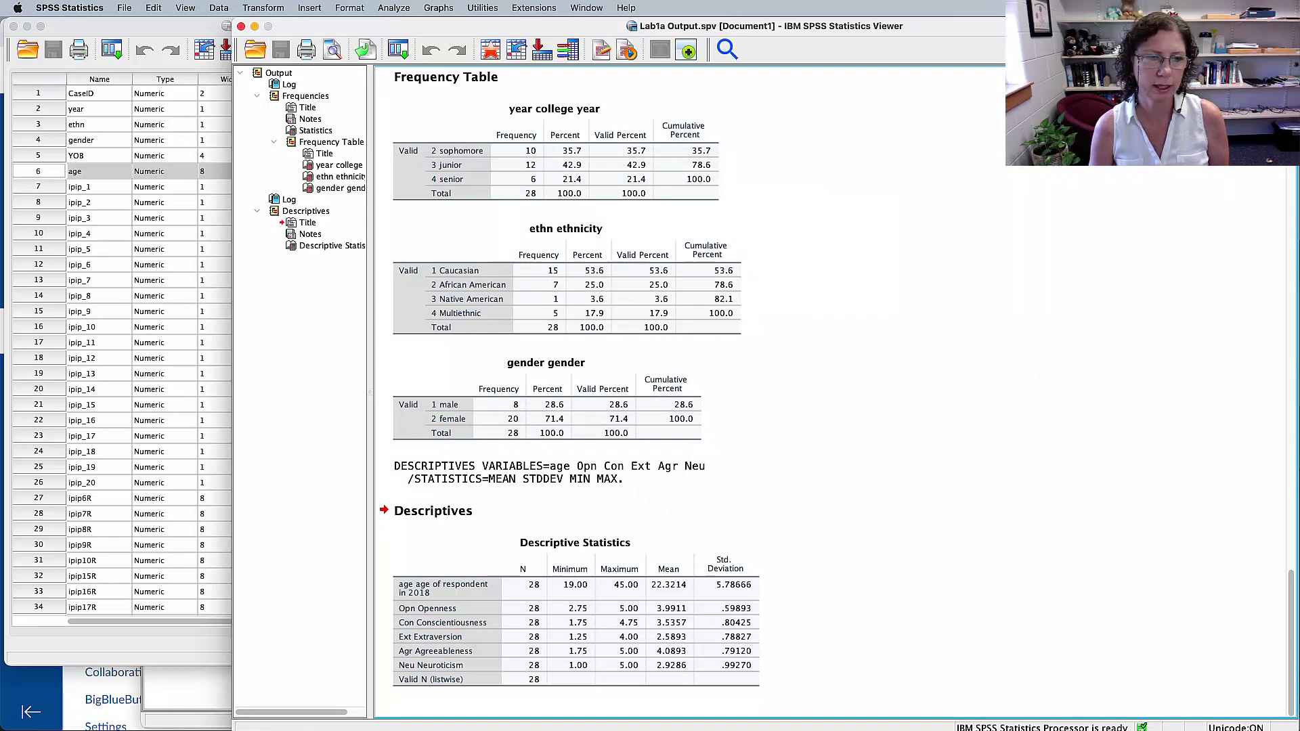
- Check the saved Lab1a Output.spv file in Finder and return to the SPSS output
key(super+Tab)
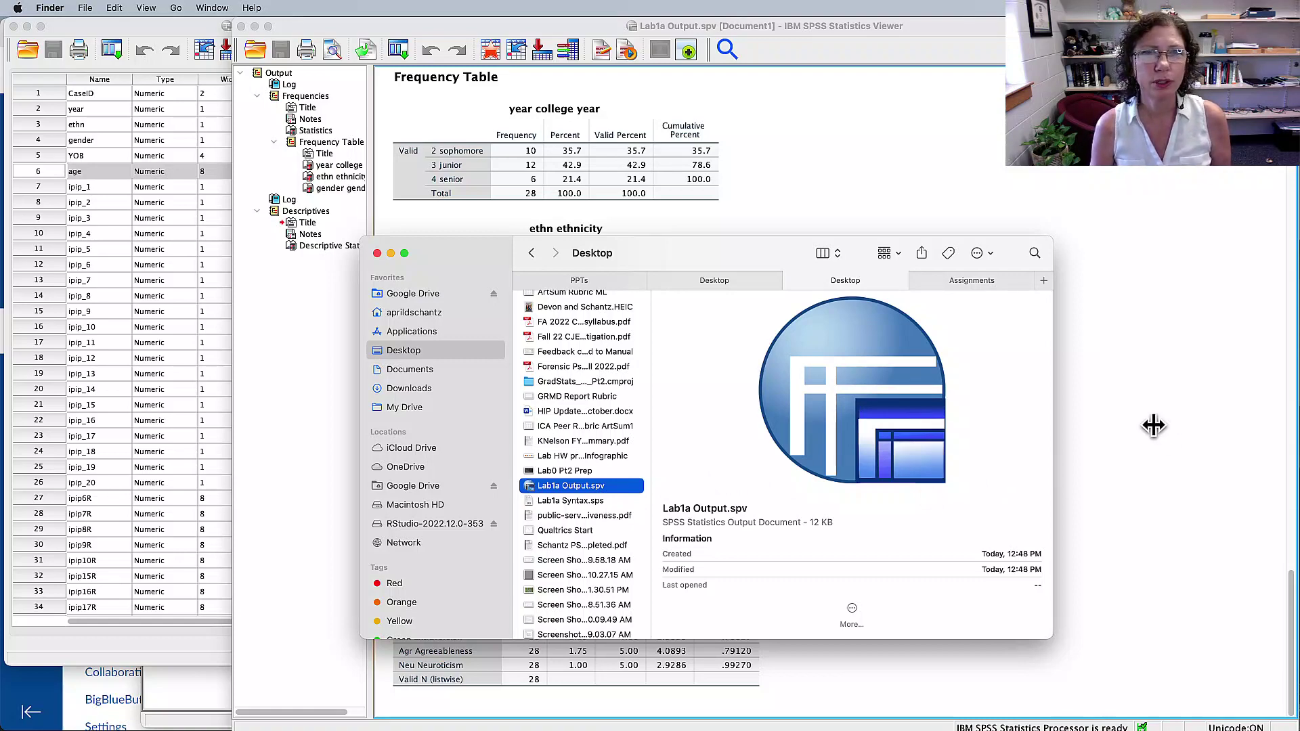
key(super+Tab)
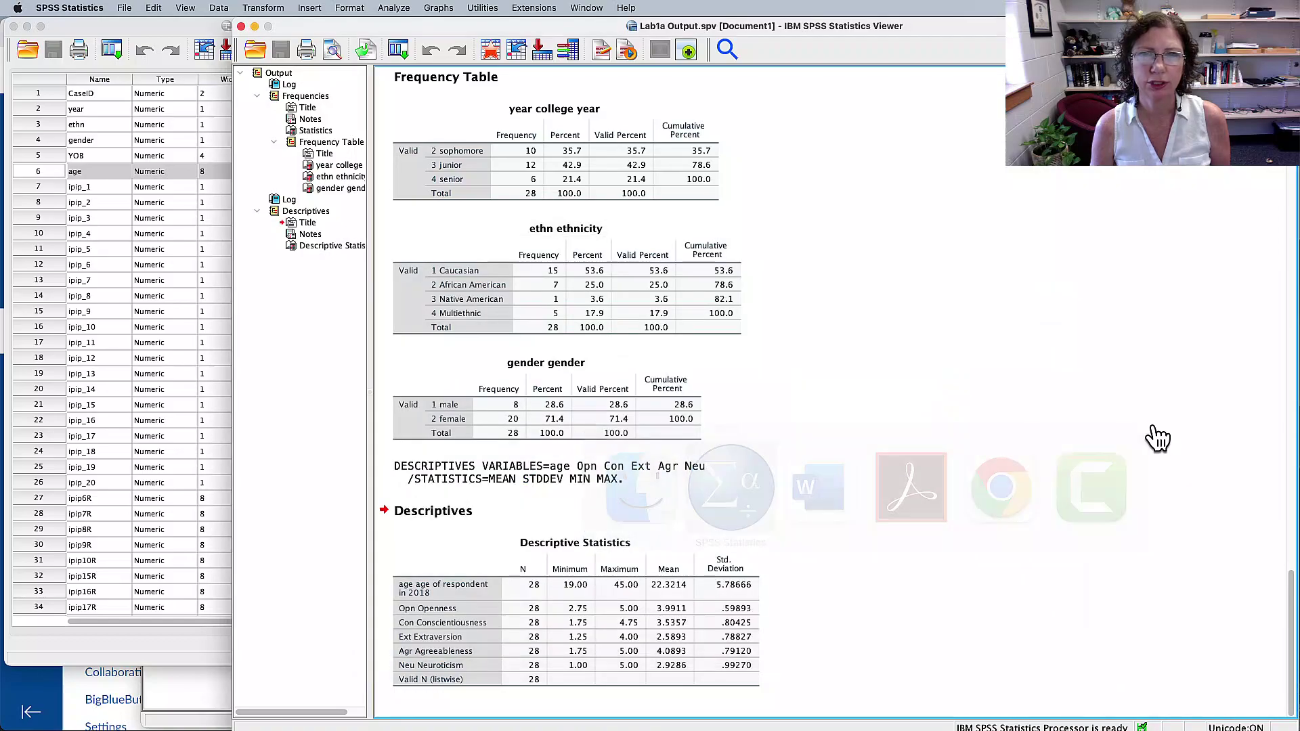
key(super+Tab)
key(super+Tab)
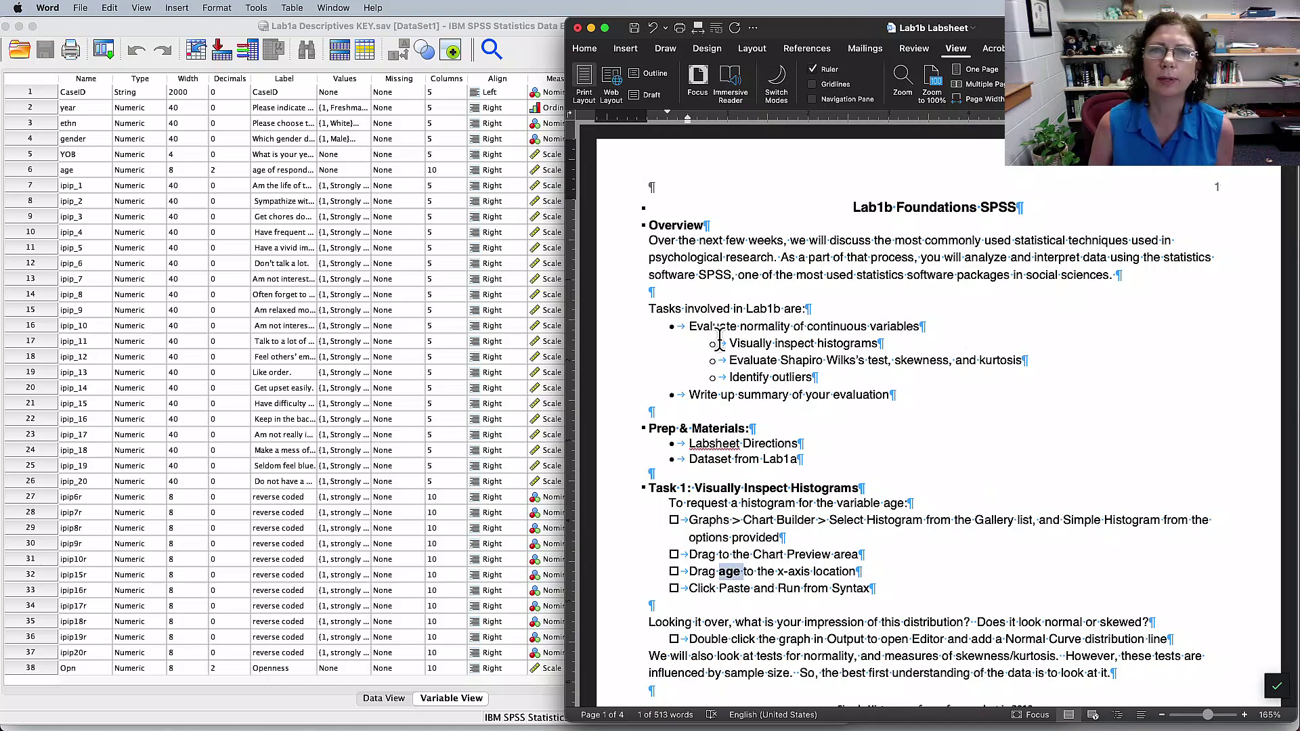
- Read the Lab1b labsheet's task list on evaluating normality and its Prep & Materials requirements
drag(719, 337, 918, 327)
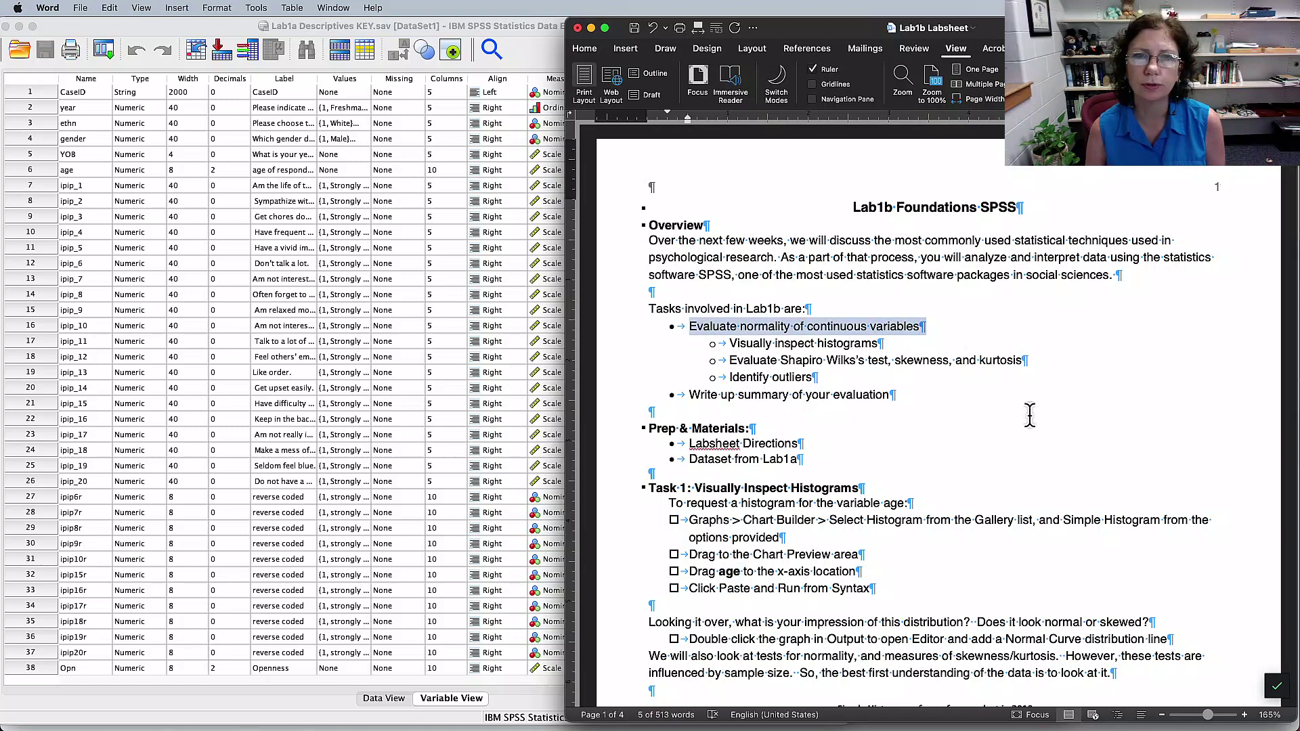
triple_click(811, 349)
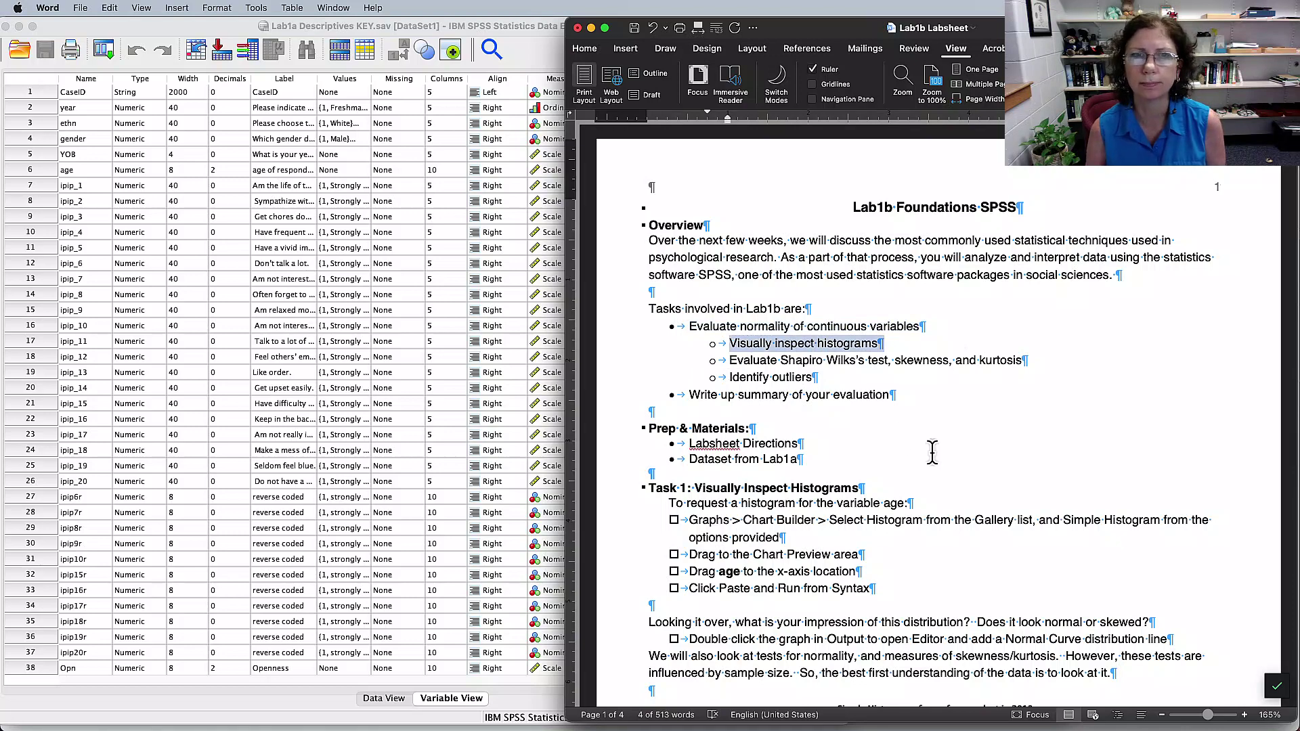
drag(731, 362, 973, 372)
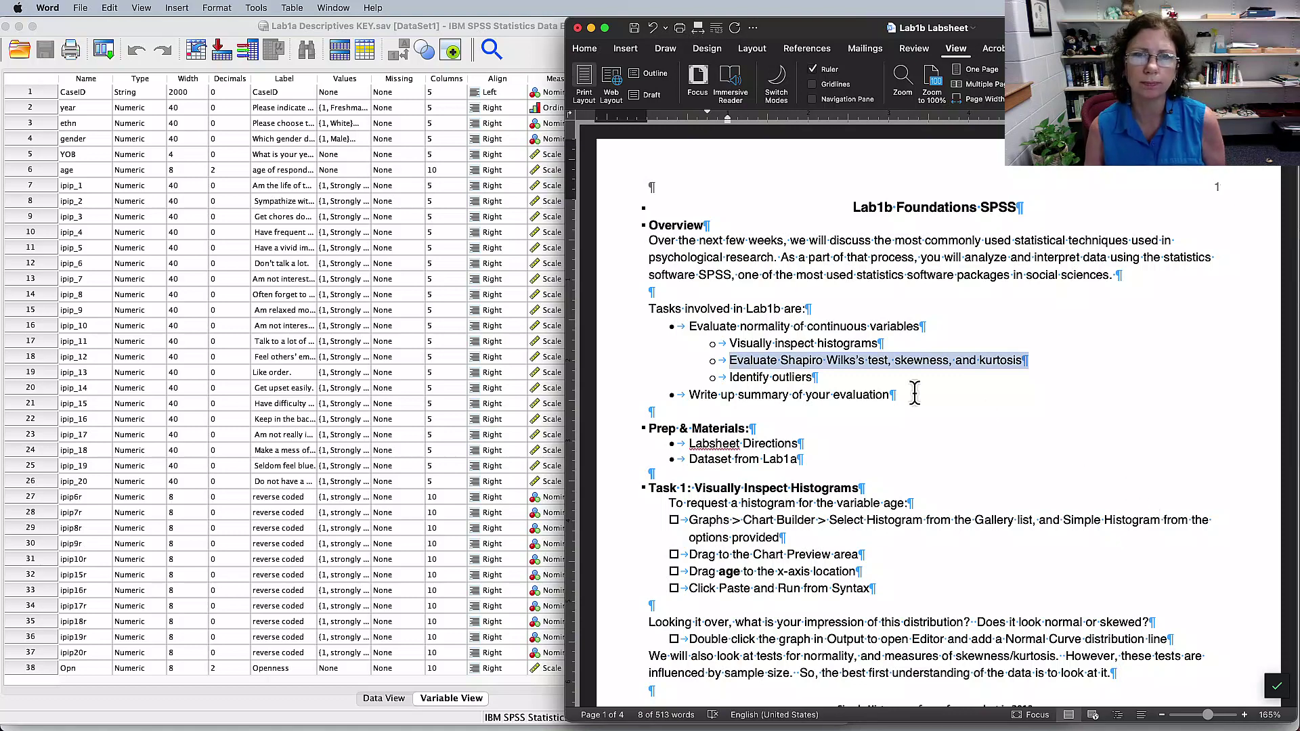
drag(723, 377, 816, 379)
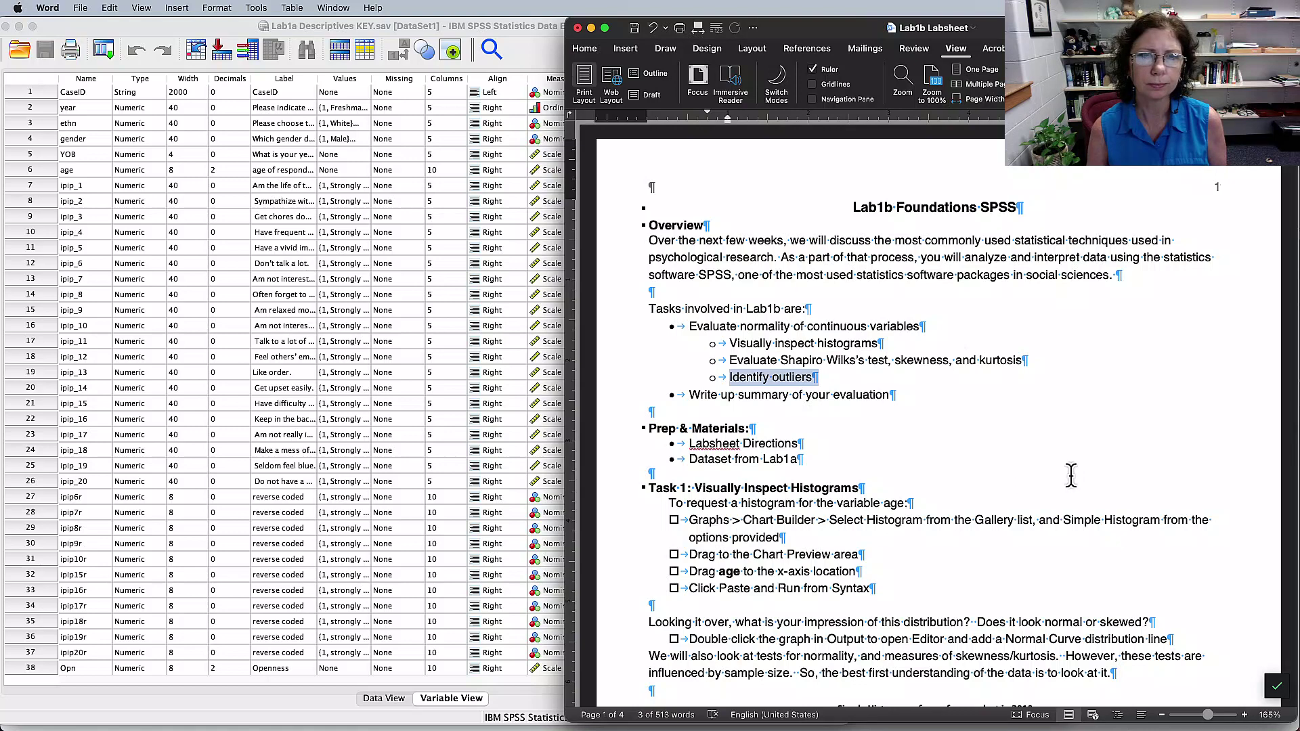
scroll(1070, 476, down, 5)
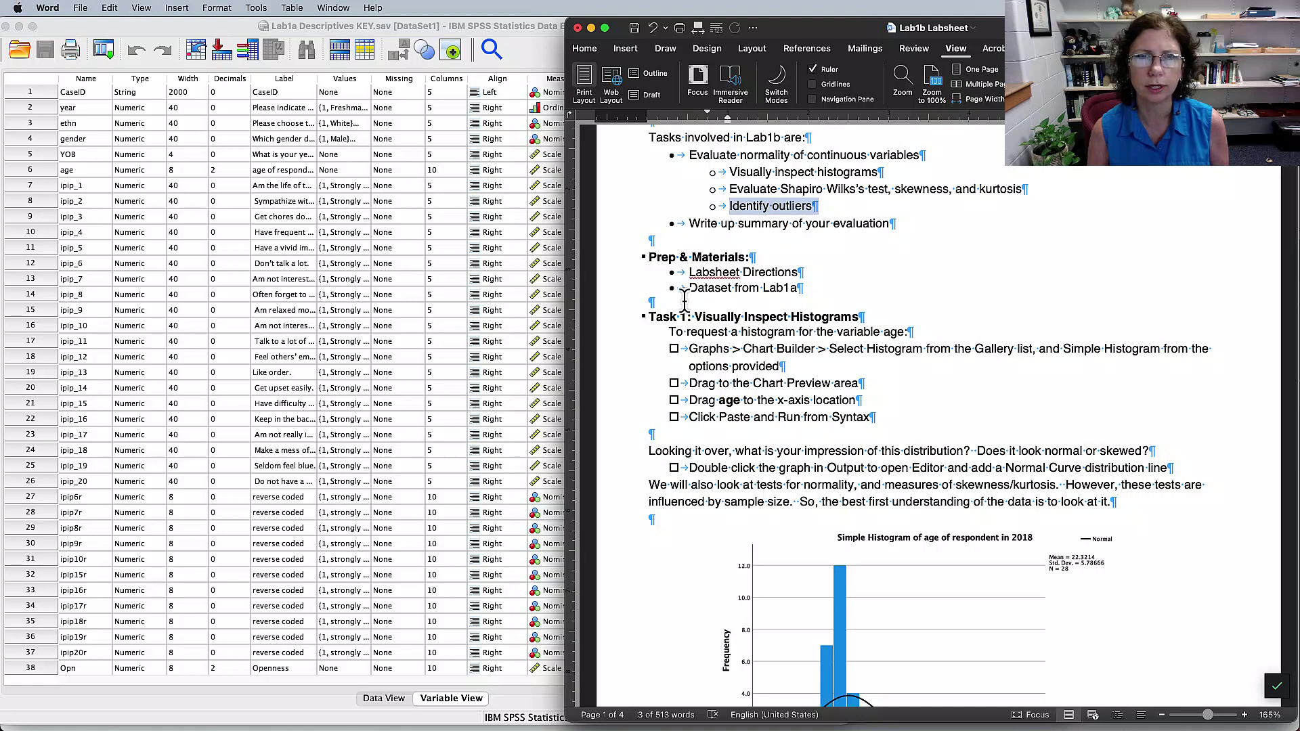
drag(687, 296, 761, 298)
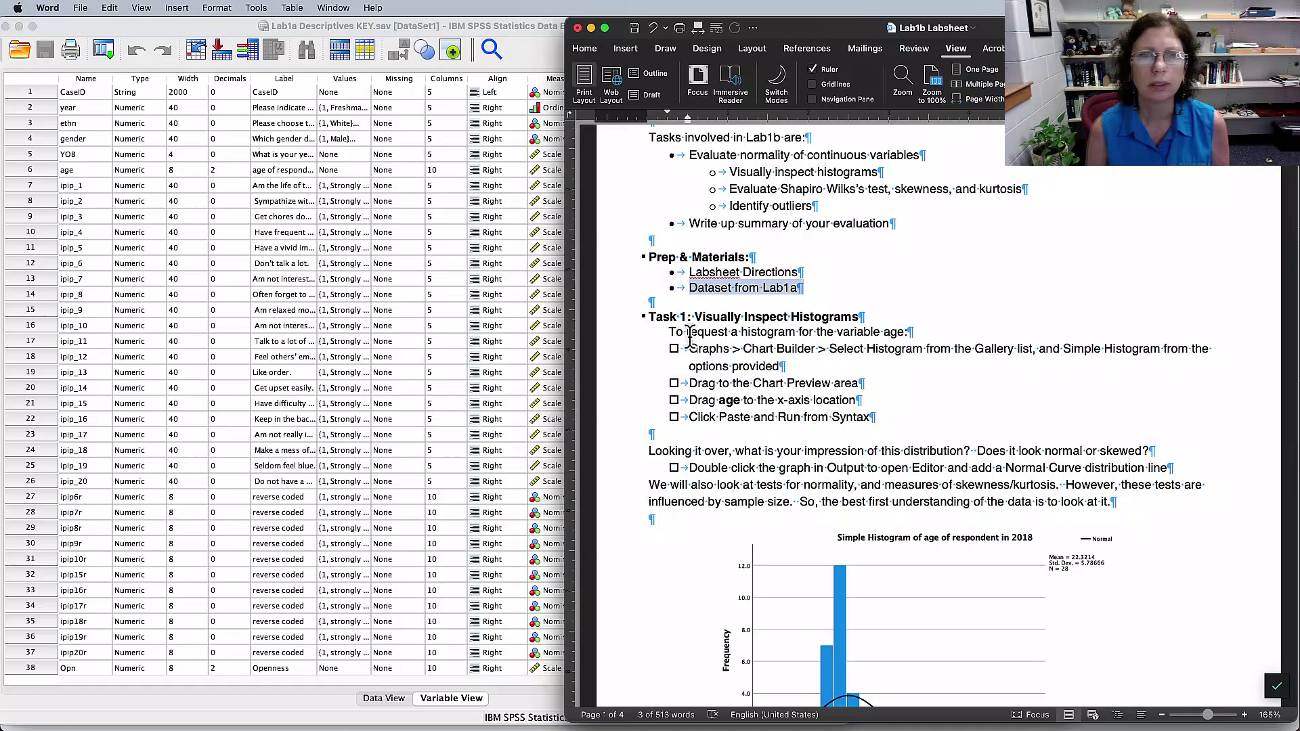
- Read the Task 1 directions for requesting a histogram of age with Chart Builder, alongside the open SPSS dataset
drag(679, 319, 827, 321)
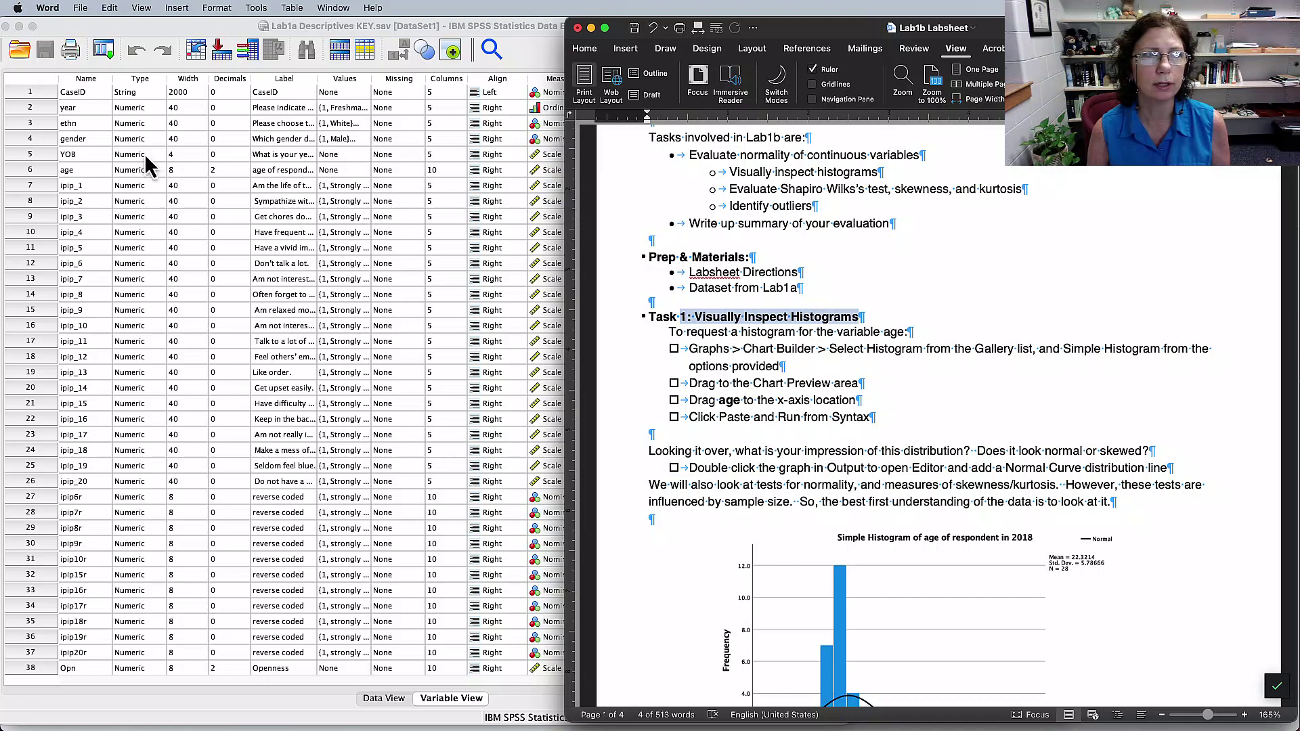
click(222, 27)
click(945, 228)
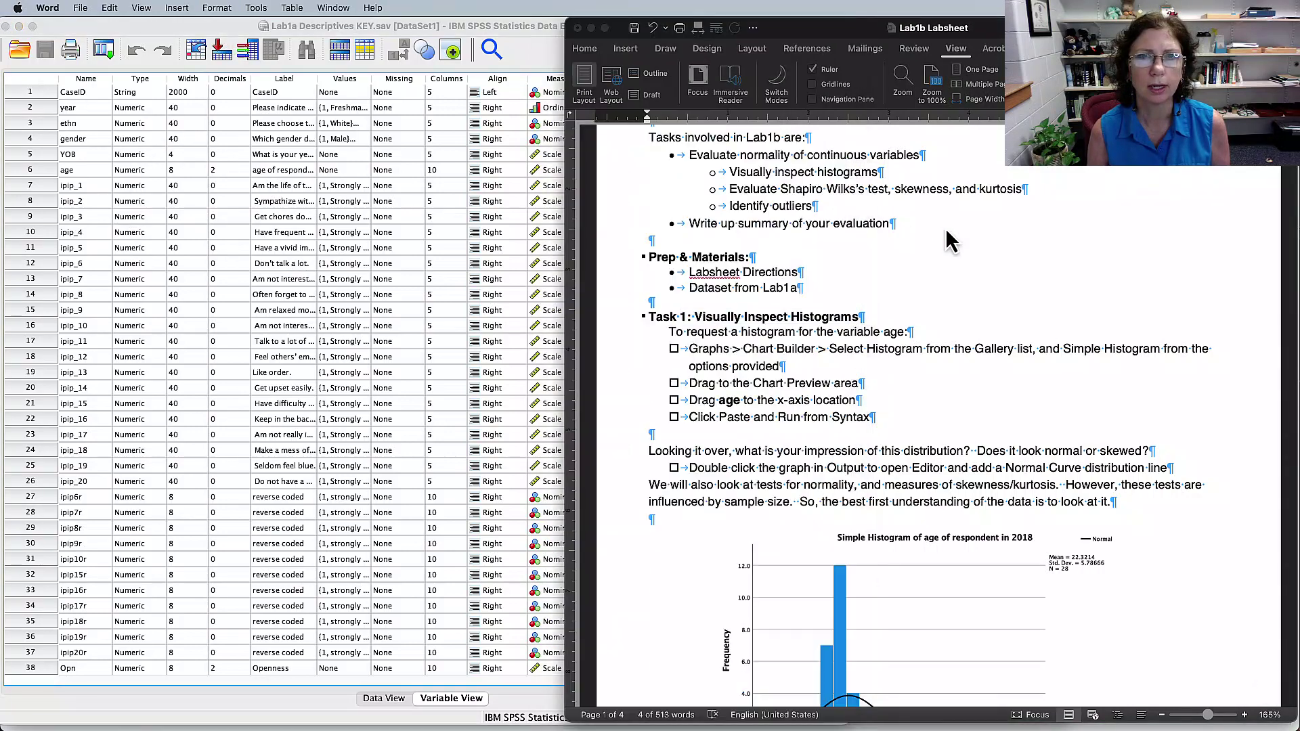
drag(688, 352, 822, 355)
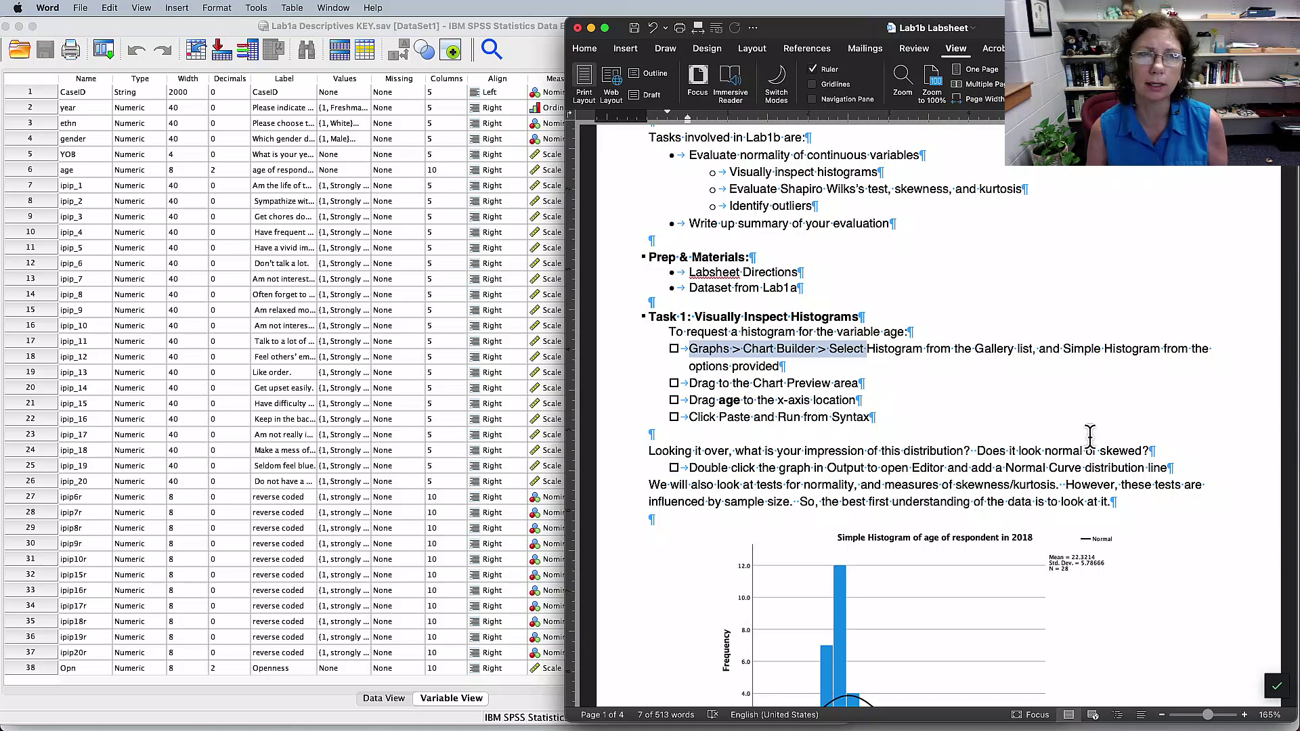
click(713, 409)
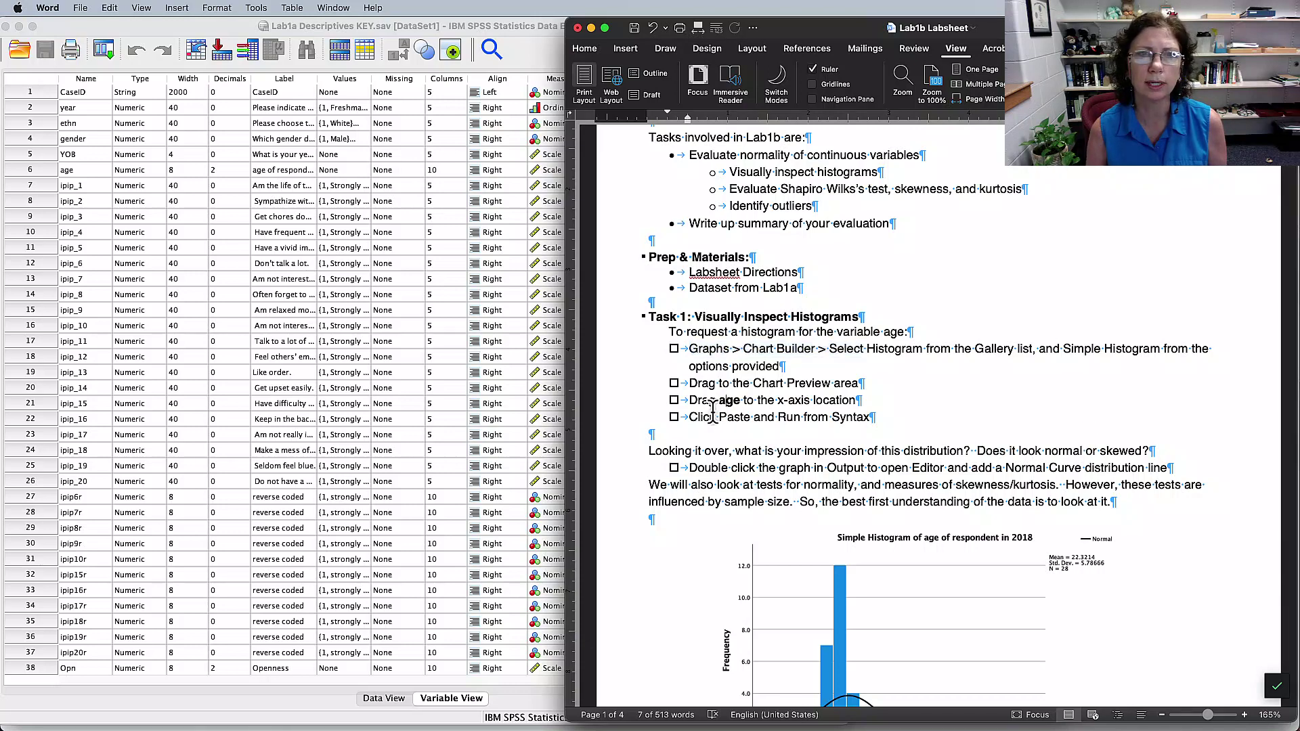
double_click(729, 400)
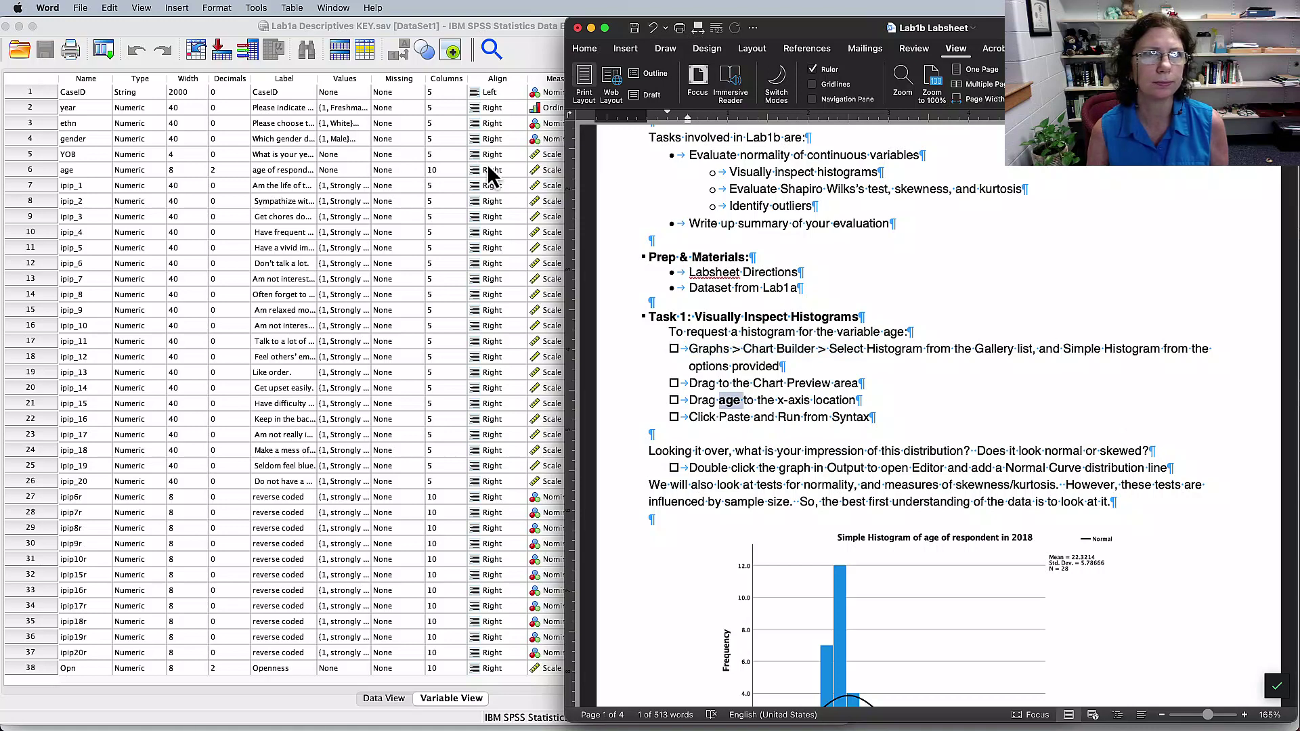
- Start a new chart in Chart Builder and place a Simple Histogram from the Histogram gallery in the chart preview
click(349, 22)
click(362, 8)
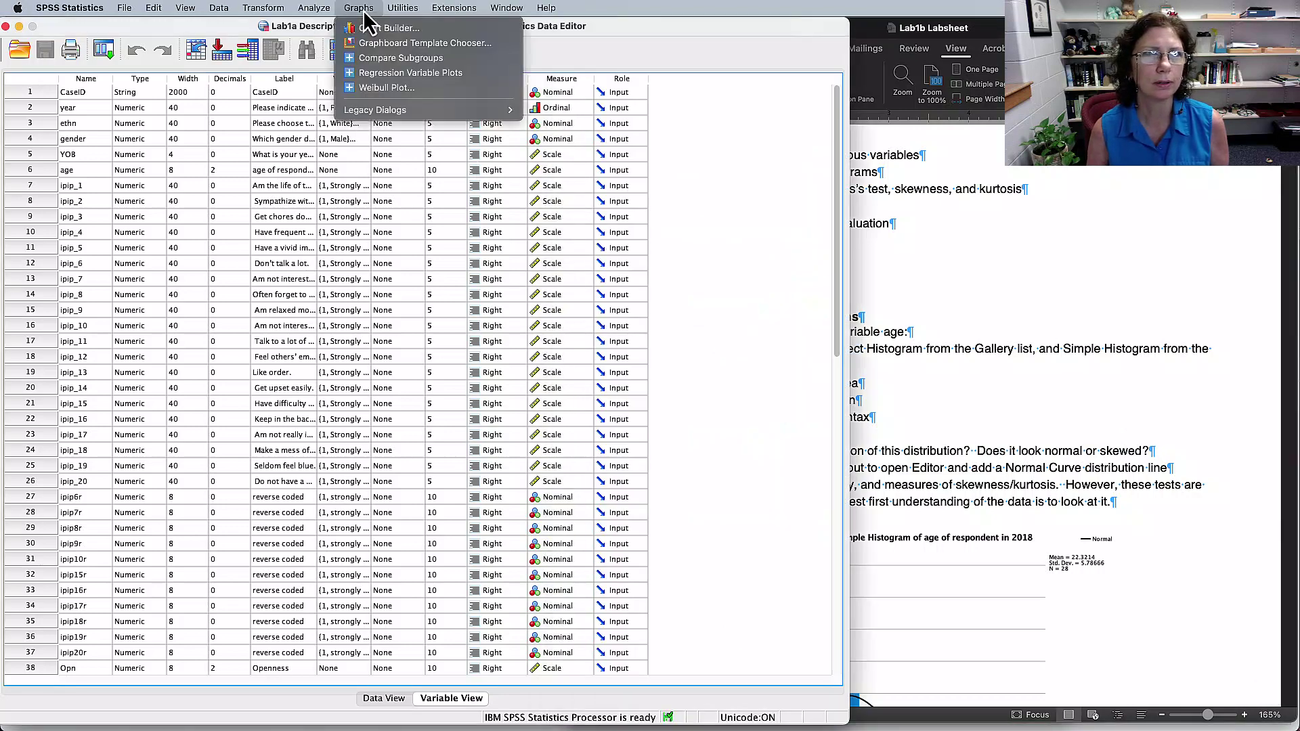
click(370, 29)
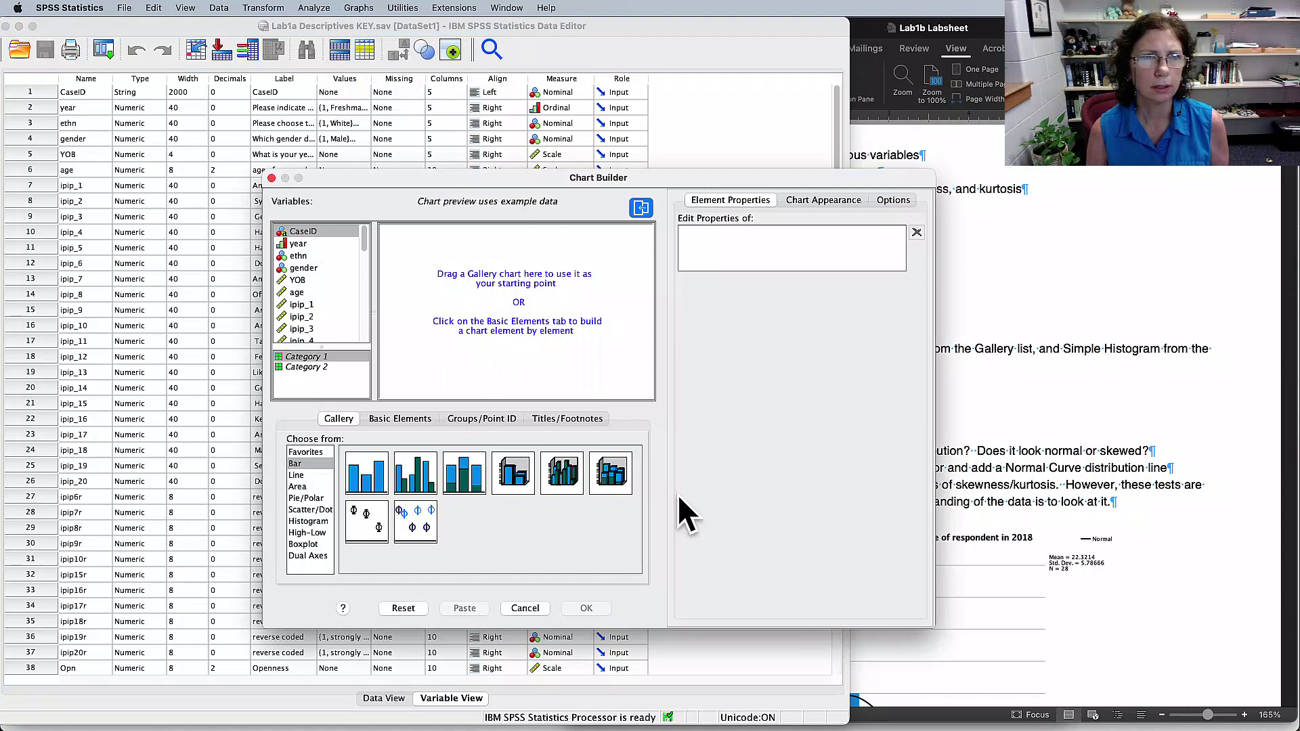
click(308, 520)
drag(353, 482, 475, 291)
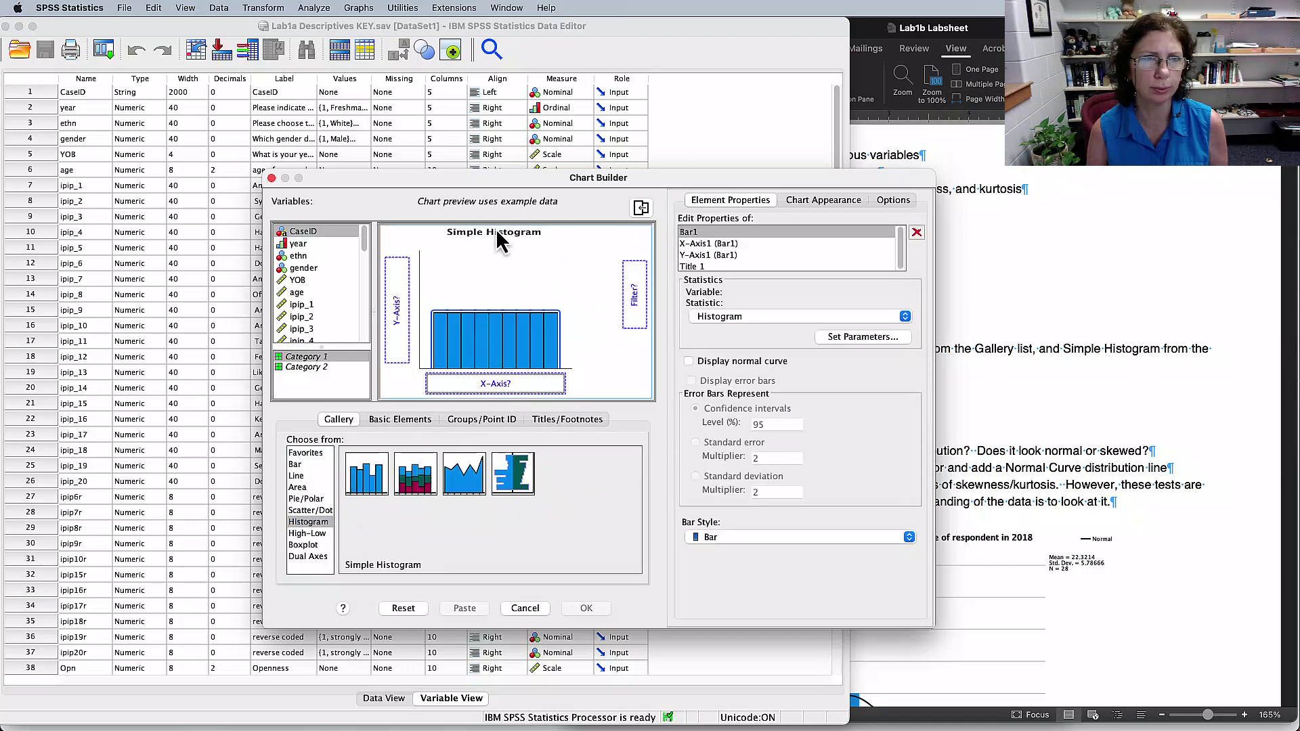
- Assign age to the histogram's x-axis and paste the chart command into the Syntax Editor
click(296, 293)
drag(292, 295, 492, 389)
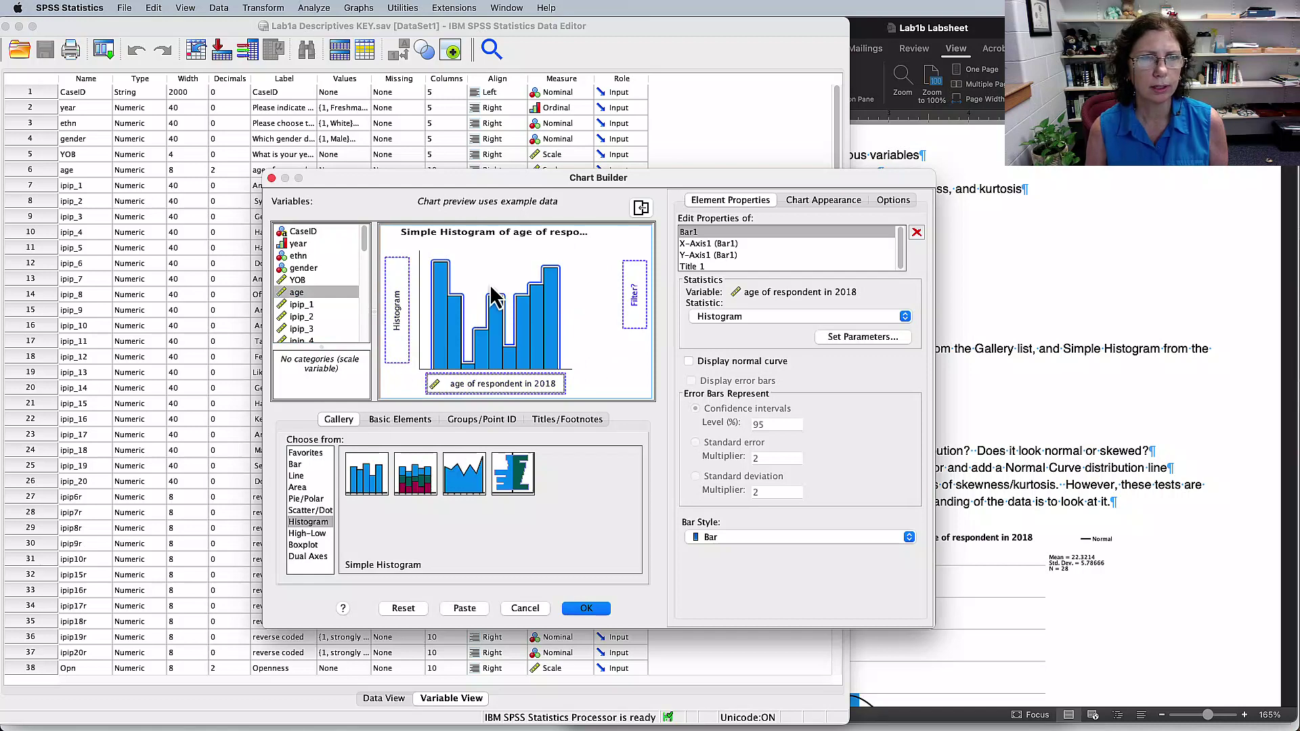
click(464, 613)
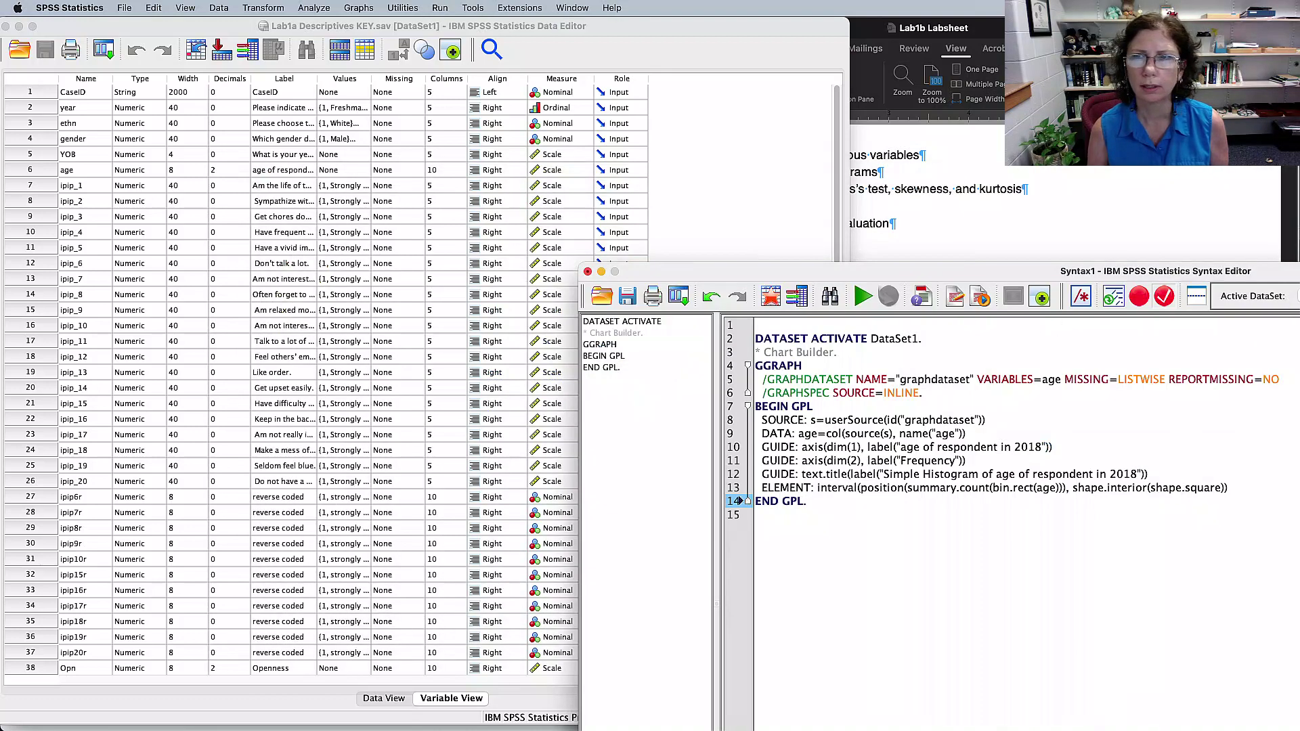
- Fit the Syntax Editor window on screen and run the whole pasted GGRAPH syntax for the age histogram
drag(1297, 274, 811, 188)
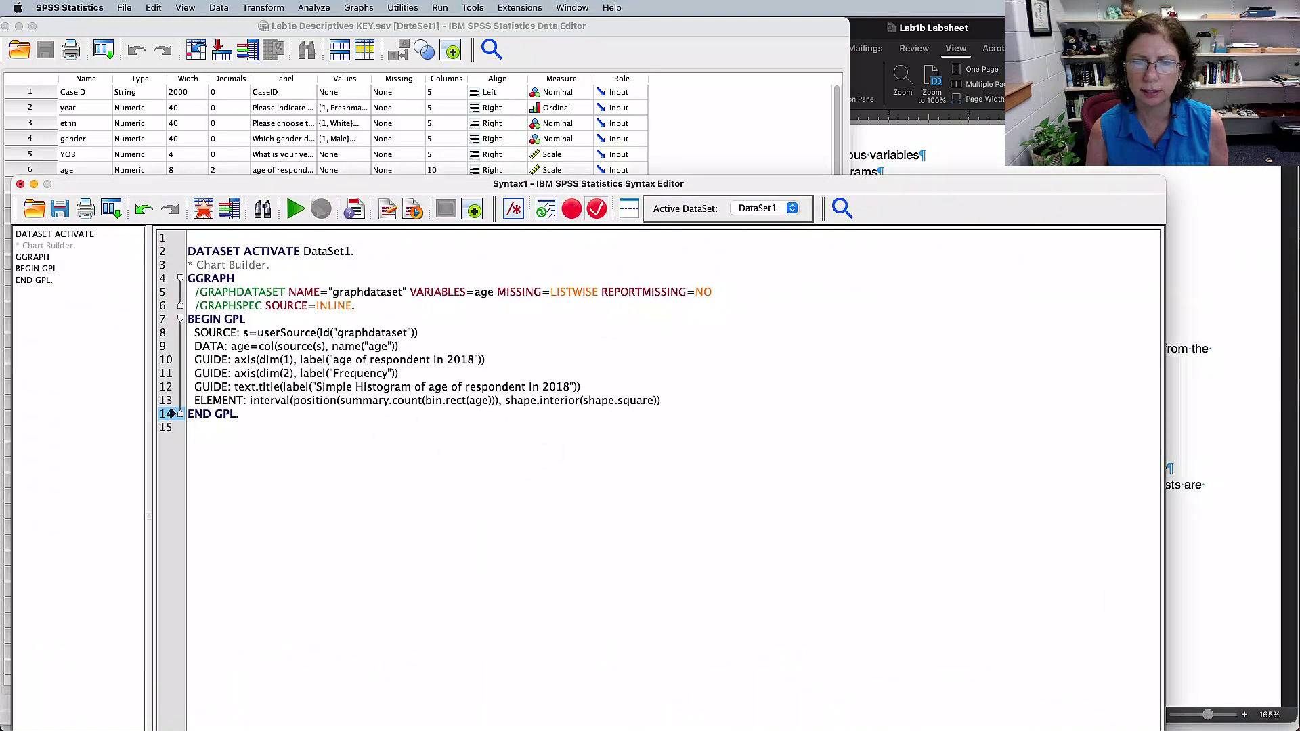
drag(1162, 728, 861, 680)
drag(627, 184, 665, 216)
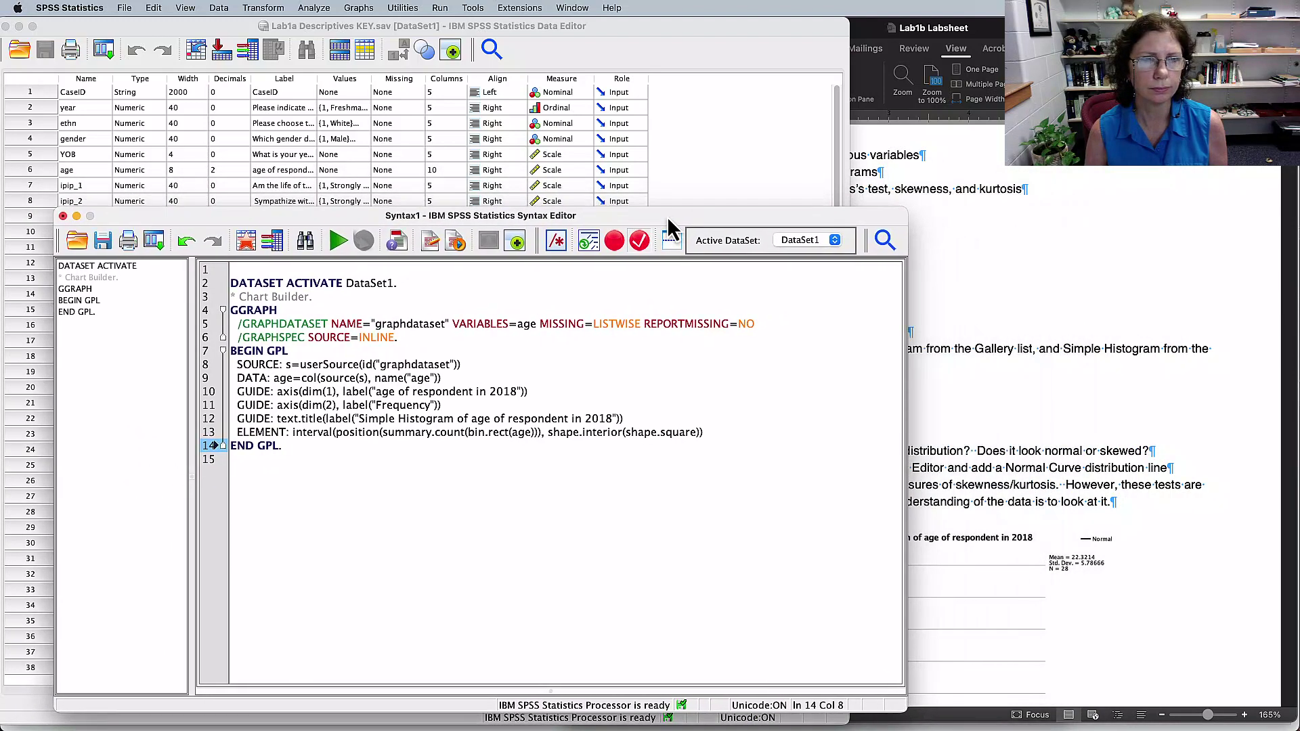
drag(270, 459, 207, 270)
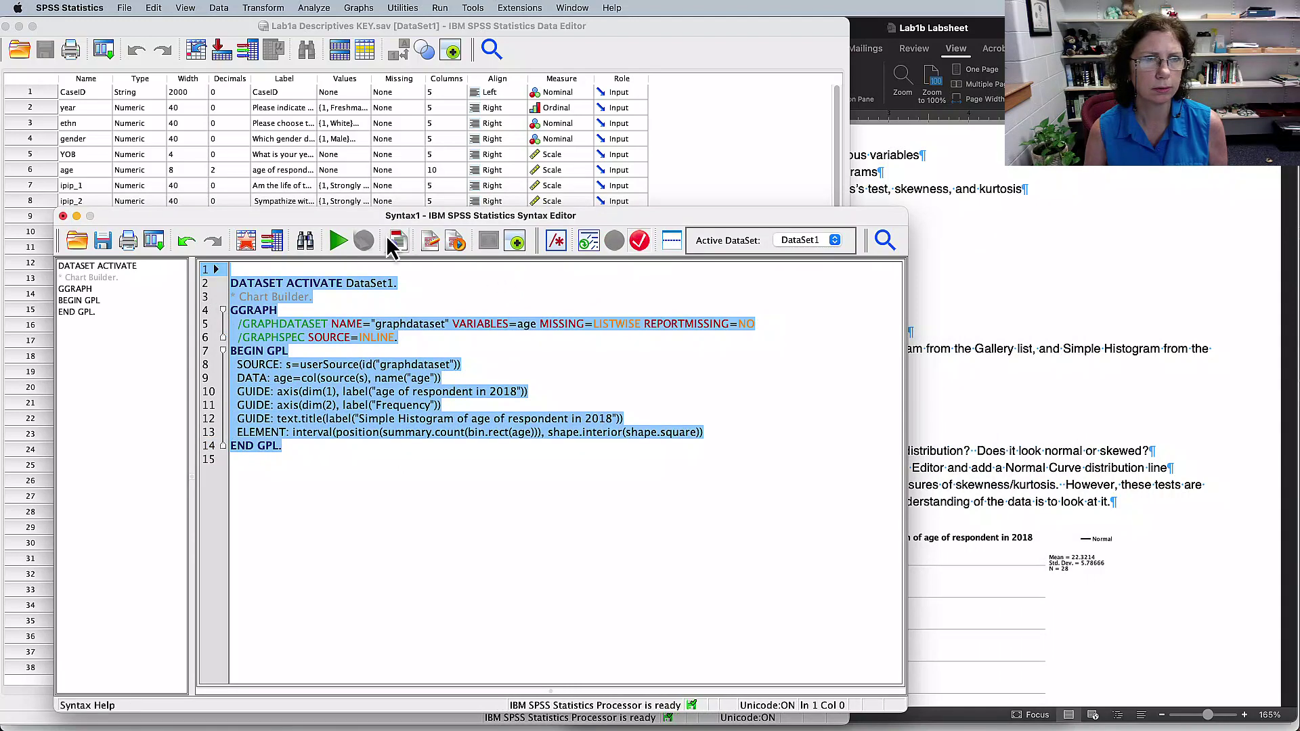
click(337, 240)
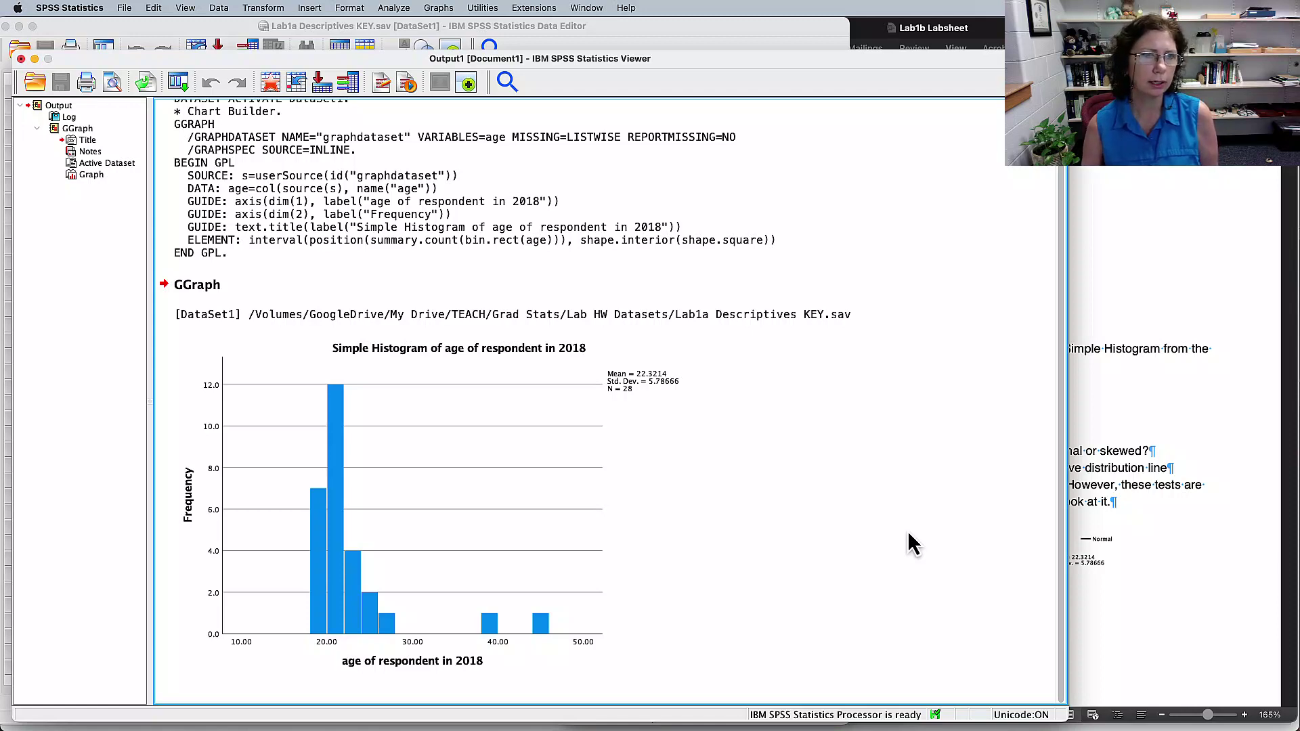
- Open the age histogram for editing, add a Normal distribution curve, and return to the output
click(681, 629)
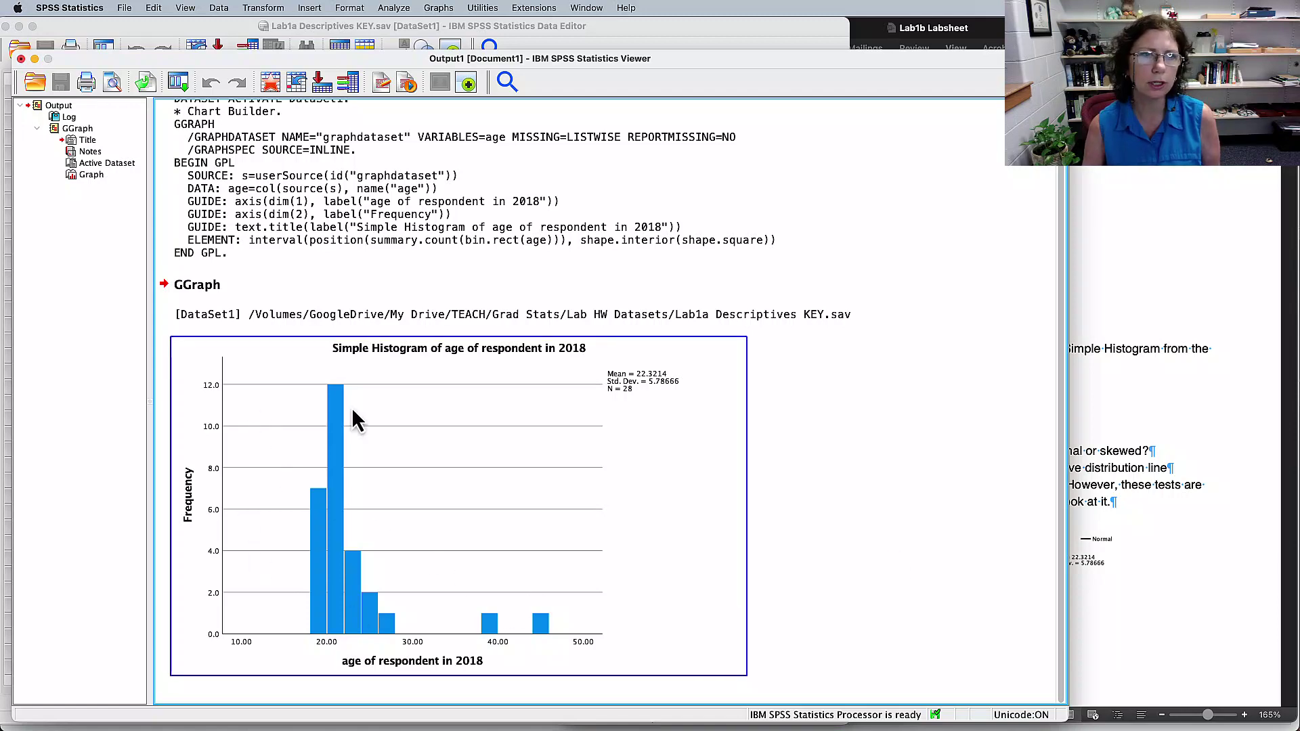
click(774, 538)
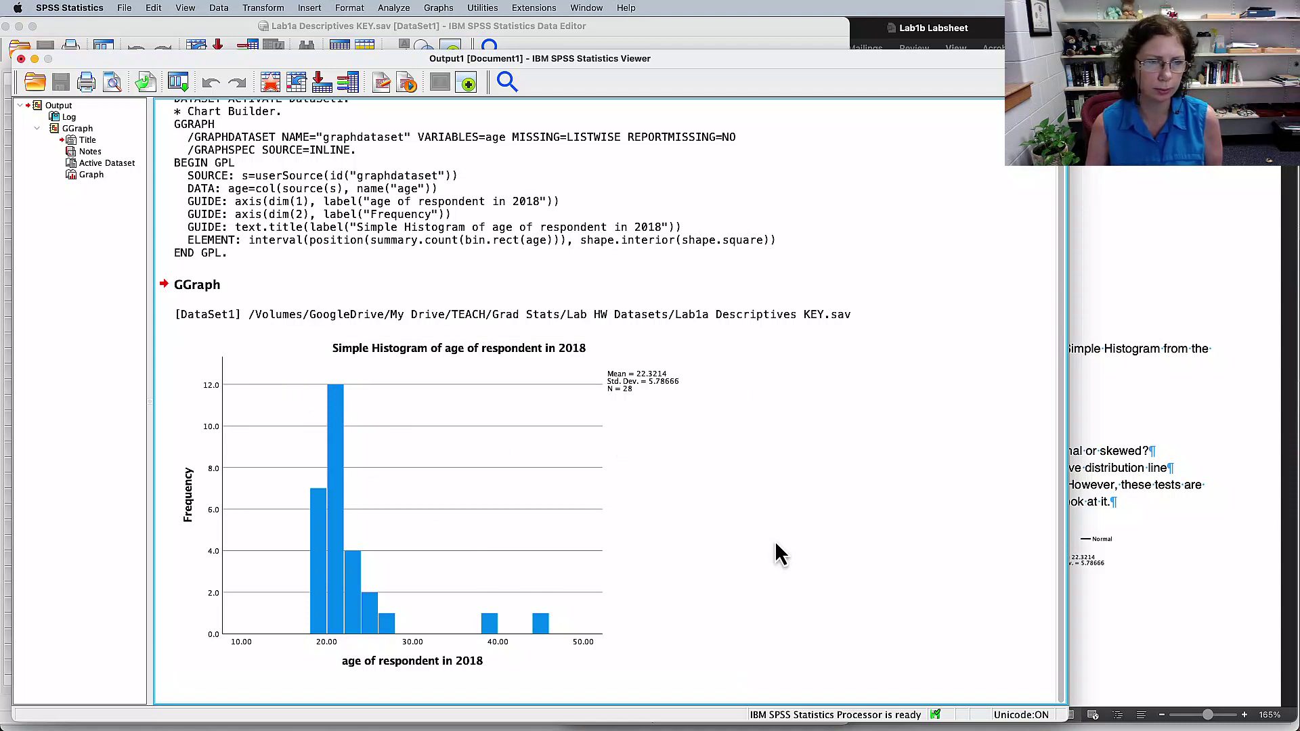
click(458, 508)
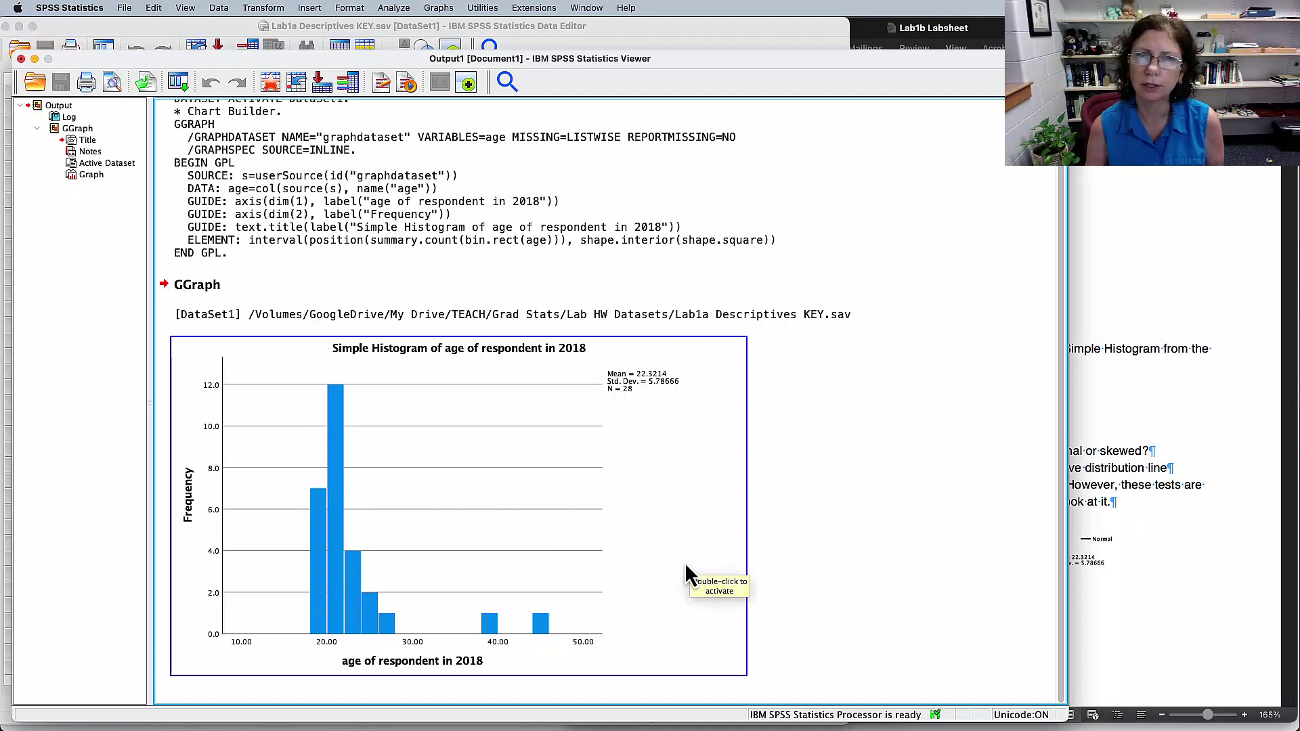
click(610, 498)
double_click(609, 499)
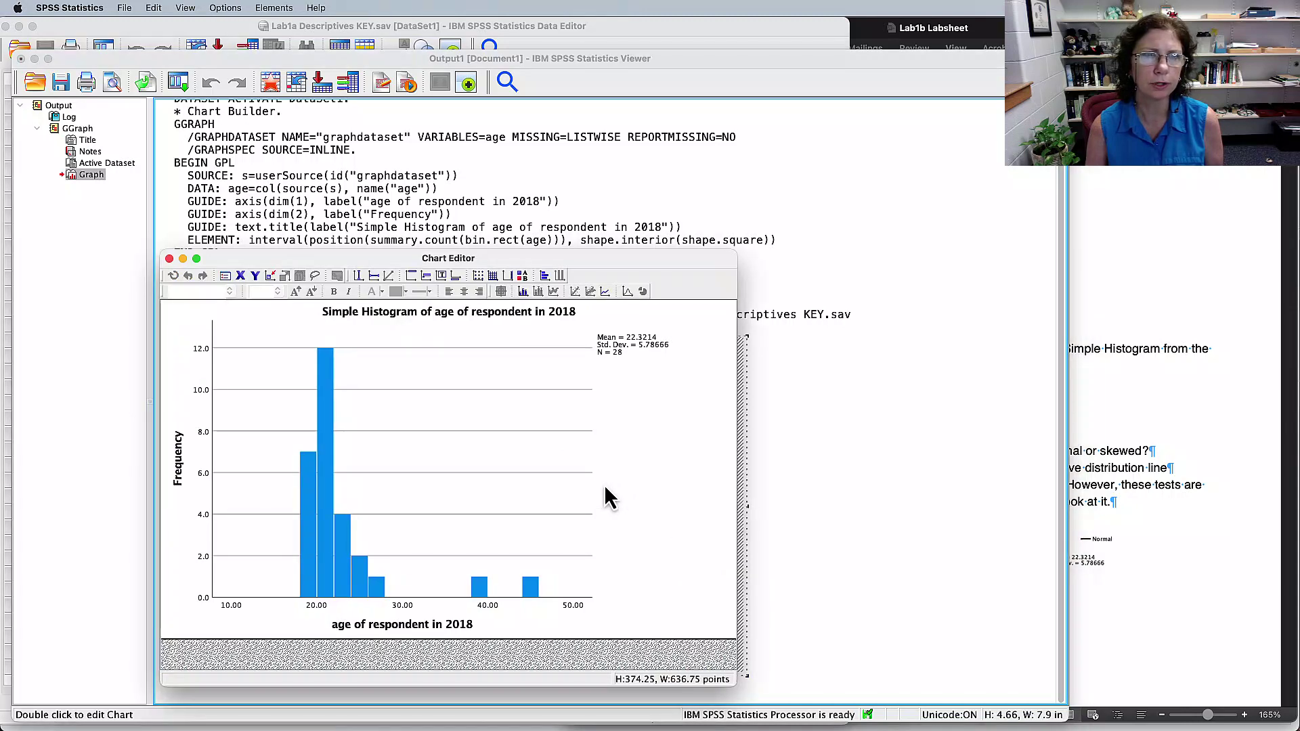
click(627, 291)
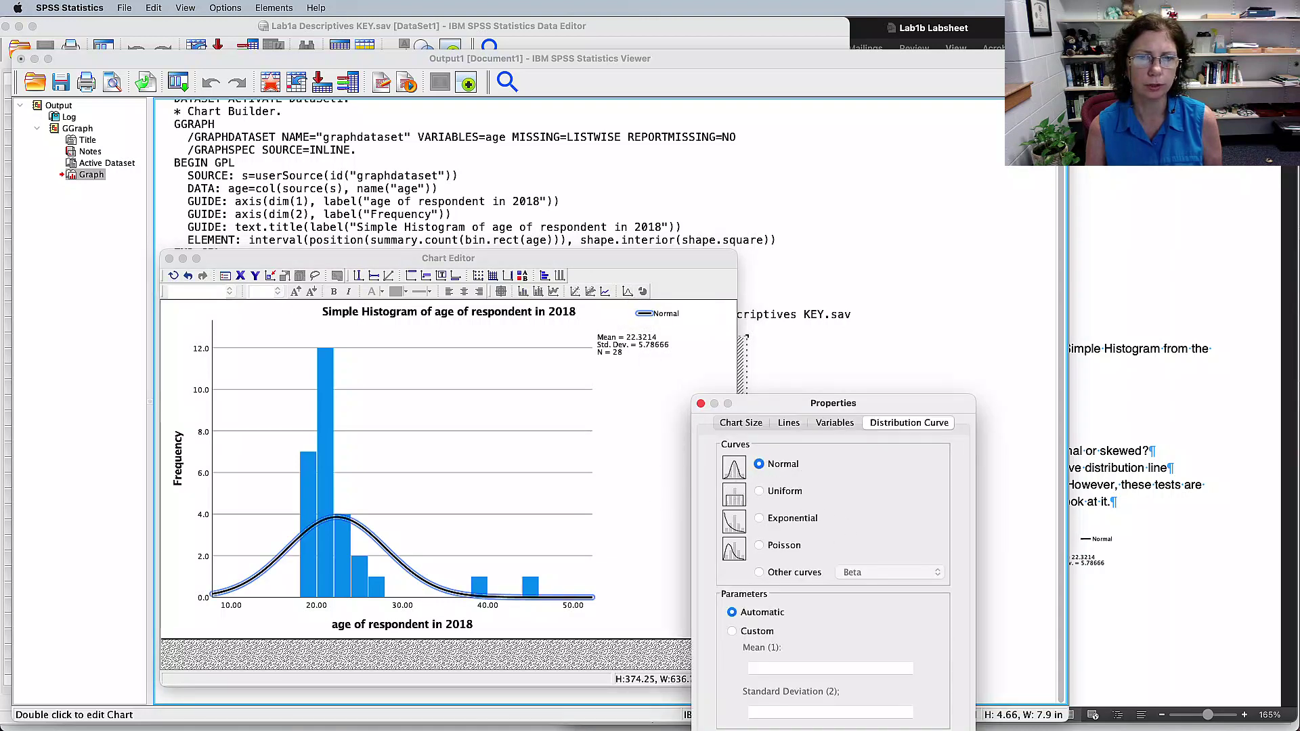
drag(845, 406, 861, 278)
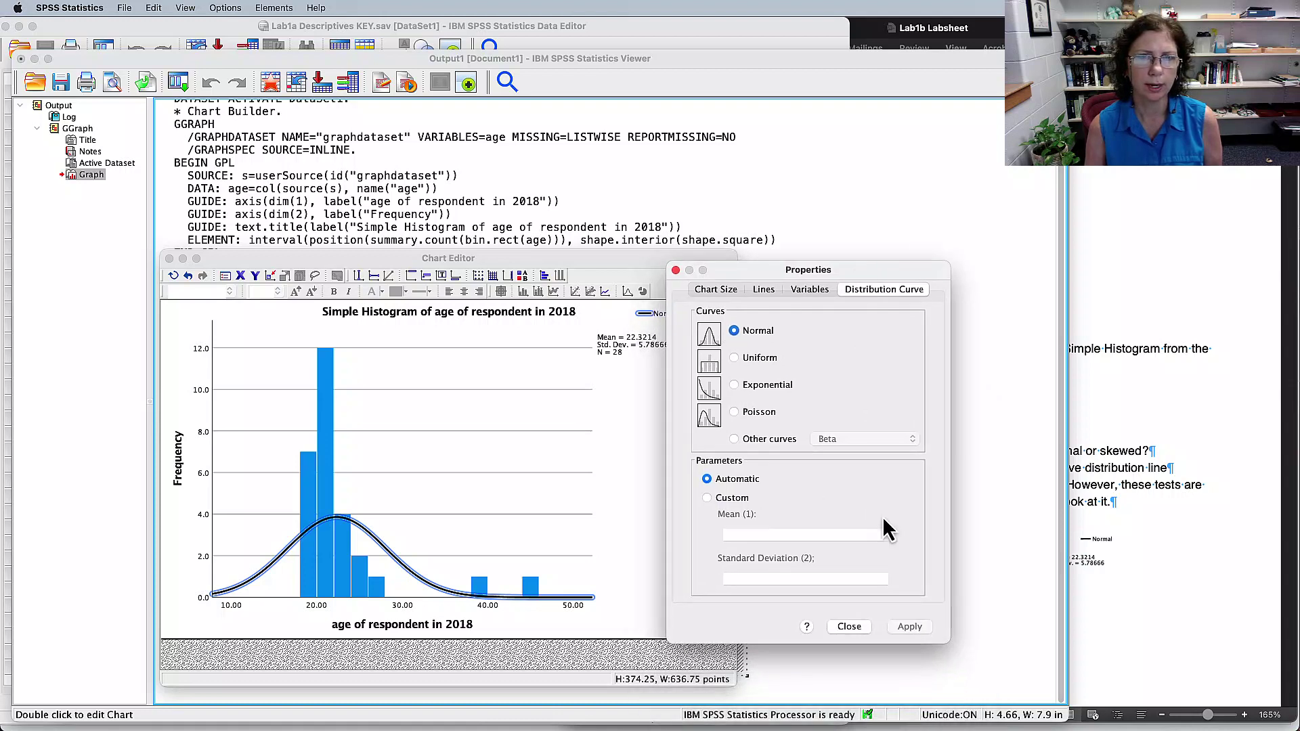
click(850, 629)
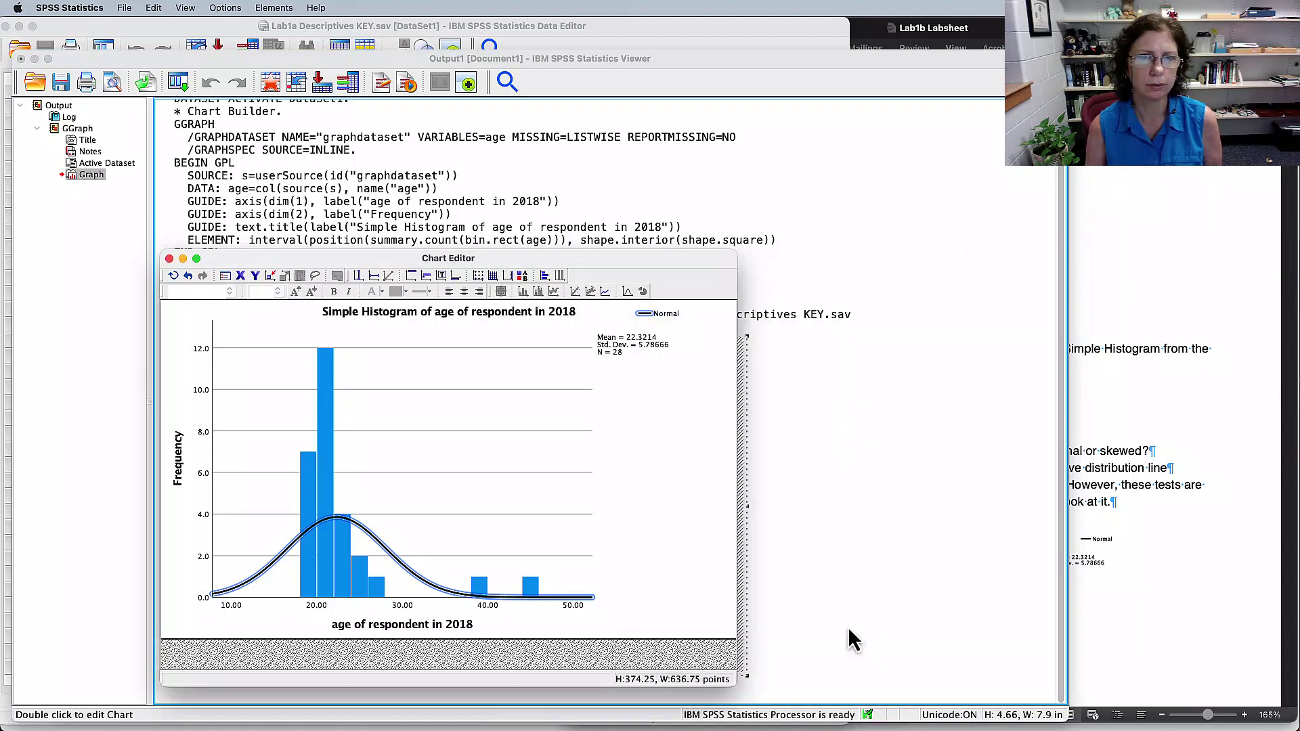
click(169, 258)
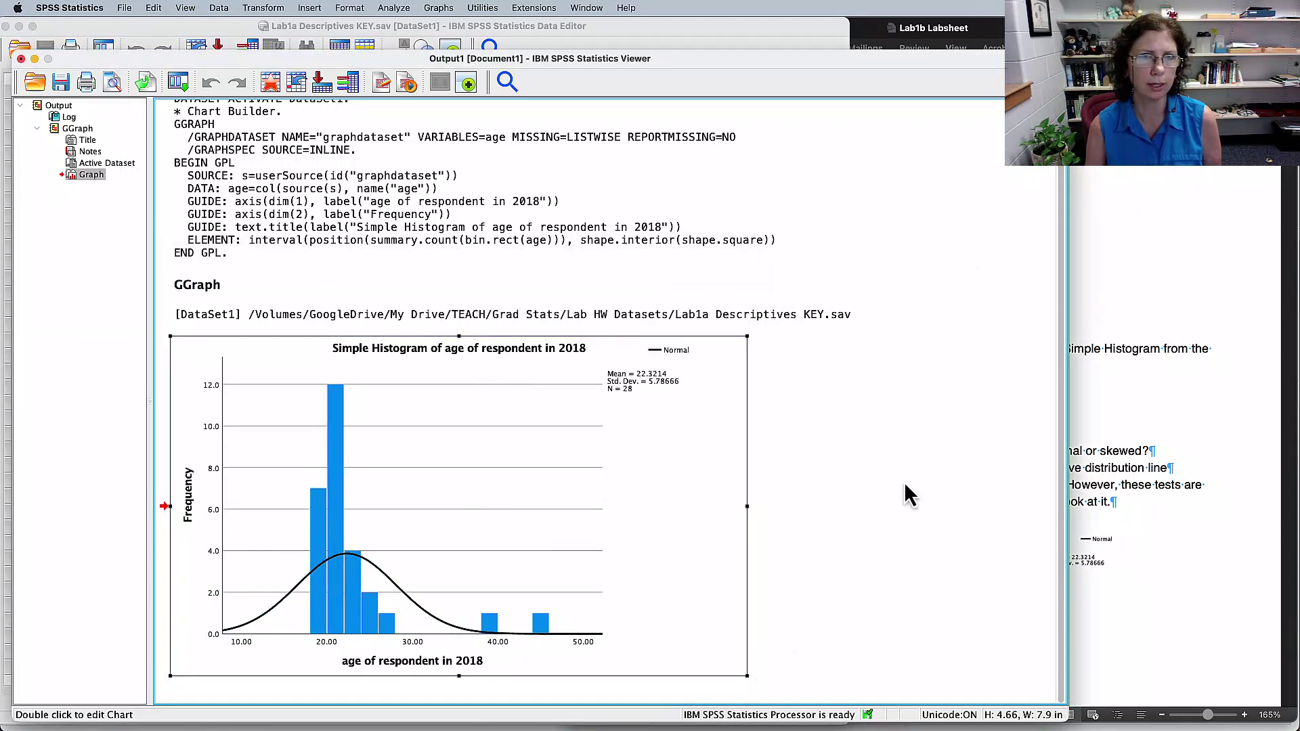
- Read the labsheet's note on normality tests and skewness/kurtosis, and the Task 2 directions for using Explore
click(1186, 420)
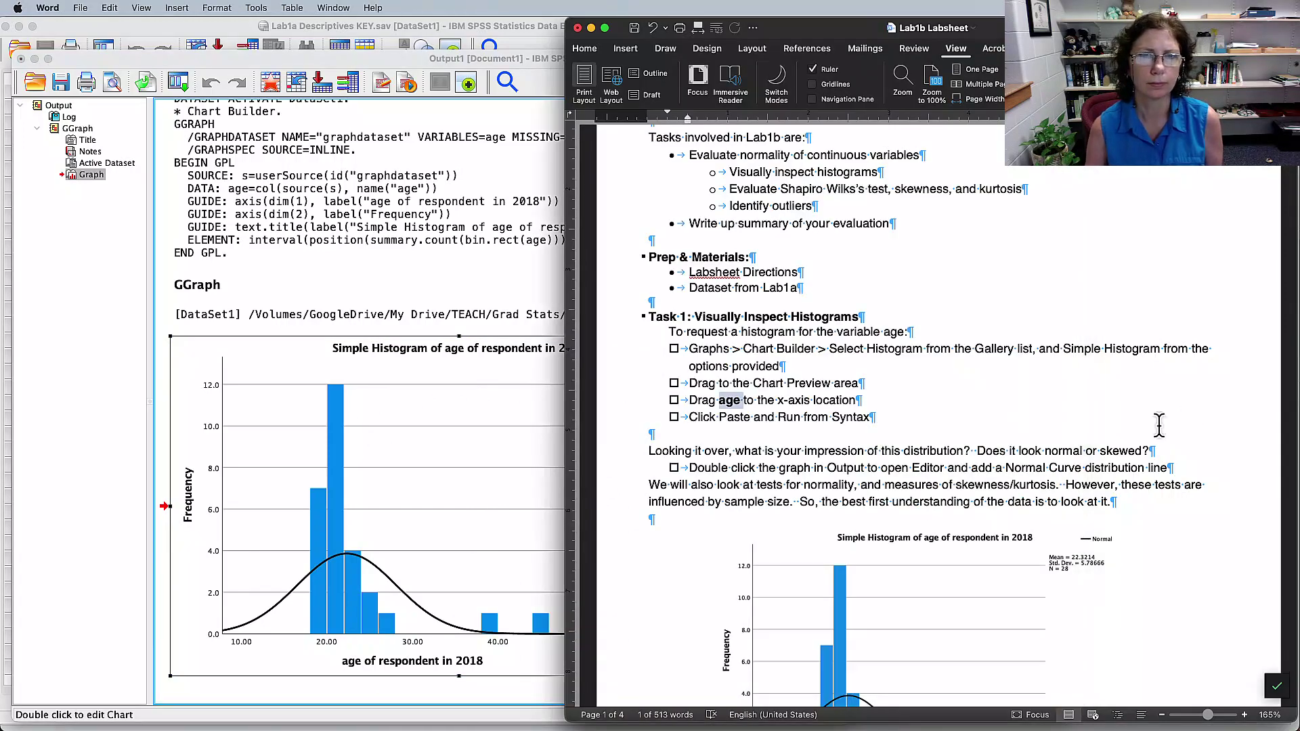
scroll(1064, 440, down, 5)
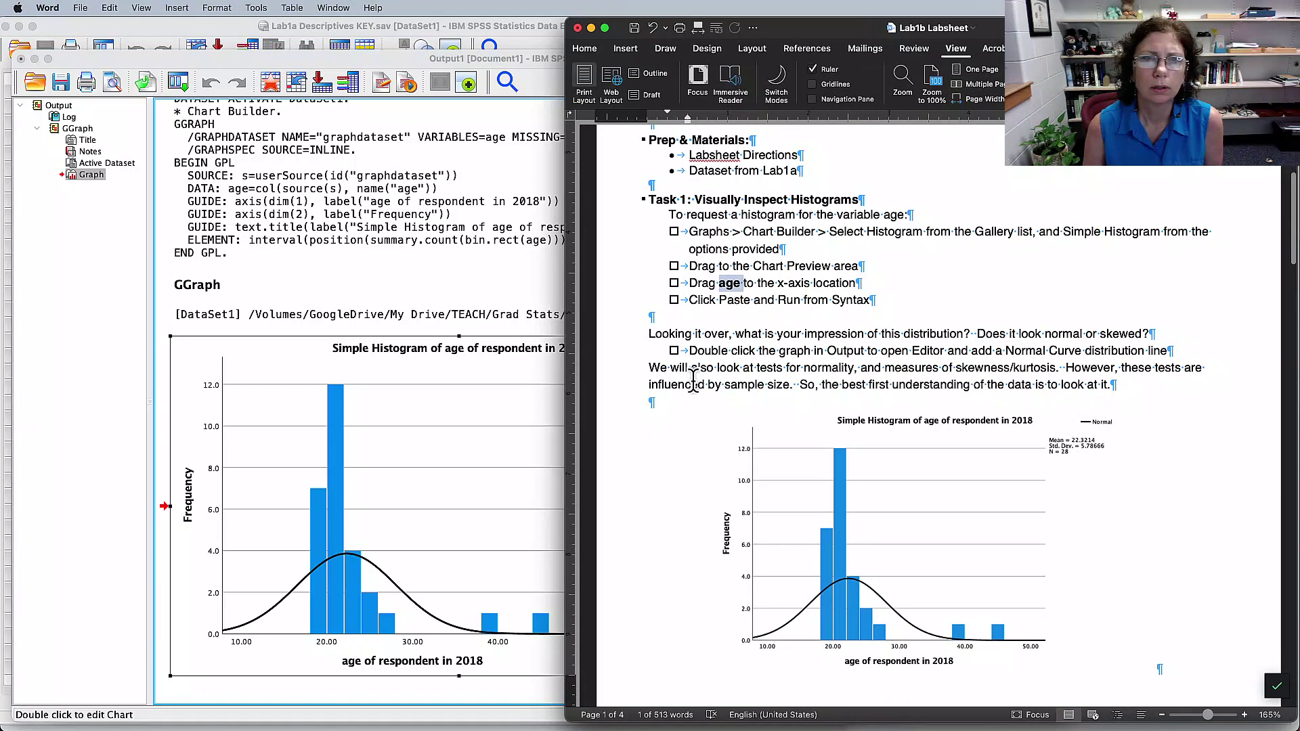
drag(717, 373, 997, 372)
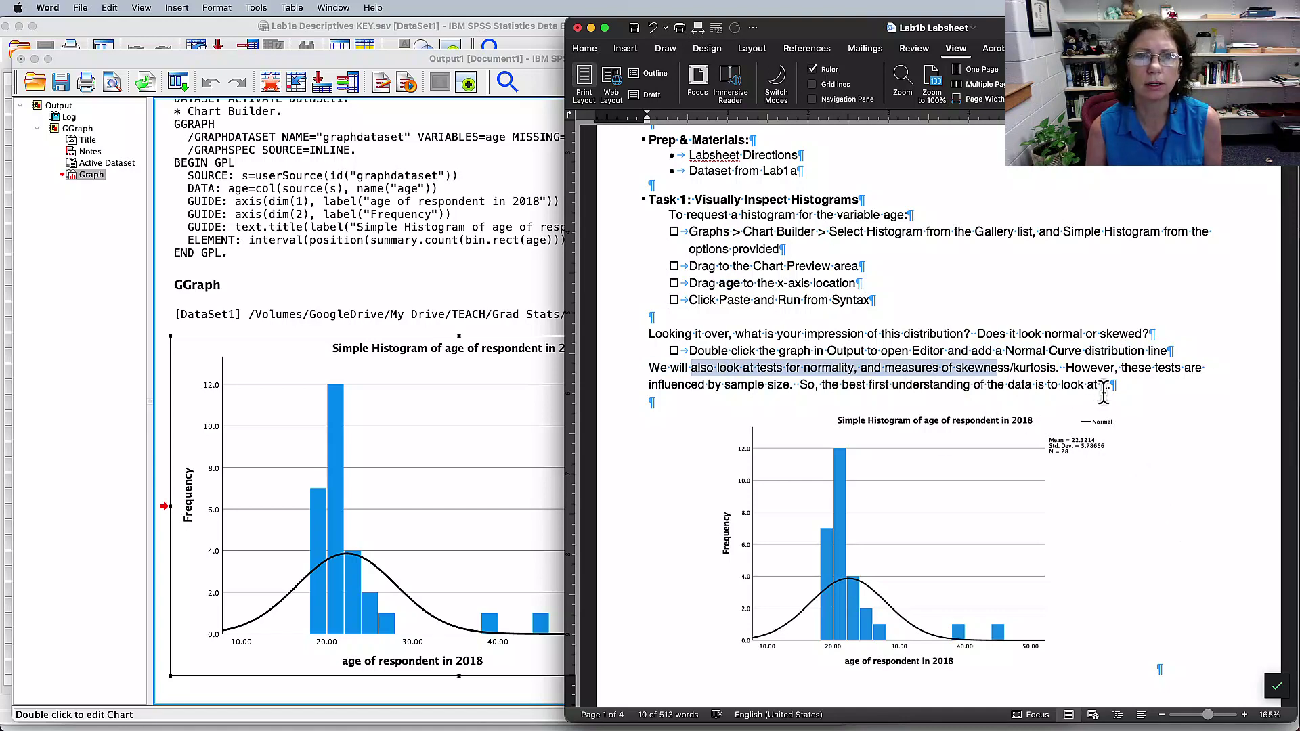
click(377, 413)
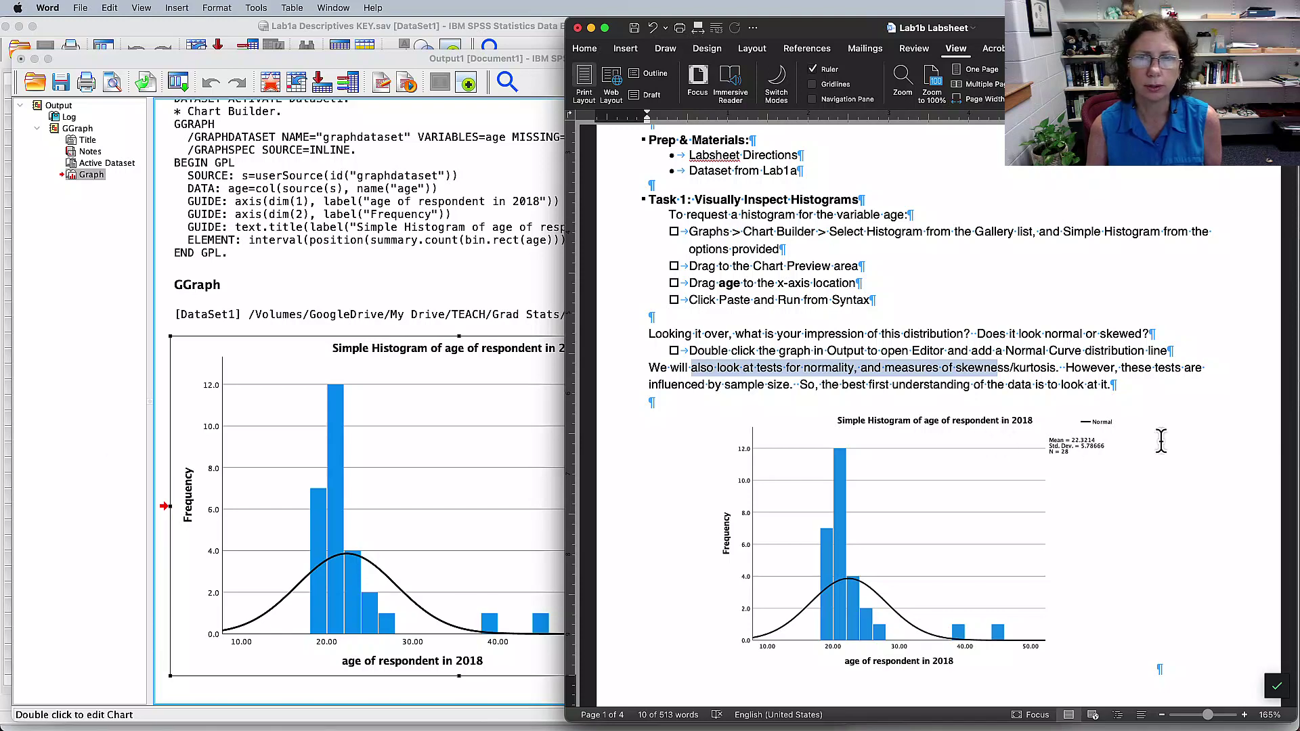
scroll(1188, 437, down, 3)
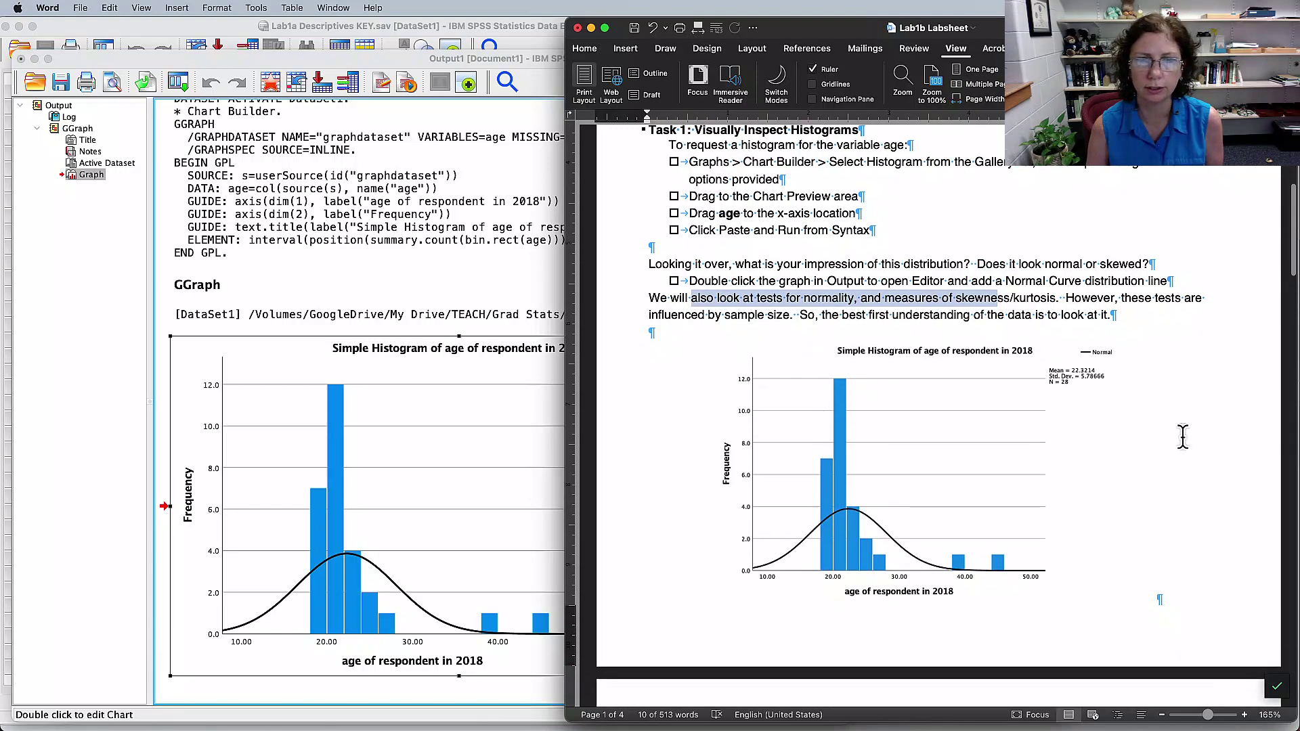
scroll(1183, 437, down, 20)
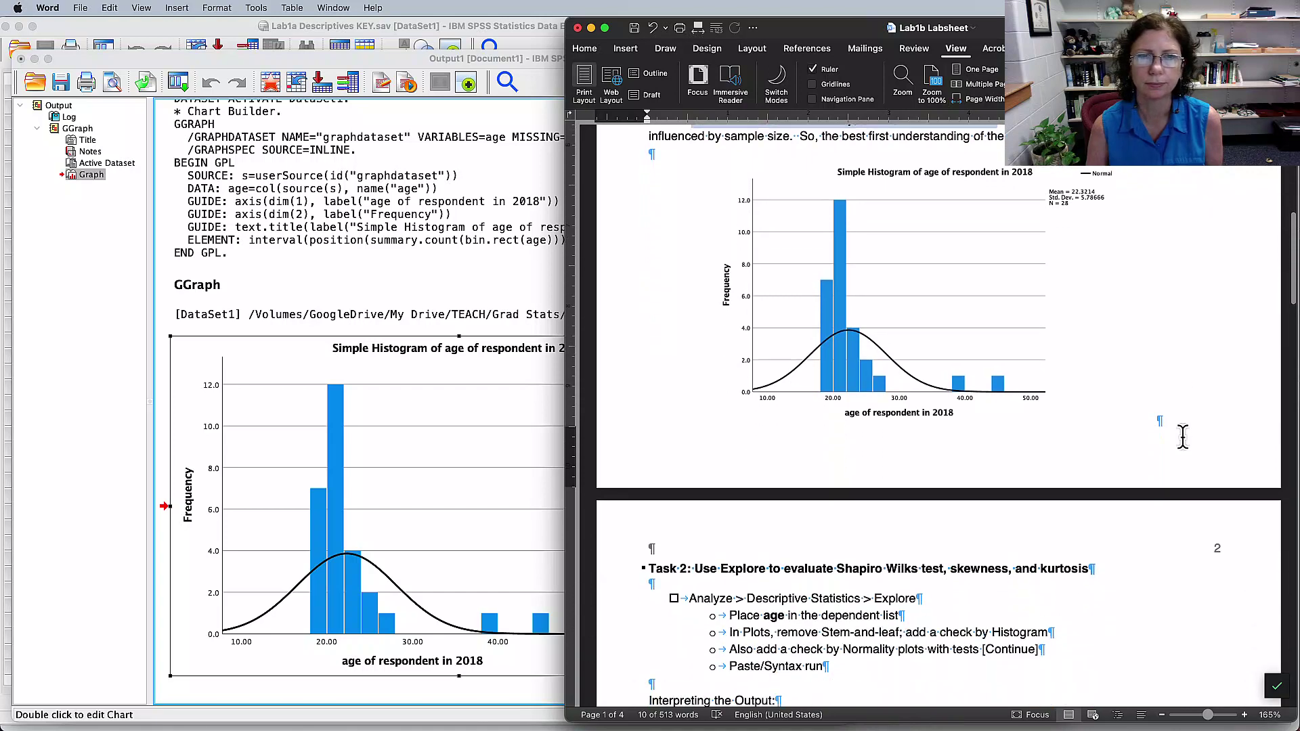
scroll(1183, 437, down, 3)
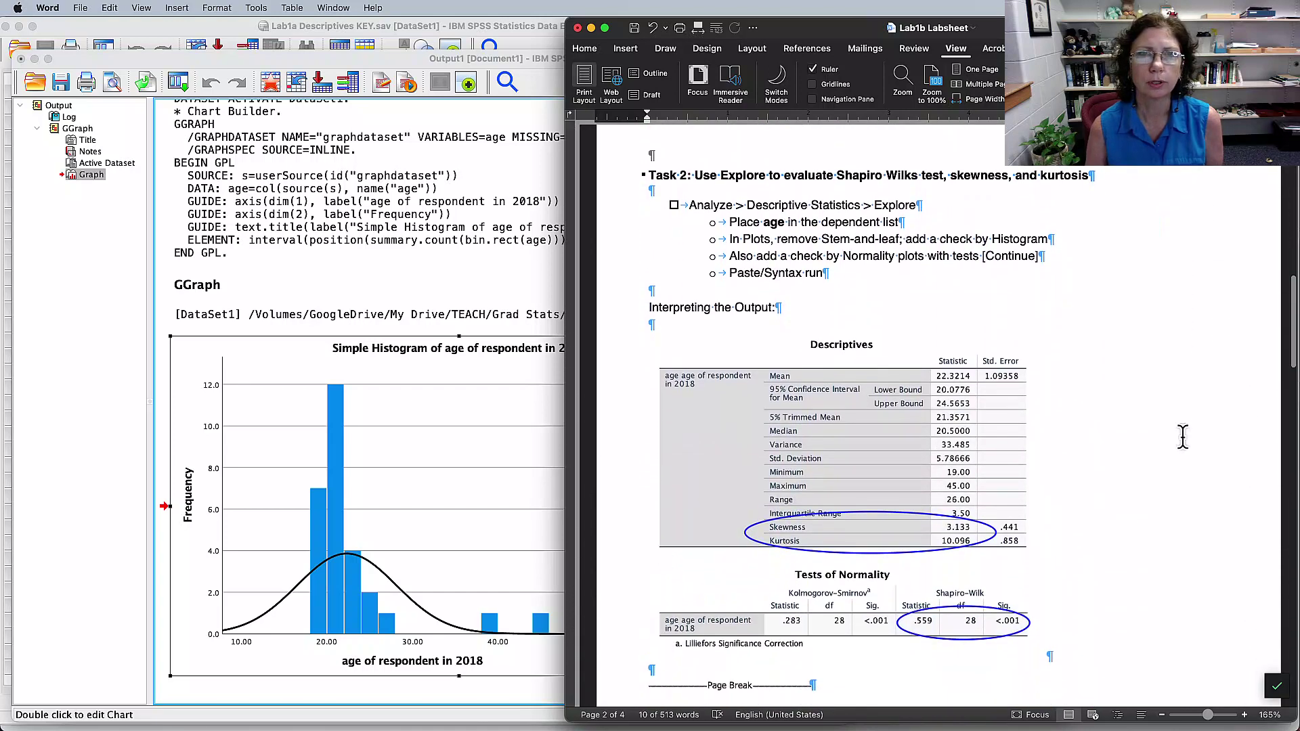
double_click(725, 162)
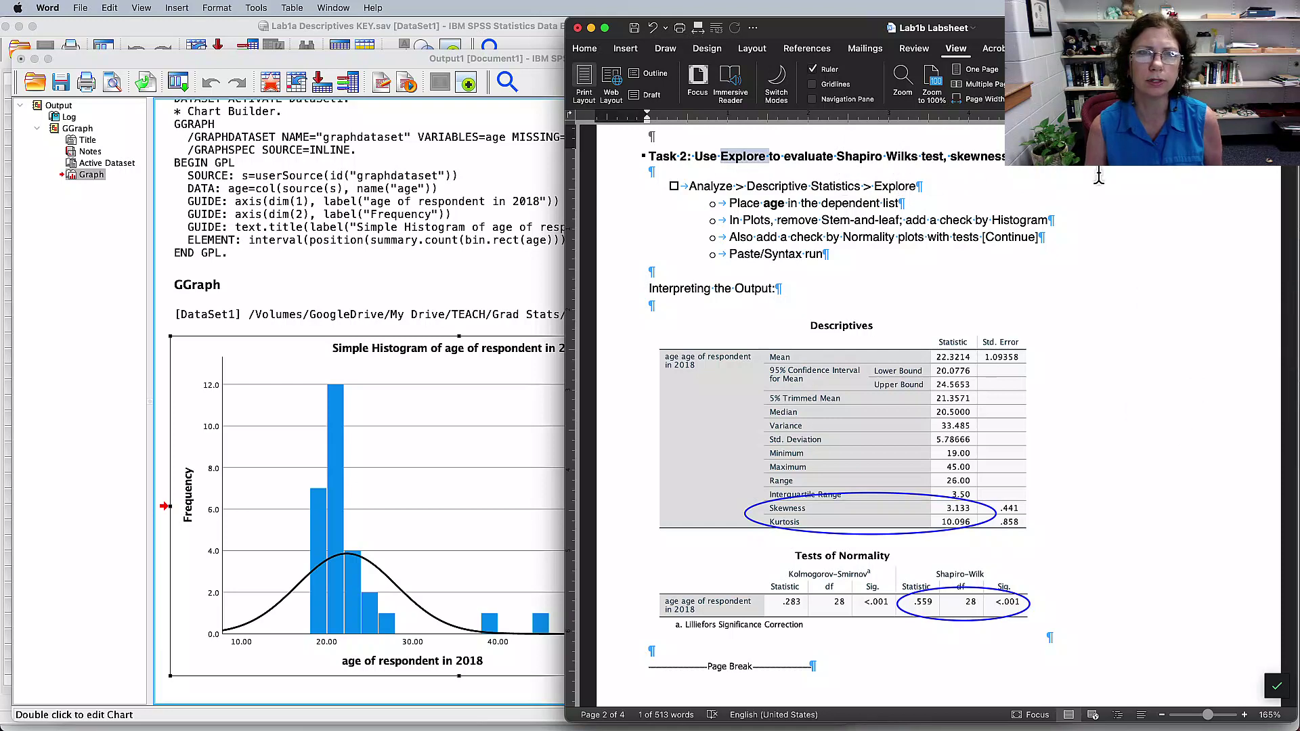
- Open Explore and review its setup for age as dependent variable, including the Histogram and Normality plots with tests options
click(545, 288)
click(394, 7)
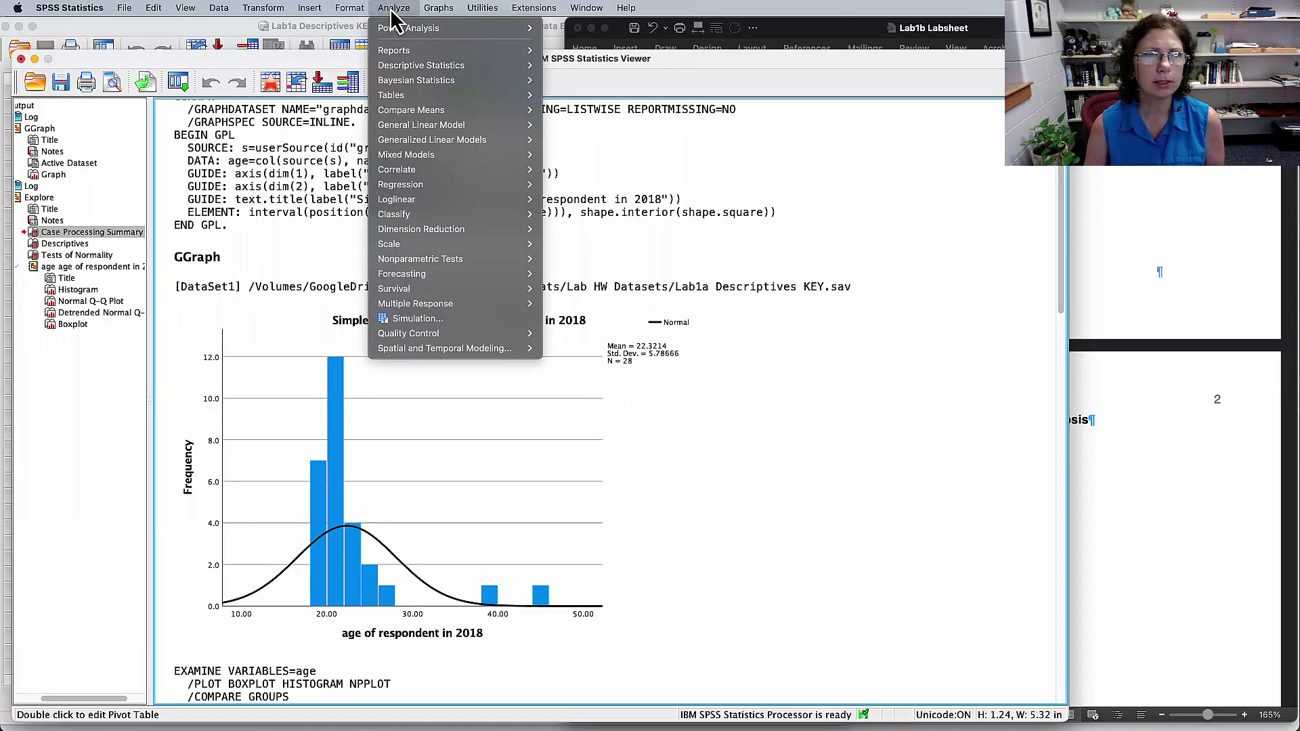
mouse_move(404, 67)
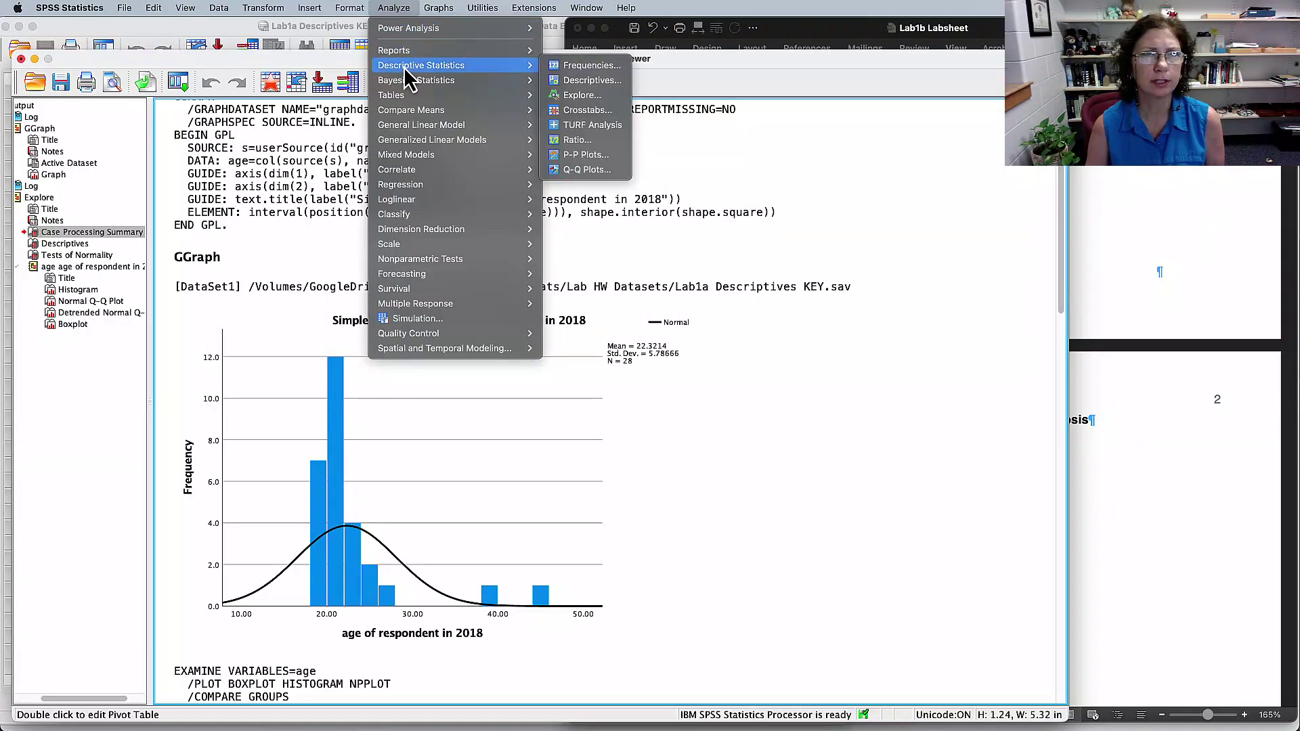
click(579, 95)
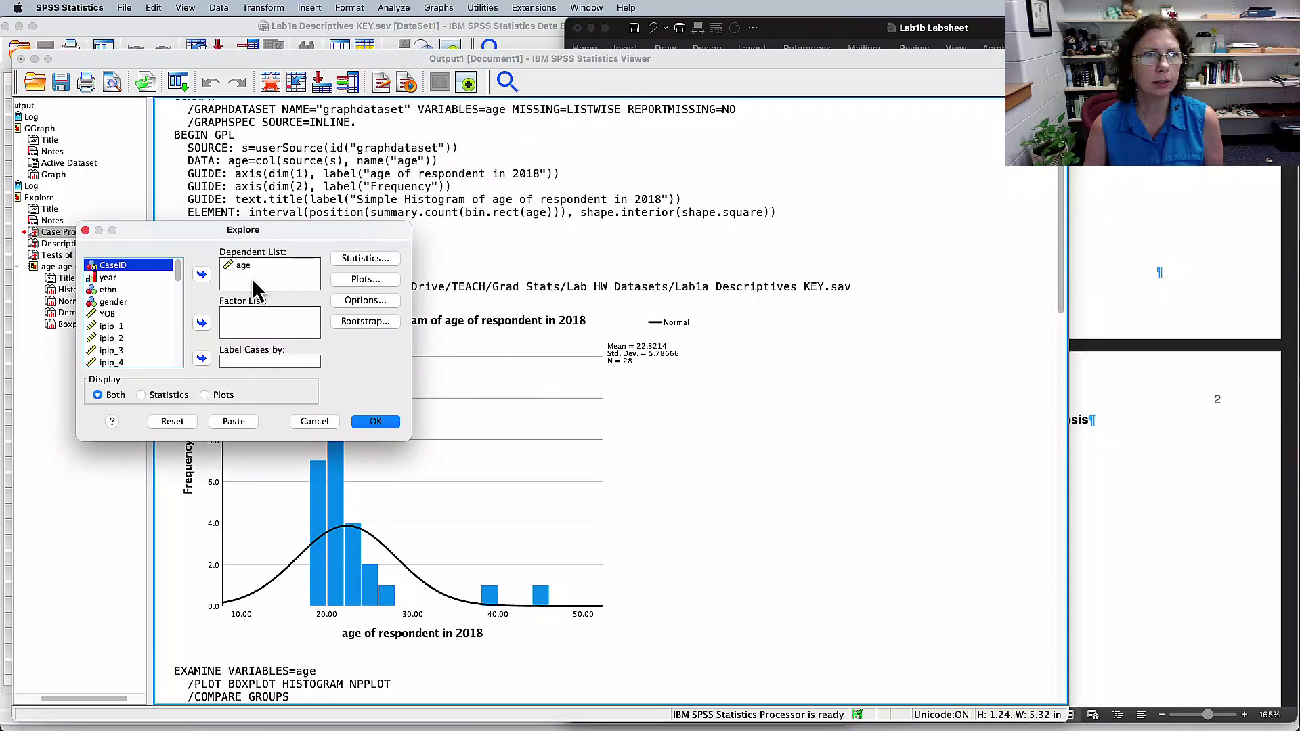
click(239, 266)
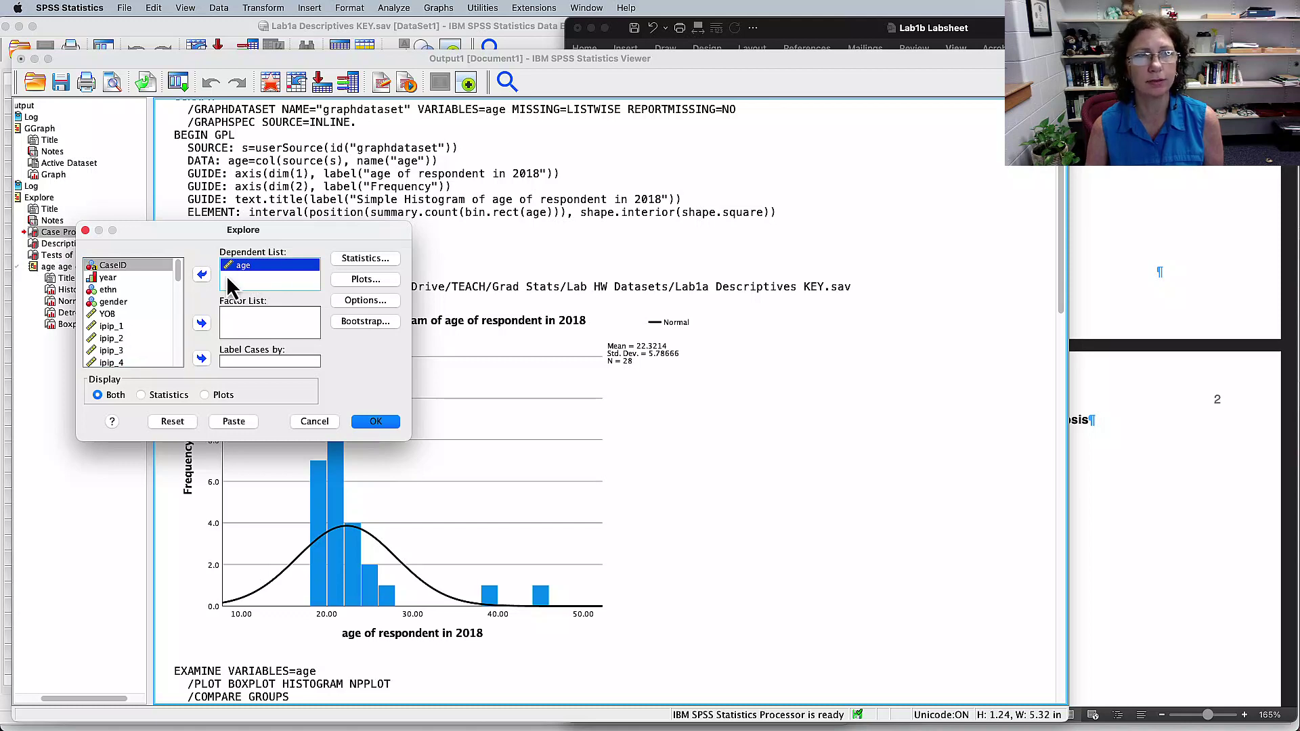
click(367, 279)
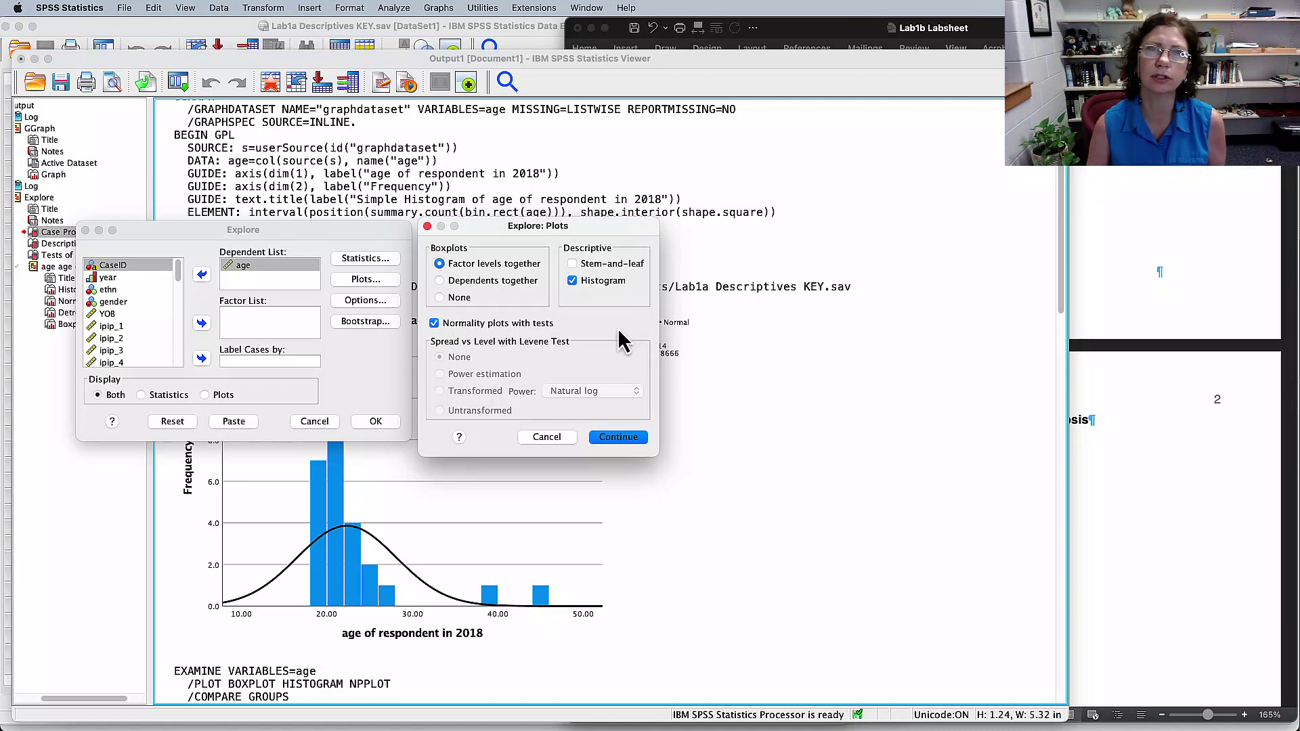
click(619, 438)
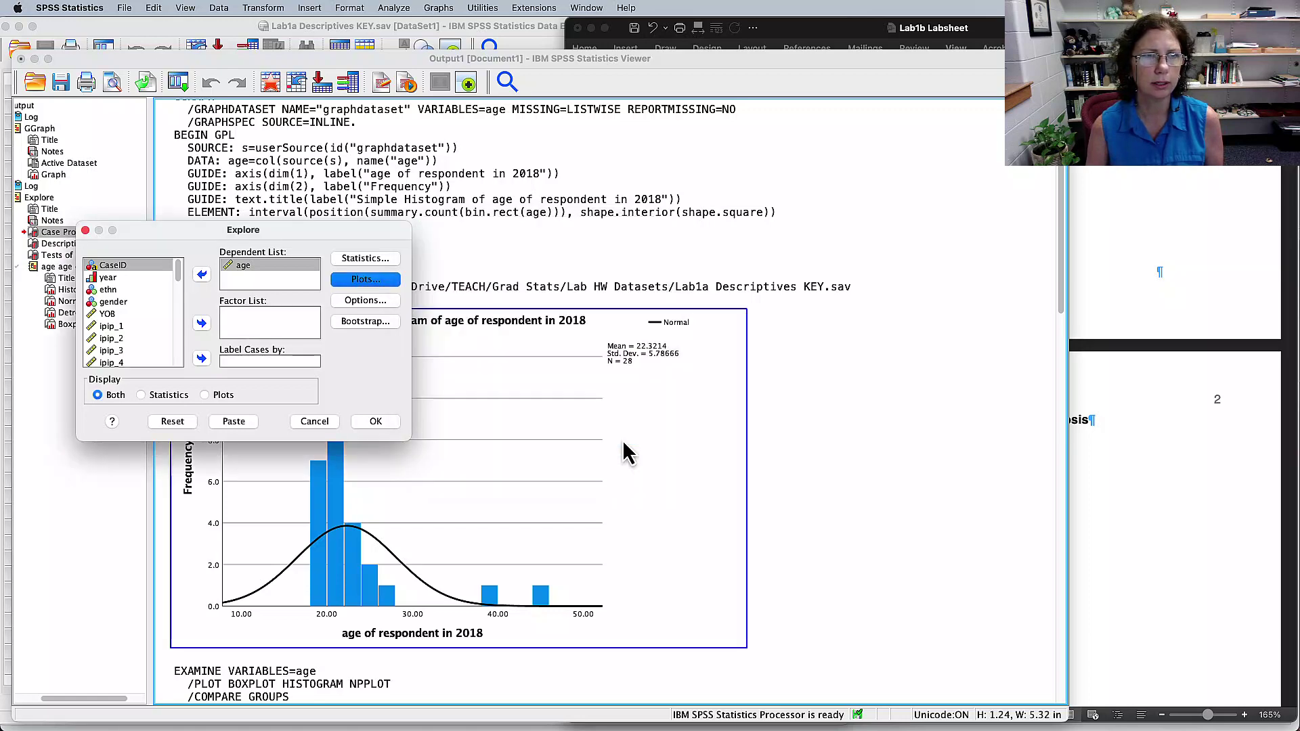
- Check the labsheet's Task 2 instructions on plots and pasting syntax, and close Explore without running it
click(1132, 438)
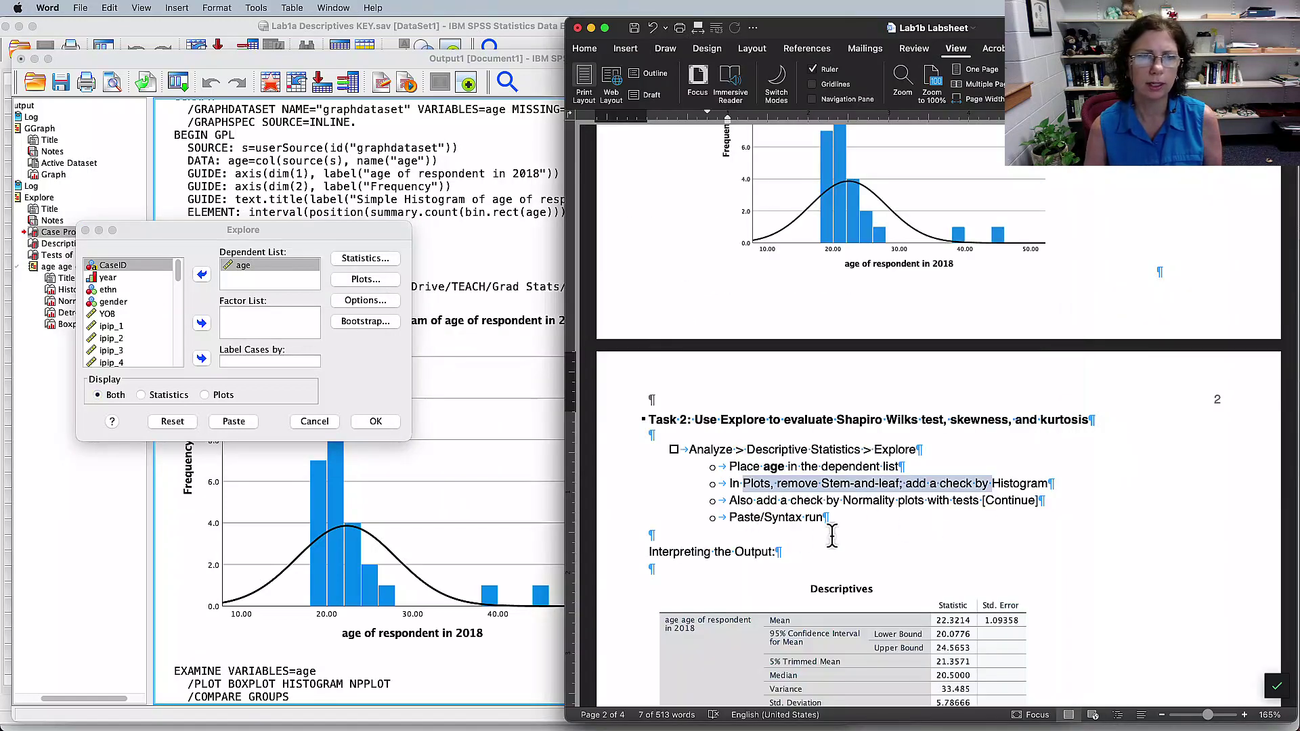
click(231, 424)
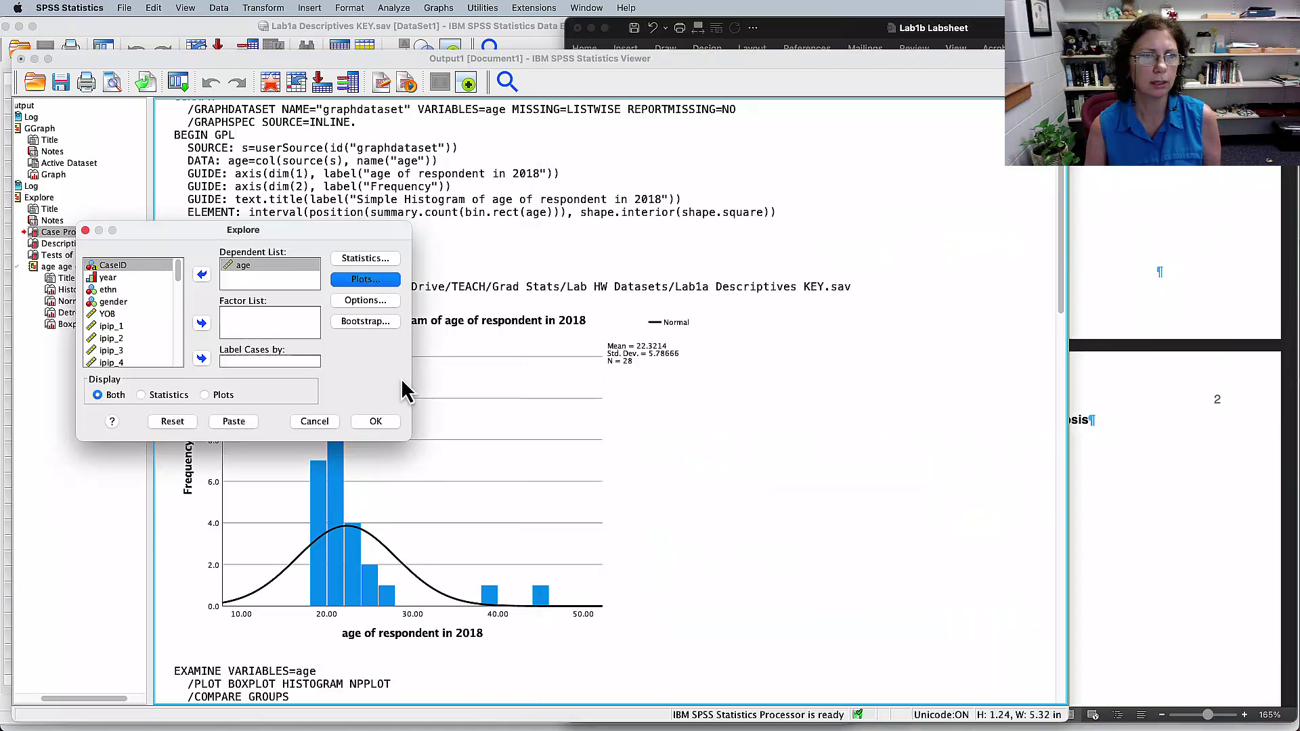
click(172, 421)
click(314, 421)
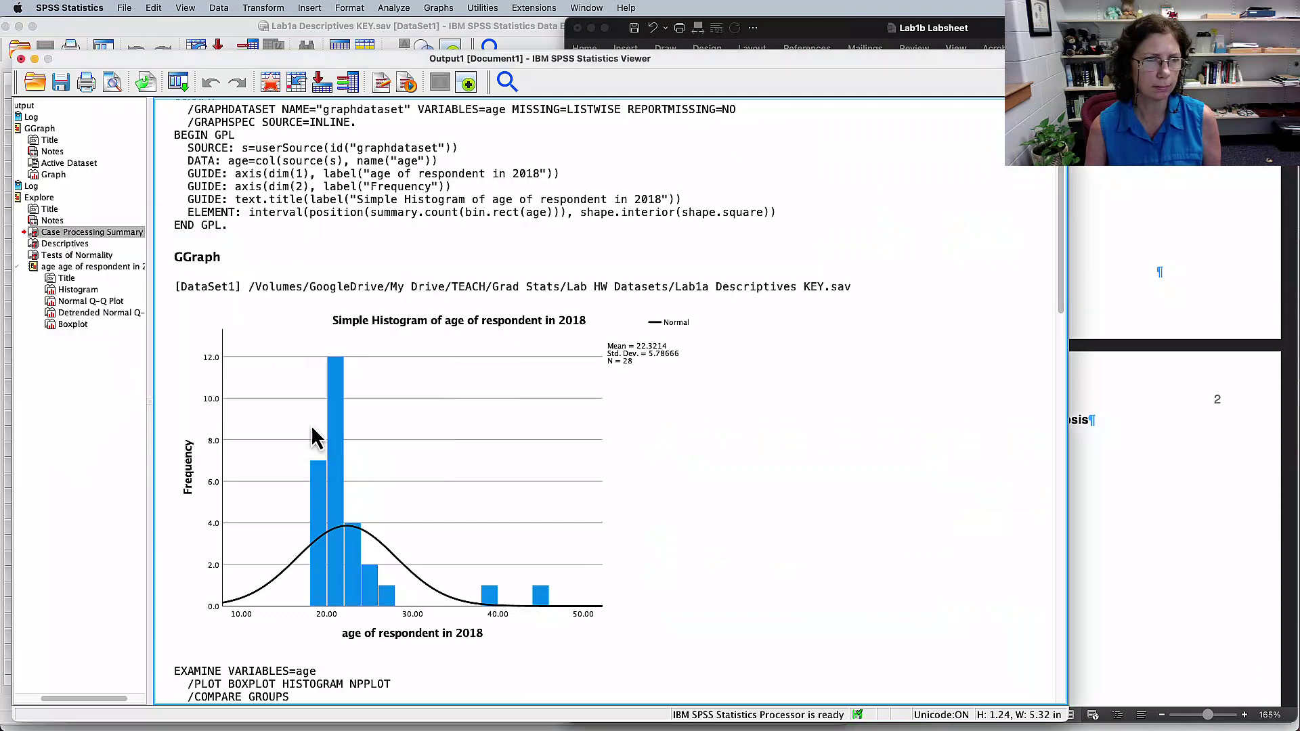
- Switch to the Syntax Editor to view the EXAMINE syntax for age
key(super+Tab)
key(super+Tab)
key(super+Tab)
key(super+Tab)
key(super+Tab)
key(super+Tab)
key(super+Tab)
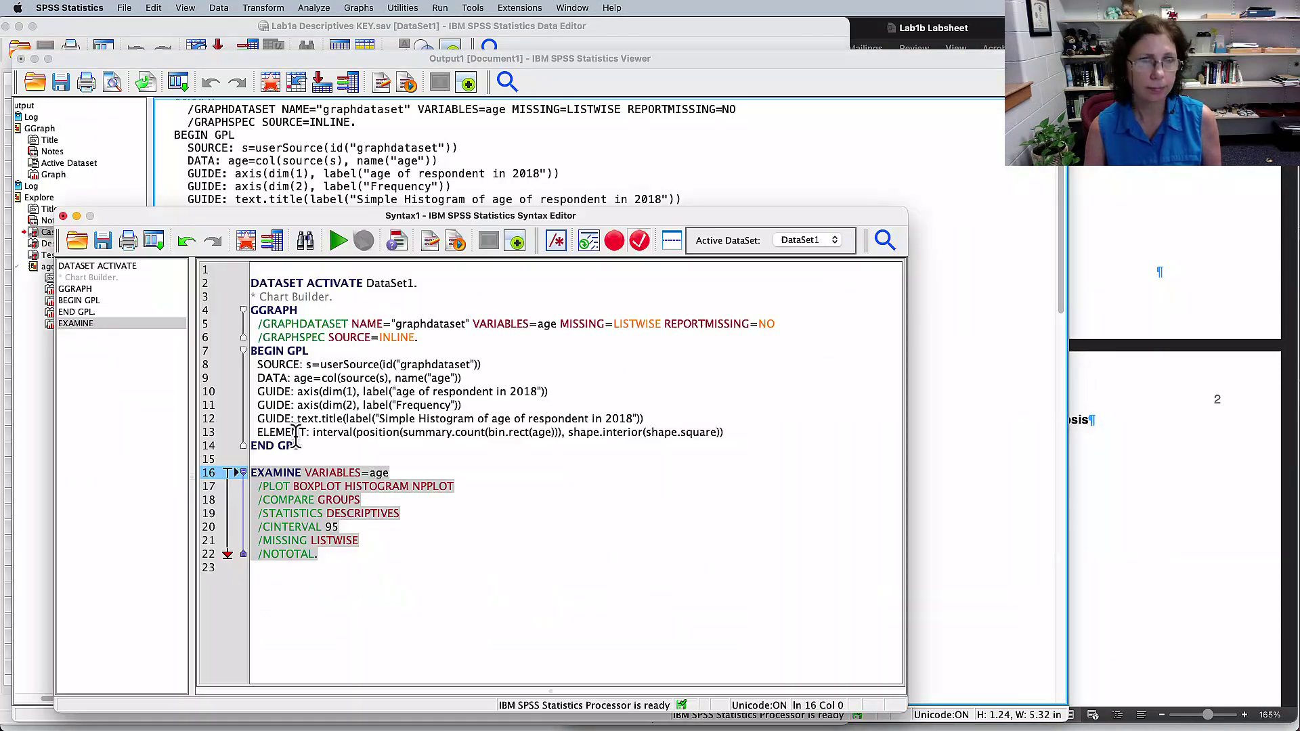
- Review the variable and plot lines of the EXAMINE syntax for age
click(295, 555)
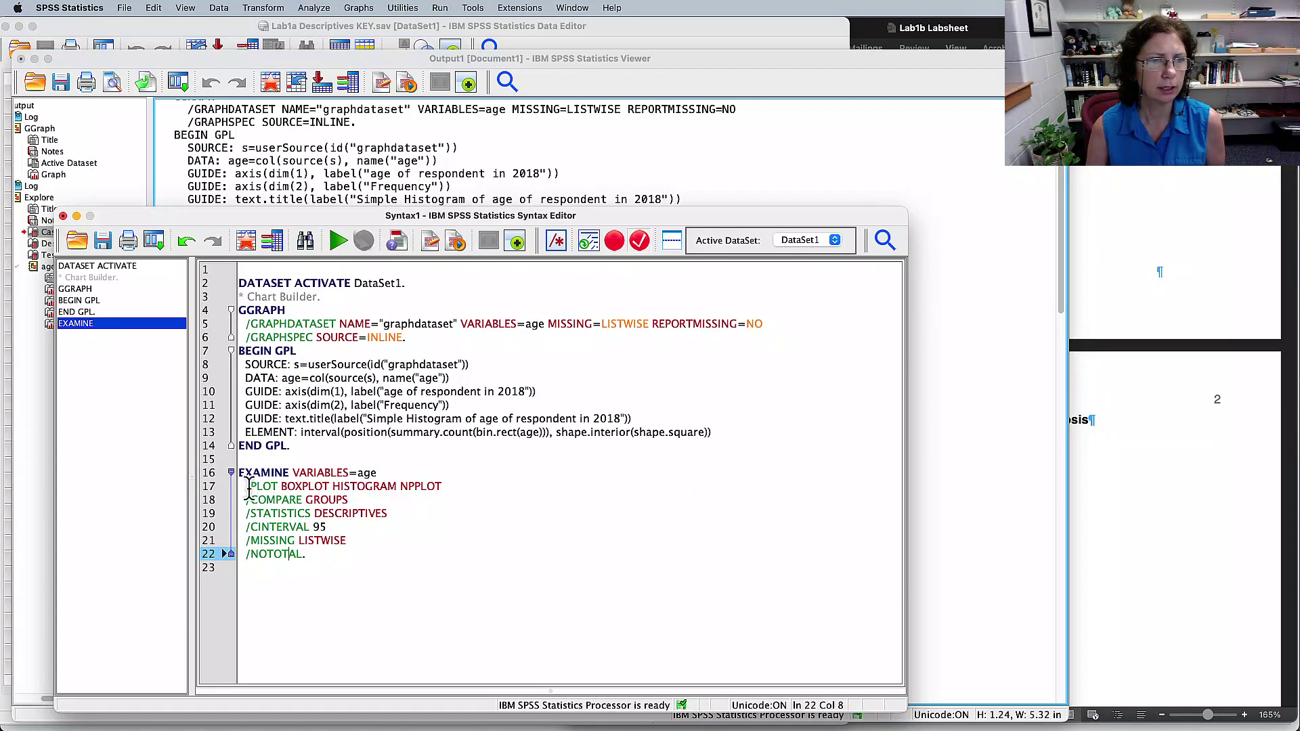
drag(227, 473, 399, 472)
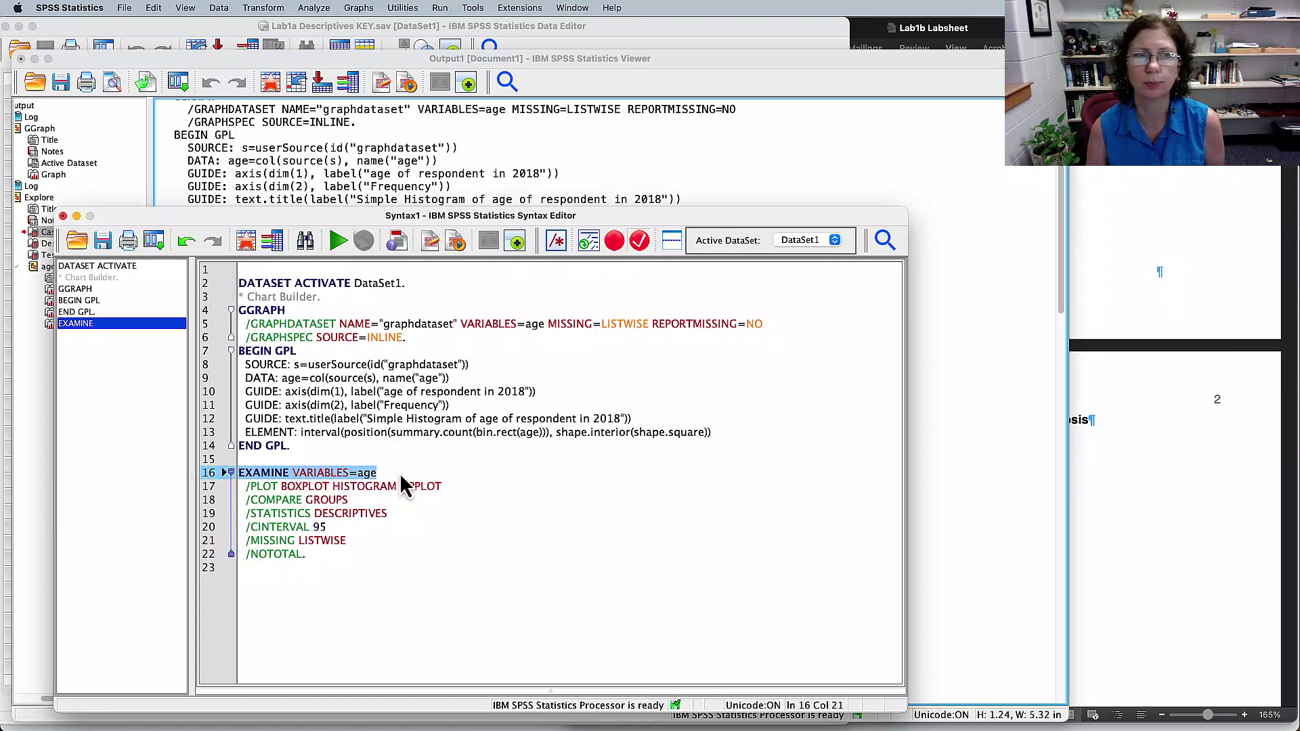
double_click(367, 474)
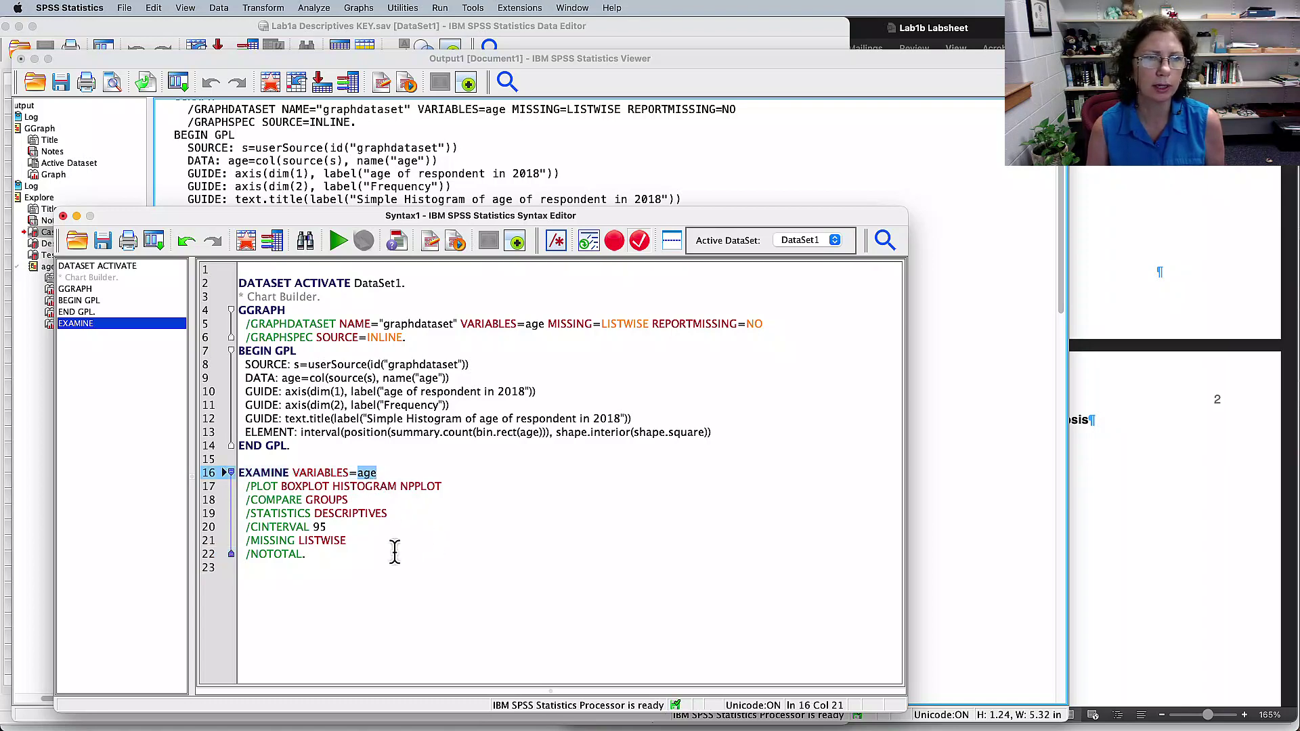
drag(279, 493, 437, 496)
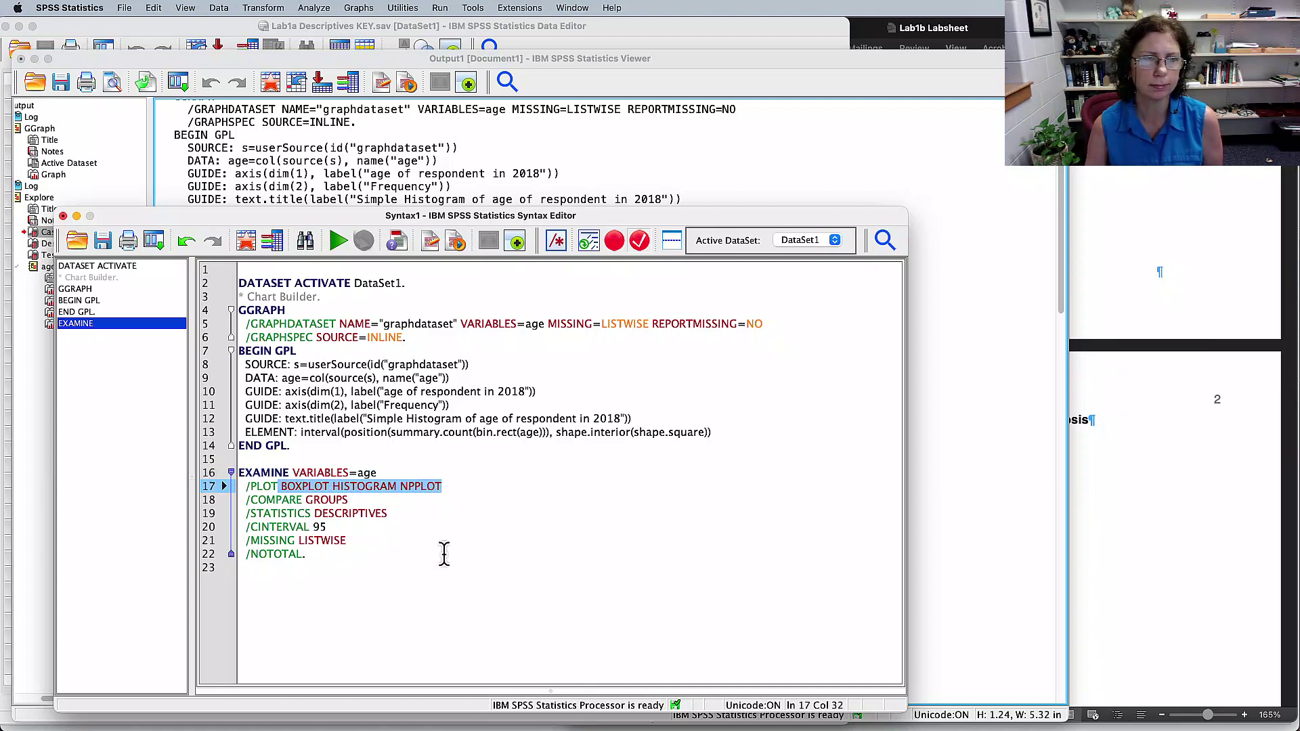
- Select the whole EXAMINE command block for age, through /NOTOTAL, and run it
drag(305, 500, 227, 469)
click(299, 568)
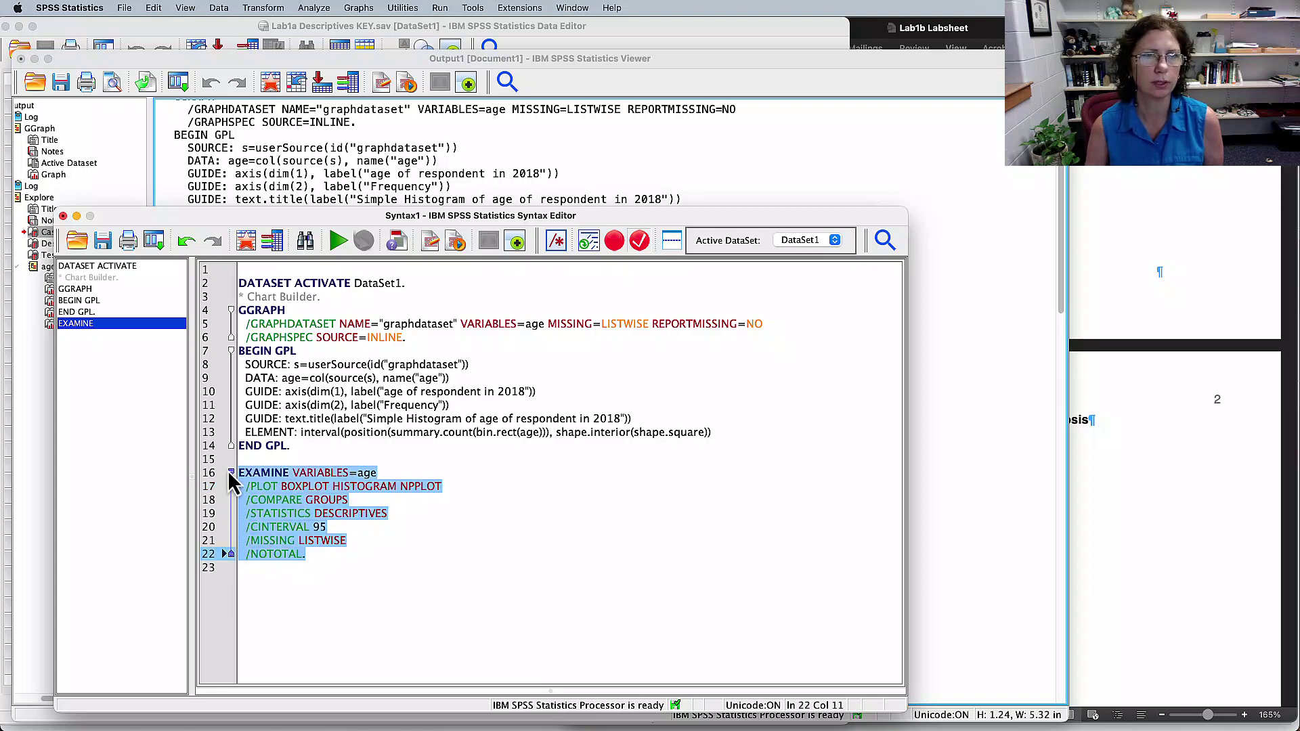
click(338, 240)
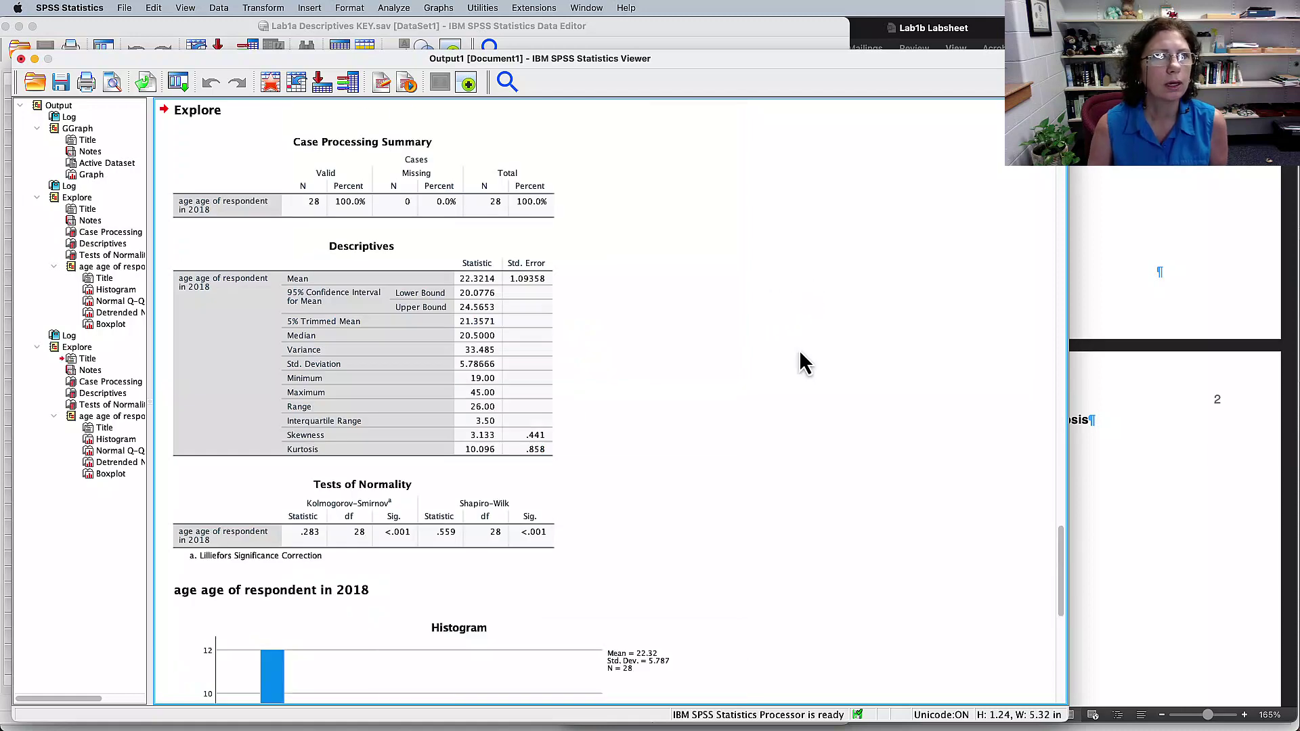
- Examine the Descriptives table in the new Explore output, focusing on the skewness and kurtosis of age
click(404, 376)
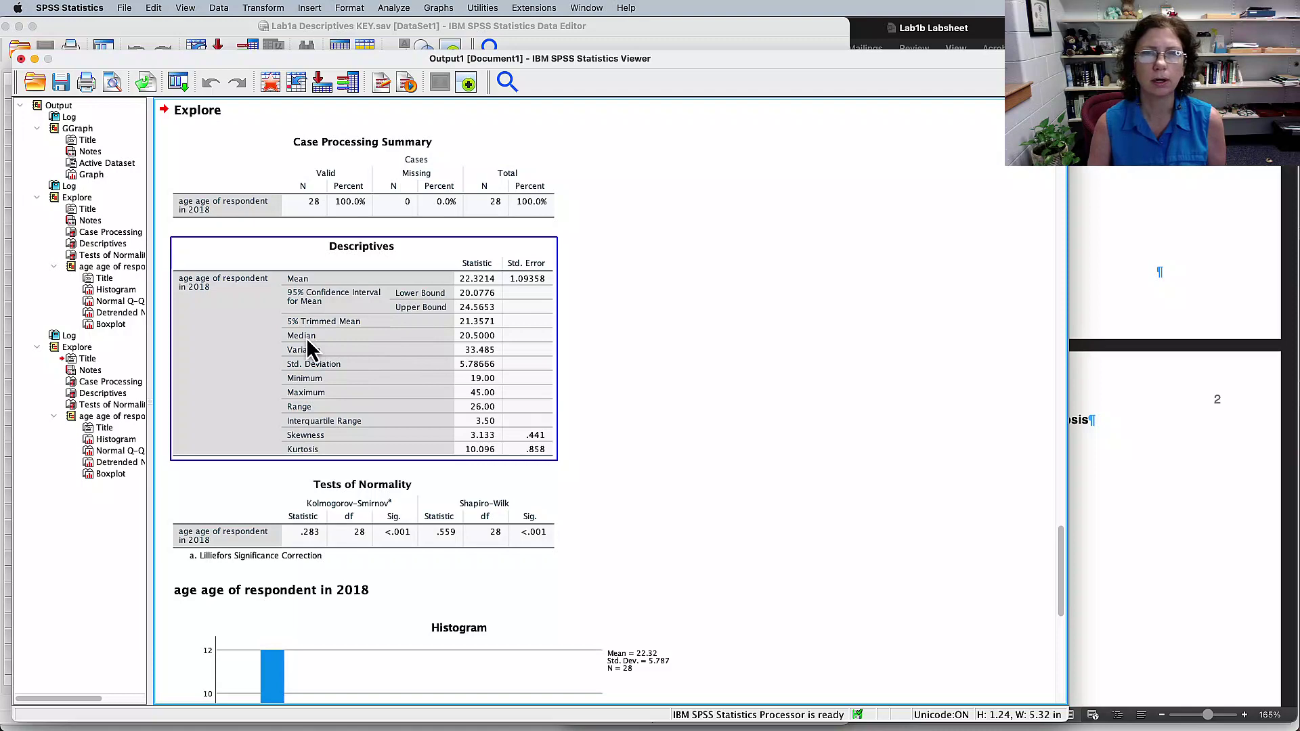
click(804, 376)
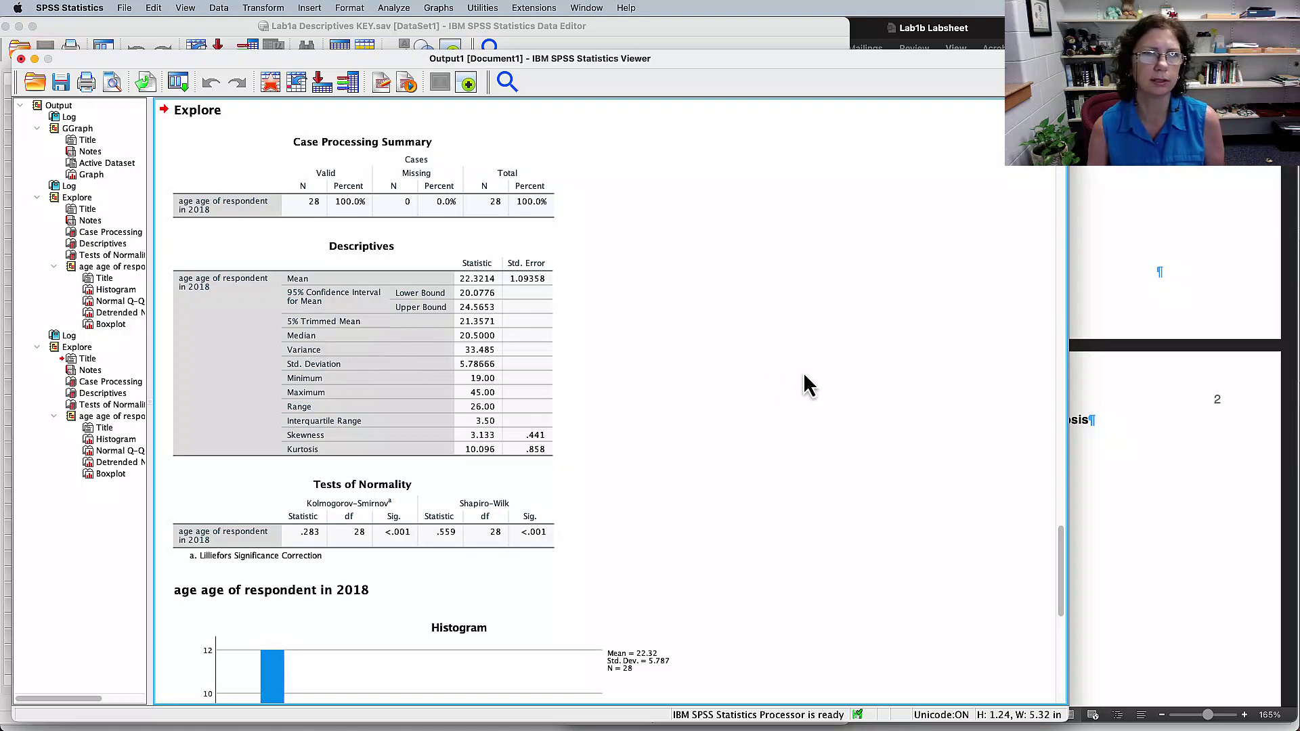
click(511, 243)
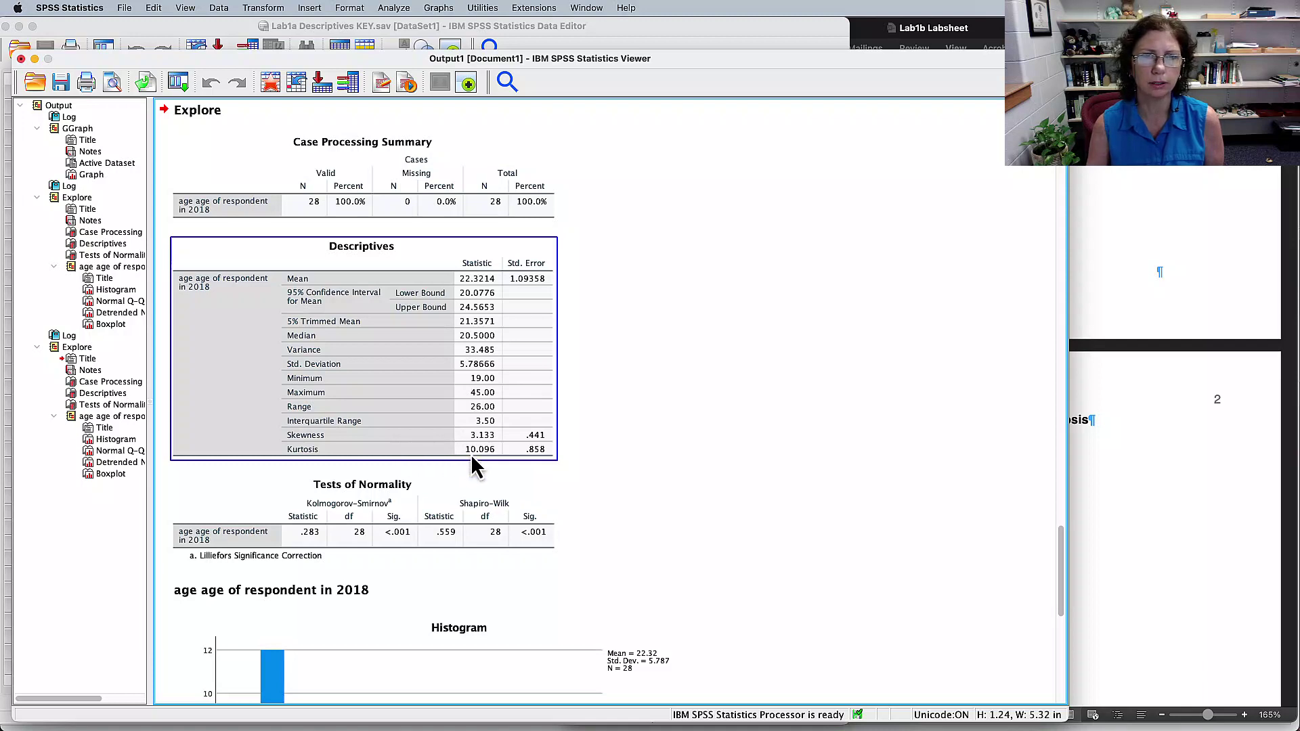
click(839, 410)
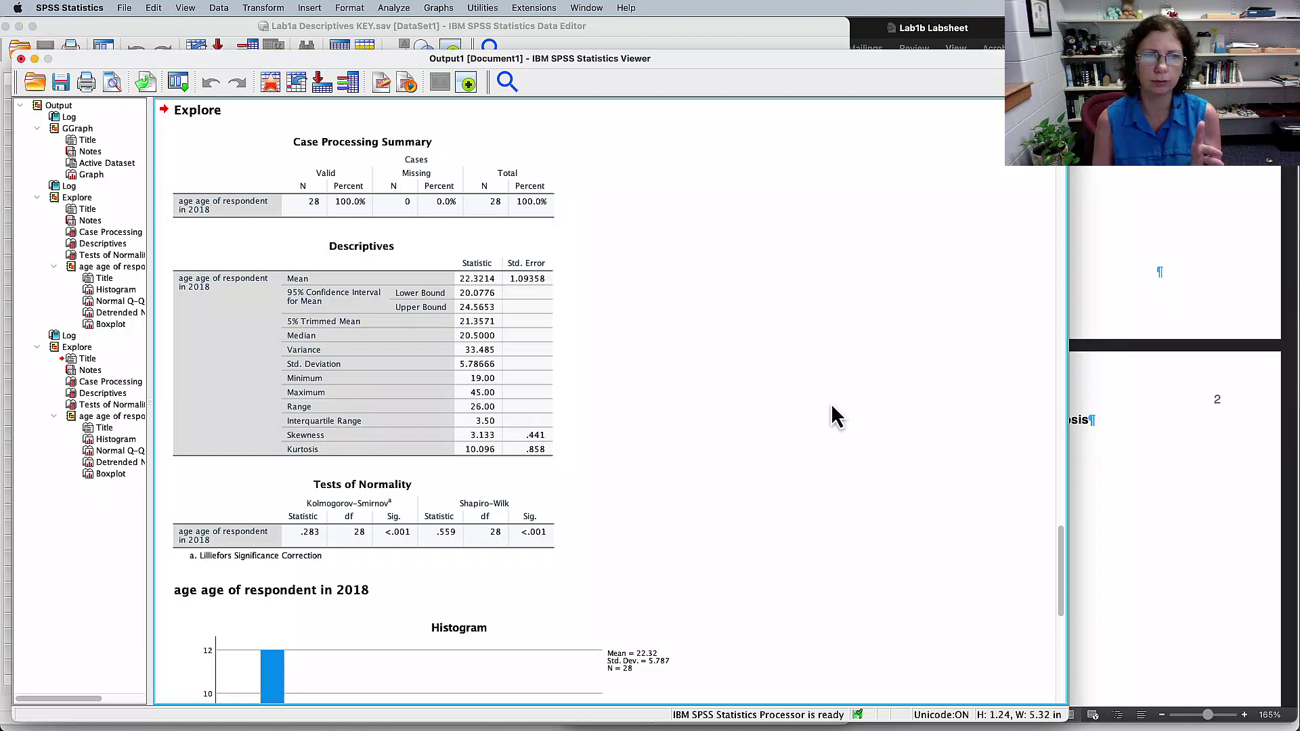
click(422, 432)
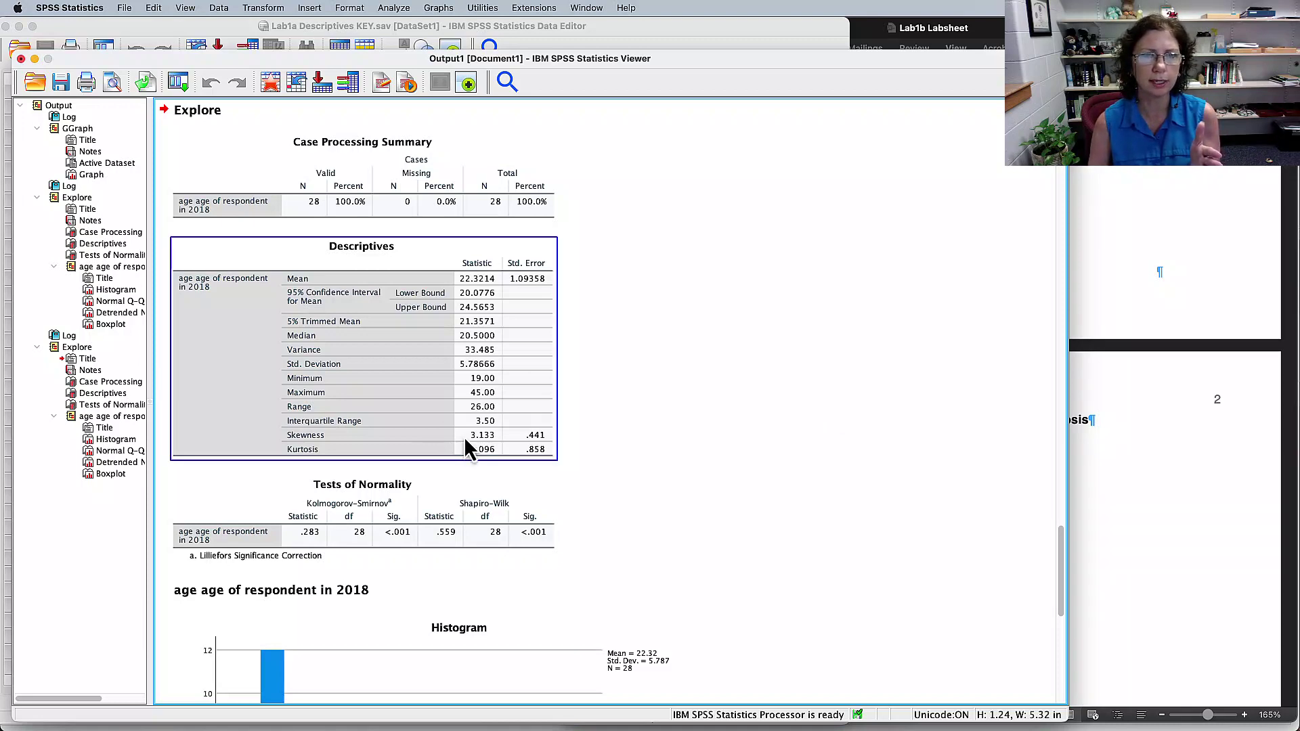
double_click(484, 433)
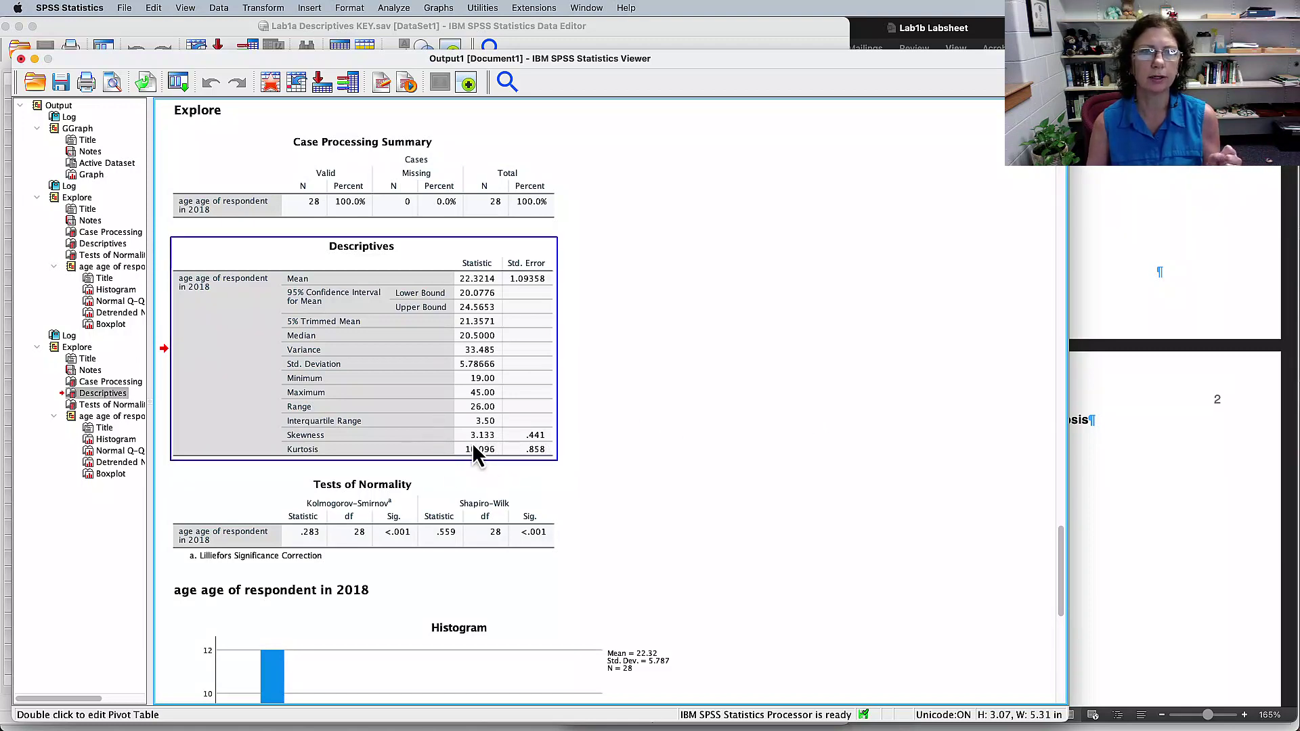
drag(528, 455, 868, 466)
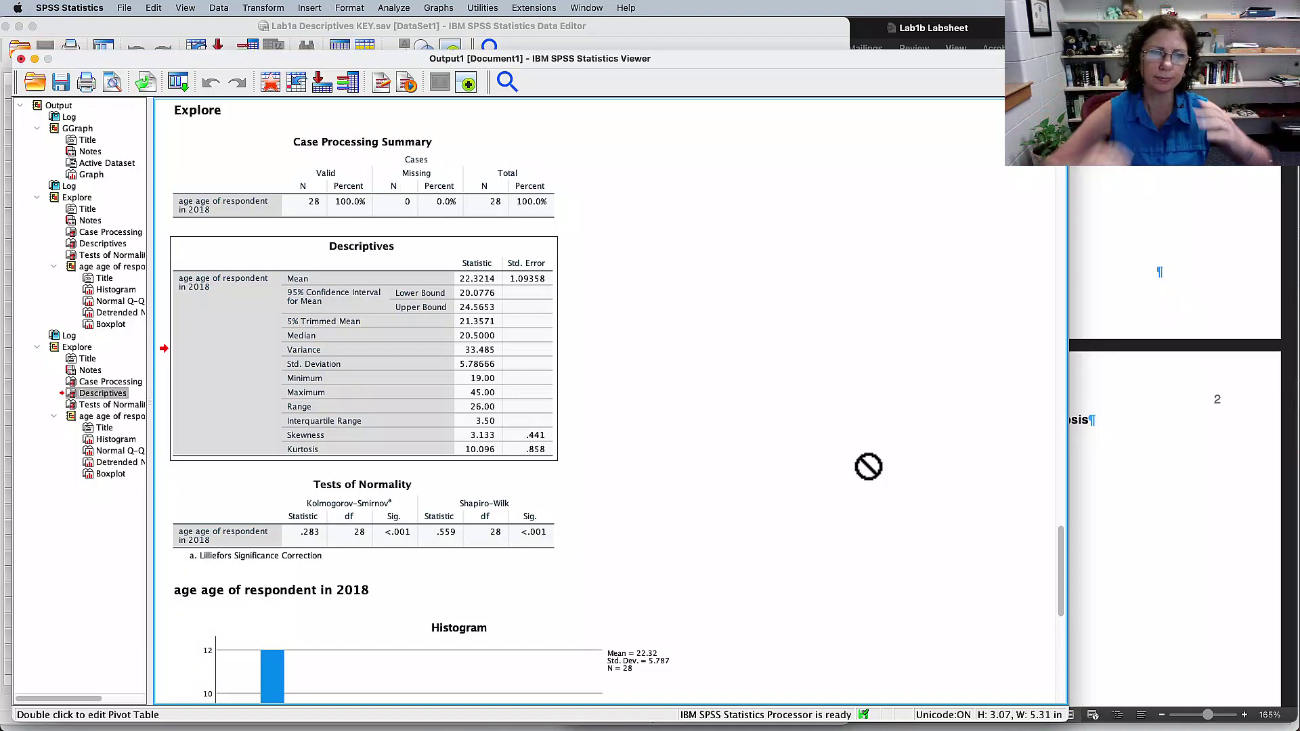
drag(869, 467, 447, 444)
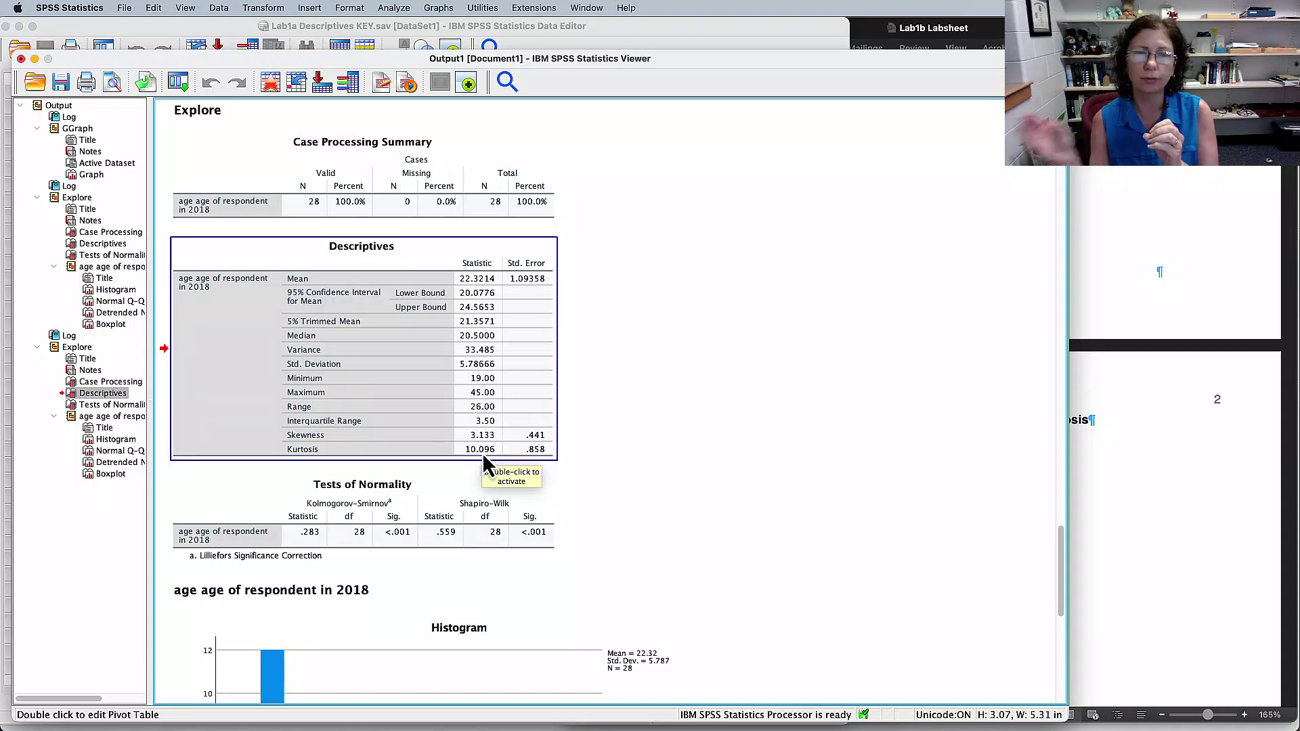
drag(482, 452, 847, 431)
- Examine the Shapiro-Wilk result in the Tests of Normality table and the age histogram beneath it
scroll(846, 431, down, 3)
scroll(846, 432, down, 2)
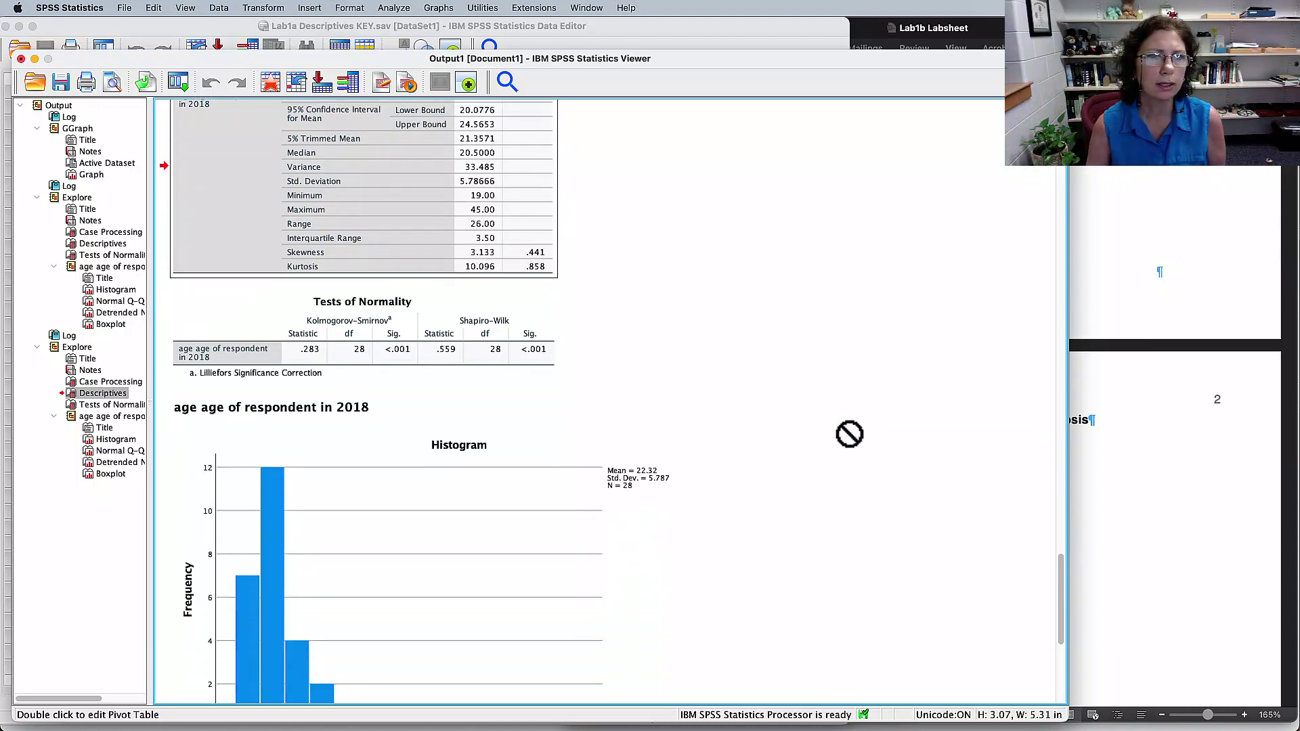
click(470, 323)
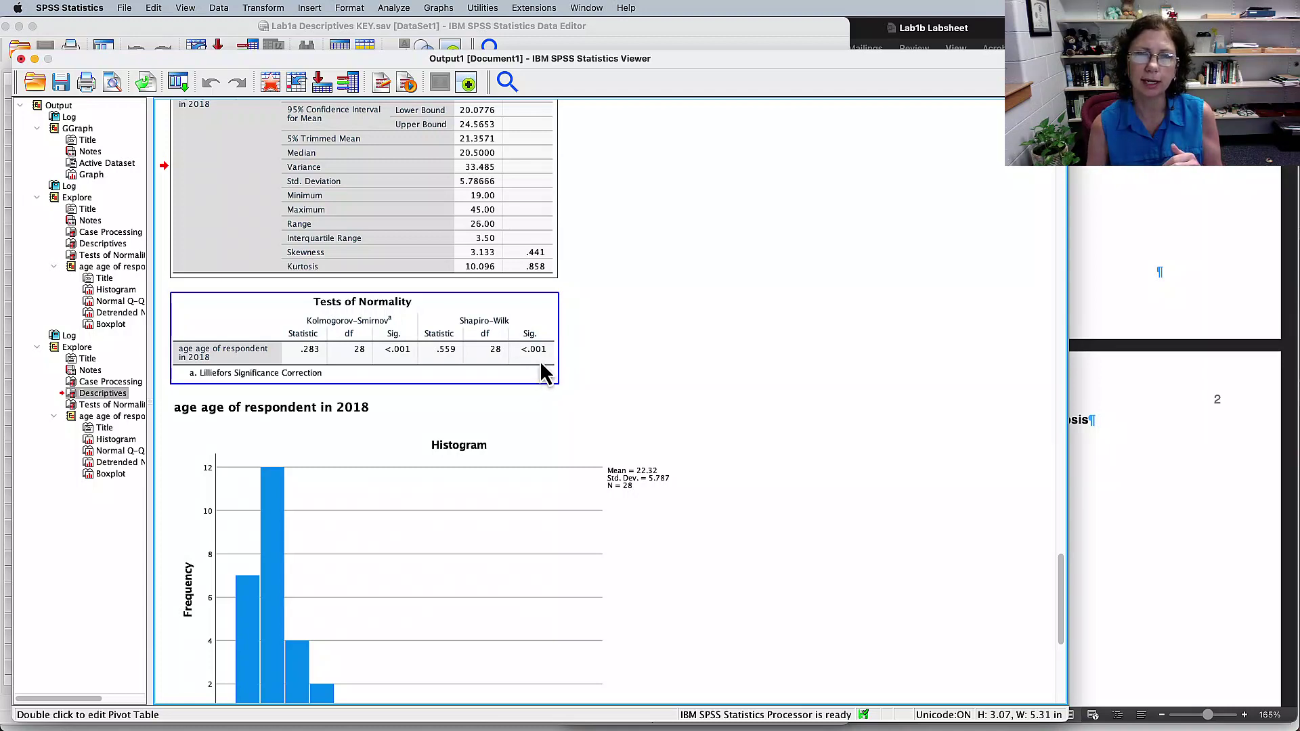
drag(539, 360, 829, 483)
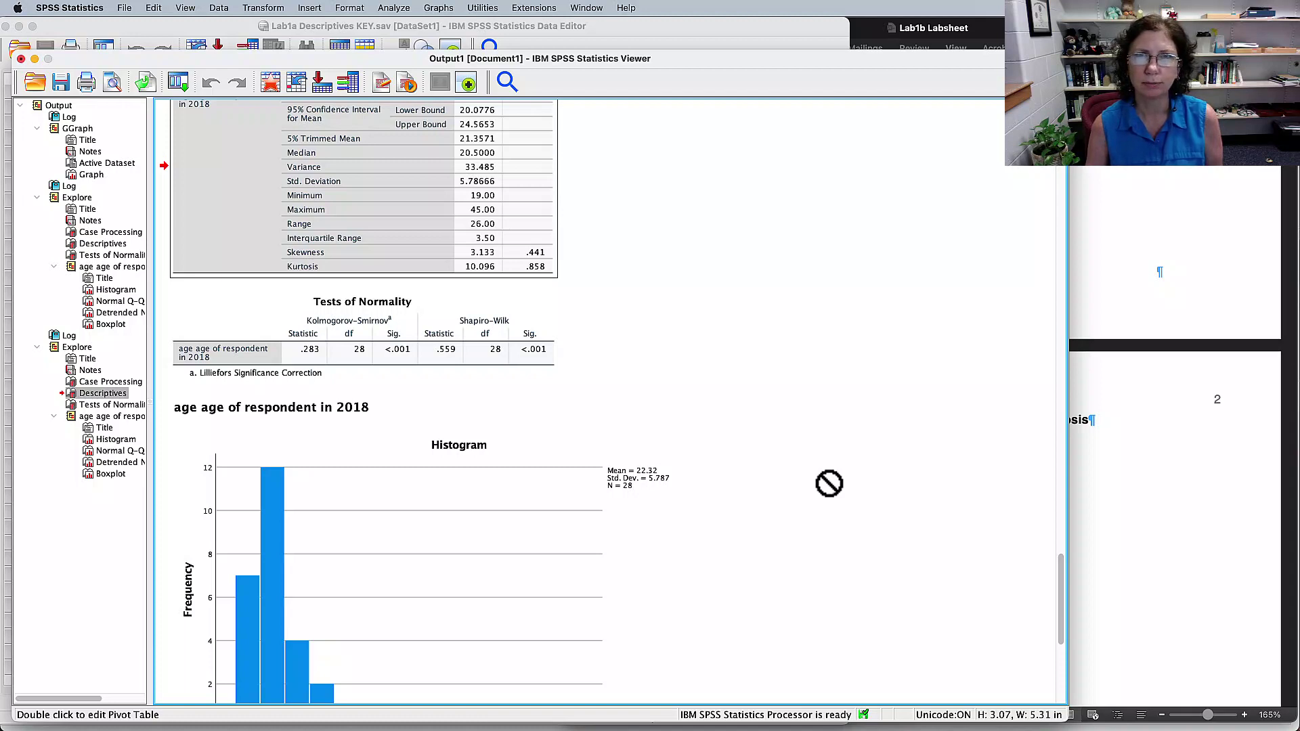
scroll(821, 473, down, 5)
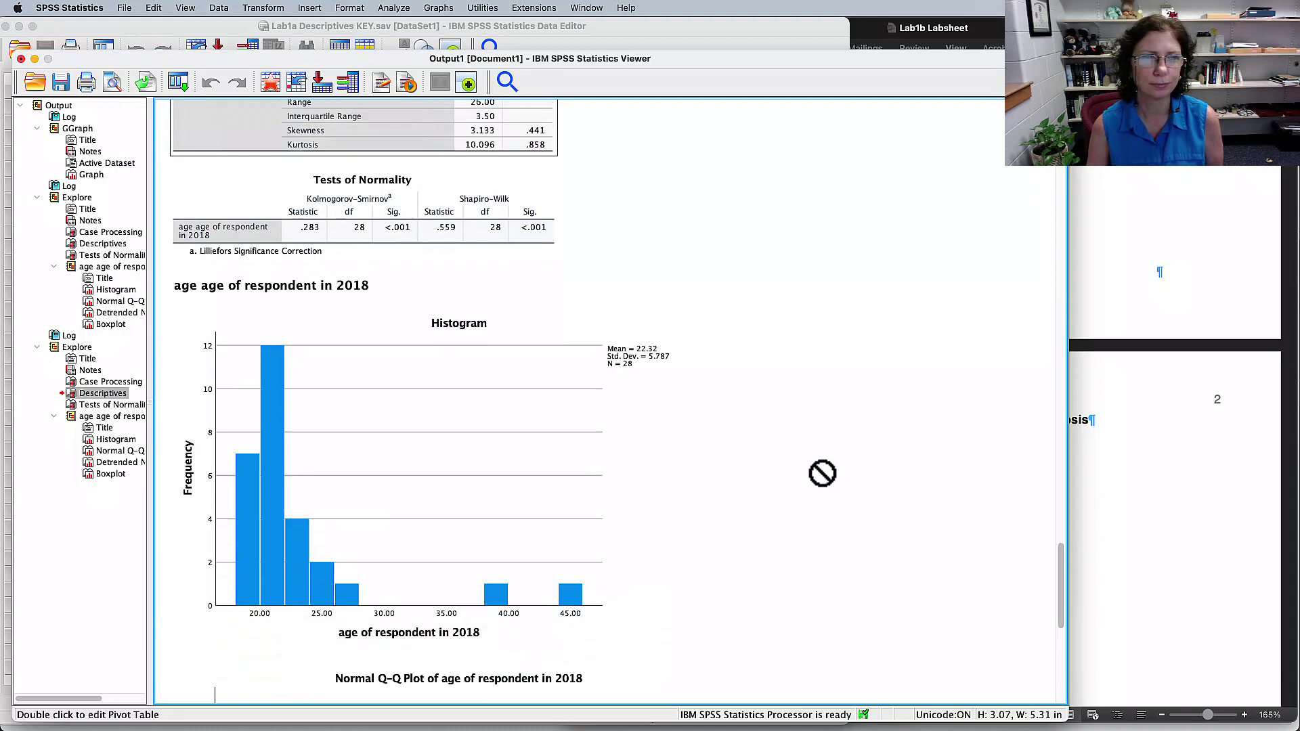
- Switch to the Lab1b Labsheet in Word and read the Task 3 directions for evaluating outliers
key(super+Tab)
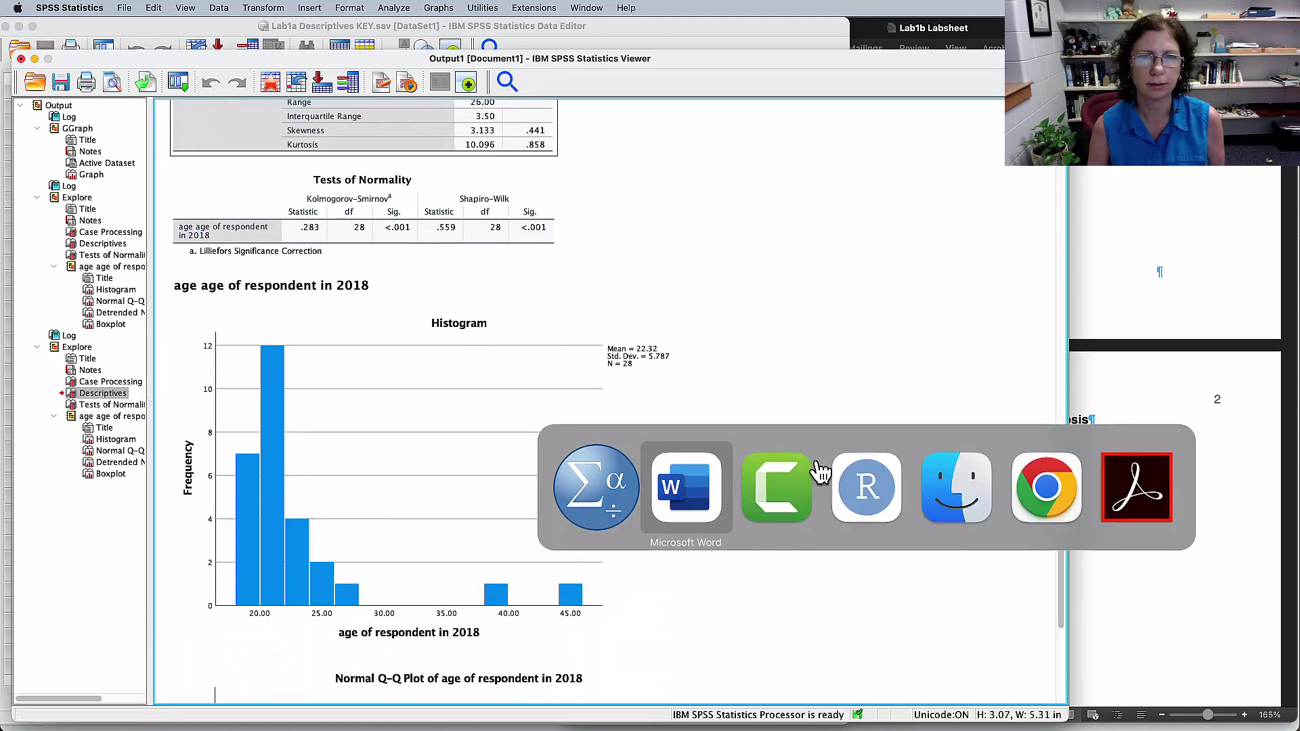
scroll(1023, 441, down, 3)
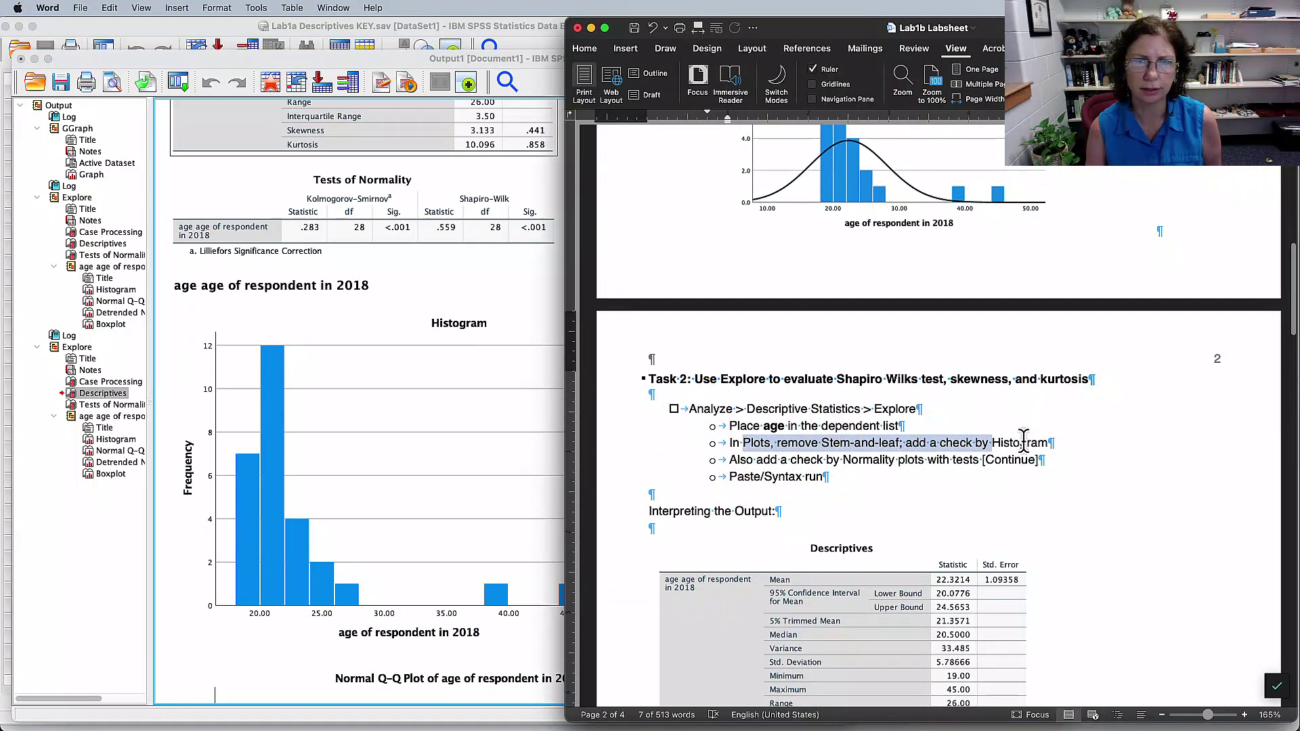
scroll(1030, 437, down, 8)
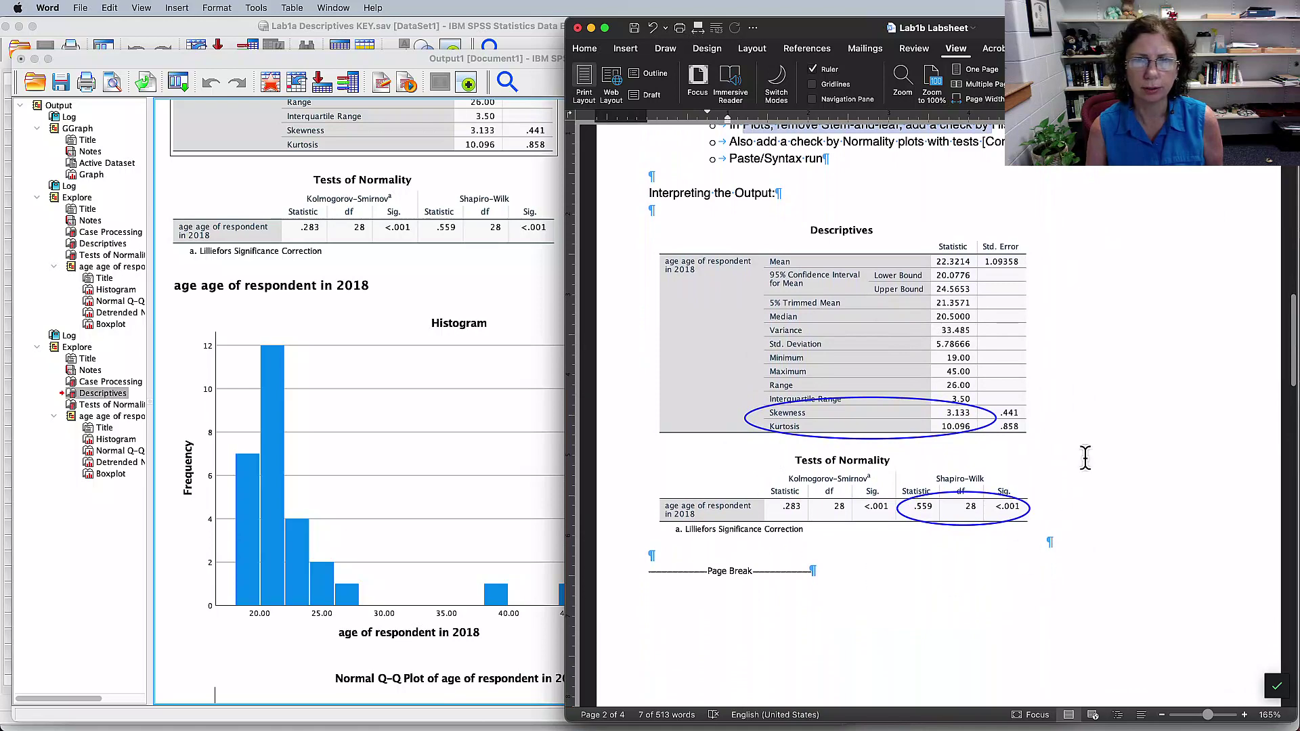
scroll(1111, 449, down, 7)
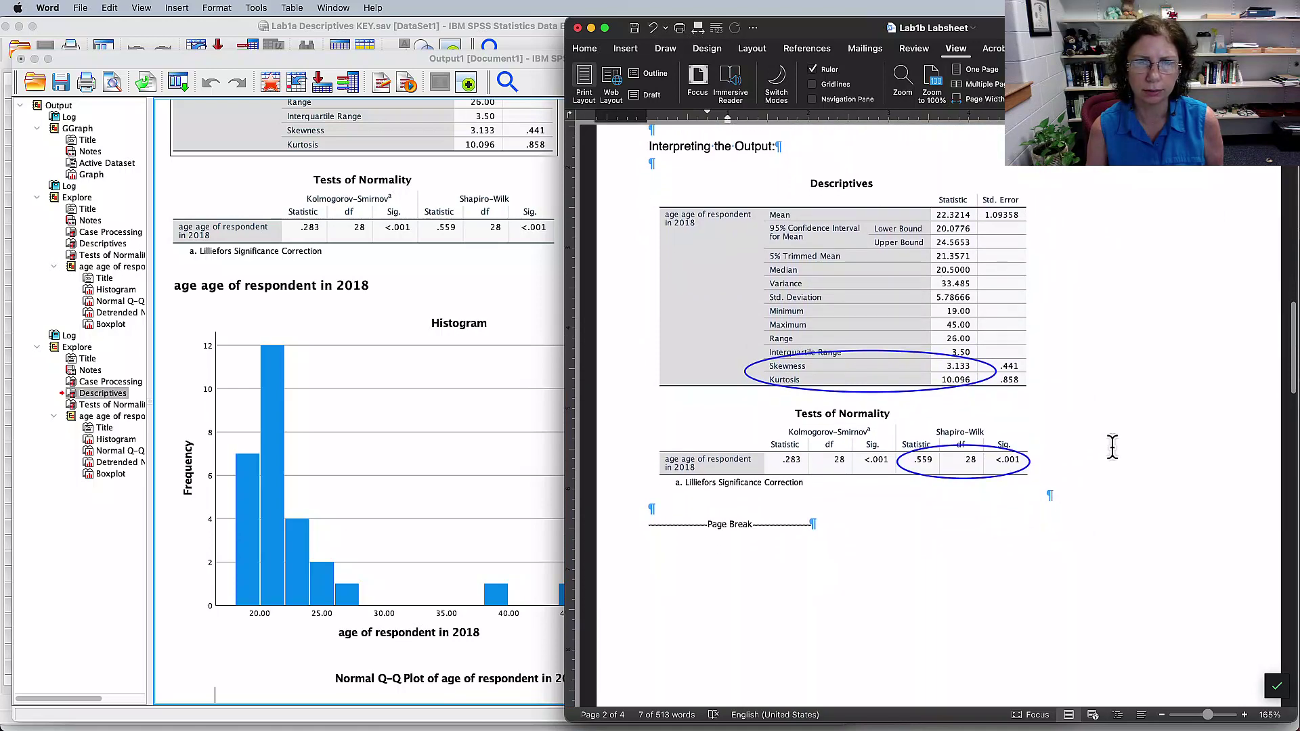
scroll(1113, 446, down, 15)
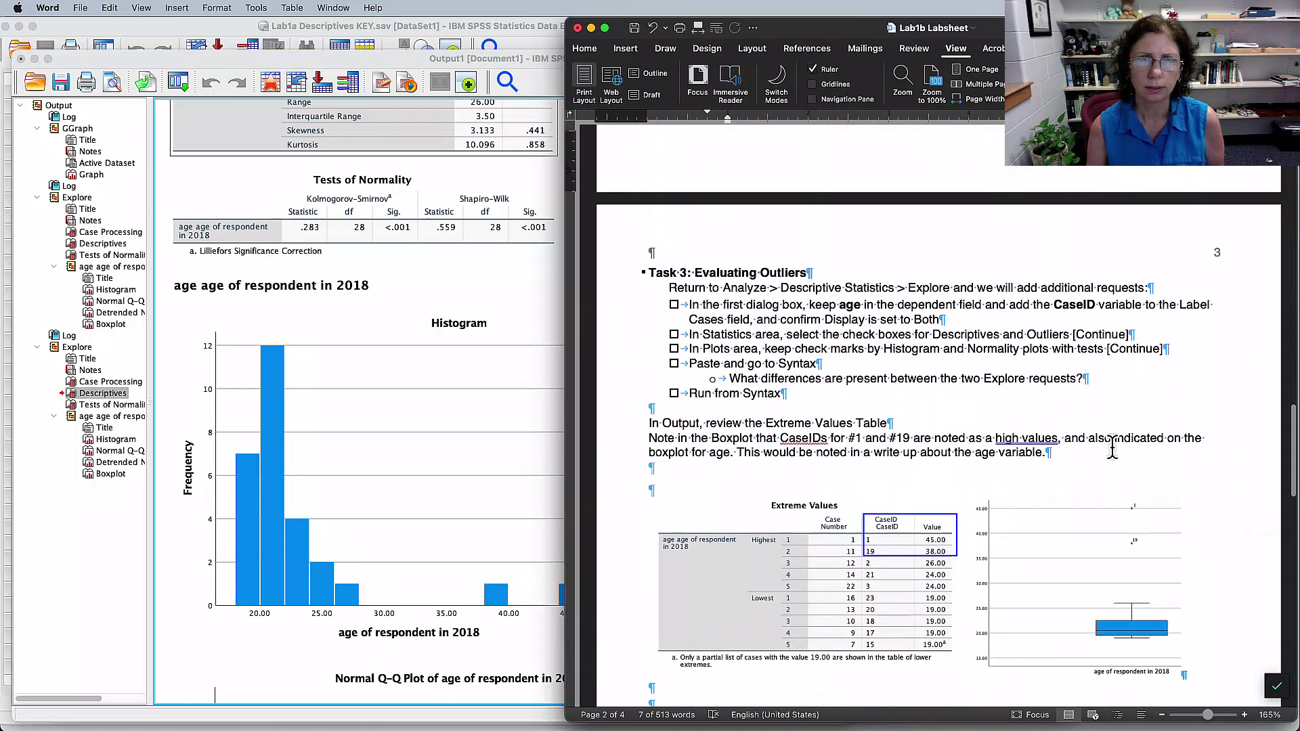
scroll(1113, 447, down, 2)
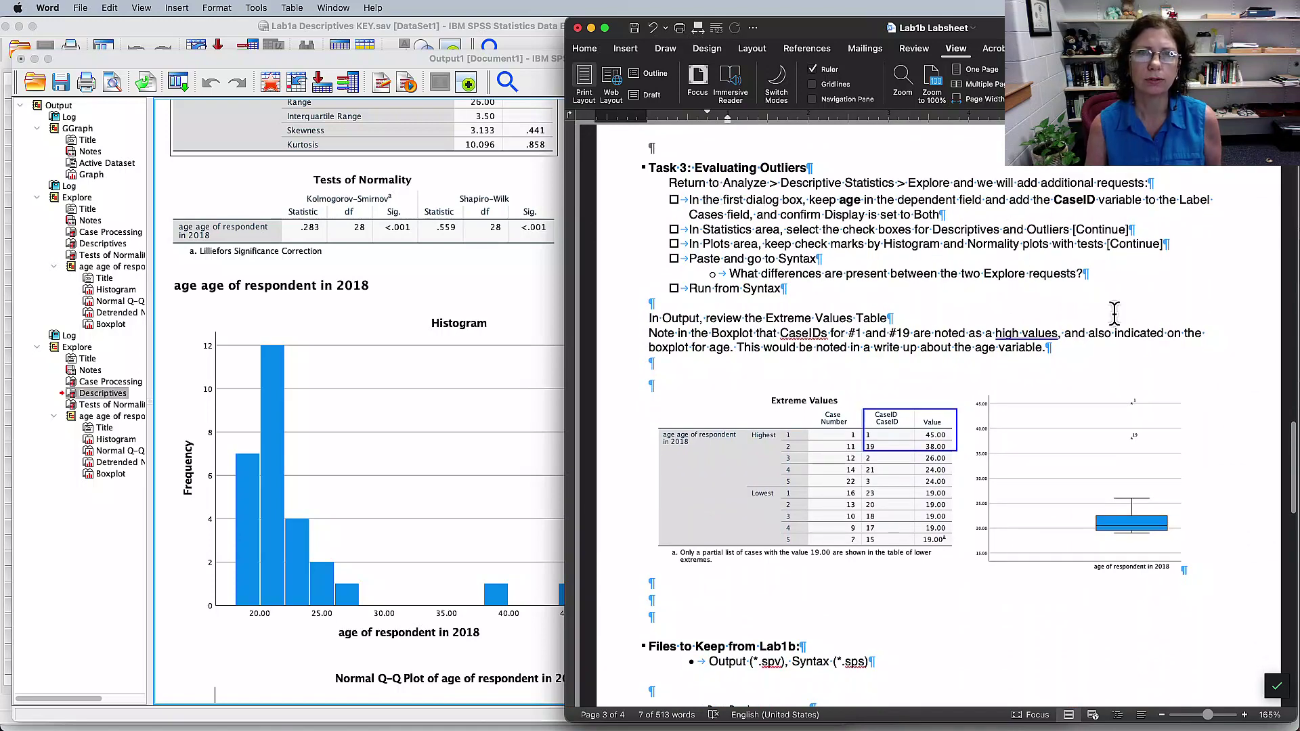
drag(722, 184, 897, 184)
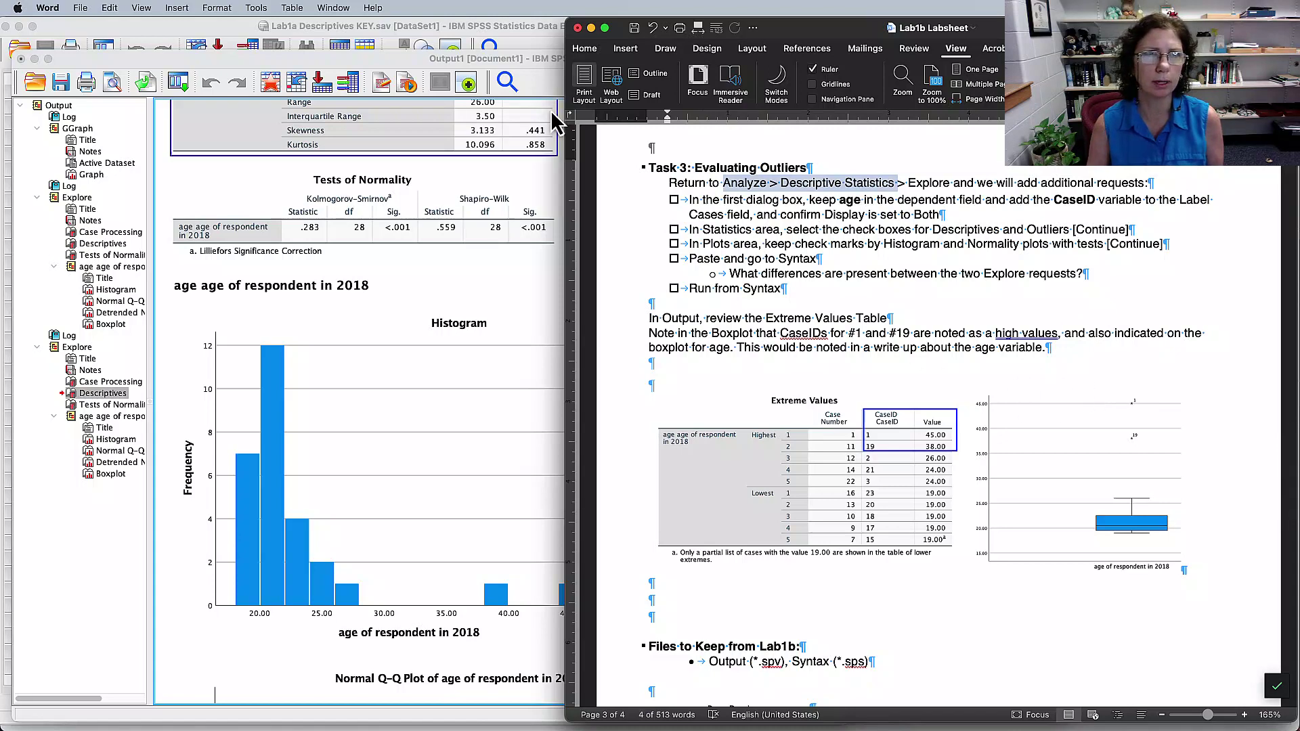
- In SPSS, set up a new Explore analysis with age as the dependent variable and CaseID as the case label, following the labsheet
click(392, 57)
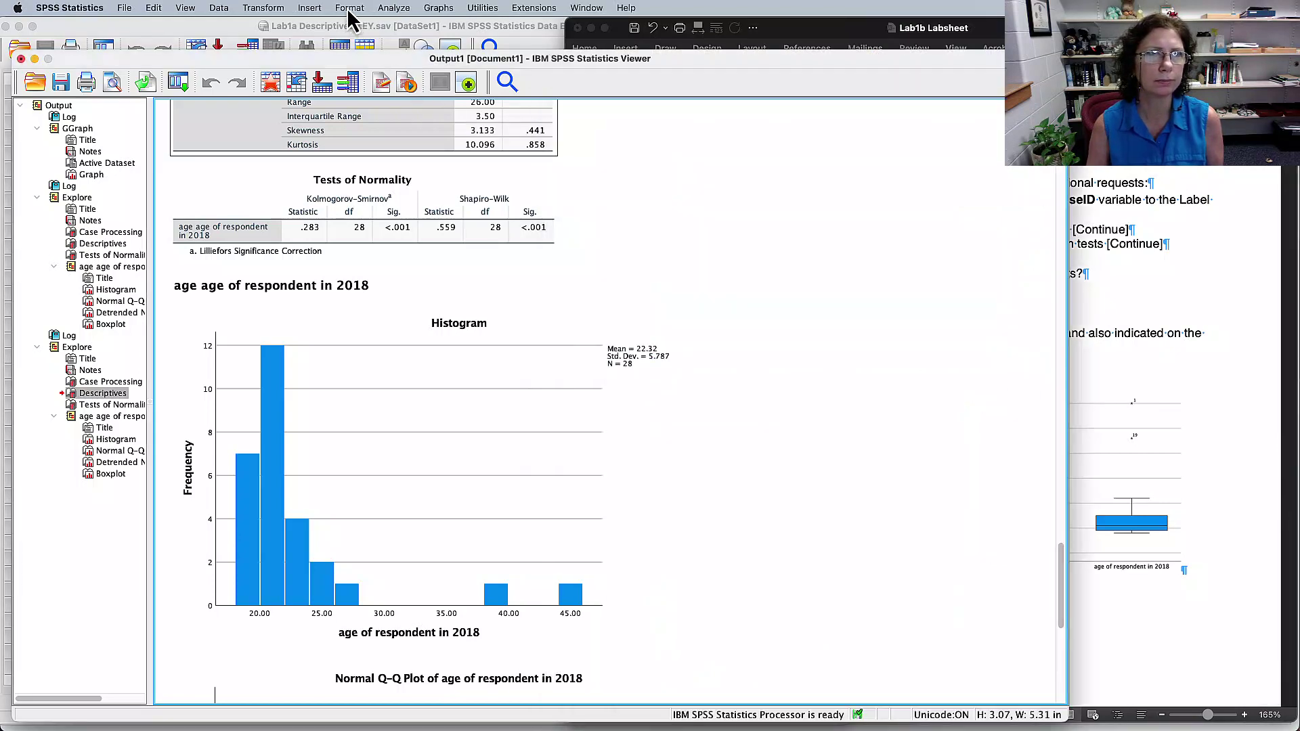
click(394, 8)
mouse_move(413, 67)
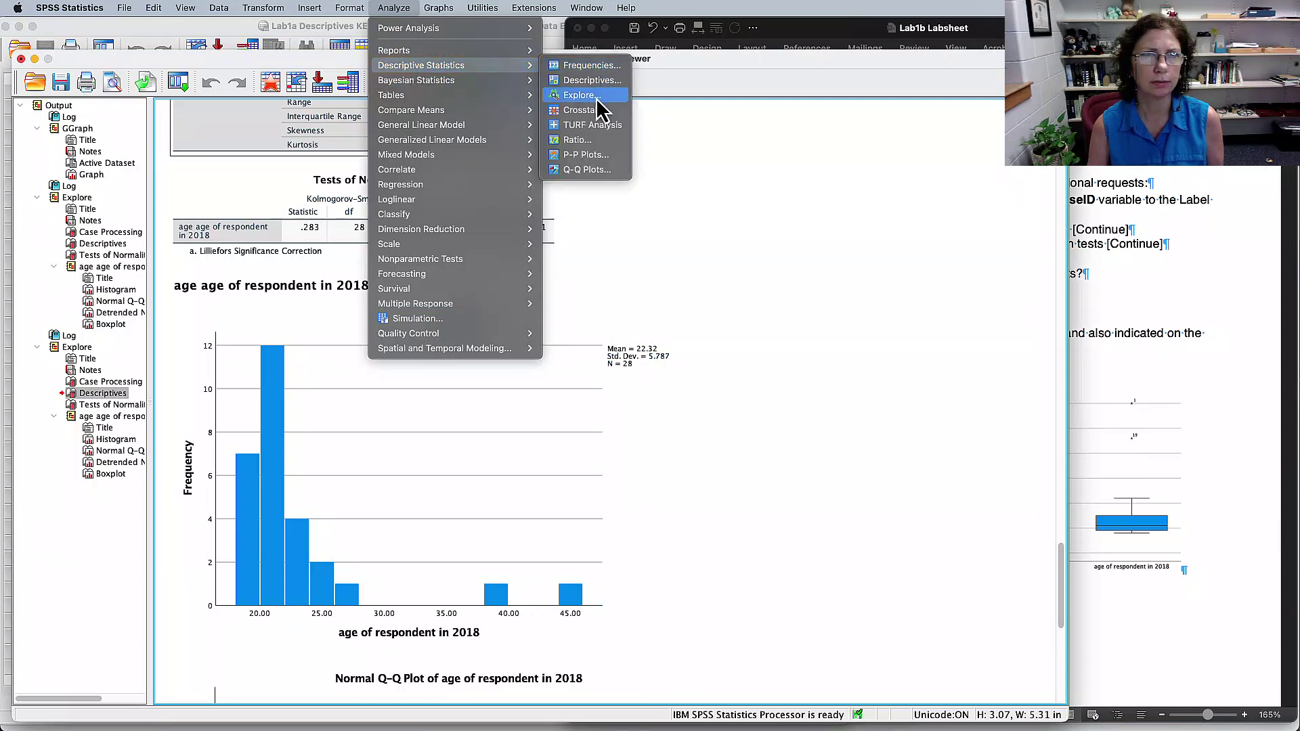
click(598, 108)
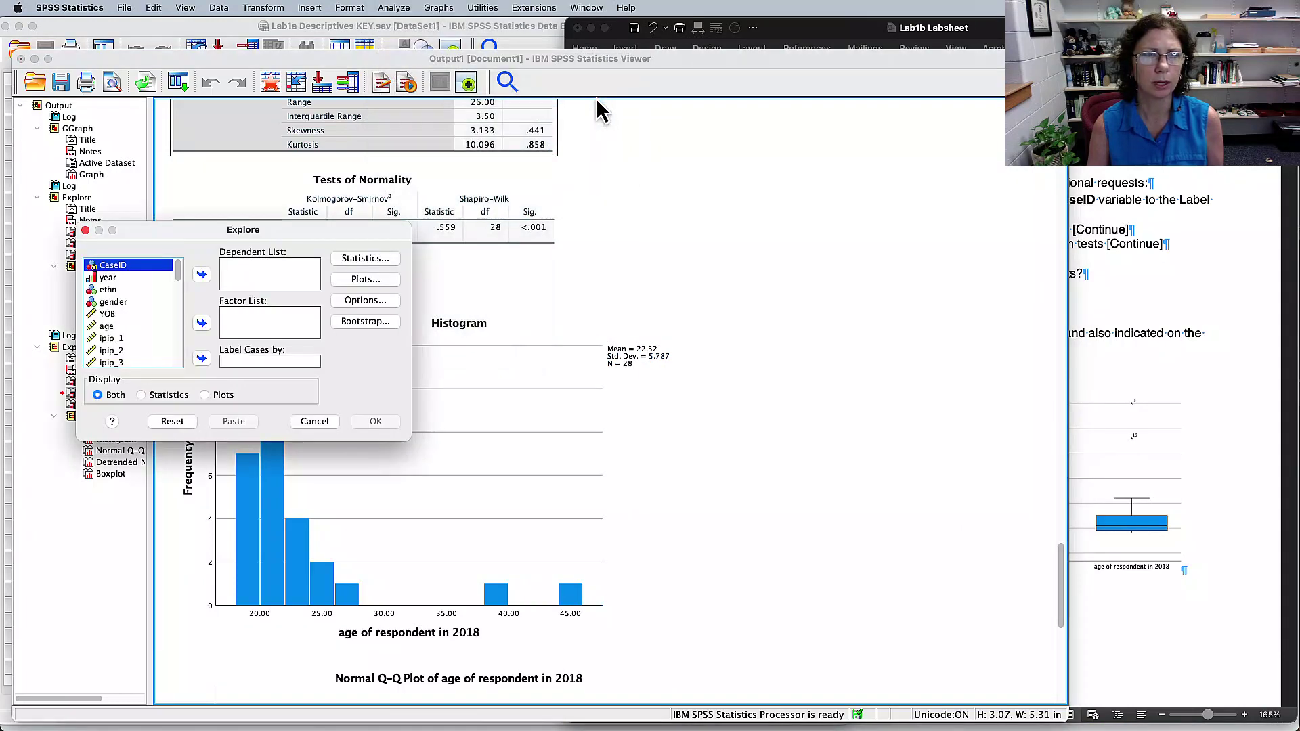
drag(106, 326, 256, 278)
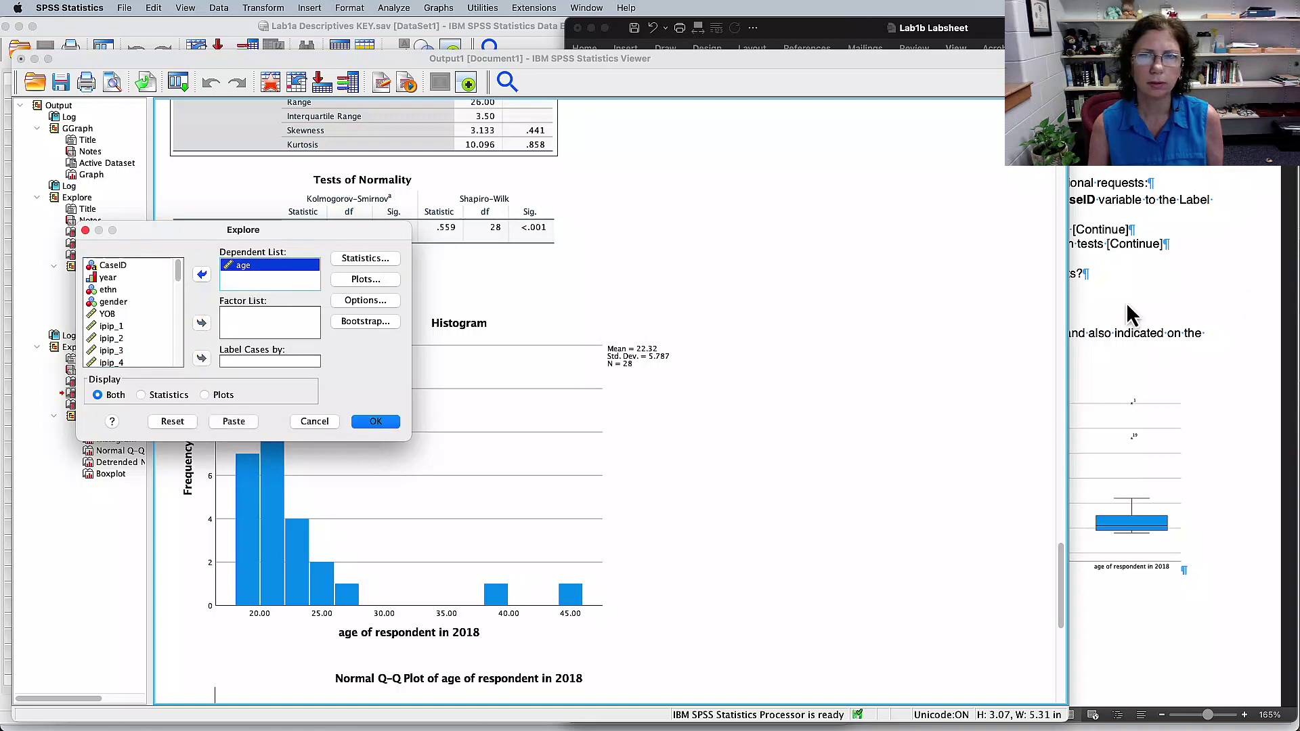
click(1231, 298)
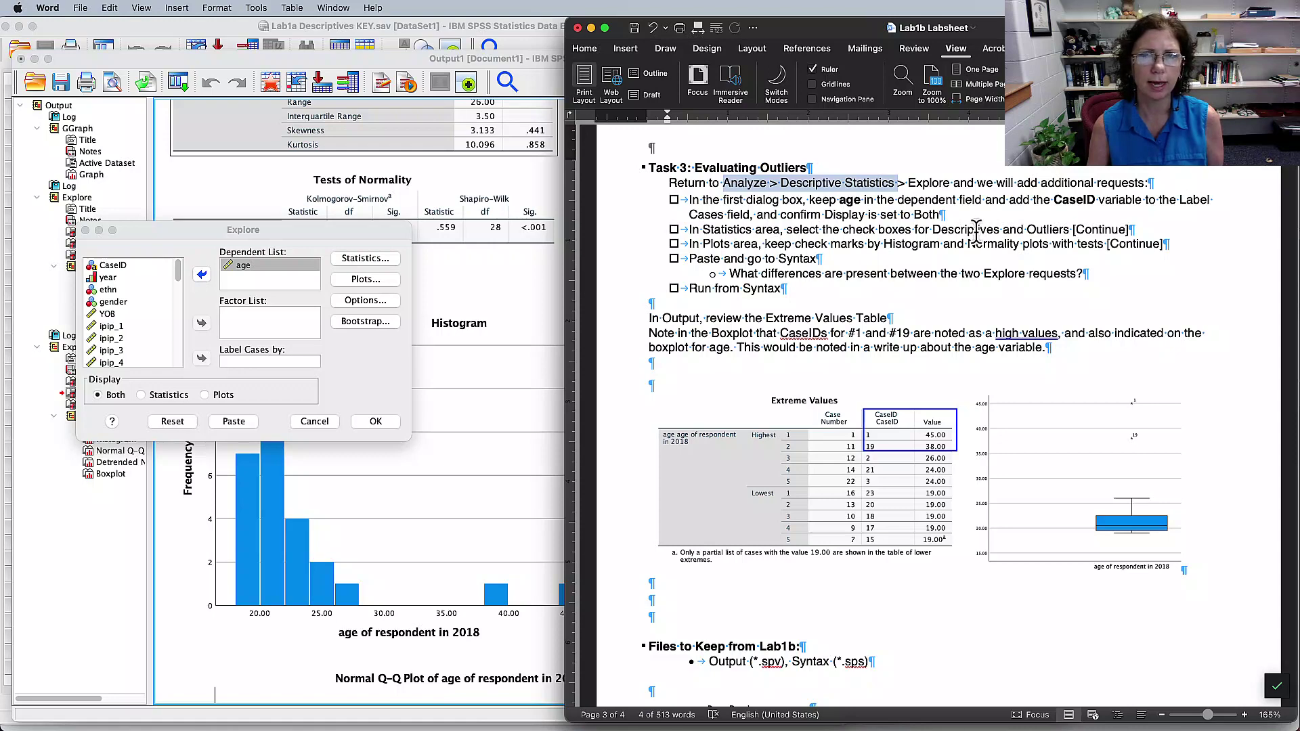
click(111, 268)
click(201, 359)
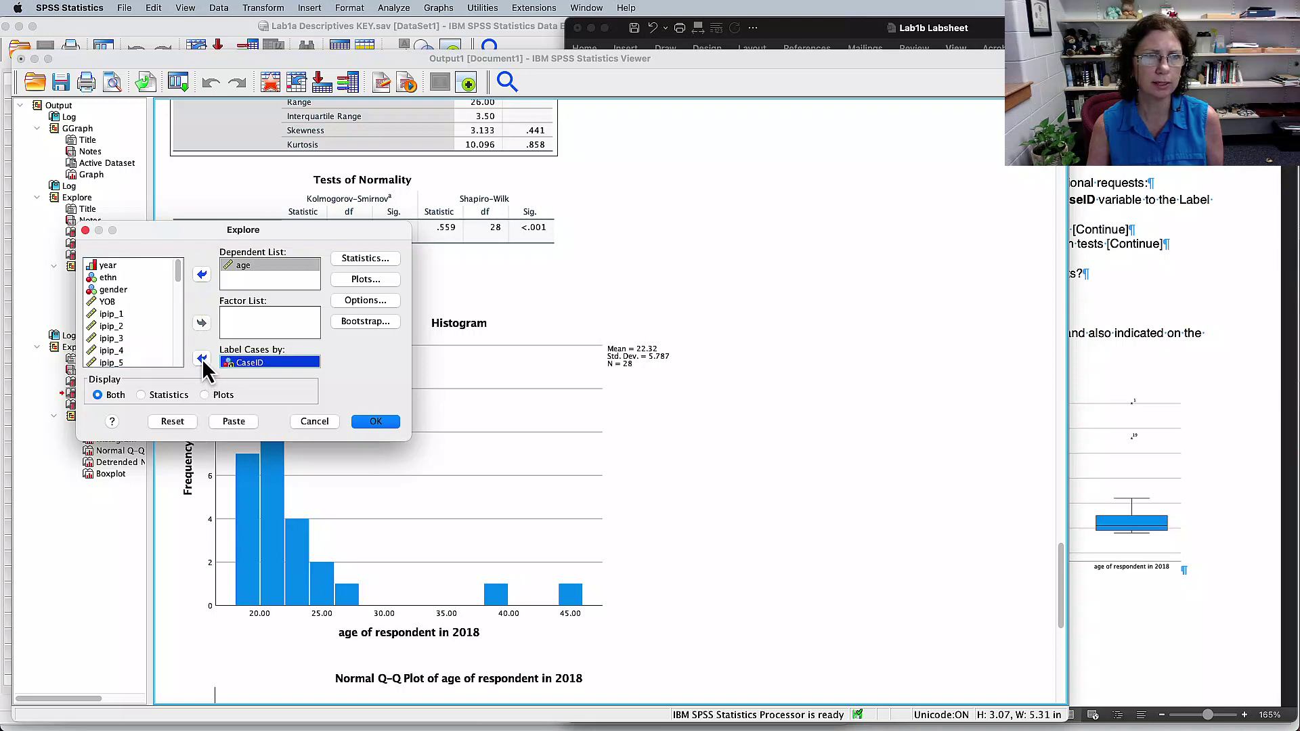
- Add Outliers to the Explore statistics, keeping Descriptives selected
click(367, 258)
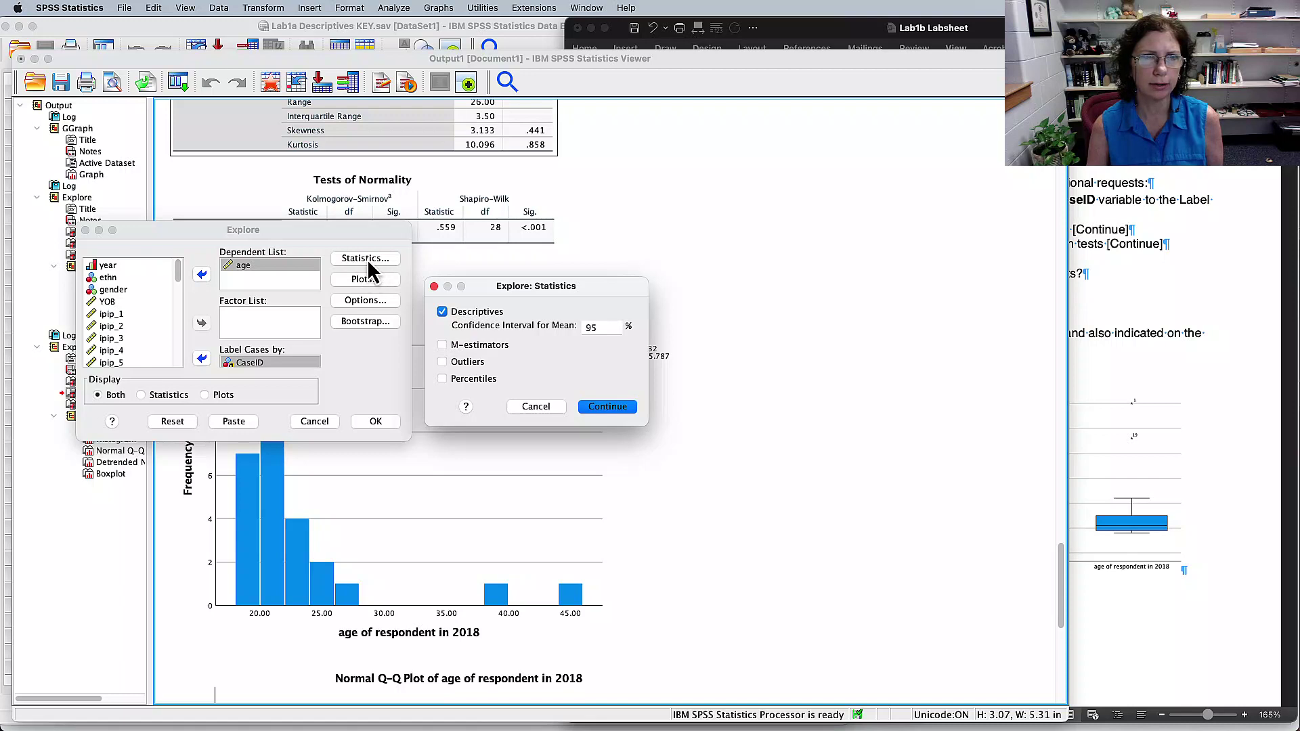
click(443, 362)
click(610, 408)
- Set the Explore plots to include Histogram and Normality plots with tests, with Stem-and-leaf excluded
click(380, 282)
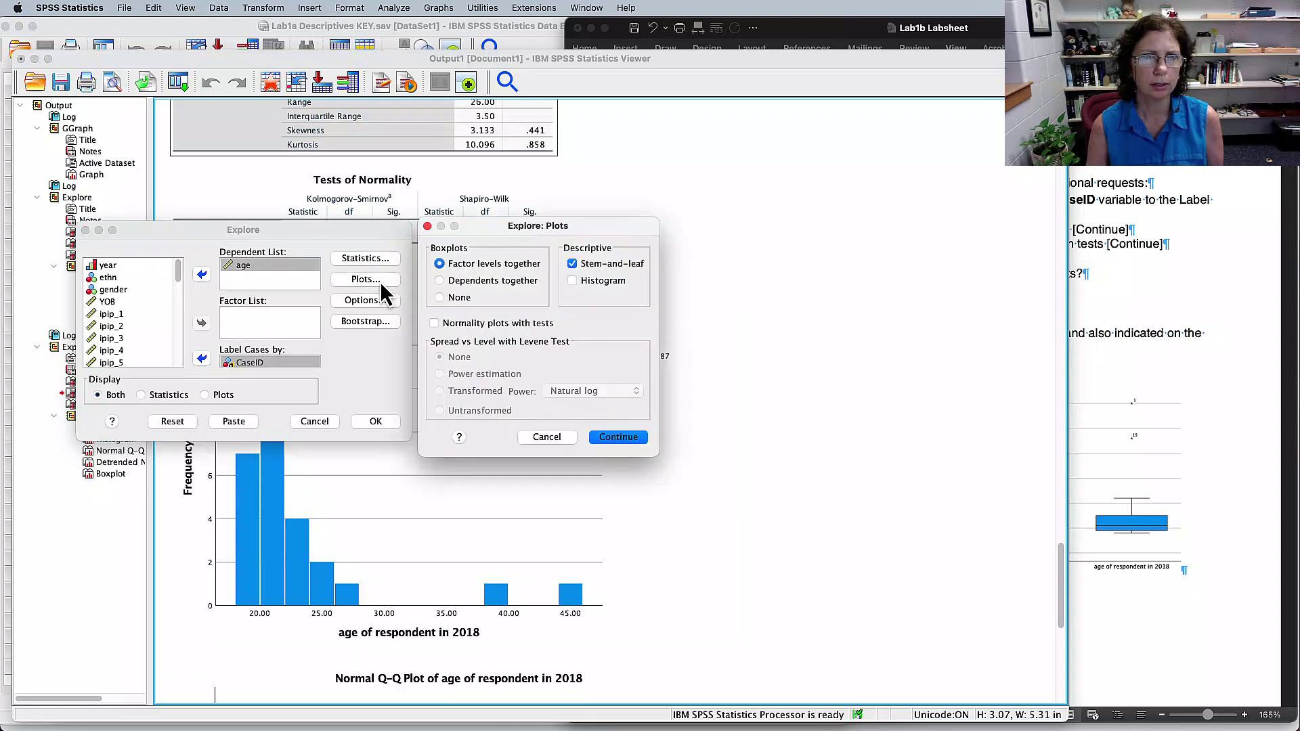
click(573, 282)
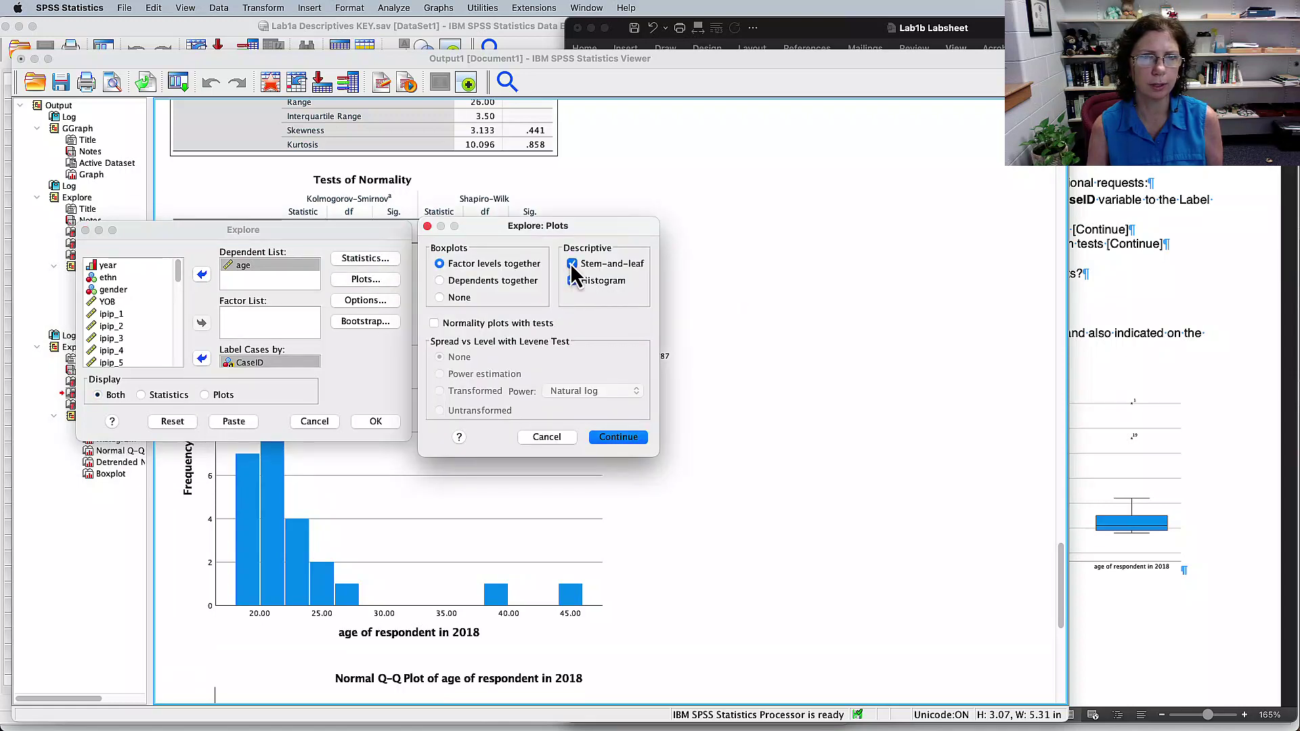
click(572, 264)
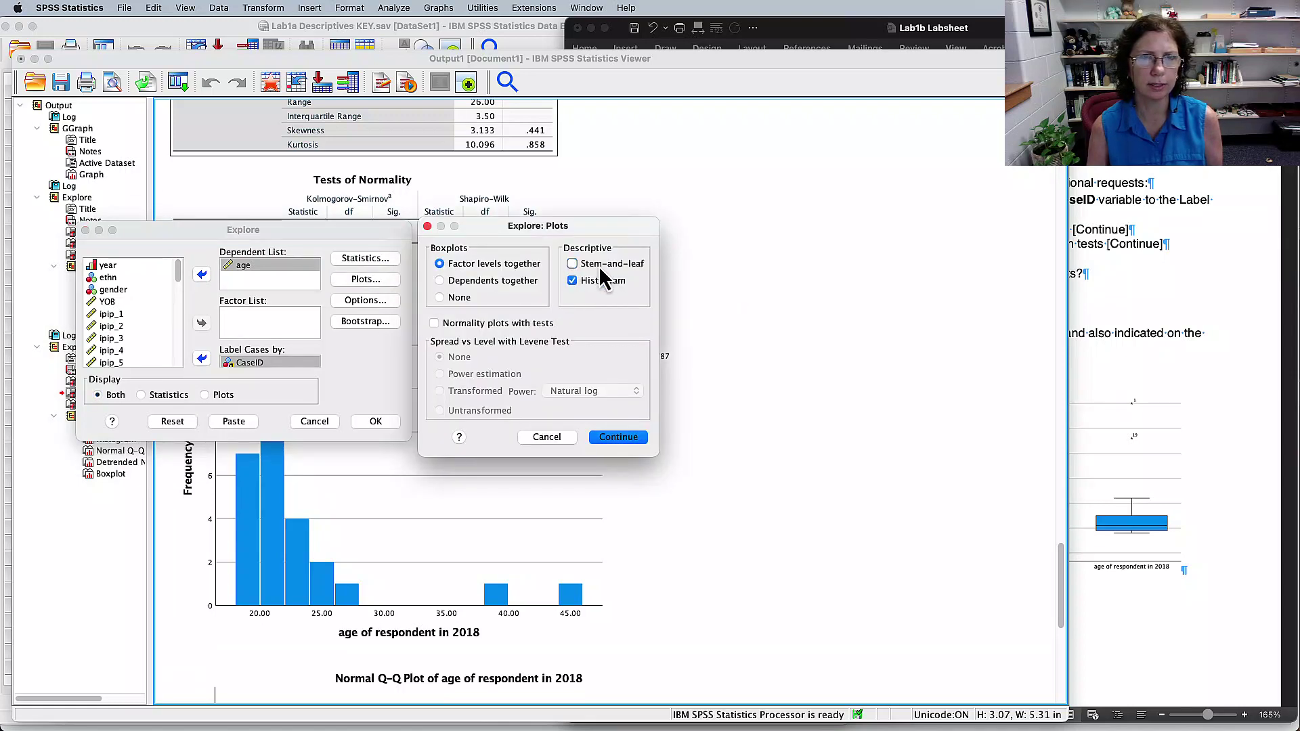
click(435, 325)
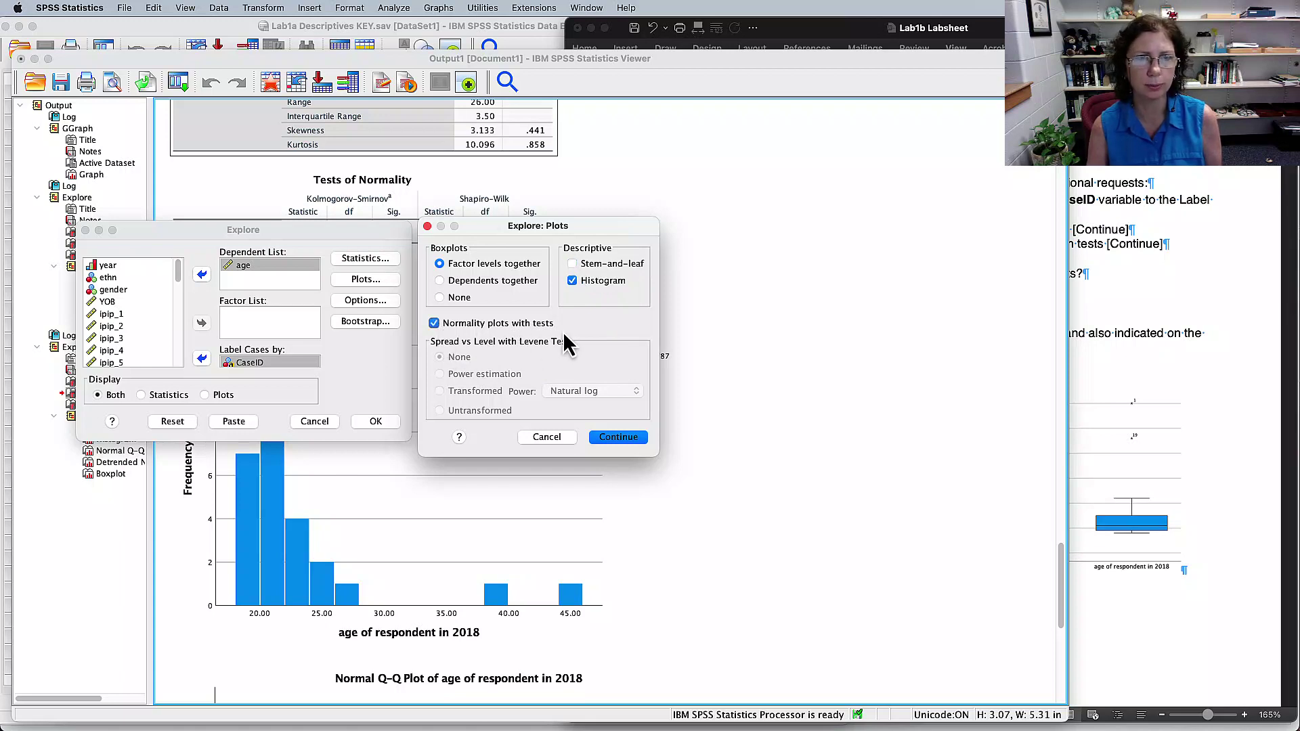
click(628, 440)
- Check the Task 3 directions in the Word labsheet, and paste the SPSS Explore request as syntax
click(1127, 386)
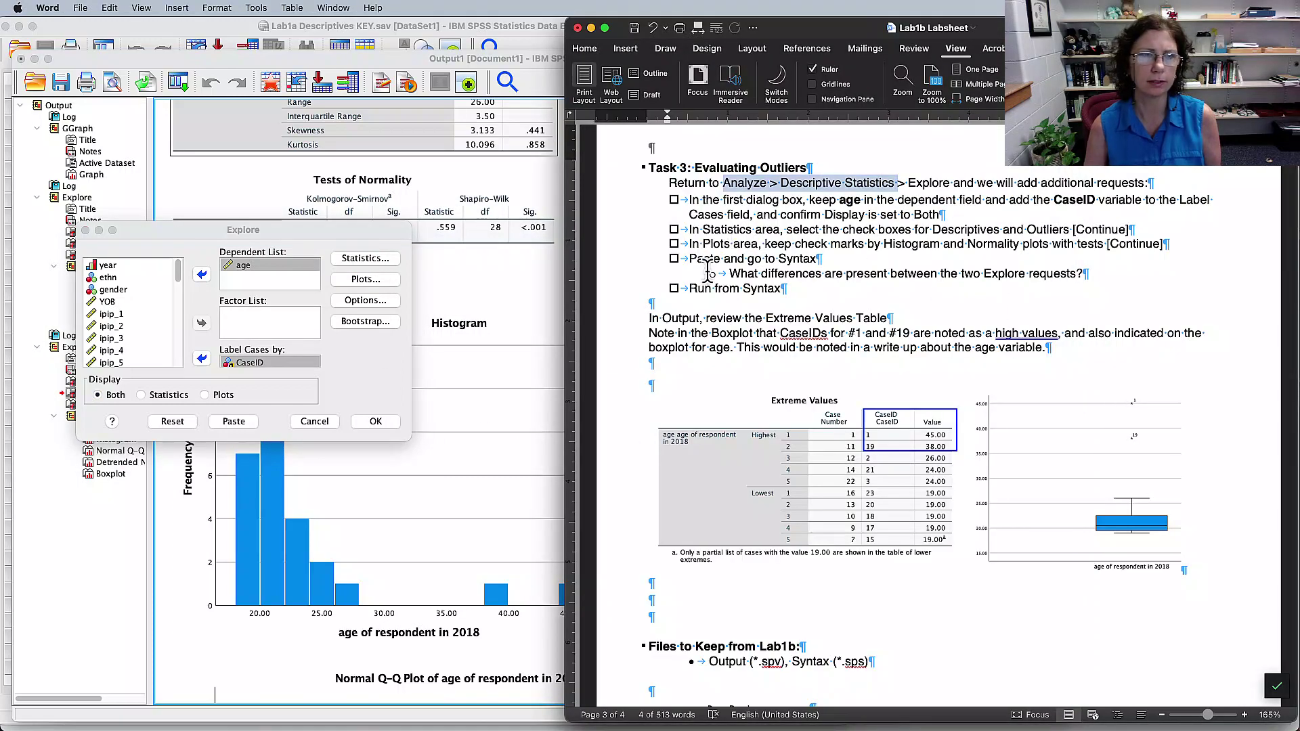
click(355, 388)
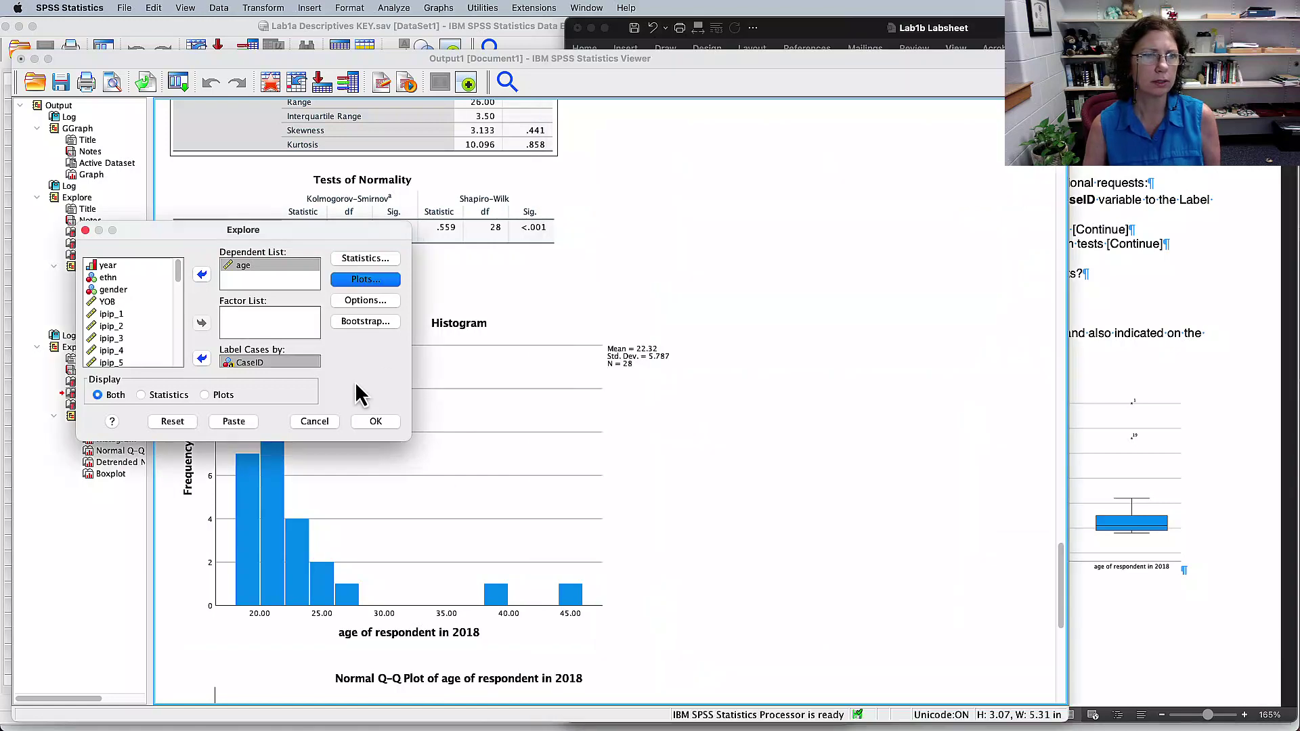
click(237, 423)
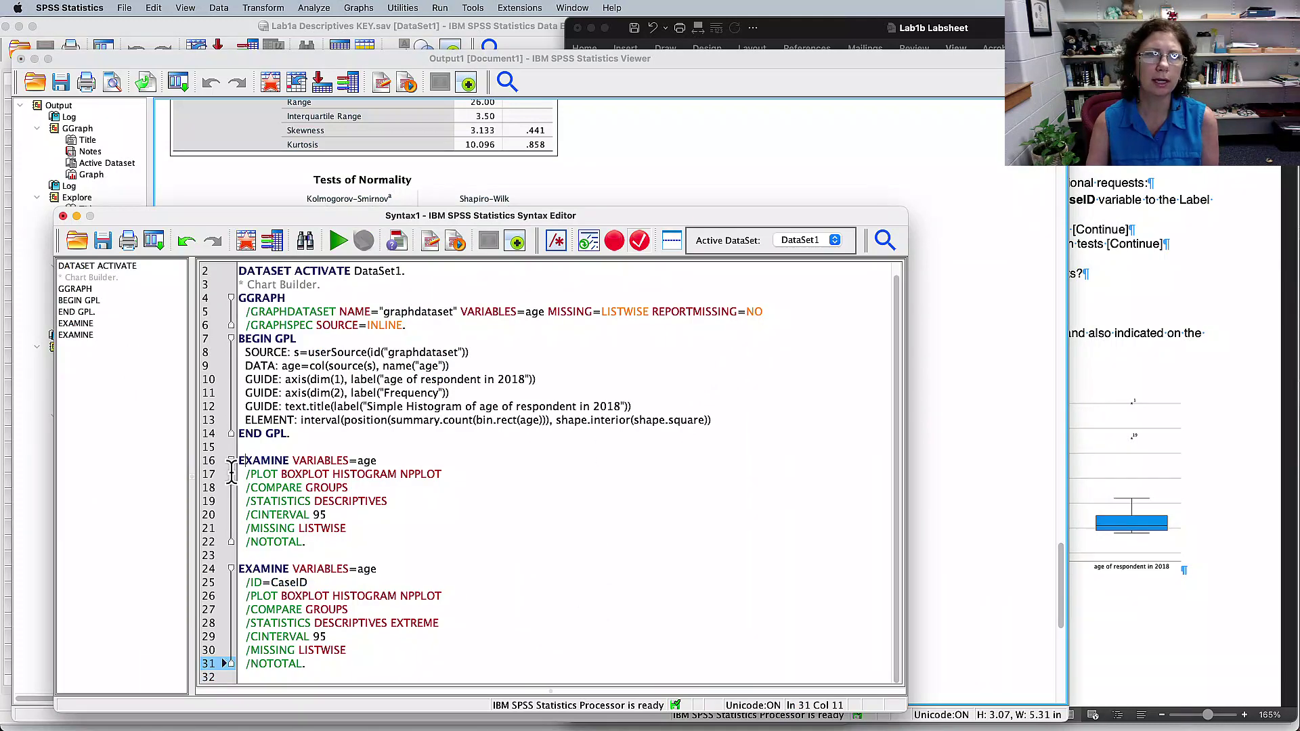
- Compare the first EXAMINE block for age with the newly pasted second block in the syntax
drag(232, 467, 361, 549)
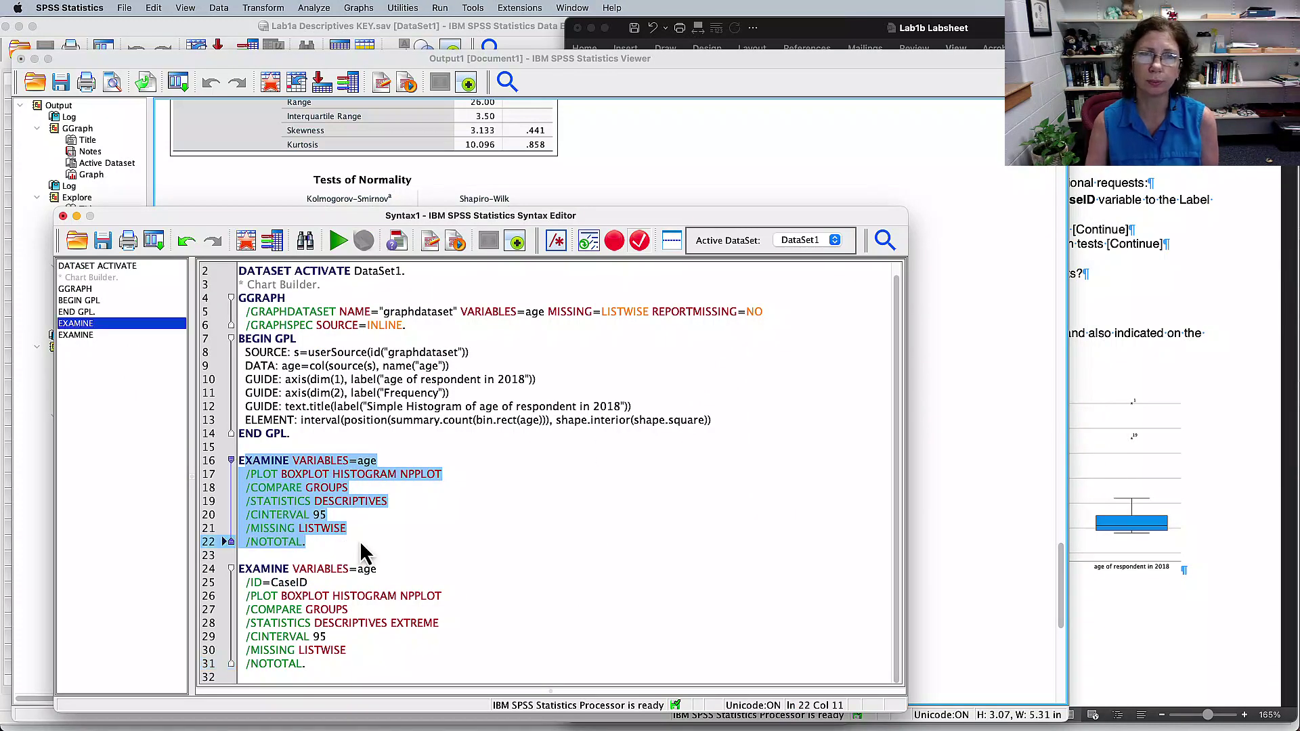
click(371, 462)
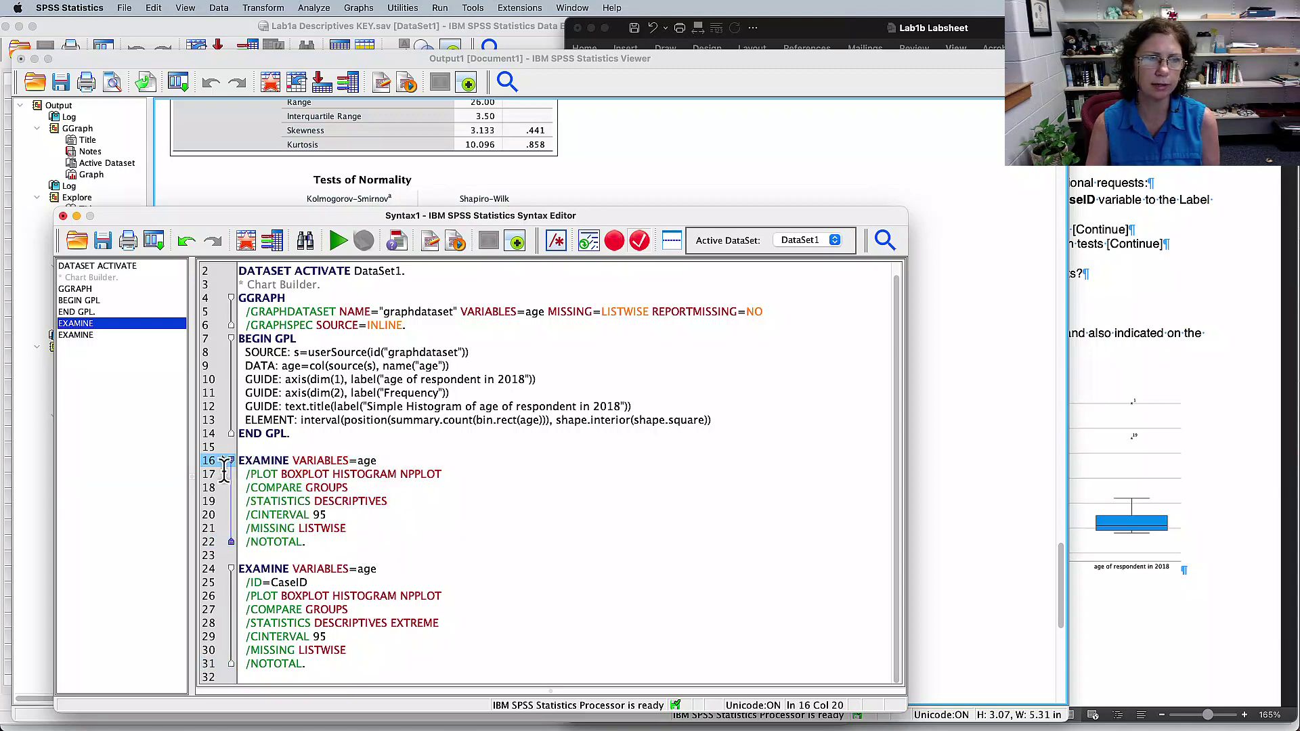
drag(239, 462, 307, 552)
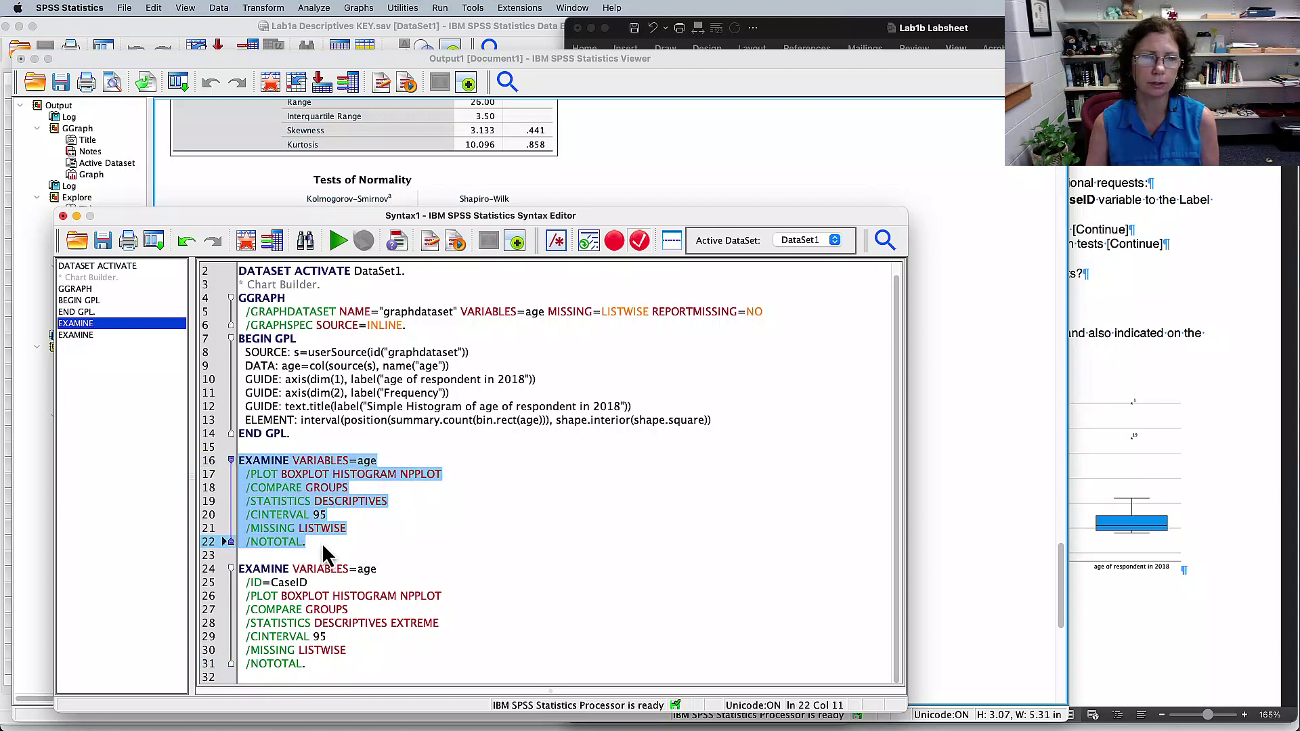
click(440, 596)
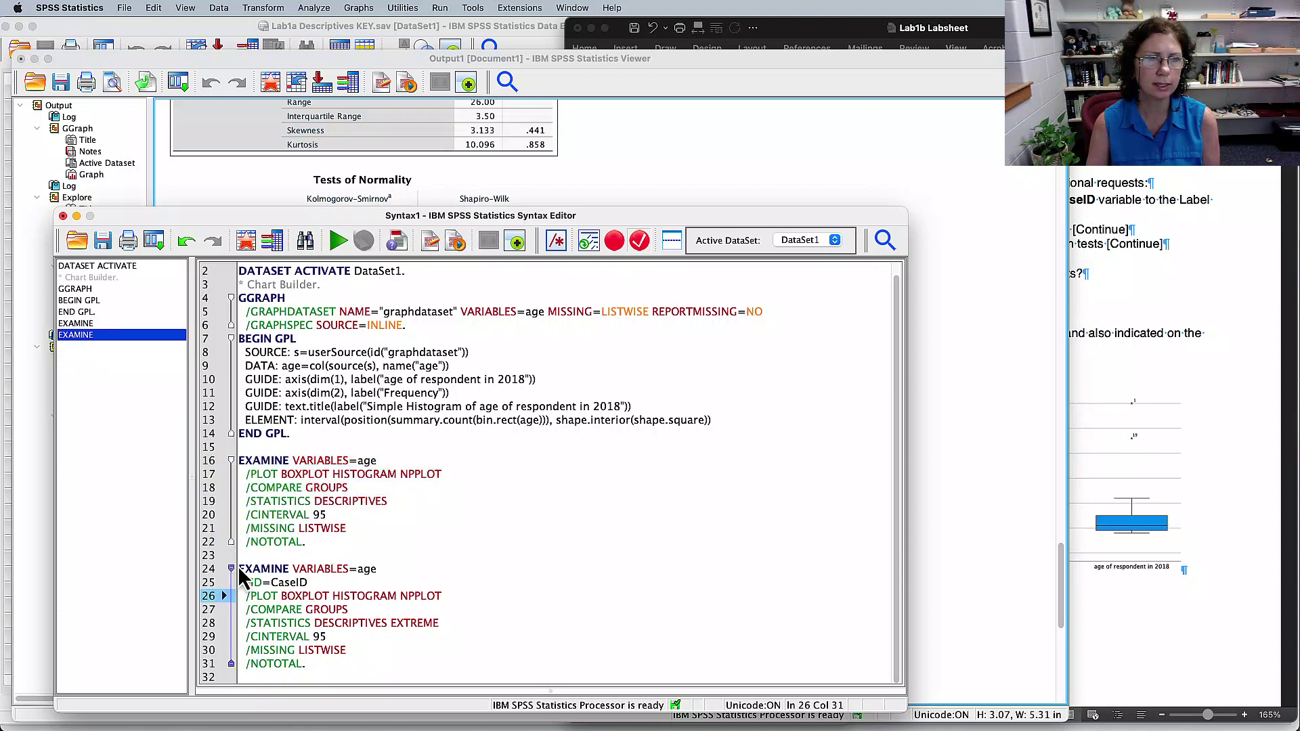
drag(238, 566, 331, 665)
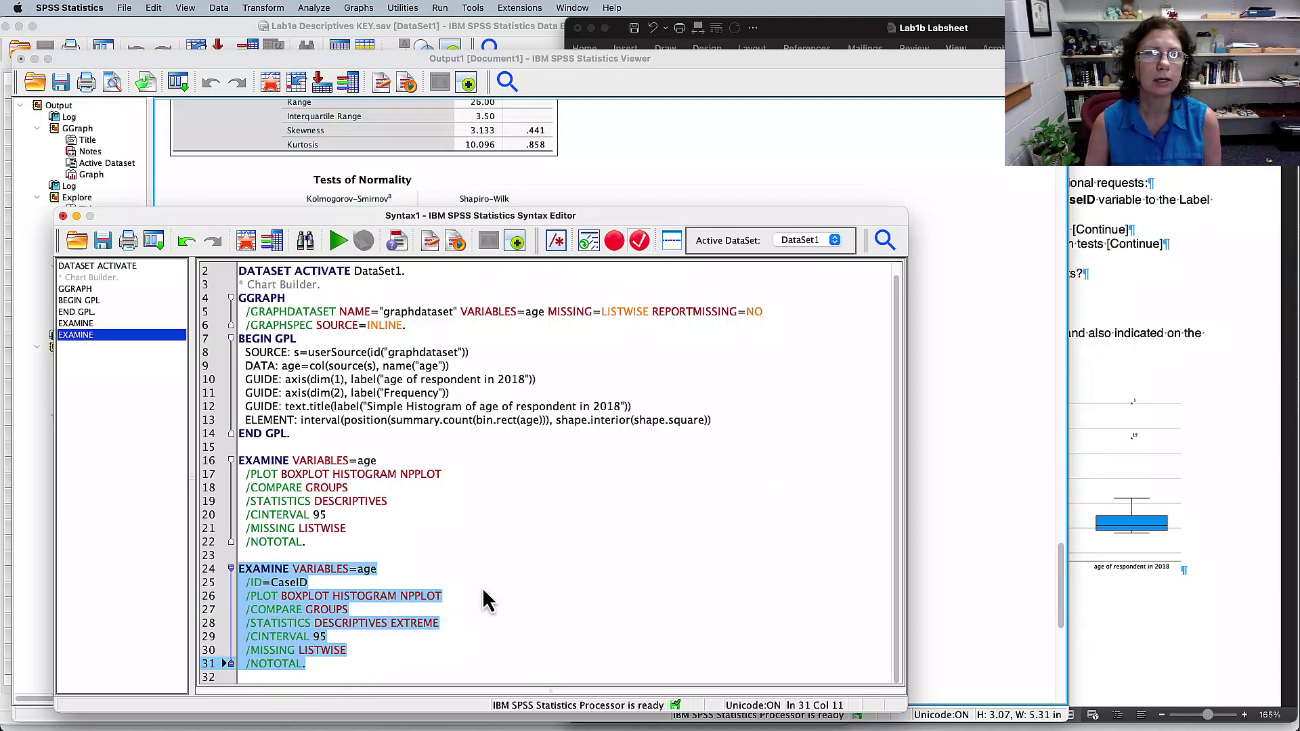
click(367, 489)
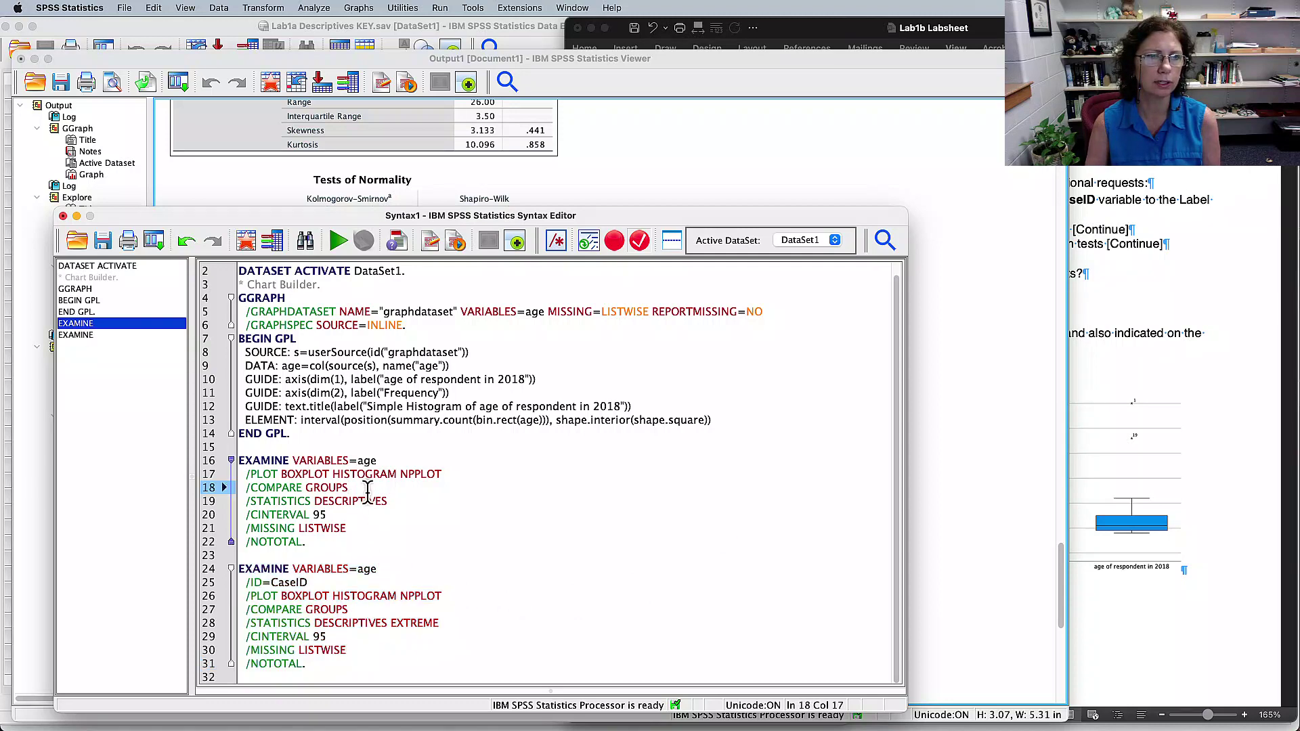
- Examine the second EXAMINE block's /ID=CaseID line and EXTREME keyword, comparing its /STATISTICS line with the first block's
drag(309, 582, 235, 584)
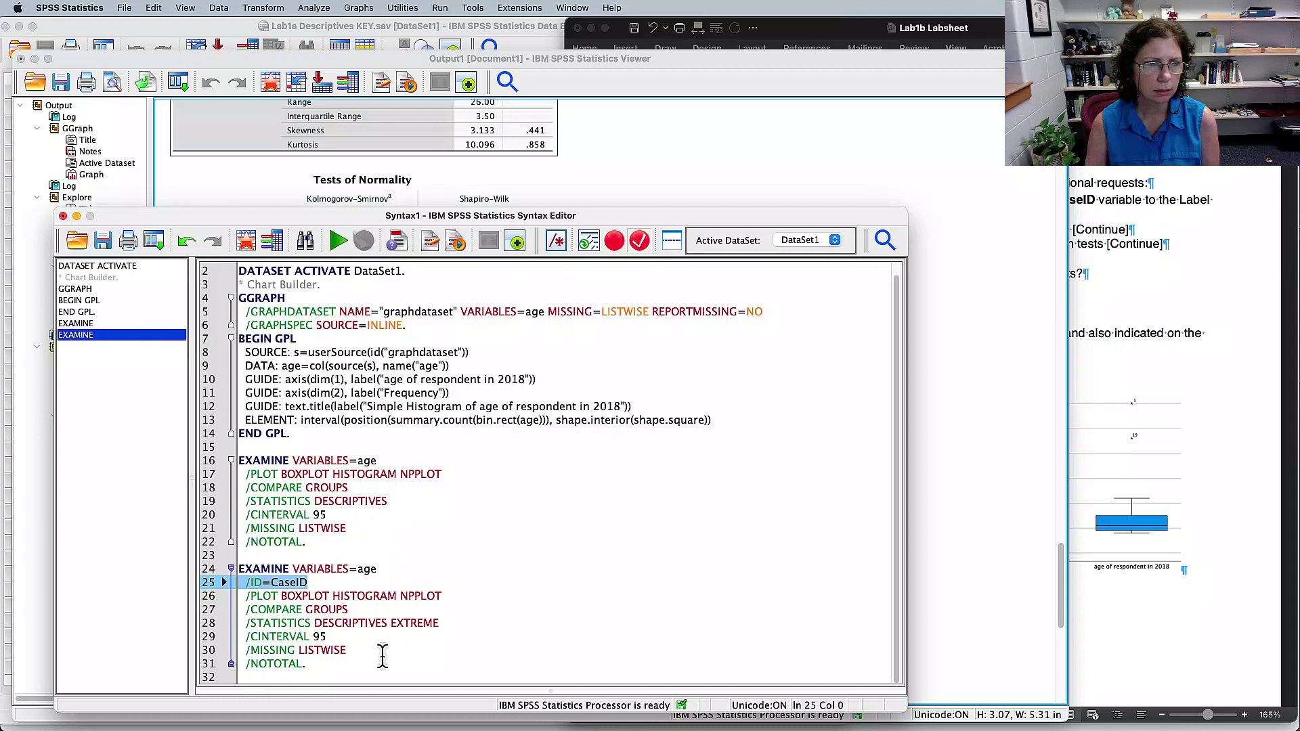
double_click(394, 624)
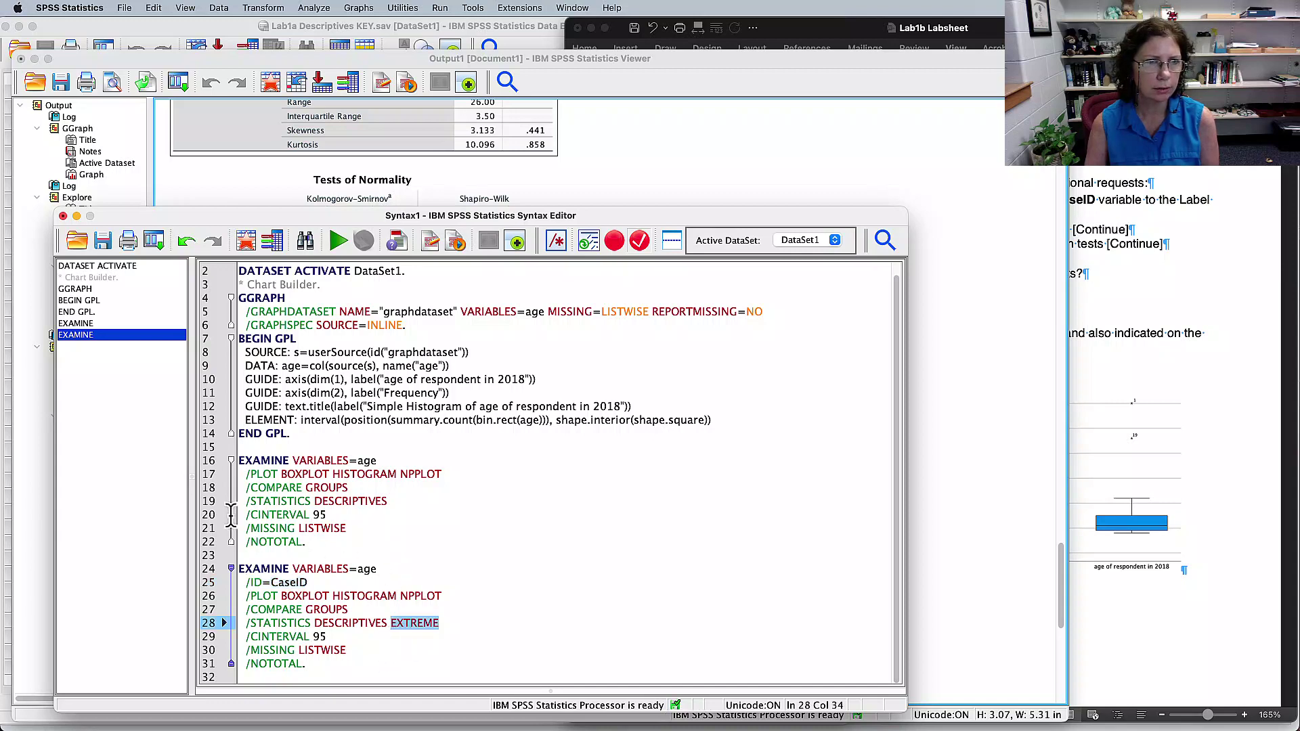
drag(389, 502, 229, 501)
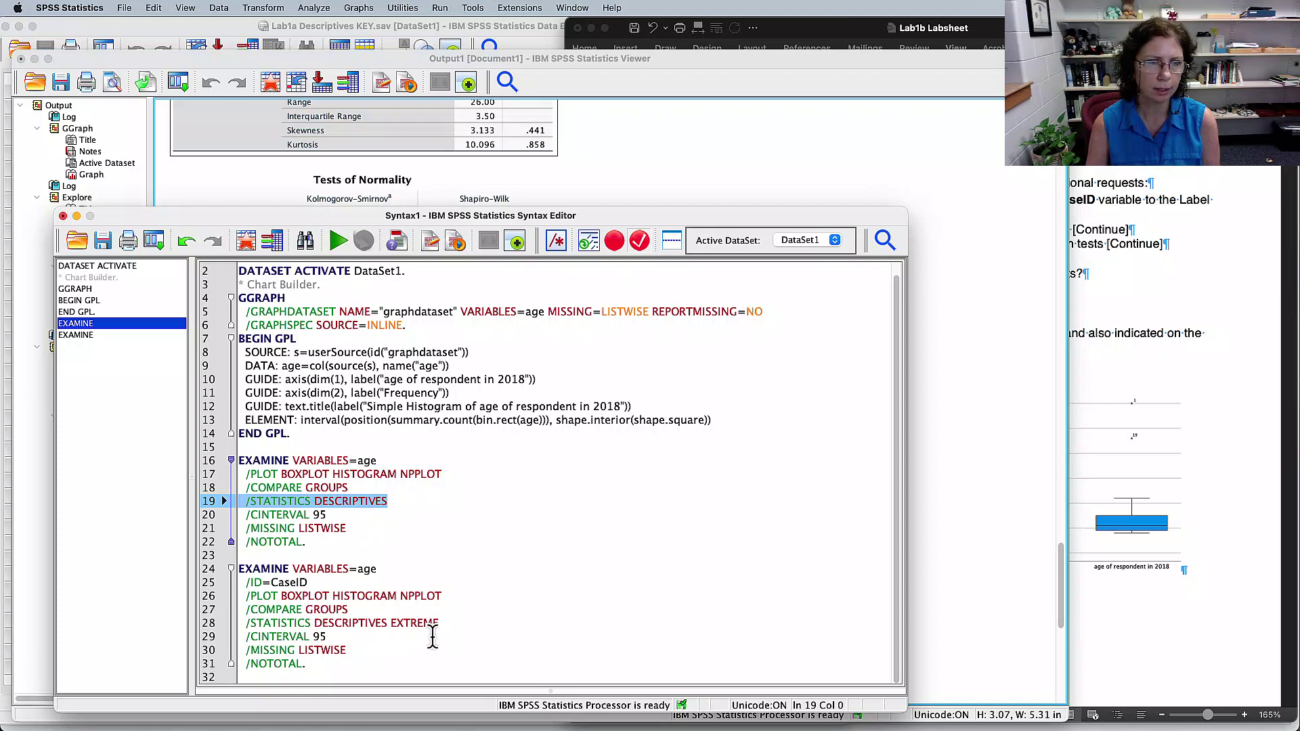
drag(437, 626, 349, 631)
click(230, 621)
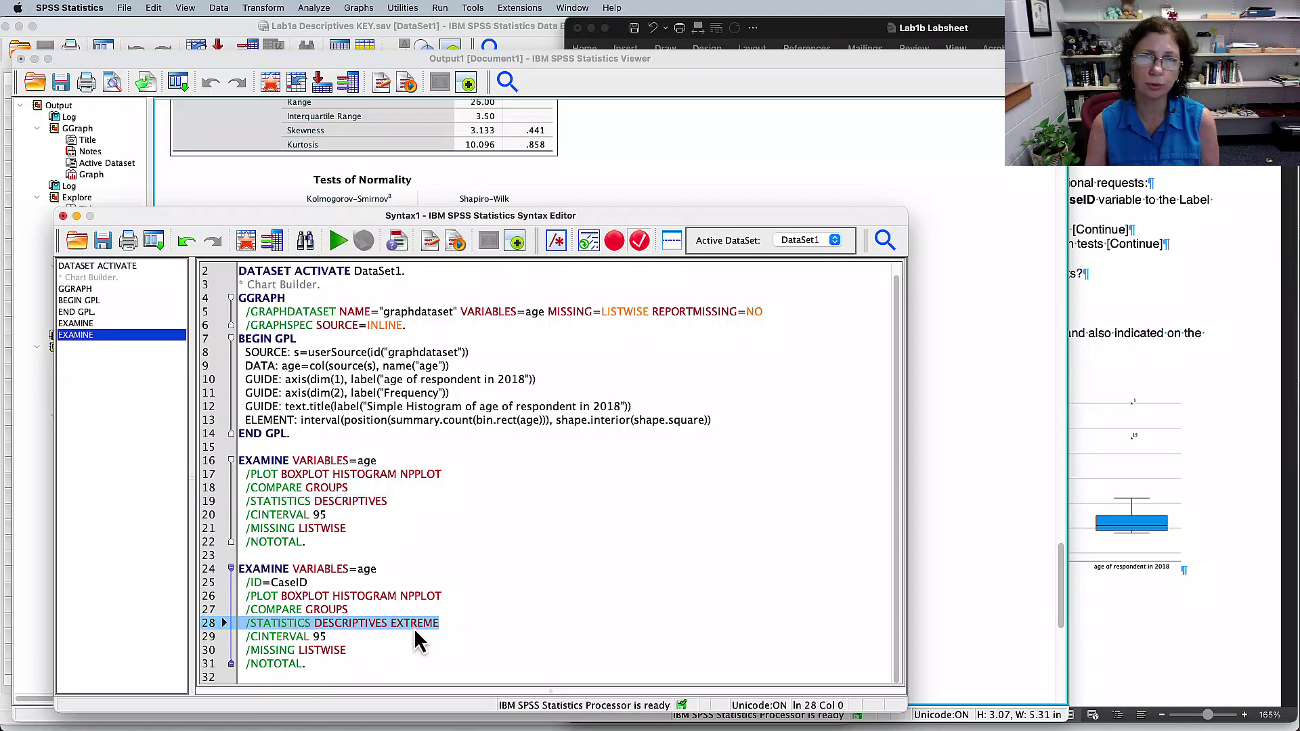
- Run only the second EXAMINE block, from EXAMINE VARIABLES=age through /NOTOTAL
click(304, 666)
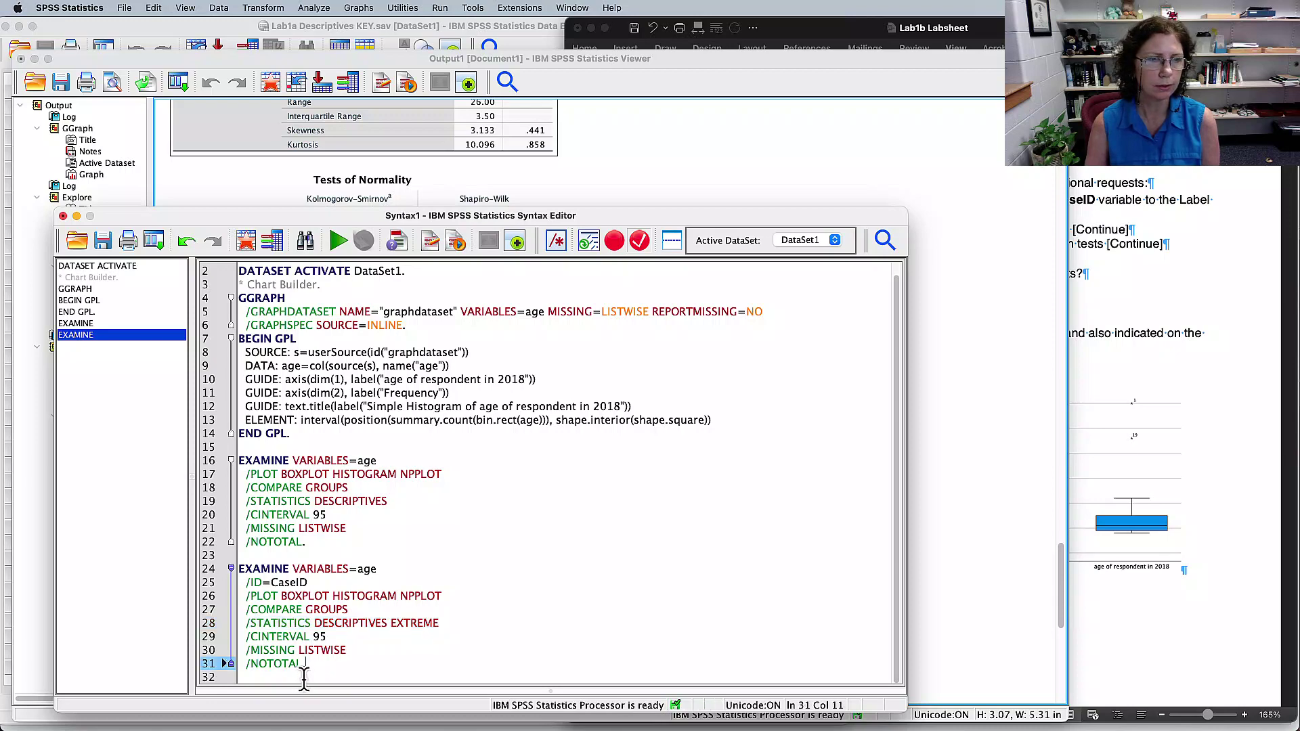
drag(302, 666, 232, 573)
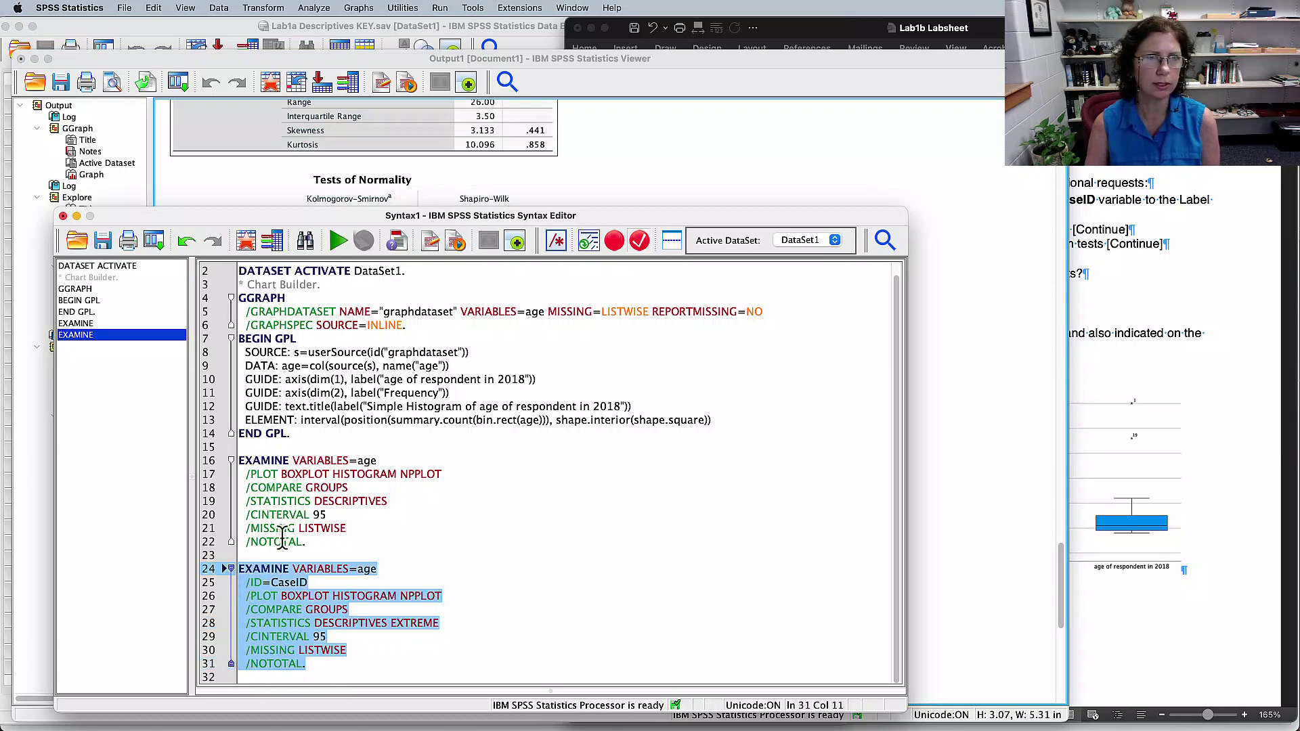
click(338, 239)
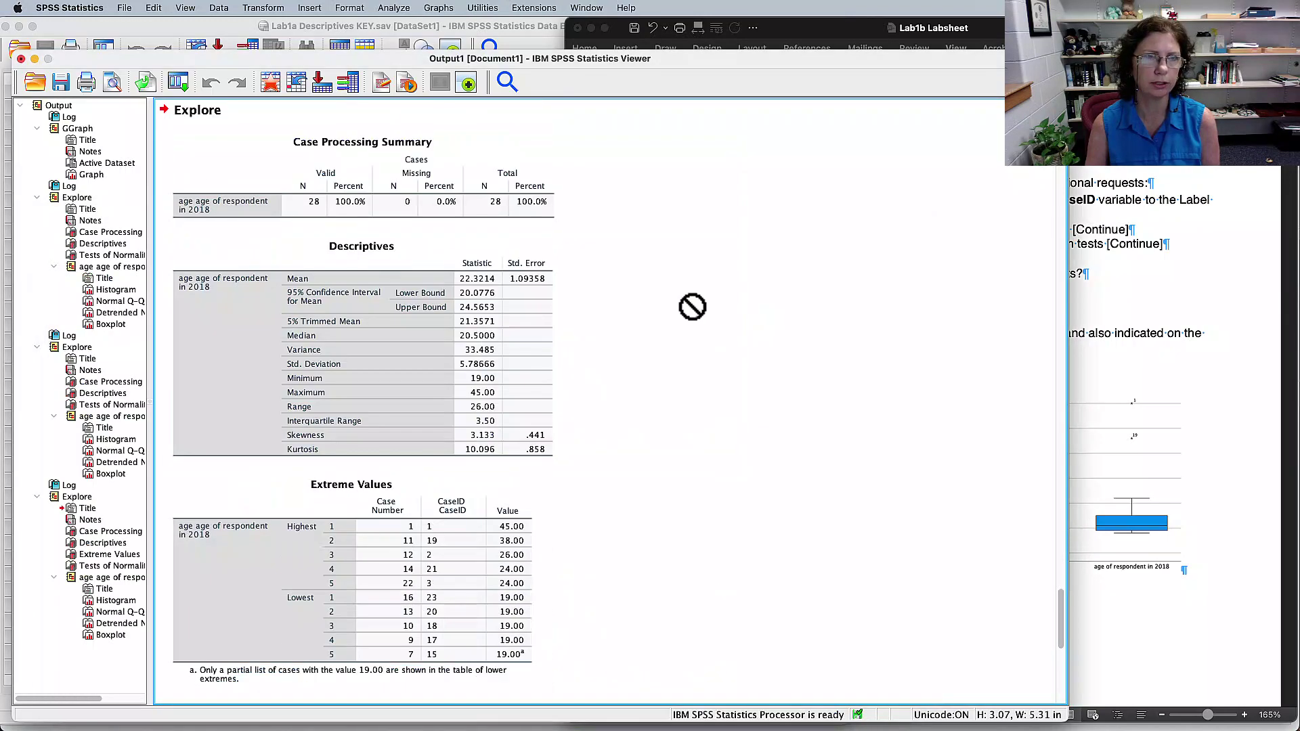
- Review the Extreme Values table for age in the new Explore output, reading the highest and lowest cases by CaseID
click(520, 424)
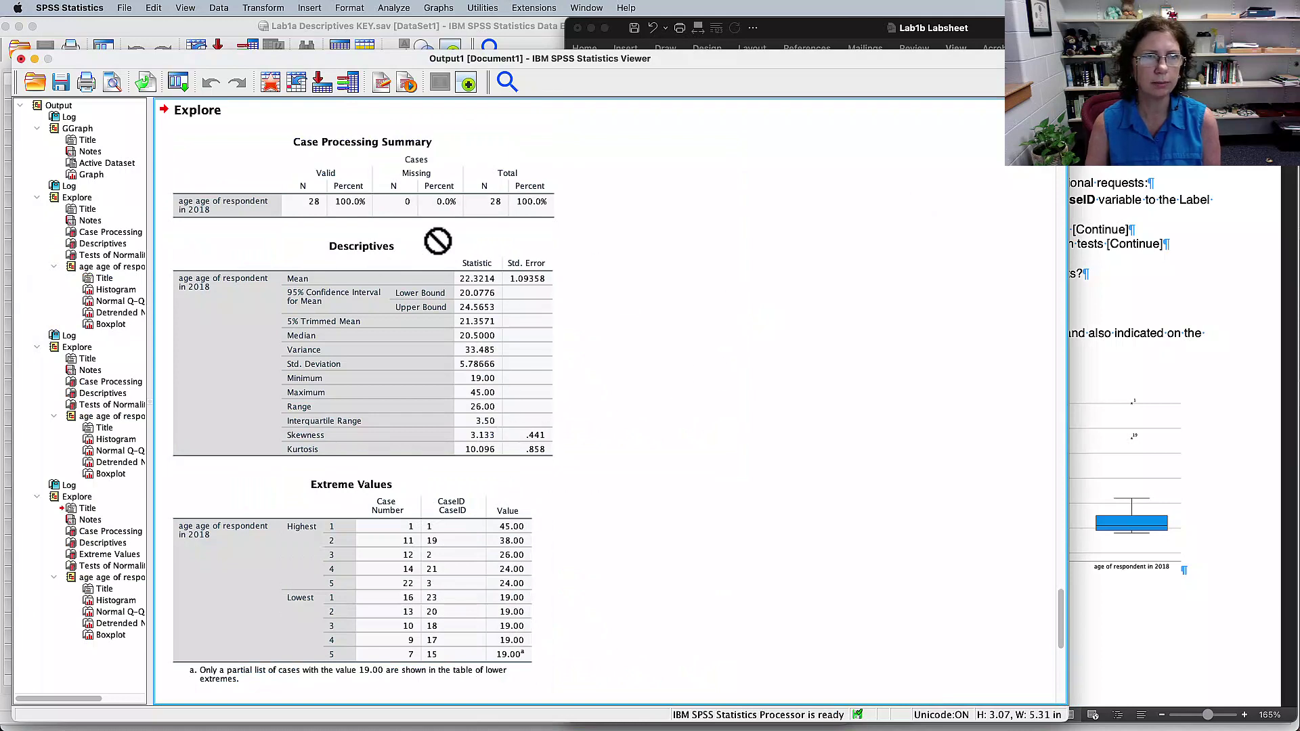
key(Down)
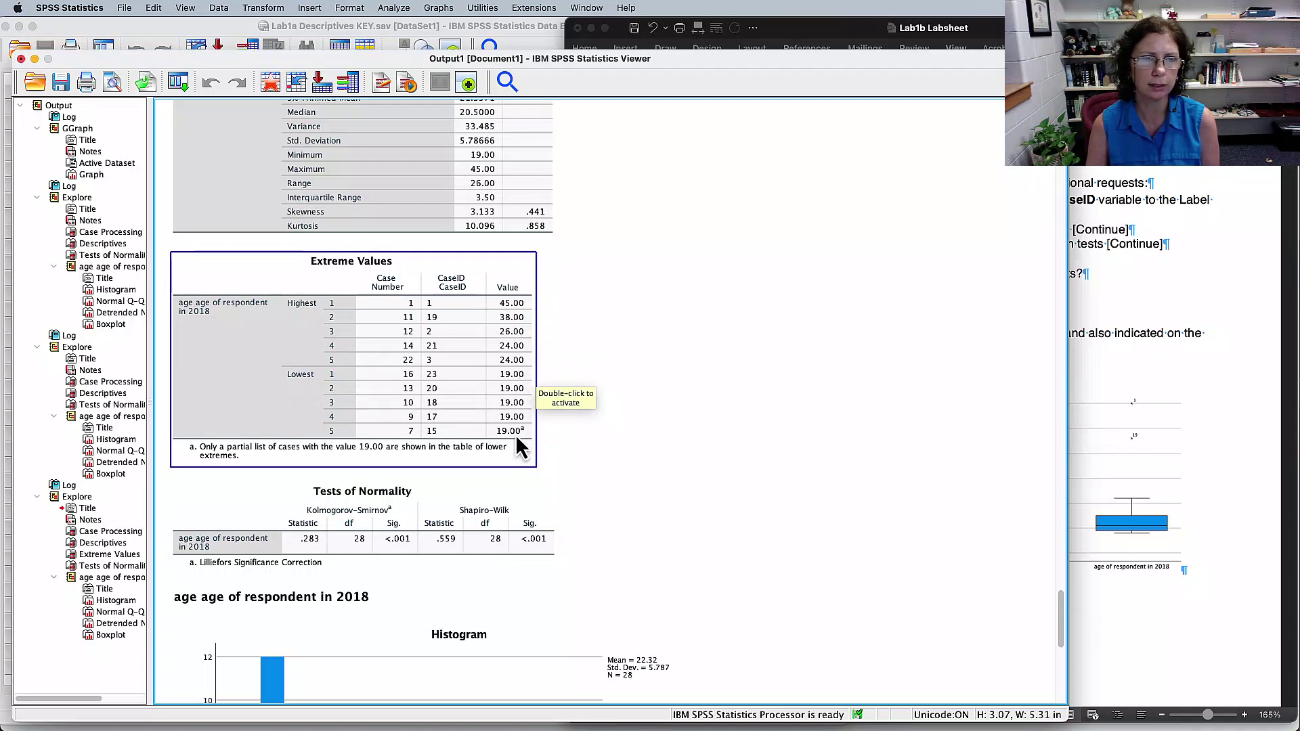
drag(518, 433, 559, 314)
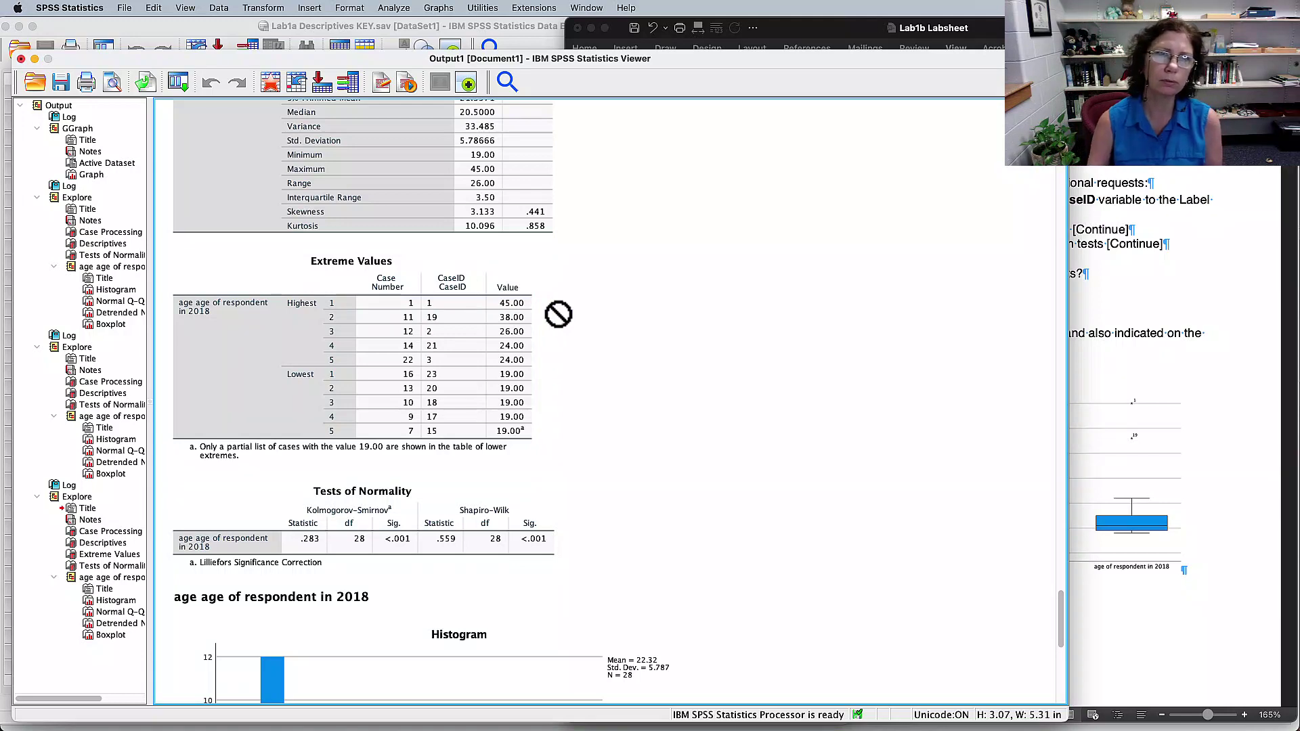
drag(557, 315, 512, 420)
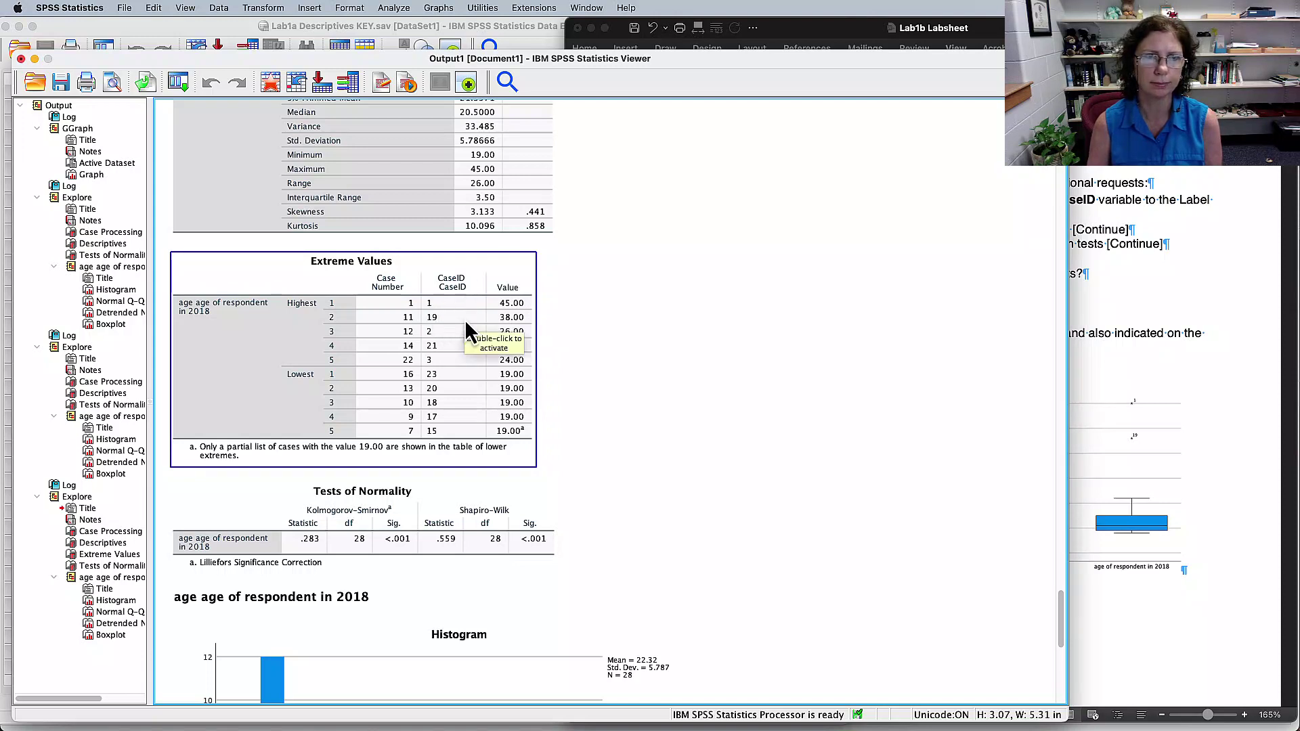
- Examine the labelled outliers on the age boxplot and compare them with the Task 3 notes in the Word labsheet
drag(465, 319, 744, 429)
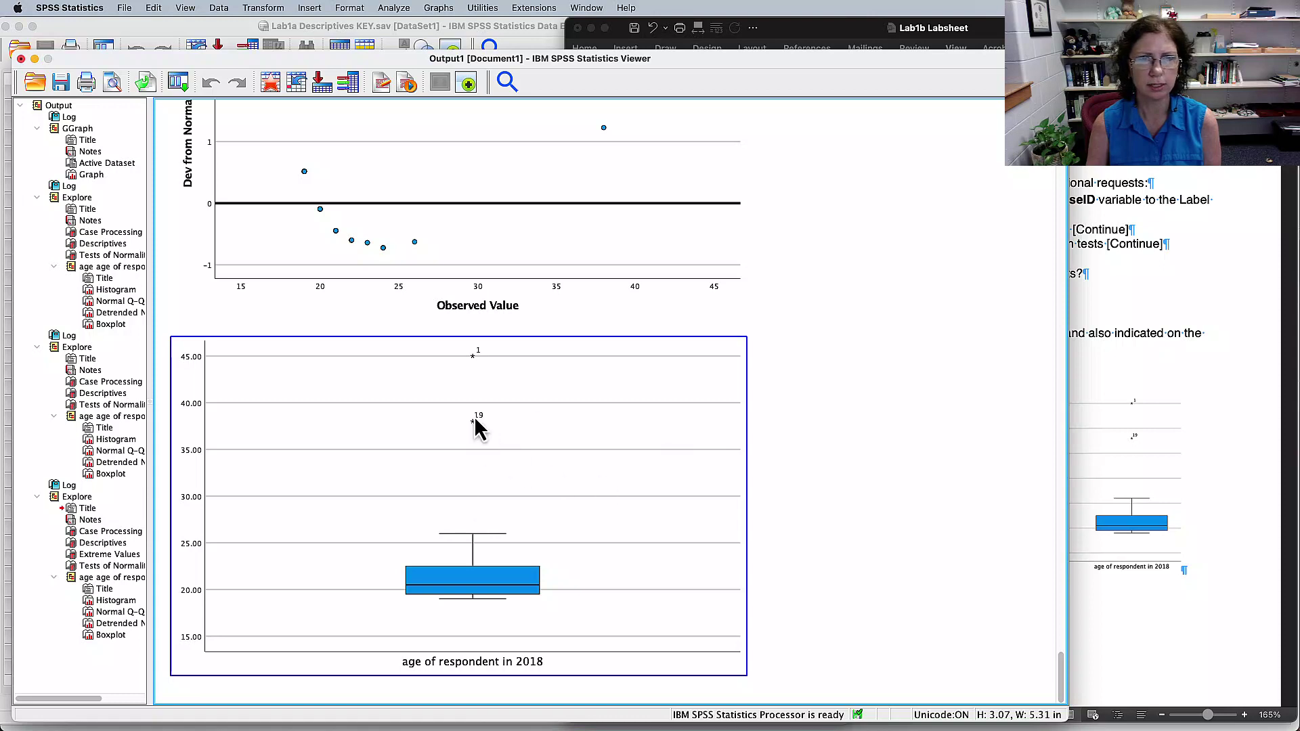
drag(482, 433, 924, 521)
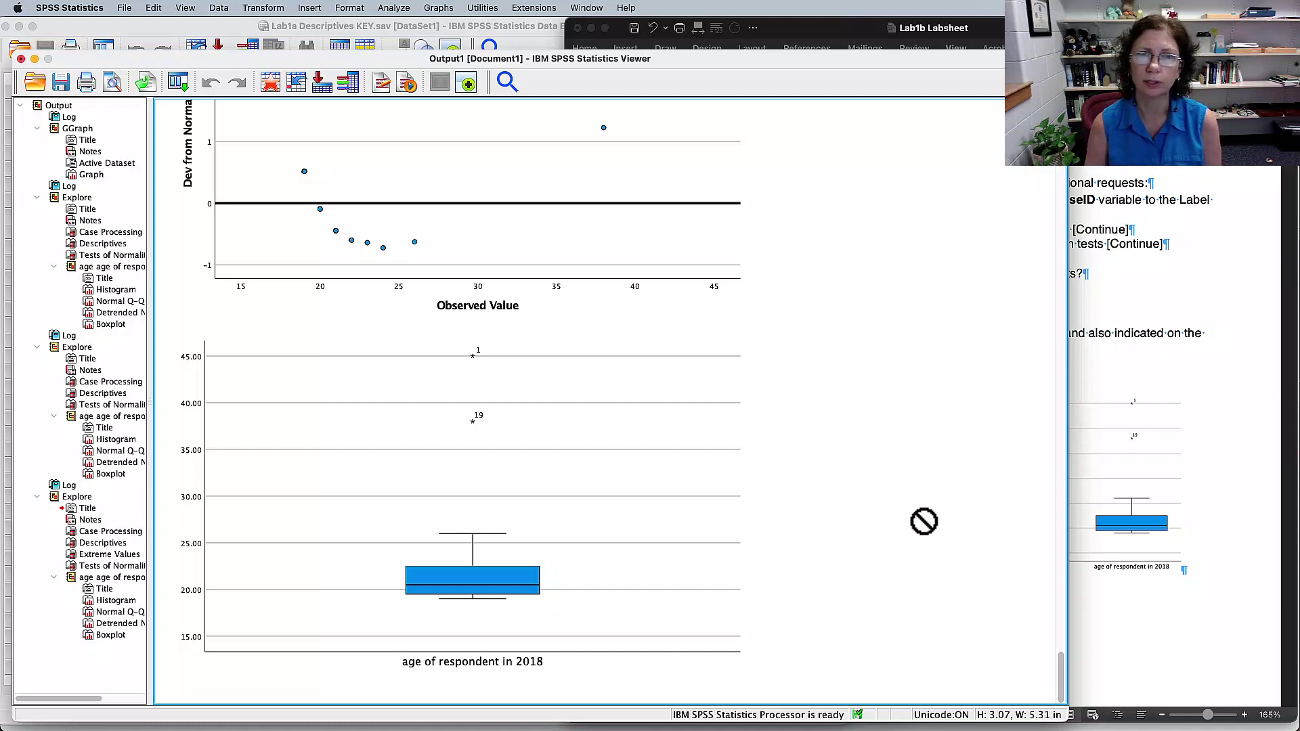
drag(924, 522, 1175, 392)
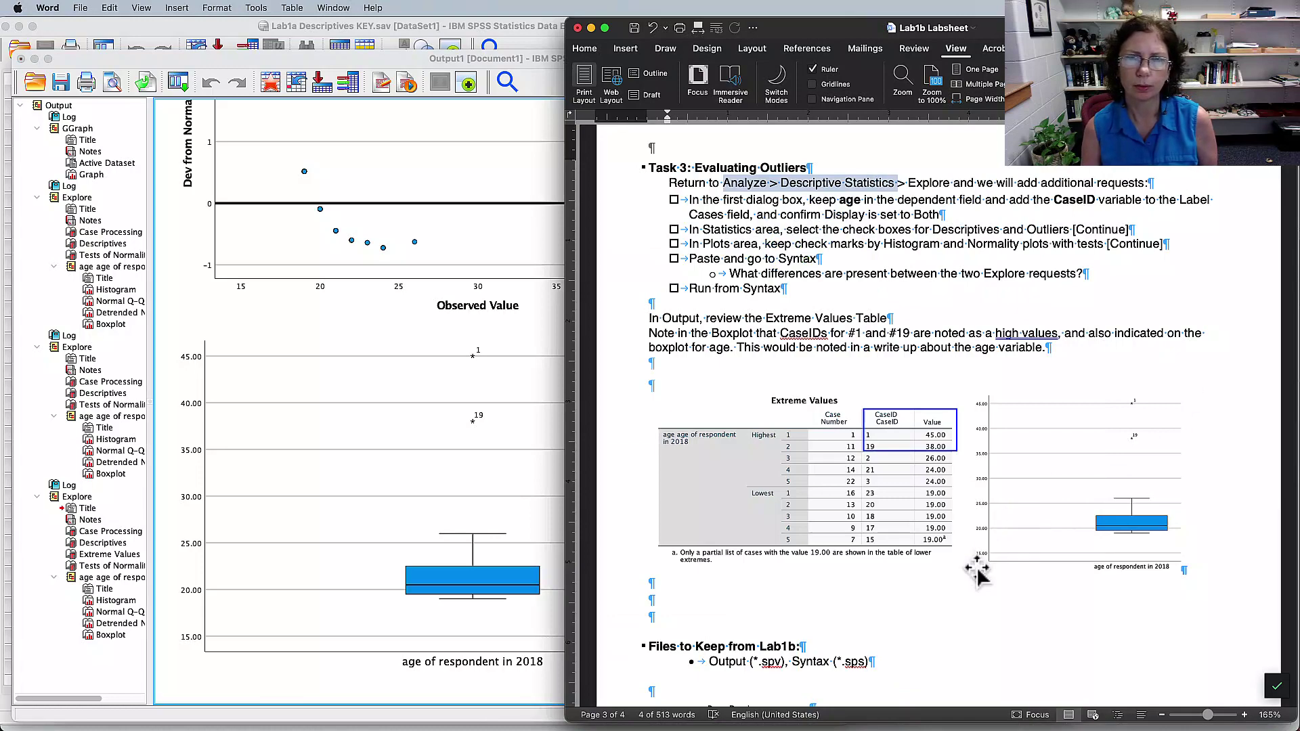
scroll(966, 579, down, 3)
scroll(968, 577, up, 3)
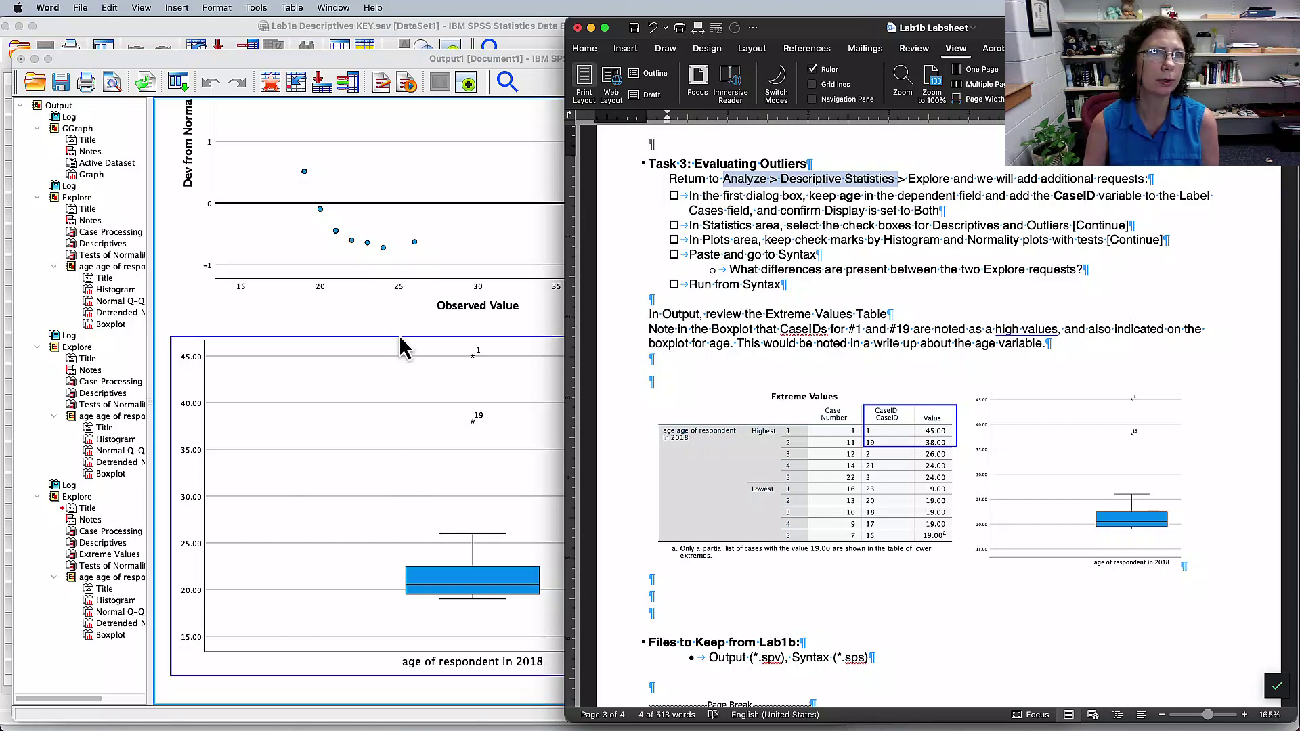
- In the SPSS Data Editor's variable list, move Opn, Con, Ext, Agr and Neu directly below age
click(216, 33)
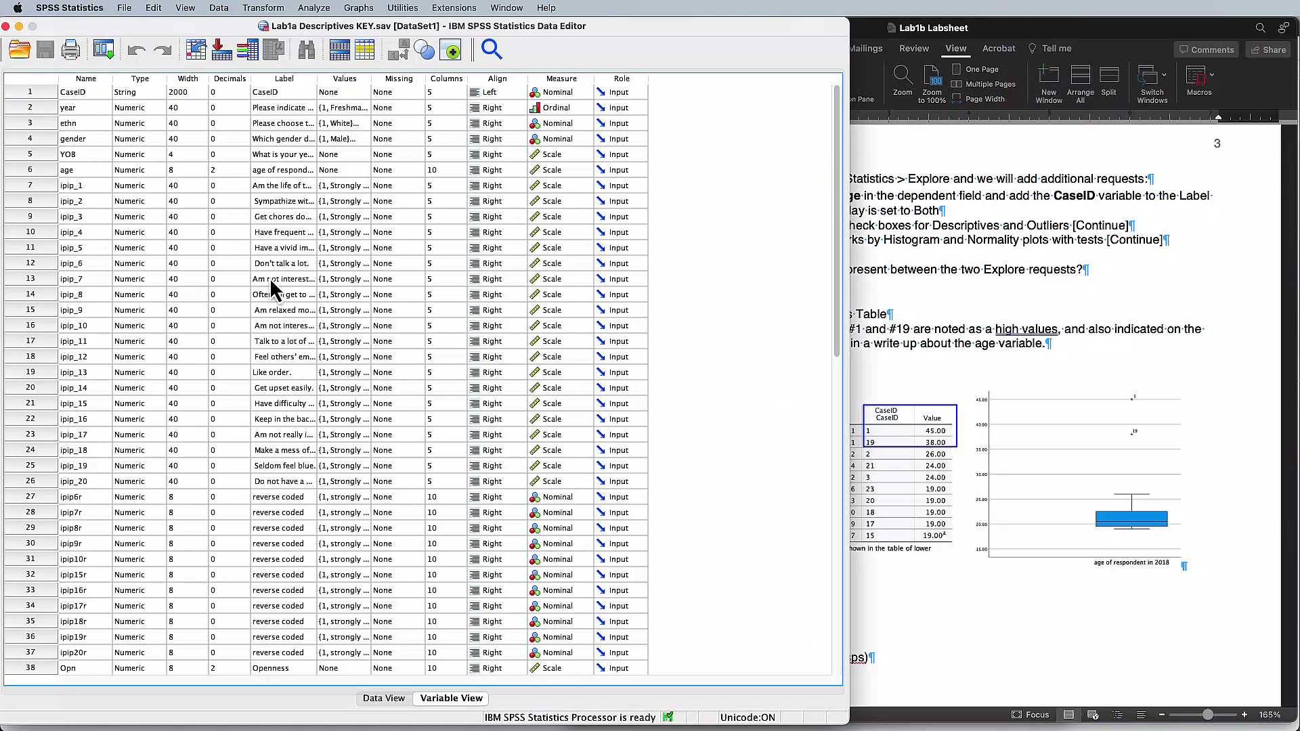
key(ctrl+t)
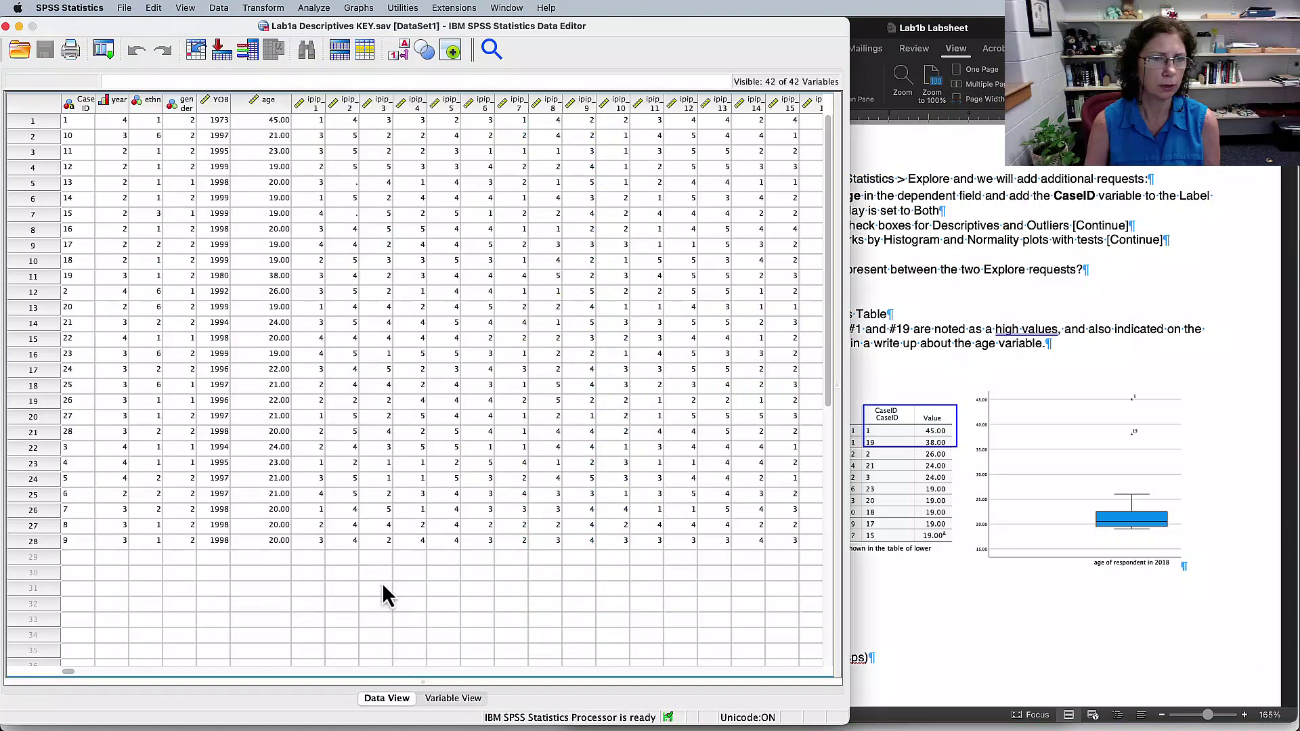
click(452, 698)
scroll(115, 518, down, 5)
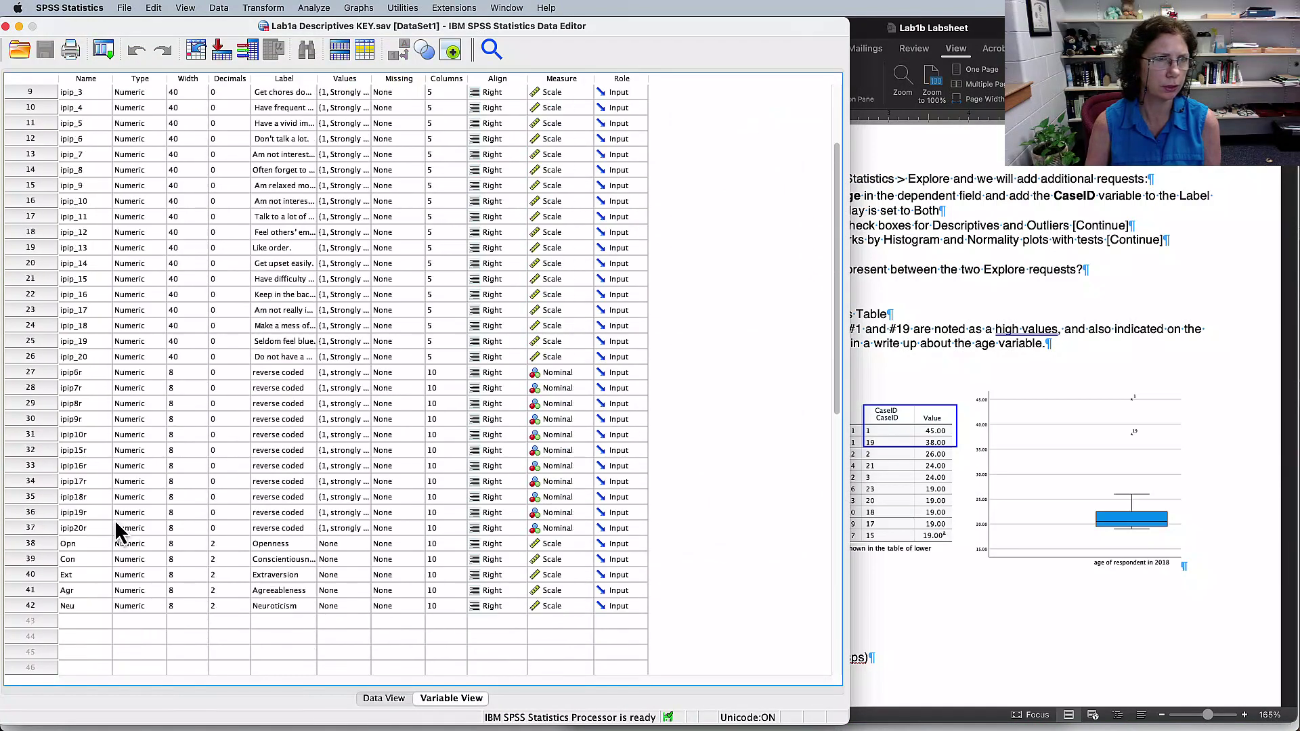
click(36, 482)
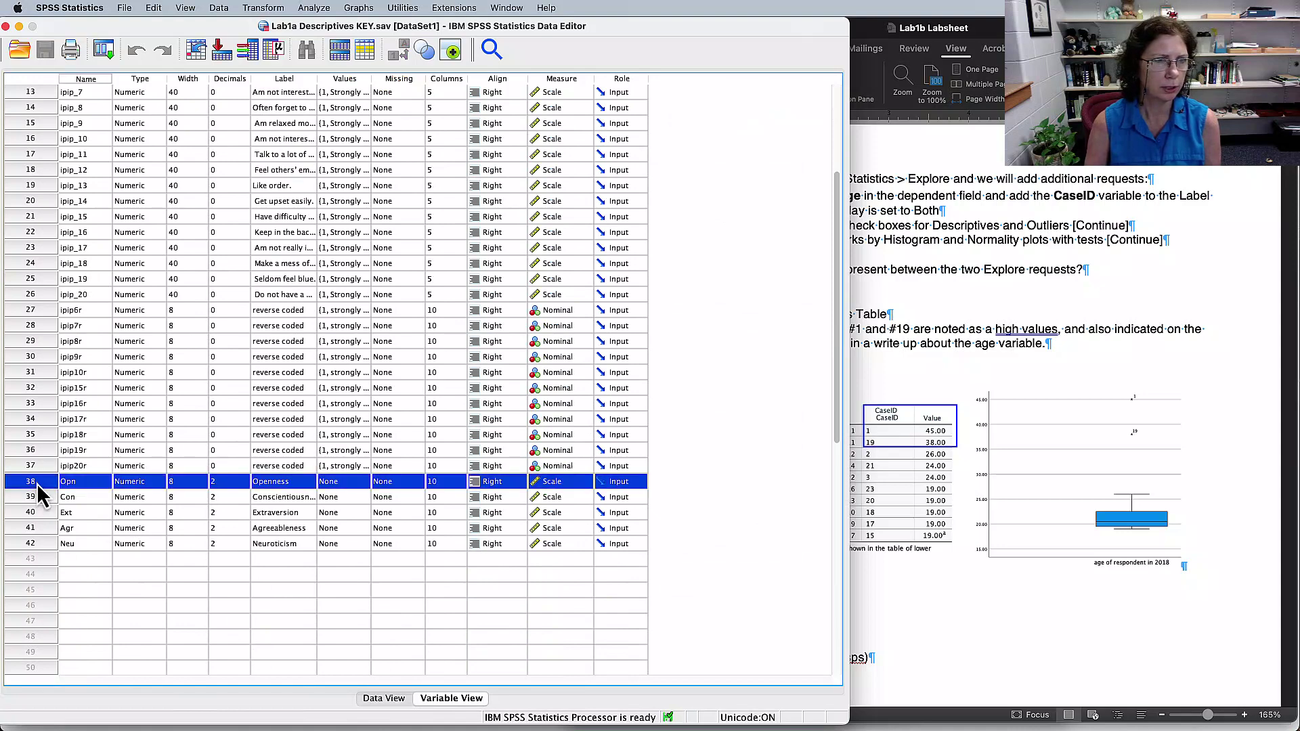
shift+click(35, 546)
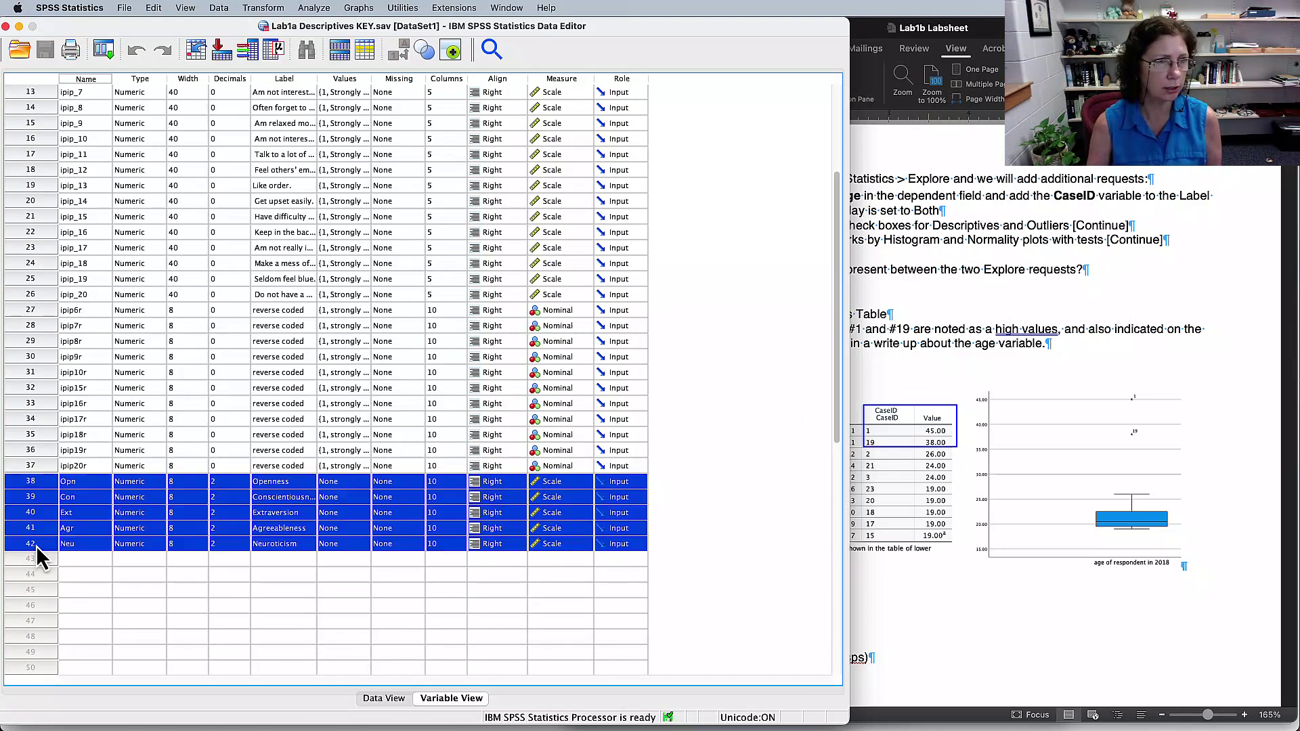
drag(39, 485, 40, 194)
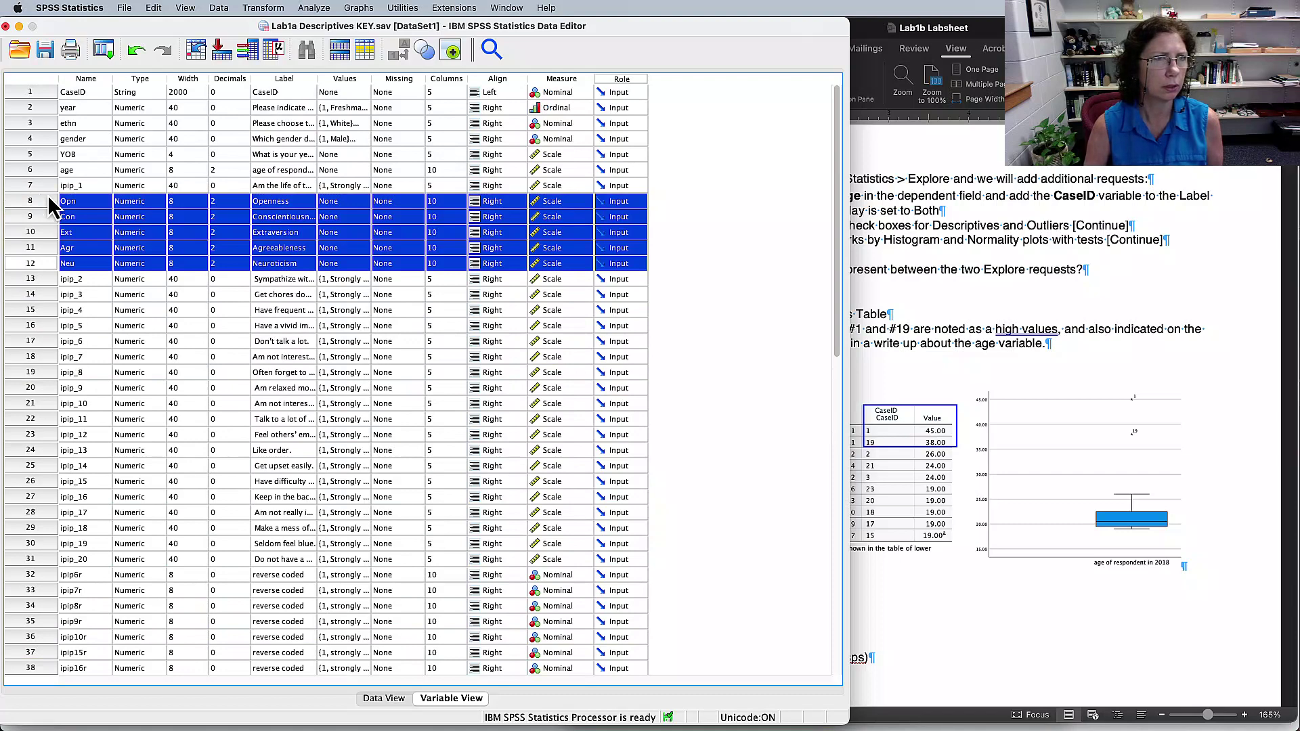
click(43, 248)
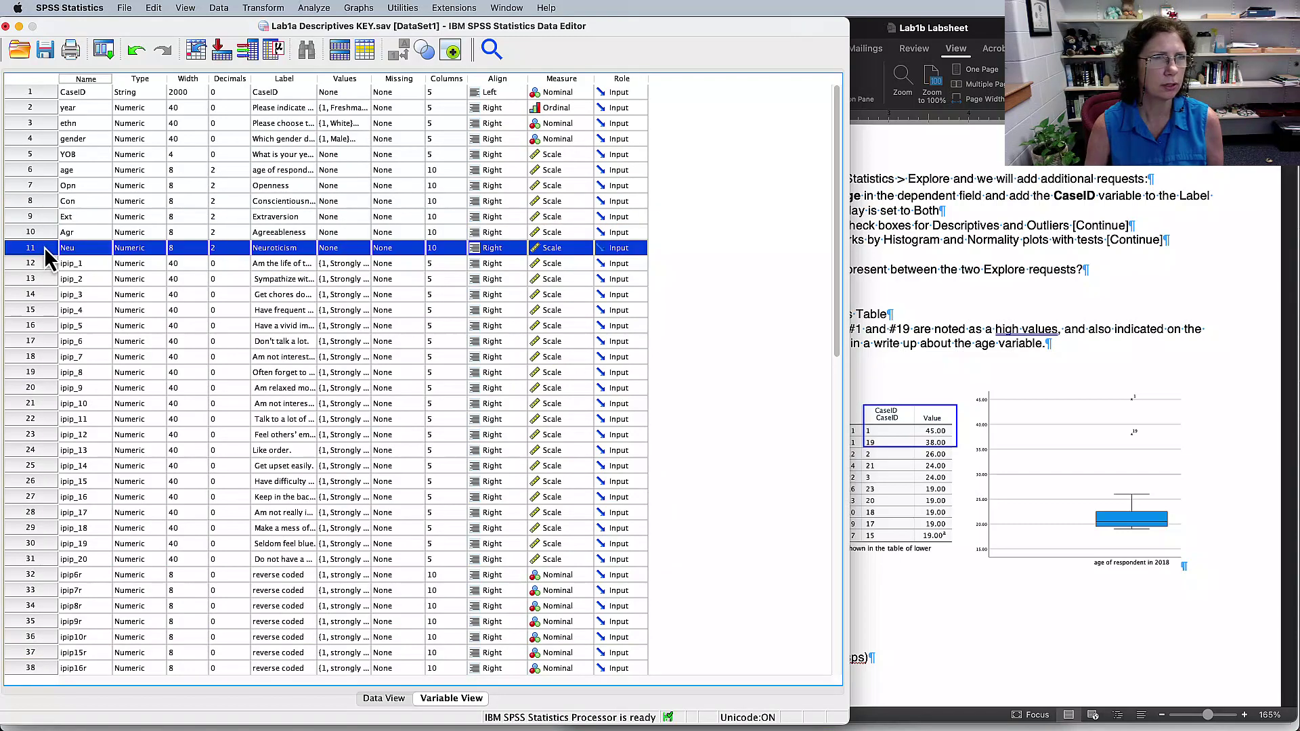
- Select the variable rows from age through Neu together in the variable list
shift+click(38, 107)
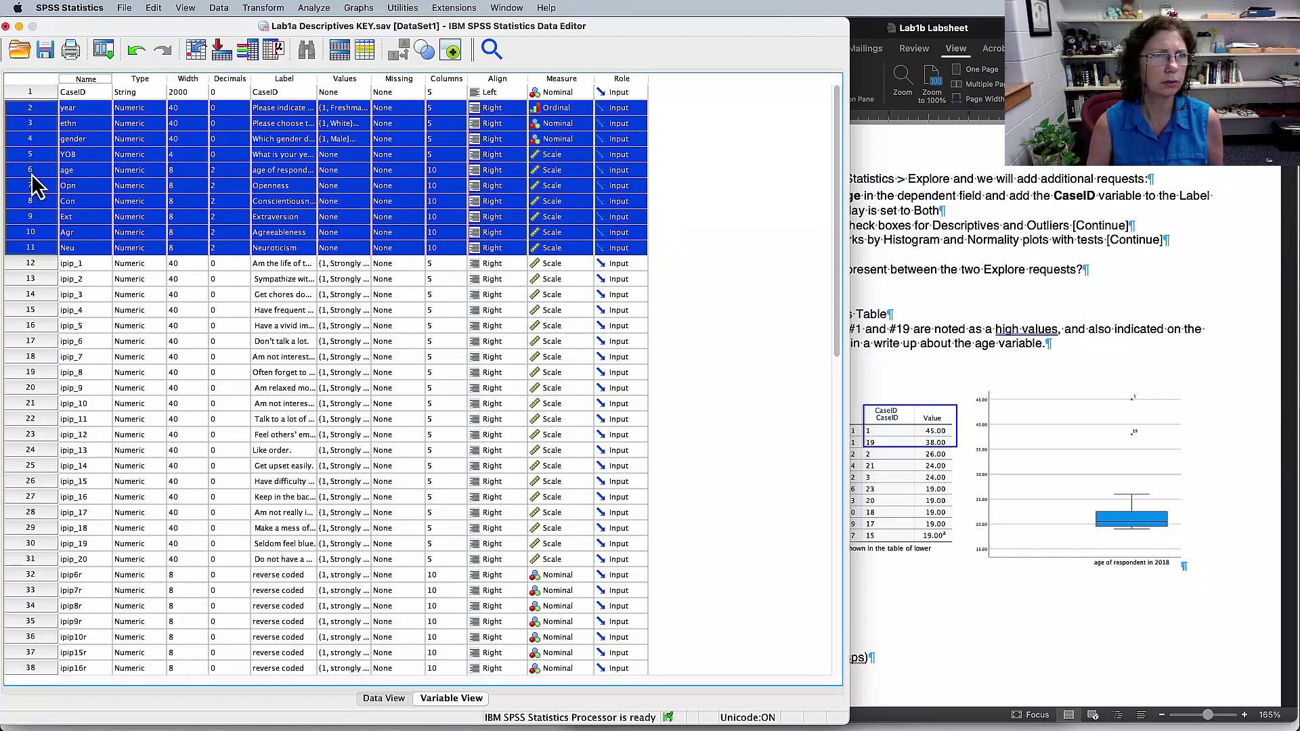
click(30, 267)
click(39, 246)
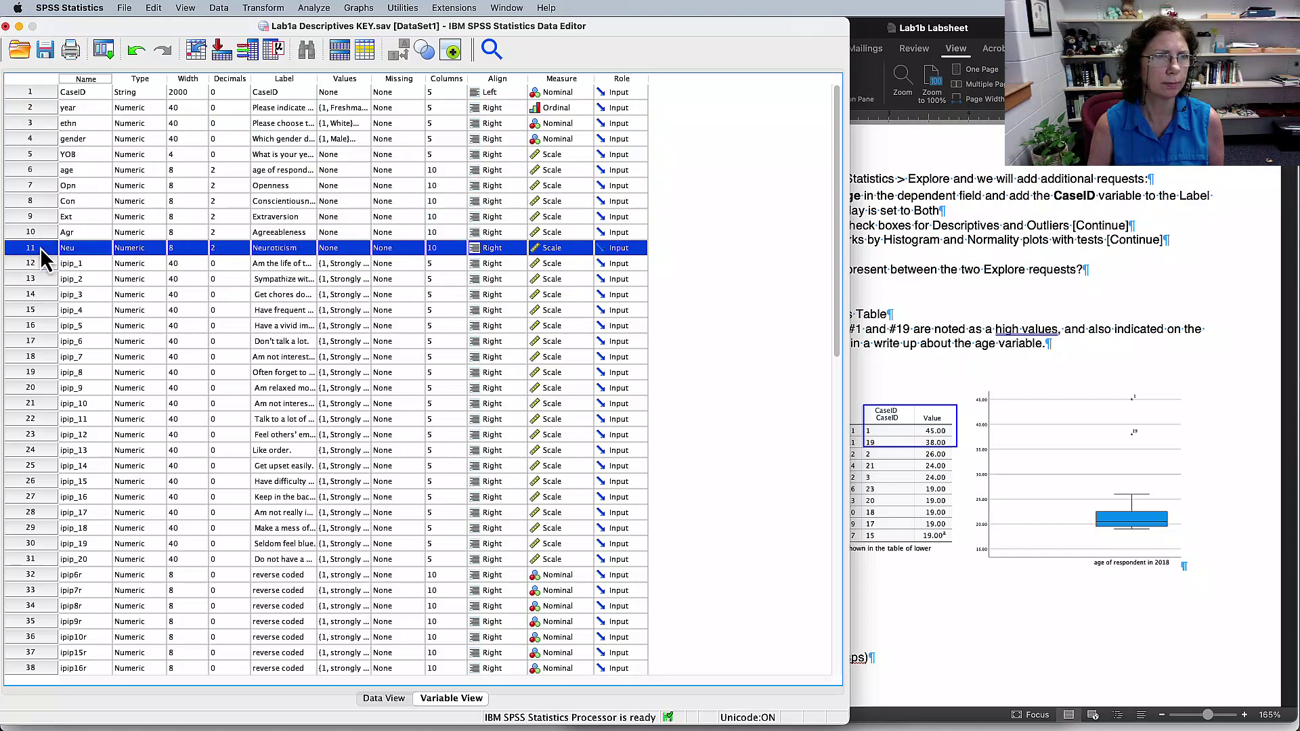
shift+click(42, 170)
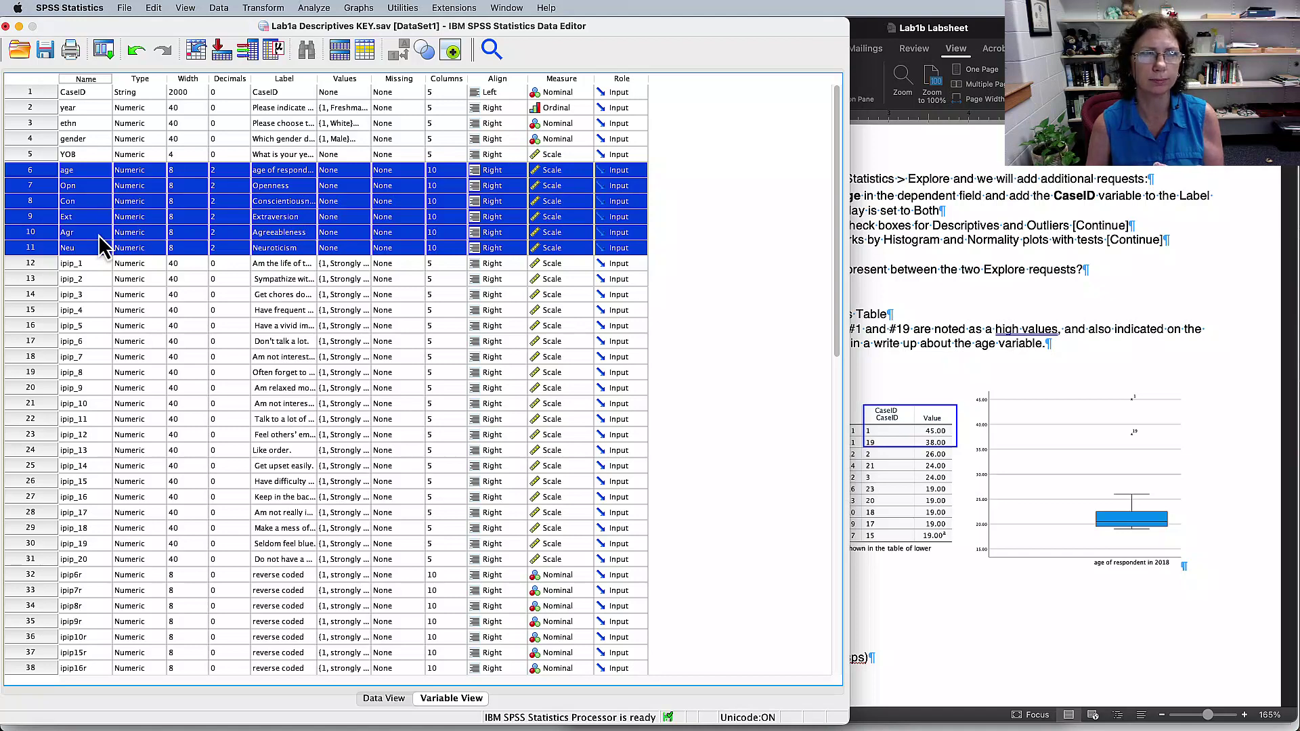
- Switch to the Lab1b Labsheet in Word and read the Example Write up of Normality Evaluation paragraph above Figure 1
click(1051, 308)
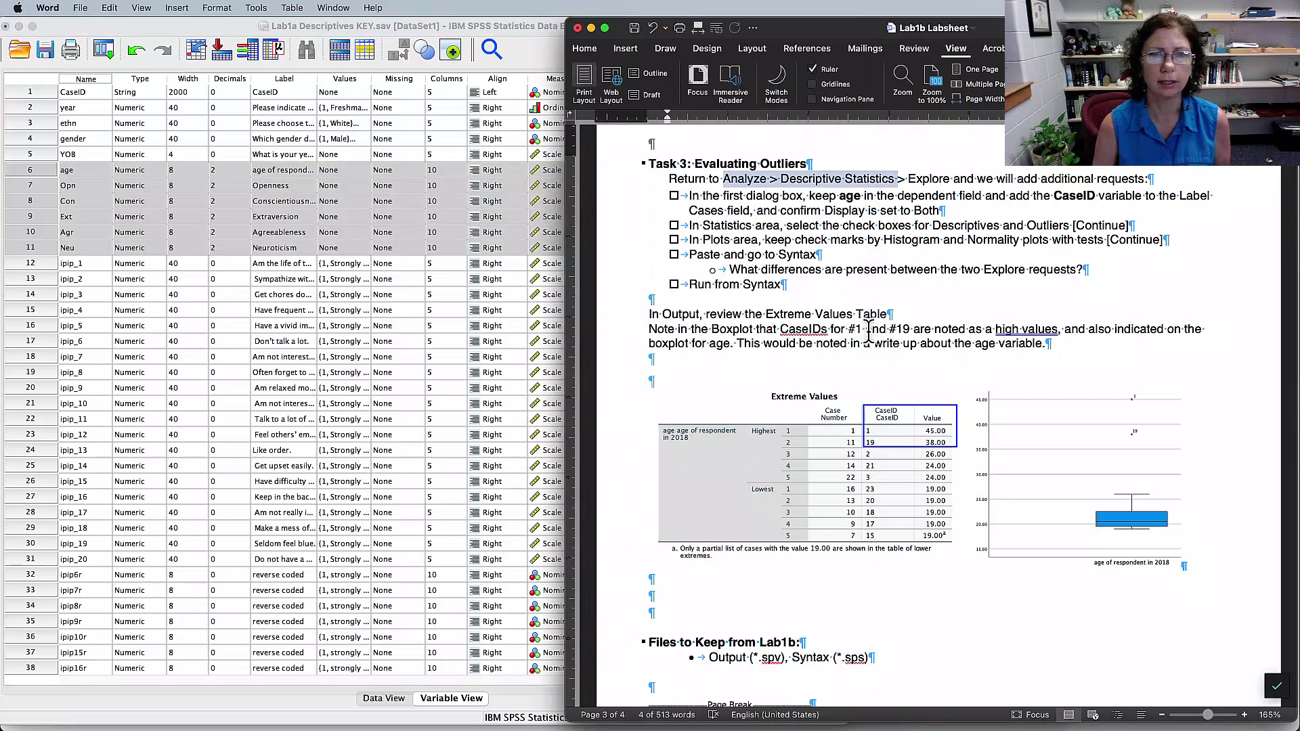
scroll(880, 328, down, 3)
scroll(885, 325, down, 10)
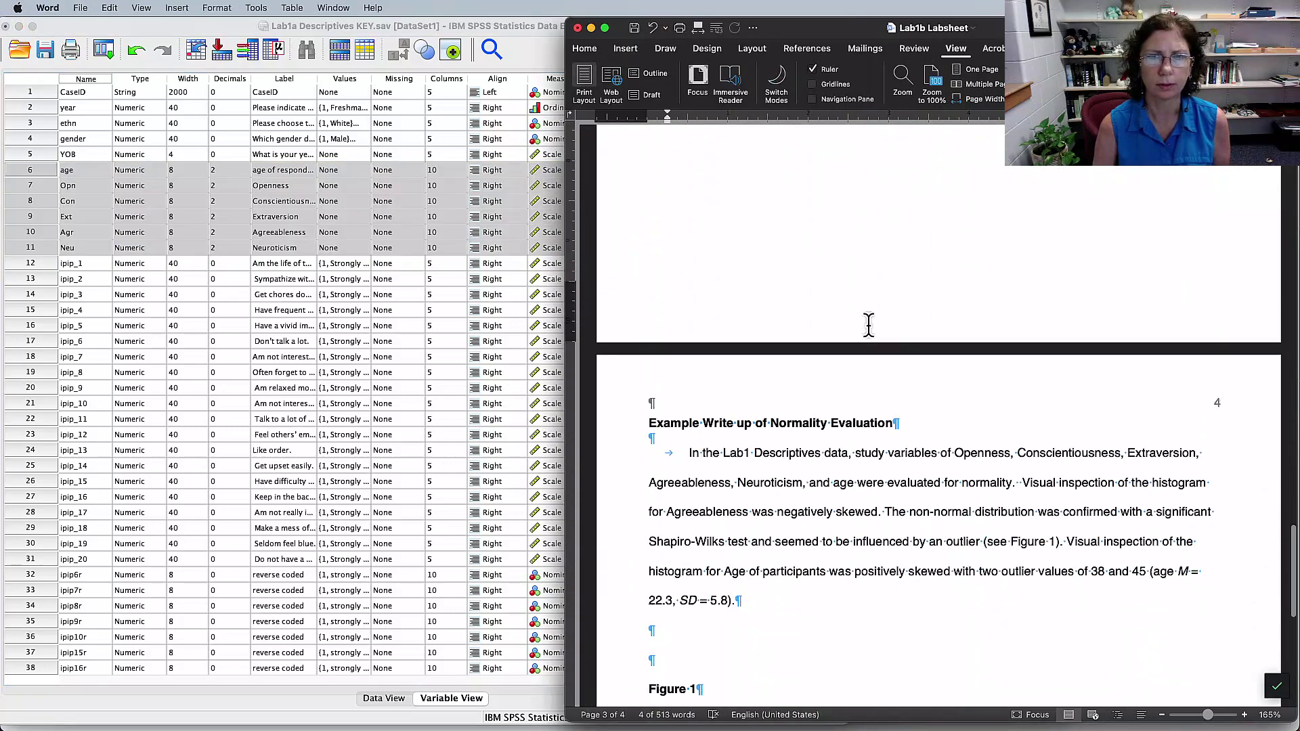
scroll(870, 324, down, 1)
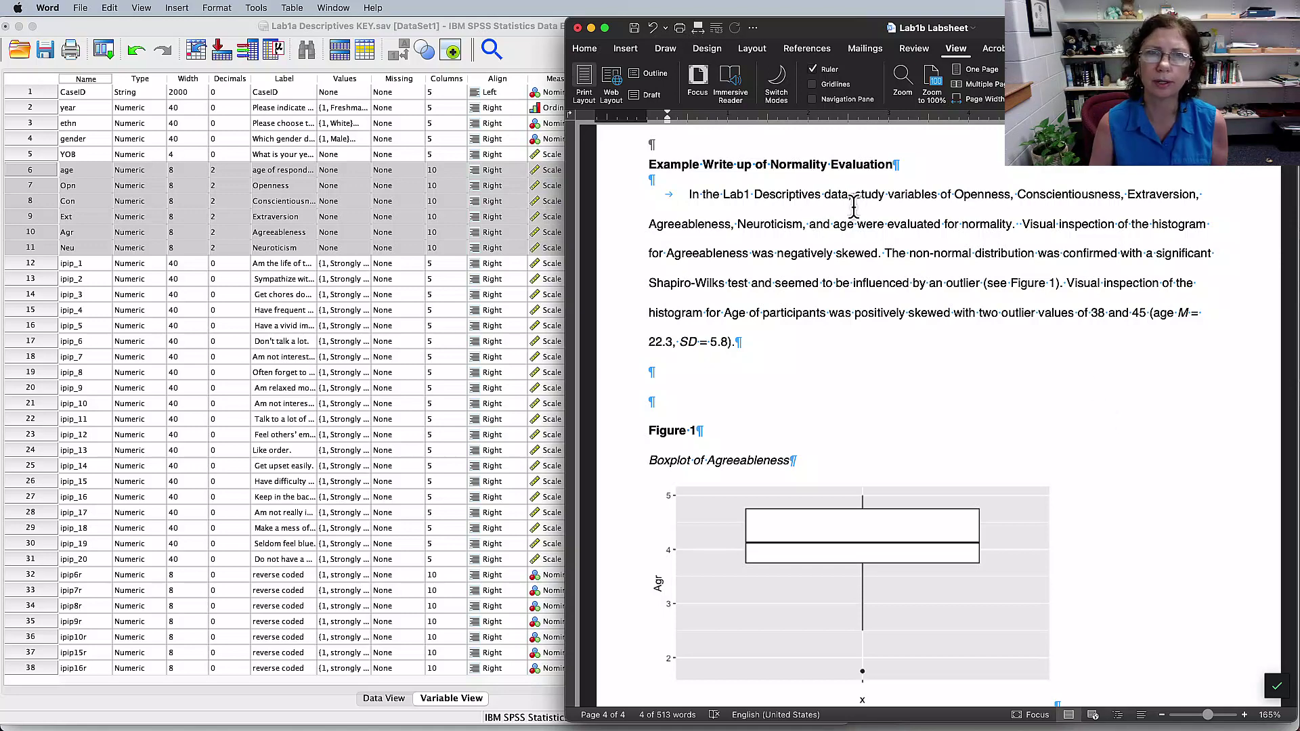
drag(753, 197, 952, 347)
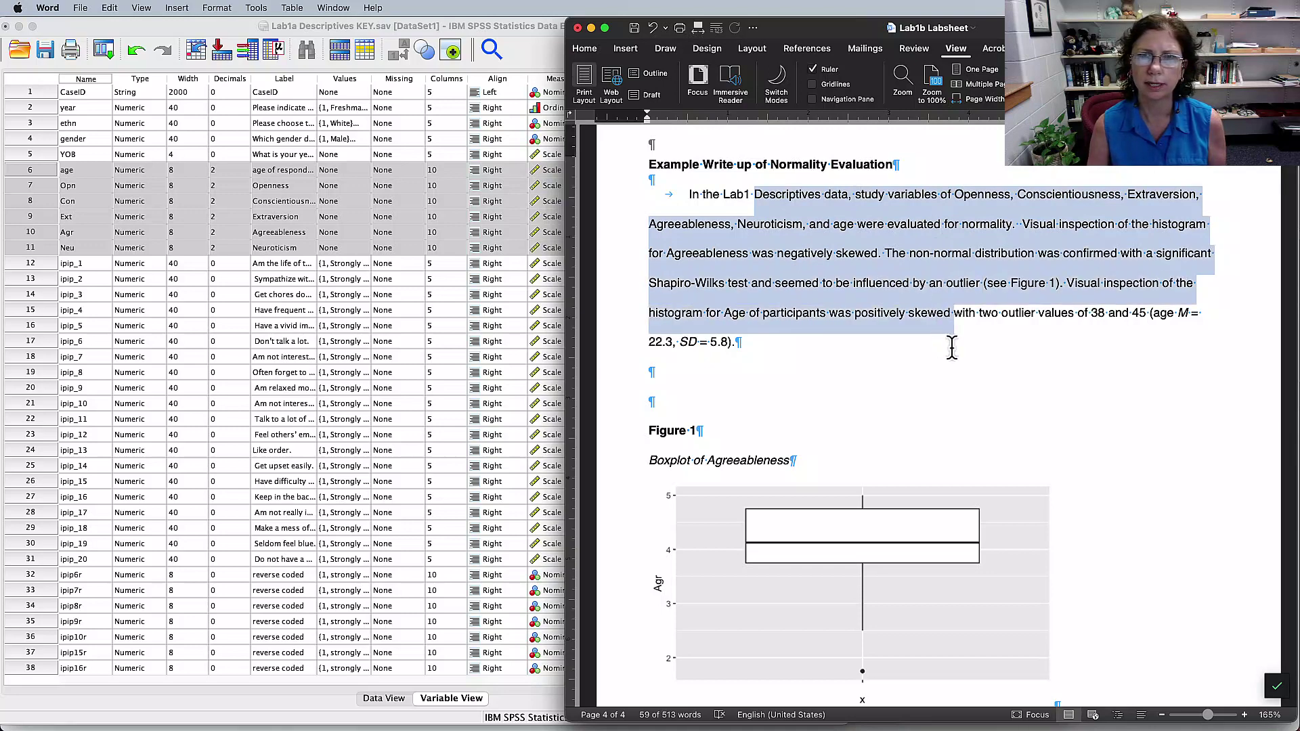
click(954, 381)
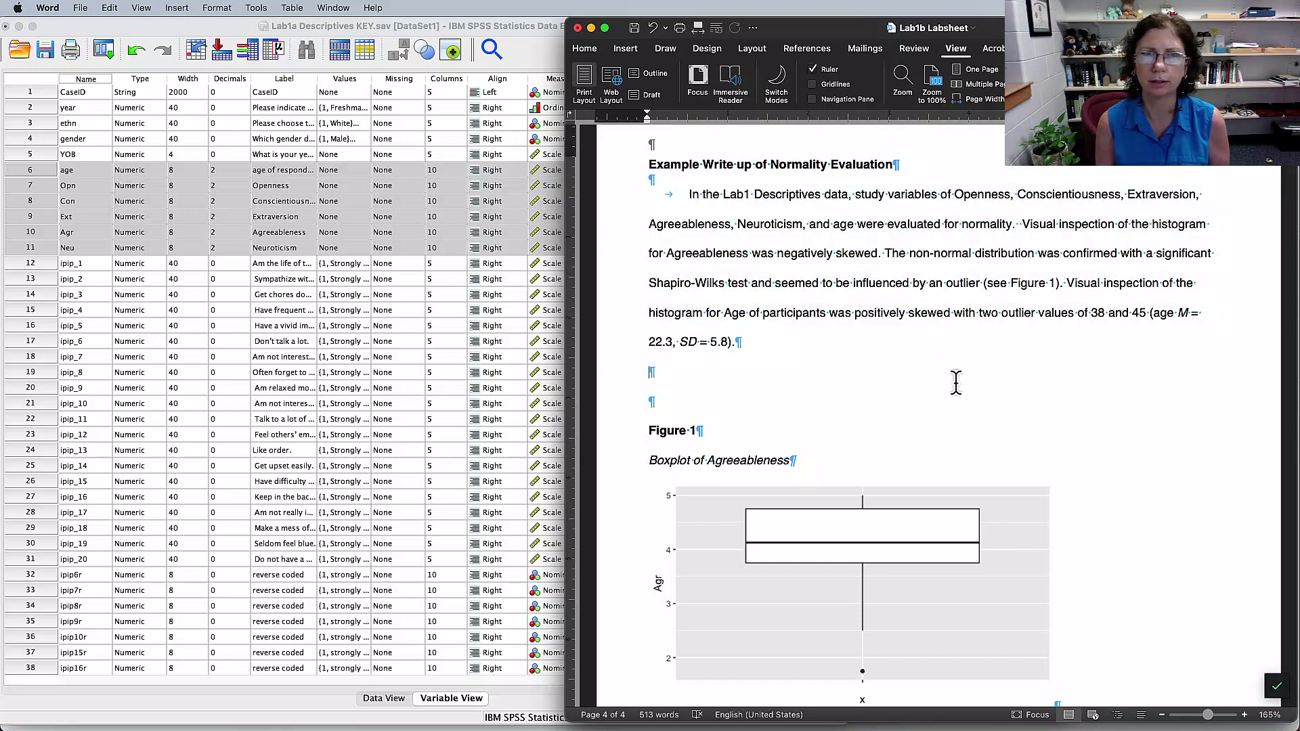